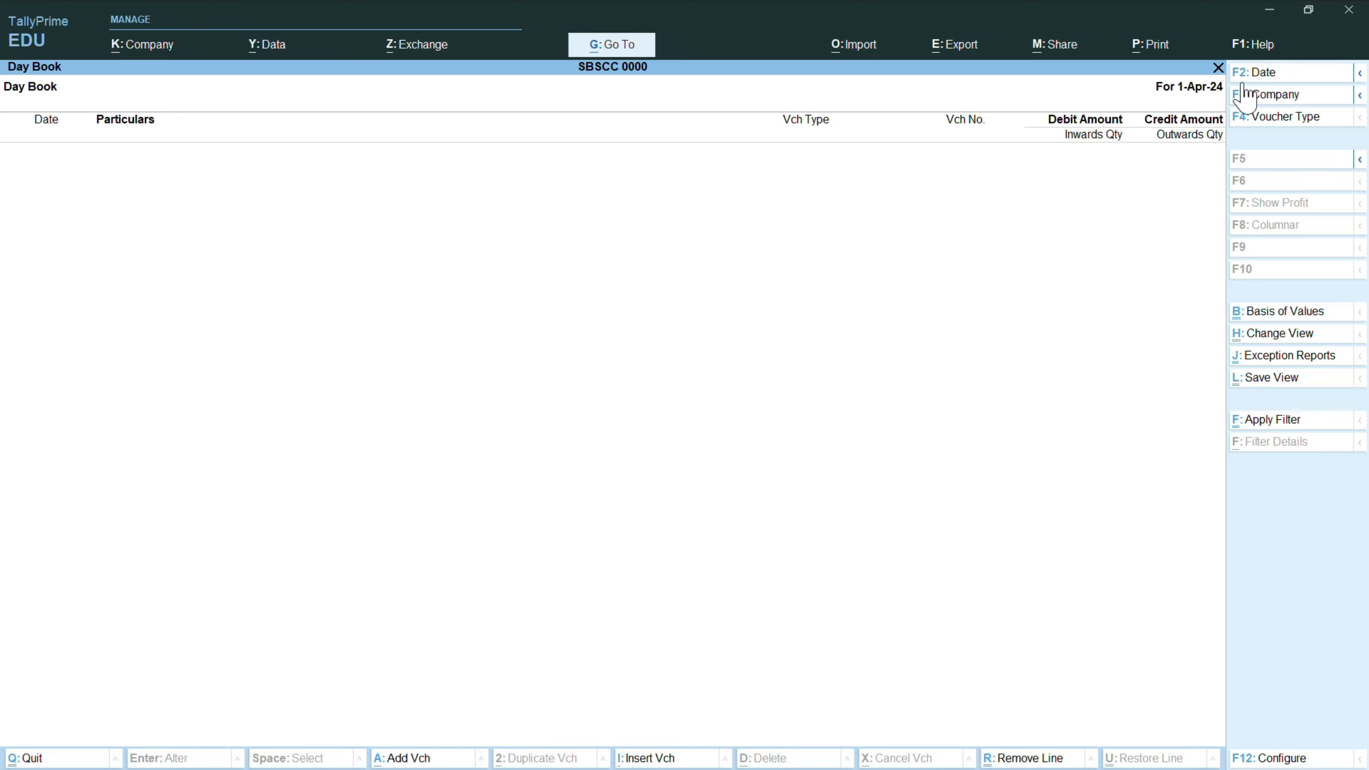
- Leave the Day Book, set the current date to 2-Apr-2024 and start a purchase voucher
key("Escape")
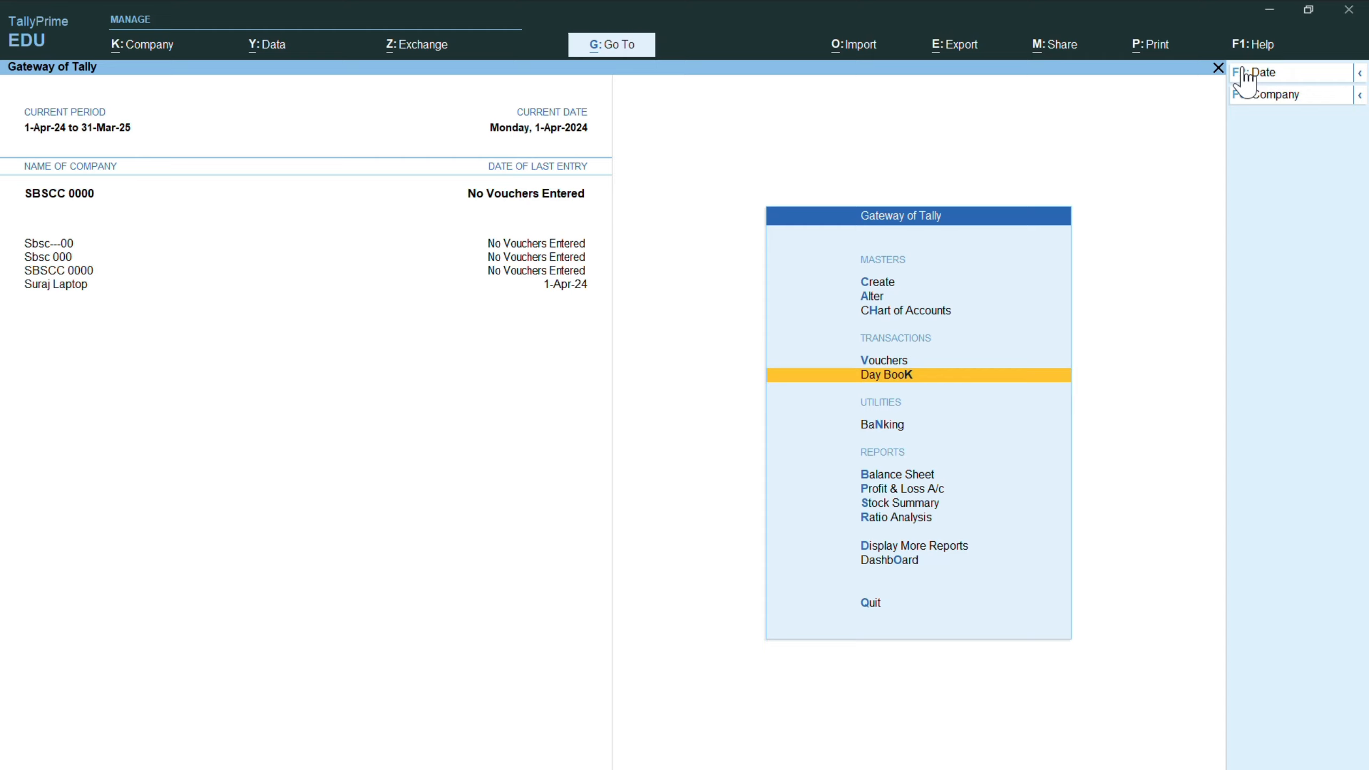
left_click(1241, 68)
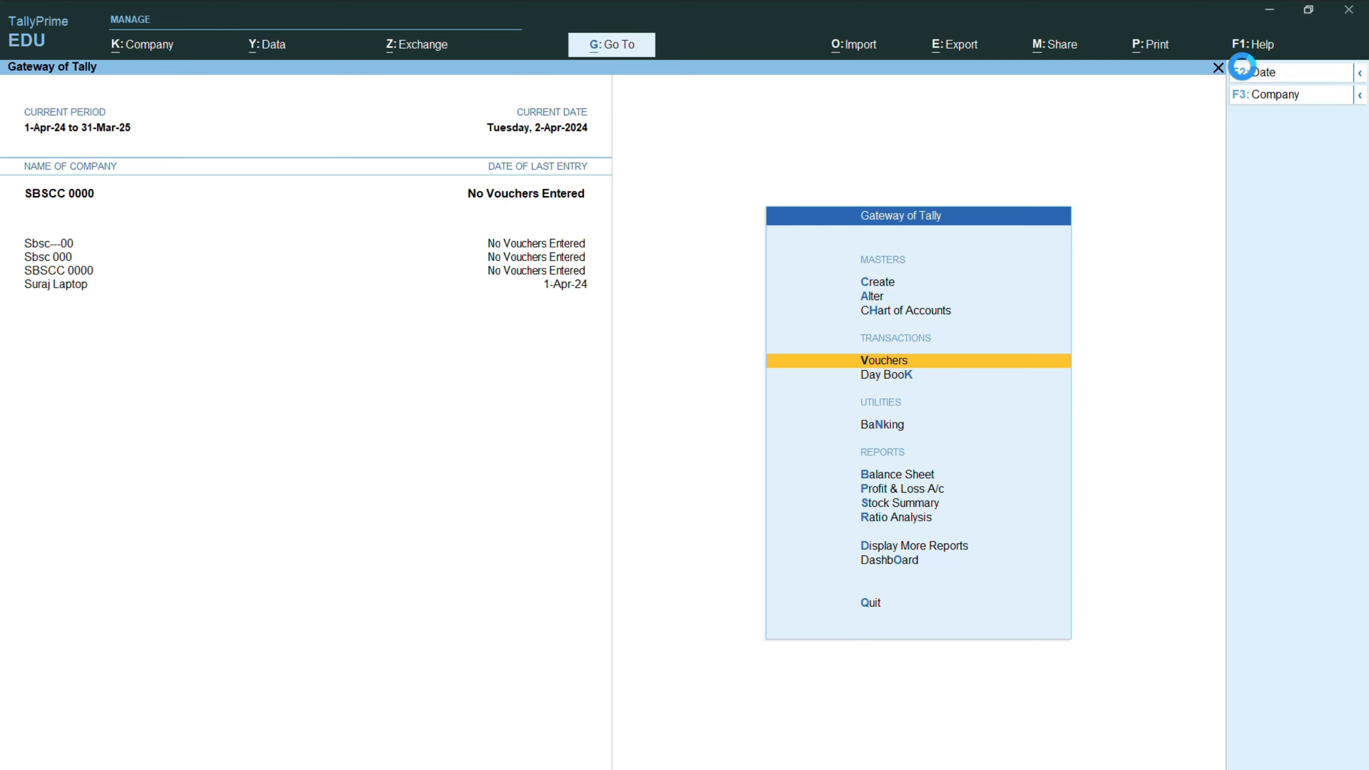
key("Return")
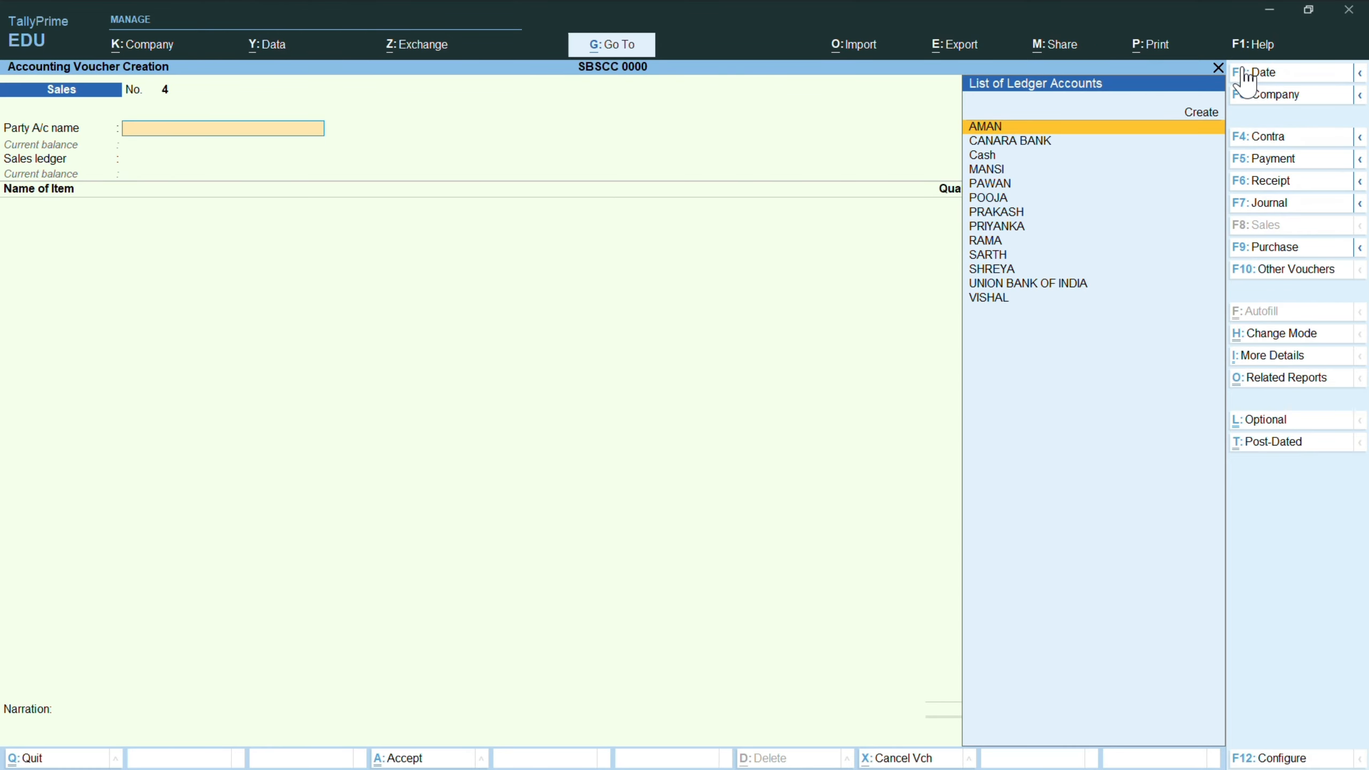
key("F9")
- Leave the supplier invoice details blank, choose the supplier's party account with default receipt and party details, and use the PURCHASE ledger
key("Return")
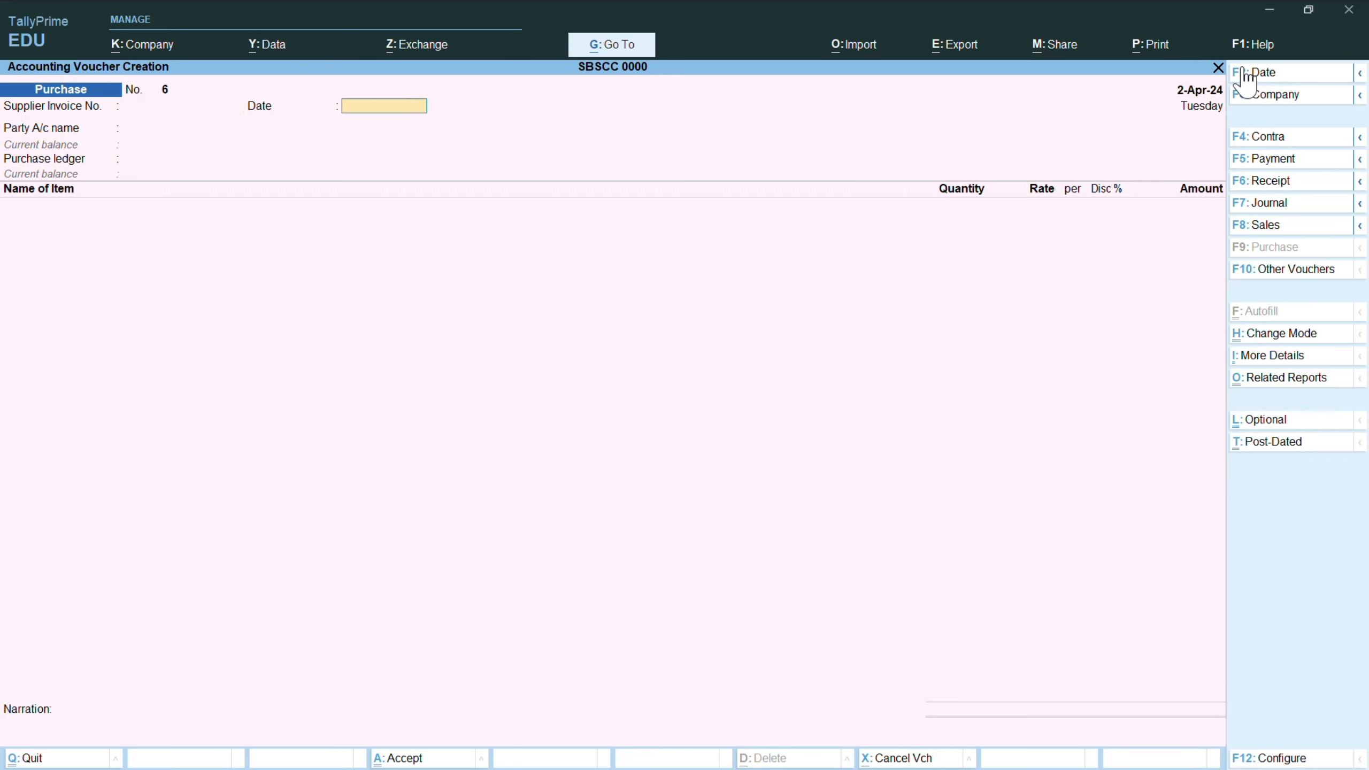
key("Return")
type("priyank")
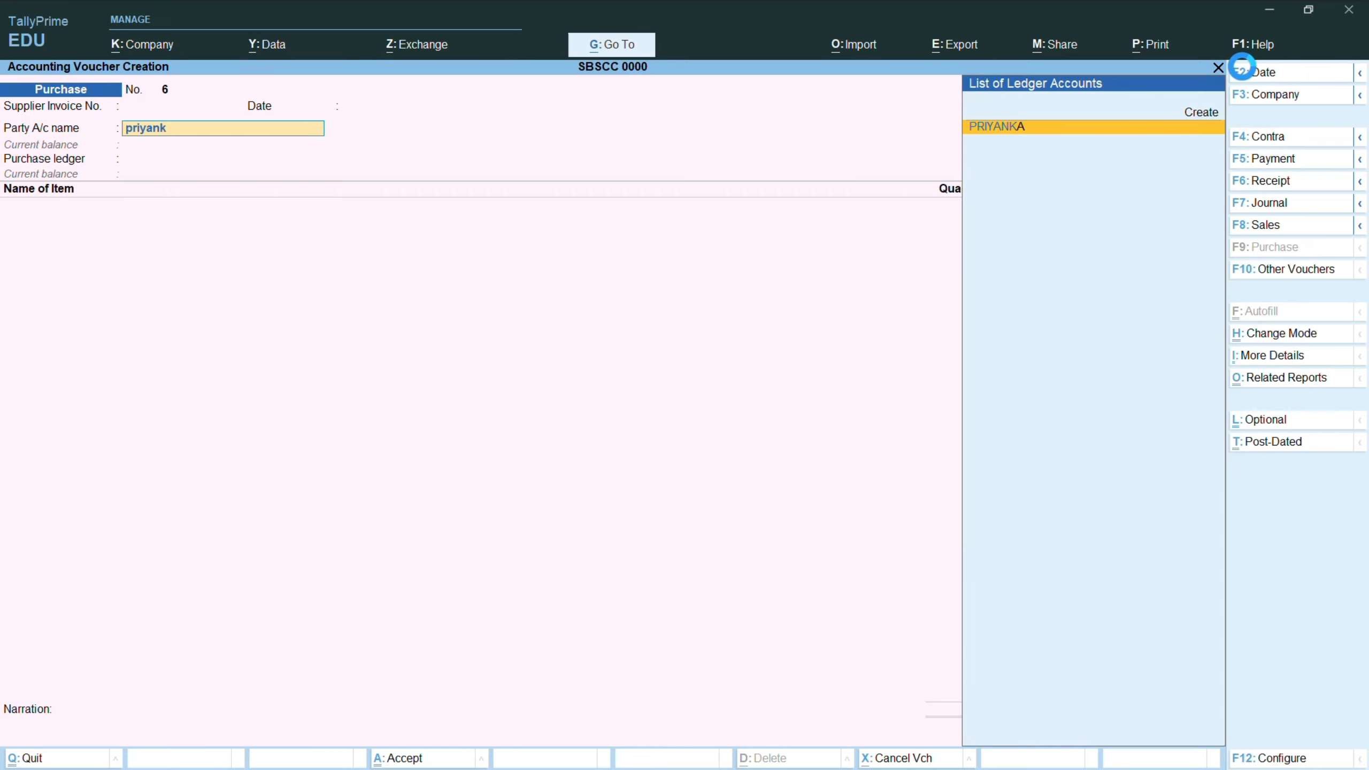
key("Return")
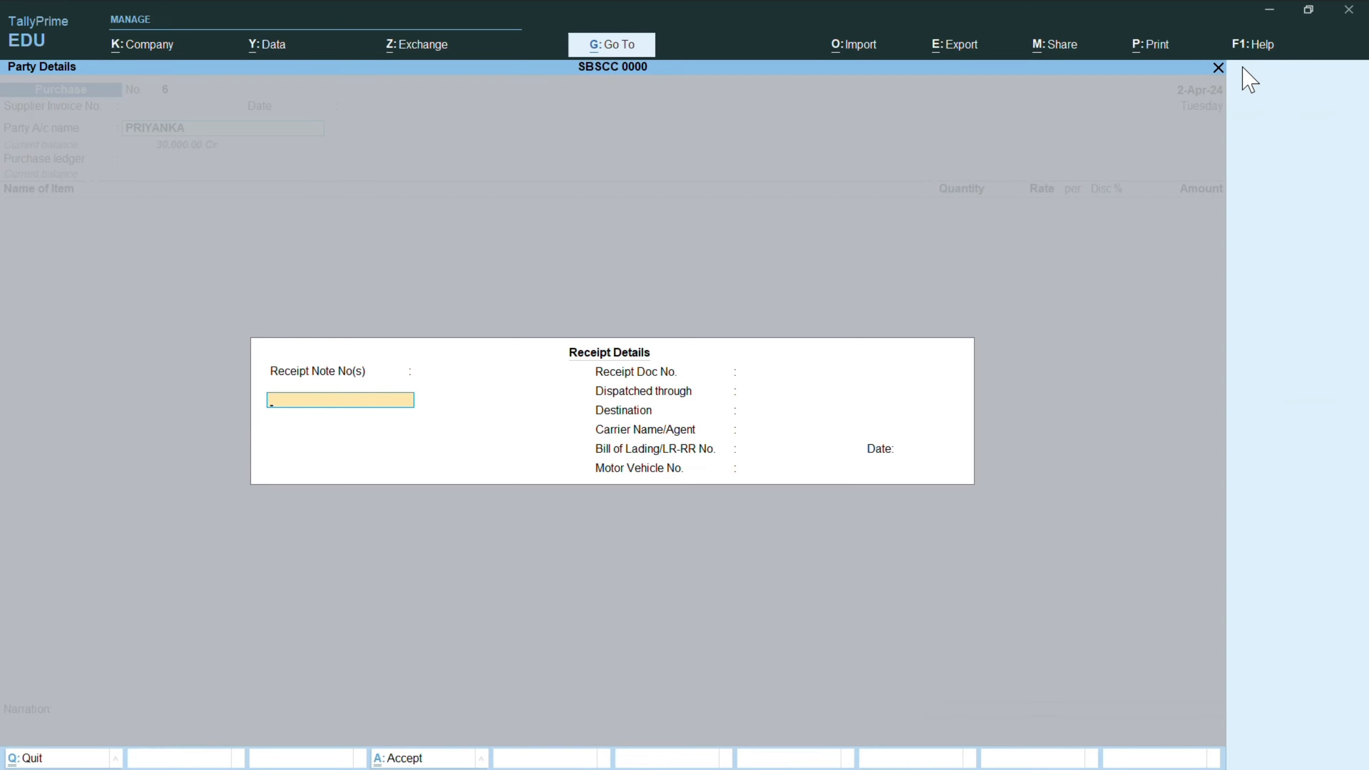
key("Return")
key("Return")
key("Return")
key("Return")
key("Return")
key("Return")
key("Return")
key("Return")
key("Return")
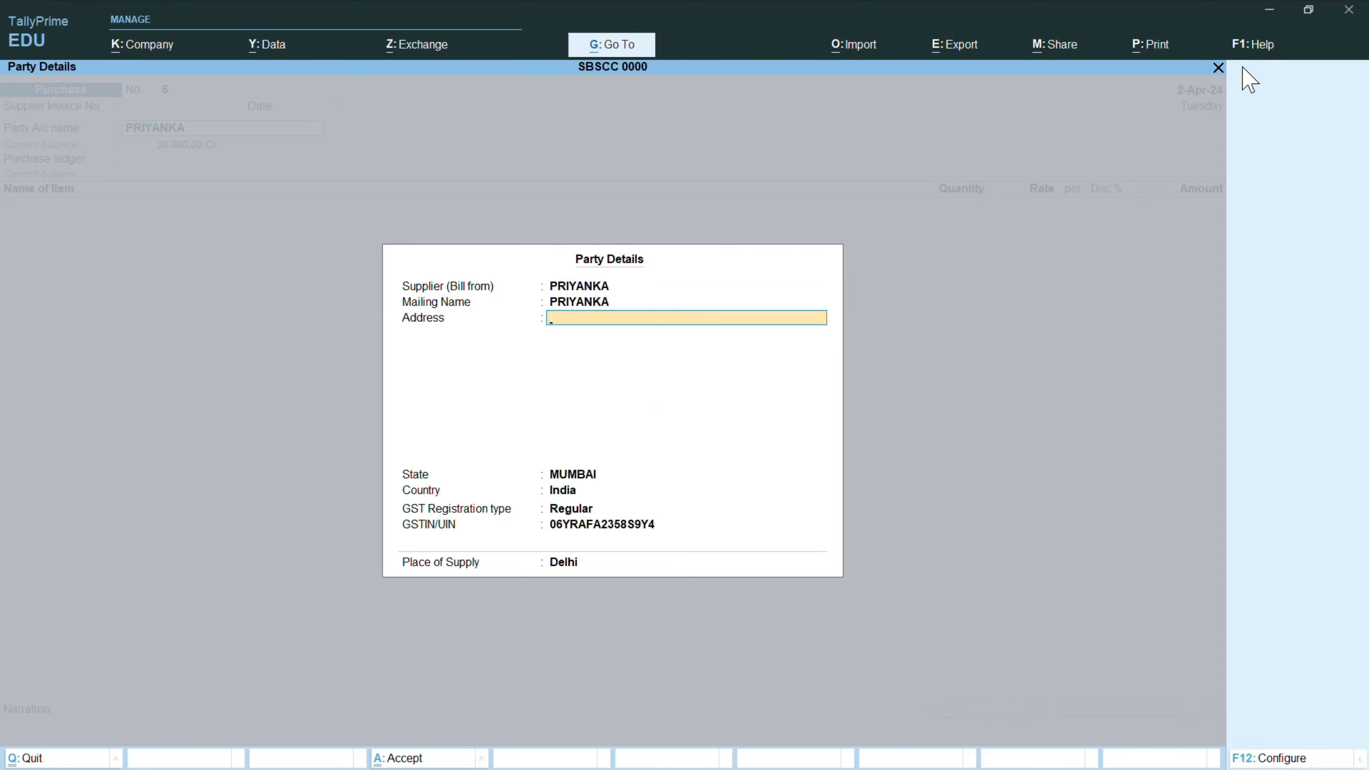
key("Return")
key("Return")
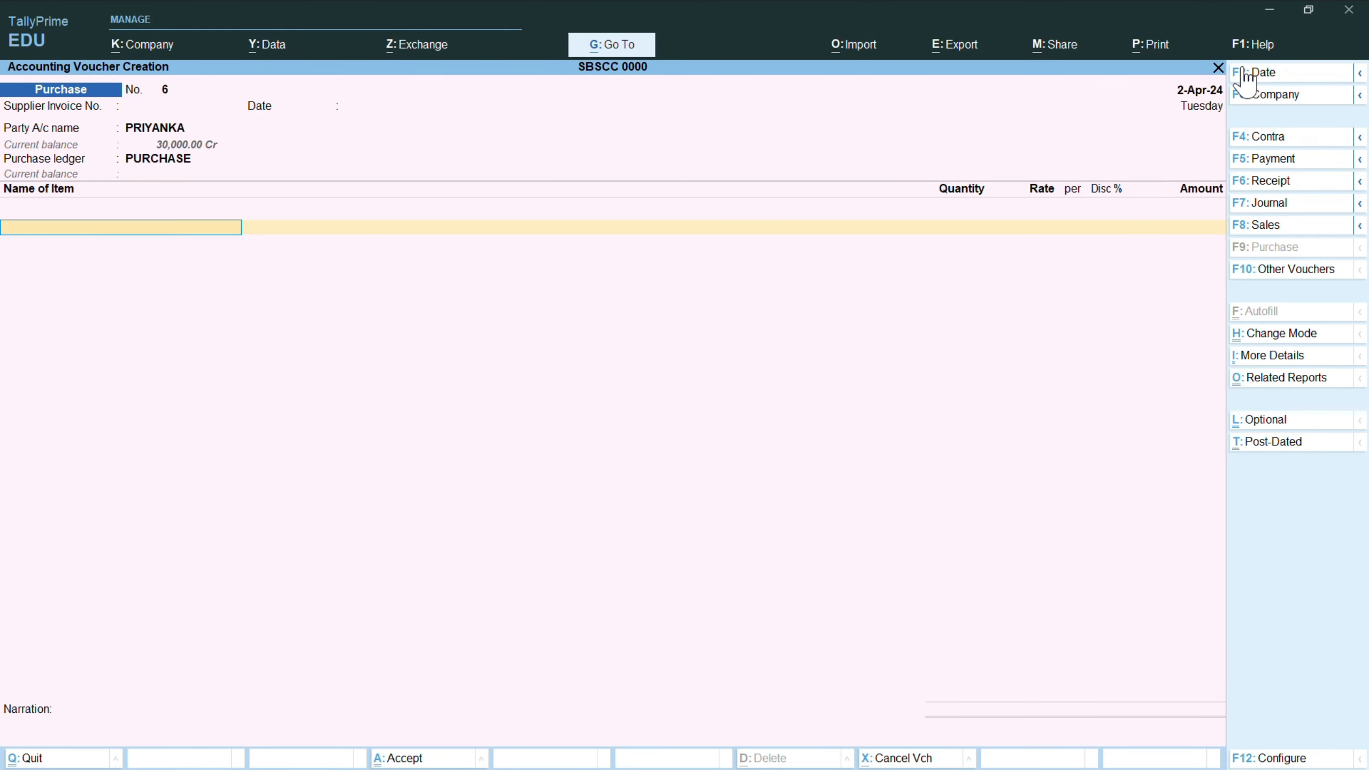
- Add SPORTS SHOES to the purchase voucher with a quantity of 200 PRS and an amount of 60,000
type("s")
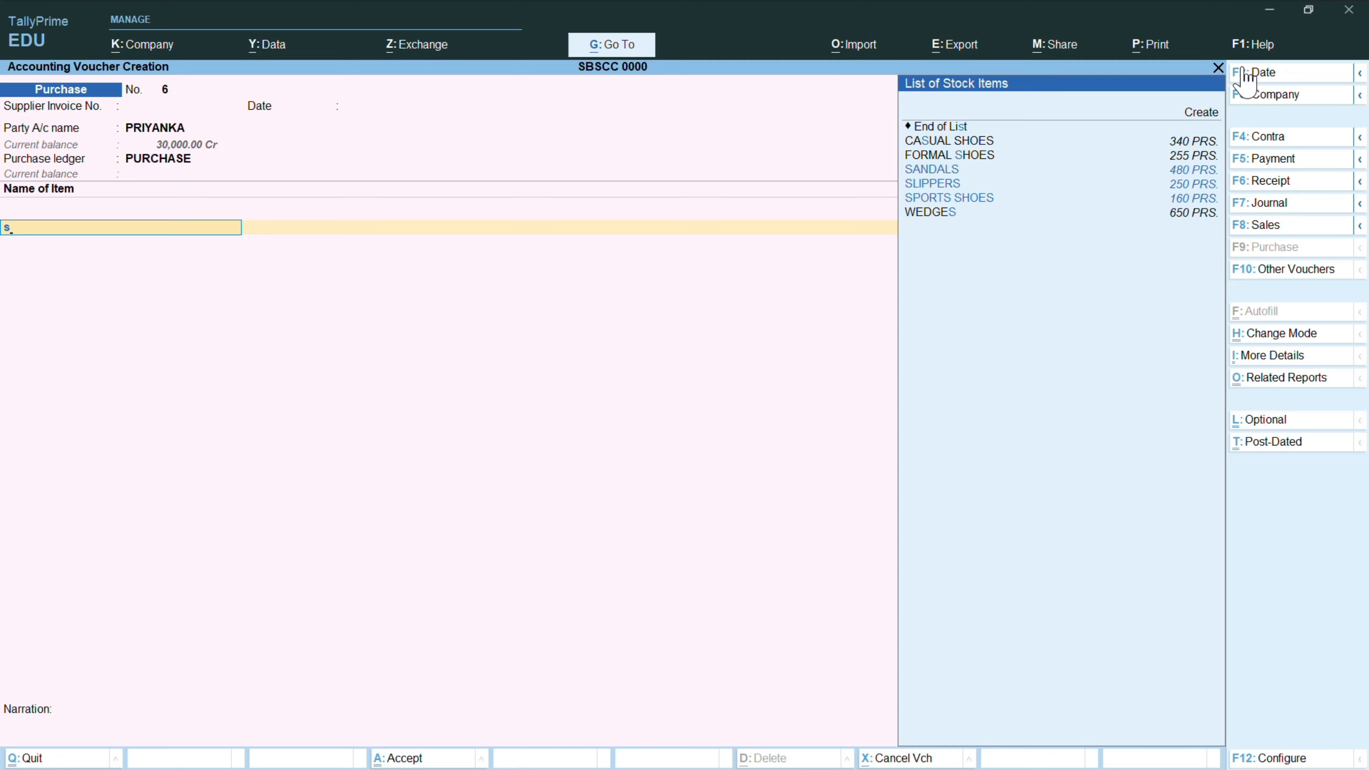
type("po")
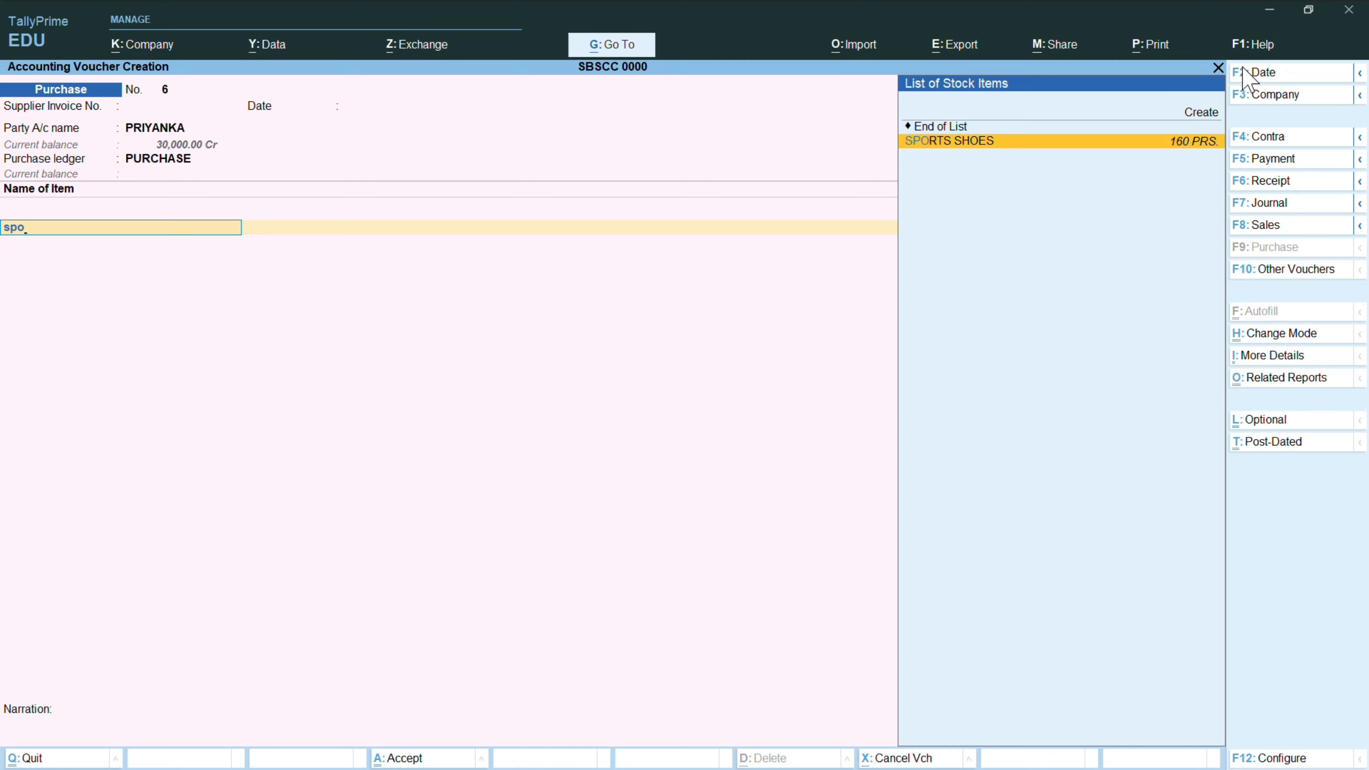
key("Return")
key("BackSpace")
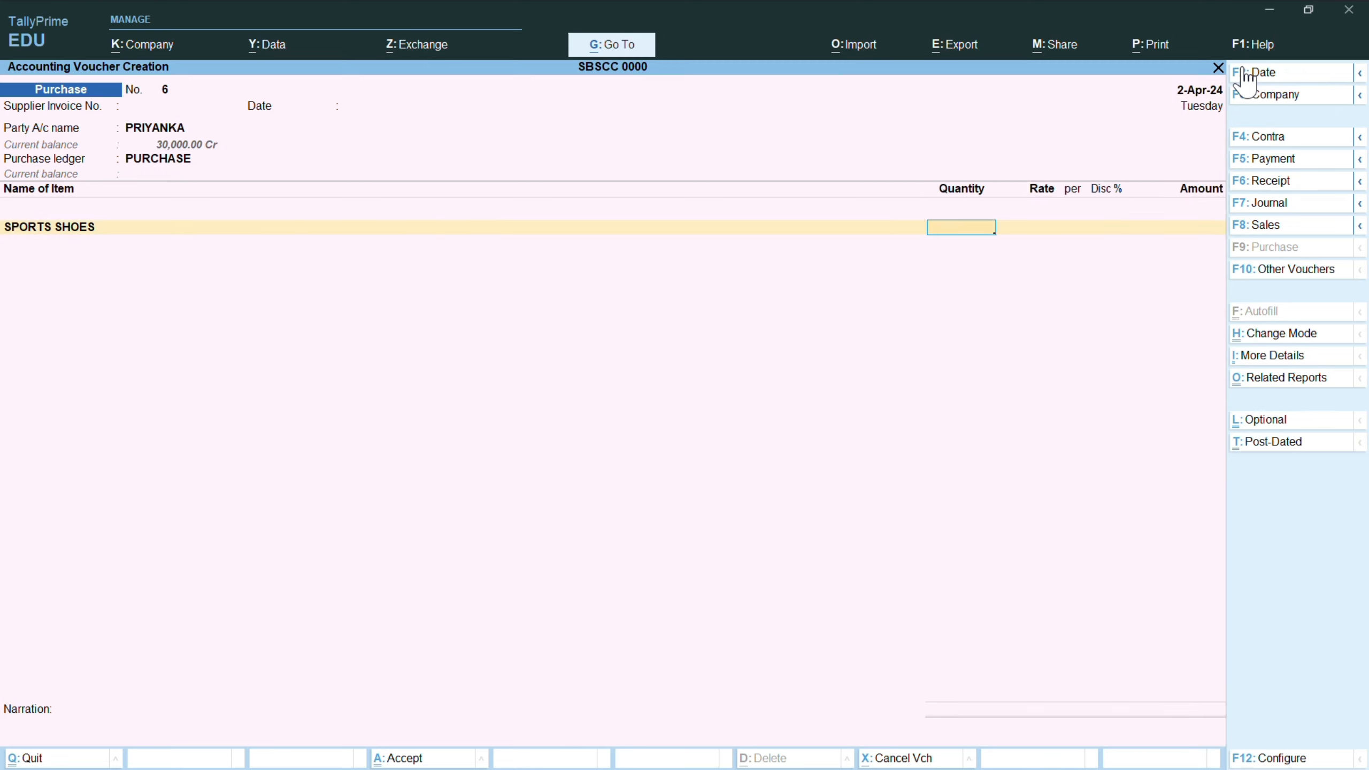
type("200")
key("Return")
key("Return")
key("Return")
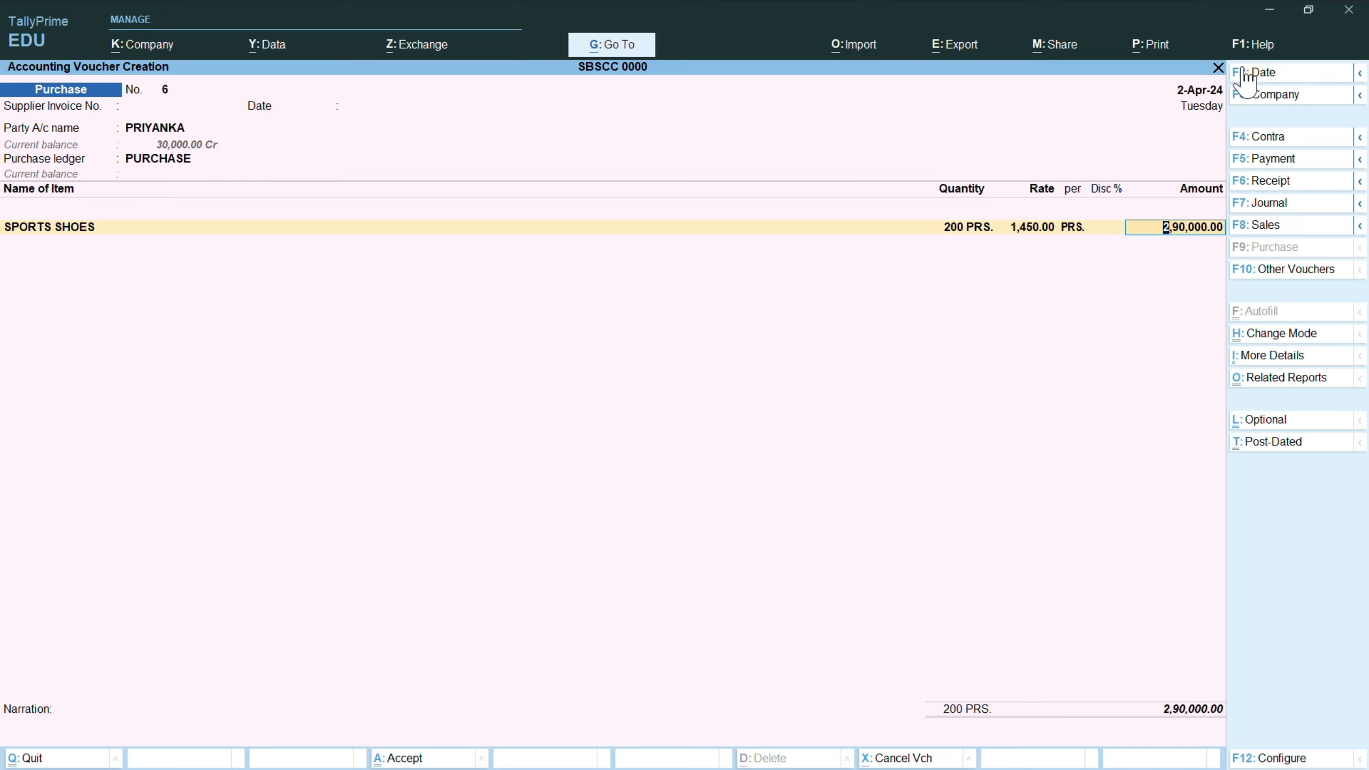
type("60000")
key("Return")
key("Return")
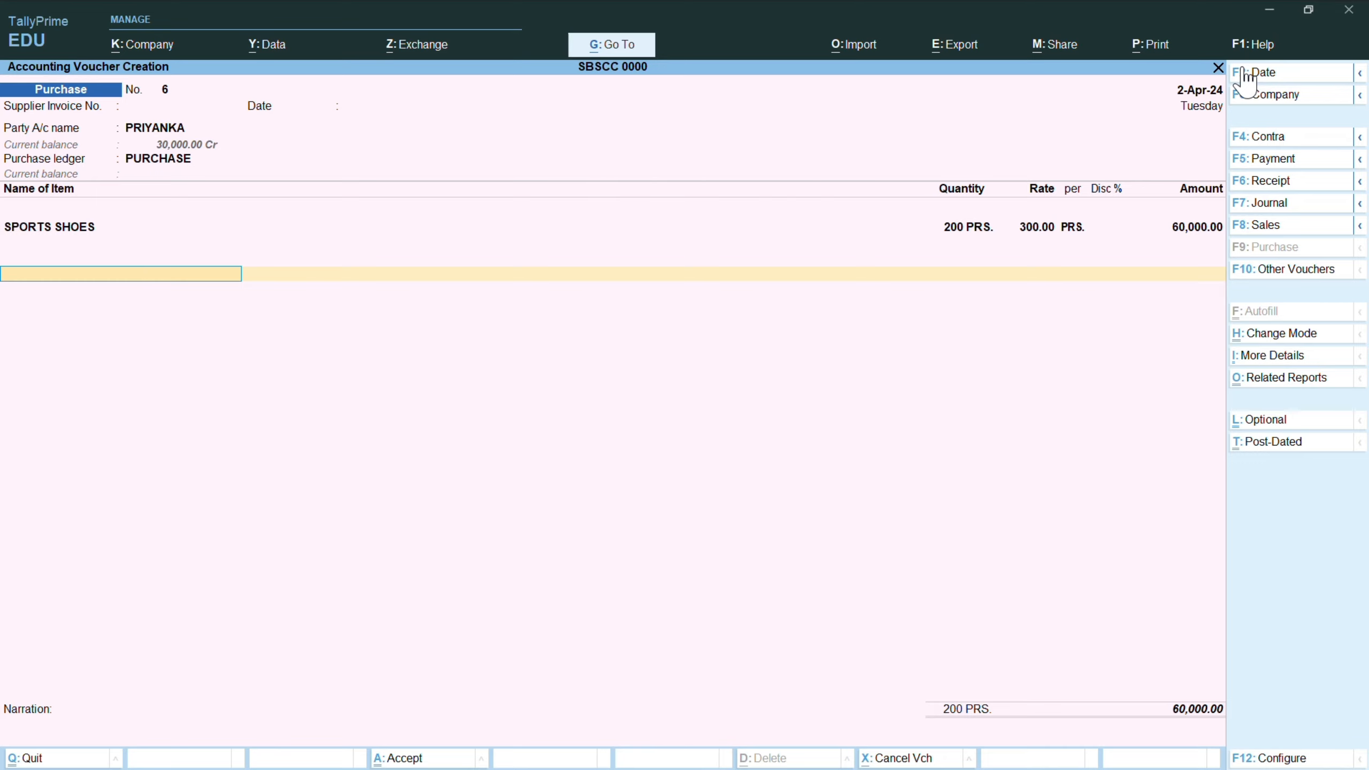
- Create a tax ledger named Input Igst under Duties & Taxes, with duty type GST and tax type IGST
key("alt+c")
type("Input")
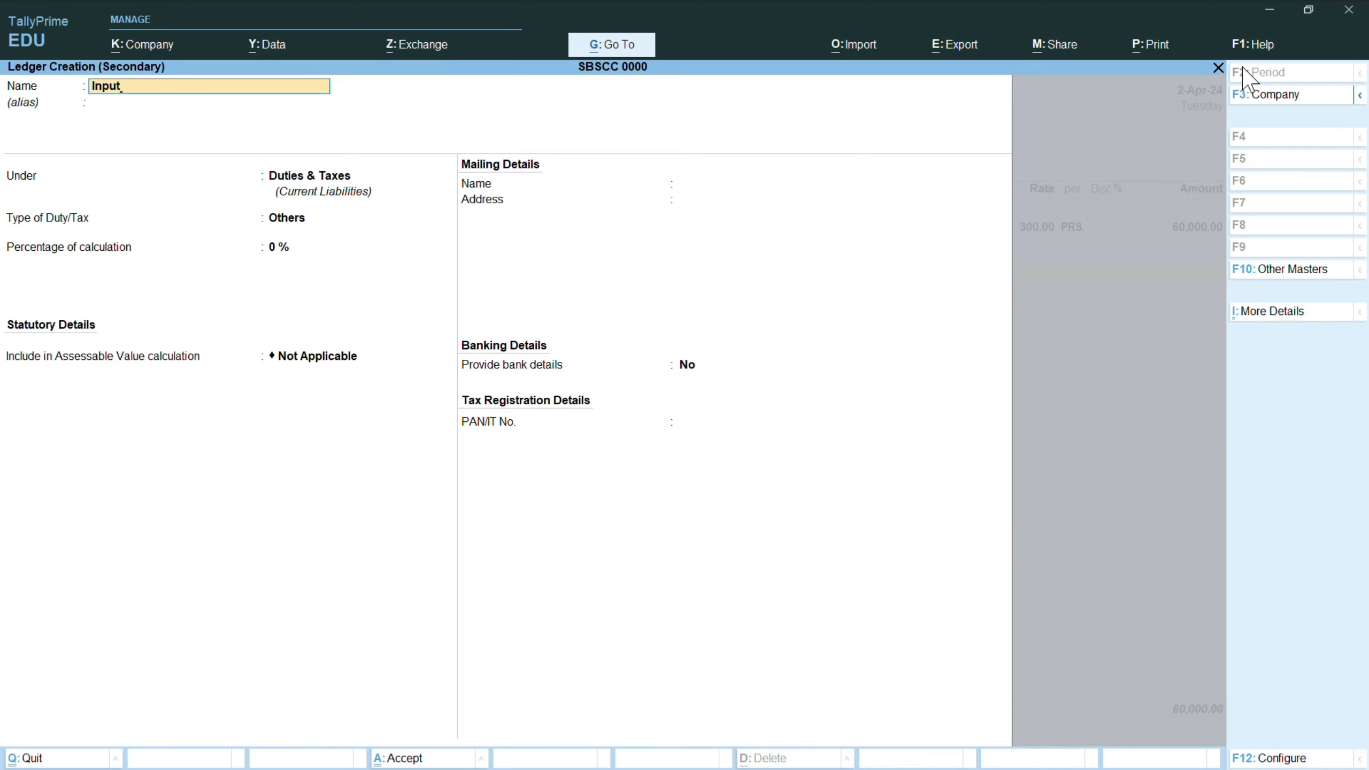
type(" Igst")
key("Return")
key("Return")
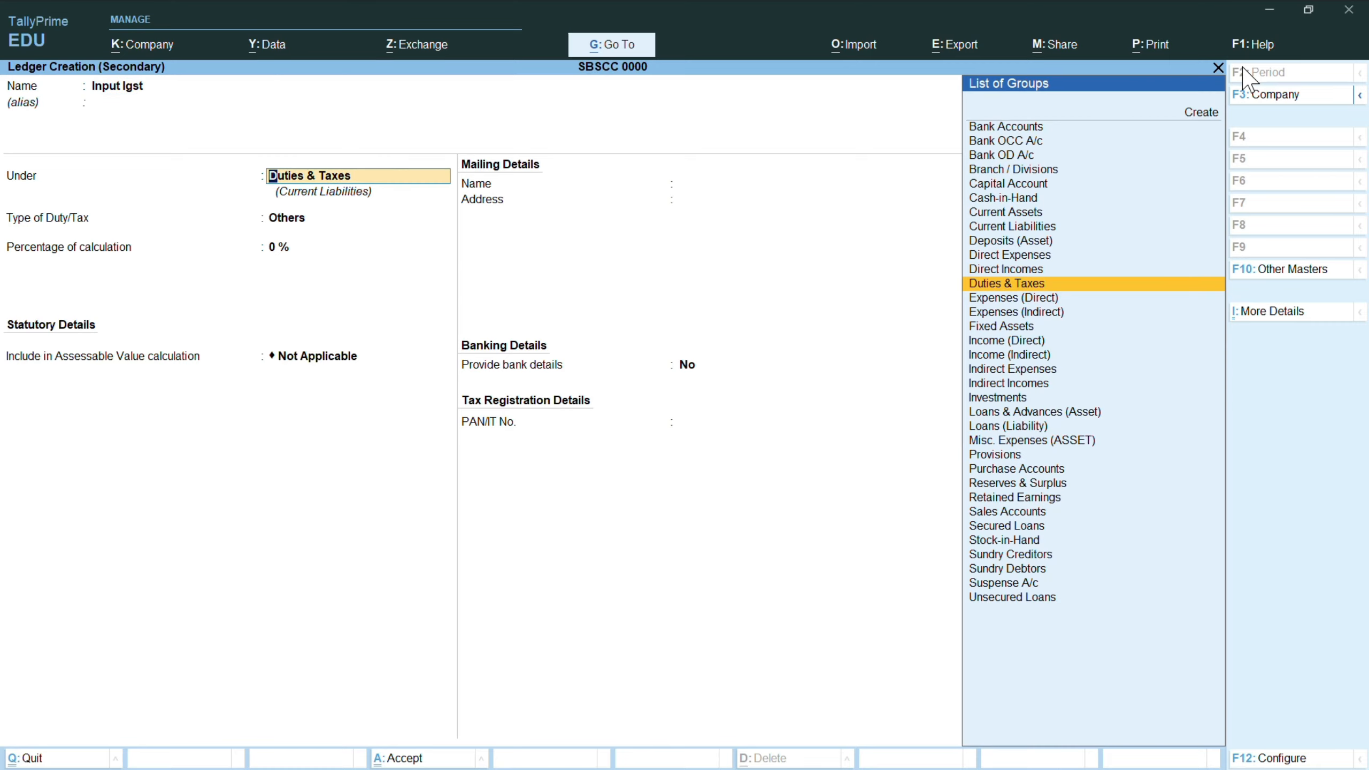
key("Return")
key("Up")
key("Return")
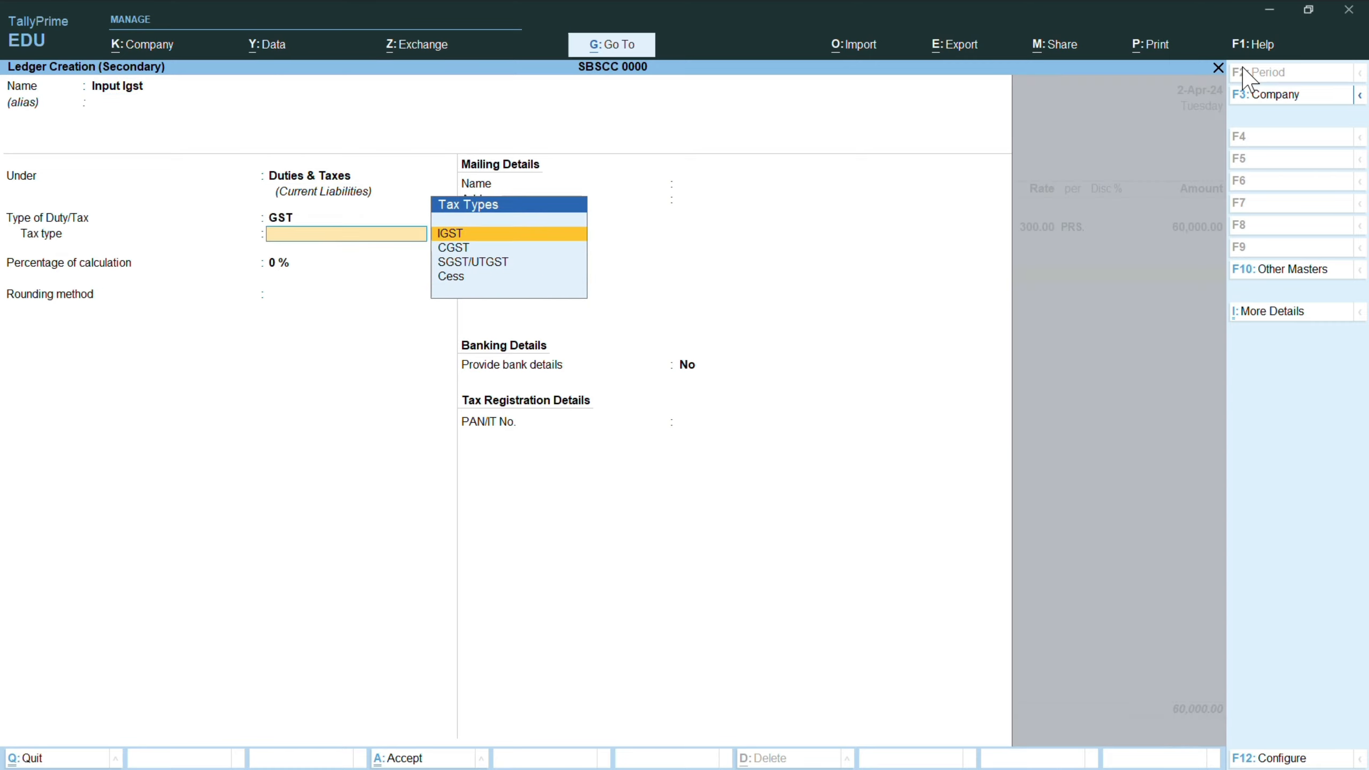
key("Return")
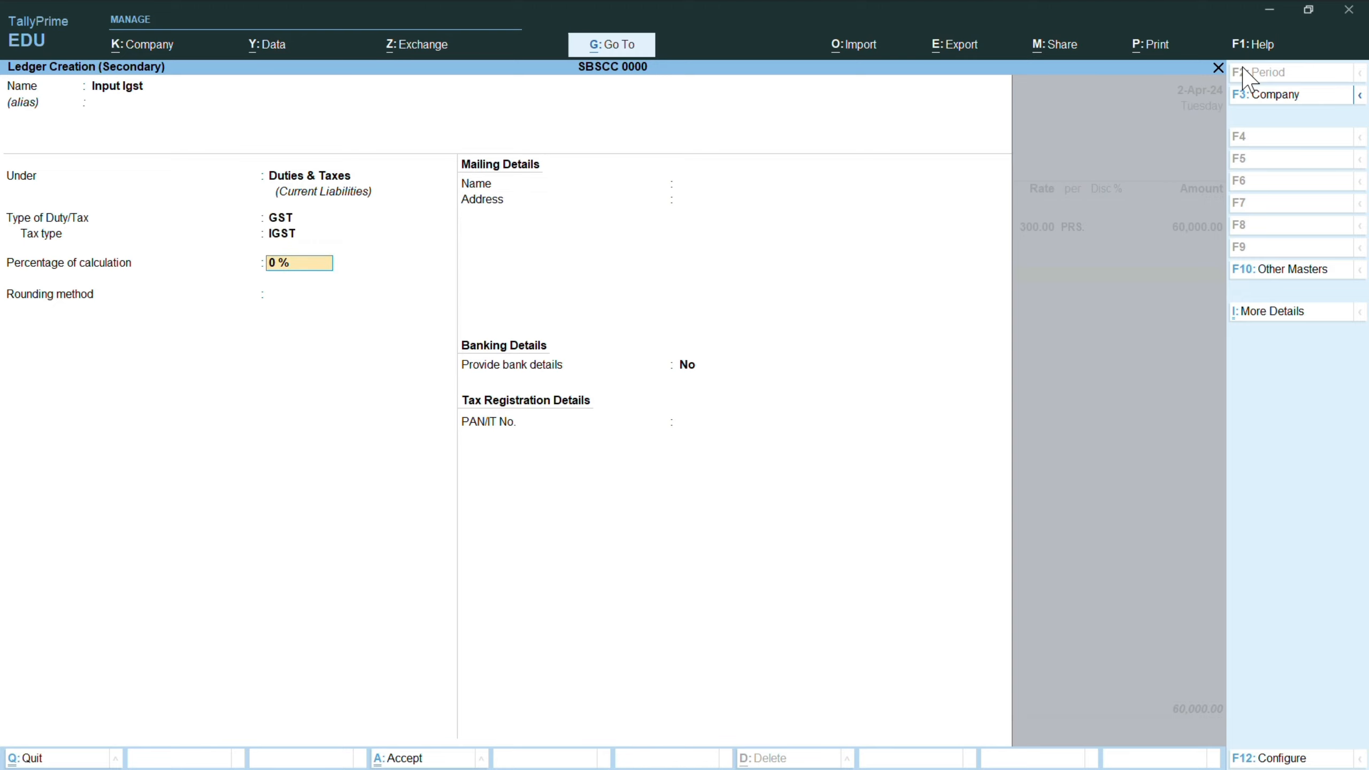
- Set the Input Igst ledger to 12 % with rounding not applicable, and save it into the purchase voucher
type("12")
key("Return")
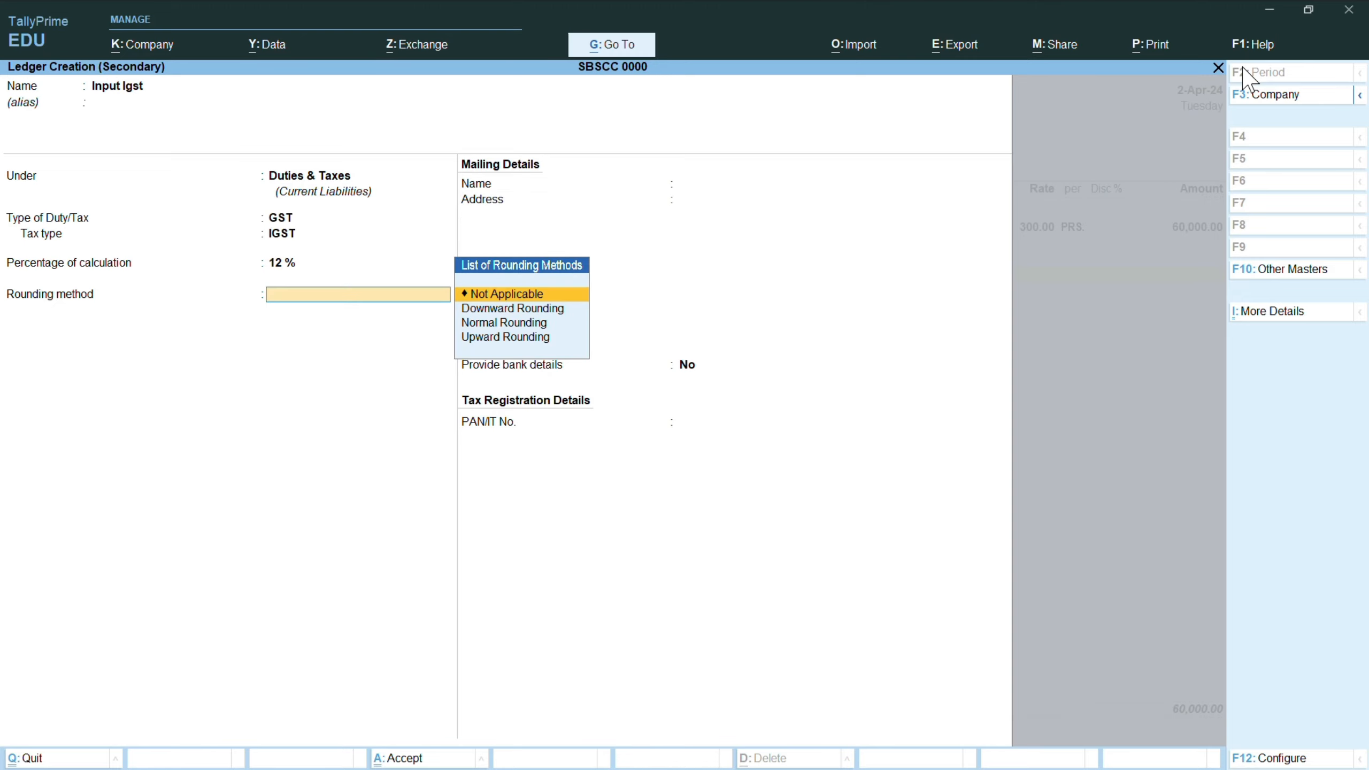
key("Return")
key("ctrl+a")
key("Return")
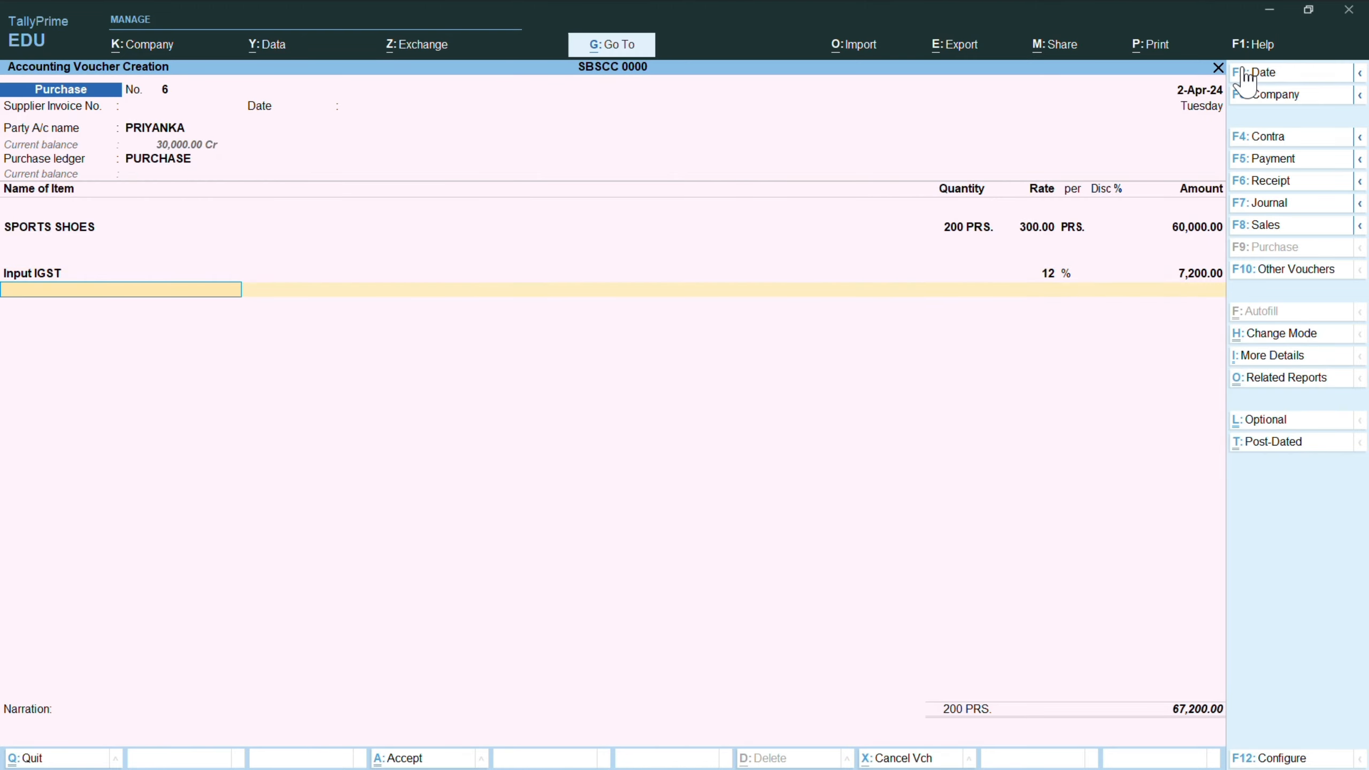
- Finish the purchase voucher without a narration and accept it
key("Return")
key("Return")
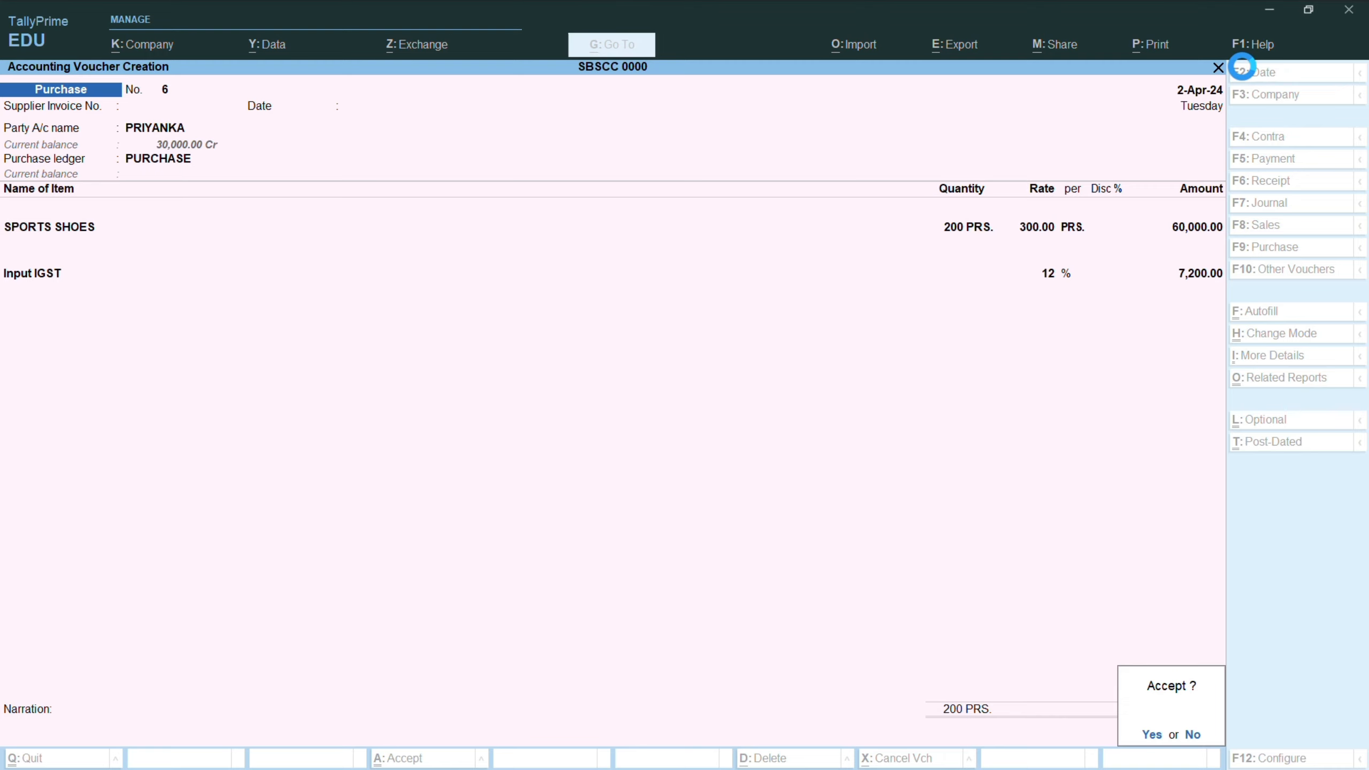
key("Return")
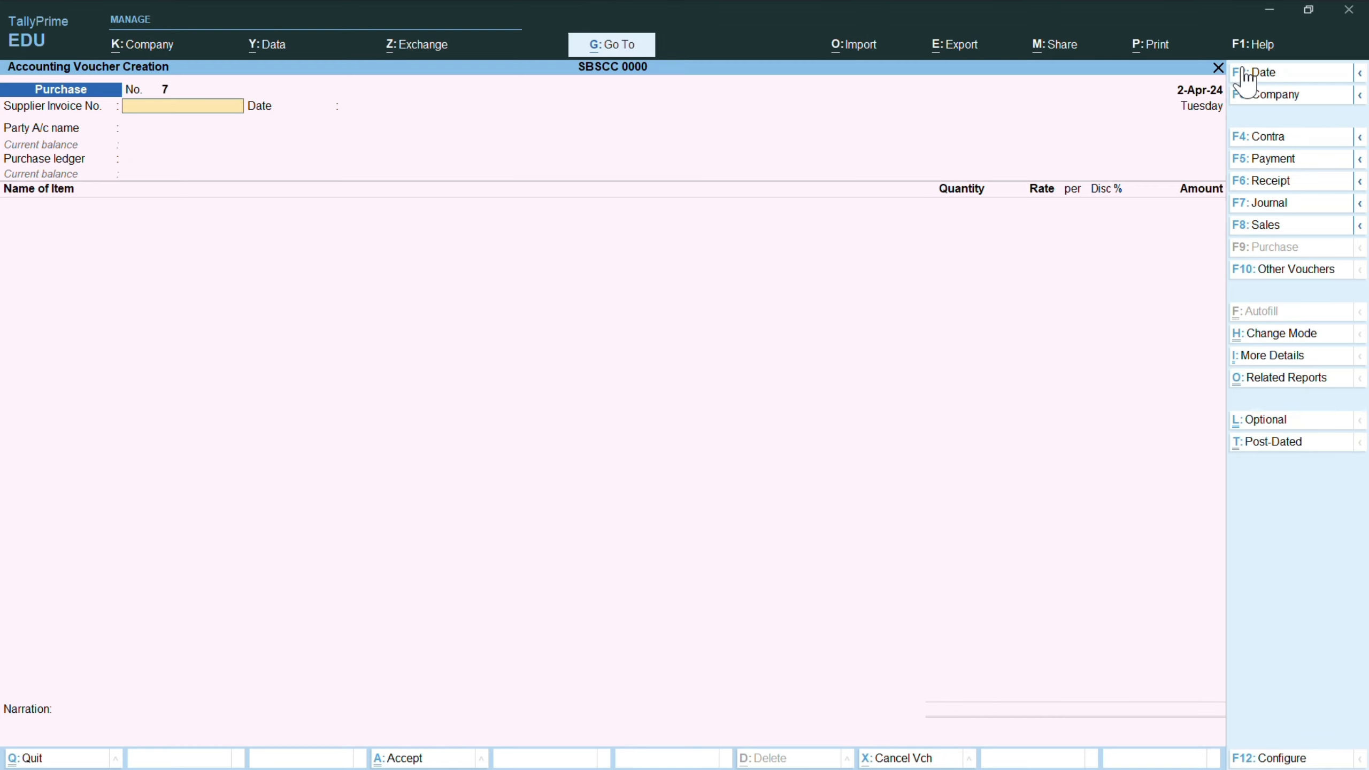
- Start a sales voucher for the customer's party account, accepting the default dispatch and party details with the Sales ledger
key("F8")
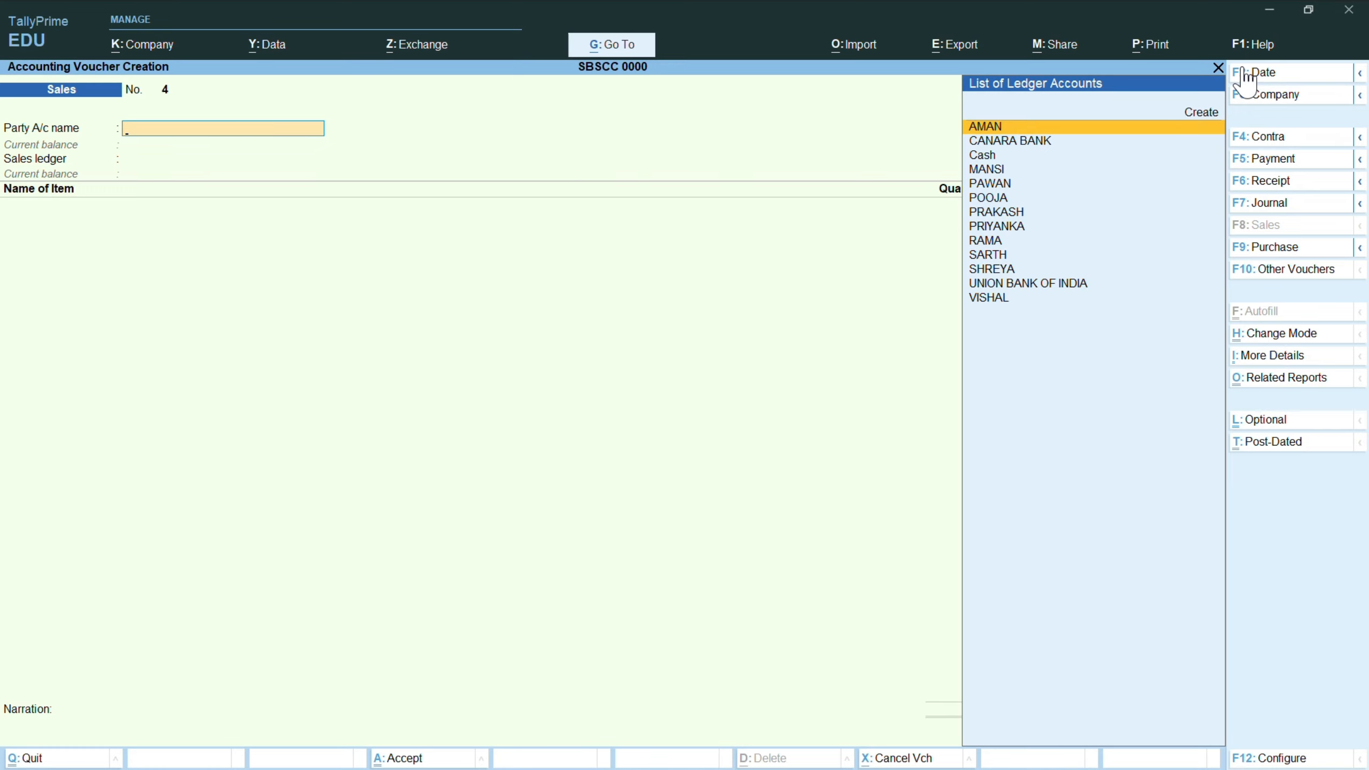
type("vis")
key("Return")
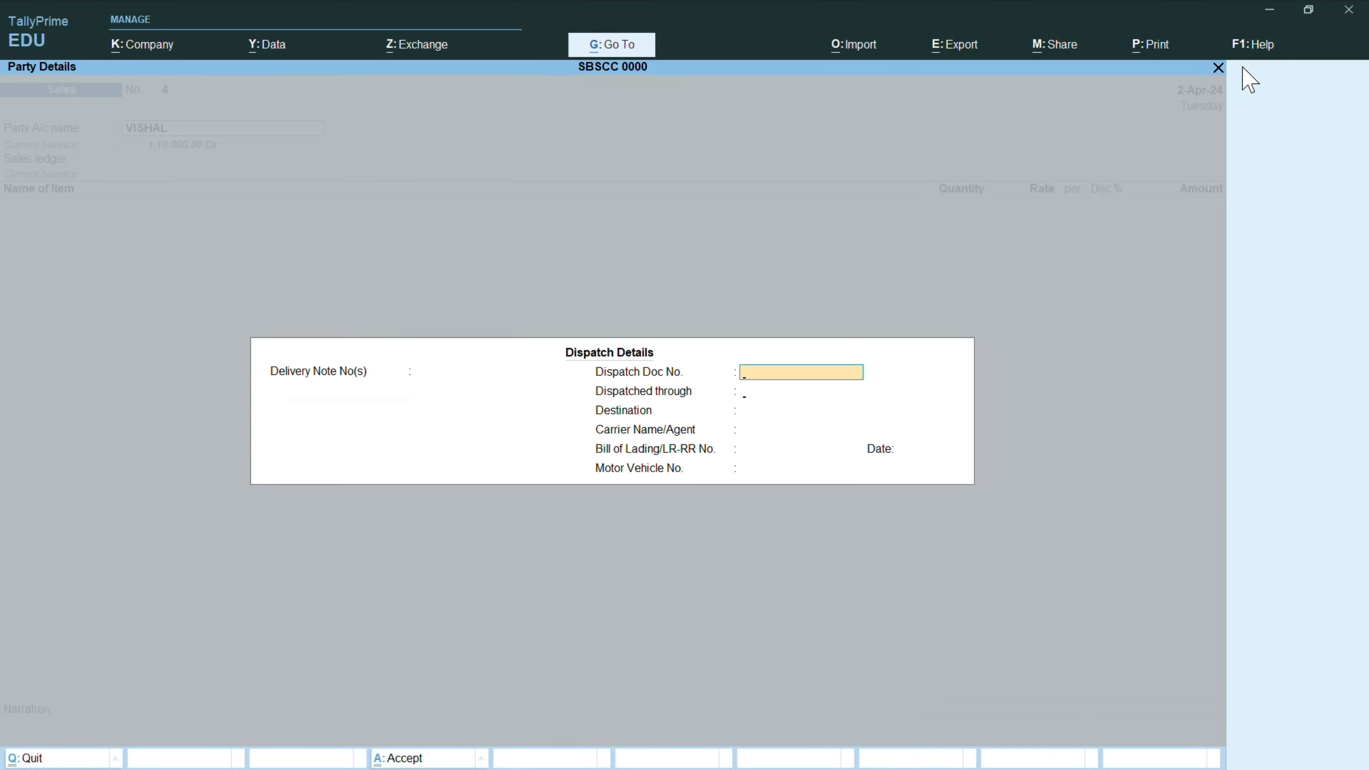
key("ctrl+a")
key("ctrl+a")
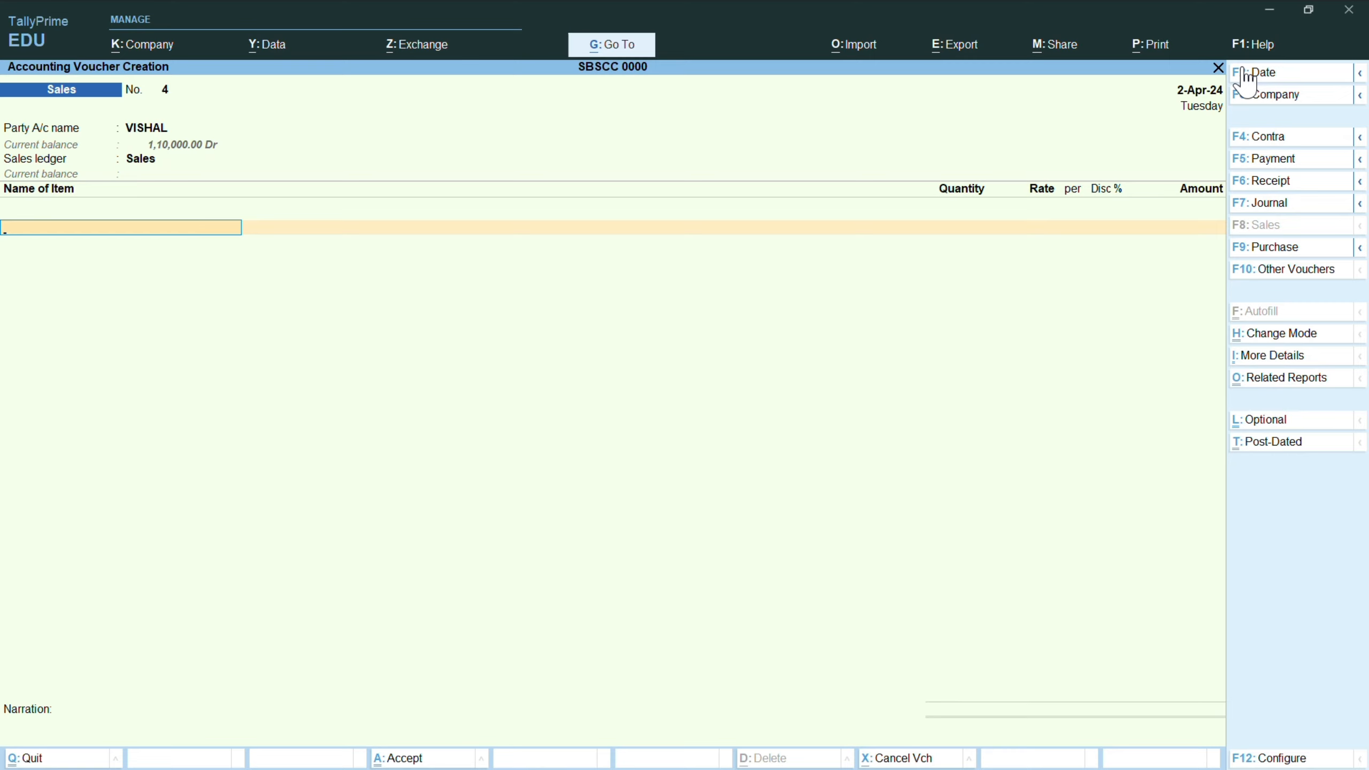
- Add FORMAL SHOES to the sales voucher with a quantity of 250 PRS and an amount of 6,00,000
type("Formal")
key("Return")
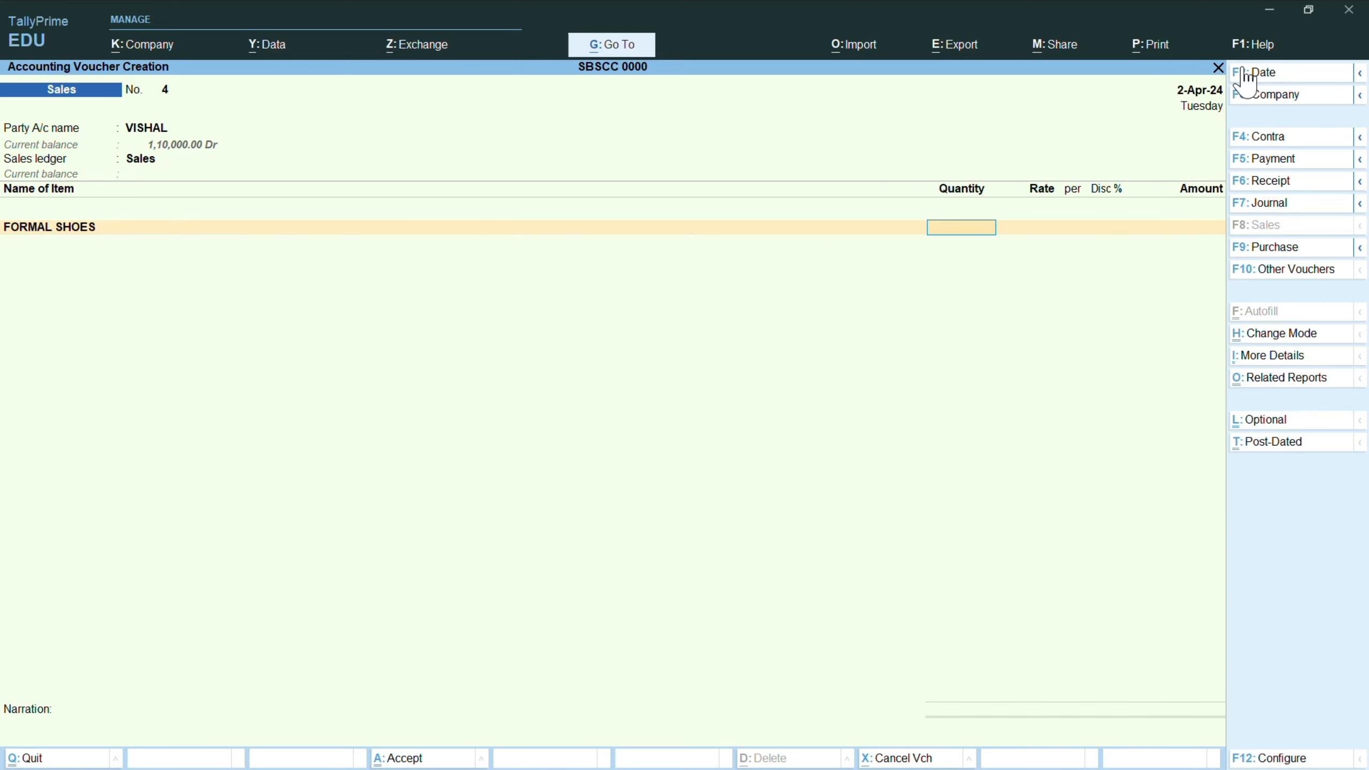
type("250")
key("Return")
key("Return")
key("Return")
key("Return")
type("6")
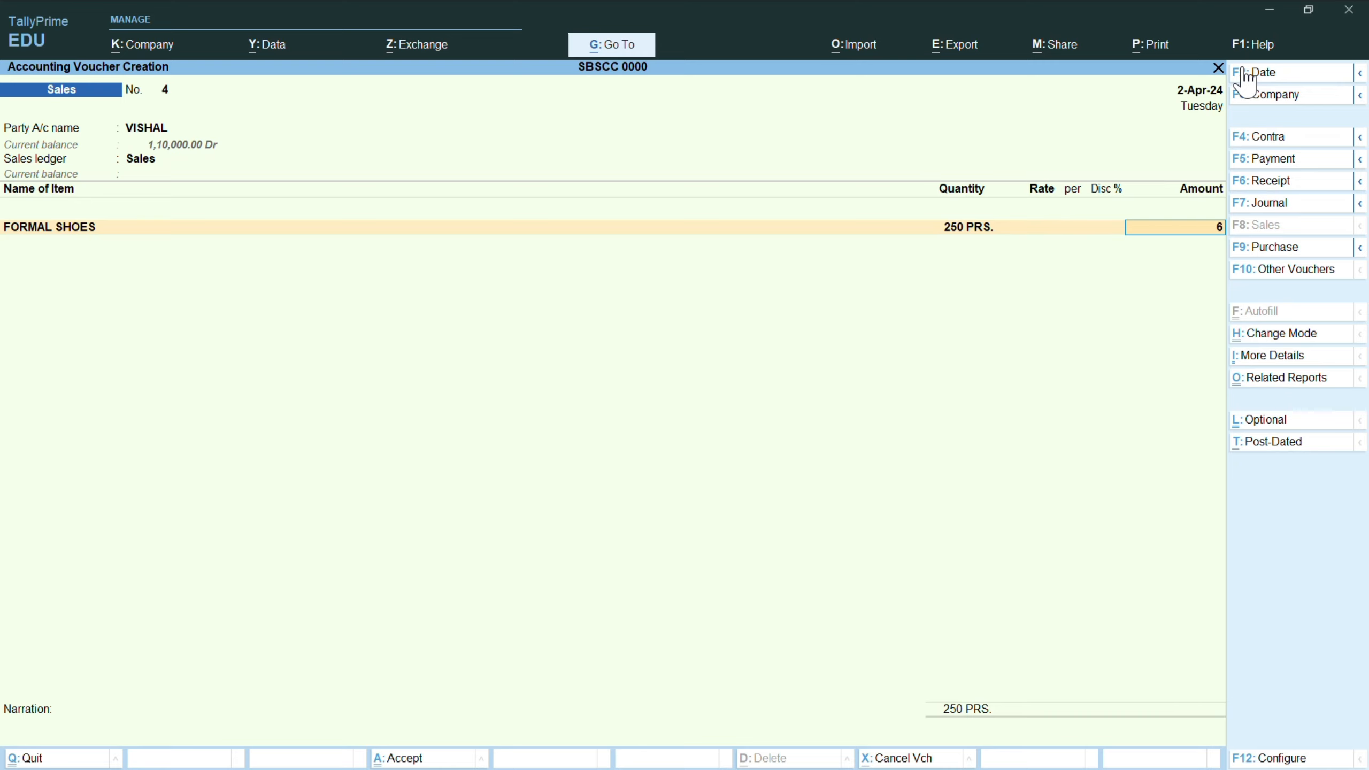
type(",00,000")
key("Return")
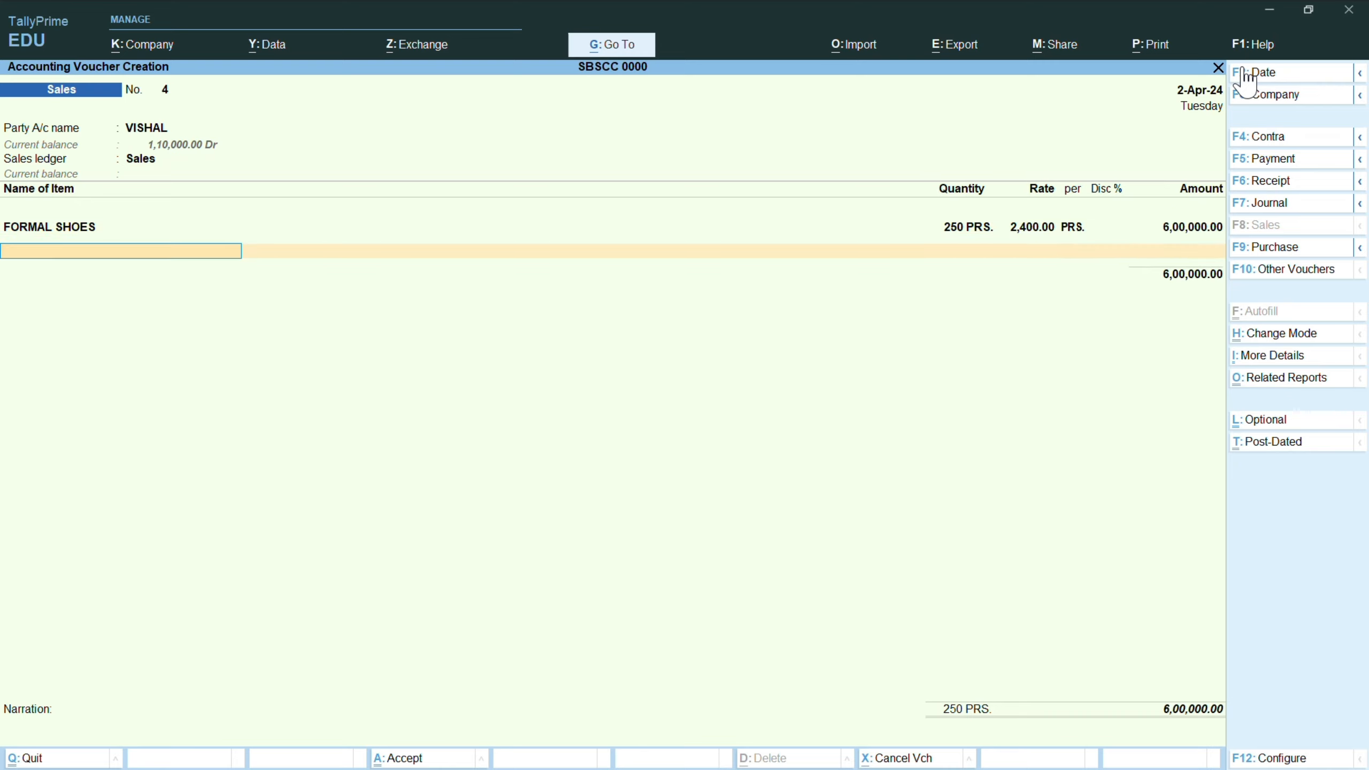
key("Return")
- Create a tax ledger named Output Cgst under Duties & Taxes, with duty type GST and tax type CGST
key("alt+c")
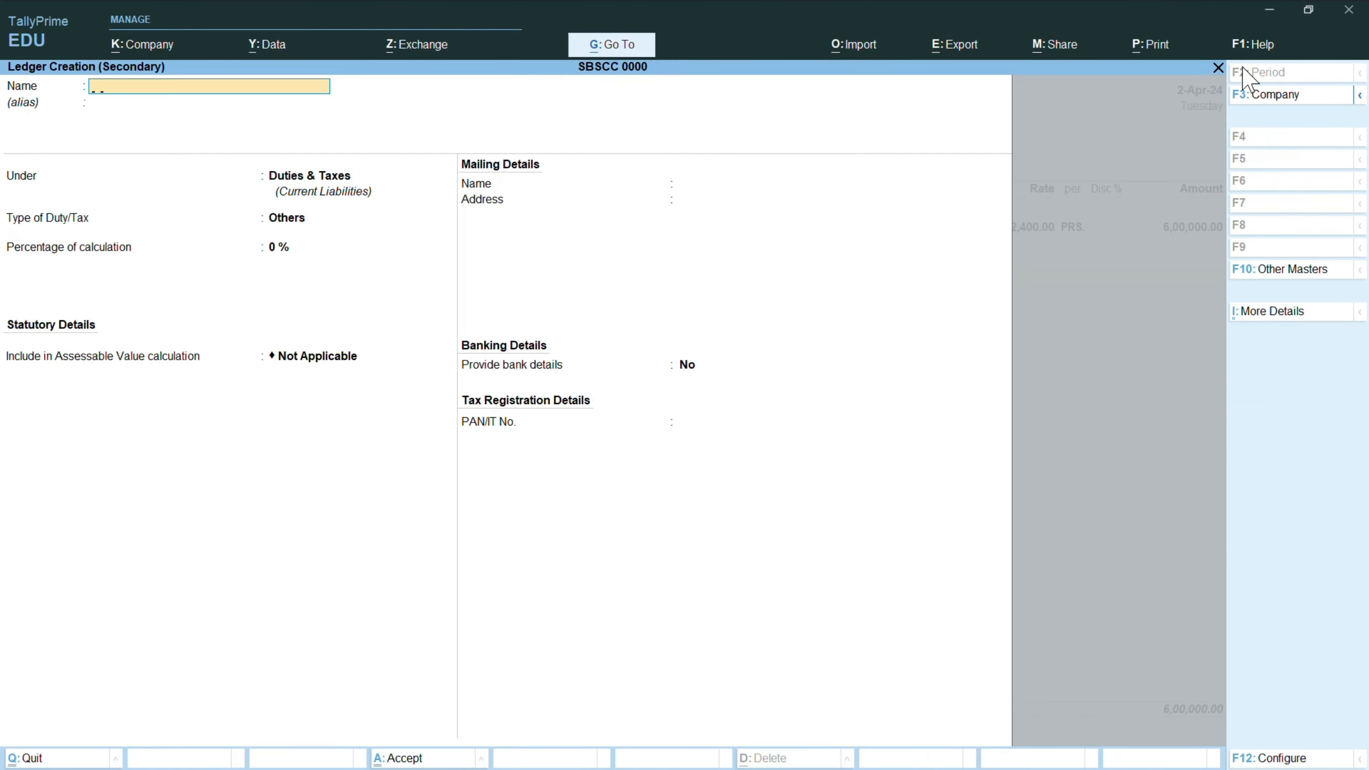
type("Output Cgst")
key("Return")
key("Return")
key("Return")
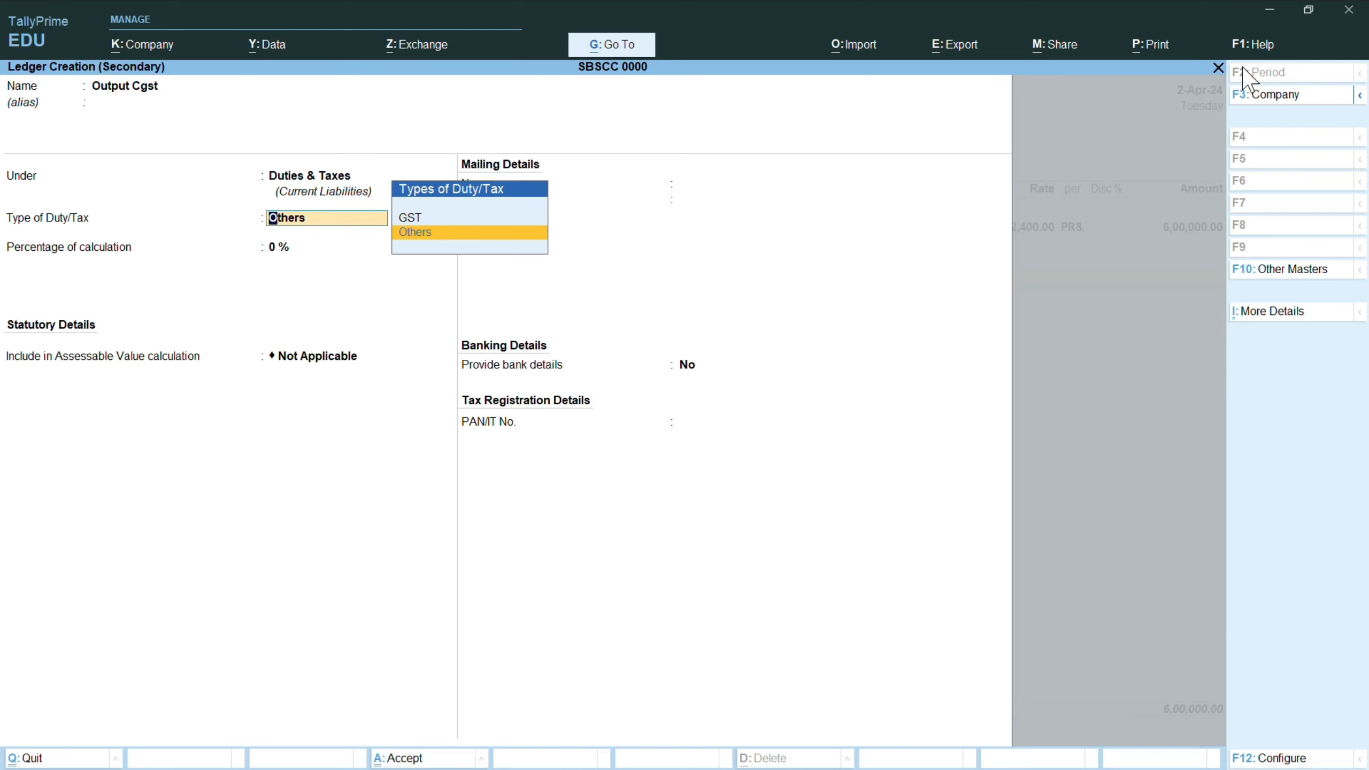
key("Up")
key("Return")
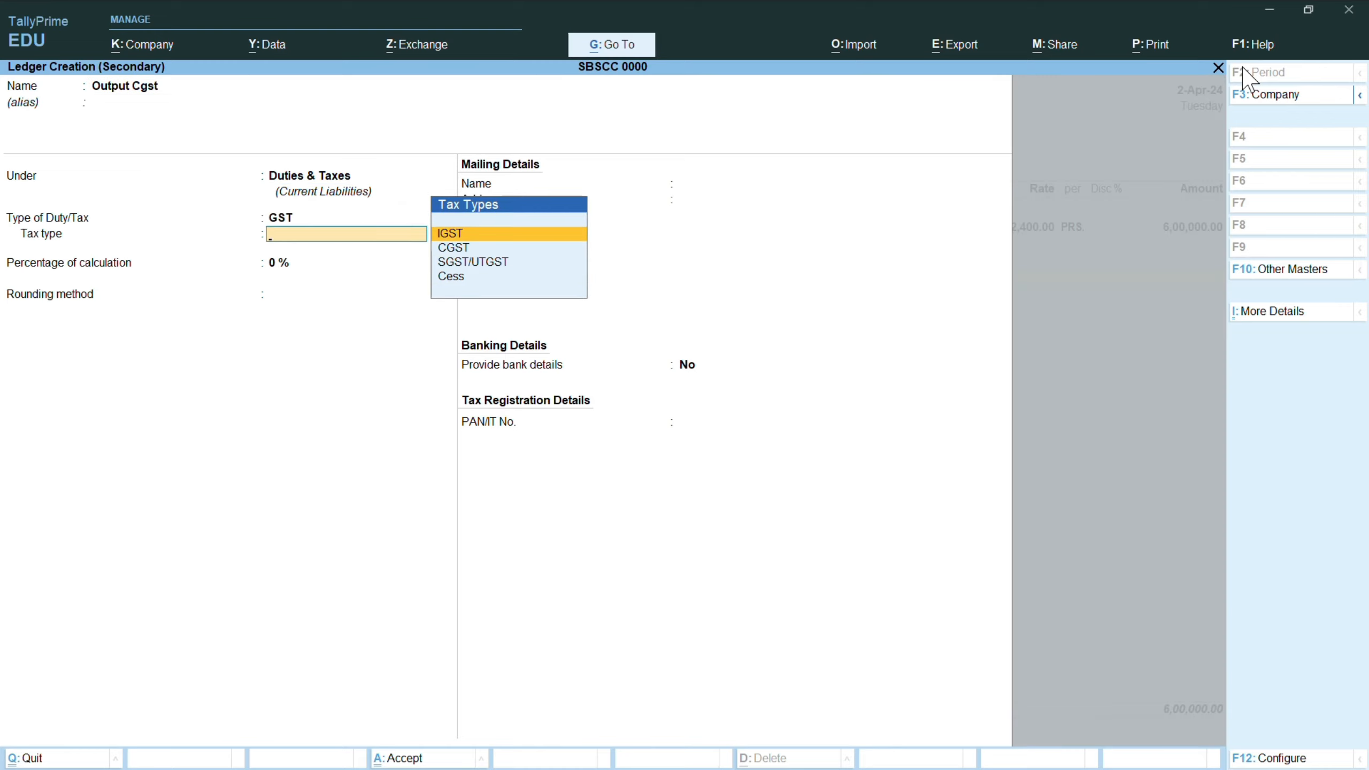
key("Down")
key("Return")
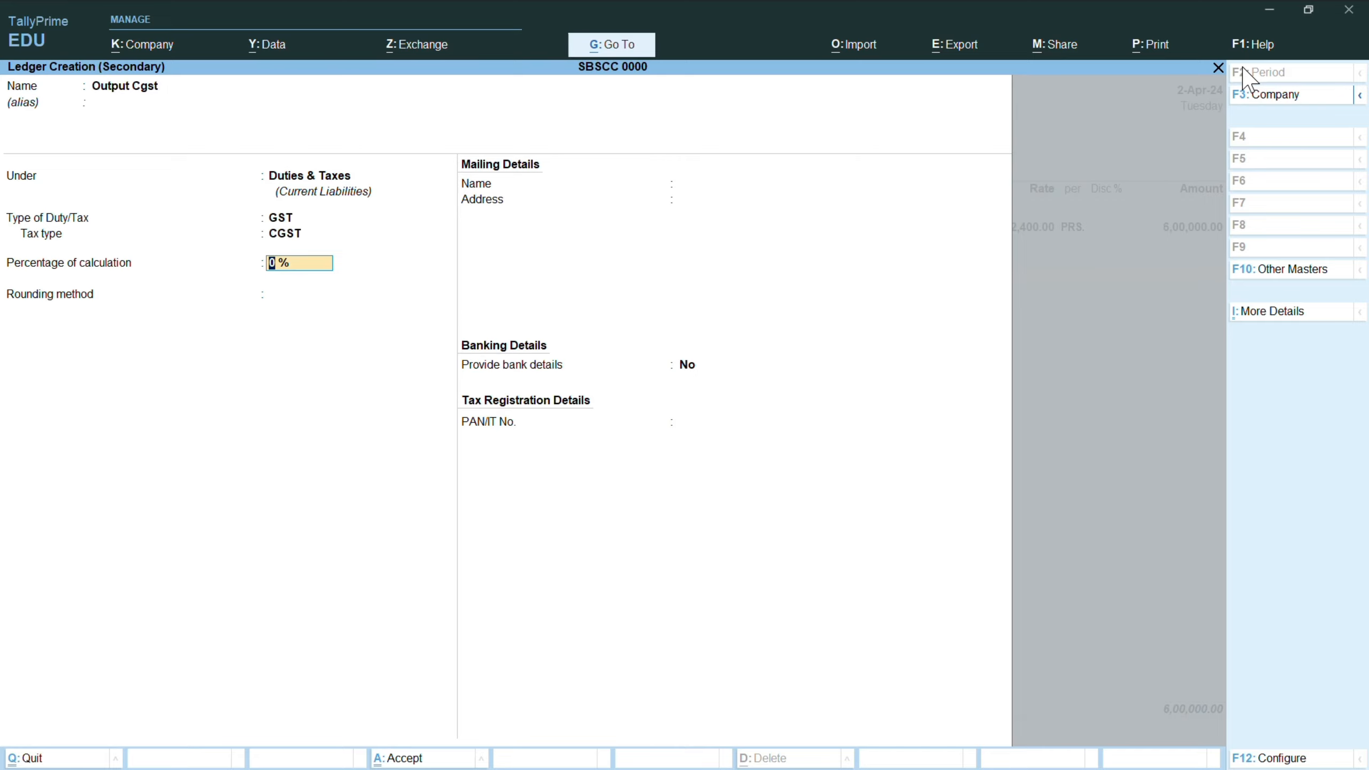
- Set the Output Cgst ledger to 6 % with rounding not applicable, and save it into the sales voucher
type("6")
key("Return")
key("Return")
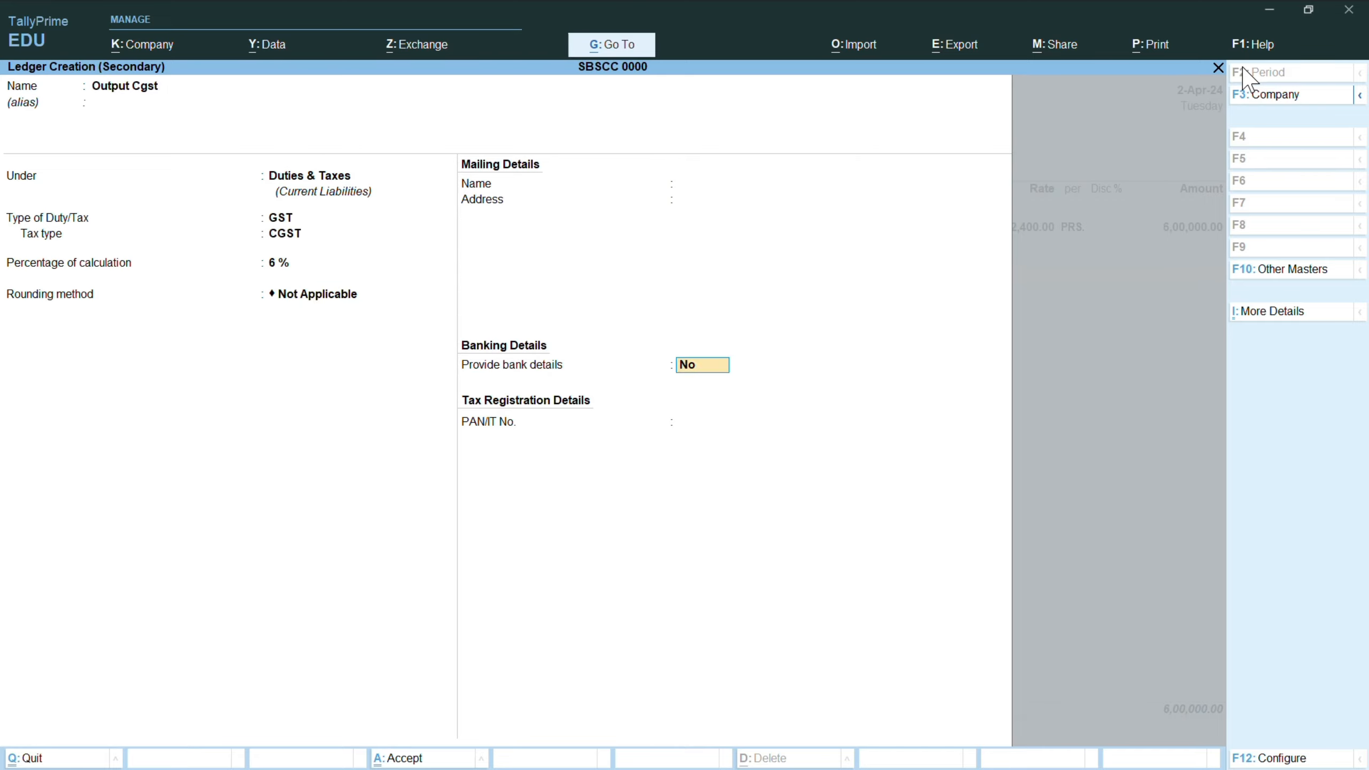
key("ctrl+a")
key("Return")
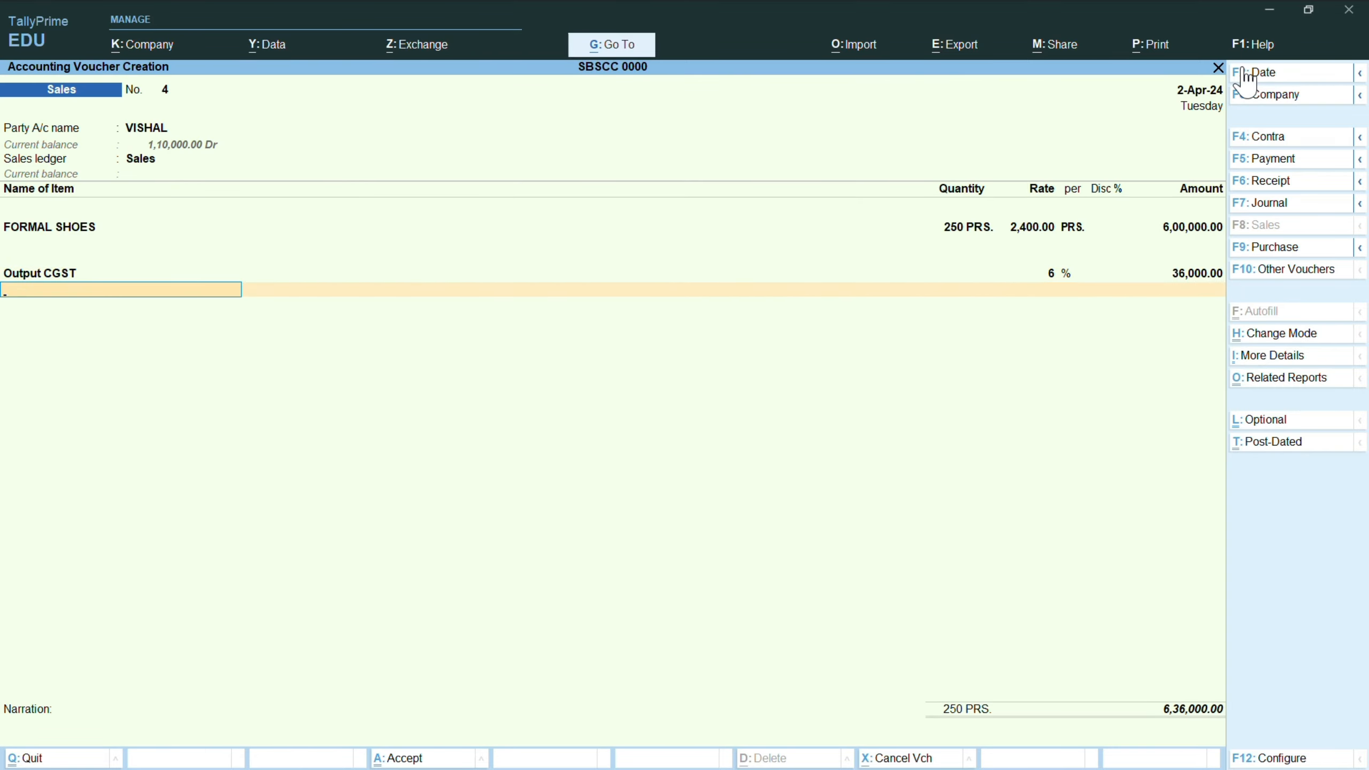
- Create a tax ledger named Output Sgst under Duties & Taxes, with duty type GST and tax type SGST/UTGST
key("alt+c")
type("Output Sgs")
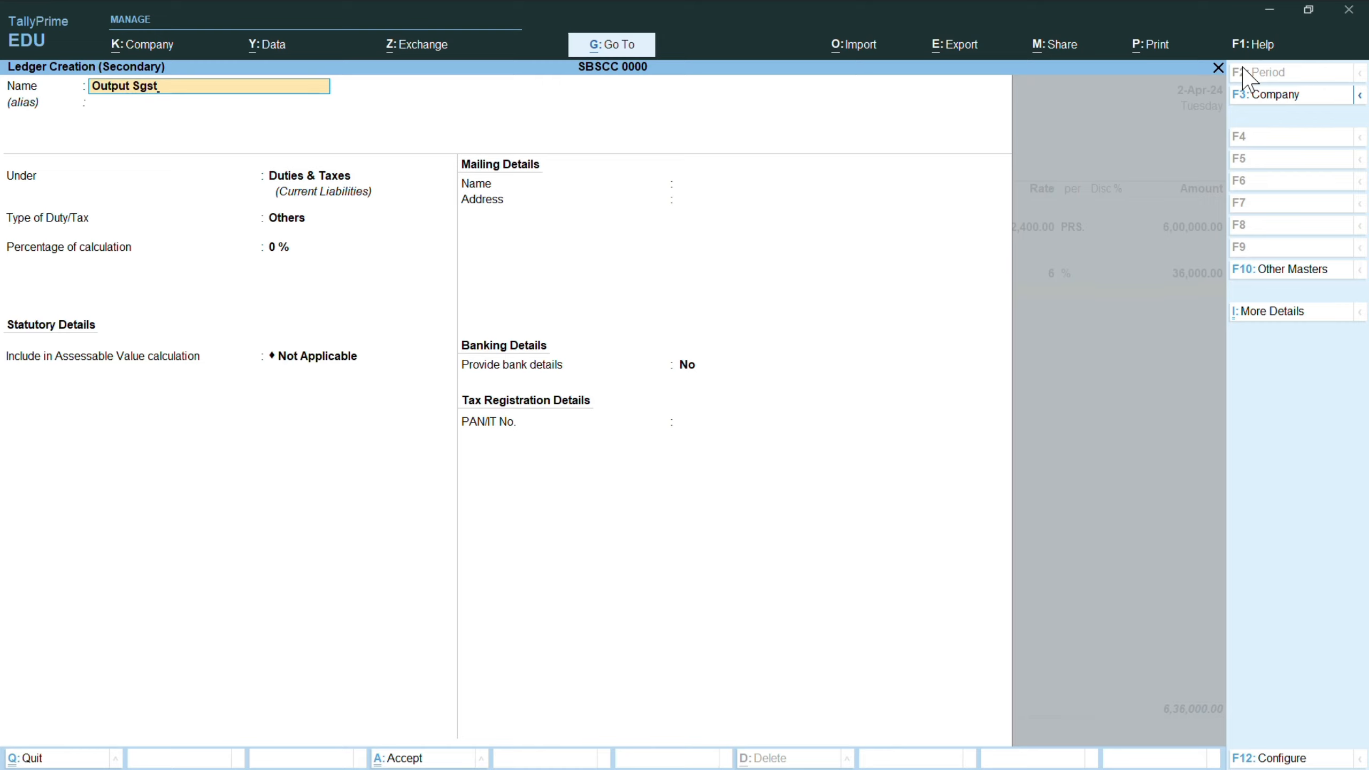
type("t")
key("Return")
key("Return")
key("Return")
key("Up")
key("Return")
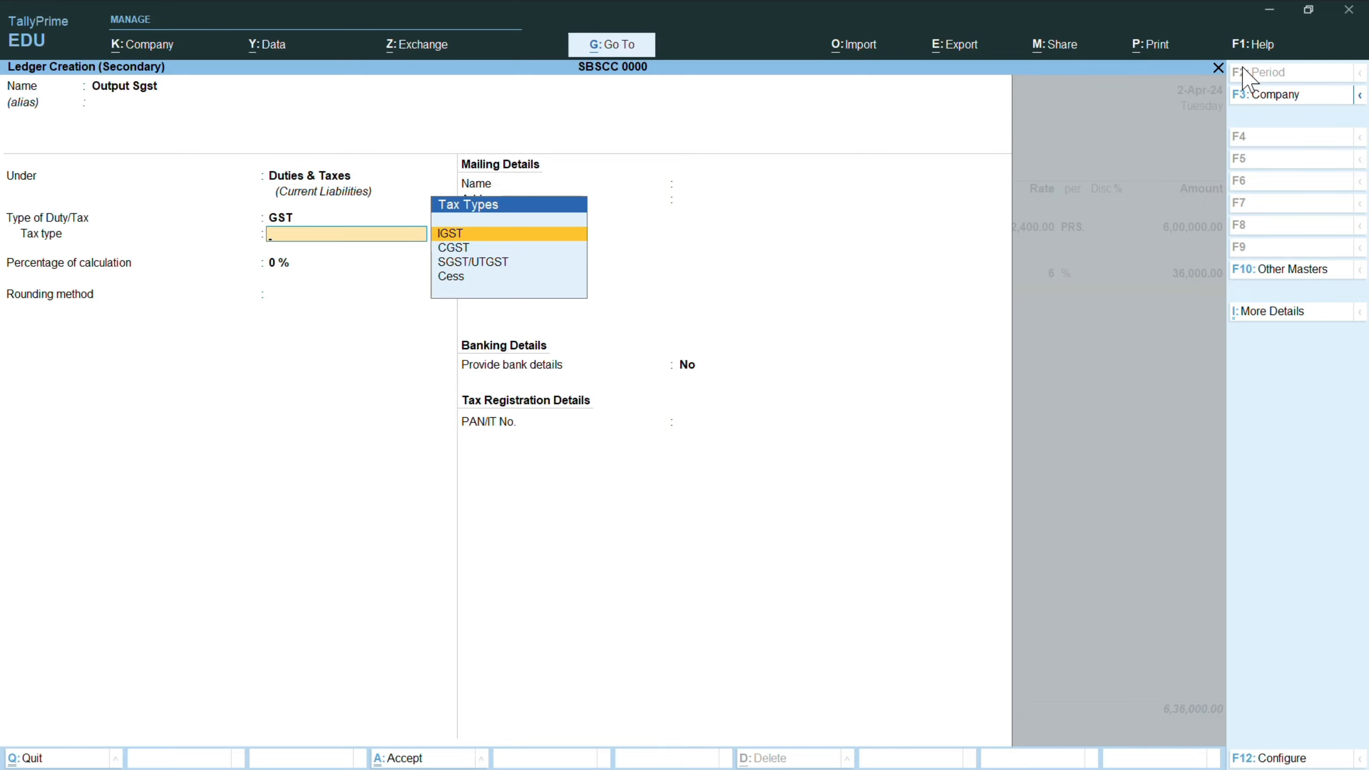
key("Down")
key("Down")
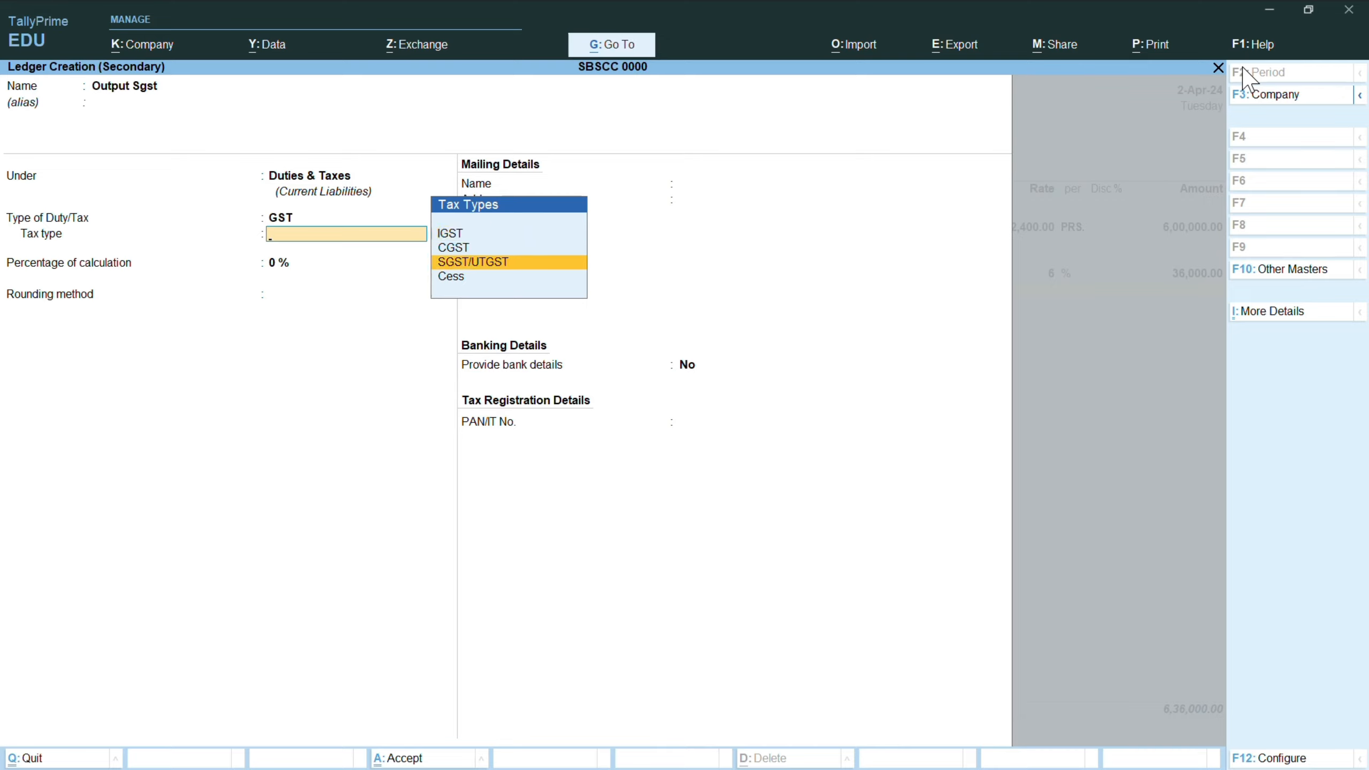
key("Return")
- Set the Output Sgst ledger to 6 % with rounding not applicable, and save the ledger
type("6")
key("Return")
key("Return")
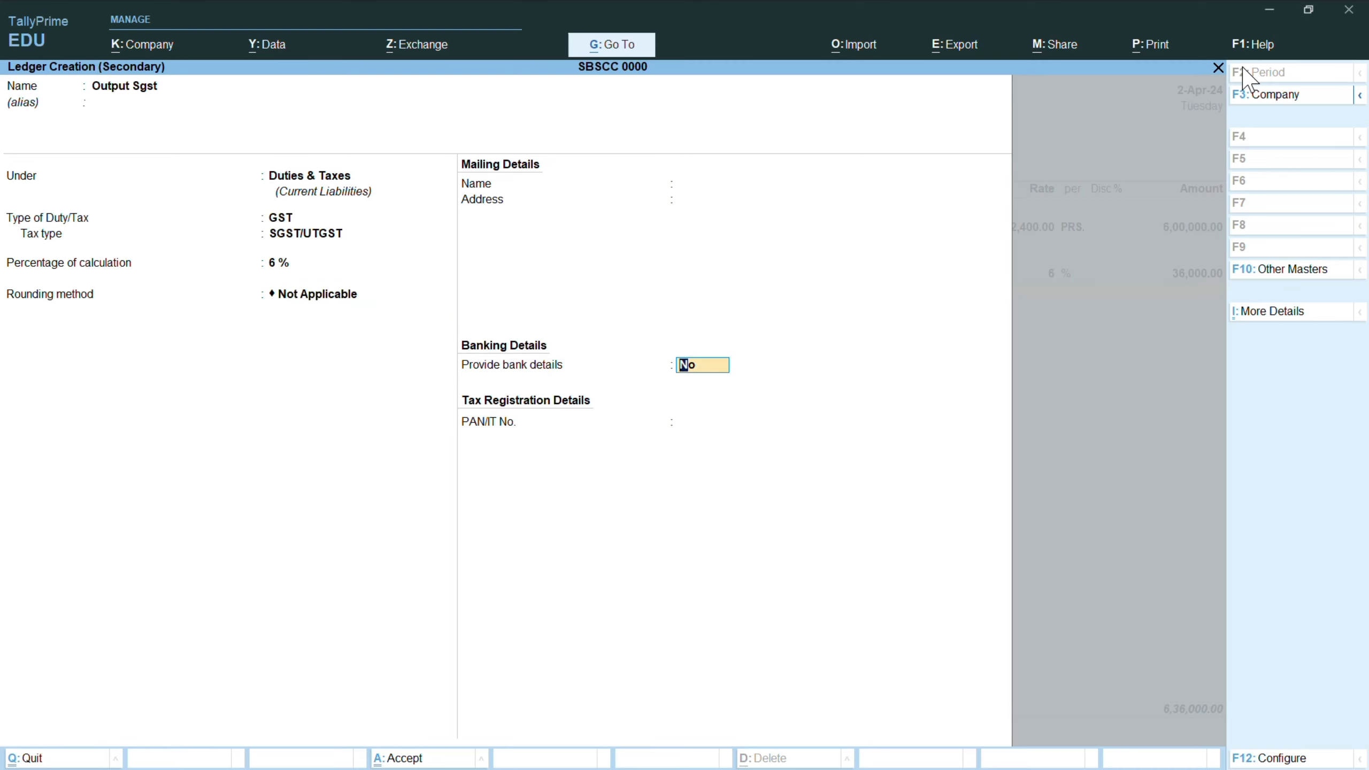
key("ctrl+a")
- Accept the calculated Output SGST amount and save the FORMAL SHOES sales voucher without a narration
key("Return")
key("Return")
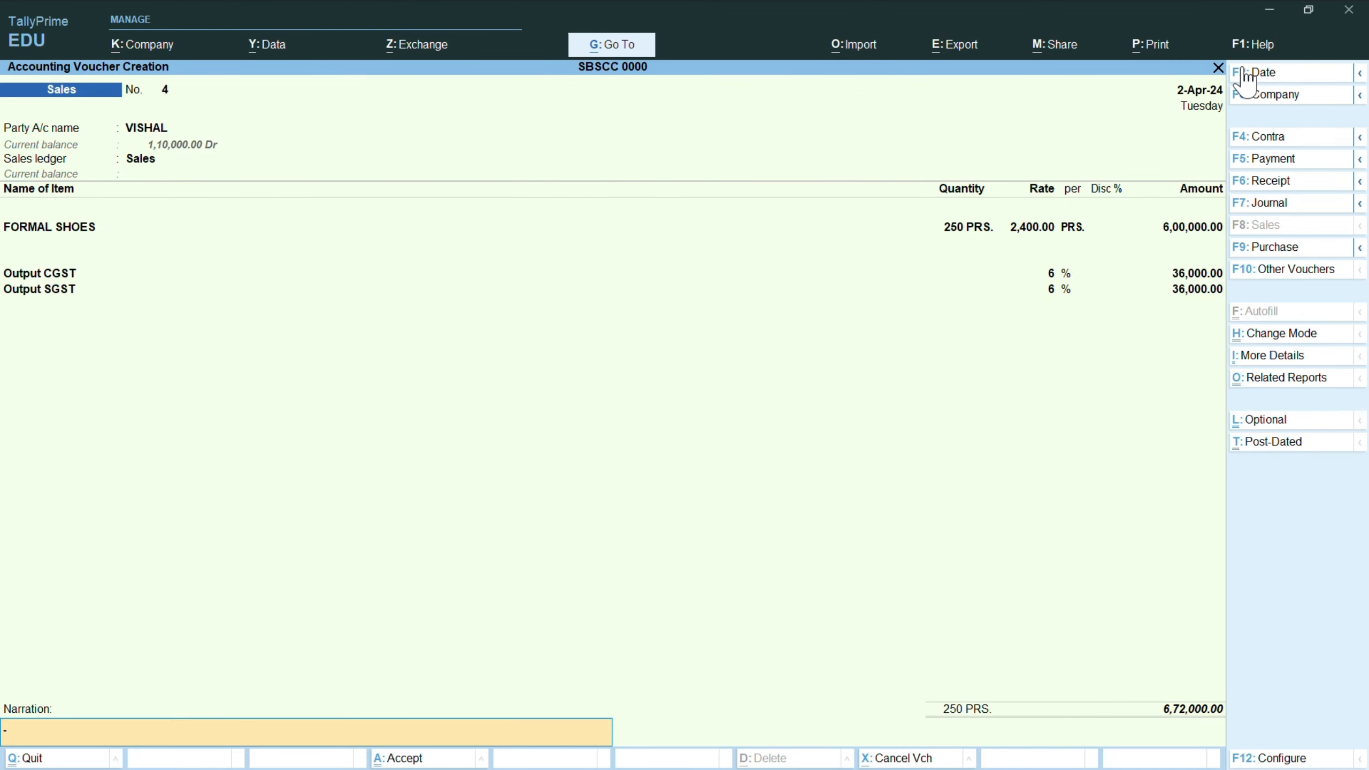
key("Return")
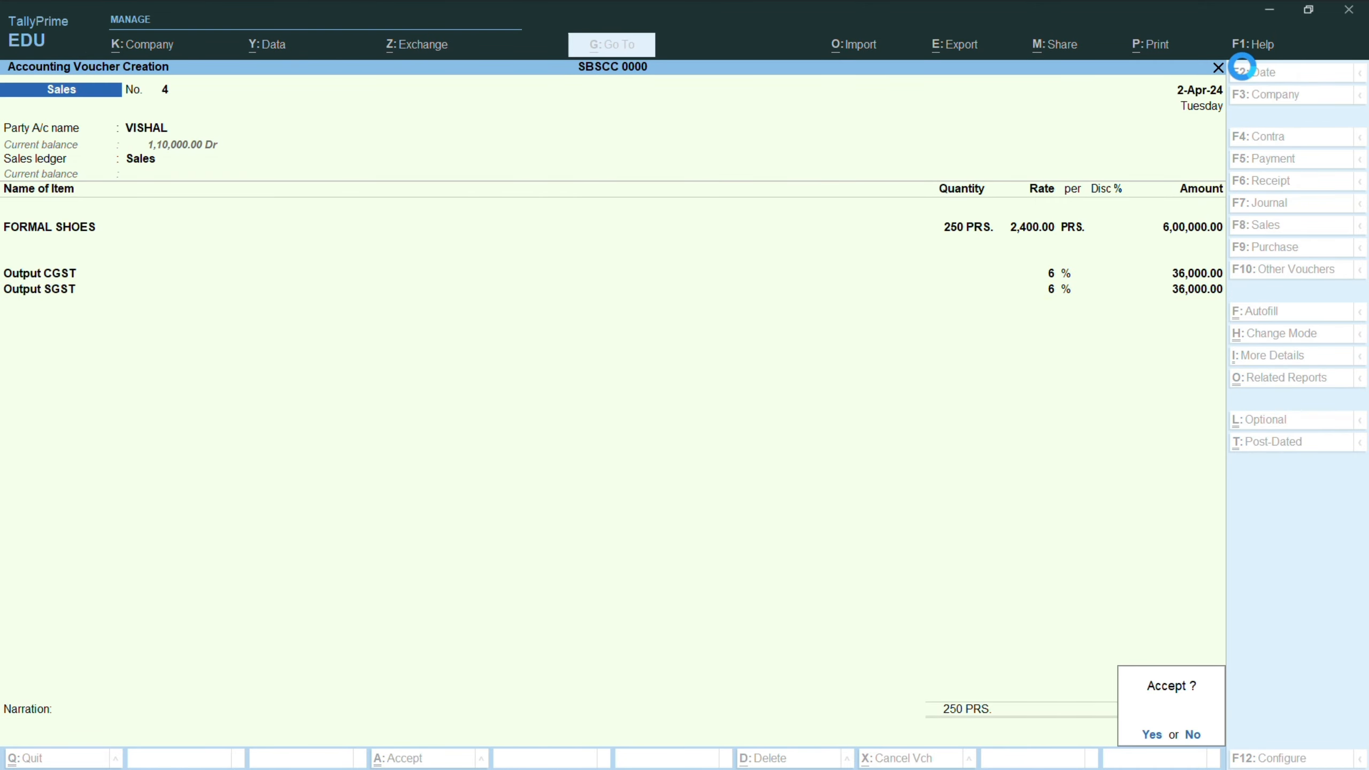
key("Return")
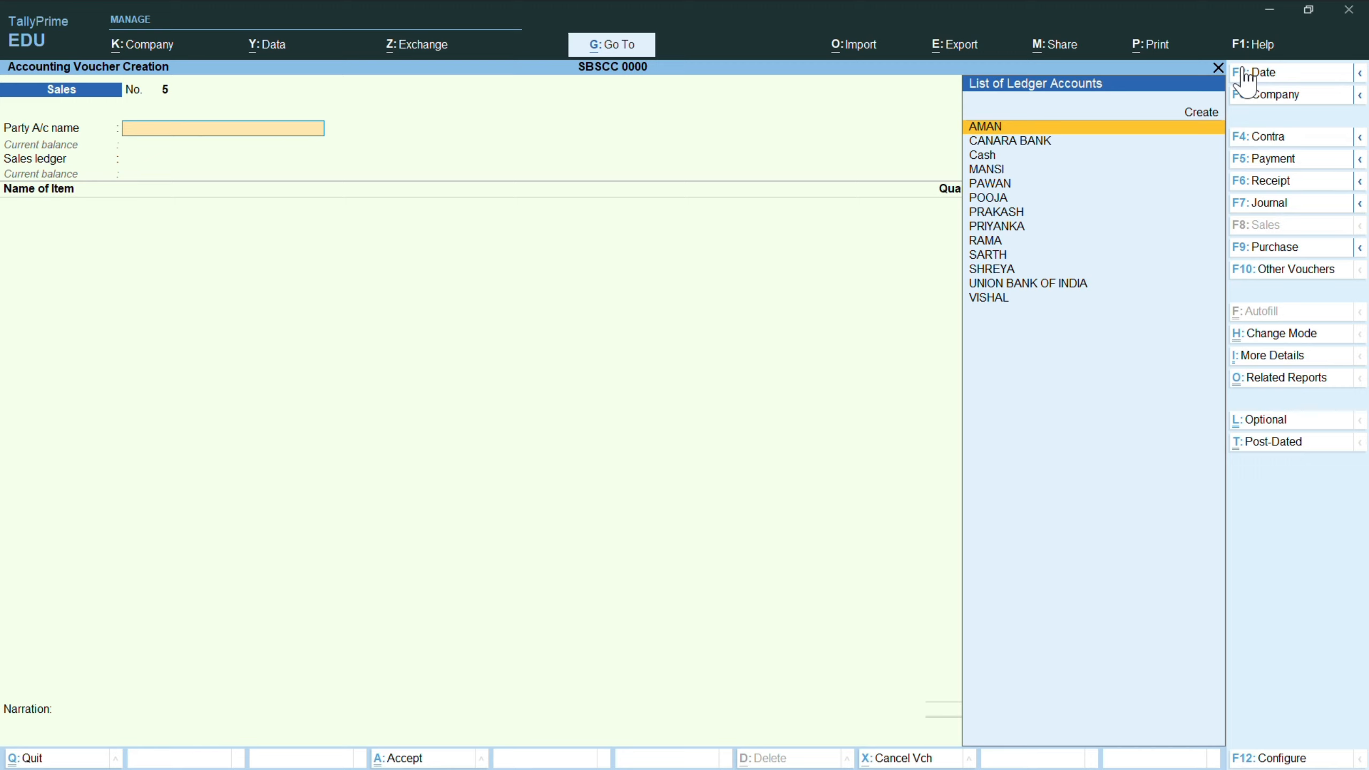
type("sa")
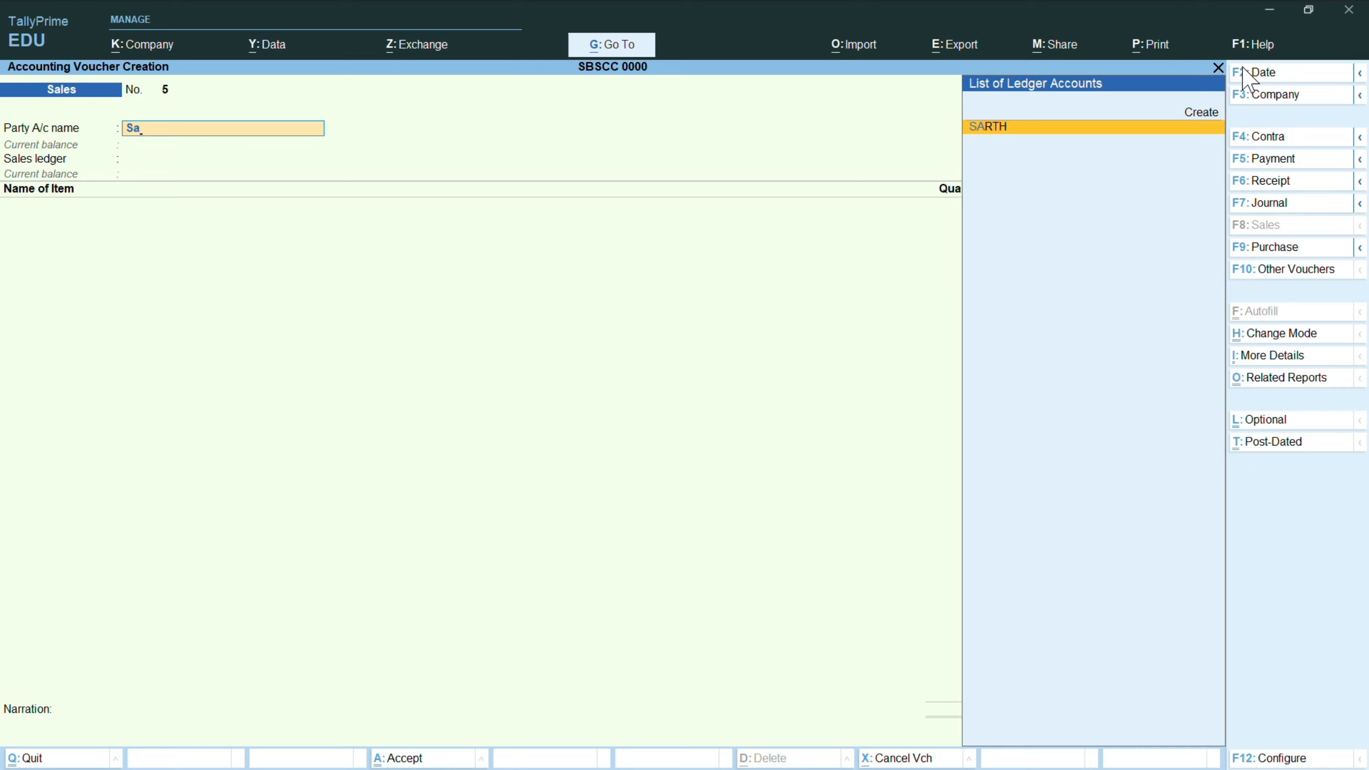
key("BackSpace")
key("BackSpace")
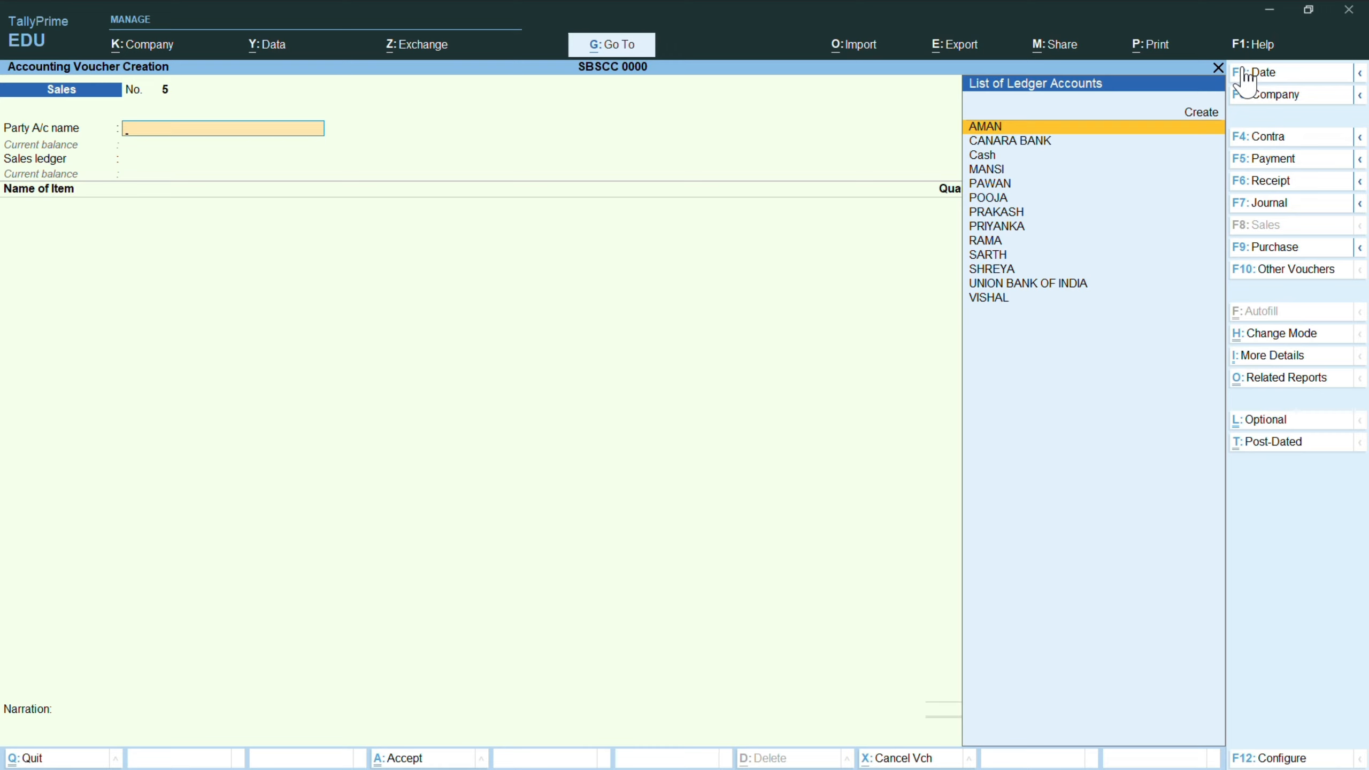
- Choose the customer's ledger as the party account of the new sales voucher
type("ma")
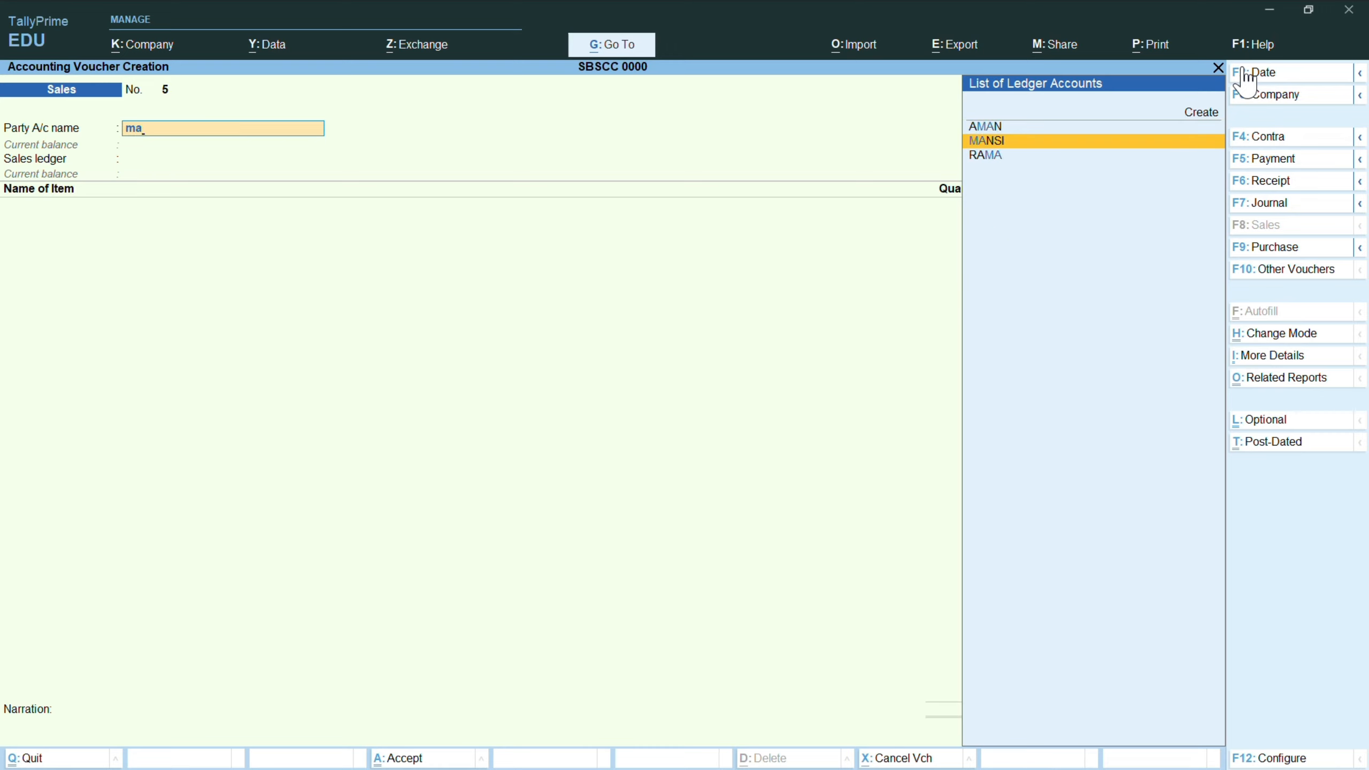
key("Down")
key("Down")
key("Return")
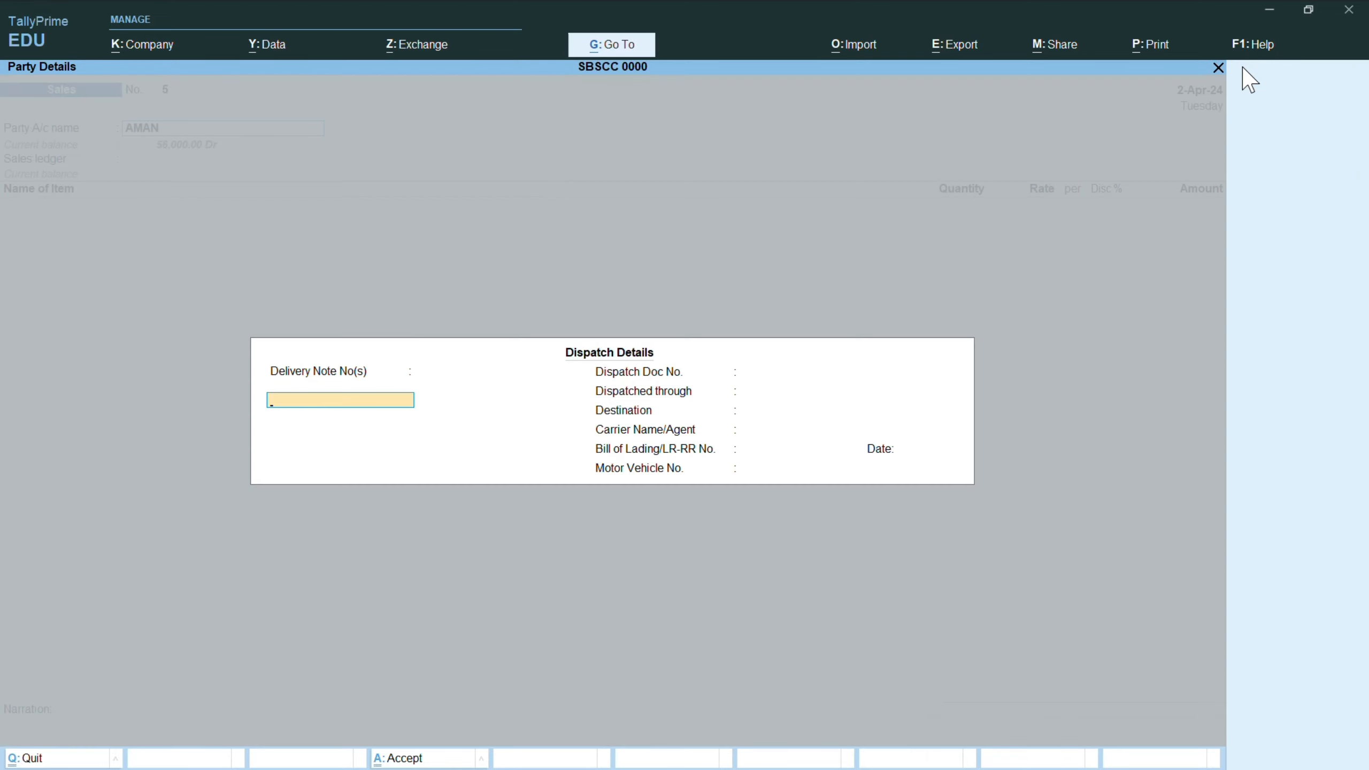
- Leave the dispatch details blank, accept the default party details and choose Sales as the sales ledger
key("Return")
key("Return")
key("Return")
key("Return")
key("Return")
key("Return")
key("Return")
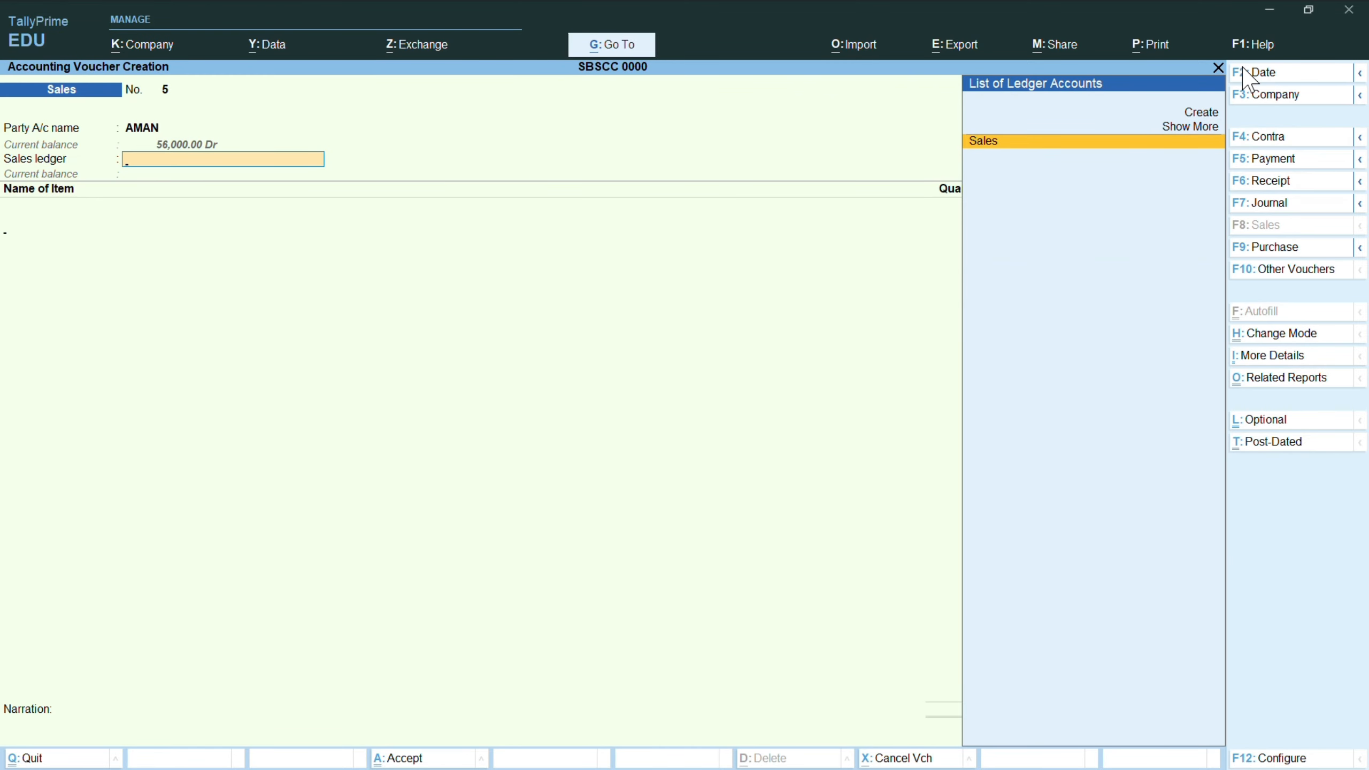
key("Return")
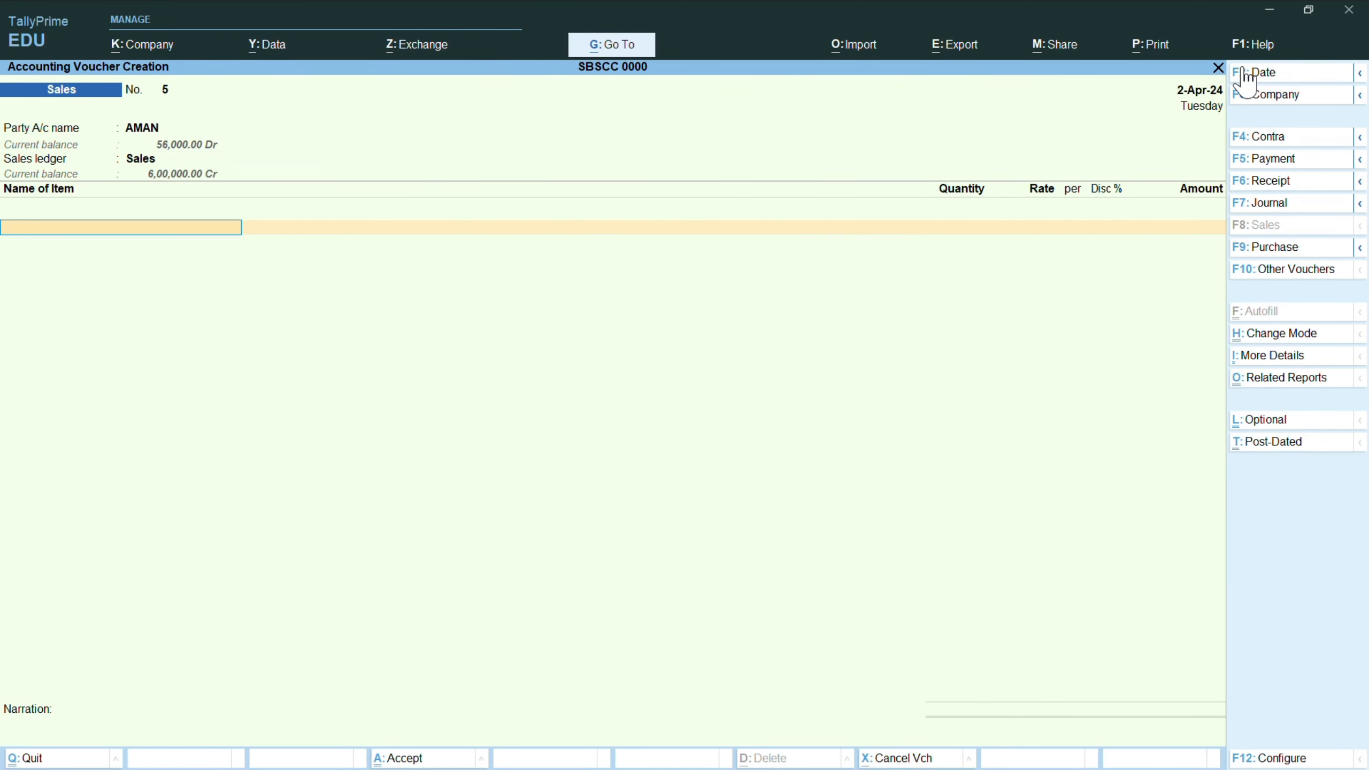
- Add SANDALS to the sales voucher with a quantity of 130 PRS and an amount of 5,30,000
type("sandal")
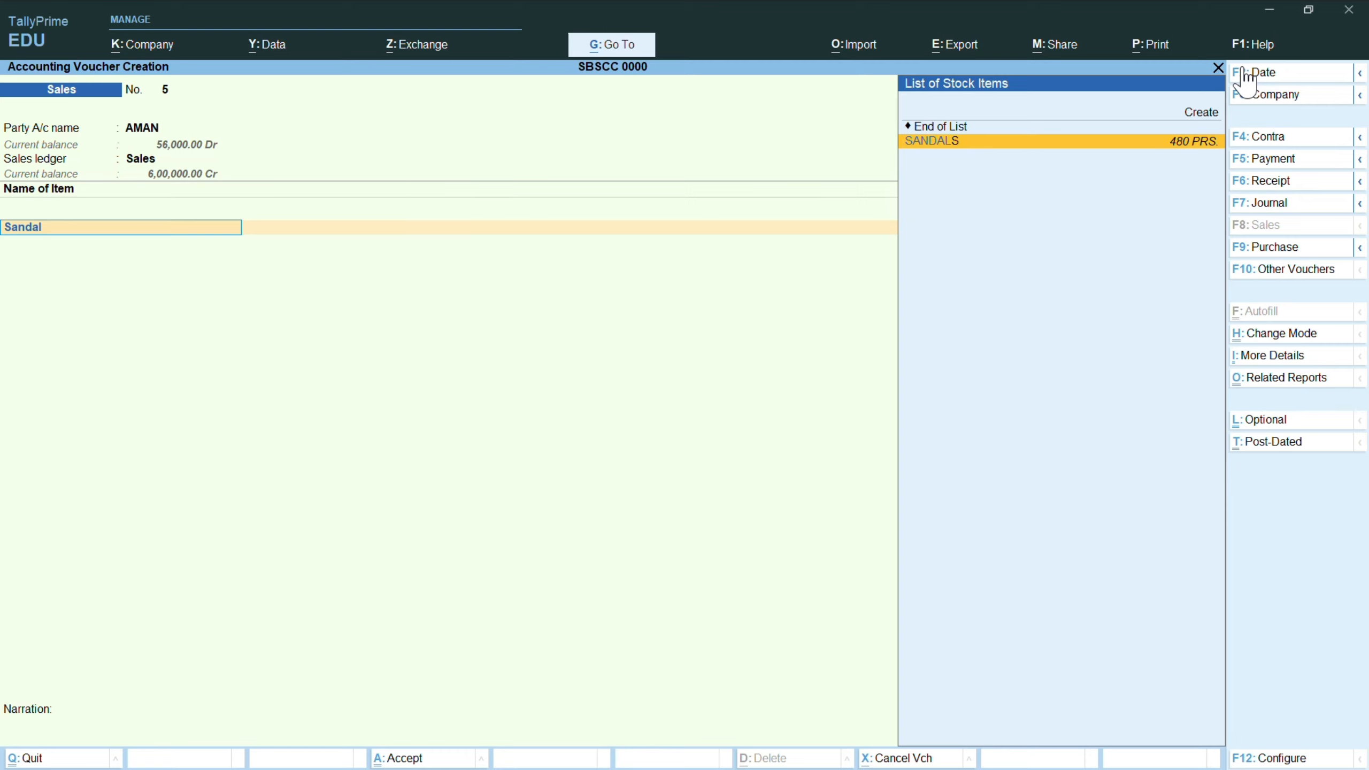
key("Return")
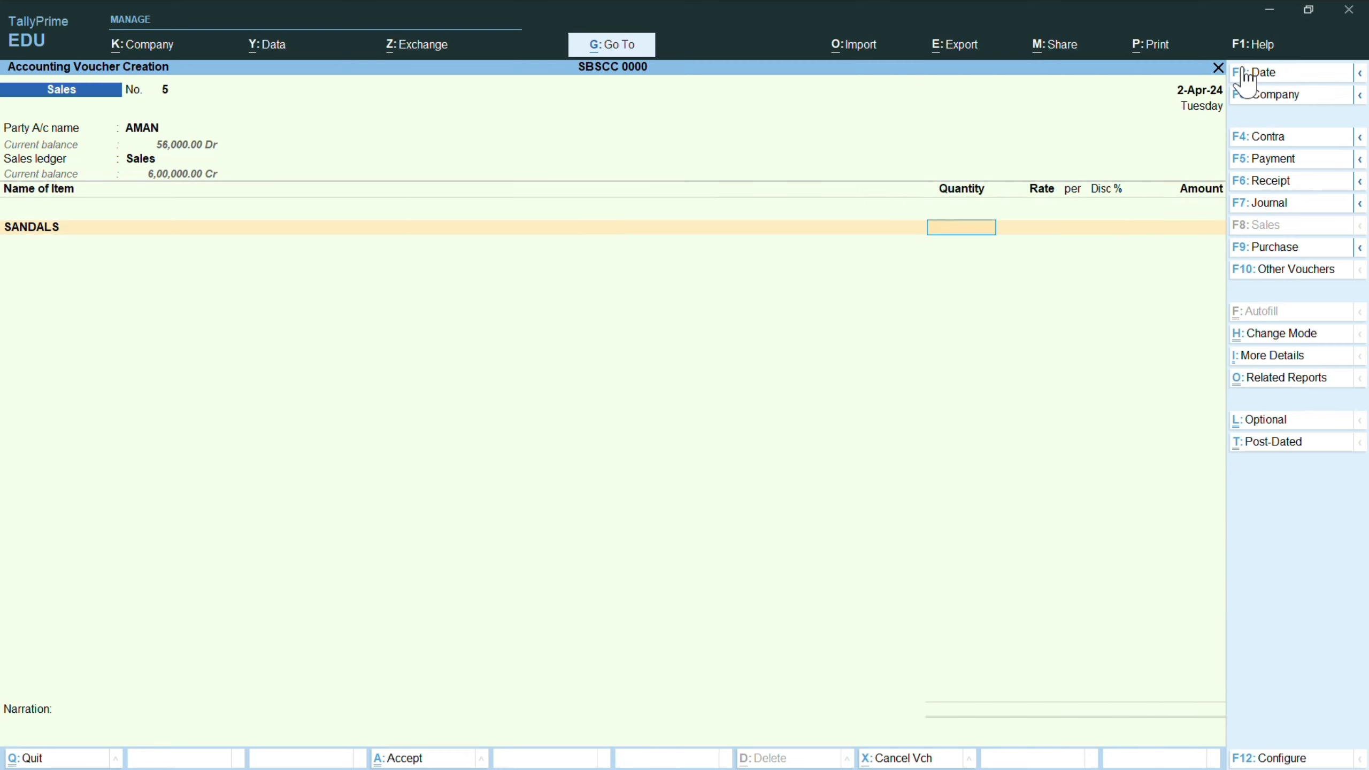
type("130")
key("Return")
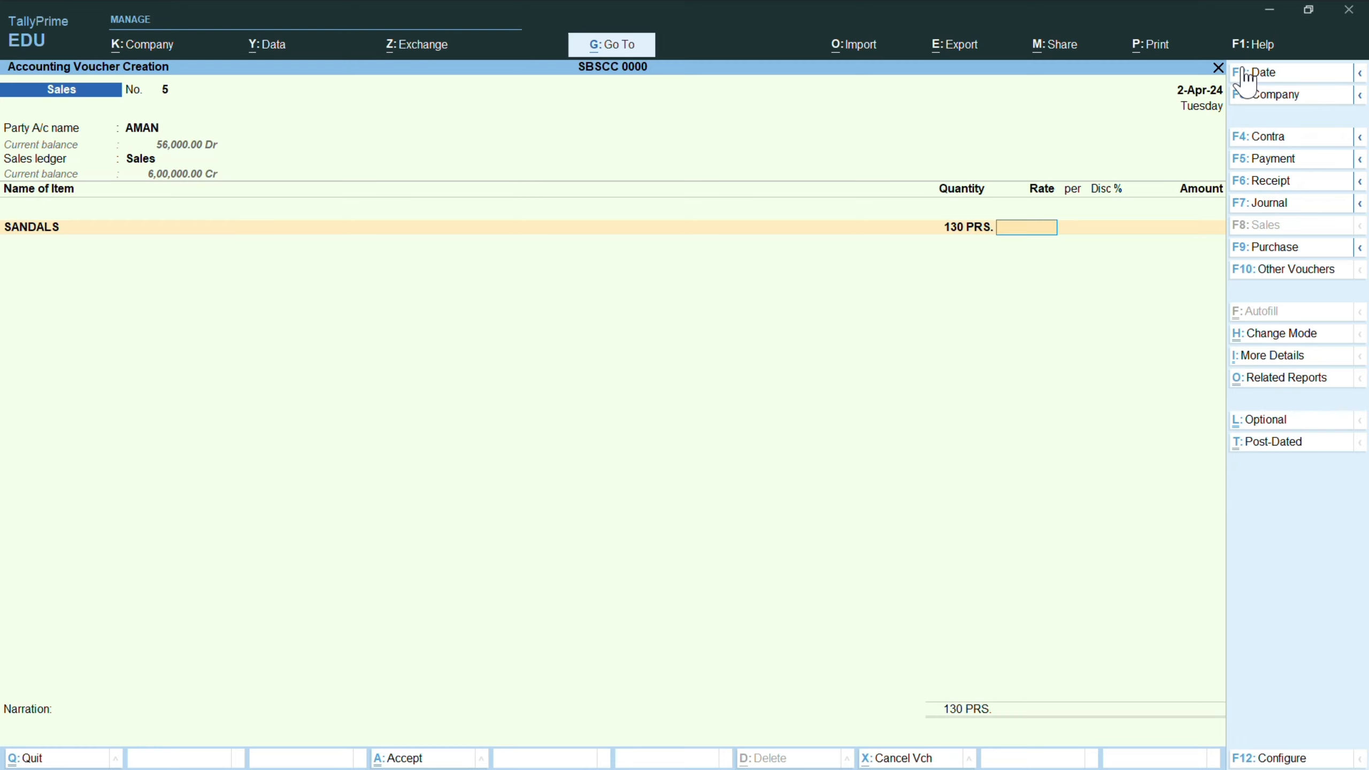
key("Return")
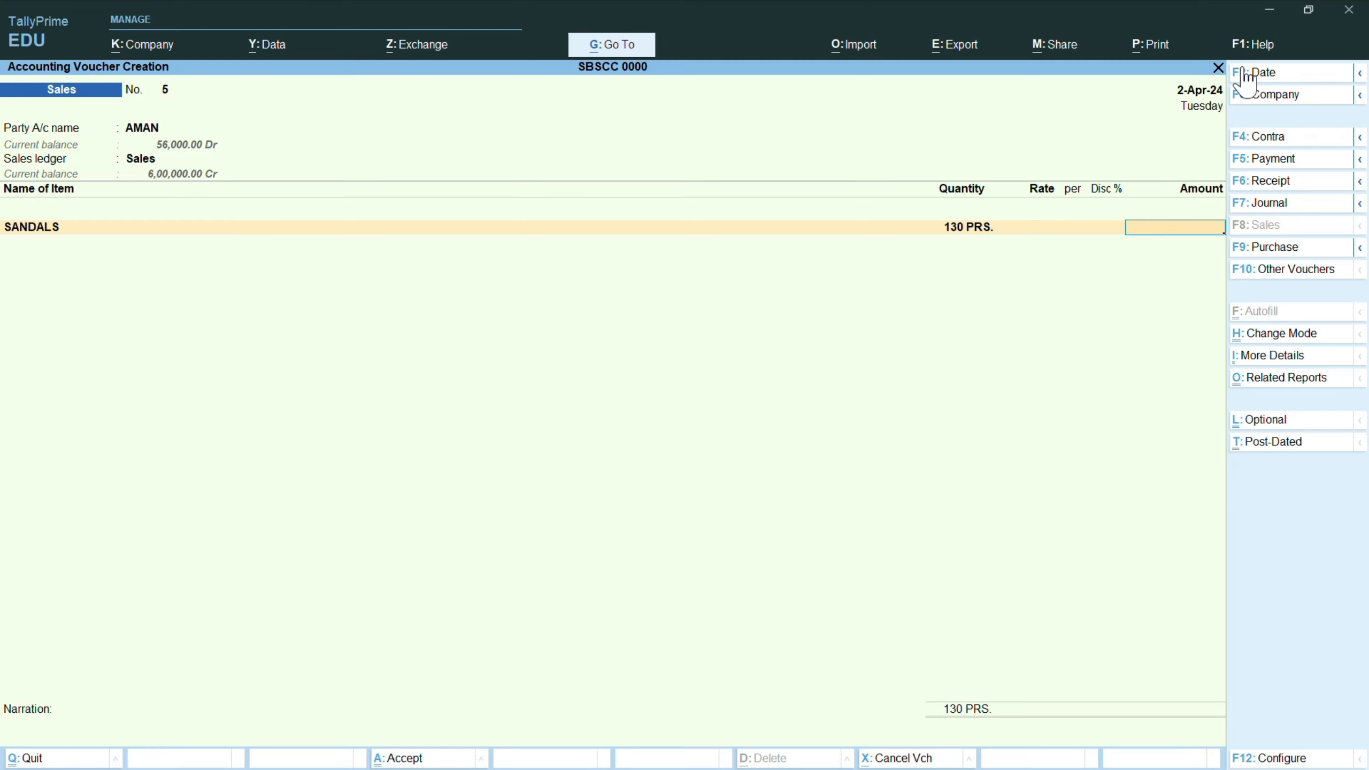
type("530000")
key("Return")
key("Return")
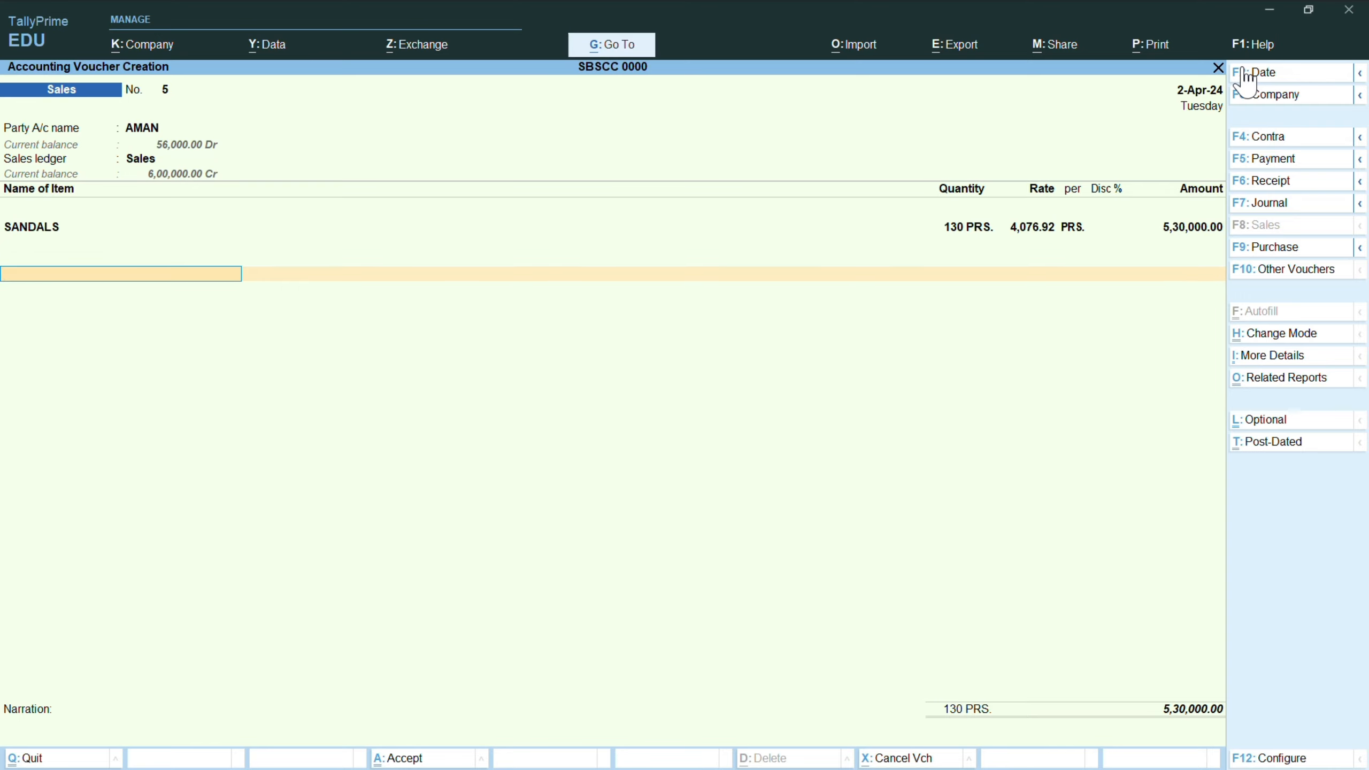
key("alt+c")
type("Gs")
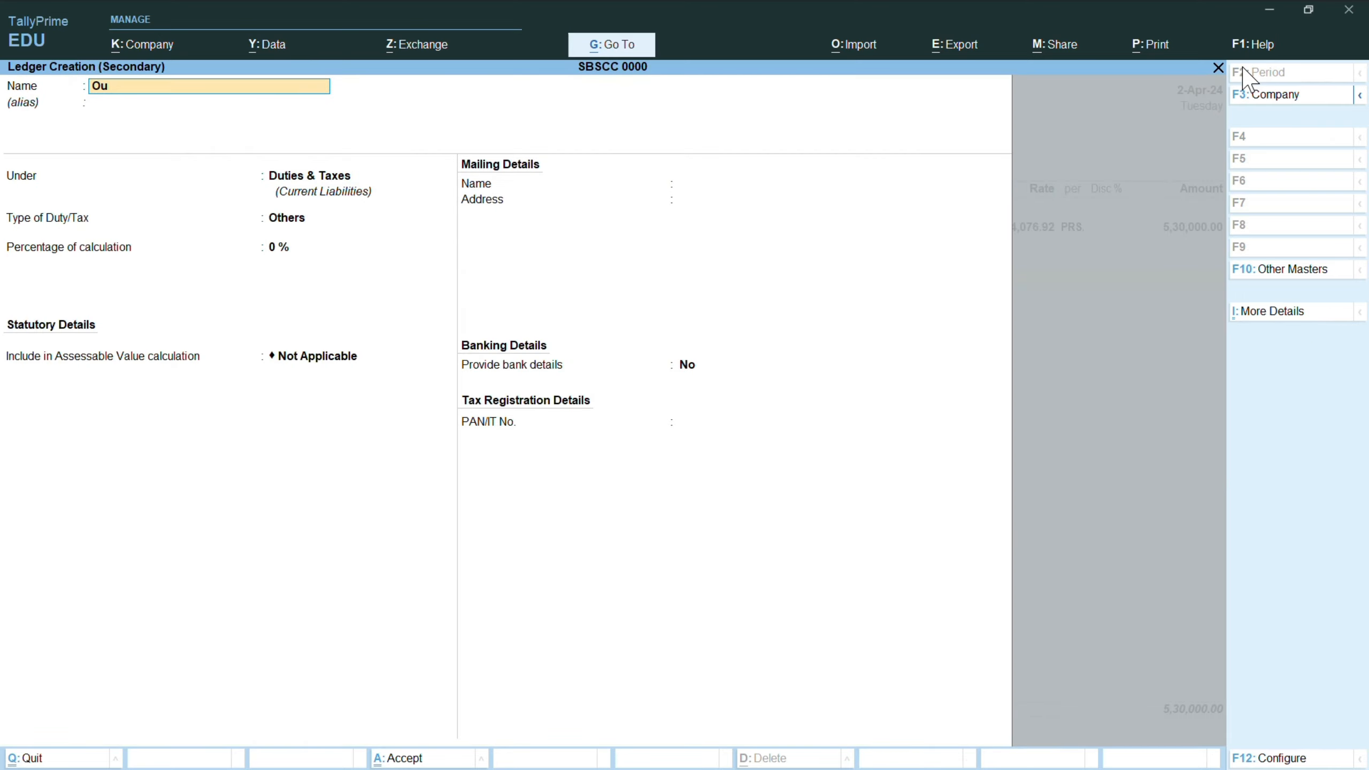
key("BackSpace")
key("BackSpace")
key("Escape")
- Add the existing Output CGST ledger below the SANDALS item, accepting its calculated amount
type("Ou")
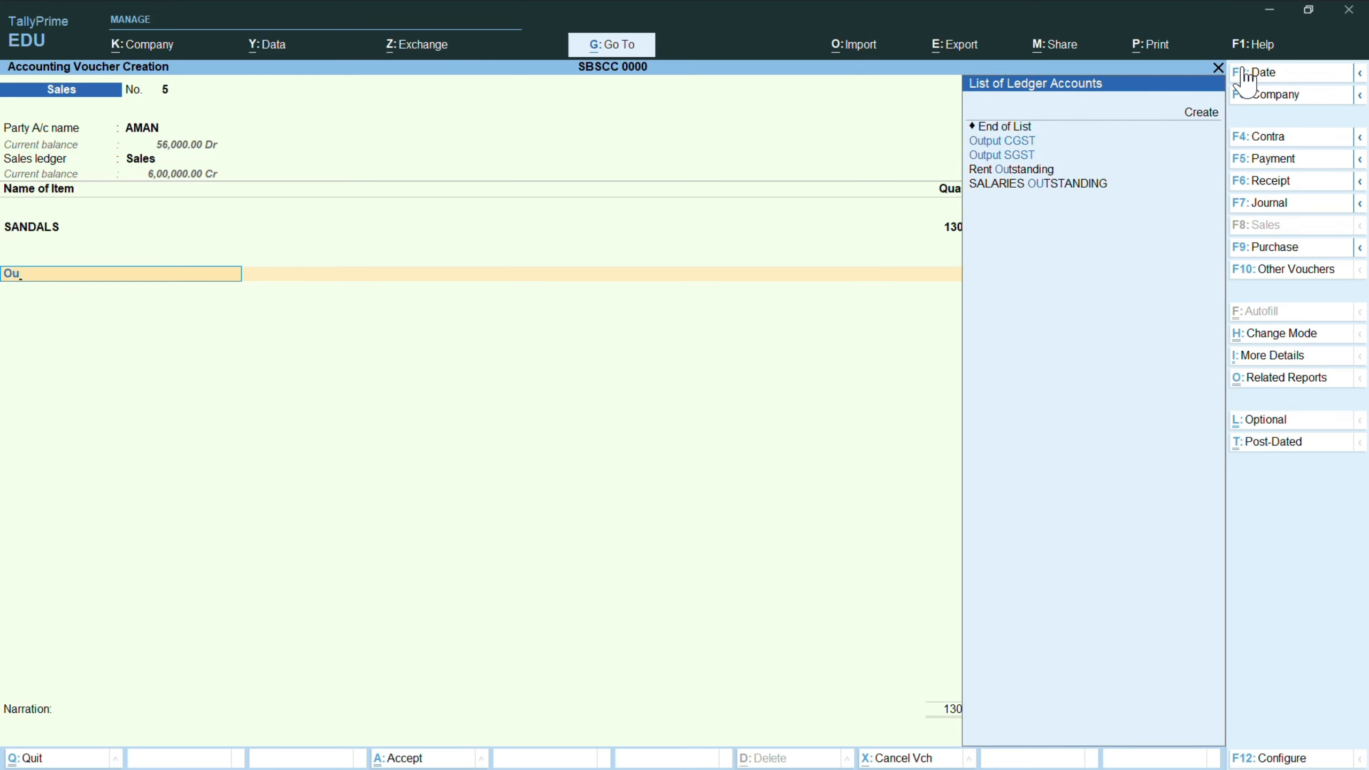
key("Down")
key("Return")
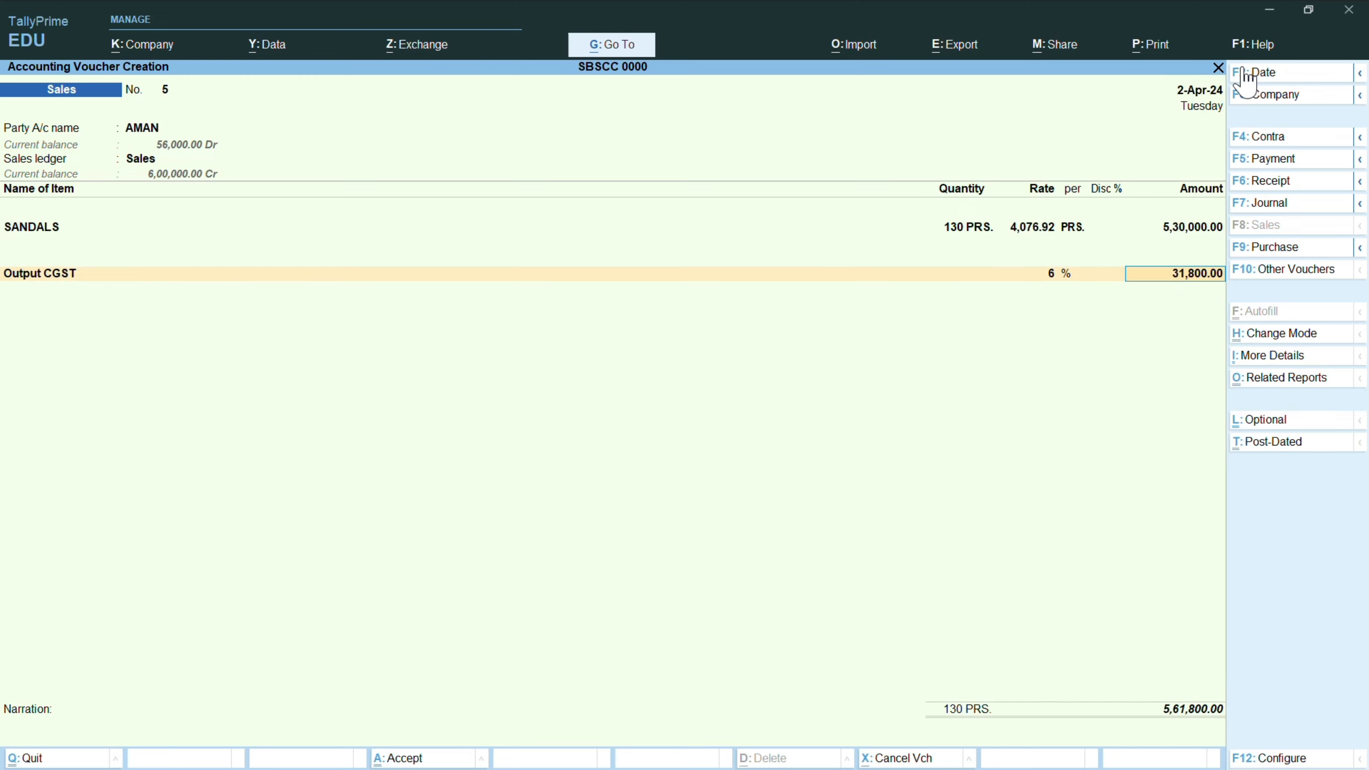
key("Return")
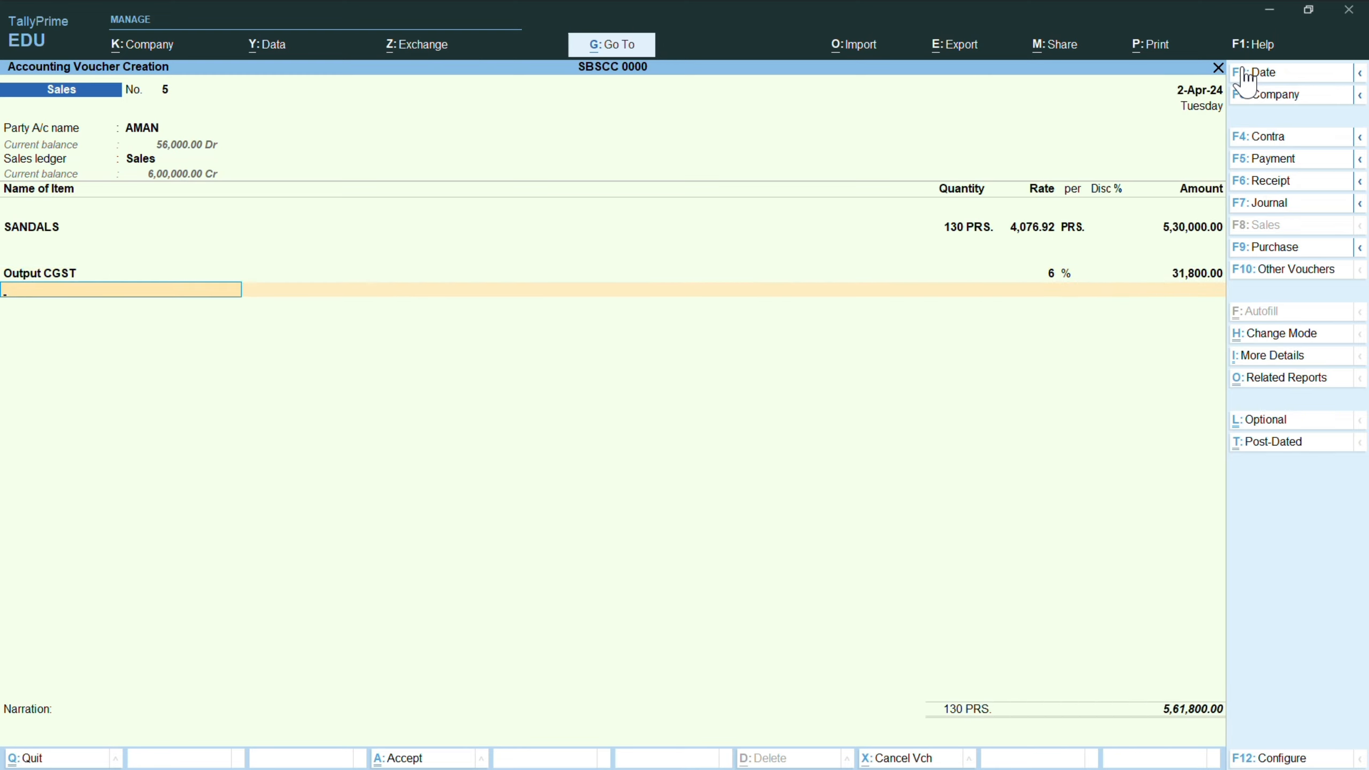
- Add the existing Output SGST ledger with its calculated amount and save the SANDALS sales voucher without a narration
type("Out")
key("Down")
key("Down")
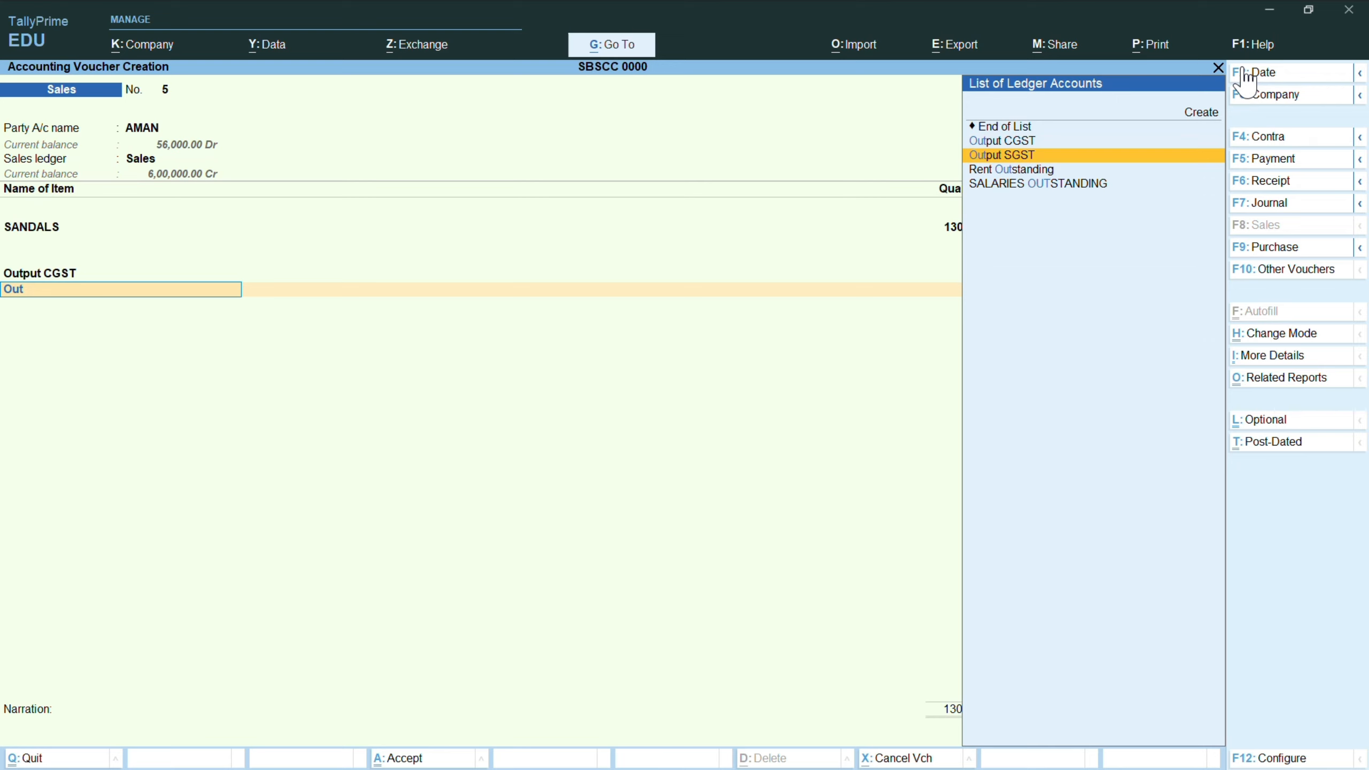
key("Return")
key("Return")
key("Return")
key("Return")
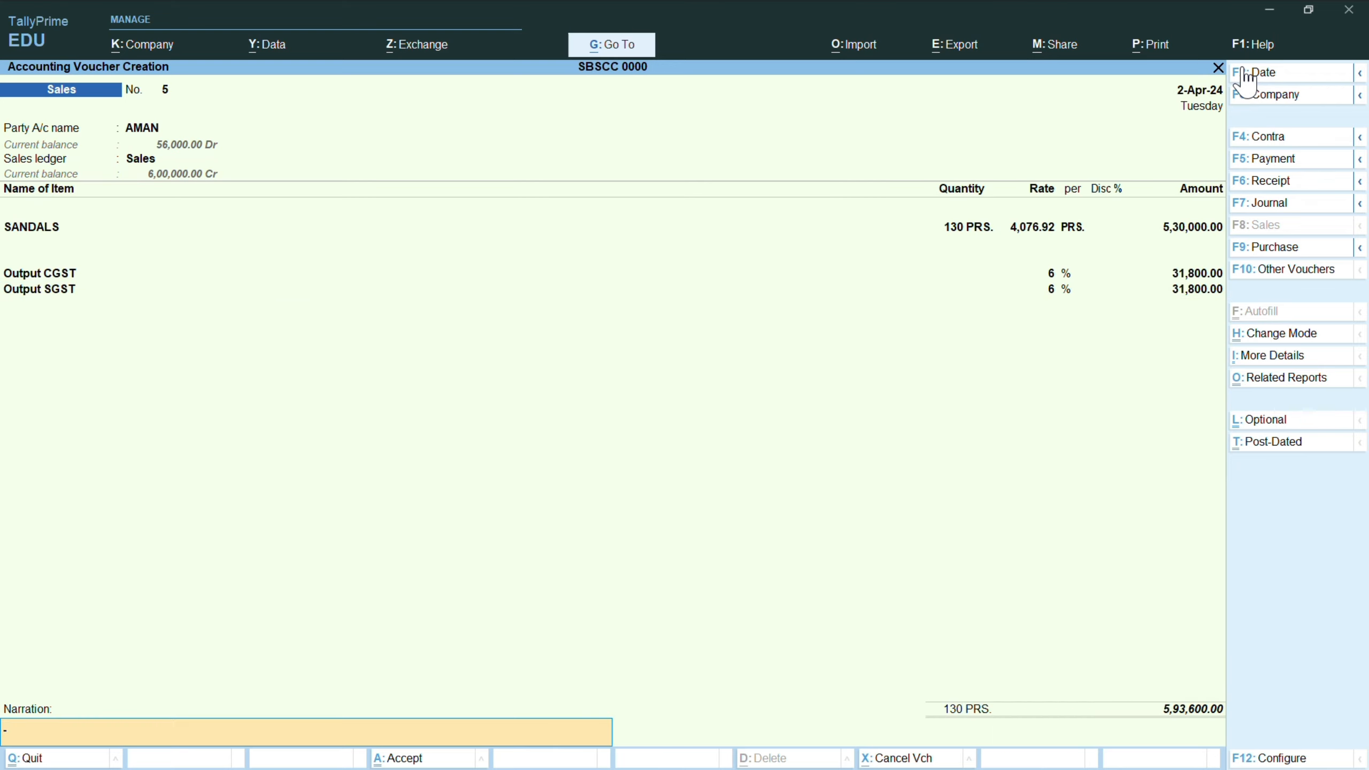
key("Return")
key("Return")
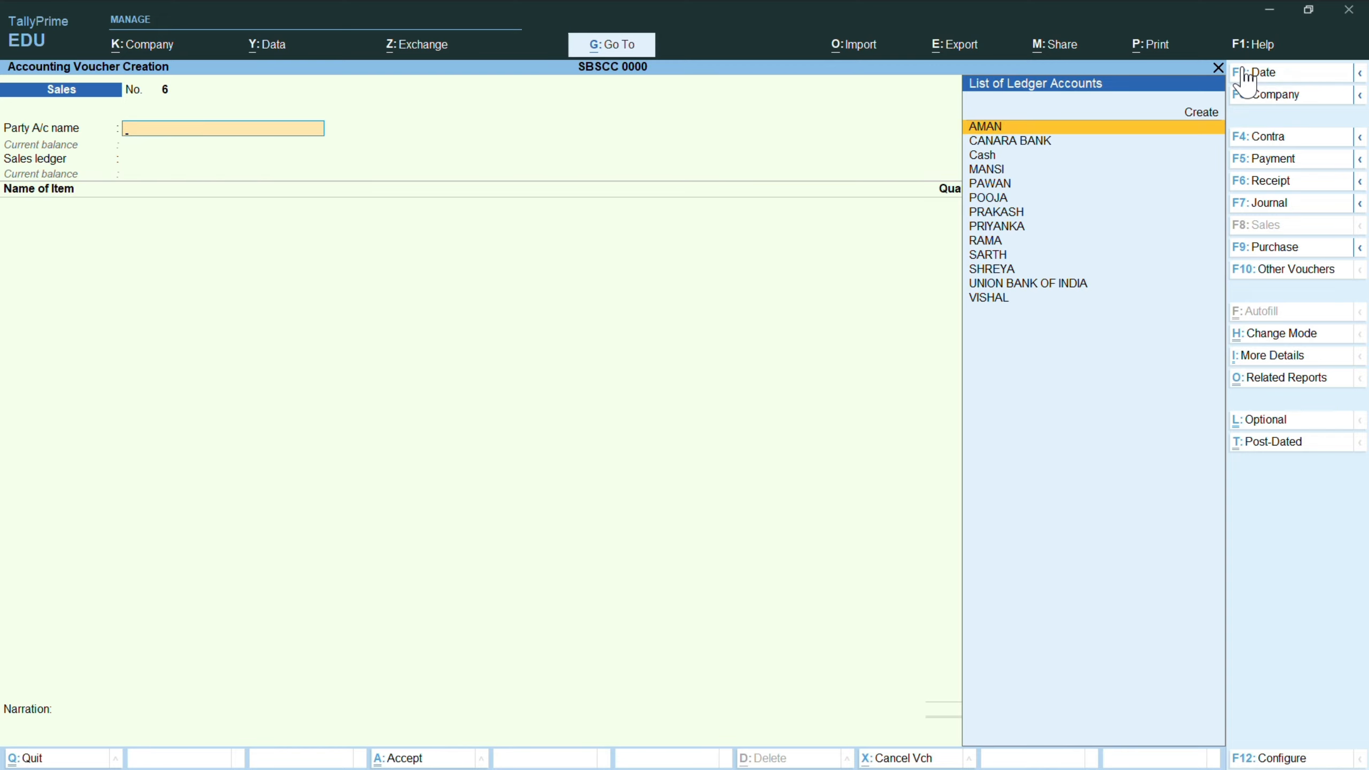
- Switch from the sales voucher to a new payment voucher
key("super")
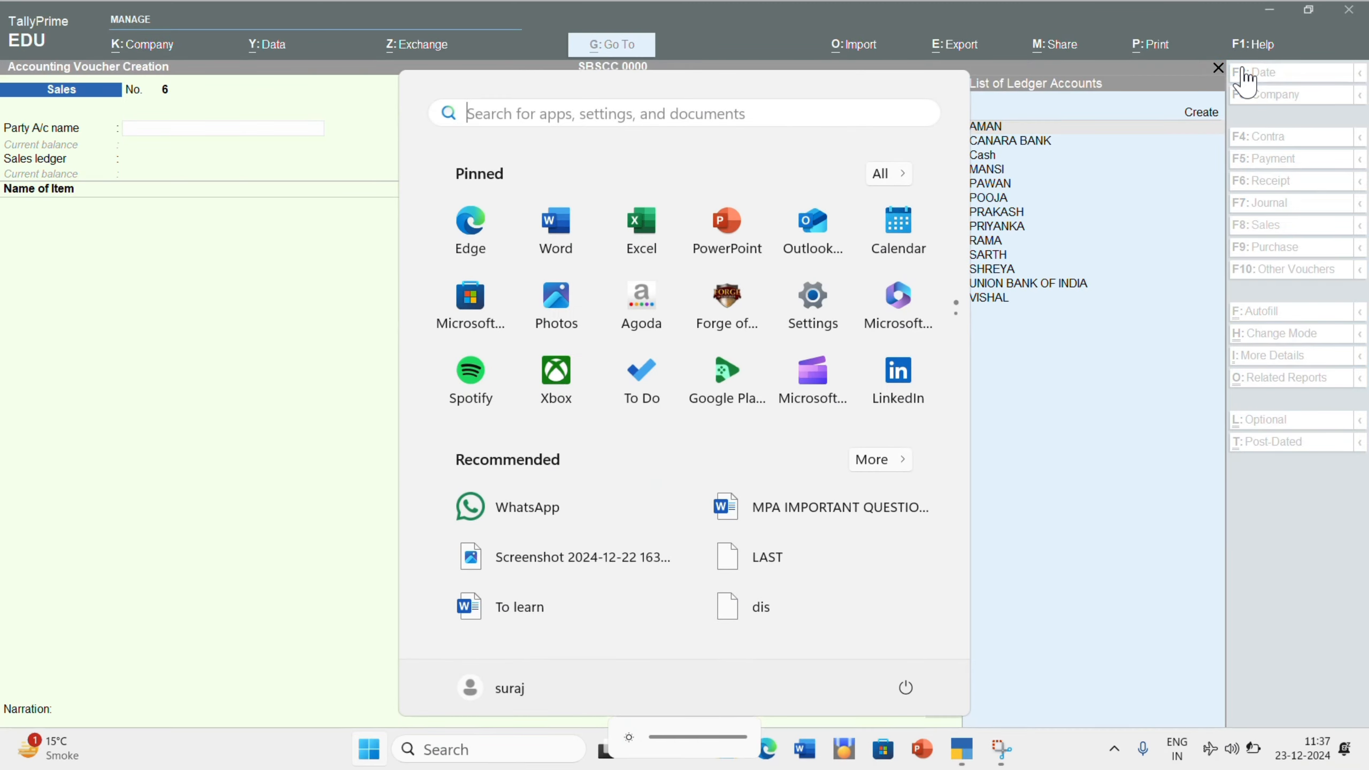
key("Escape")
key("F5")
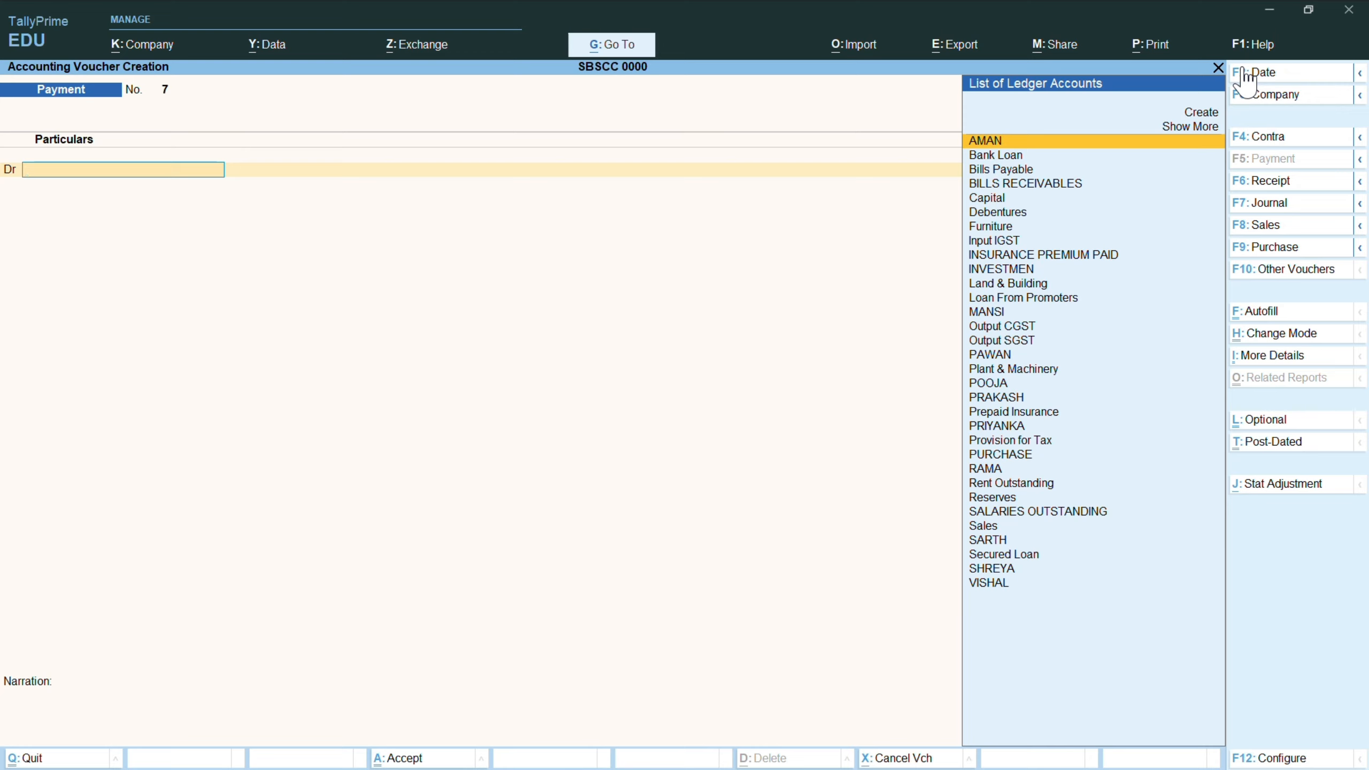
type("Pri")
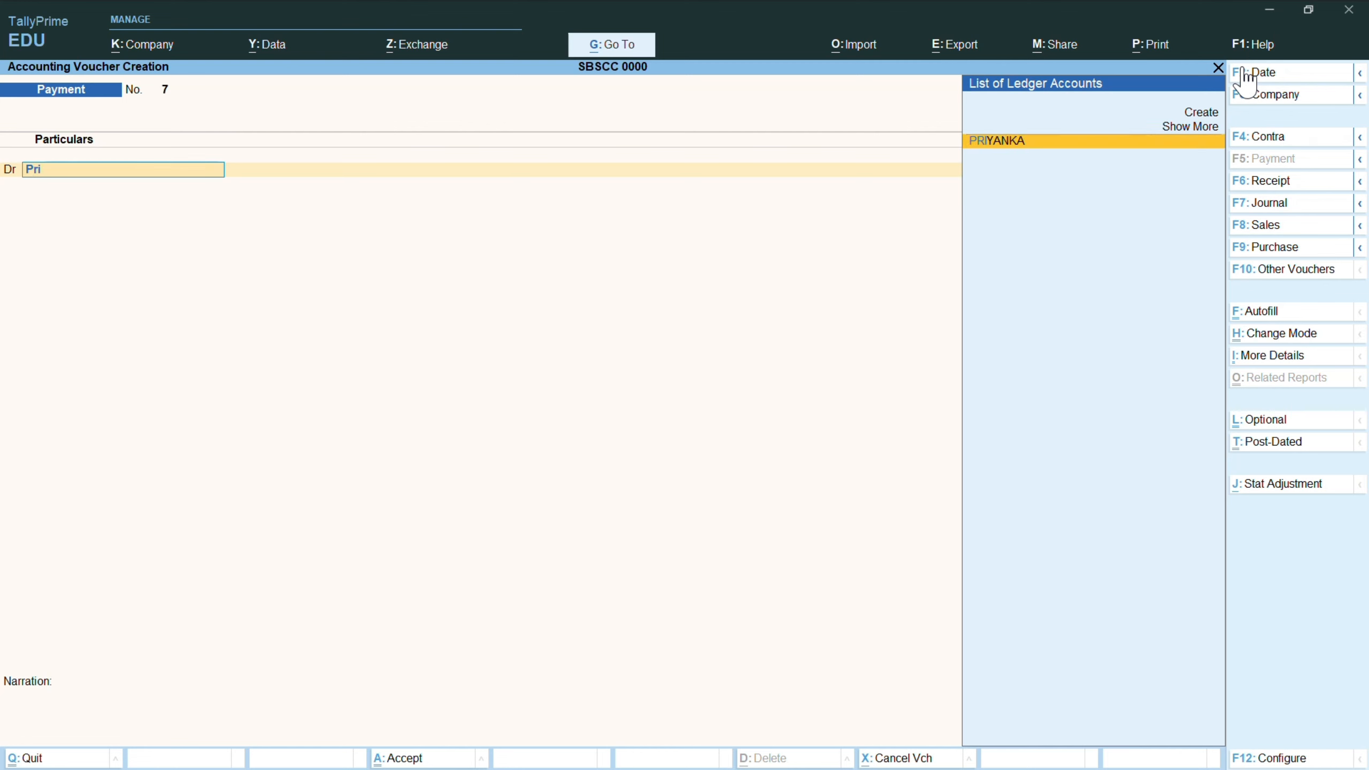
key("BackSpace")
key("BackSpace")
key("BackSpace")
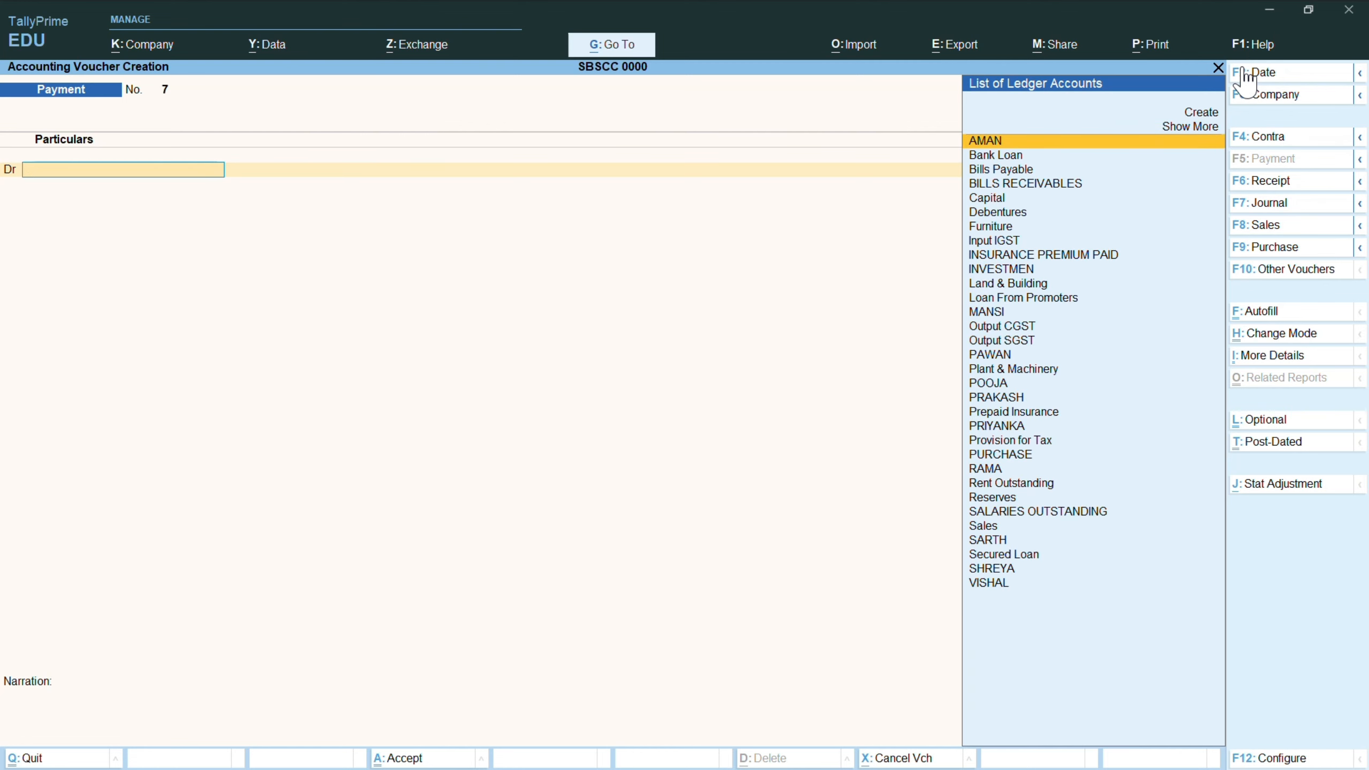
- Accept the payment voucher configuration as it stands and choose Double Entry as the voucher mode
key("F12")
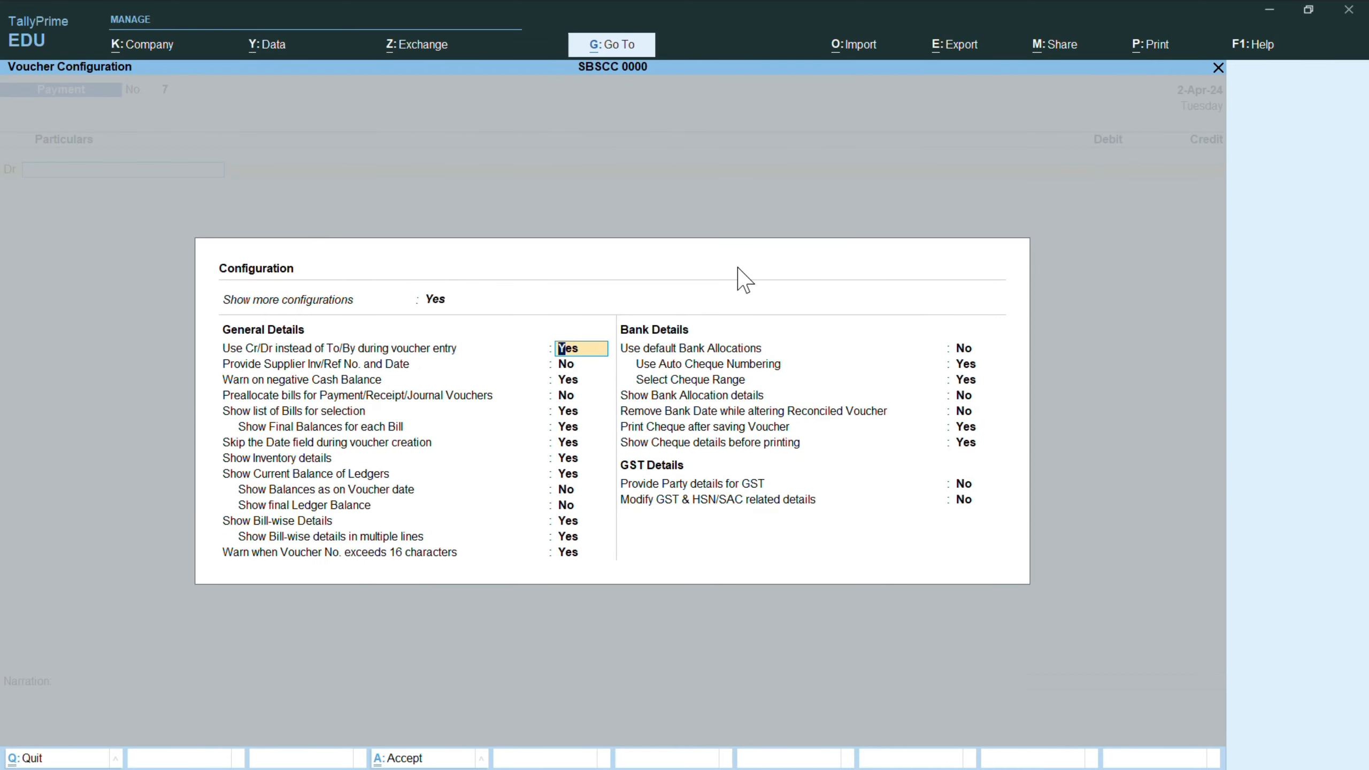
key("ctrl+a")
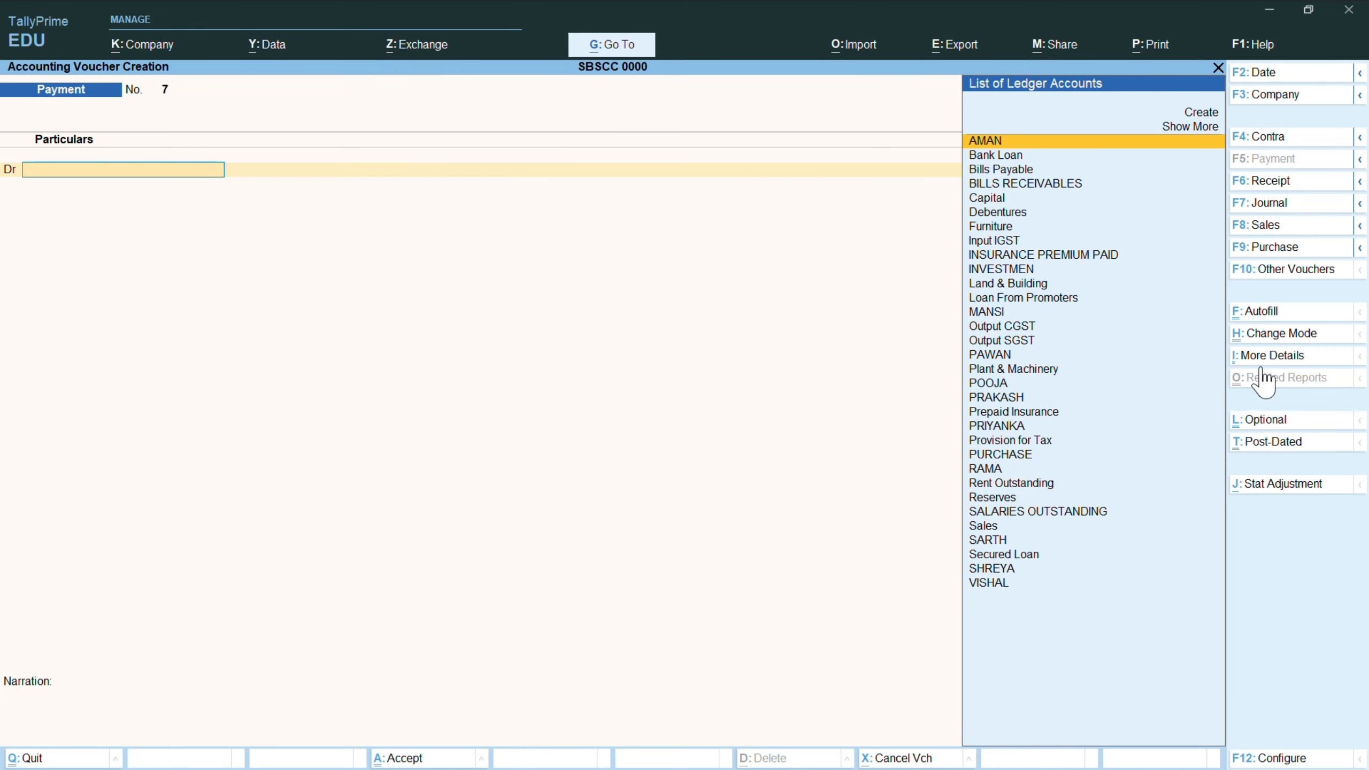
left_click(1285, 334)
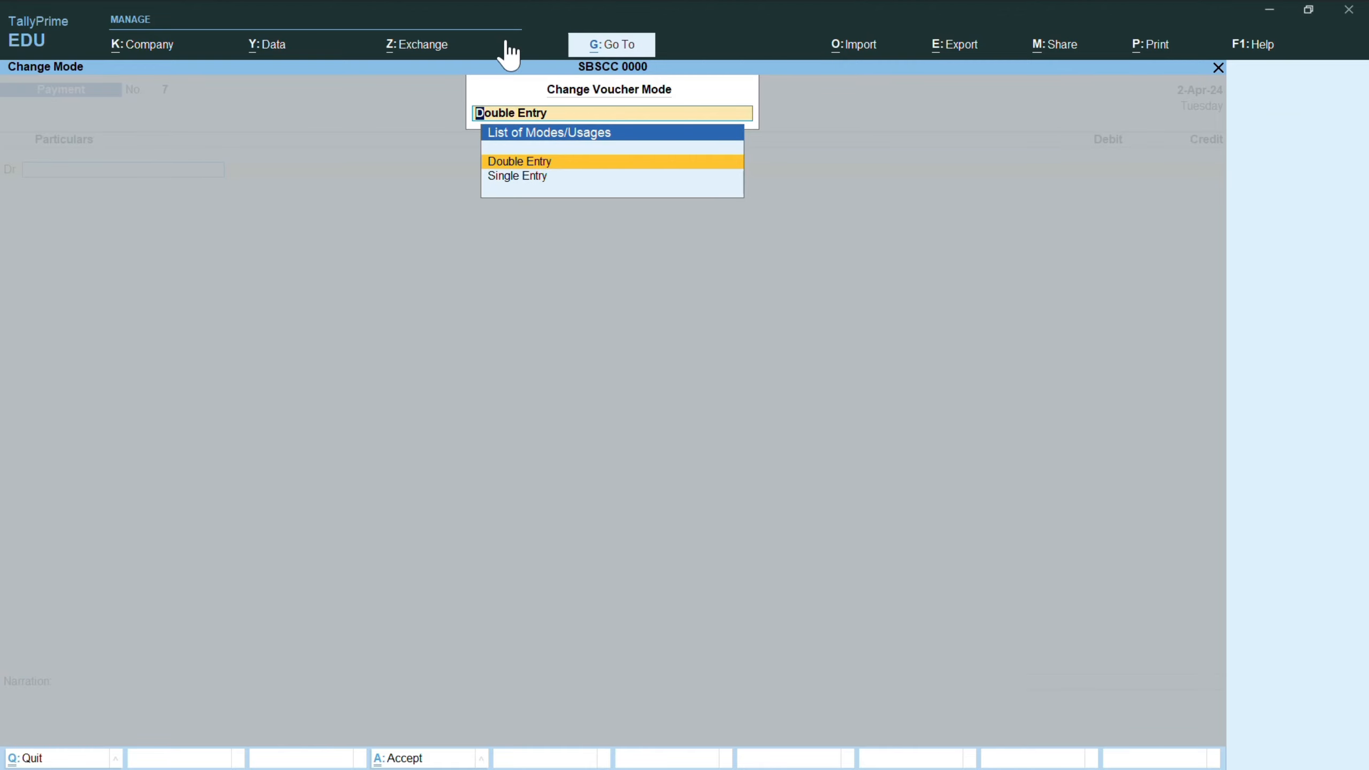
left_click(648, 161)
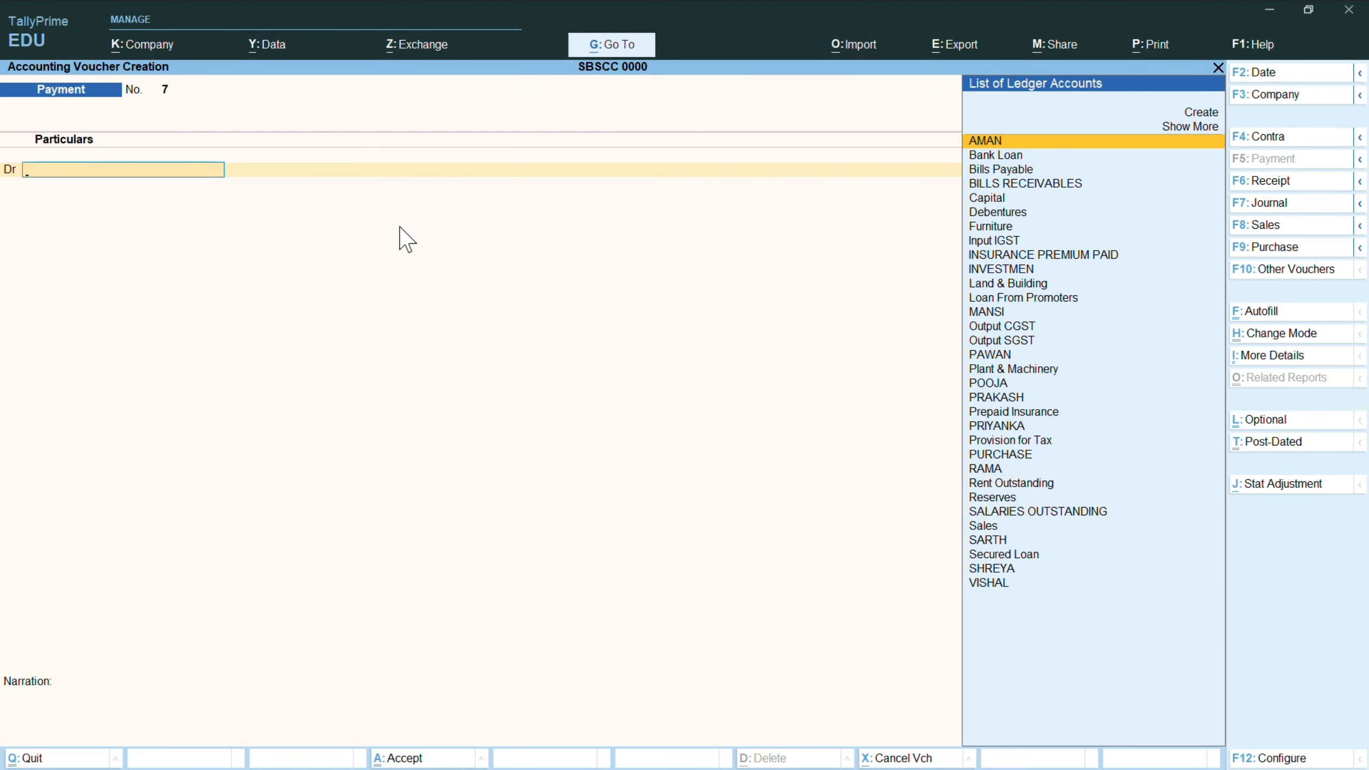
- Debit the supplier's party account with 67,200 in the payment voucher
type("pri")
key("Return")
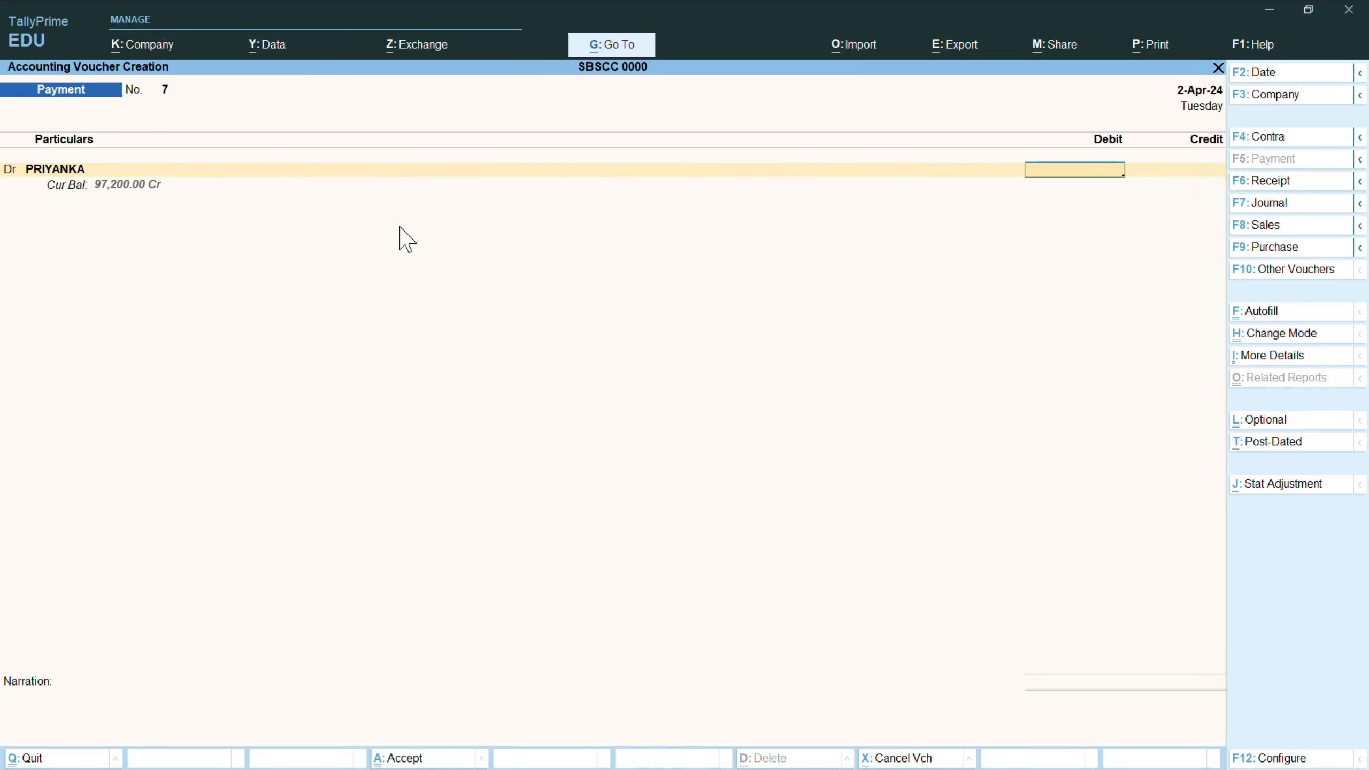
type("67200")
key("Return")
key("Return")
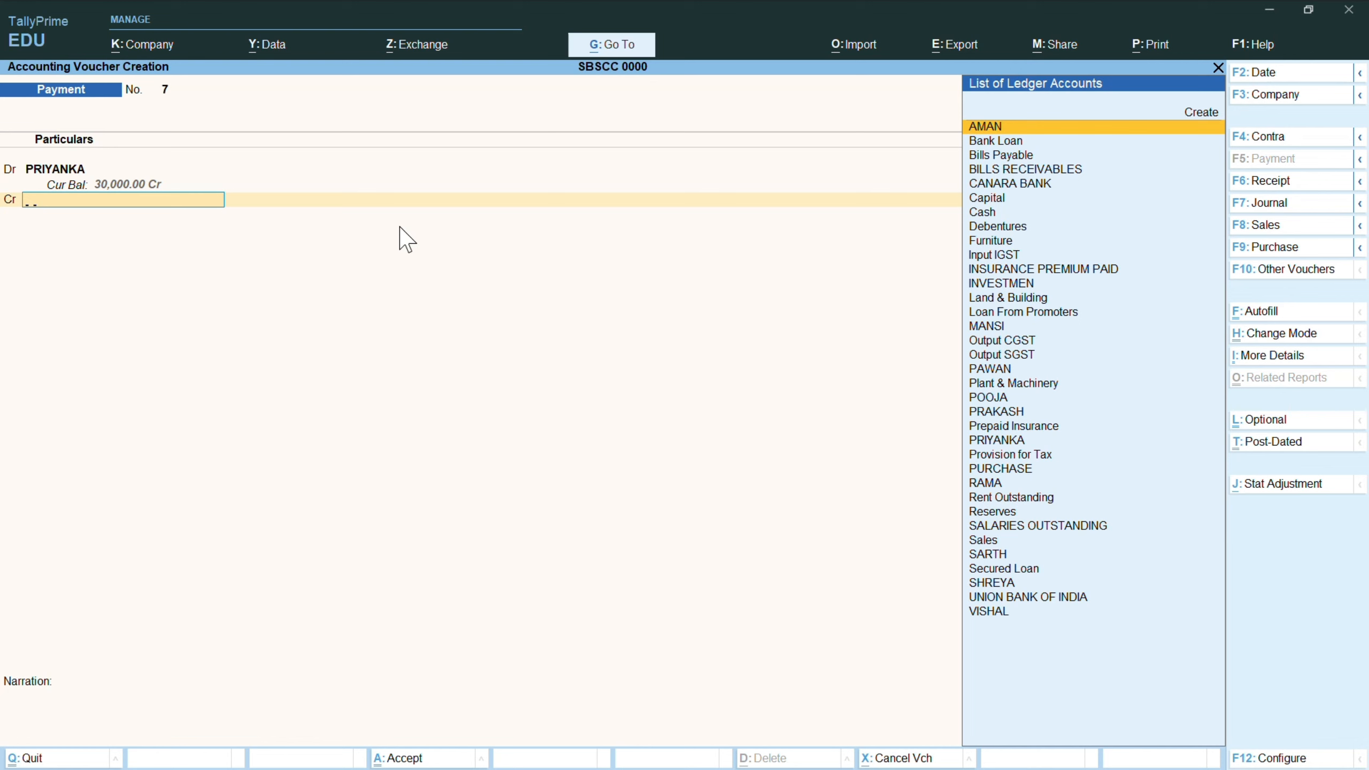
type("s")
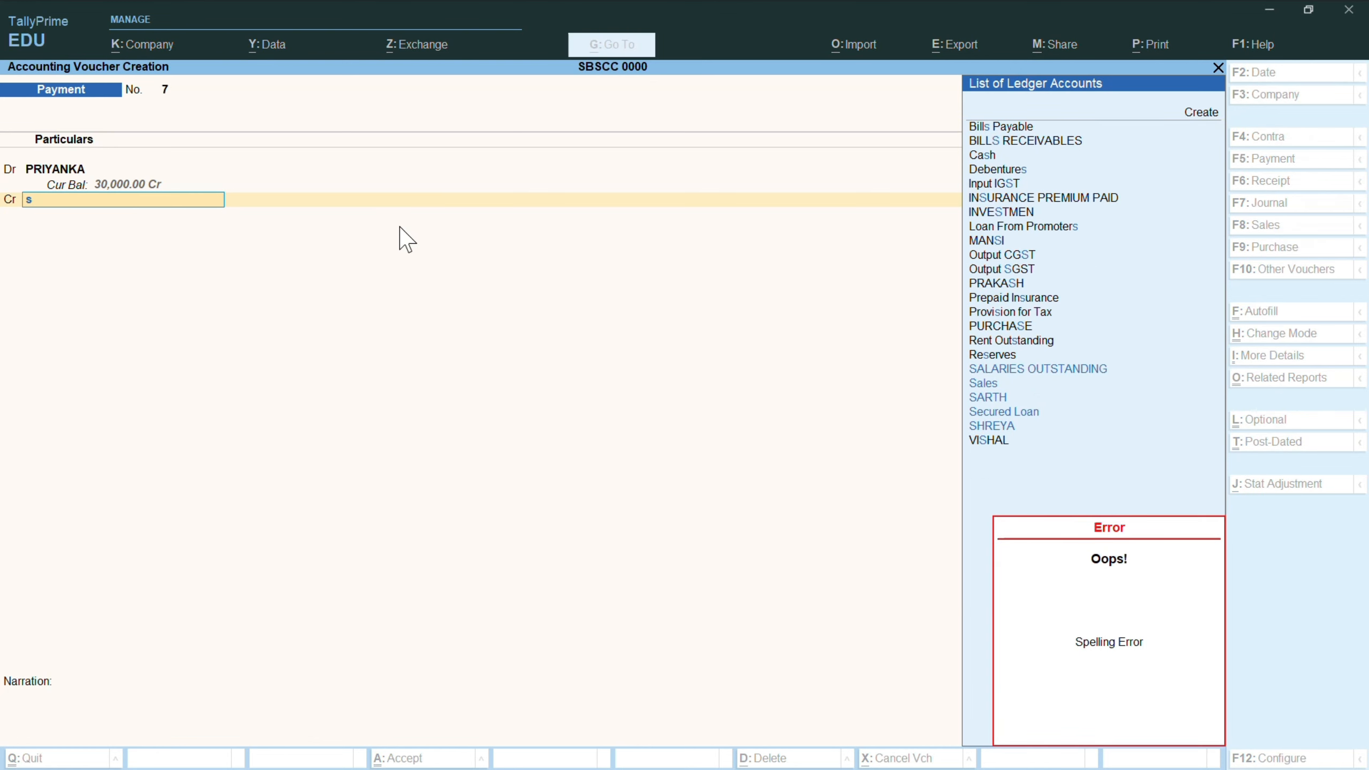
key("Up")
key("Up")
key("Up")
key("Up")
key("Up")
key("Up")
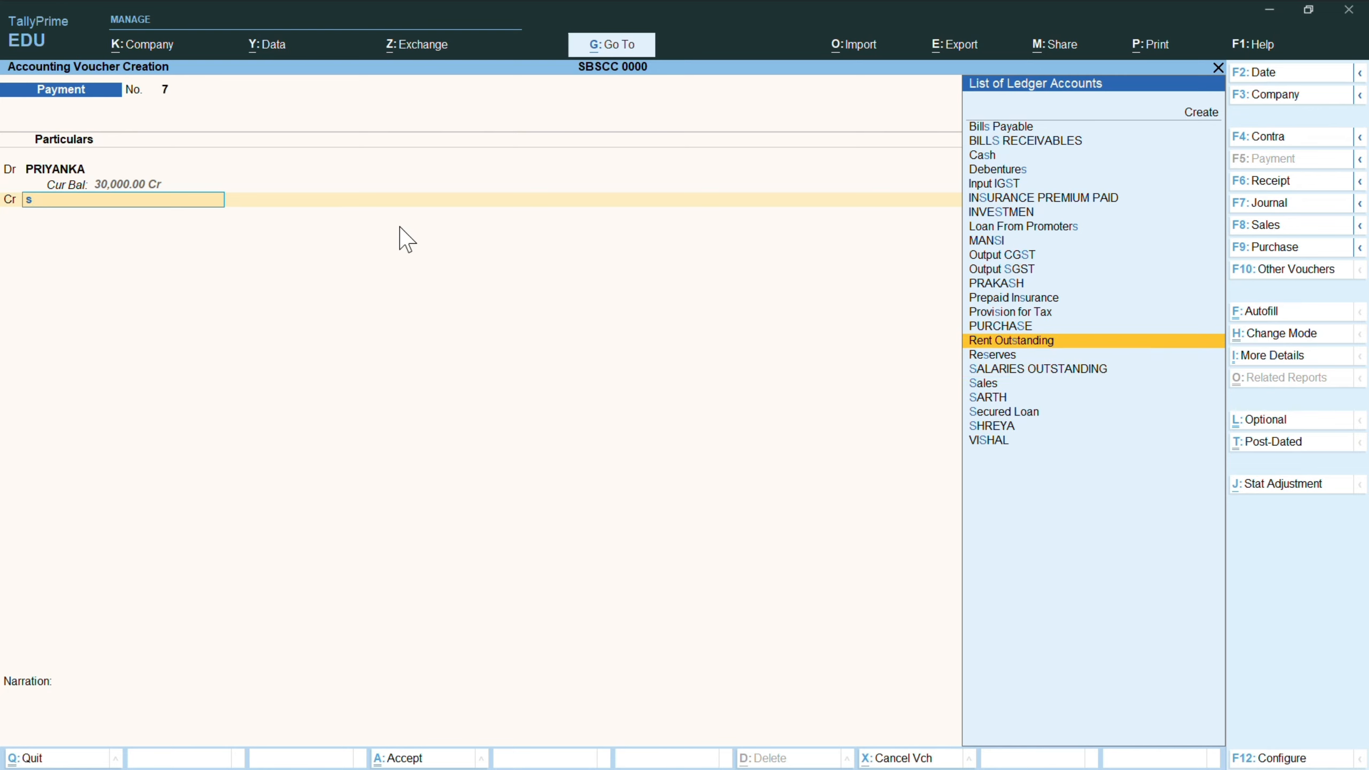
key("Down")
key("Down")
key("Down")
key("Down")
key("Down")
key("Down")
key("Down")
key("Down")
key("Down")
key("Down")
key("BackSpace")
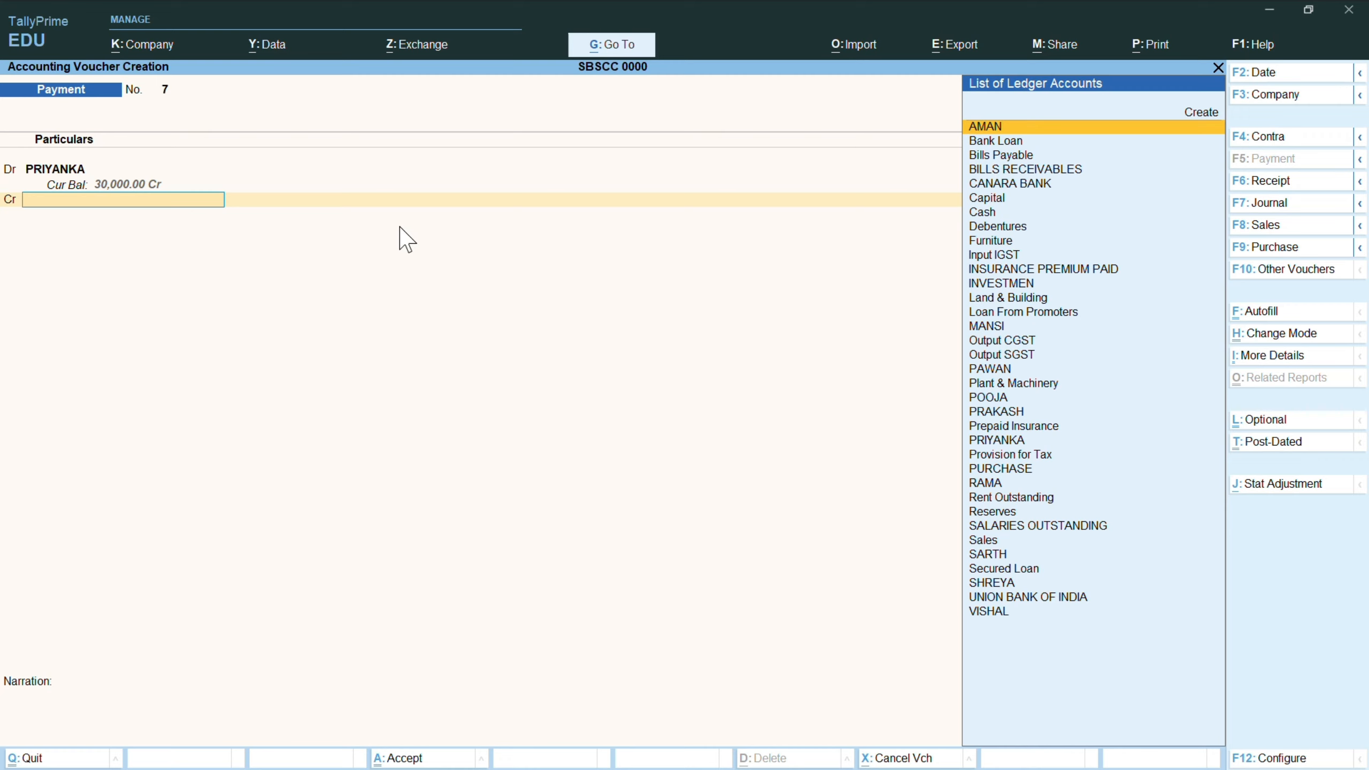
- Credit CANARA BANK with 65,000 in the payment voucher and accept its cheque allocation dated 2-Apr-24 without an instrument number
type("c")
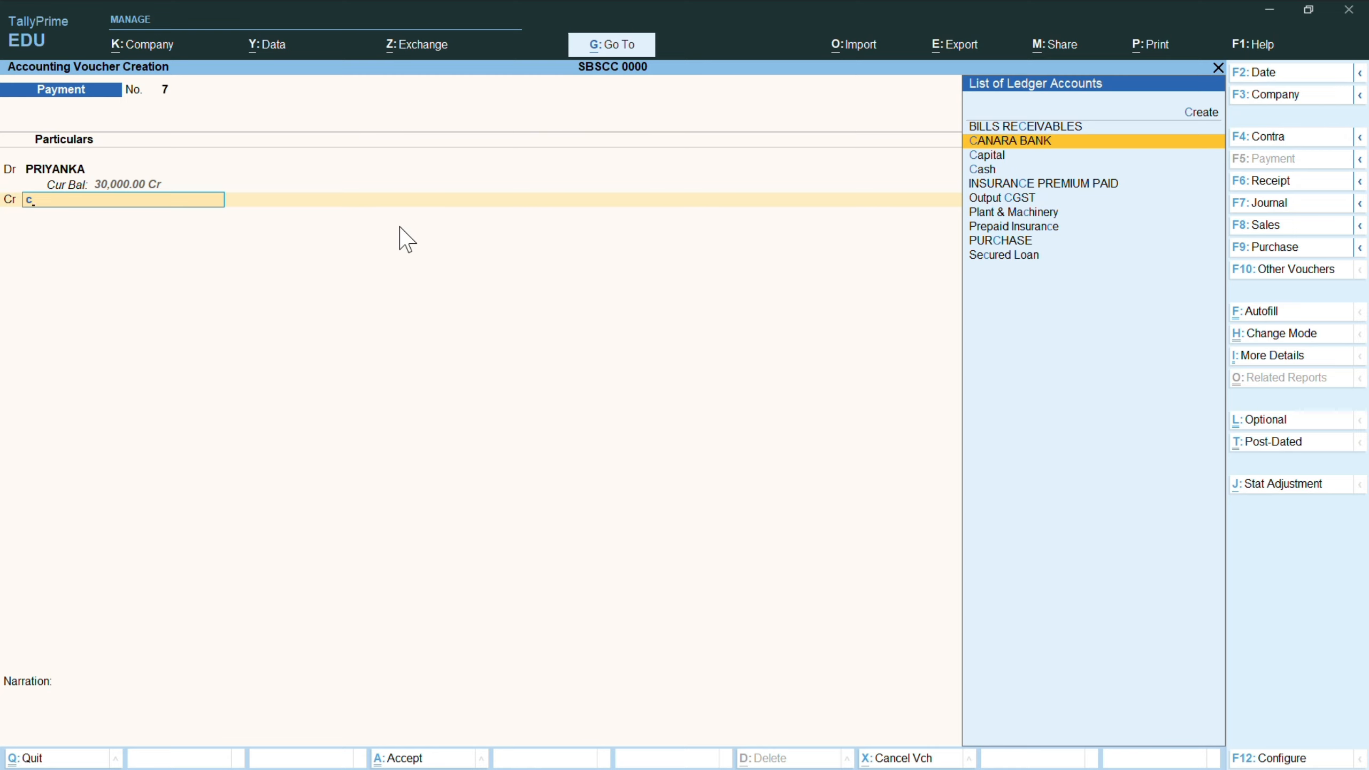
key("Return")
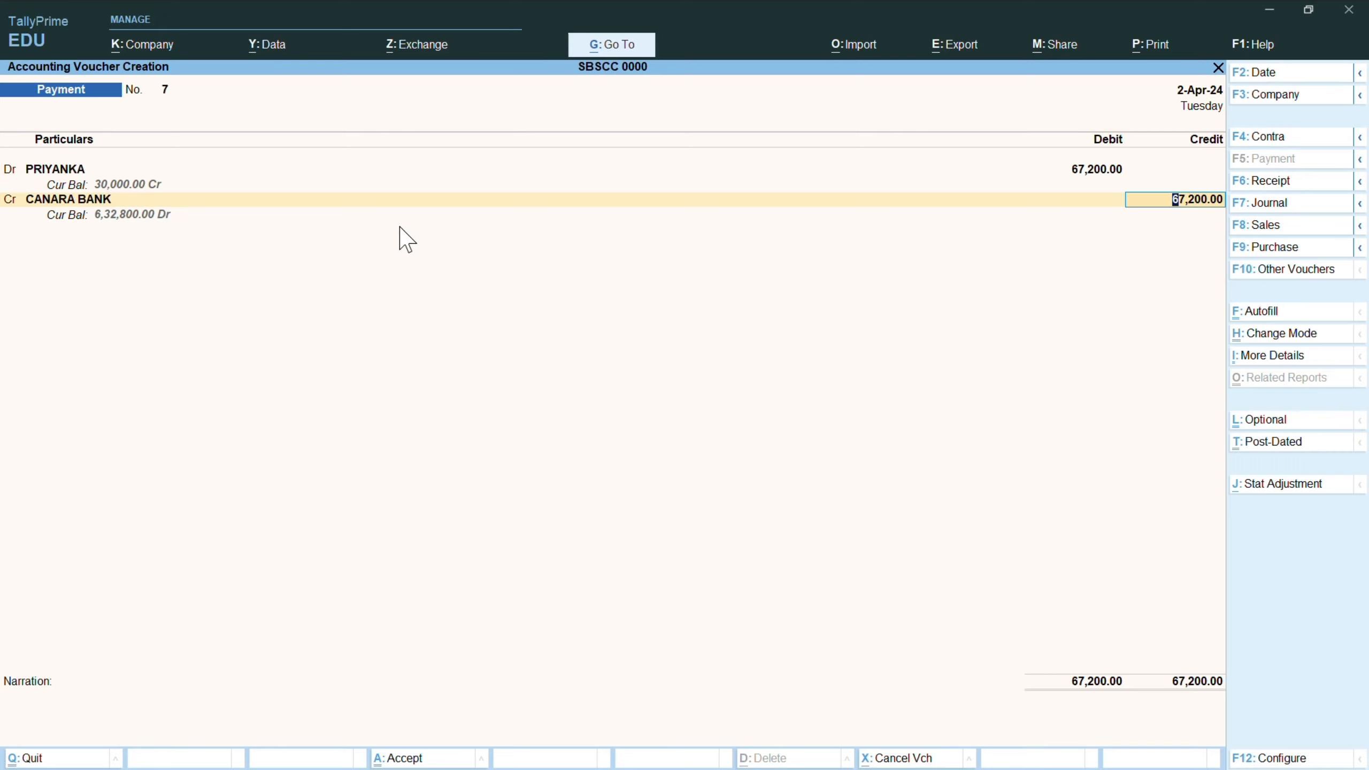
type("65")
type("000")
key("Return")
key("Return")
key("Return")
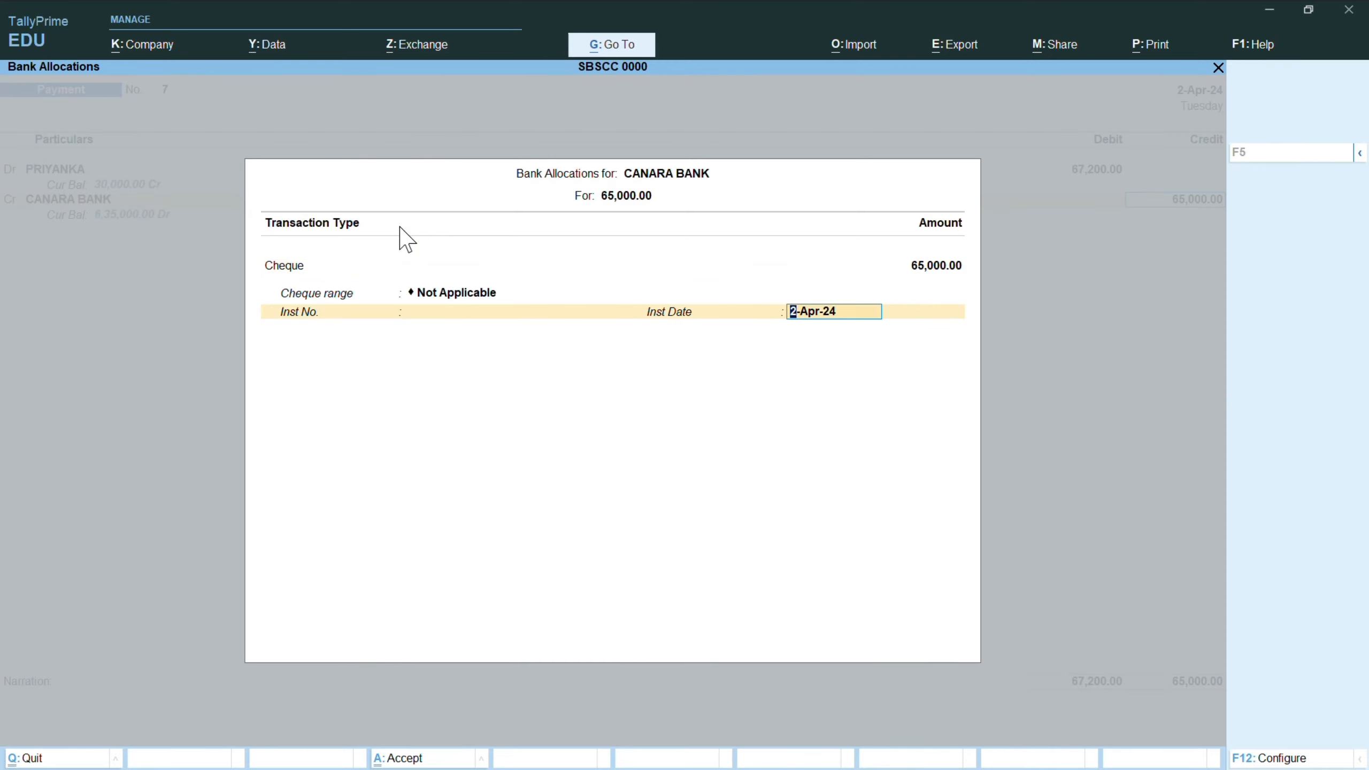
key("Return")
key("Return")
- Start a new ledger named Discount Received from the payment voucher and place it under the Indirect Incomes group
key("alt+c")
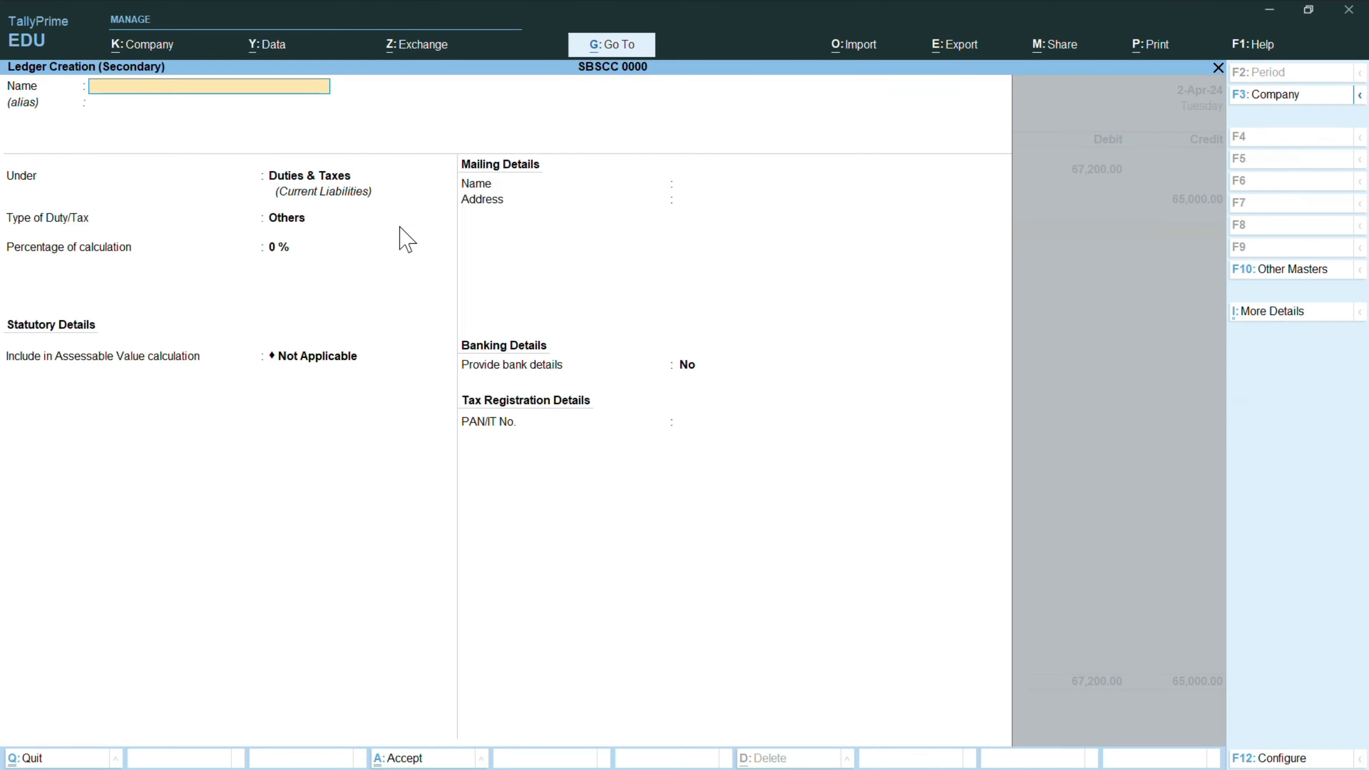
type("Disco")
type("unt")
type(" Reci")
type("eived")
key("Return")
key("Return")
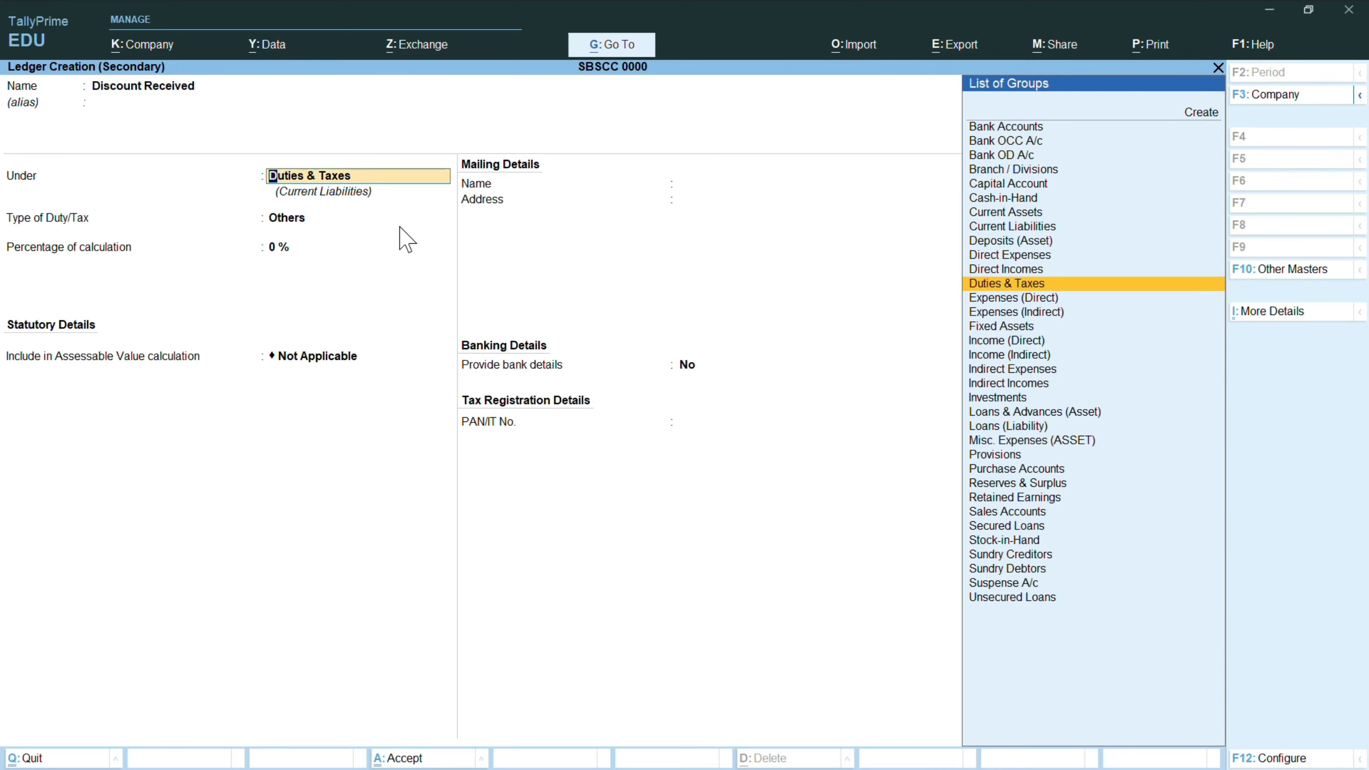
key("Return")
key("BackSpace")
type("indir")
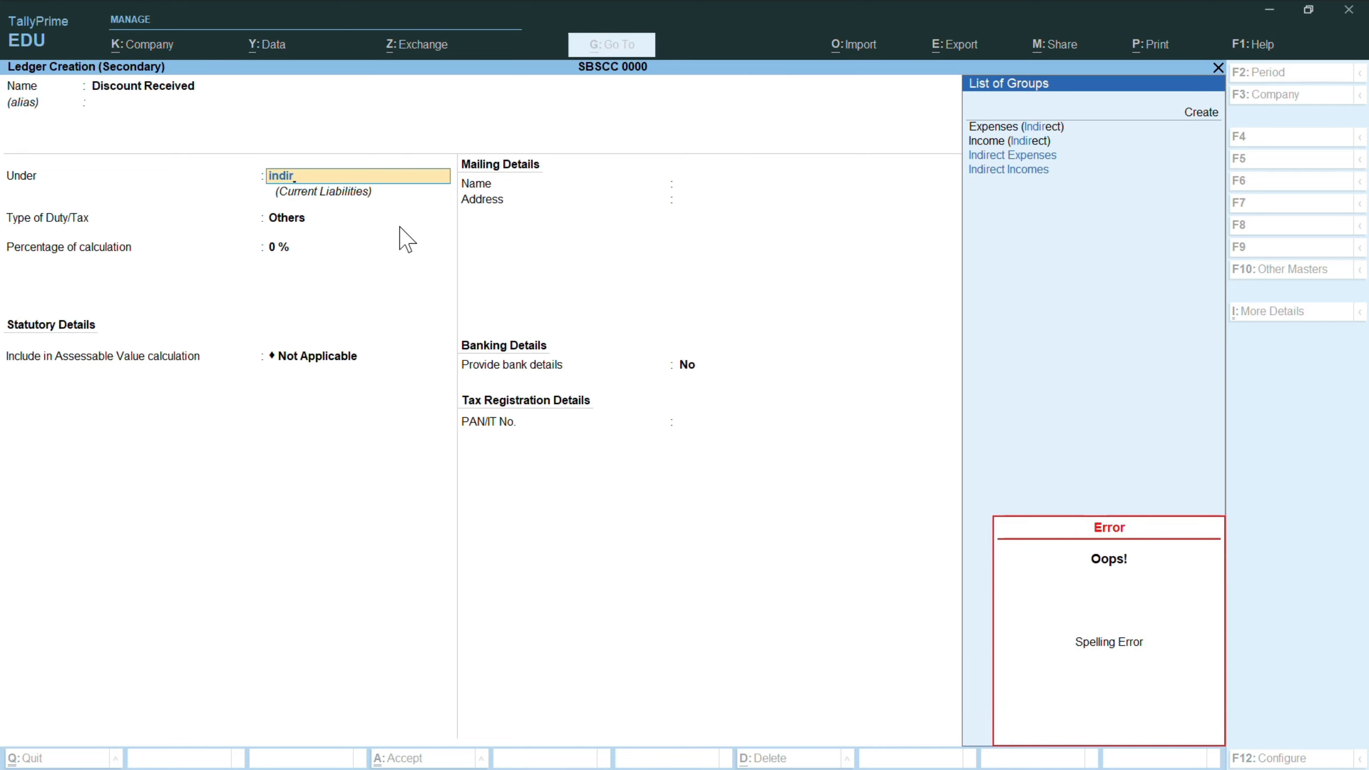
type("ect i")
key("Return")
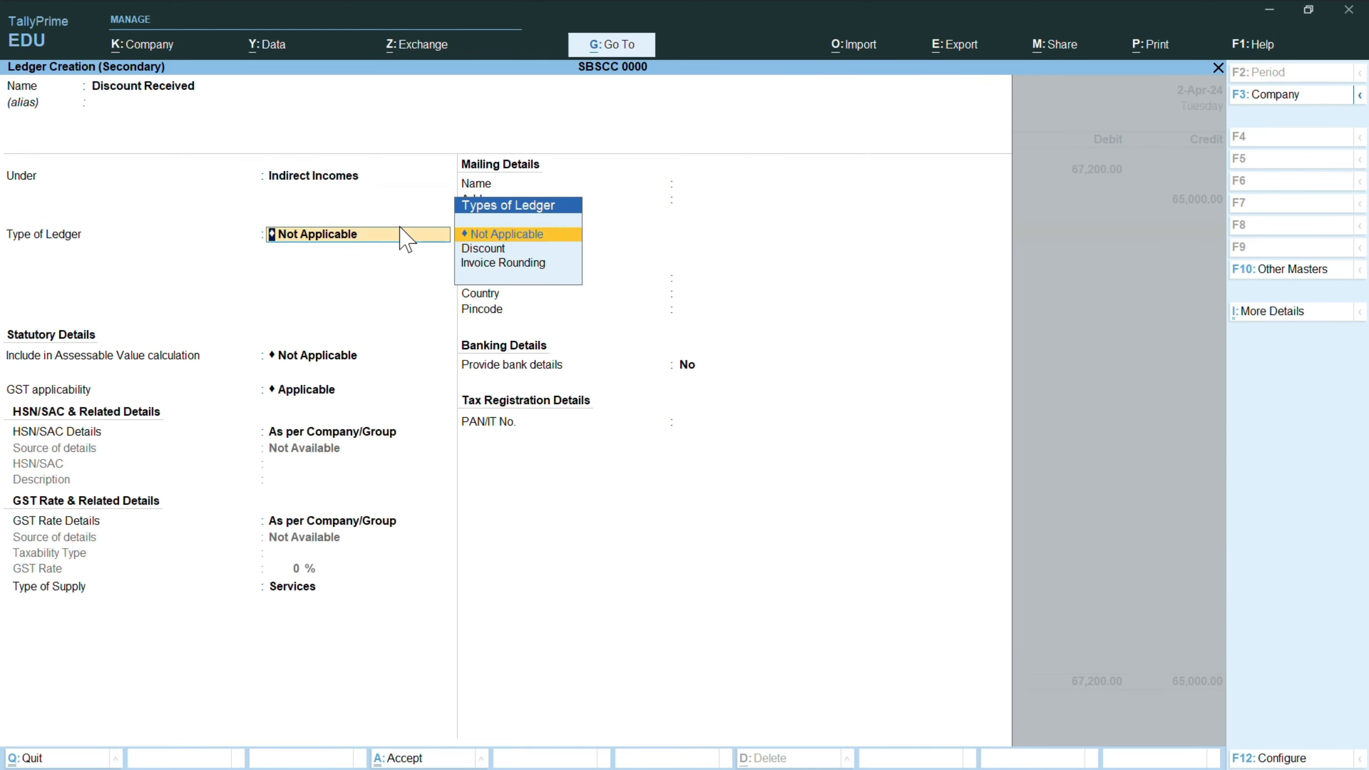
- Keep the remaining ledger settings at their defaults, including Services as the type of supply, and save the Discount Received ledger
key("Return")
key("Return")
key("Return")
key("Return")
key("Return")
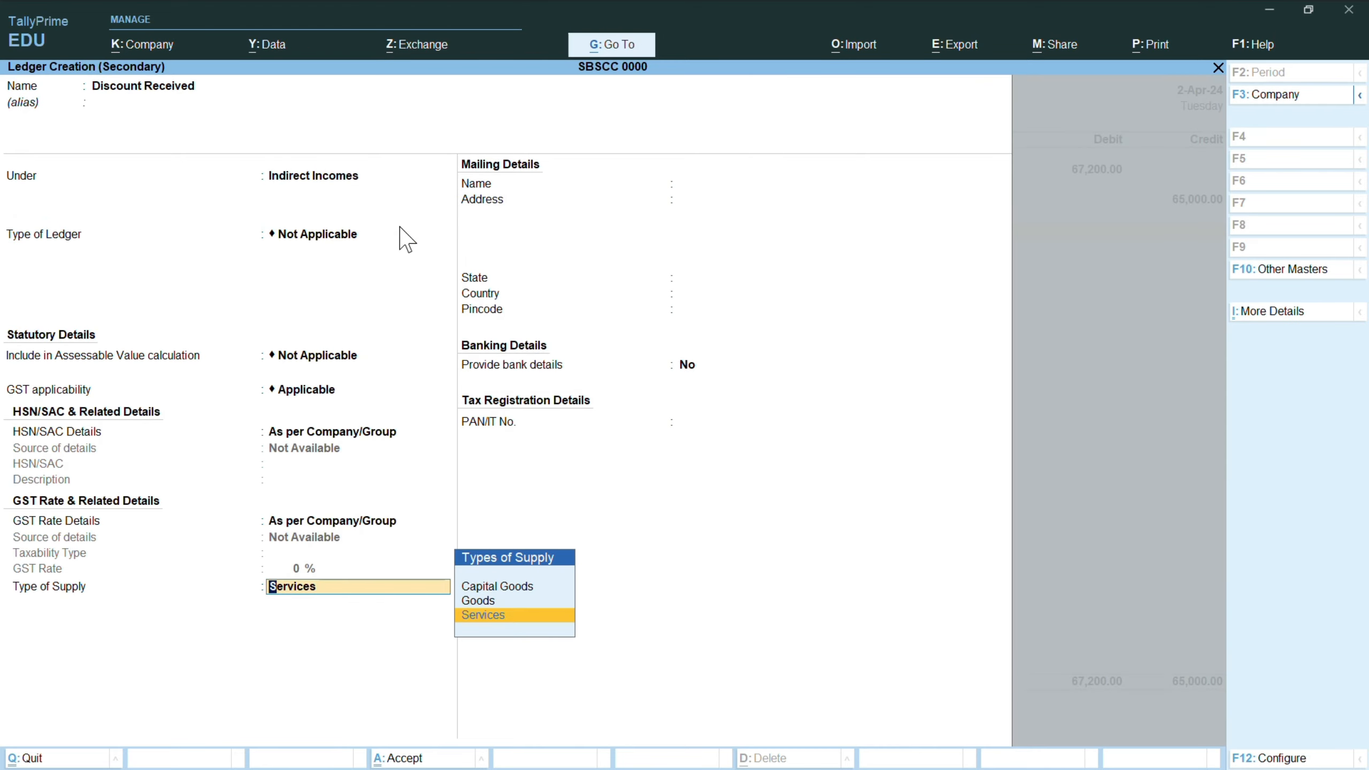
key("Return")
key("Return")
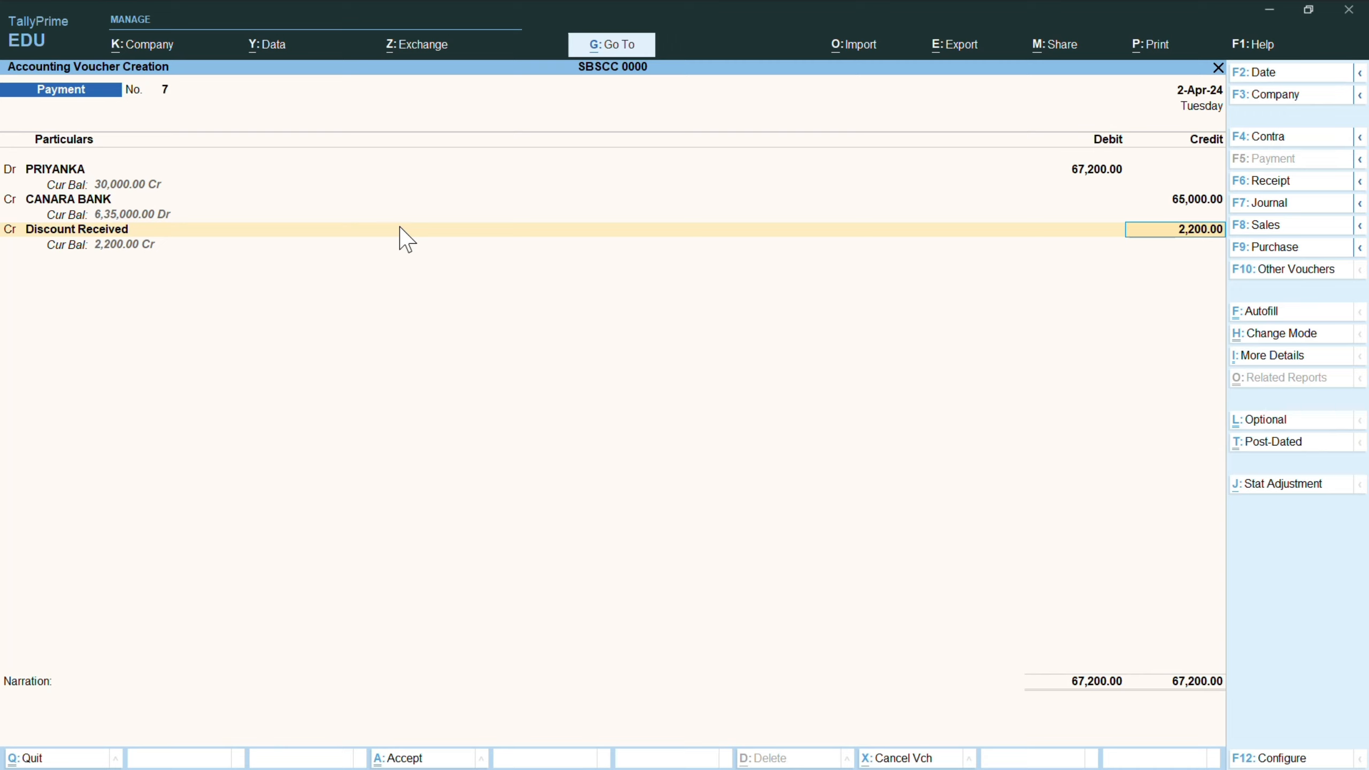
- Accept the 2,200 credit to Discount Received and save the payment voucher without a narration
key("Return")
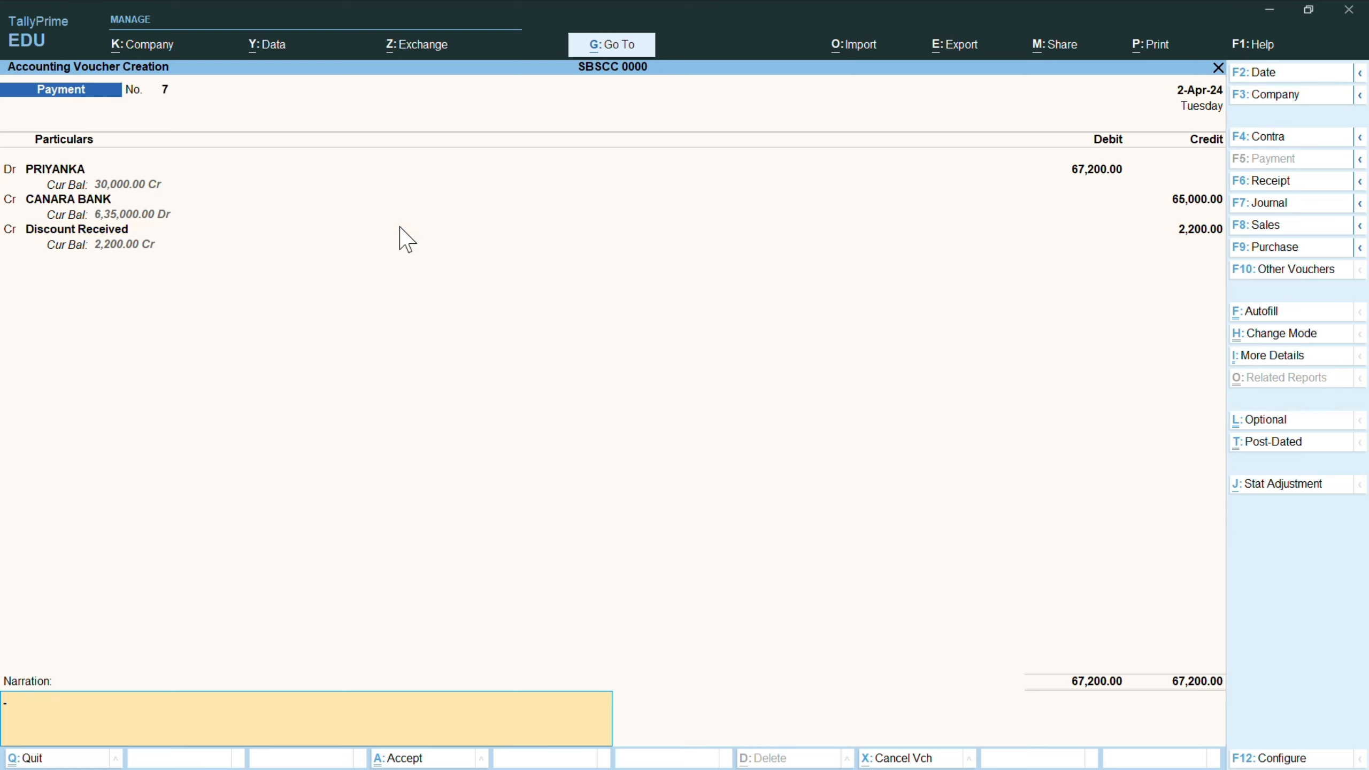
key("Return")
key("Return")
- Switch to a new receipt voucher and credit the customer account at the end of the ledger list with 6,72,000
key("F6")
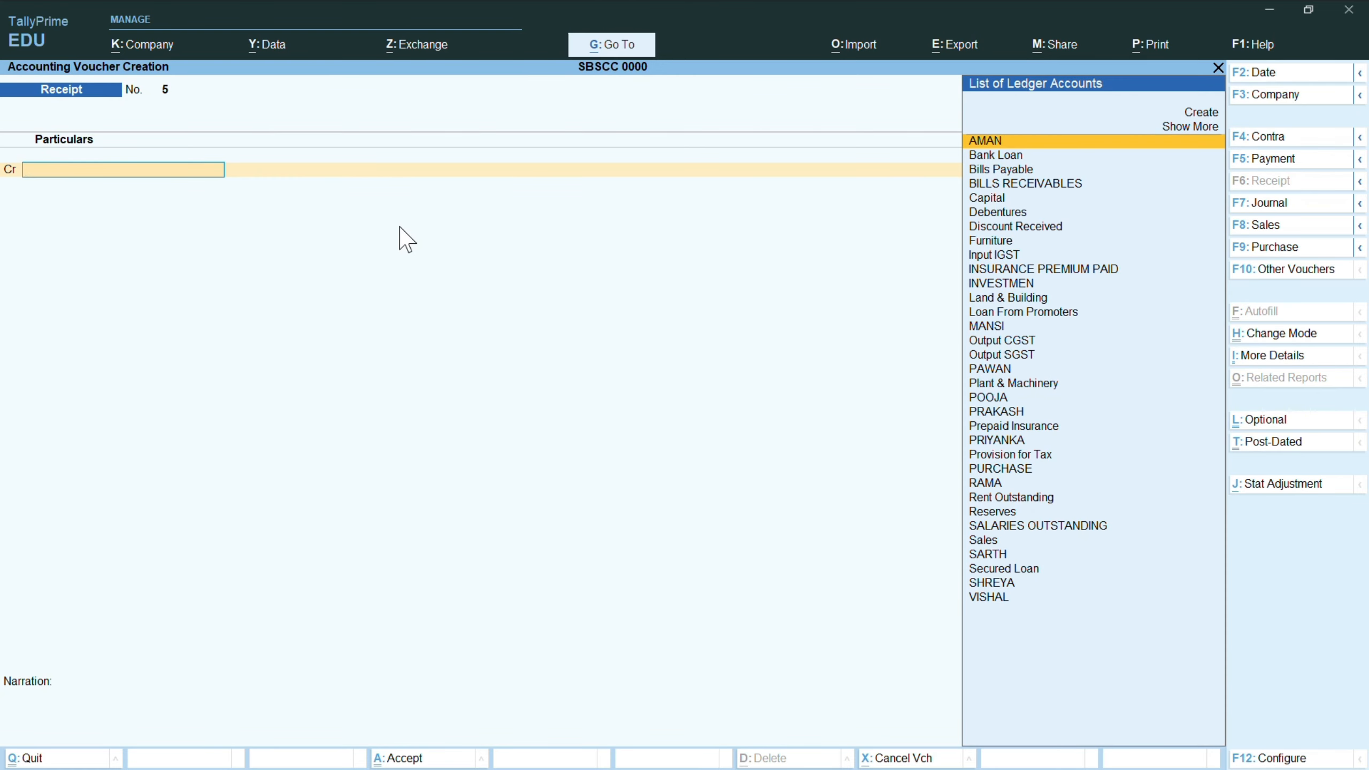
type("Vish")
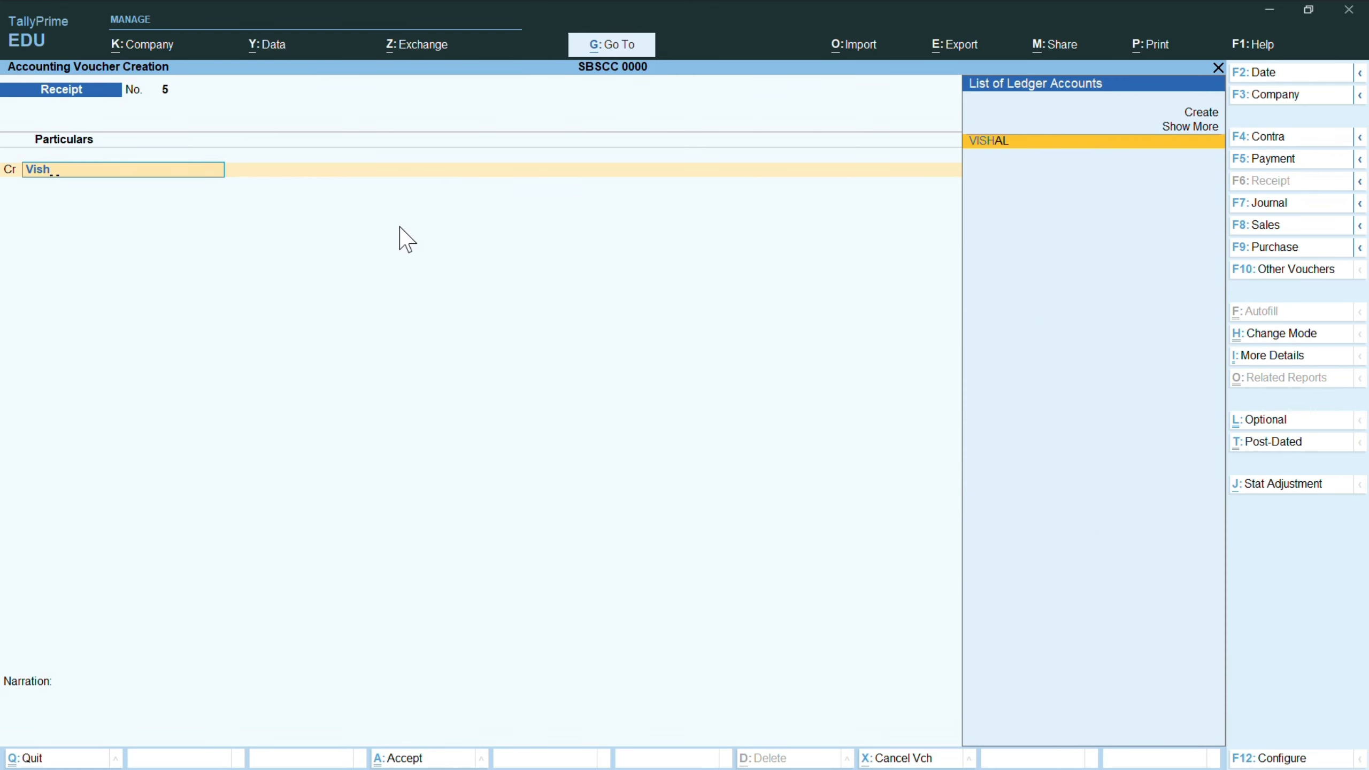
key("Return")
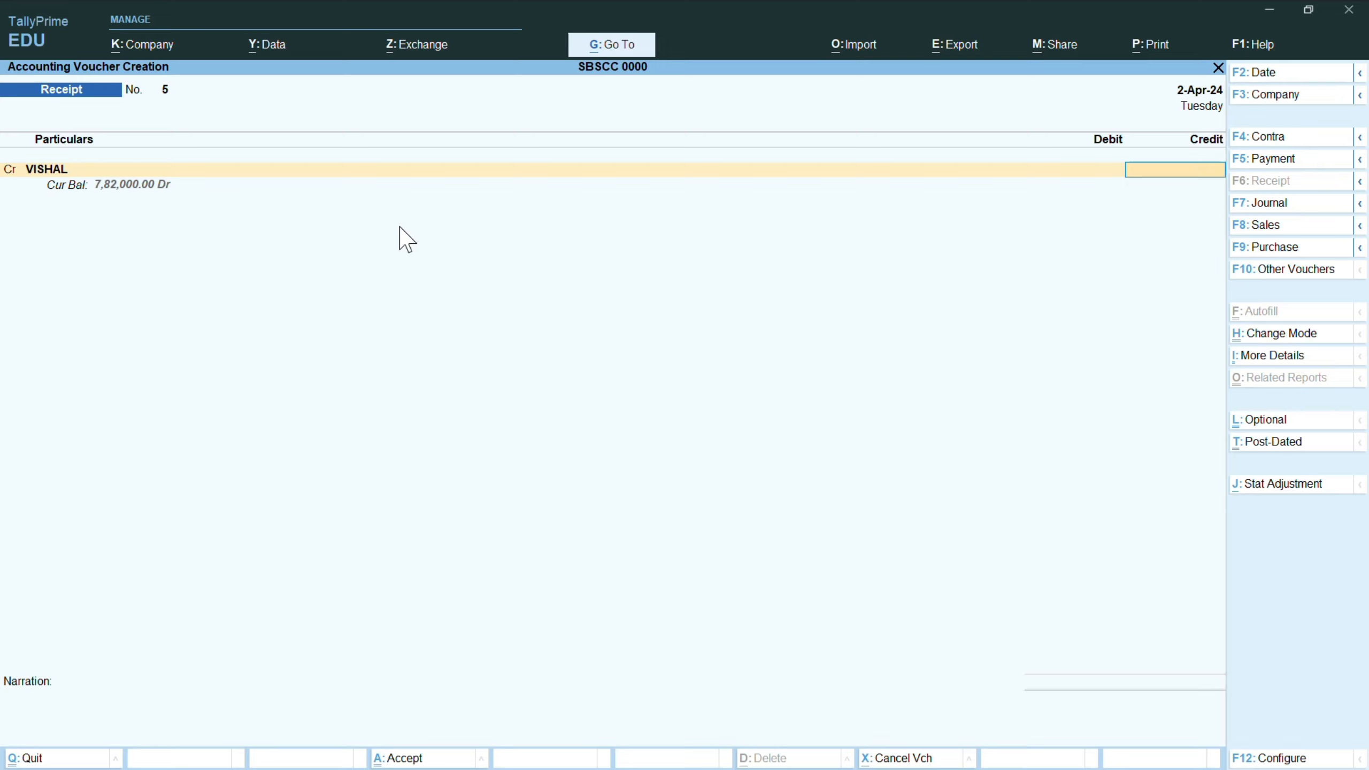
type("6721")
key("BackSpace")
type("000")
key("Return")
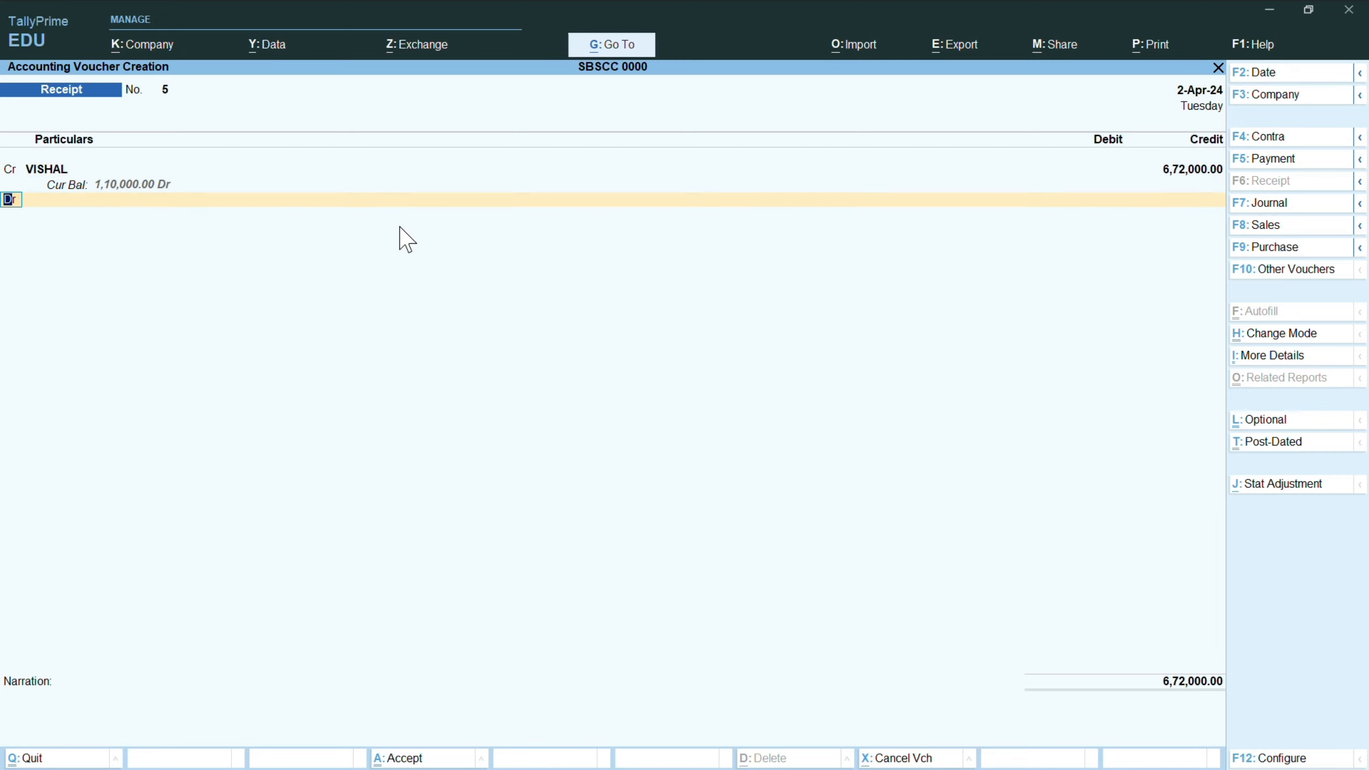
- Debit CANARA BANK with 6,60,000 in the receipt voucher and accept its Cheque/DD allocation dated 2-Apr-24
key("Return")
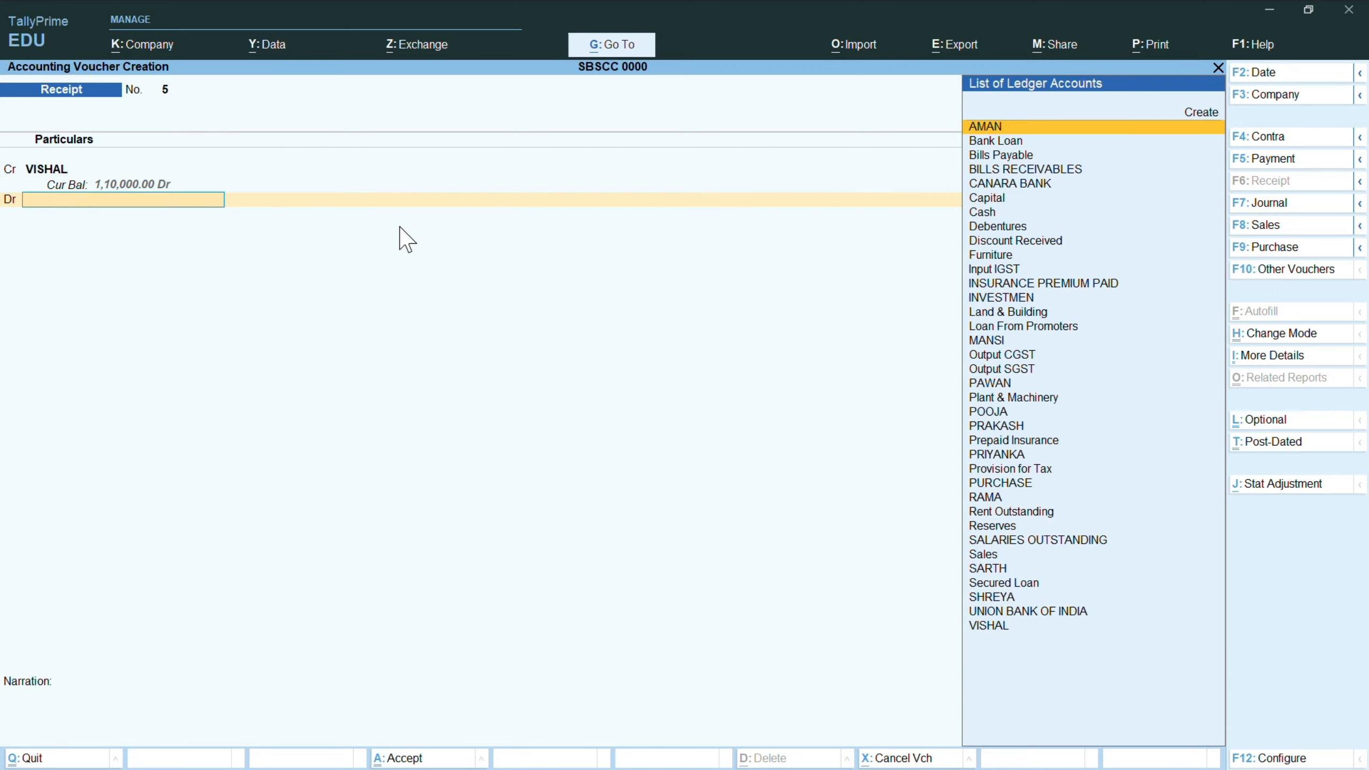
type("Ca")
key("Return")
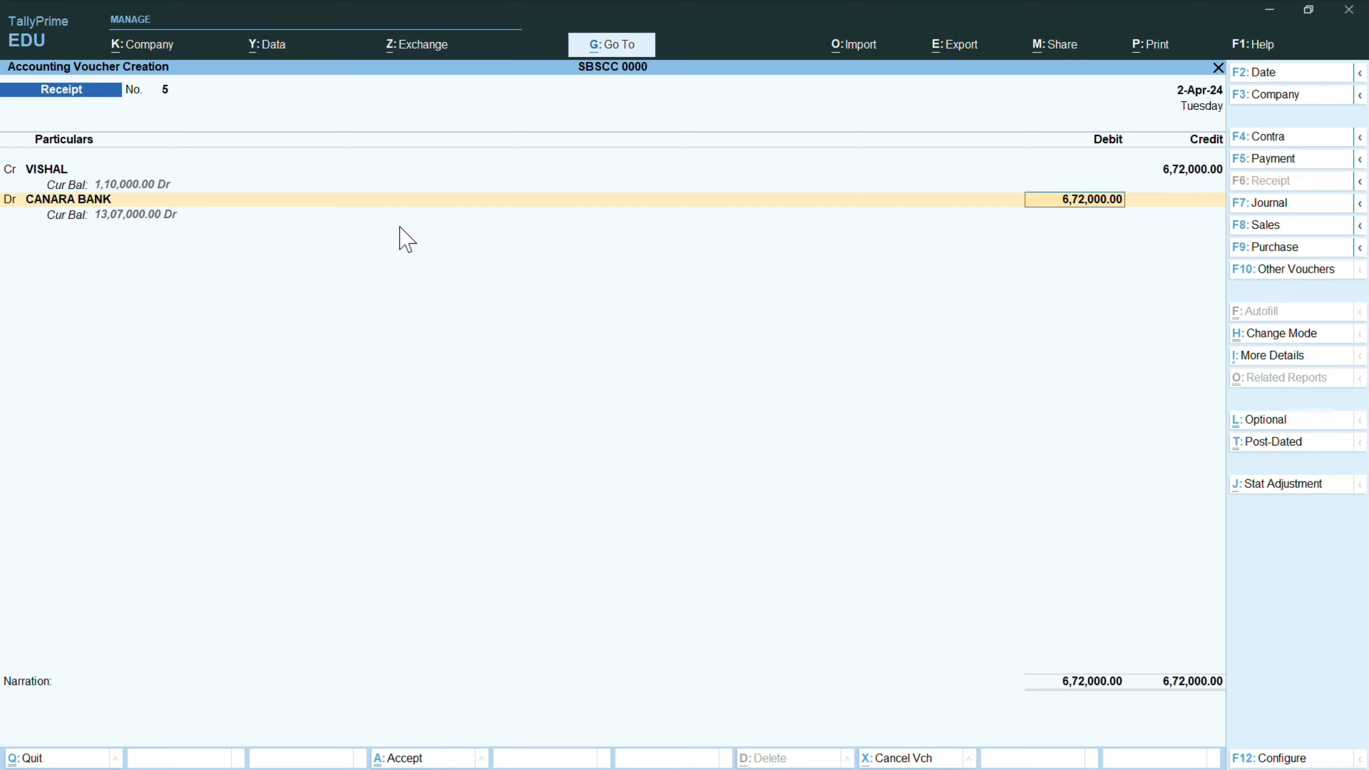
type("6000")
key("BackSpace")
key("BackSpace")
key("BackSpace")
type("60000")
key("Return")
key("Return")
key("Return")
key("Return")
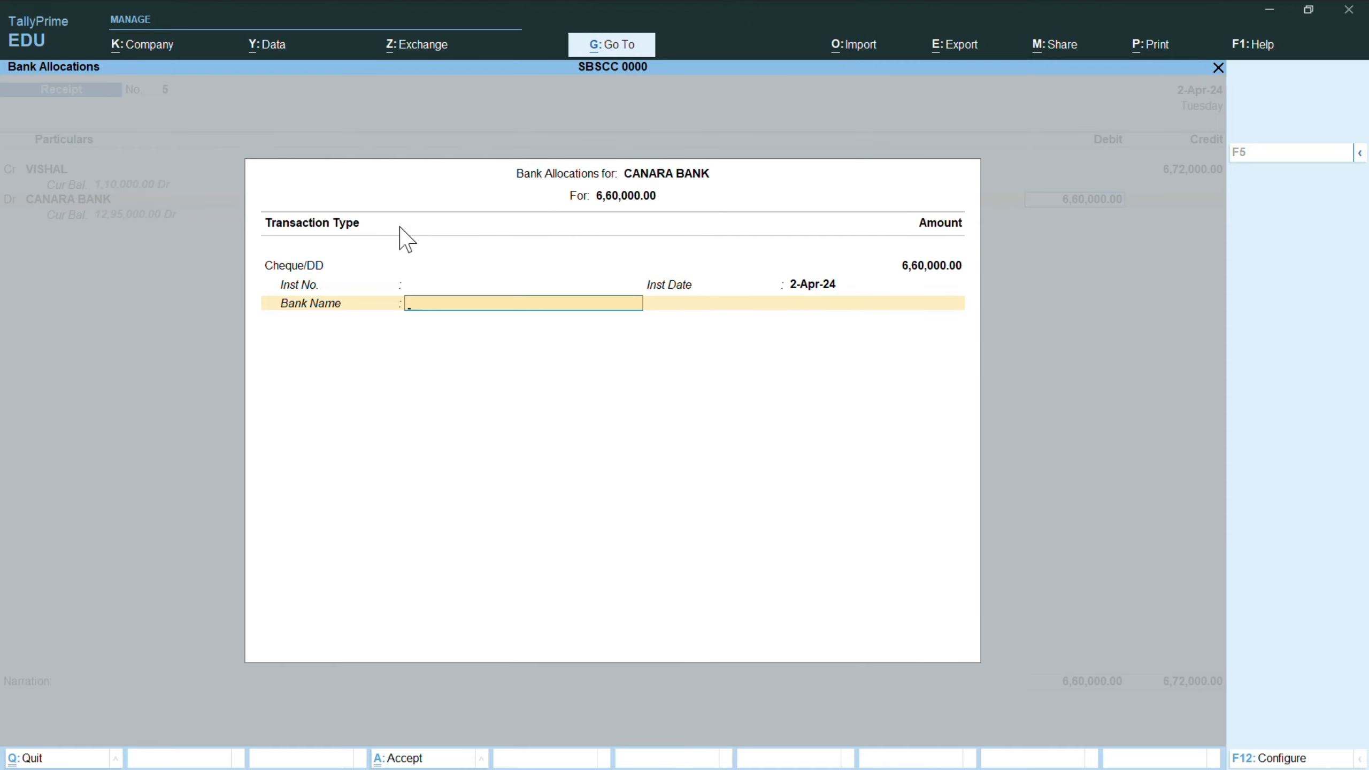
- Start a new ledger named Discount Allowed from the receipt voucher and place it under the Indirect Expenses group
key("alt+c")
type("Discoun")
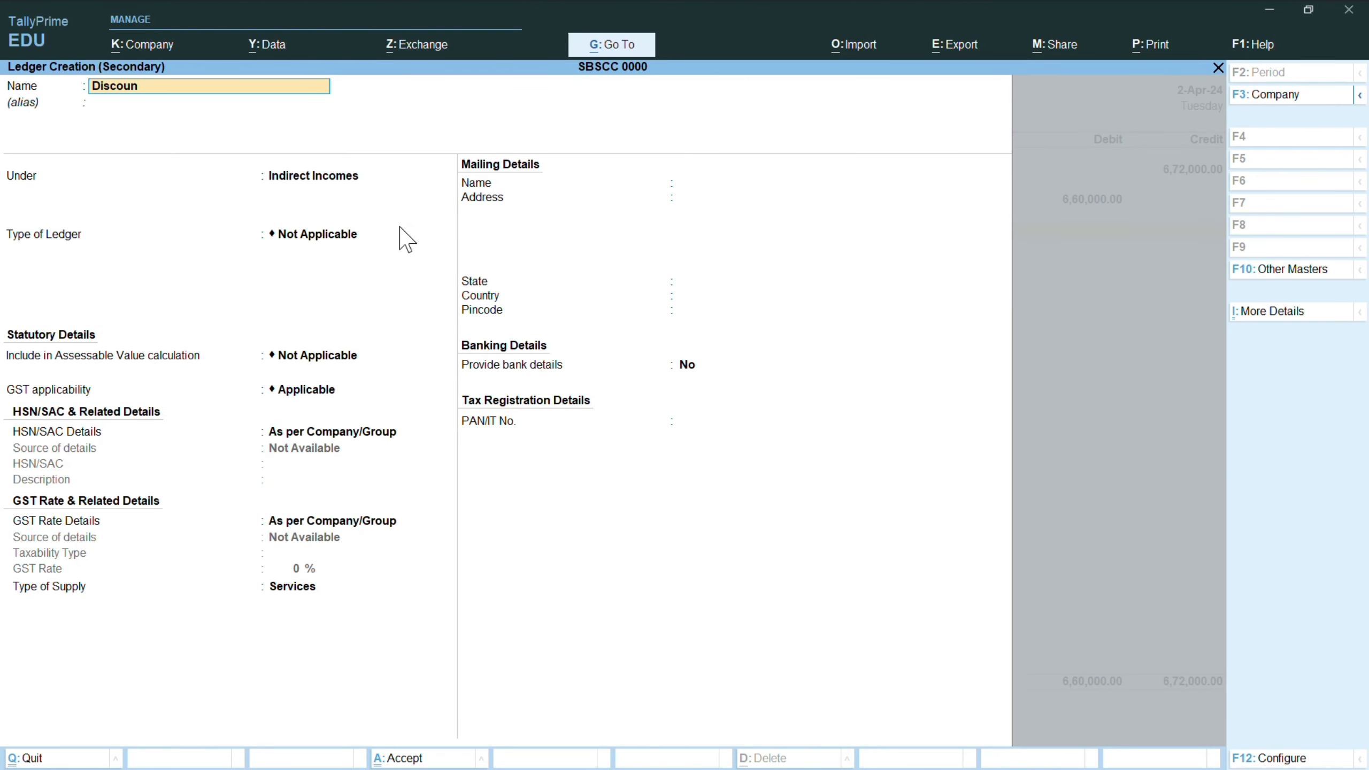
type("t allowed")
key("Return")
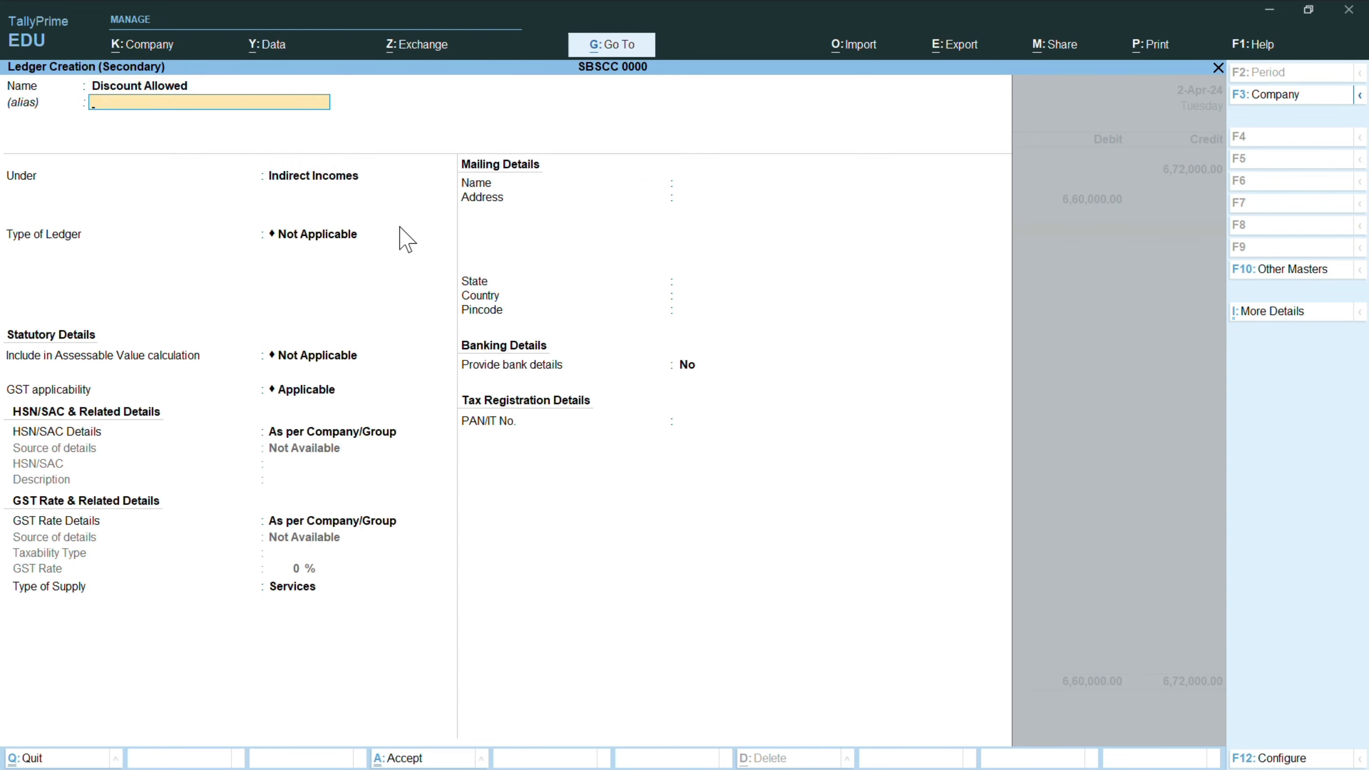
key("Return")
type("Indirect")
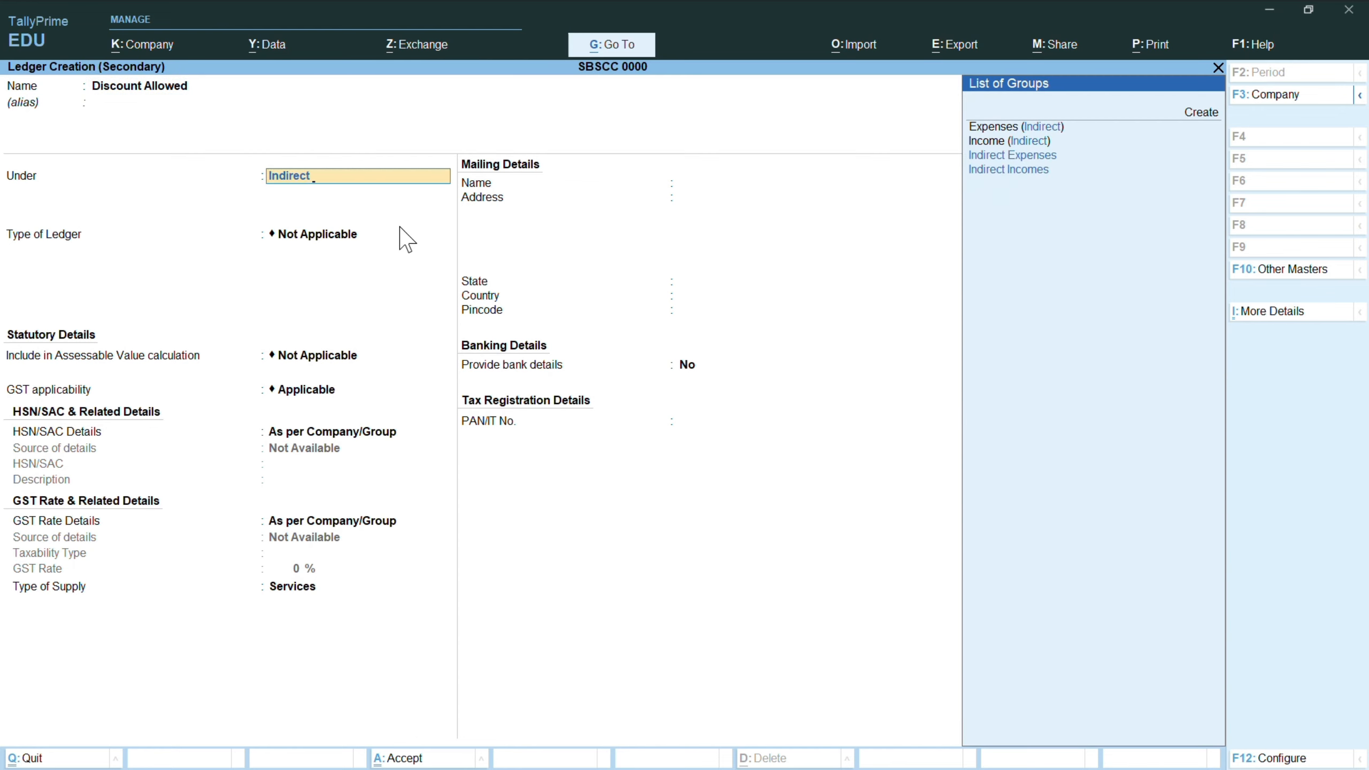
key("Return")
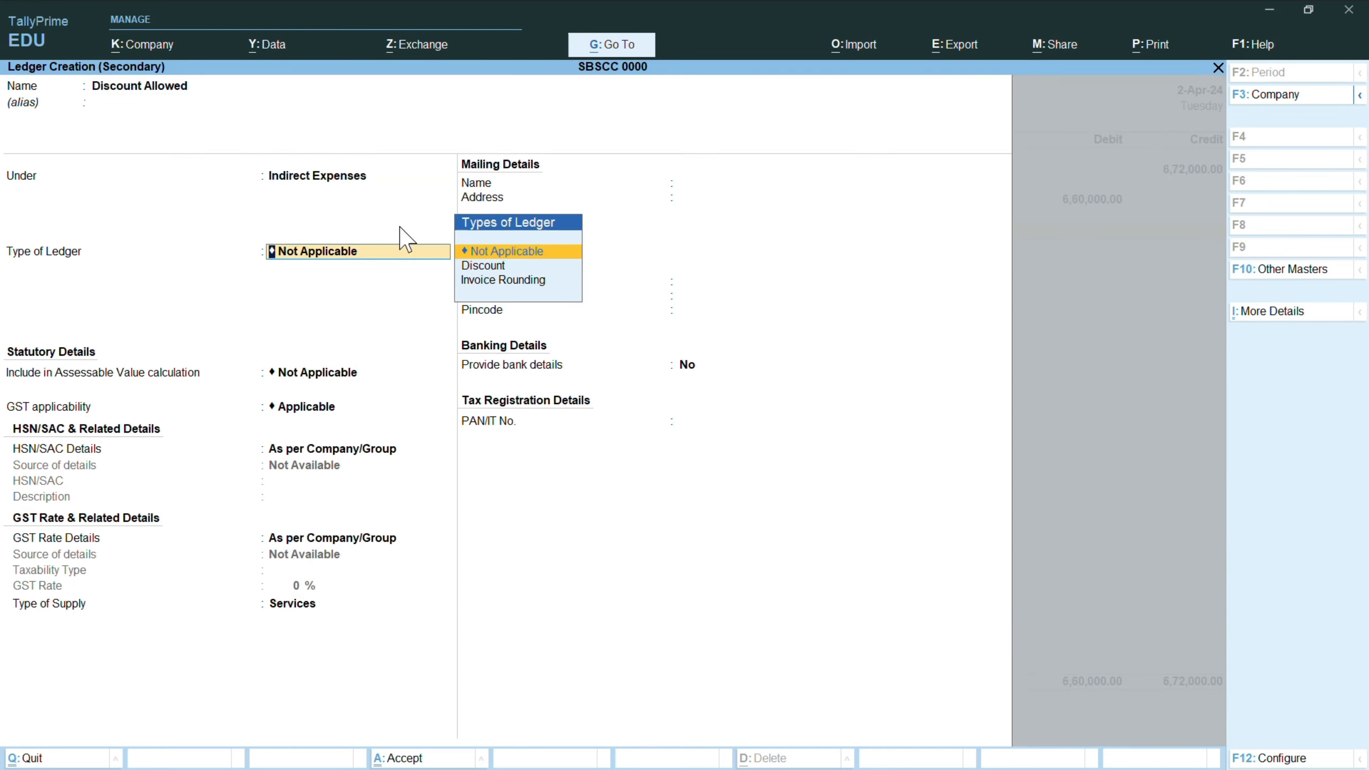
- Save the new ledger with its remaining defaults, and save the receipt voucher with the 12,000 discount and no narration
key("Return")
key("ctrl+a")
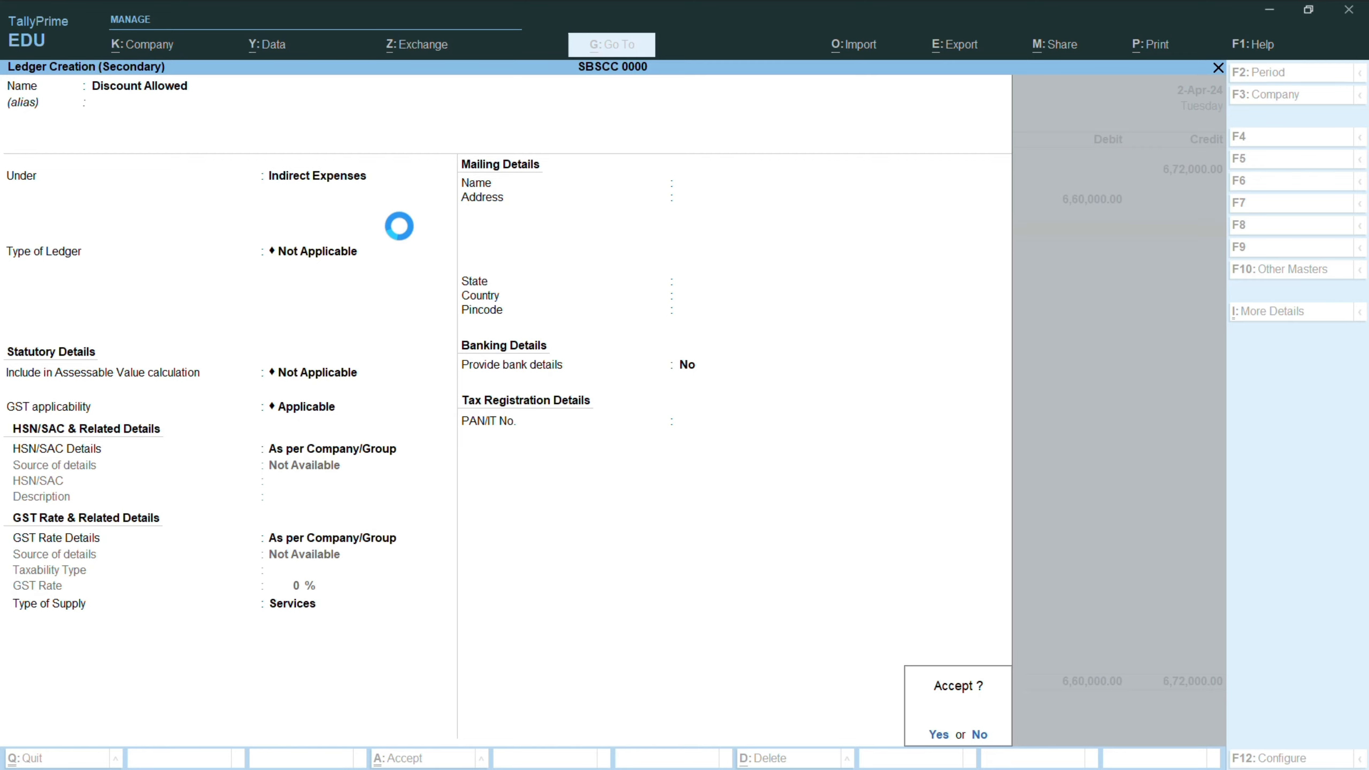
key("Return")
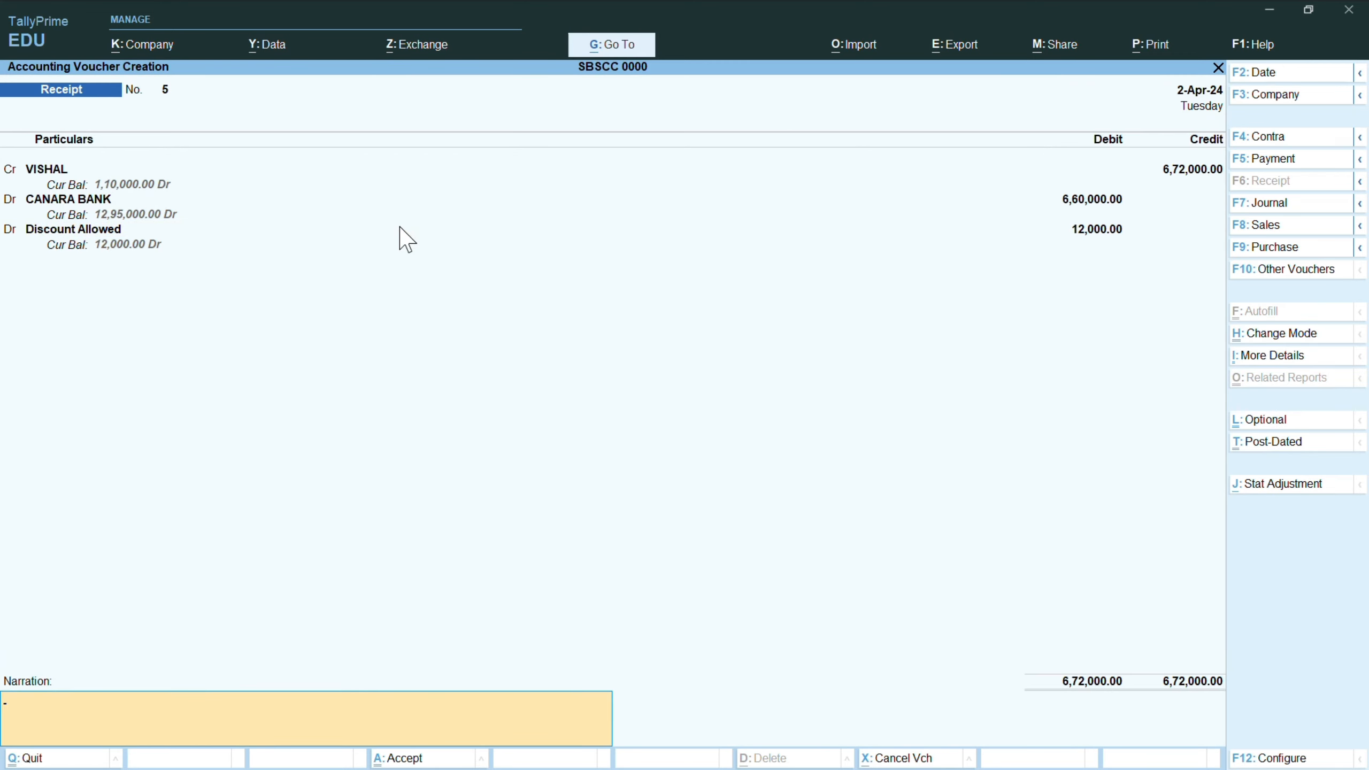
key("ctrl+a")
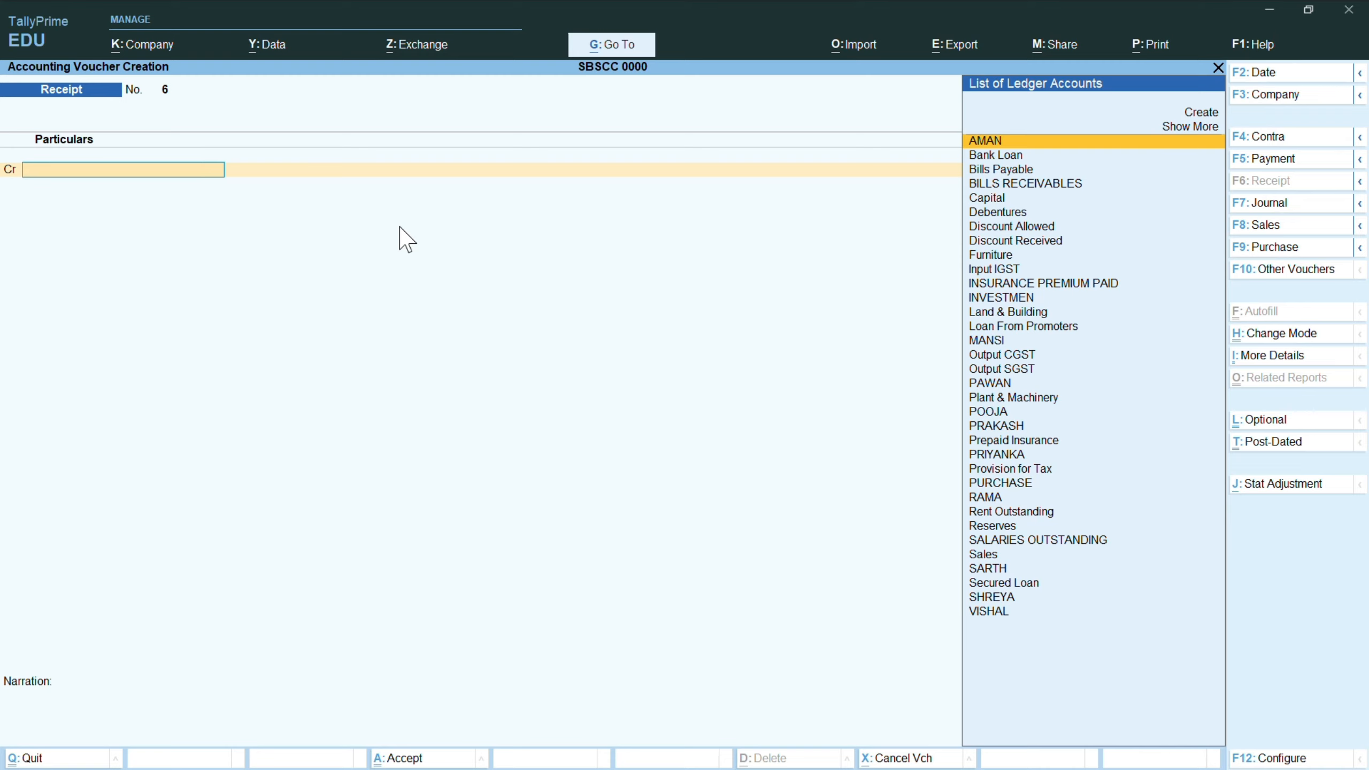
- Credit the customer account at the start of the ledger list with 5,93,600 in the new receipt voucher
type("Am")
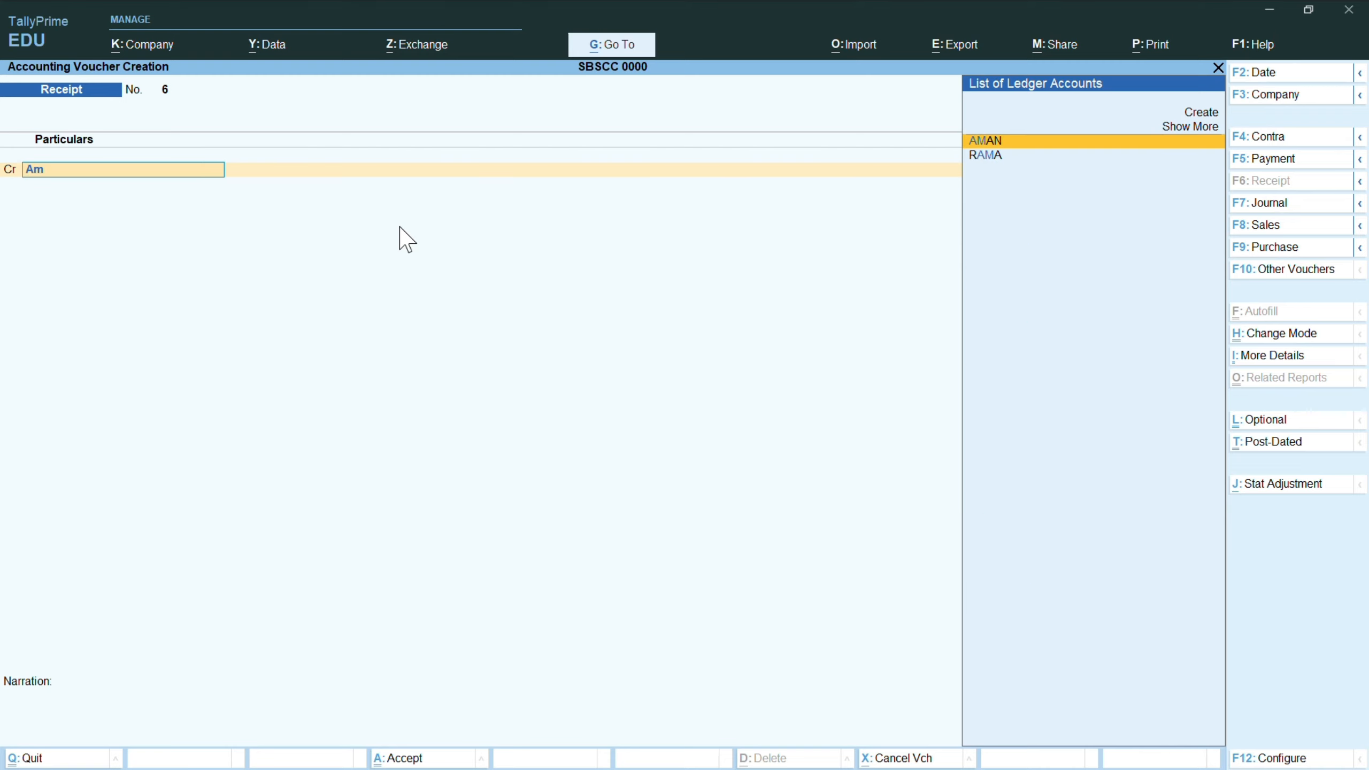
key("Return")
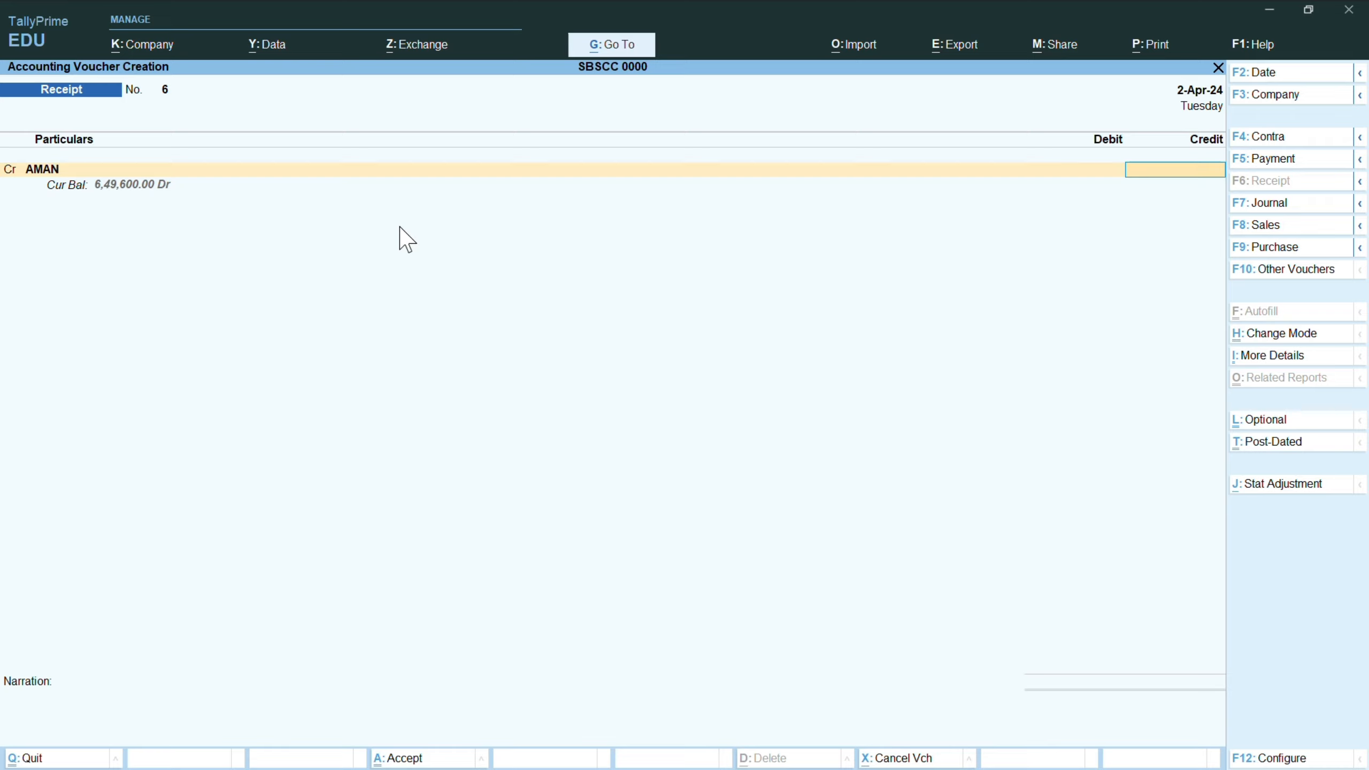
type("593600")
key("Return")
- Debit CANARA BANK with 5,30,000 in the receipt voucher and accept its bank allocation details
key("Return")
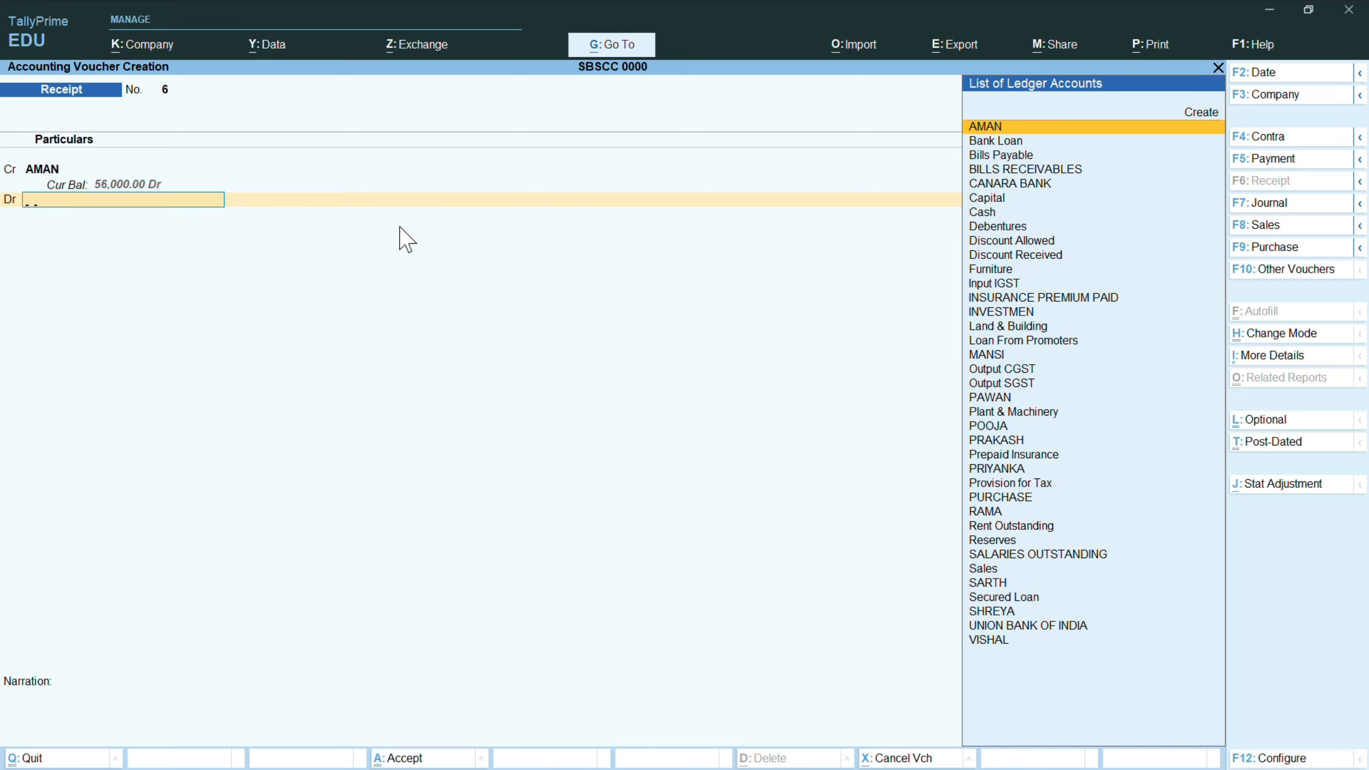
type("Cana")
key("Return")
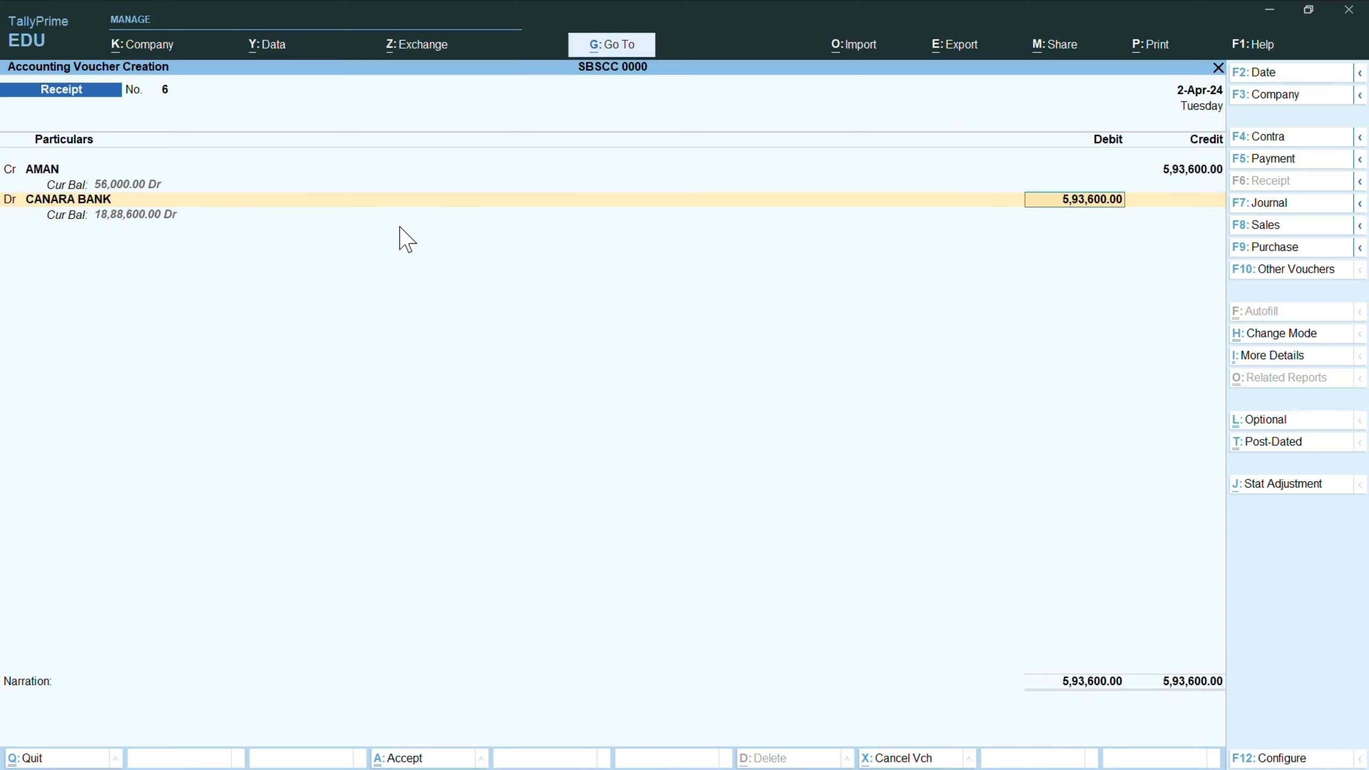
type("5,30,000")
key("Return")
key("Return")
key("Return")
key("Return")
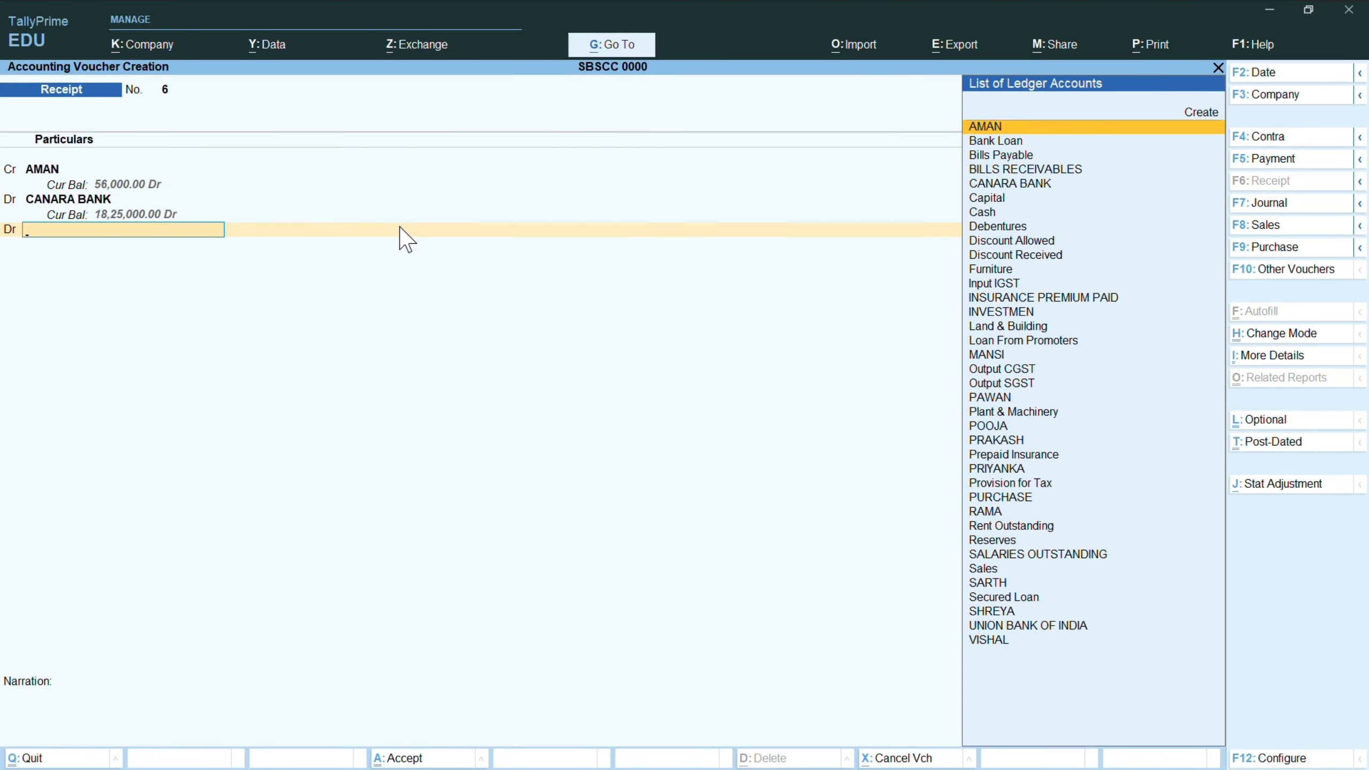
- Debit the existing Discount Allowed ledger with the balancing amount and save the receipt voucher without a narration
type("d")
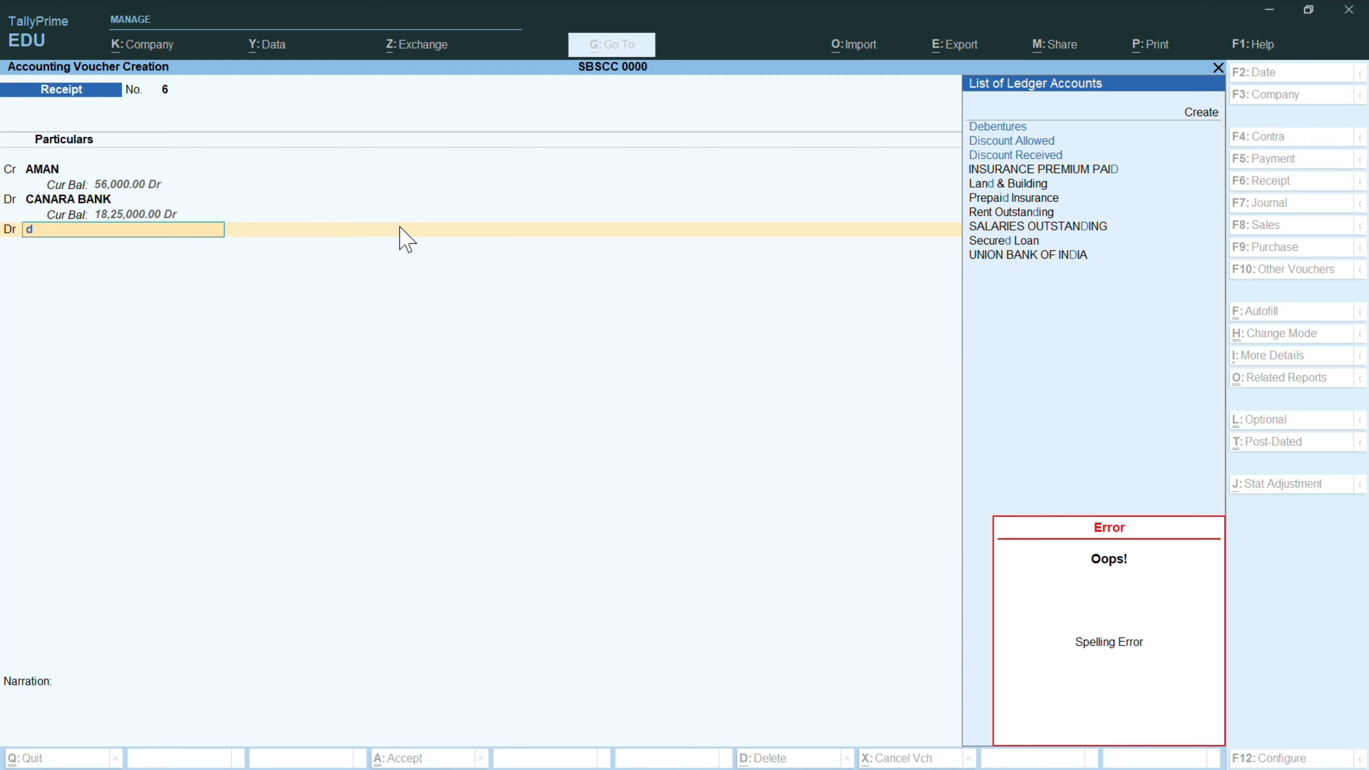
type("is")
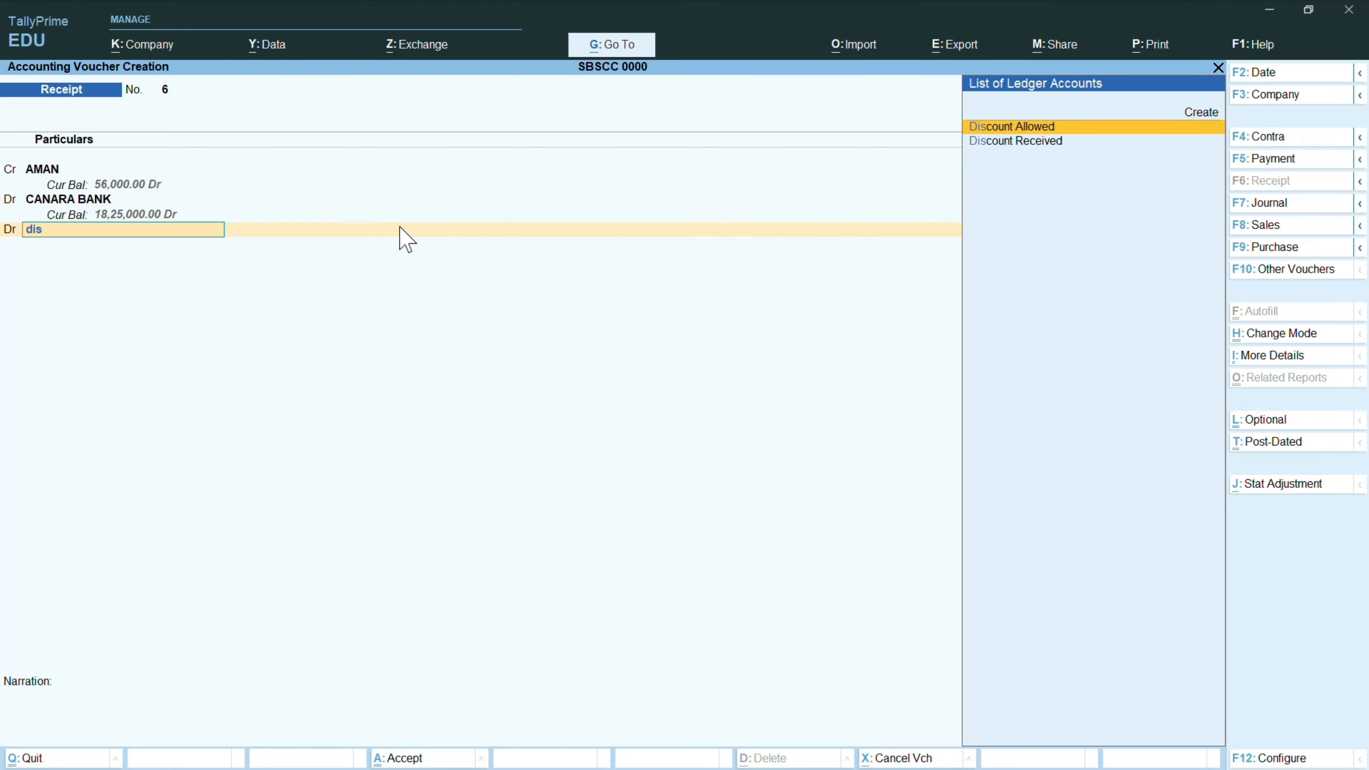
key("Return")
key("Return")
key("Return")
key("Return")
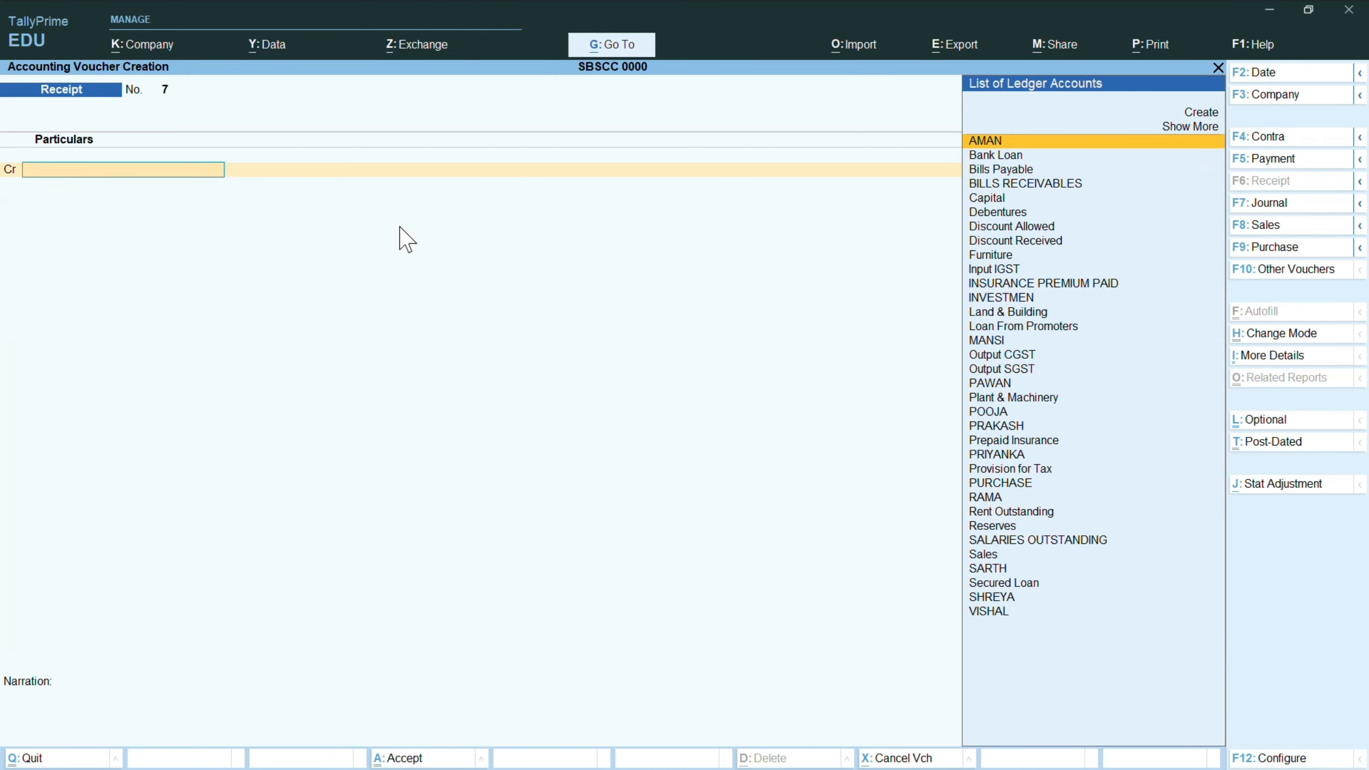
- Start a purchase voucher for the supplier account listed after Loan From Promoters, keeping the default receipt and party details and the PURCHASE ledger
key("F9")
type("Mans")
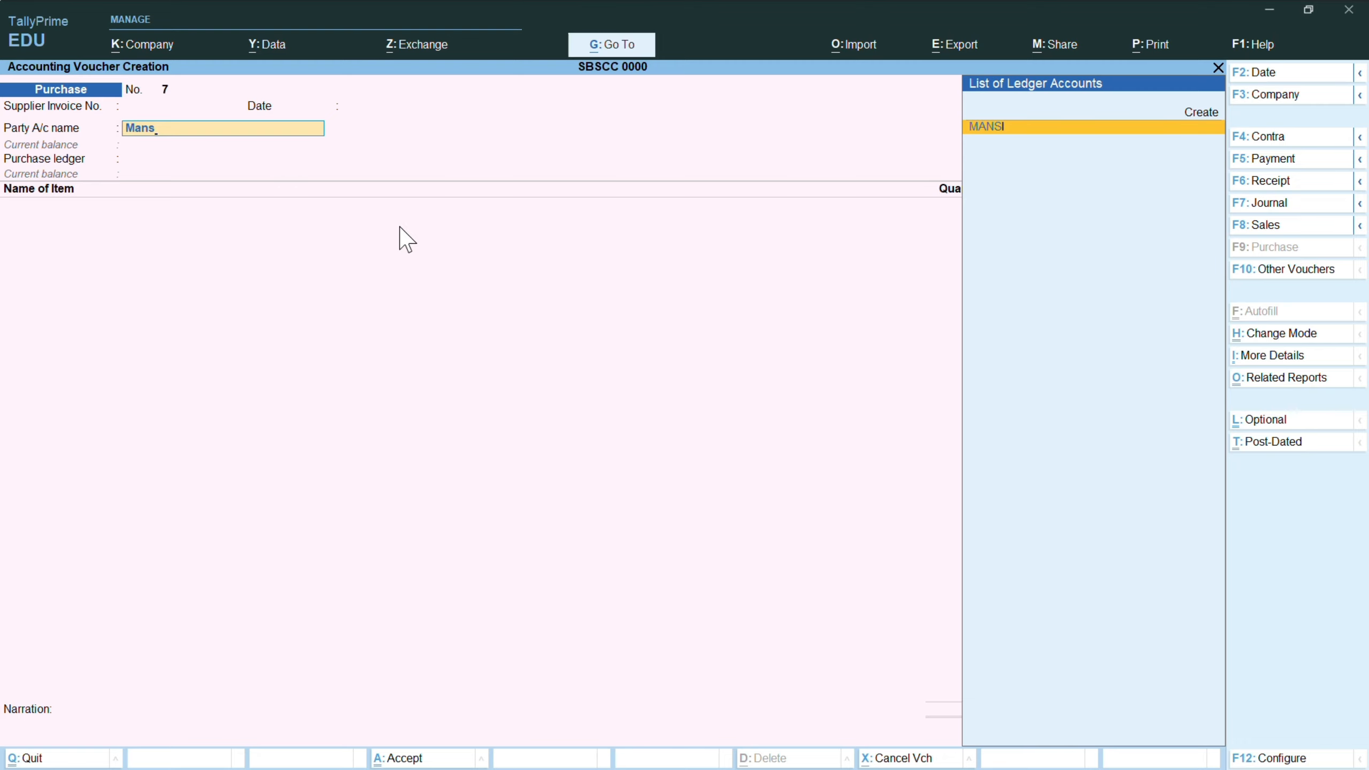
key("Return")
key("Return")
key("Return")
key("Return")
key("Return")
key("Return")
key("Return")
key("Return")
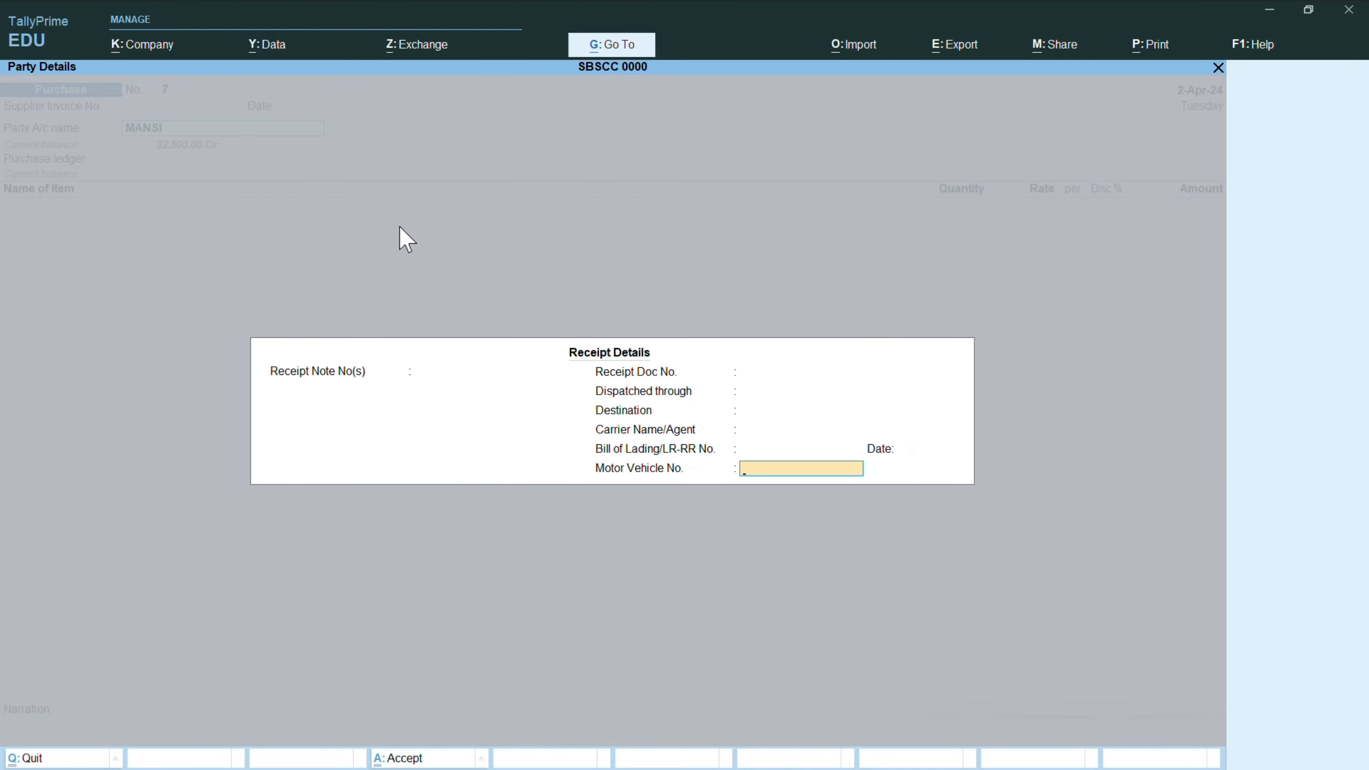
key("Return")
key("Return")
key("Return")
key("Return")
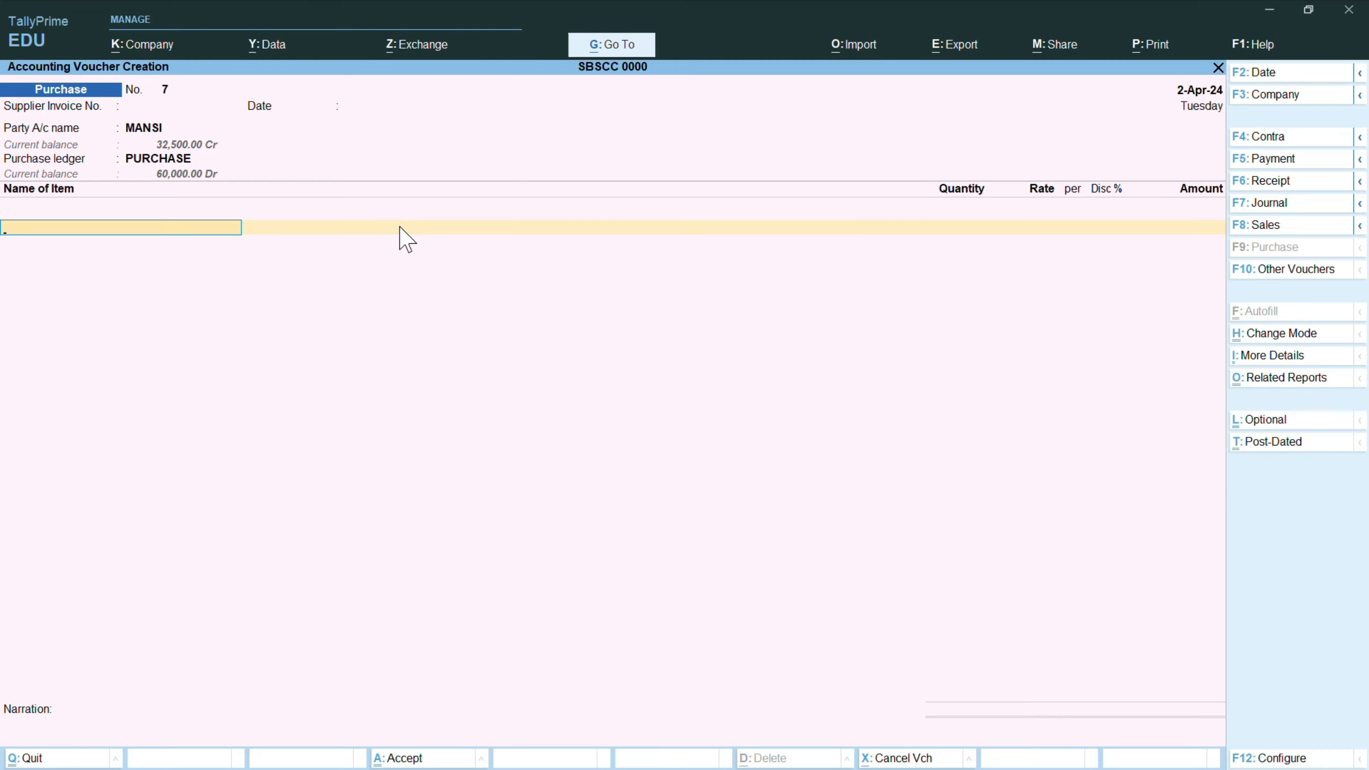
- Add FORMAL SHOES to the purchase voucher with a quantity of 150 PRS and an amount of 1,50,000
type("For")
key("Return")
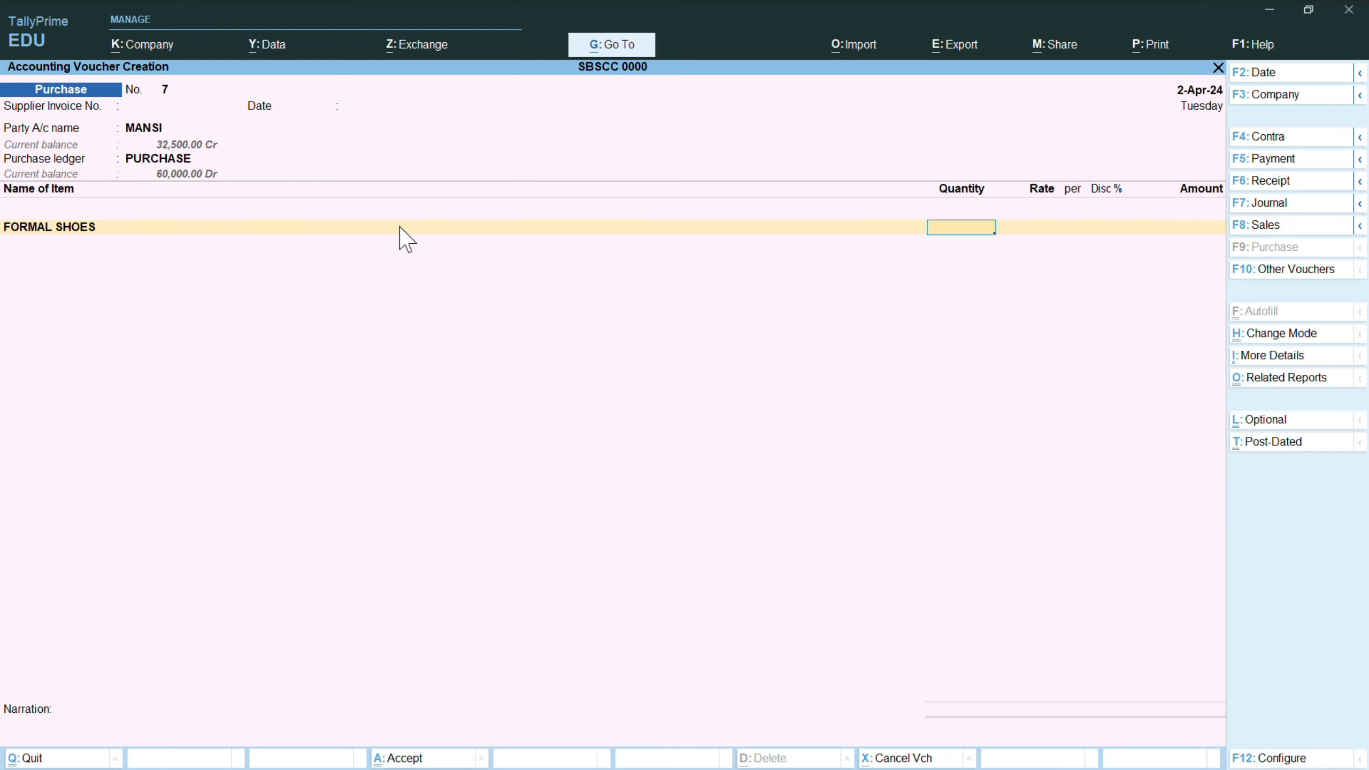
type("150")
key("Return")
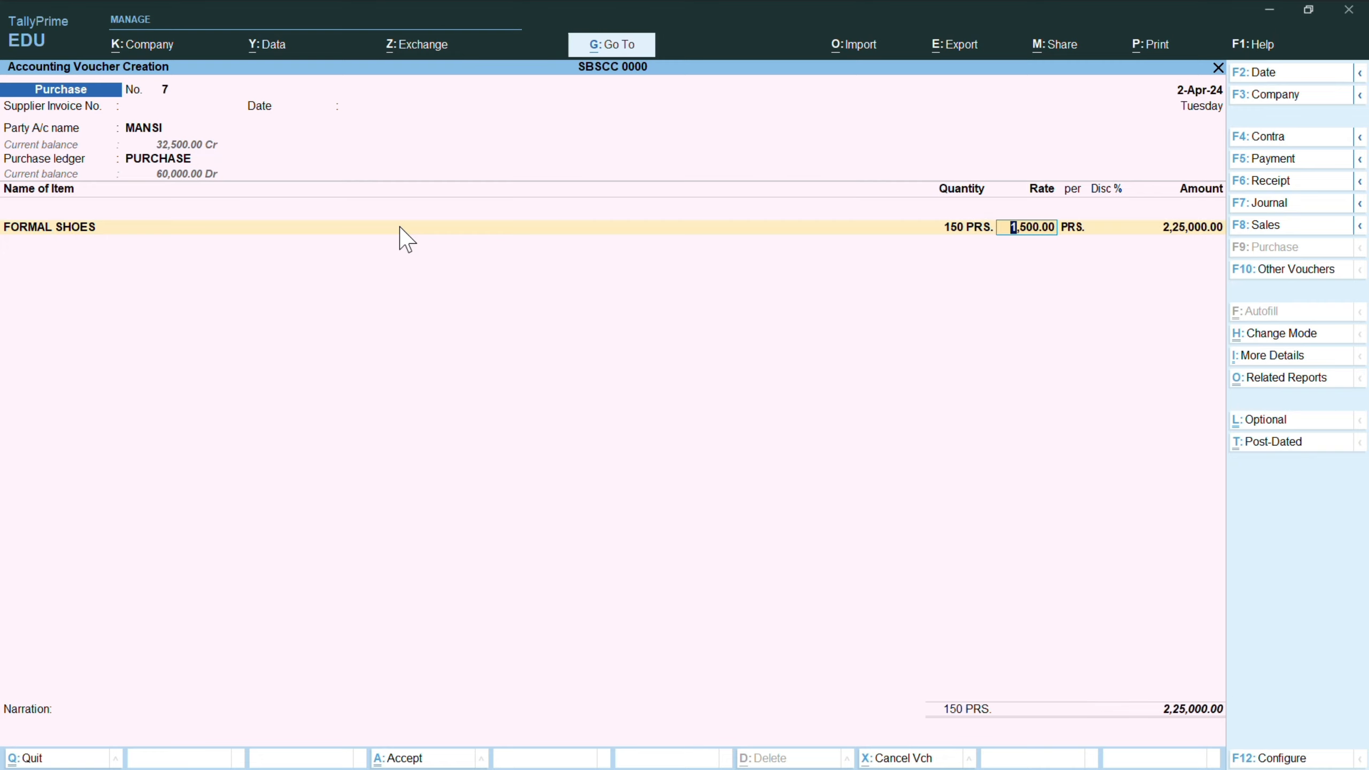
key("Return")
key("Return")
key("Return")
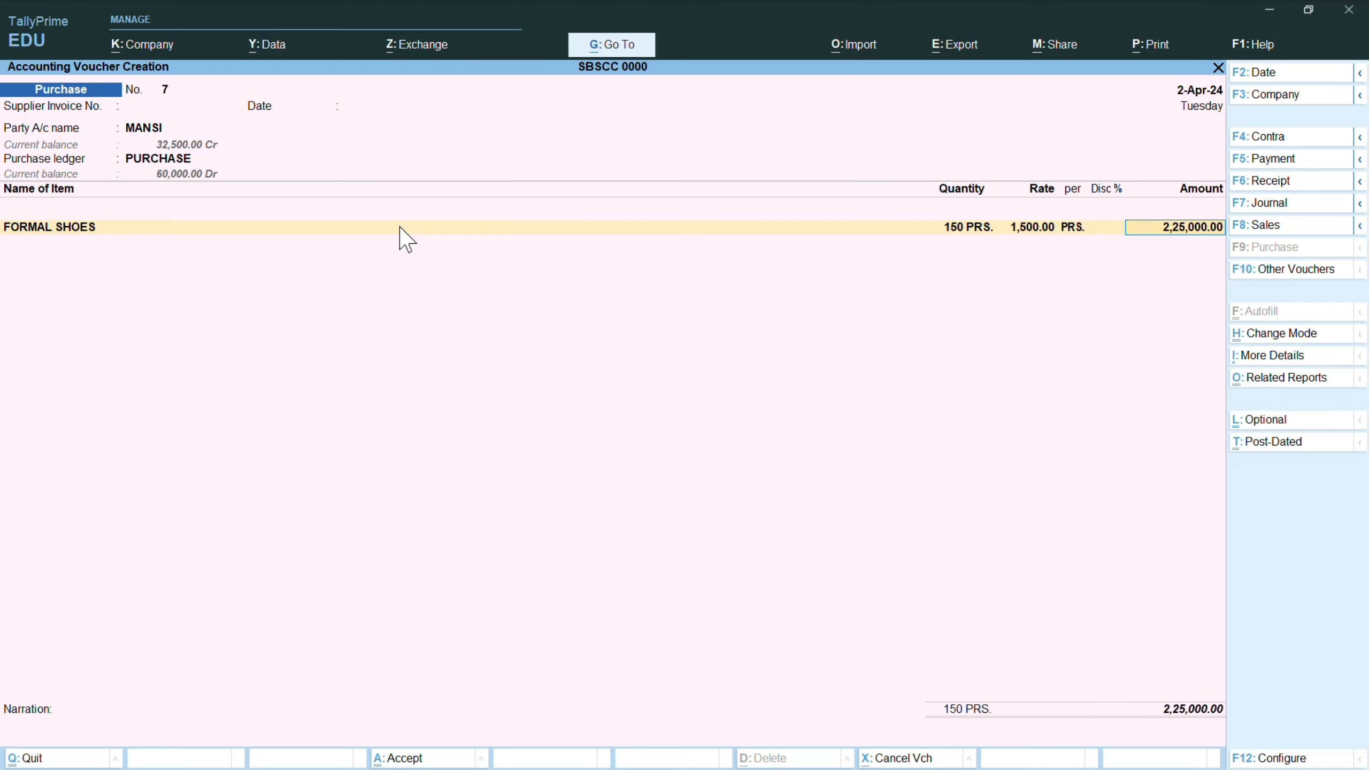
type("150000")
key("Return")
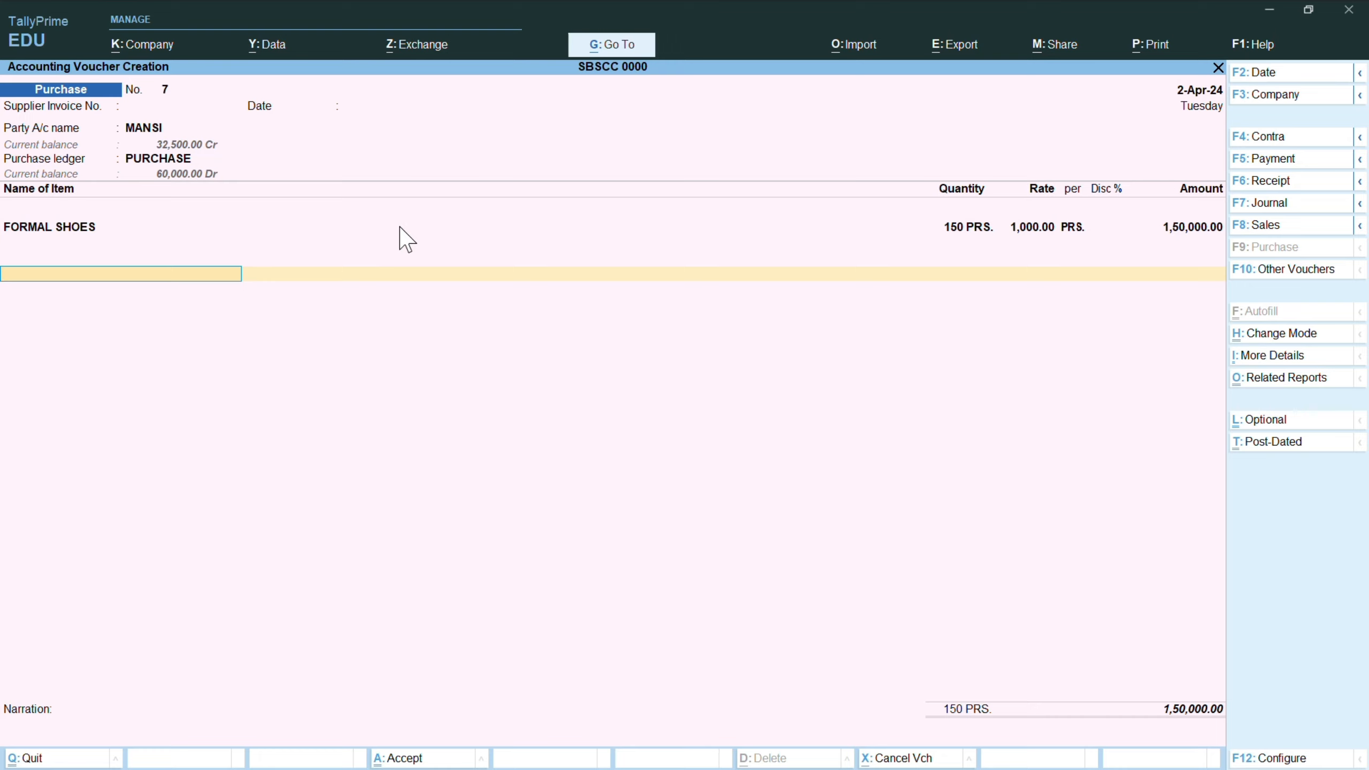
- Begin a new ledger named Input CGST under Duties & Taxes, with GST as the type of duty
type("Inpu")
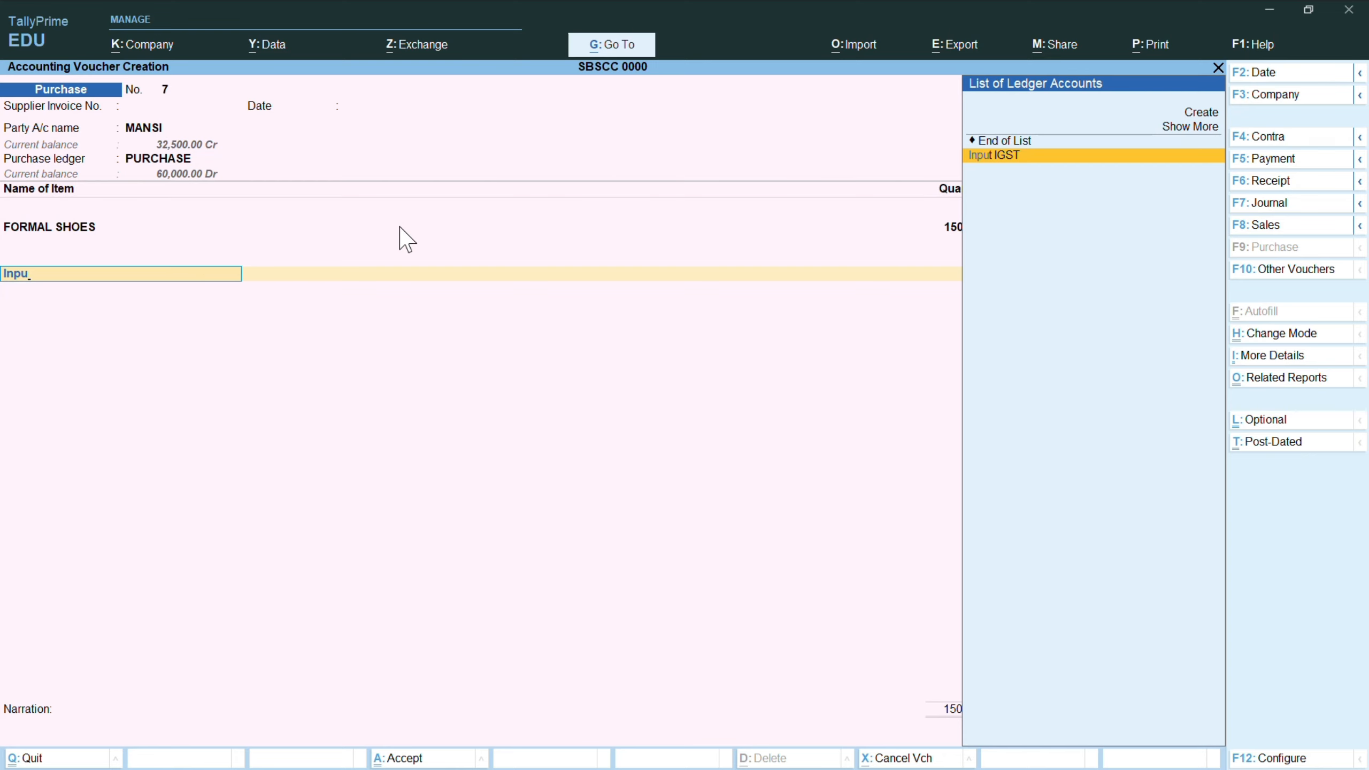
key("alt+c")
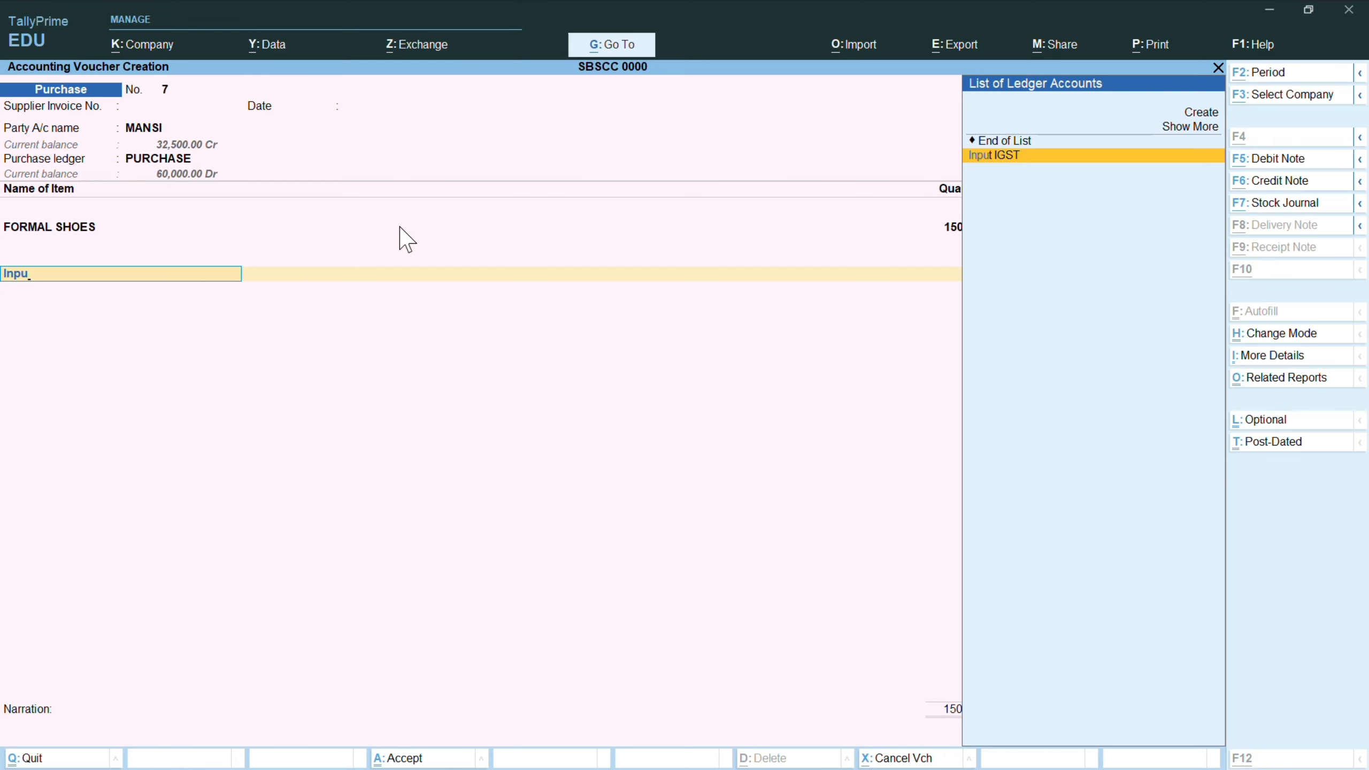
type("Input")
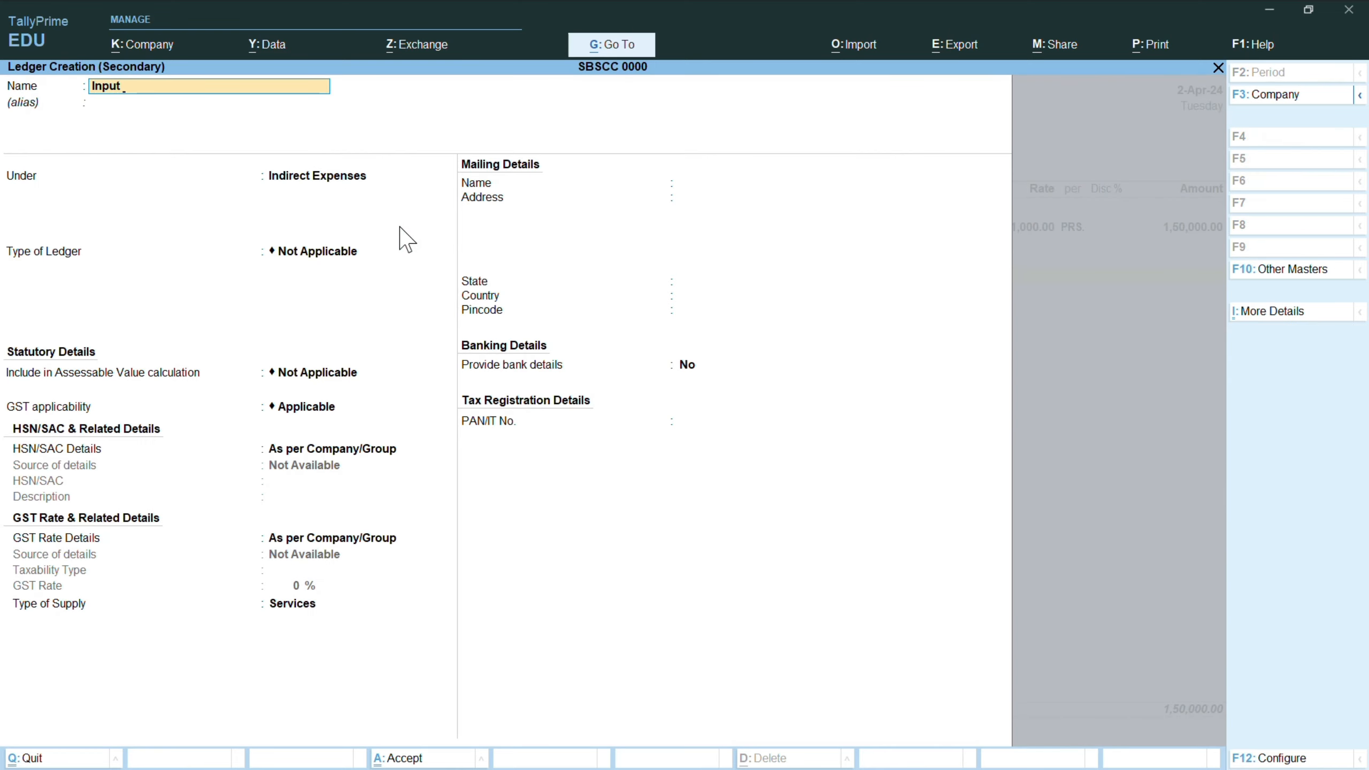
type("Cgst")
key("Return")
key("Return")
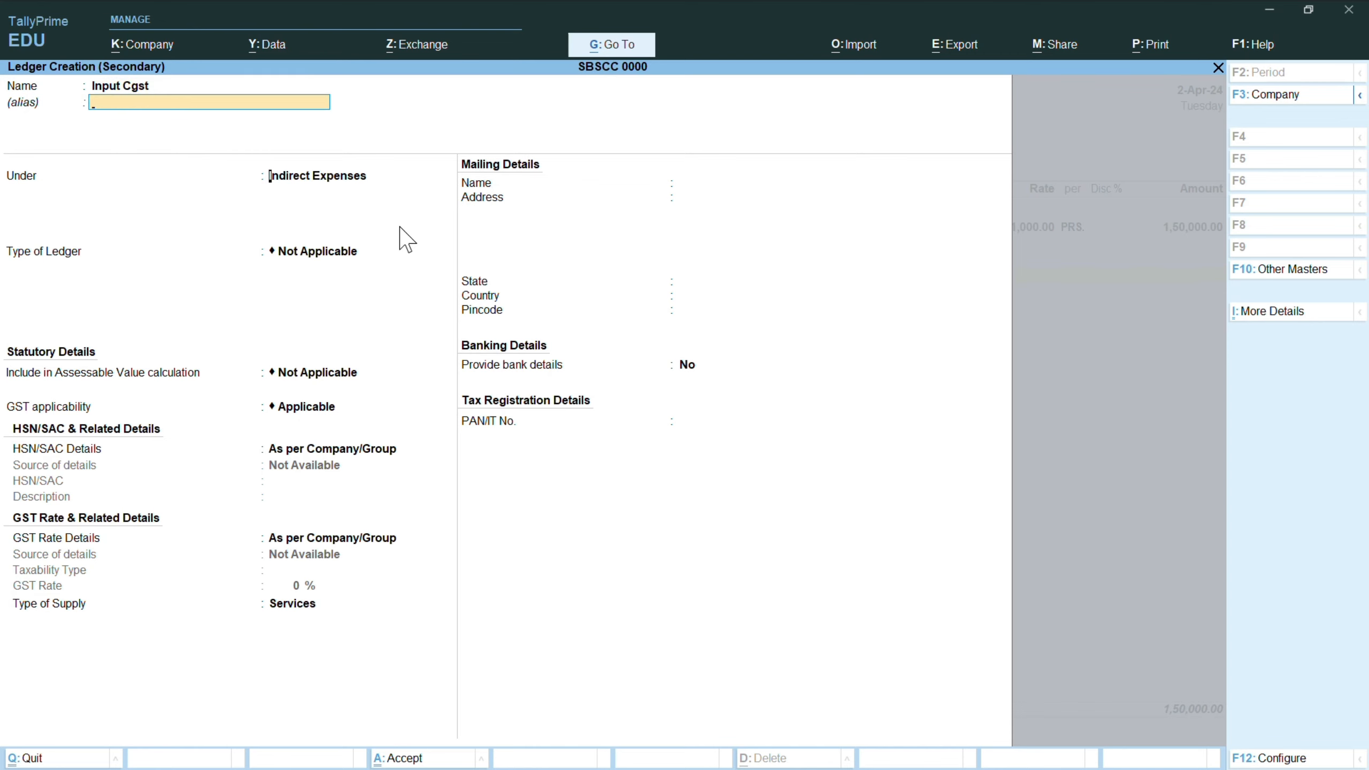
type("Duti")
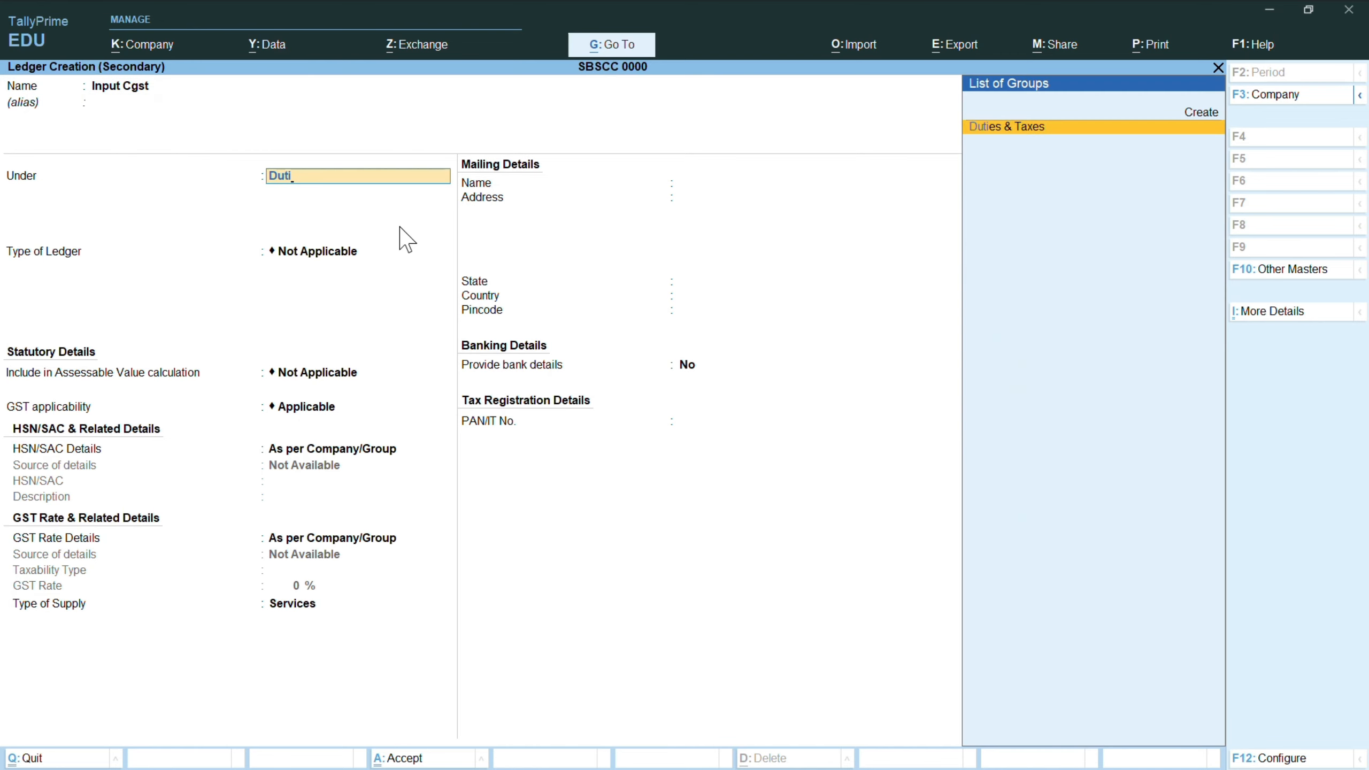
key("Return")
key("Up")
key("Return")
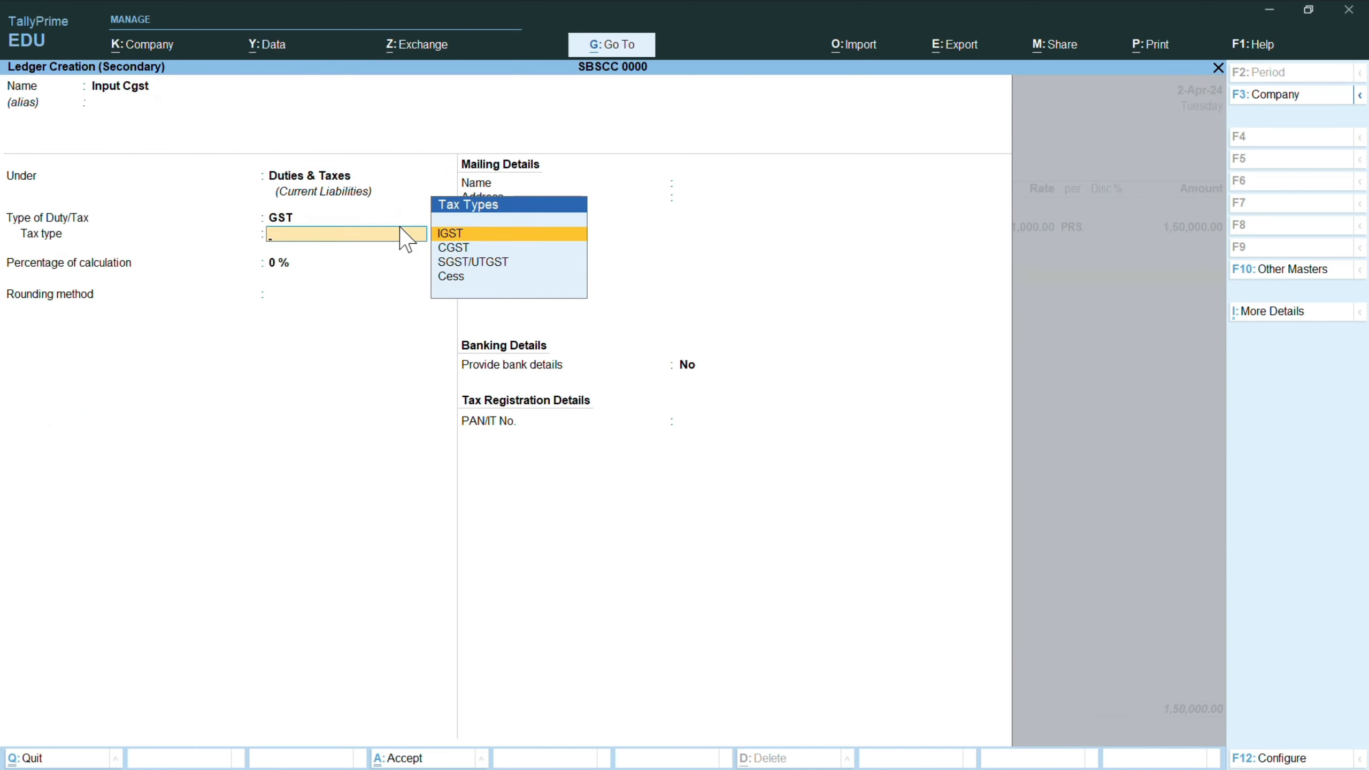
- Set the ledger's tax type to CGST and its calculation percentage to 6%, and save it into the voucher
key("Down")
key("Return")
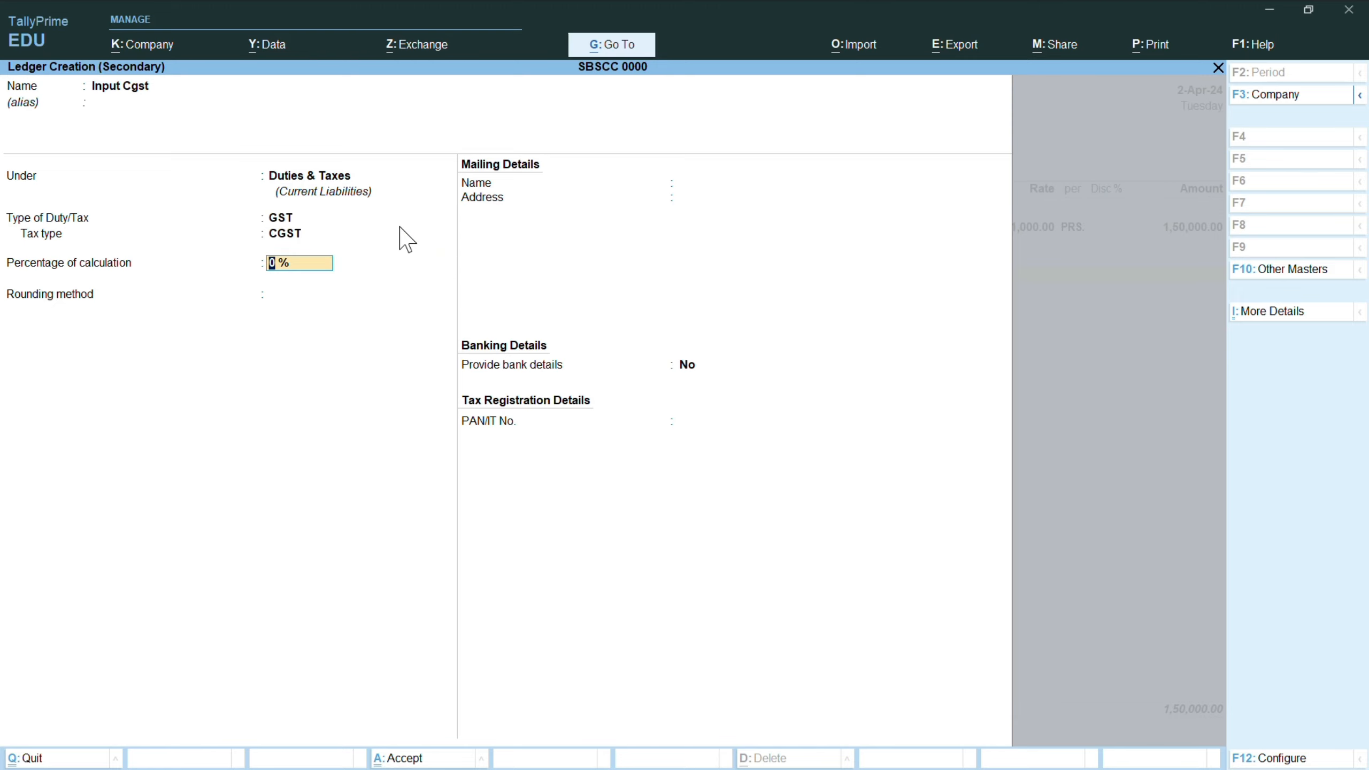
type("6")
key("Return")
key("Return")
key("ctrl+a")
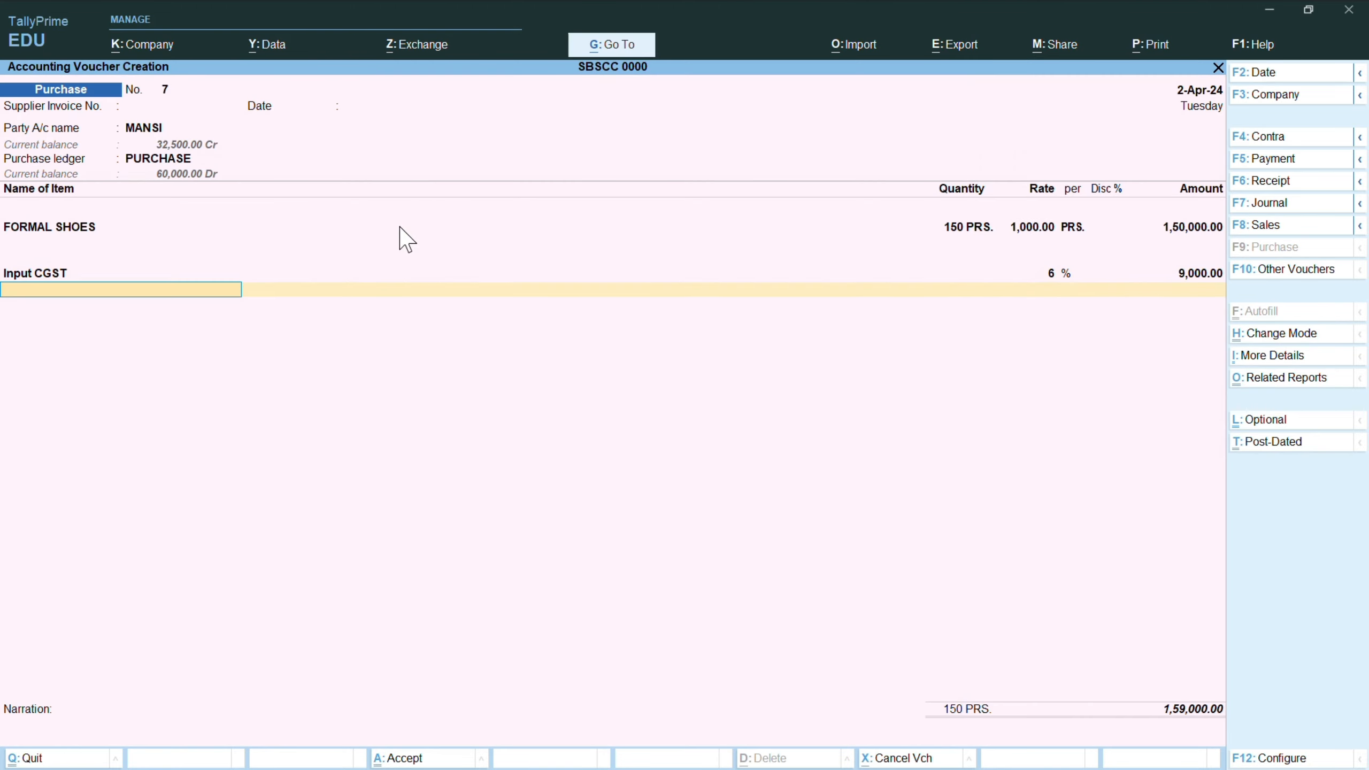
- Keep the calculated CGST amount and begin an Input SGST ledger under Duties & Taxes, with GST as the type of duty
key("Return")
key("BackSpace")
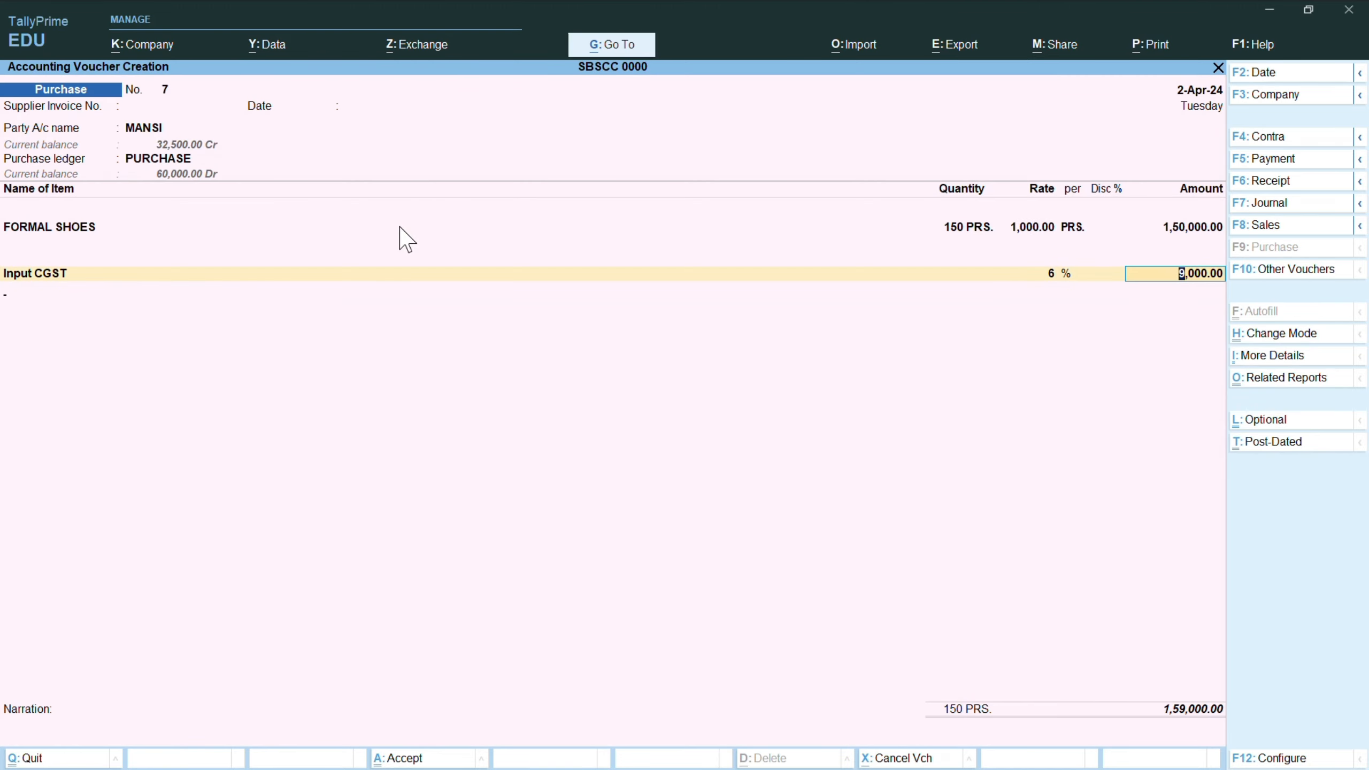
key("Return")
key("alt+c")
type("Inp")
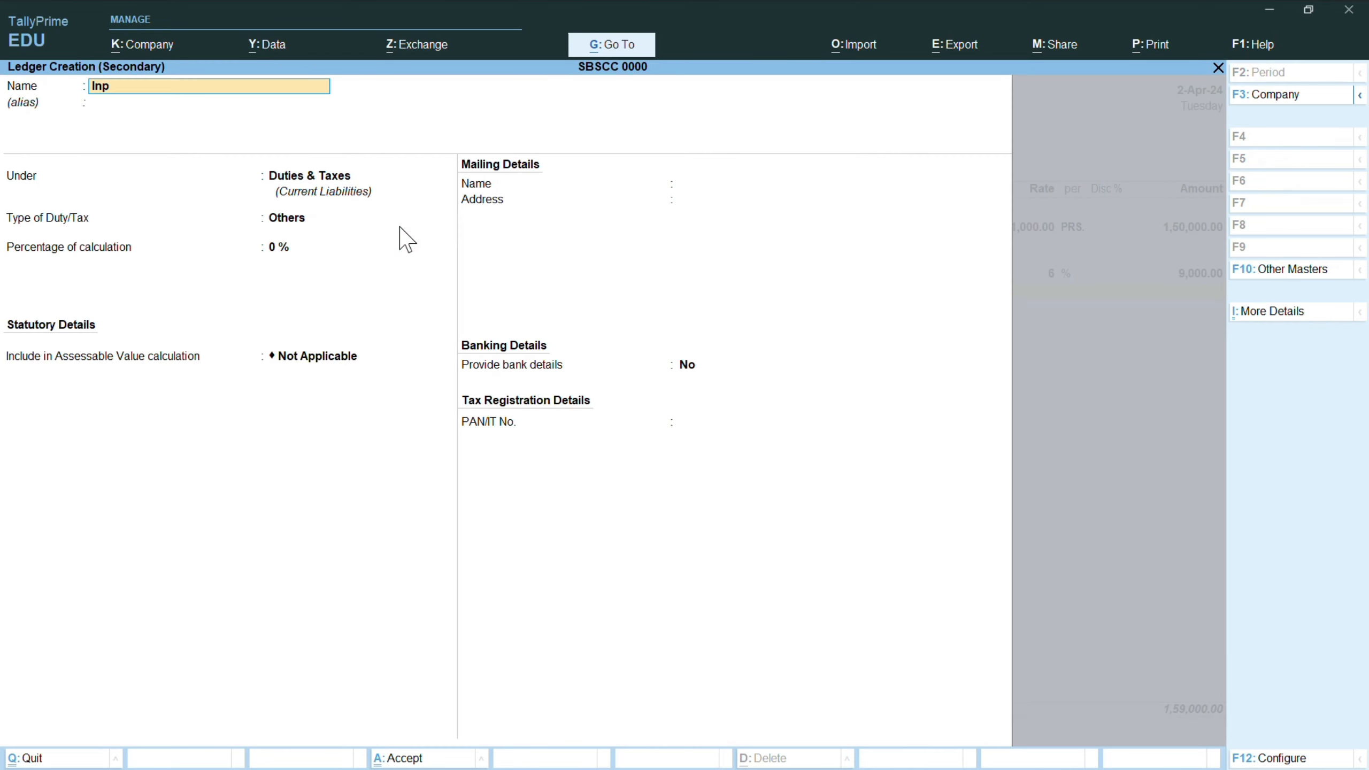
type("ut Sgst")
key("Return")
key("Return")
key("Up")
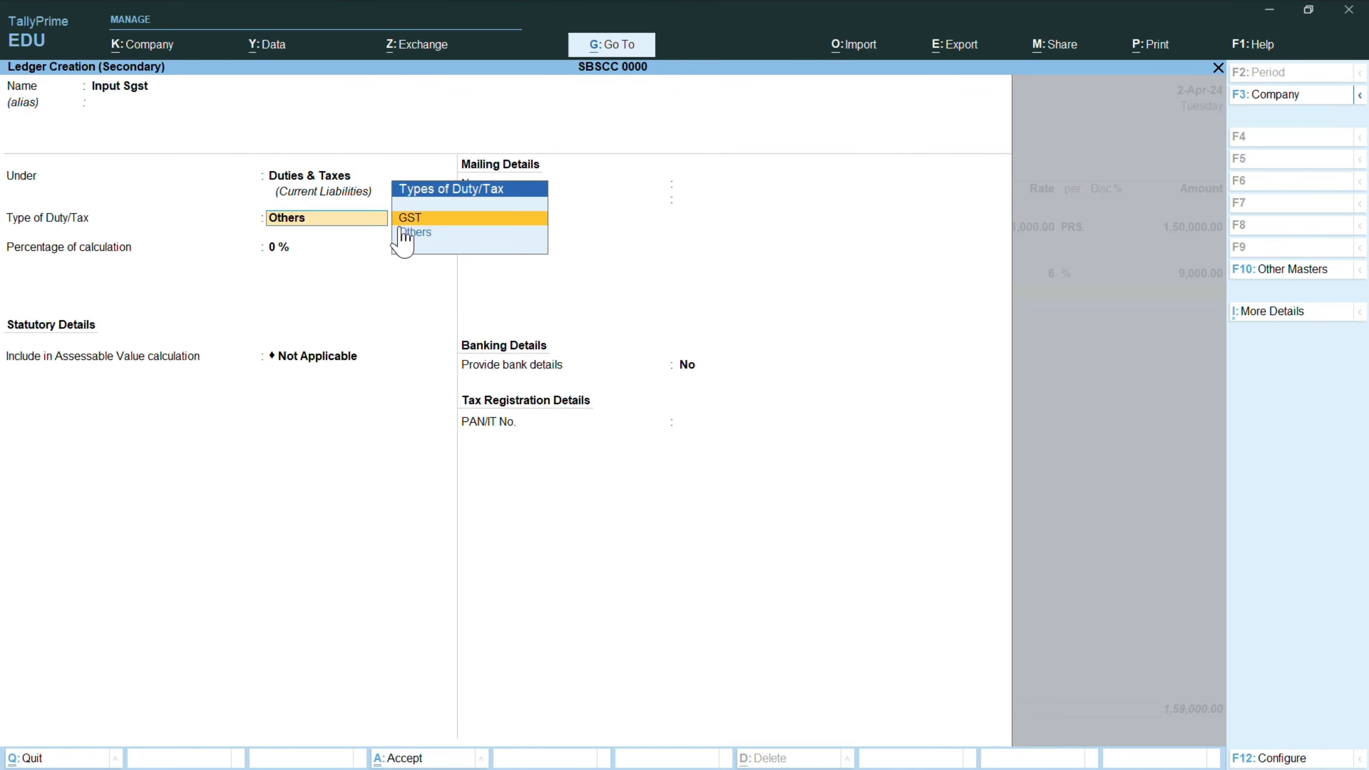
key("Return")
- Set the Input SGST ledger's tax type to SGST/UTGST and its percentage to 6%, and save it
key("Down")
key("Down")
key("Return")
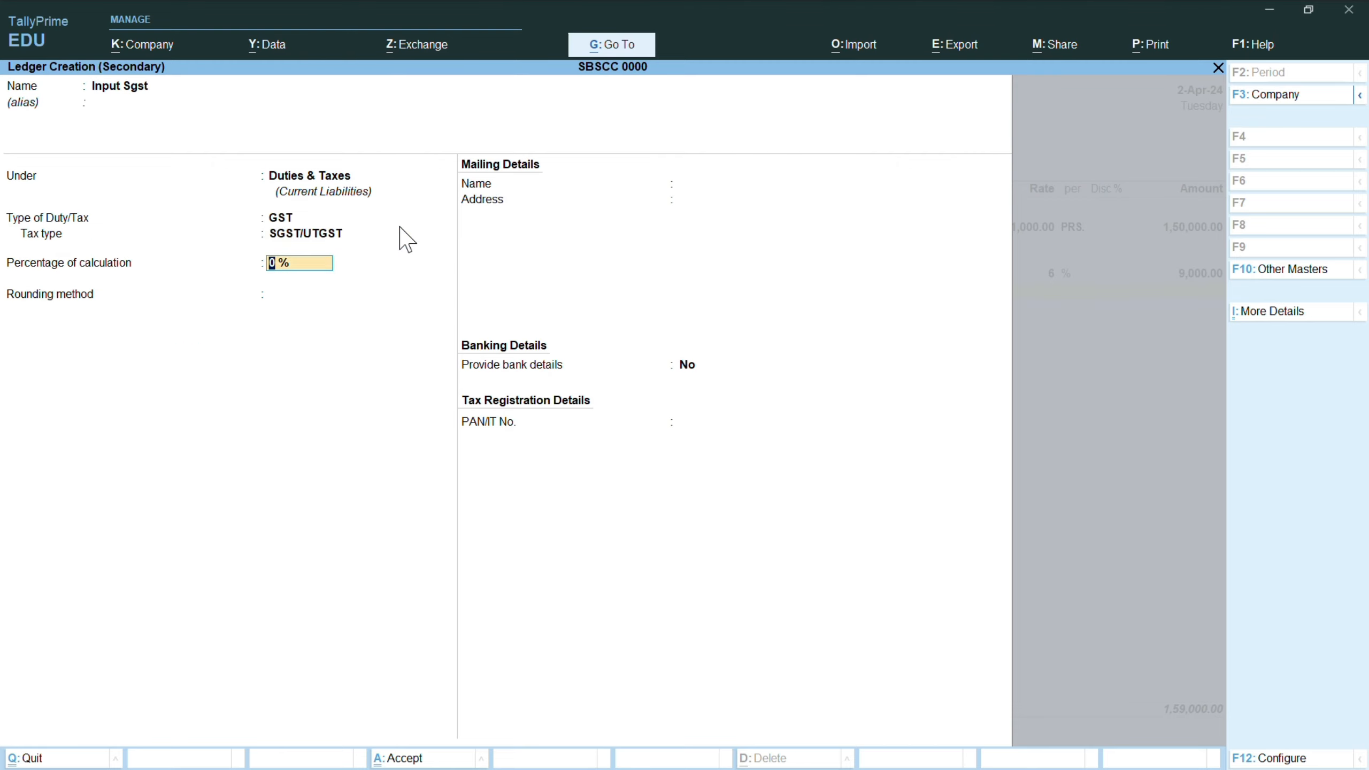
type("6")
key("Return")
key("Return")
key("ctrl+a")
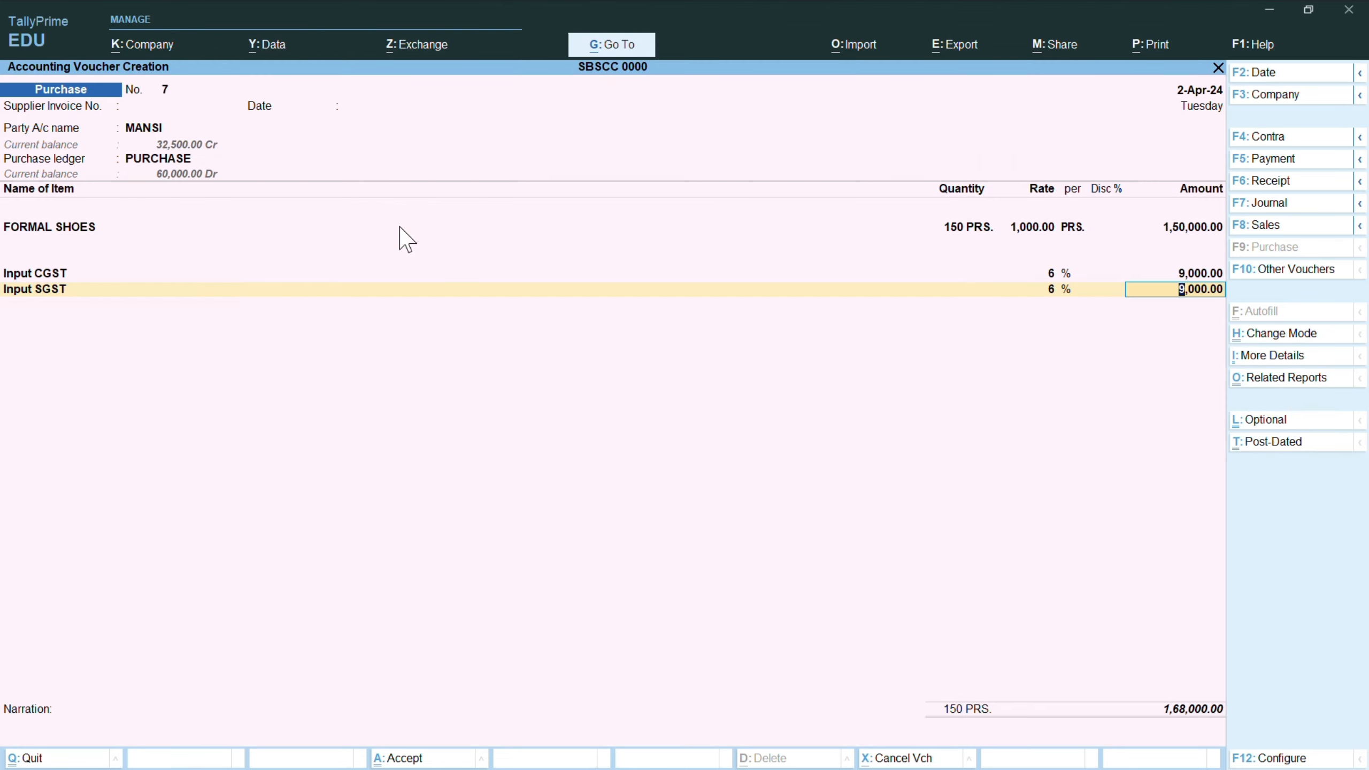
- Accept the calculated SGST amount and save the FORMAL SHOES purchase voucher without a narration
key("Return")
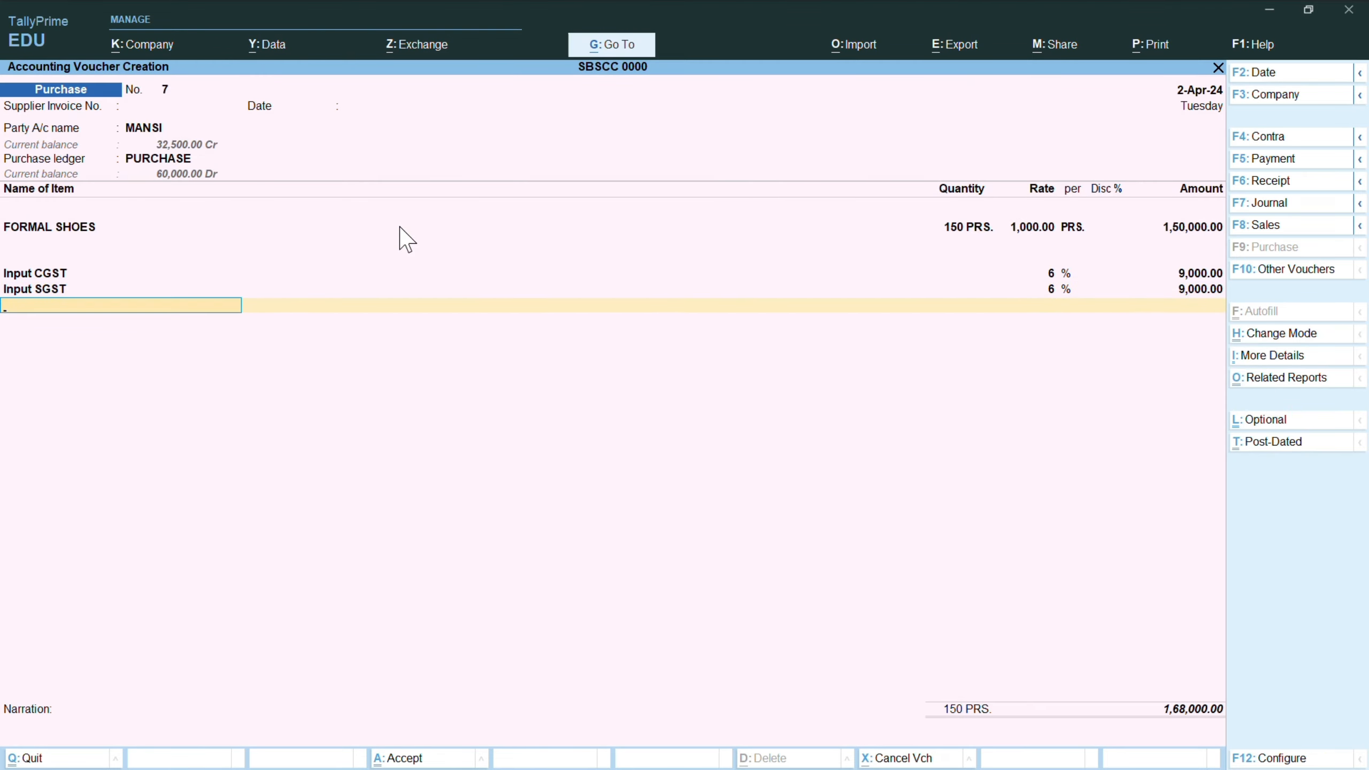
key("Return")
key("Return")
key("Return")
key("Return")
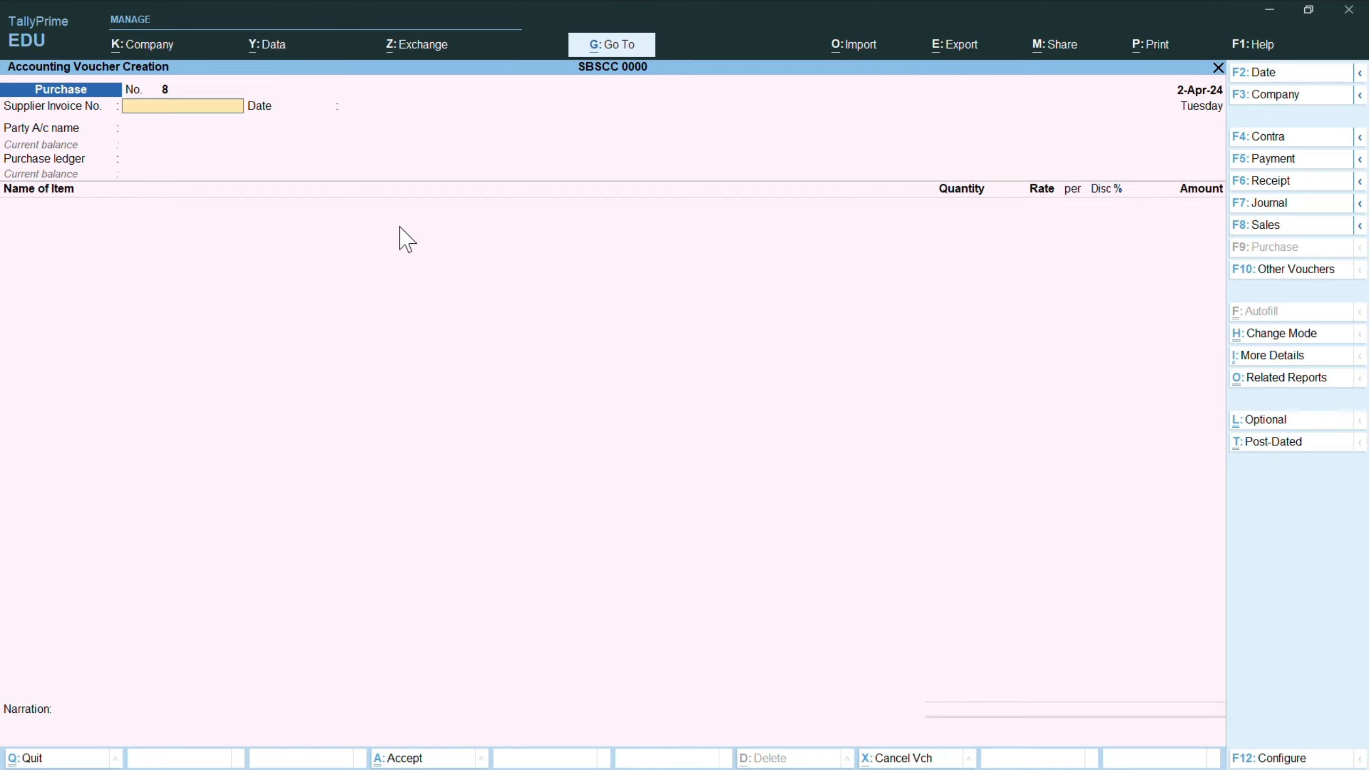
- Select the supplier account listed after PURCHASE for the new purchase voucher, keeping its default party details and the PURCHASE ledger
key("Return")
type("Rama")
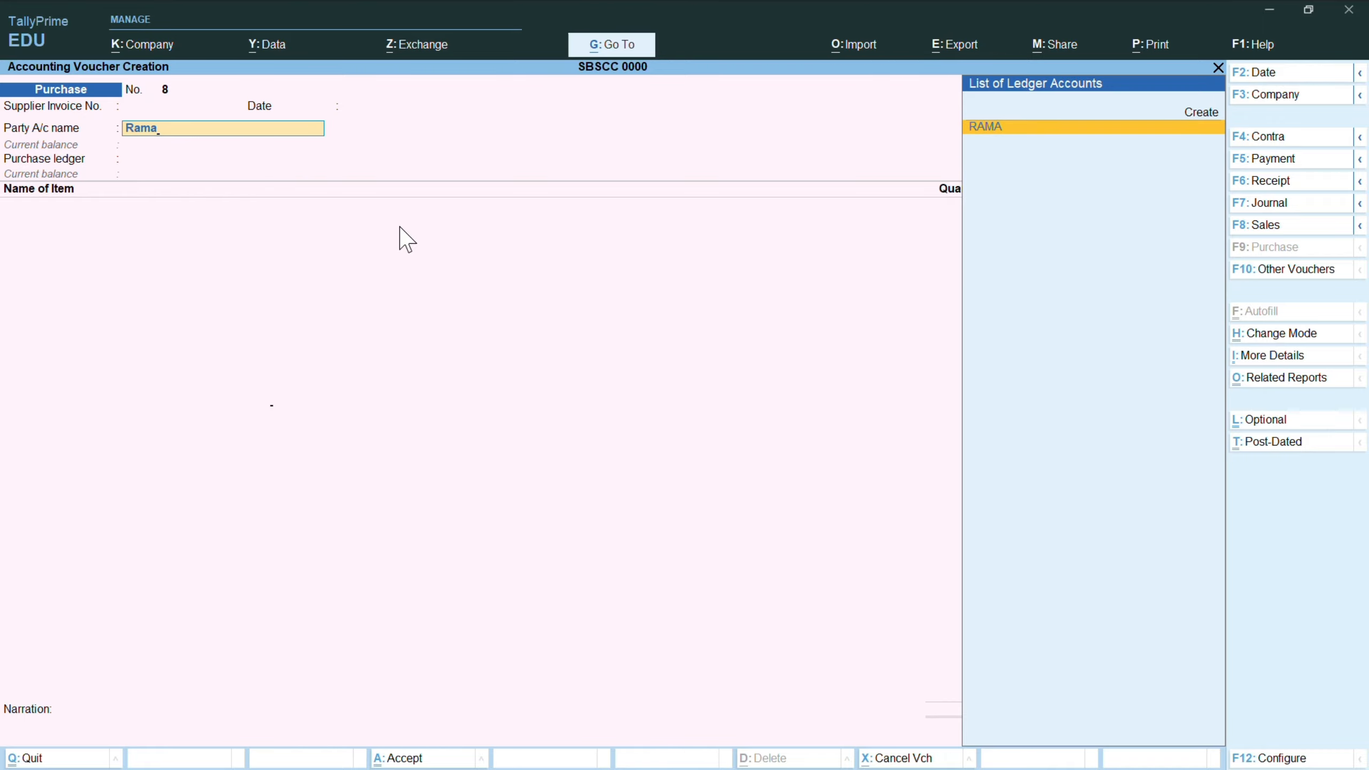
key("Return")
key("Return")
key("ctrl+a")
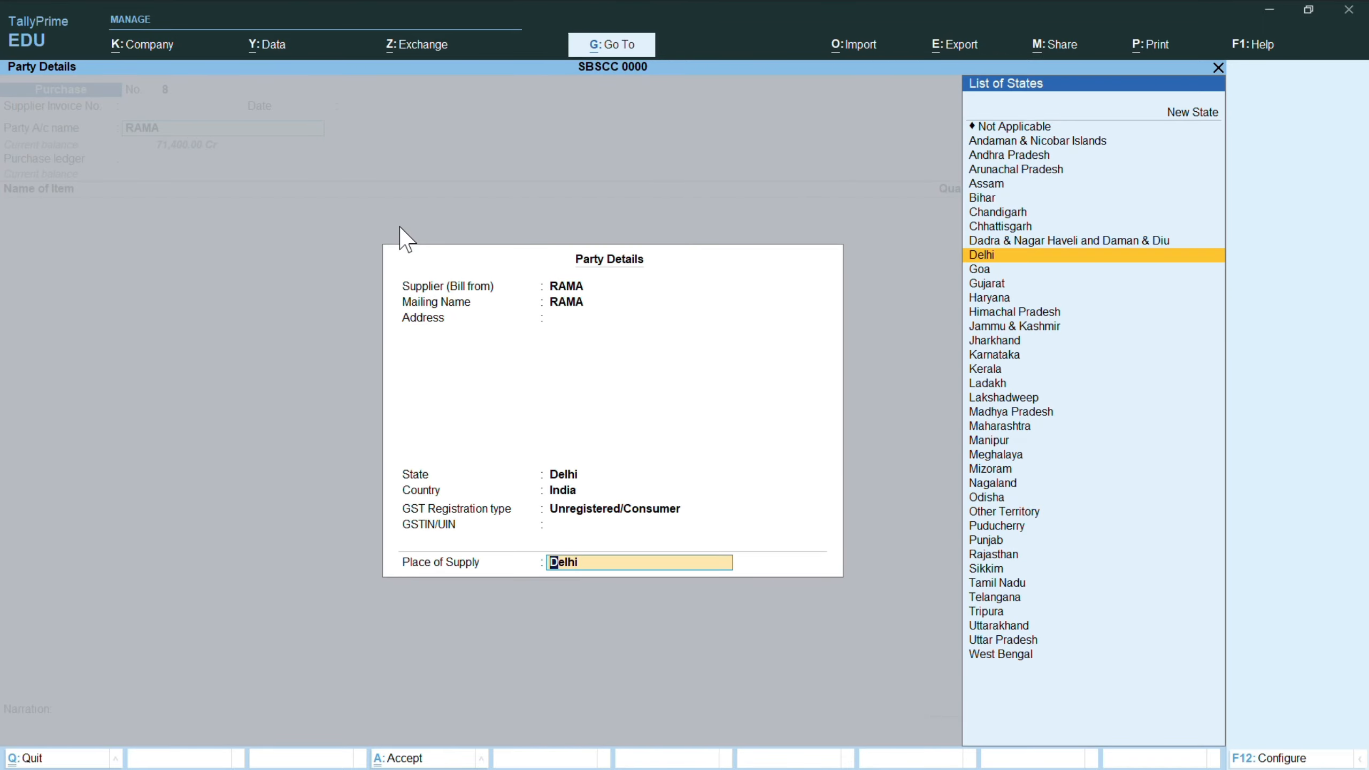
key("Return")
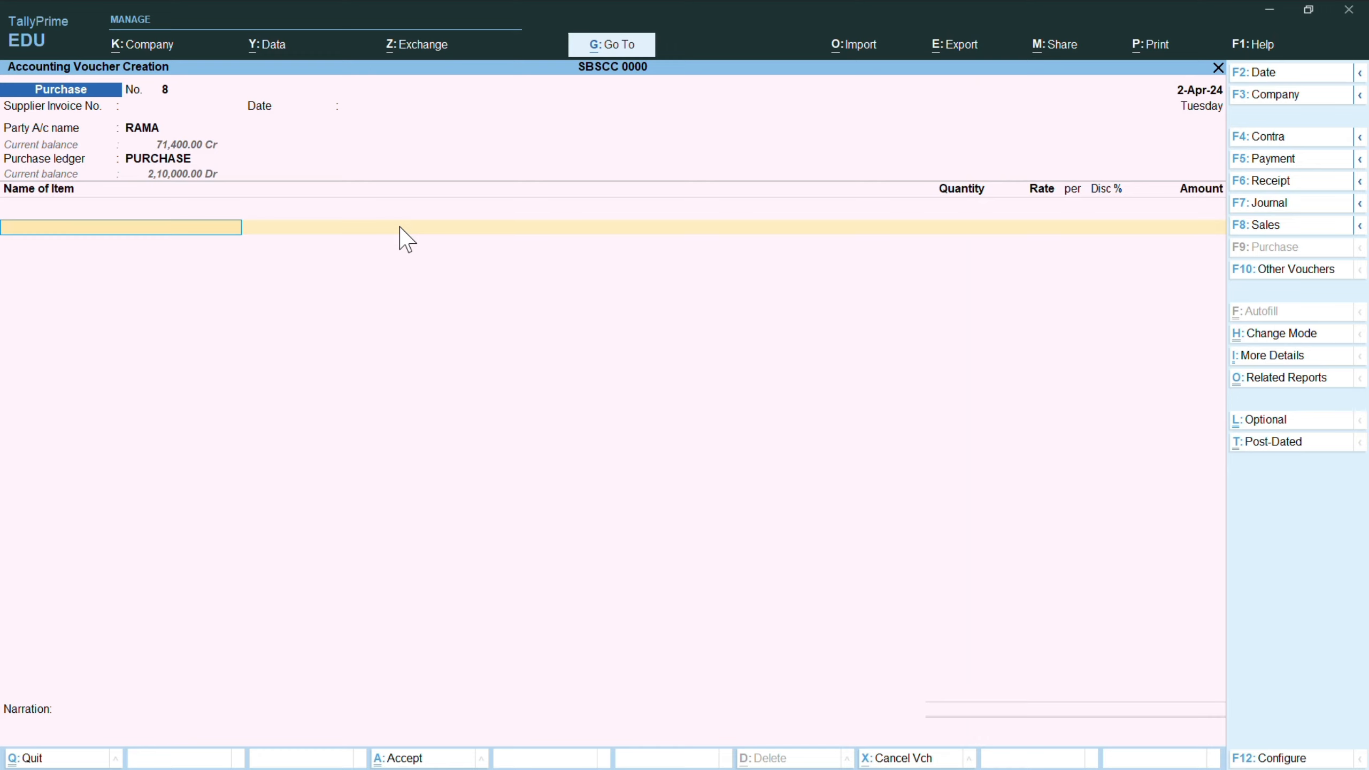
- Add SPORTS SHOES to the purchase voucher with a quantity of 300 PRS and an amount of 3,00,000
type("Sp")
key("Return")
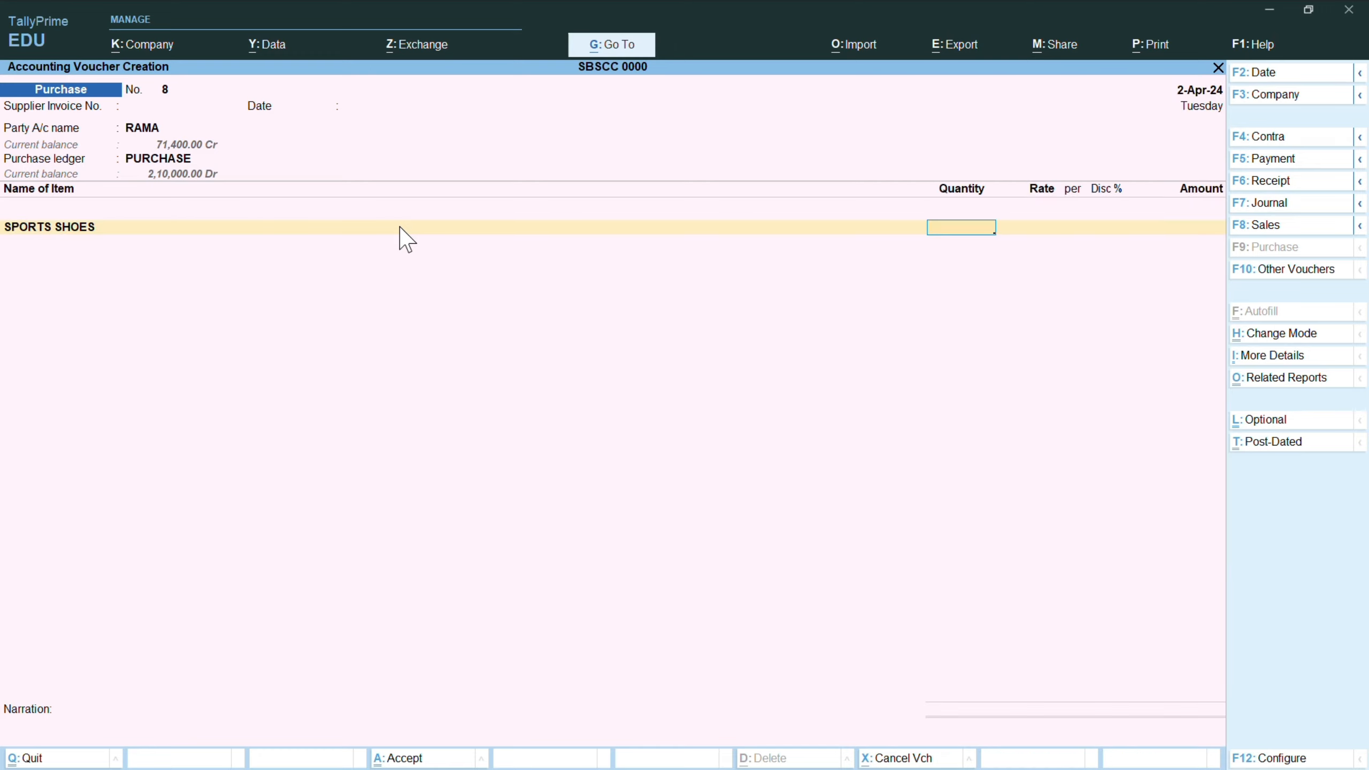
type("300")
key("Return")
key("Return")
key("Return")
key("Return")
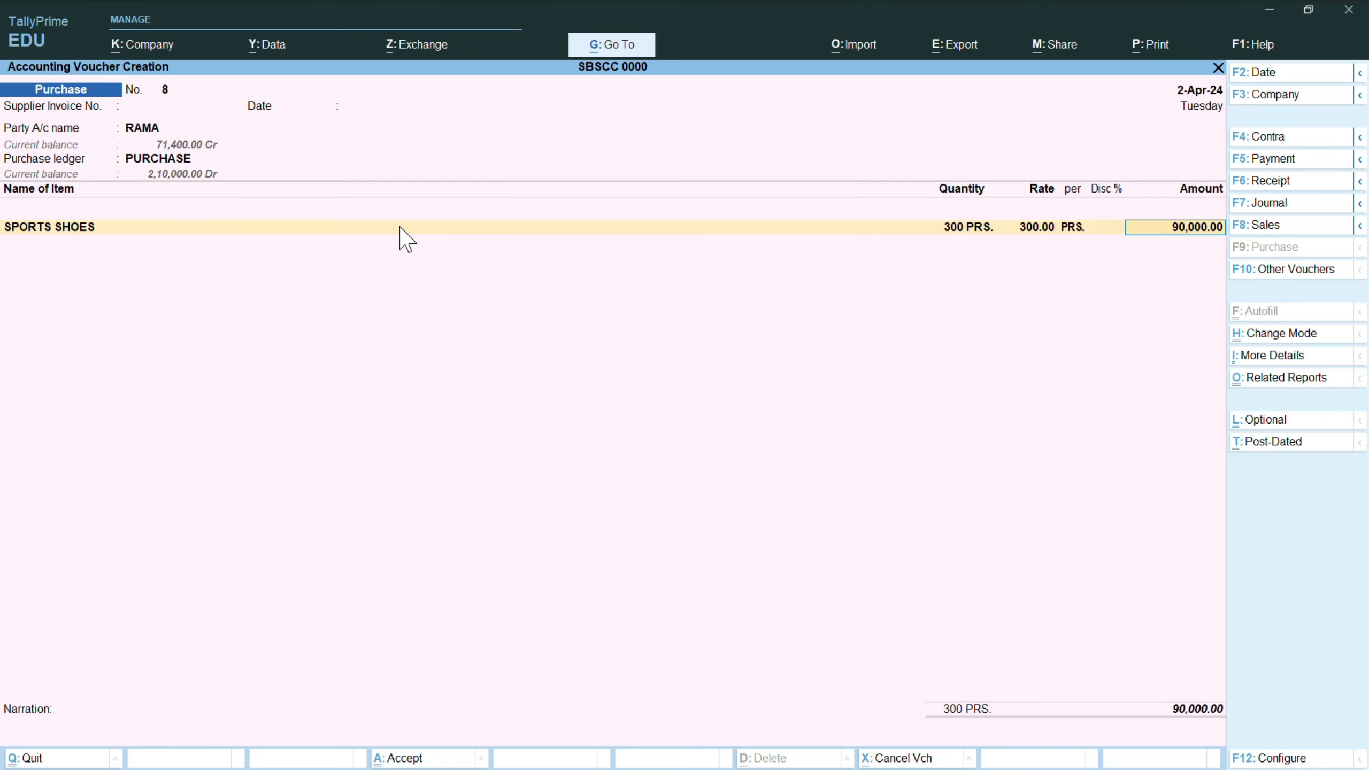
type("300000")
key("Return")
- End the entries and save the SPORTS SHOES purchase voucher without a narration
key("Return")
key("Return")
key("Return")
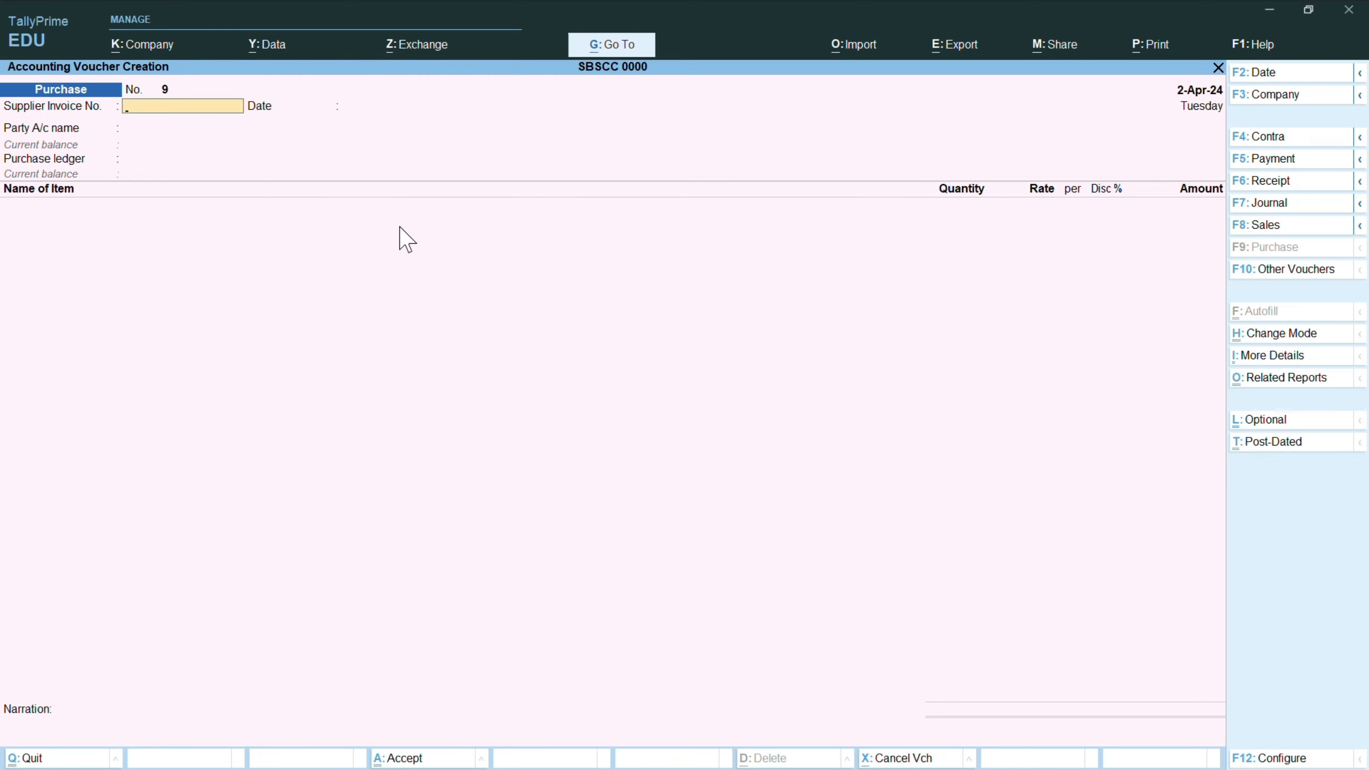
- Start a sales voucher for the customer account listed after Sales, keeping the default dispatch and party details and the Sales ledger
key("super")
key("super")
key("F8")
type("Sa")
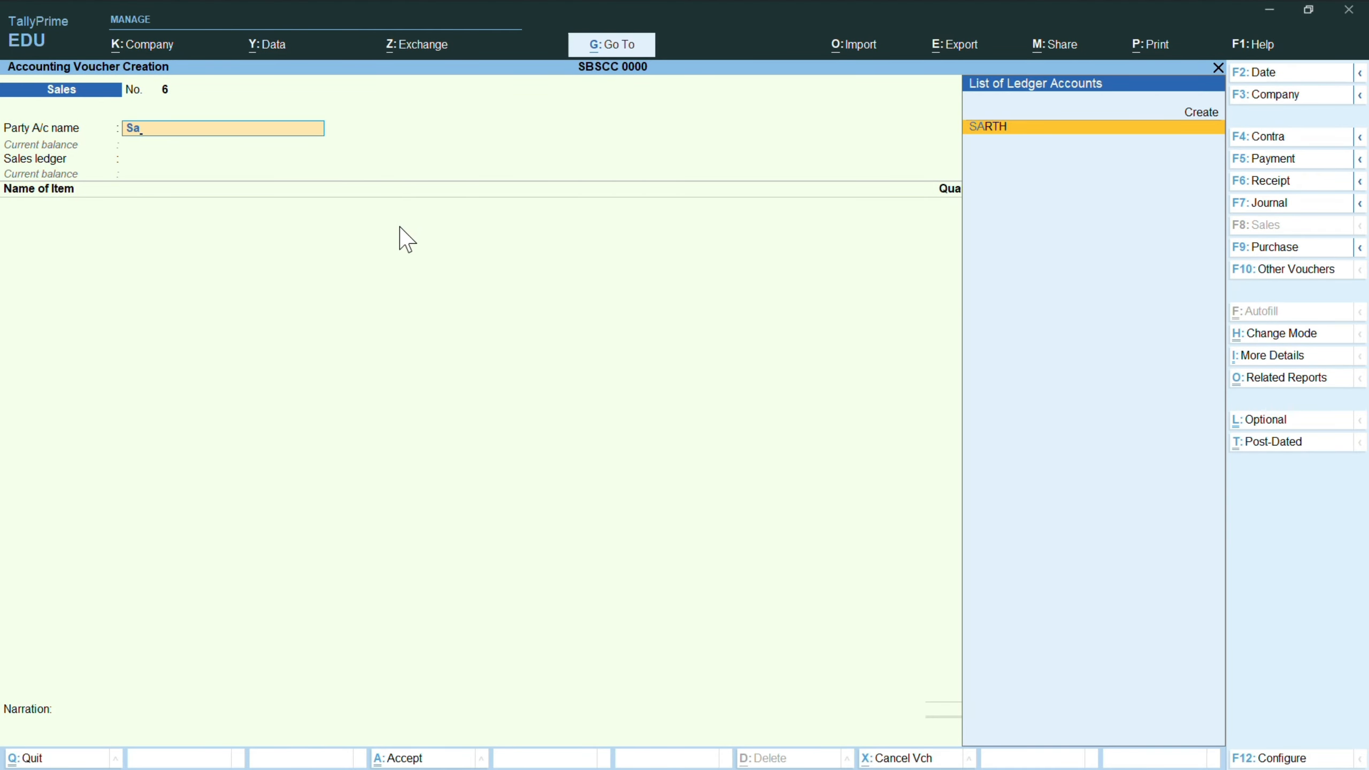
key("Return")
key("Return")
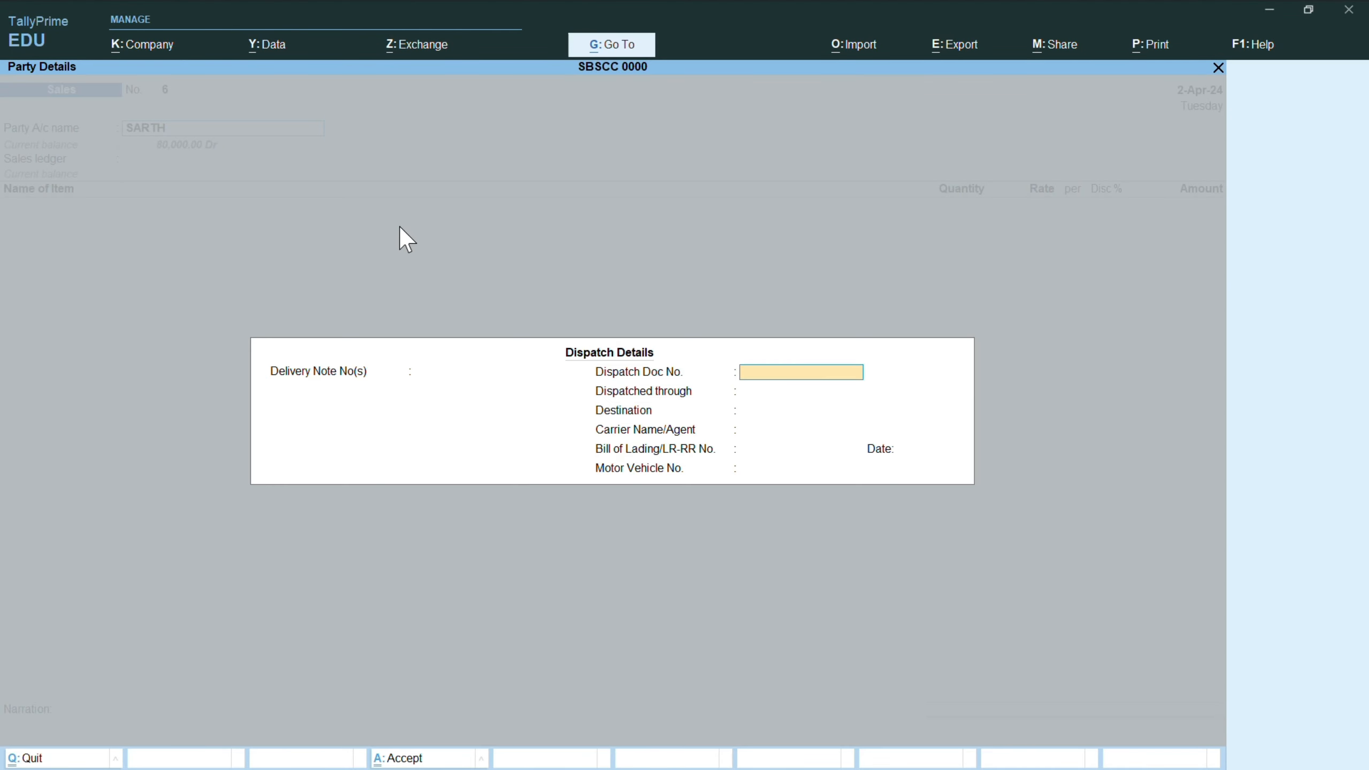
key("Return")
key("Return")
key("Return")
key("Return")
key("Return")
key("Return")
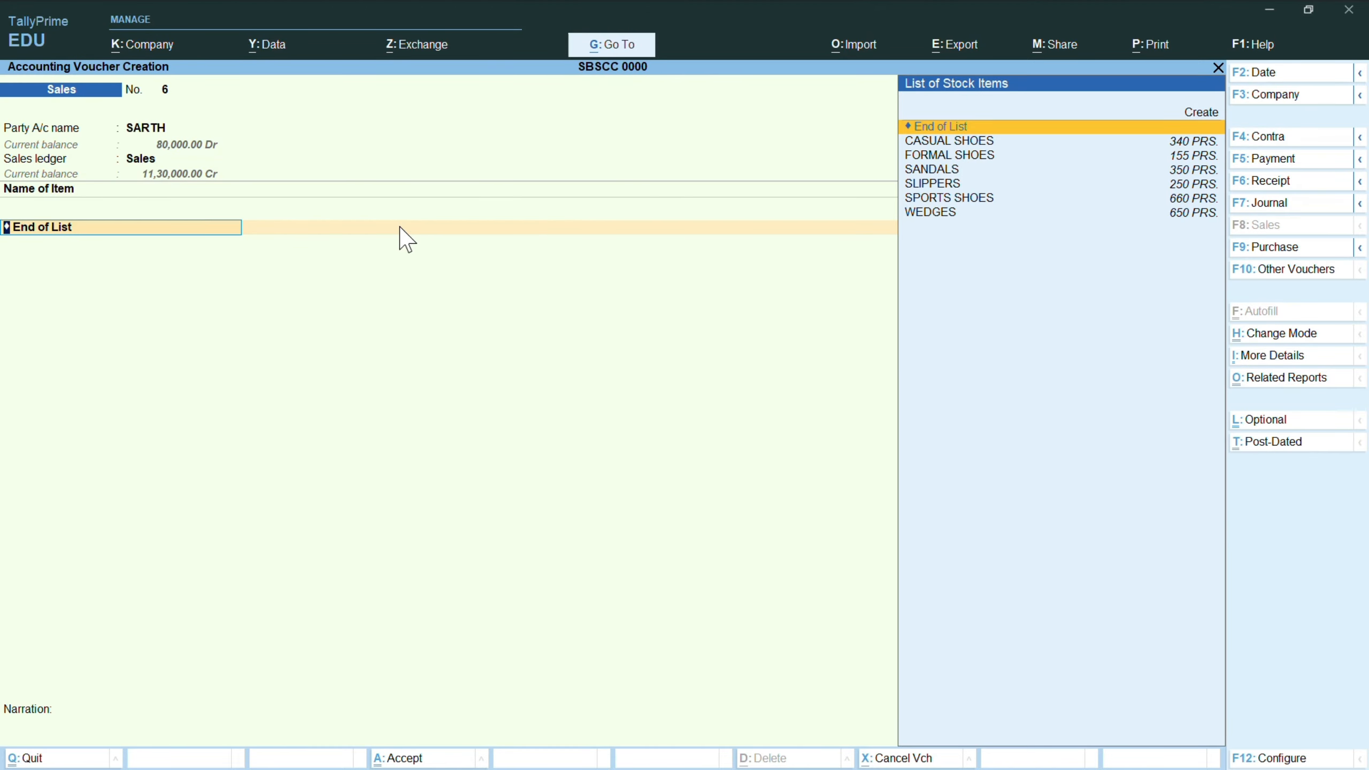
- Enter CASUAL SHOES in the sales voucher with a quantity of 150 PRS and a rate of 3000
type("Ca")
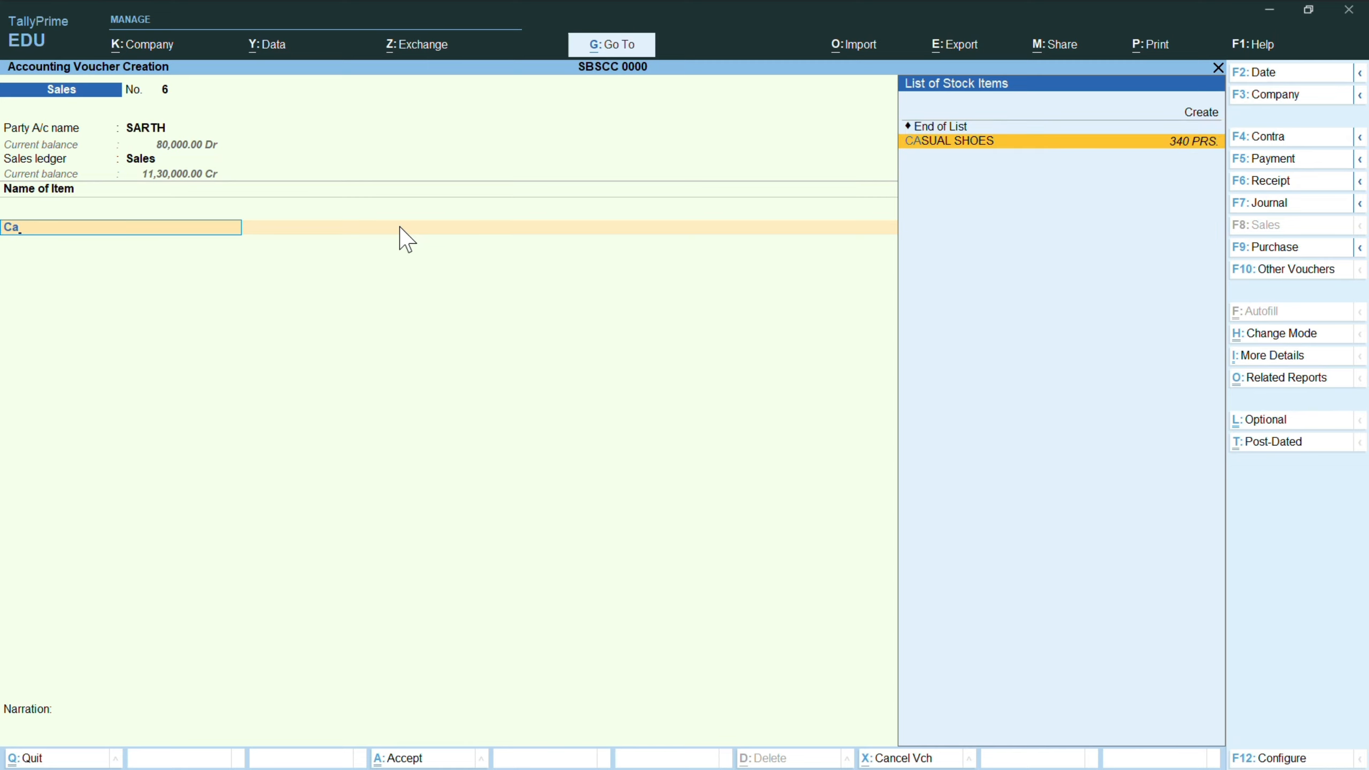
key("Return")
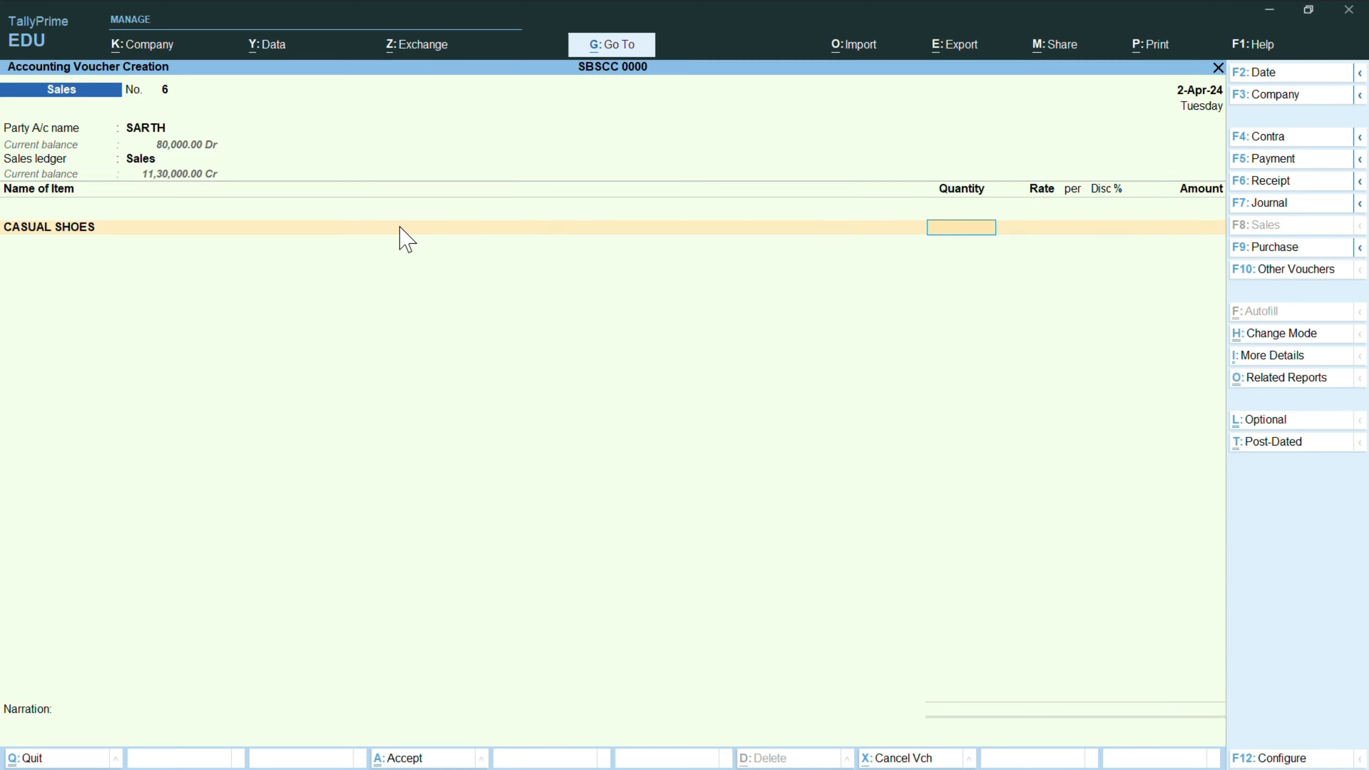
type("150")
key("Return")
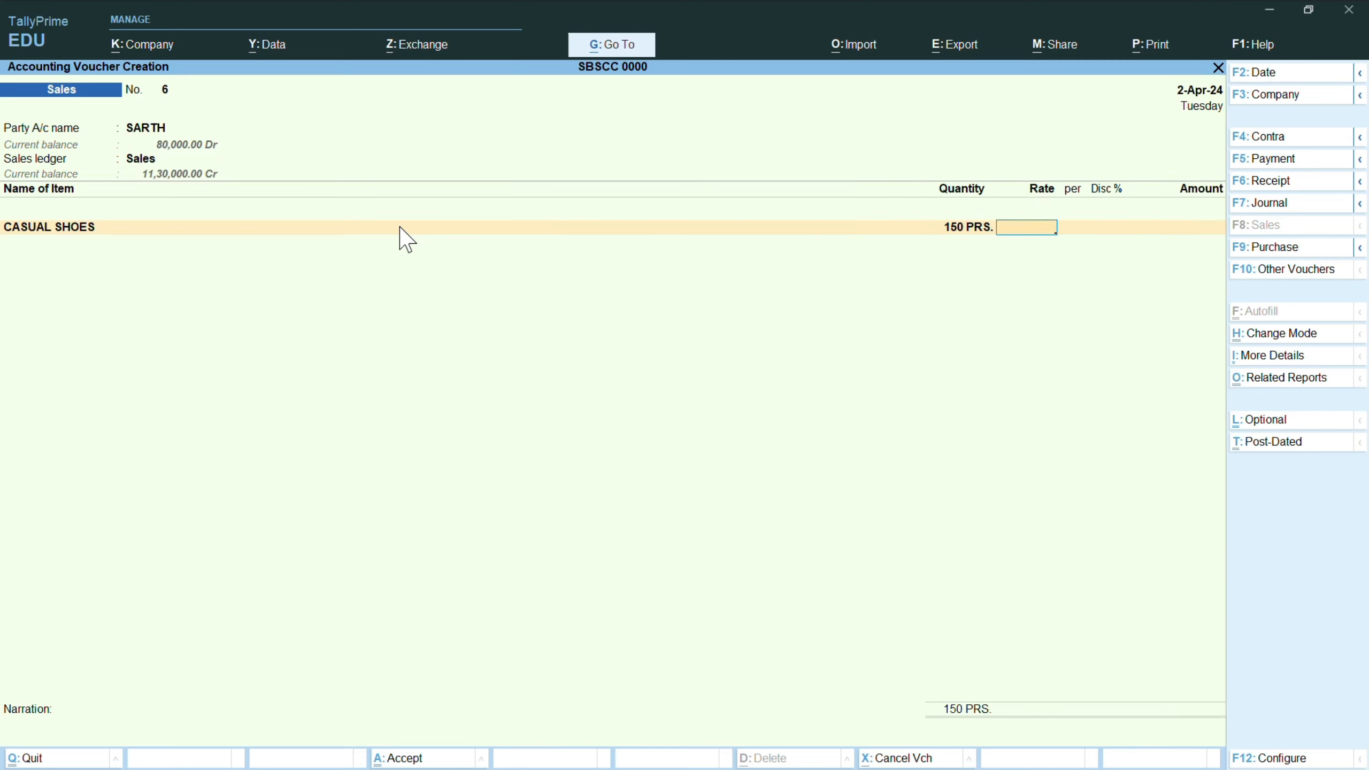
type("3000")
- Check the invoice discount column option in the company features, leaving the settings as they are
key("F11")
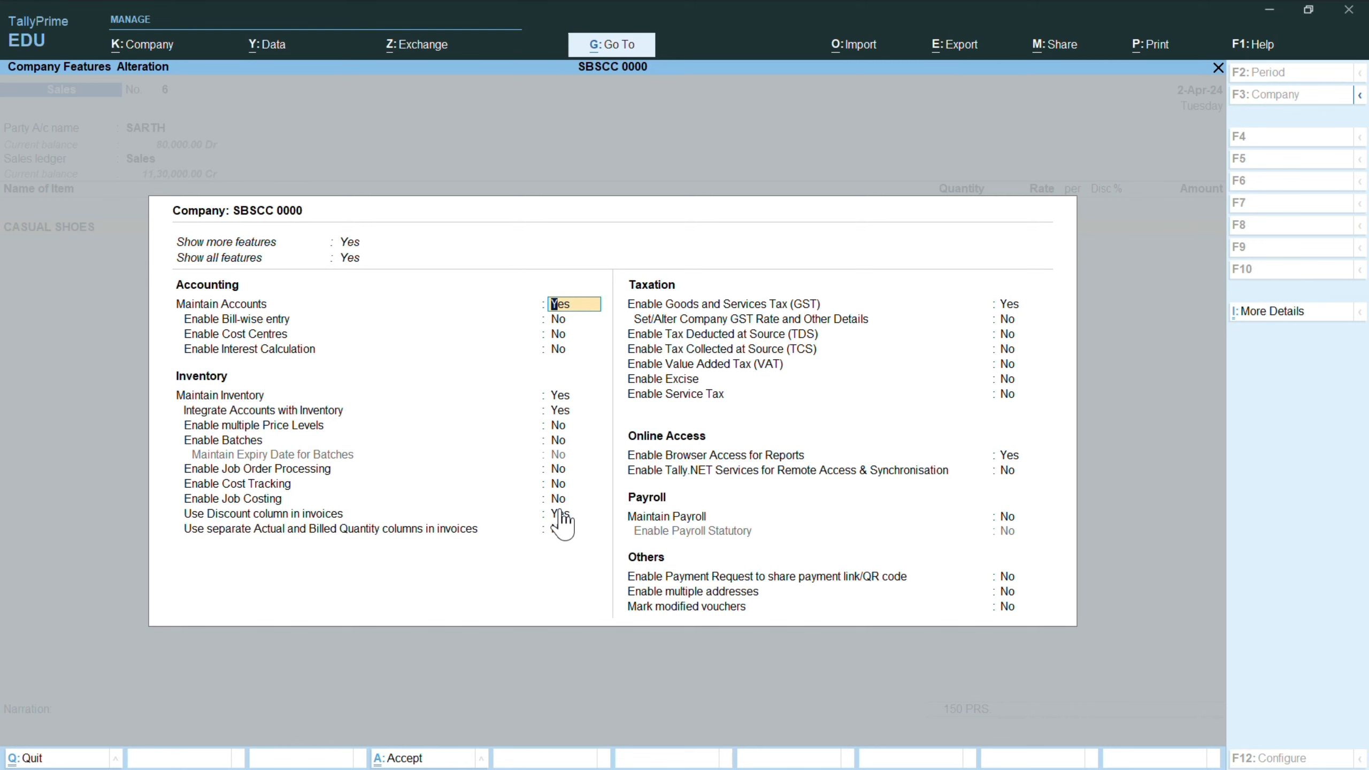
key("Escape")
key("y")
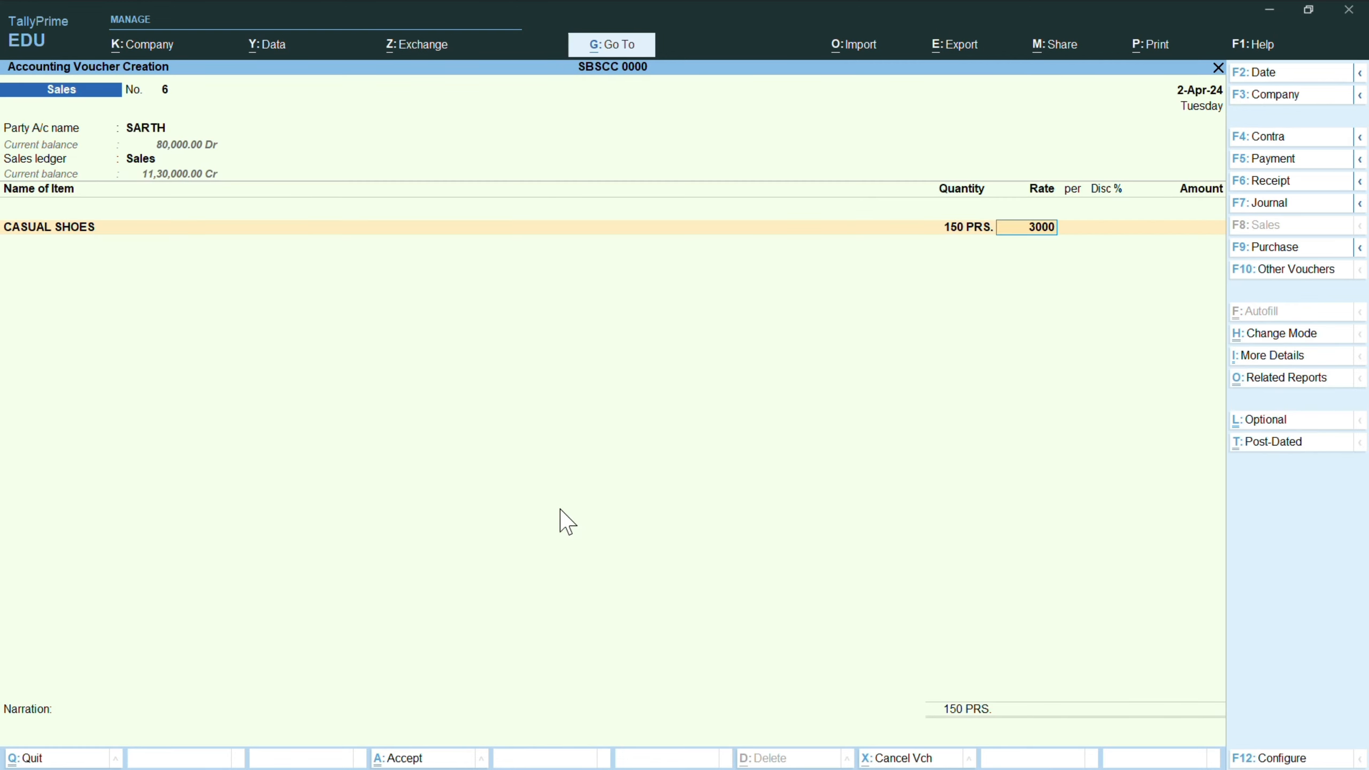
- Accept the CASUAL SHOES rate per PRS and apply a 20% discount to the line
key("Return")
key("Return")
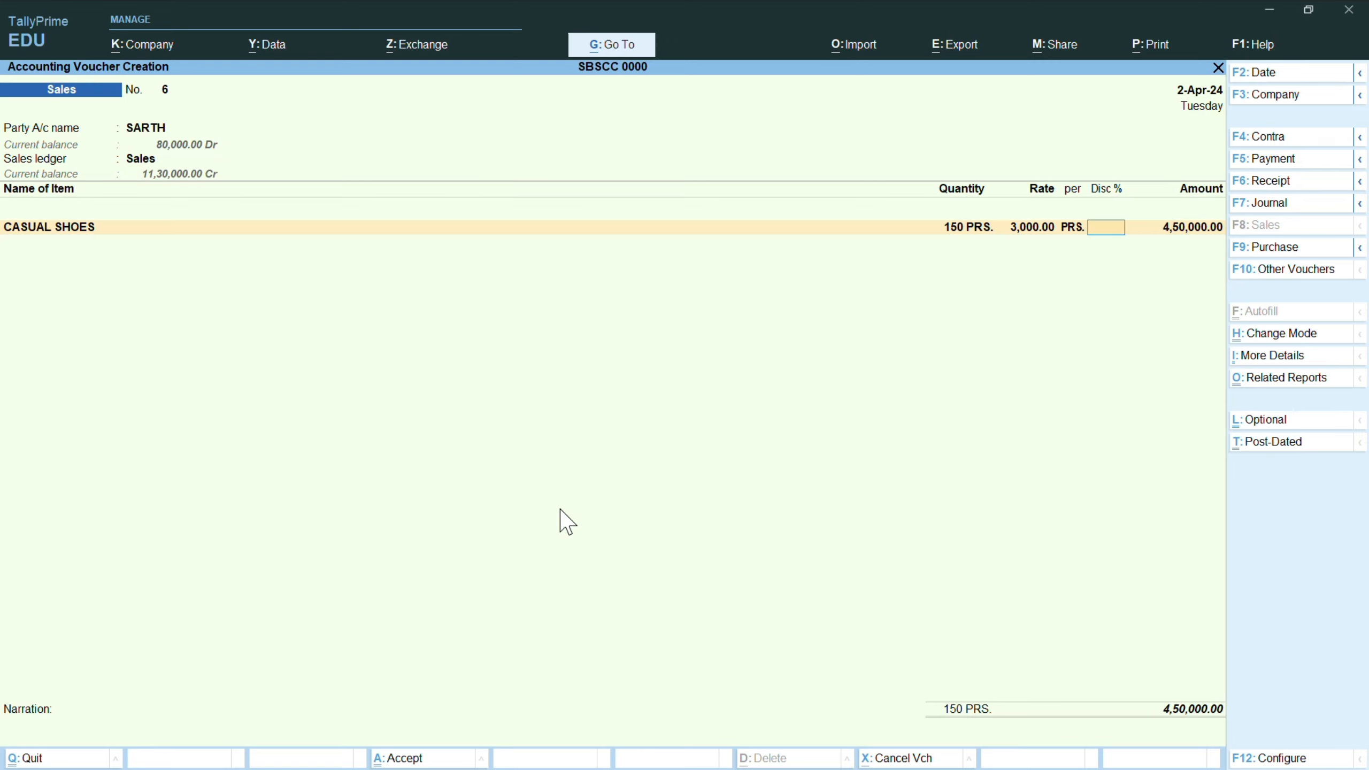
type("20")
key("Return")
key("Return")
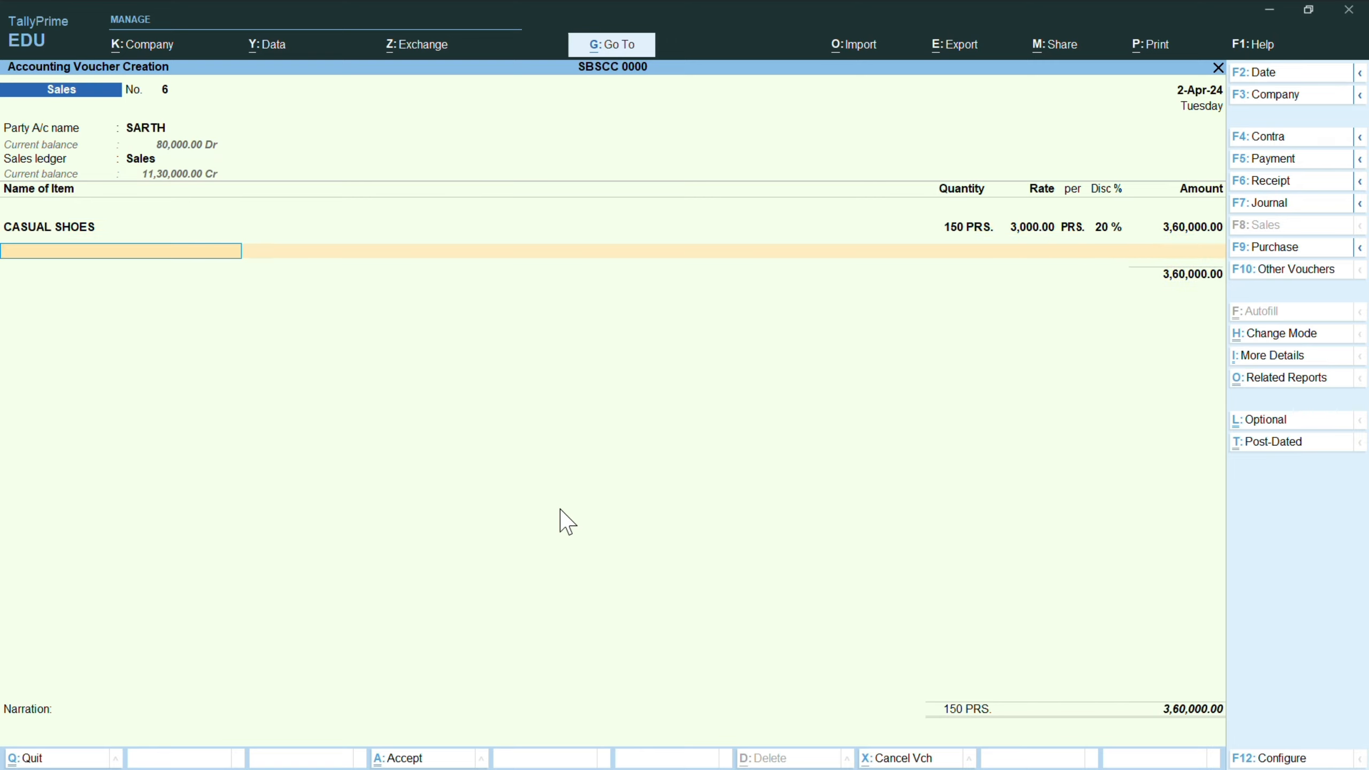
- End the item list and add the Output CGST and Output SGST ledgers to the sales voucher
key("Return")
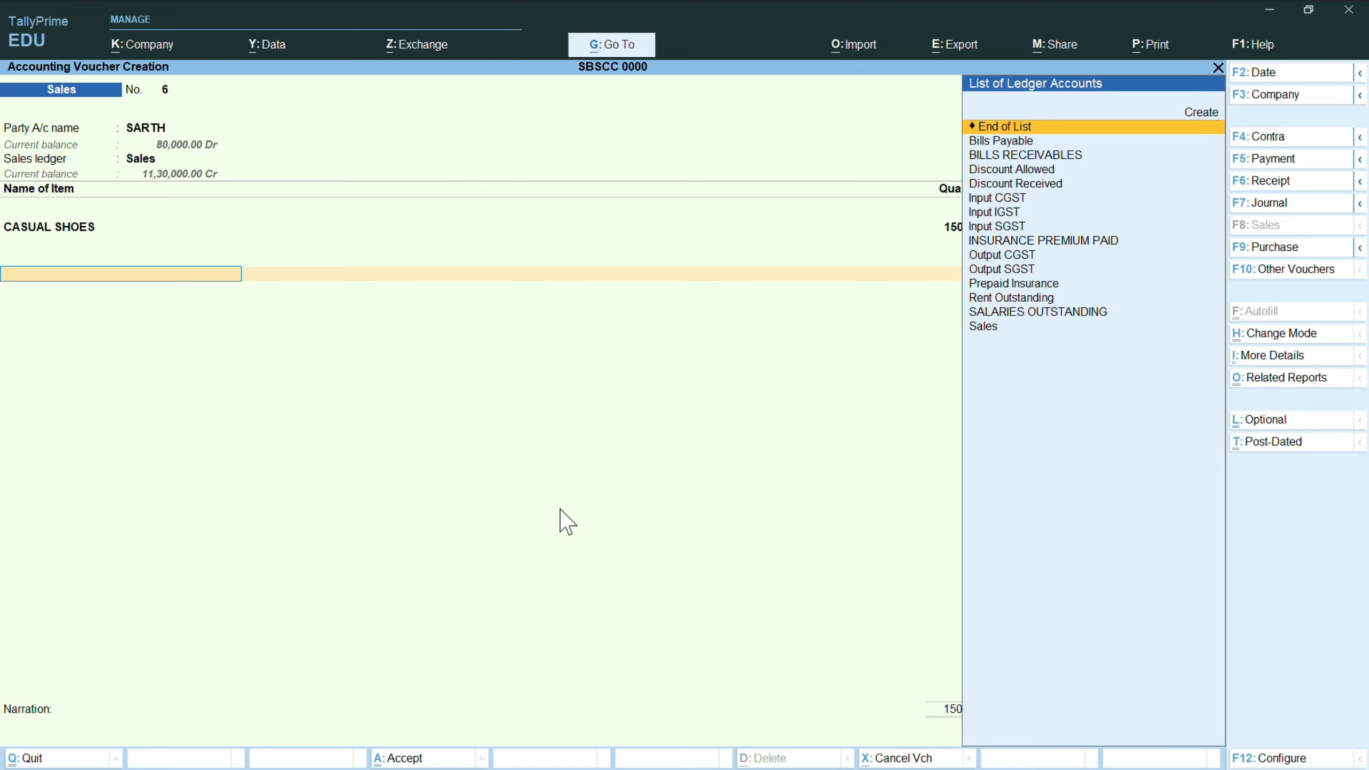
type("Out")
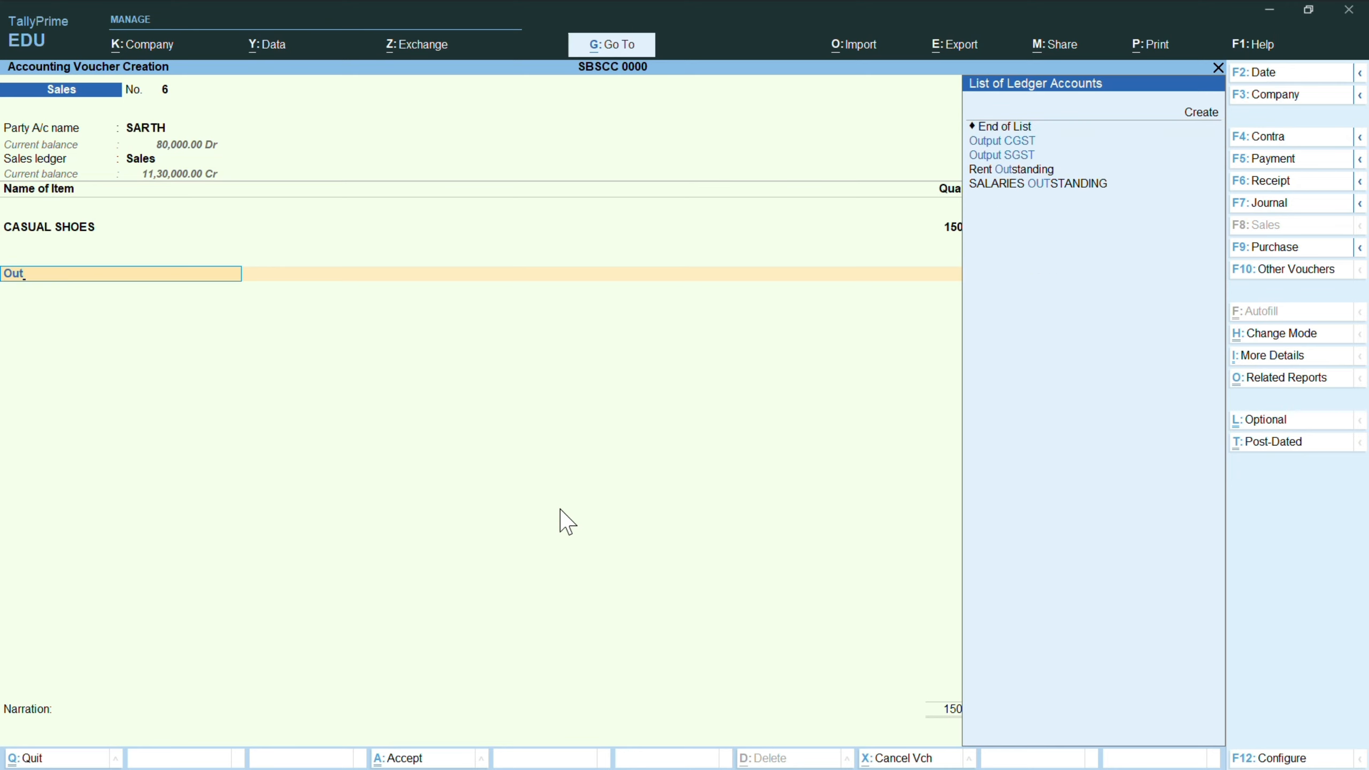
key("Down")
key("Return")
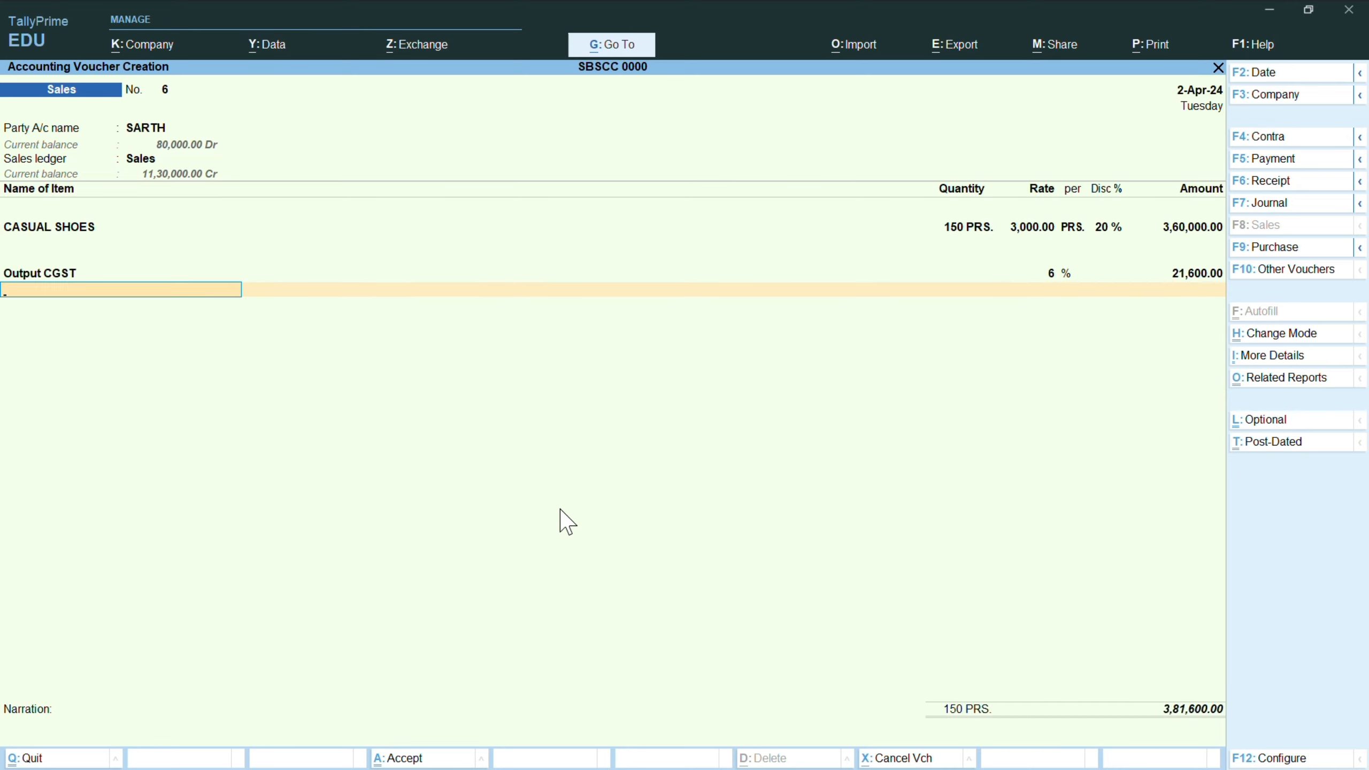
type("Ou")
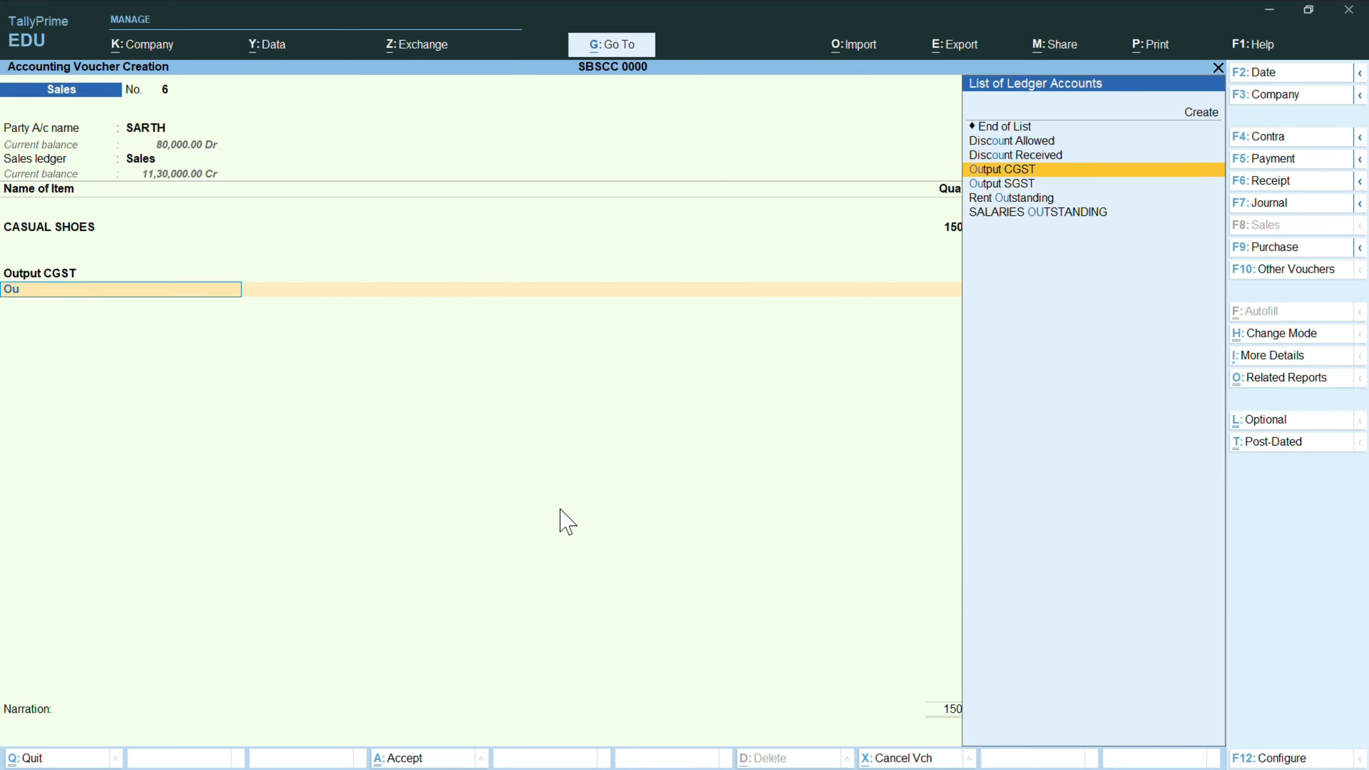
key("Up")
key("Down")
key("Down")
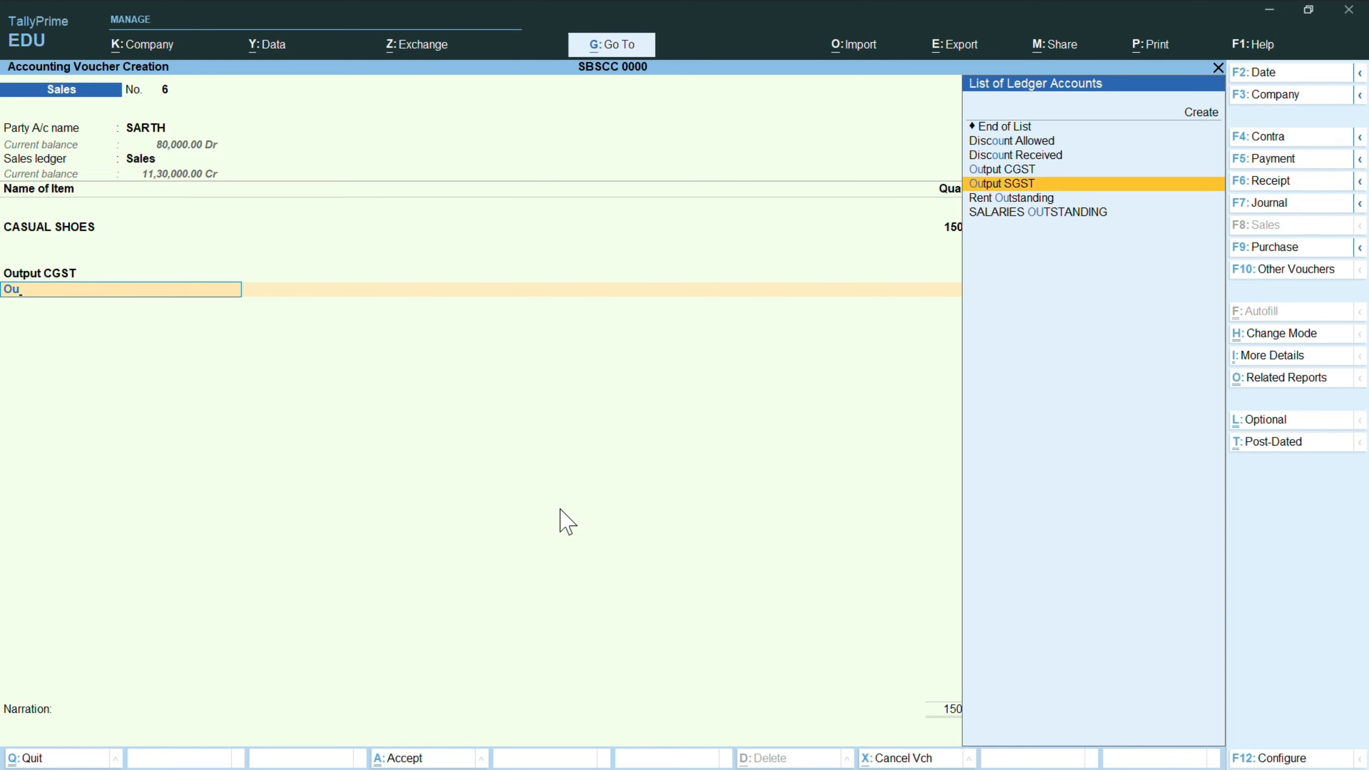
key("Return")
- End the ledger entries and save the CASUAL SHOES sales voucher without a narration
key("Return")
key("Return")
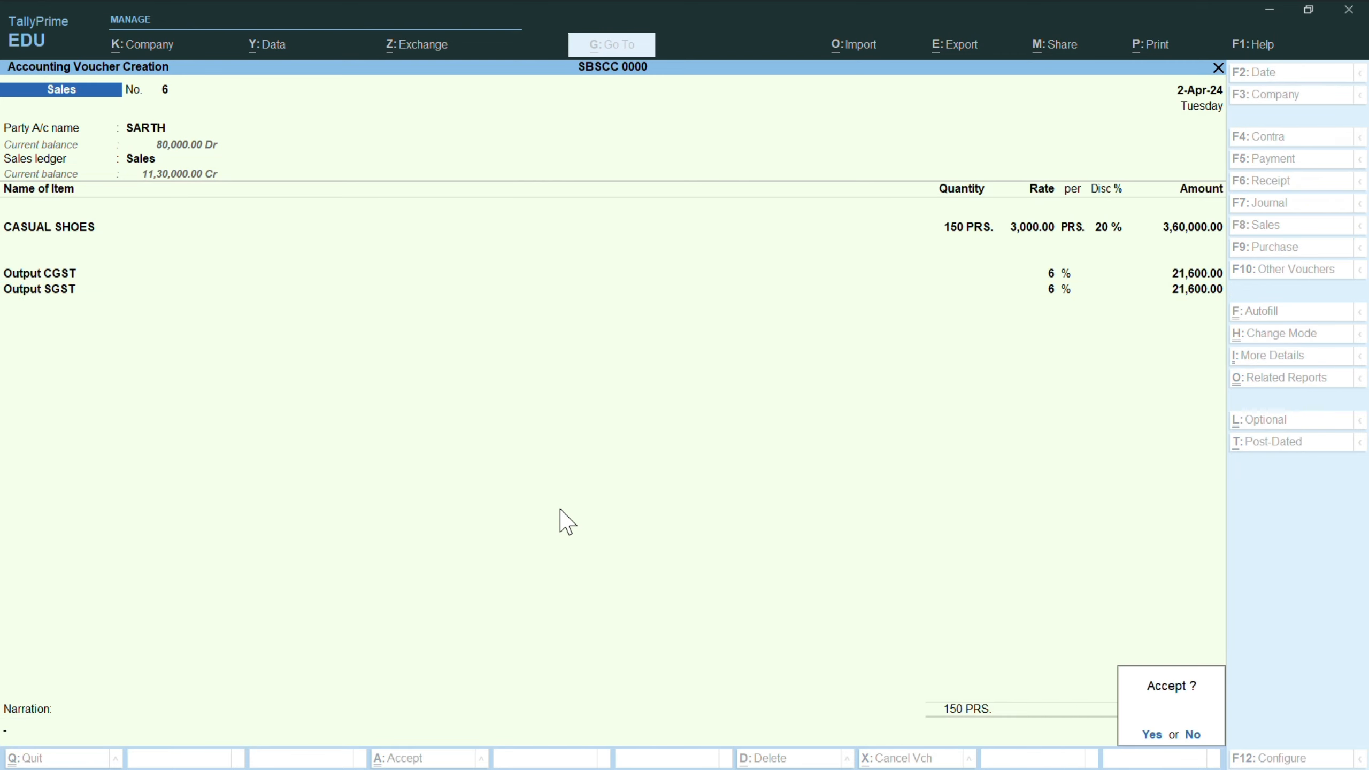
key("Return")
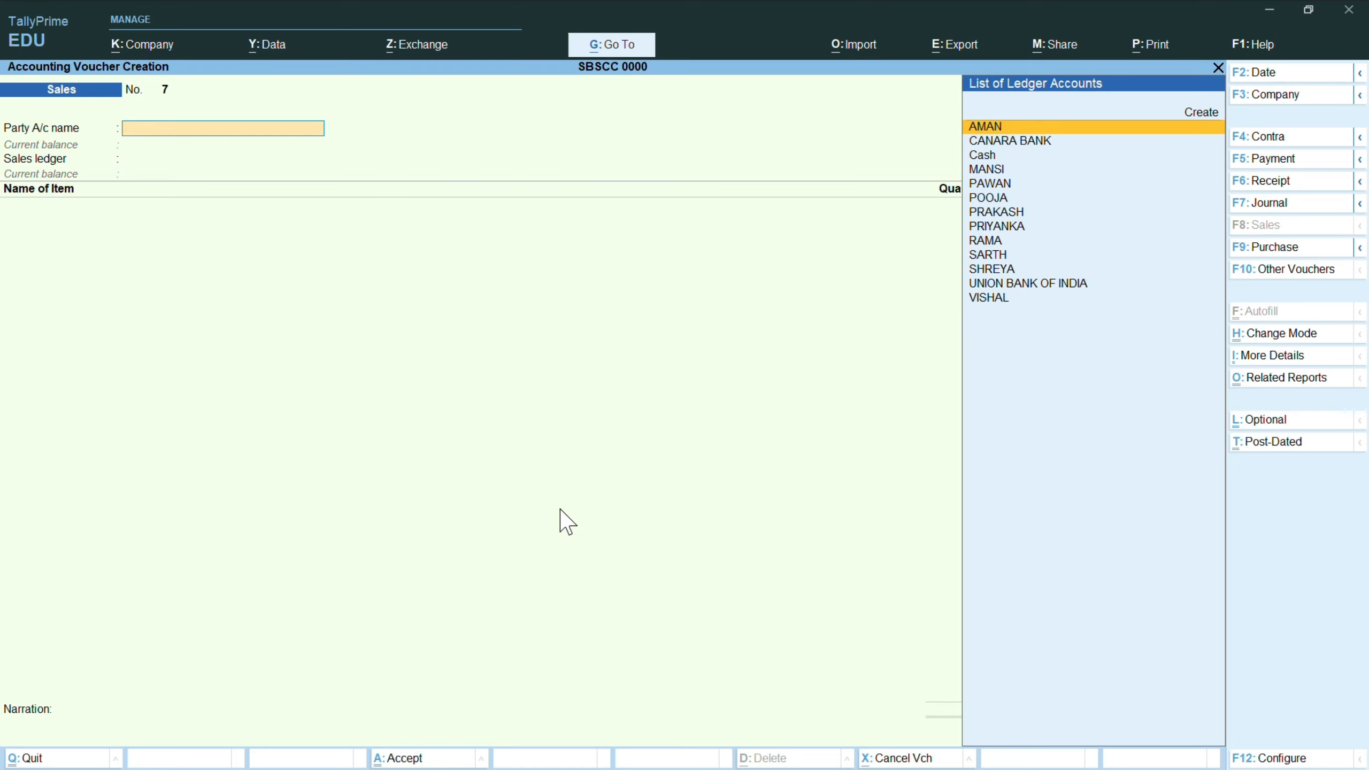
- Start a payment voucher and debit the supplier account listed after PURCHASE with 50,000
key("F5")
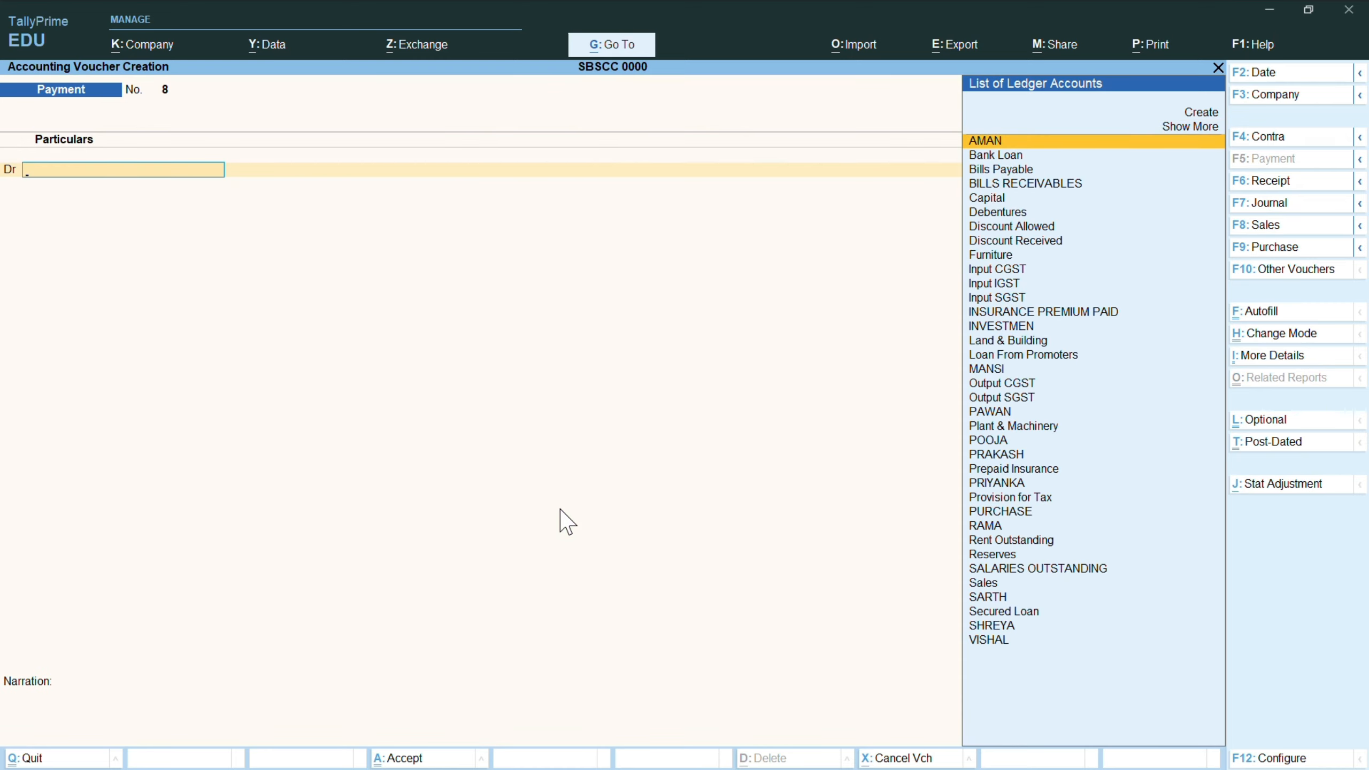
type("ram")
key("Return")
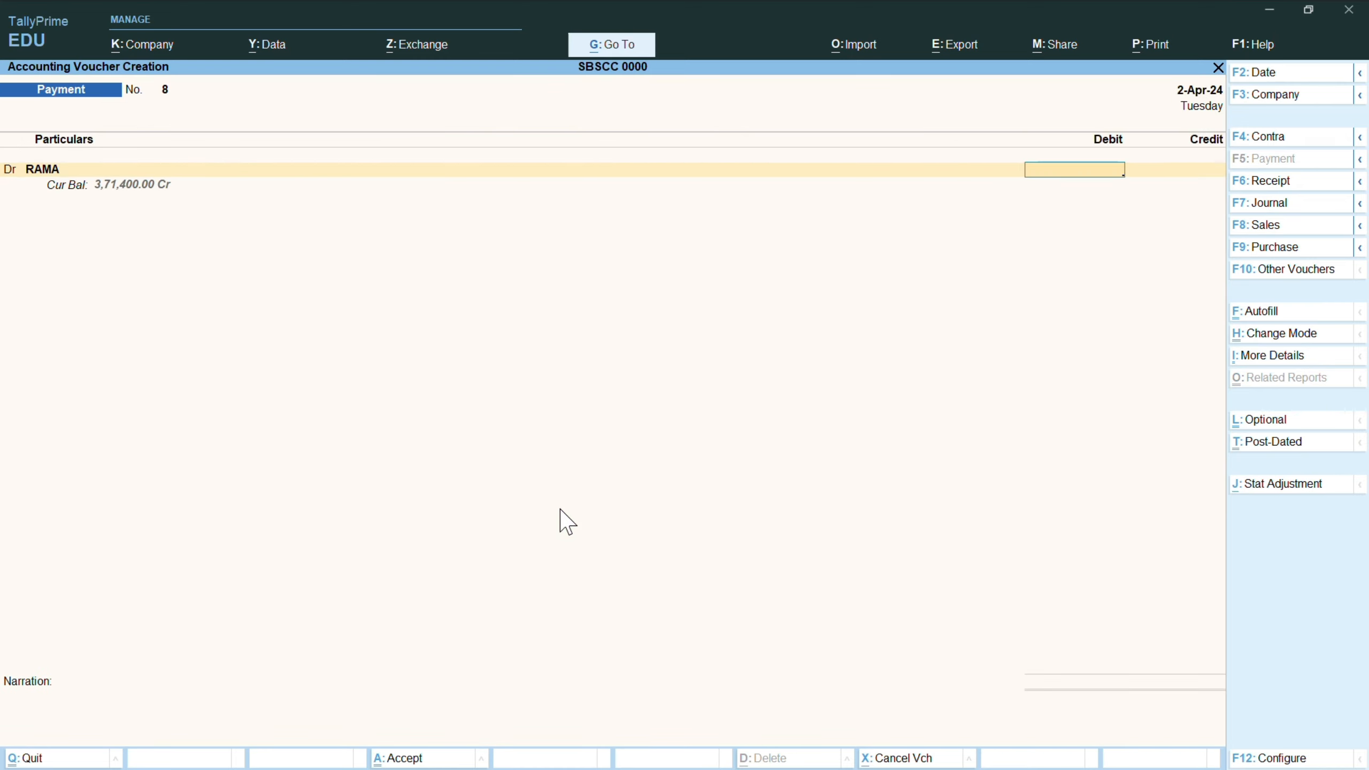
type("50000")
key("Return")
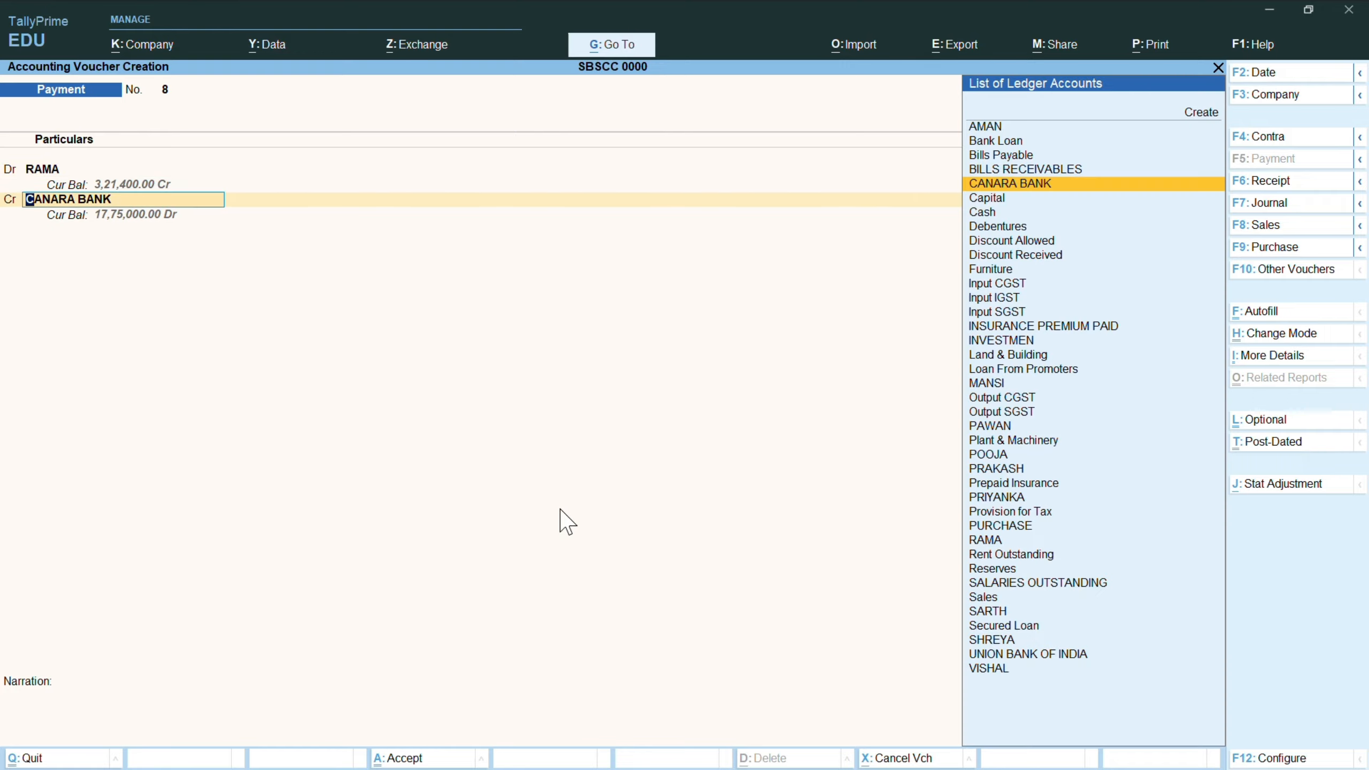
- Credit CANARA BANK with 50,000, keep the default cheque allocation, and save the payment voucher without a narration
key("Return")
key("Return")
key("Return")
key("Return")
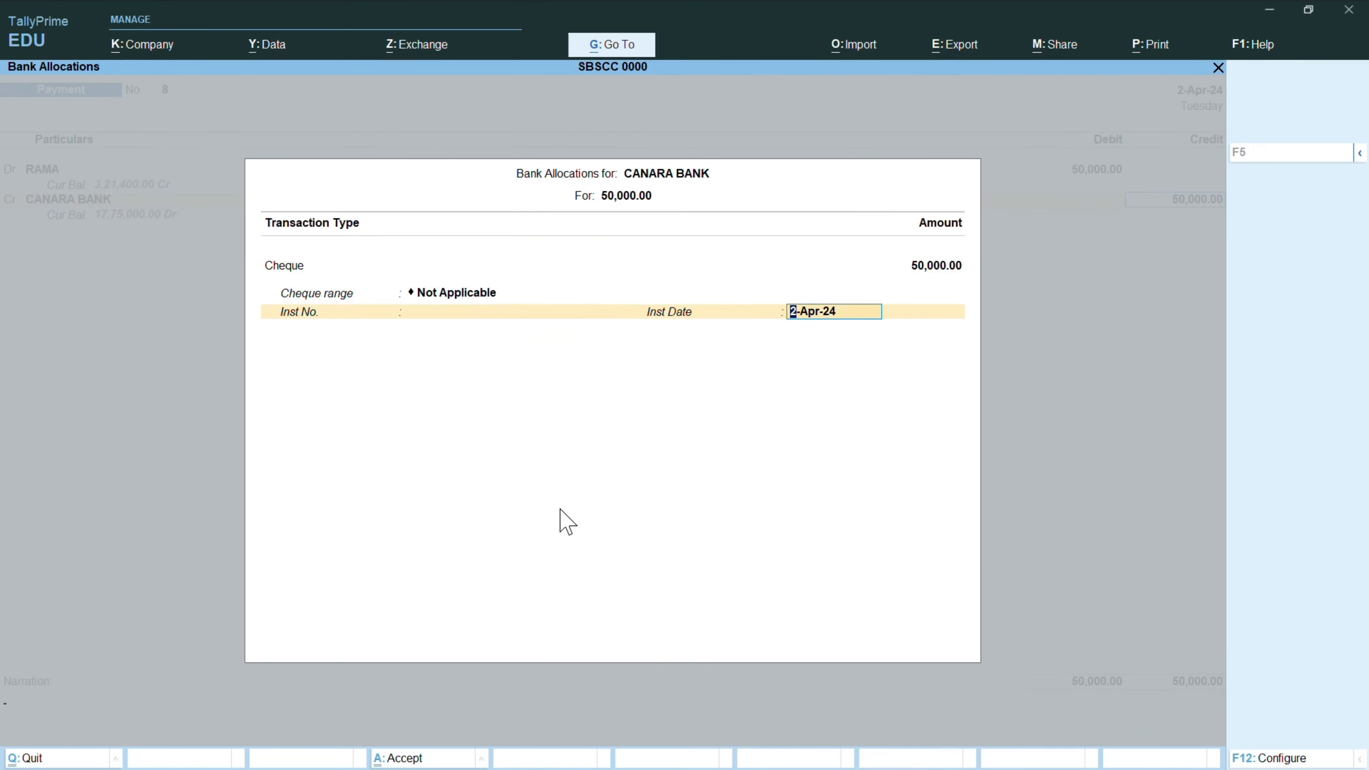
key("Return")
key("Return")
key("Return")
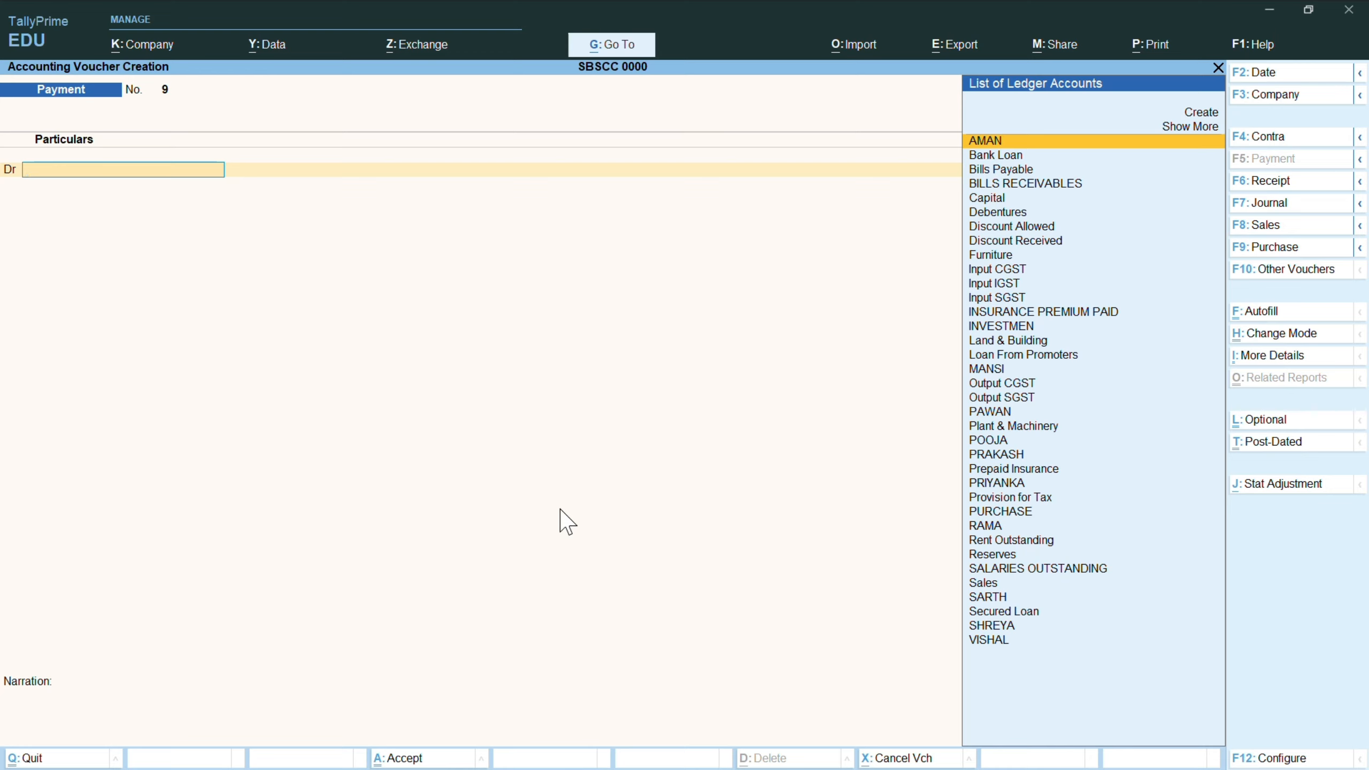
- Debit INSURANCE PREMIUM PAID with 8,000 in the new payment voucher
type("Ins")
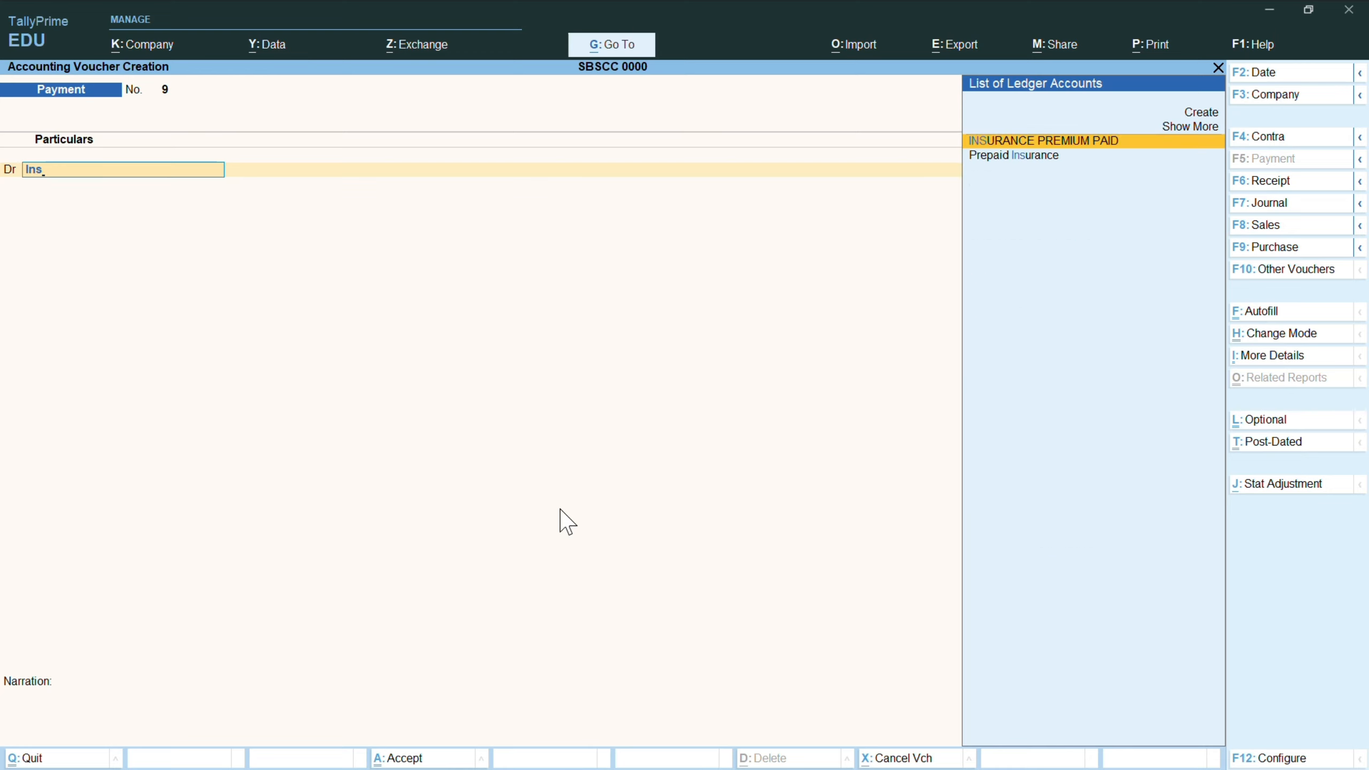
key("Return")
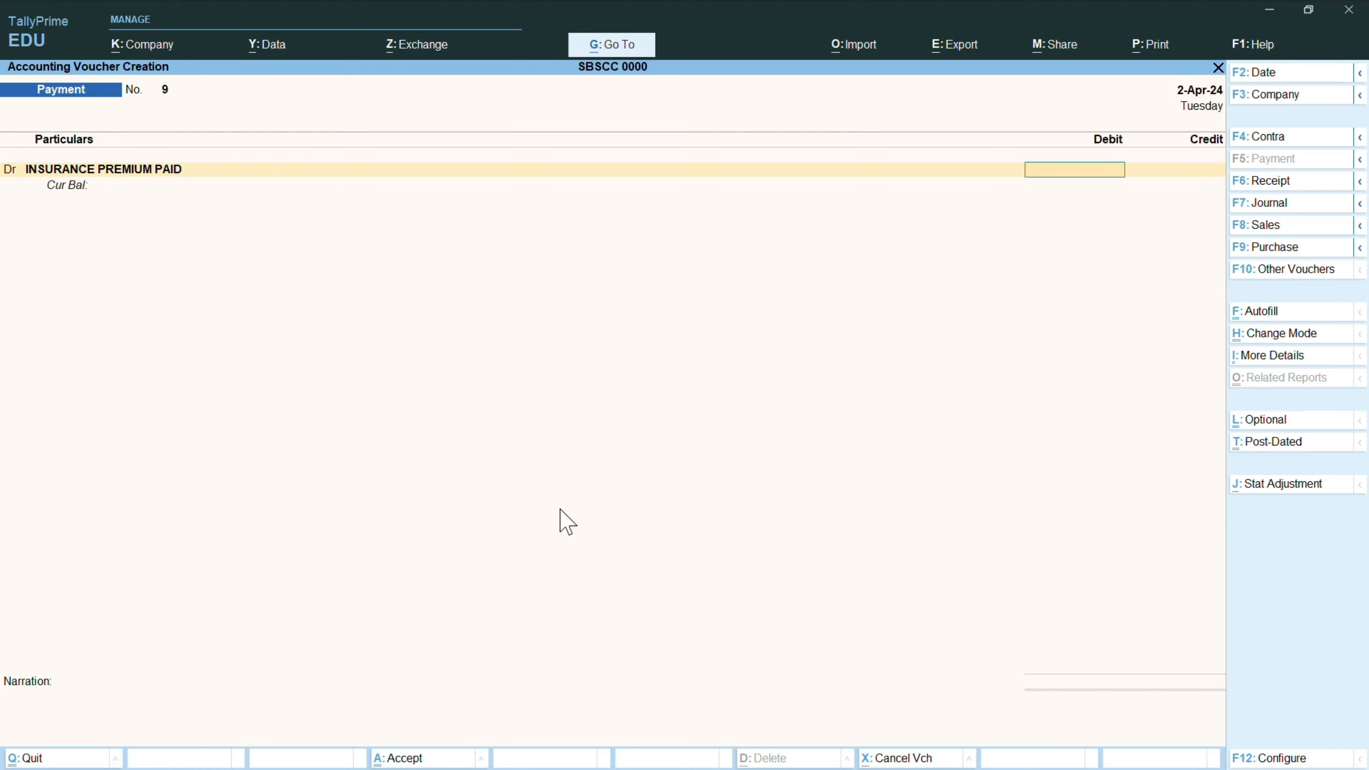
type("80000")
key("BackSpace")
key("Return")
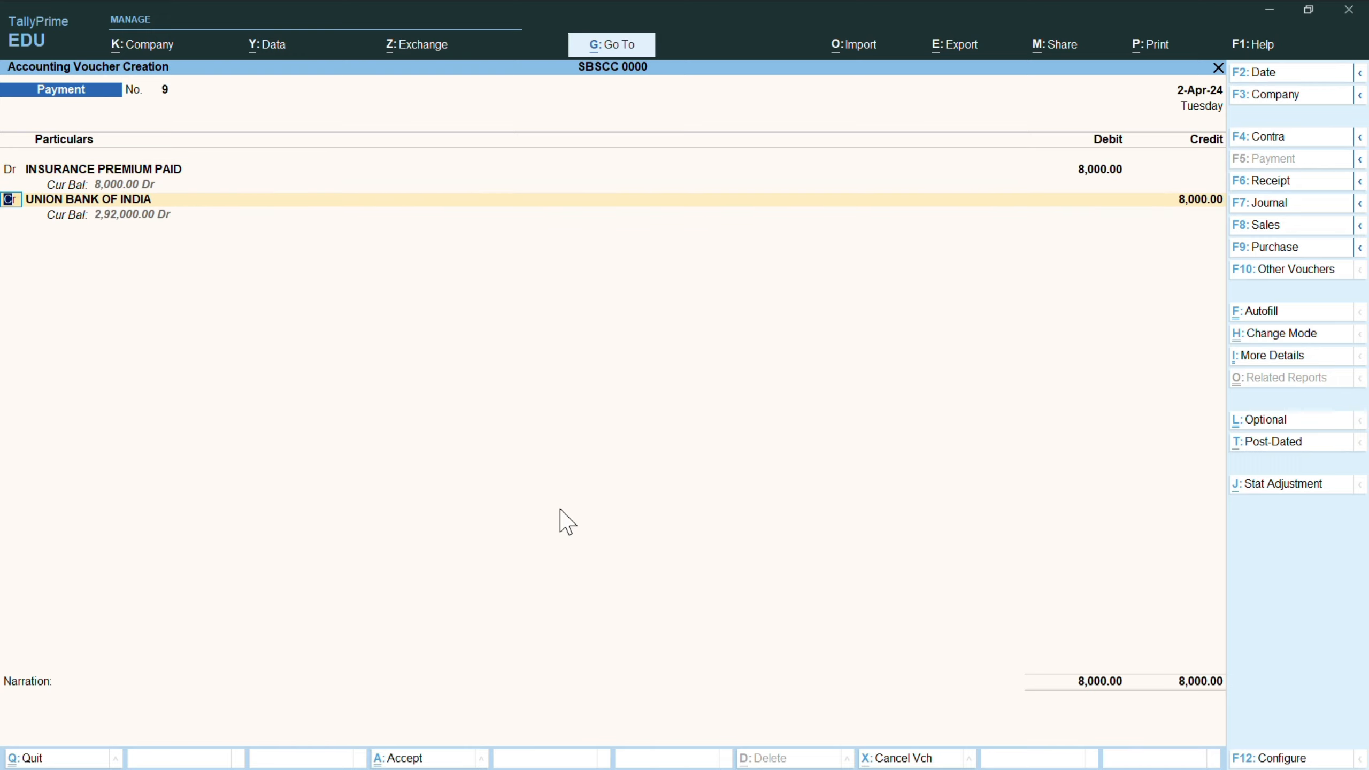
- Credit UNION BANK OF INDIA with 8,000, keep the default cheque allocation, and save the insurance payment voucher
key("Return")
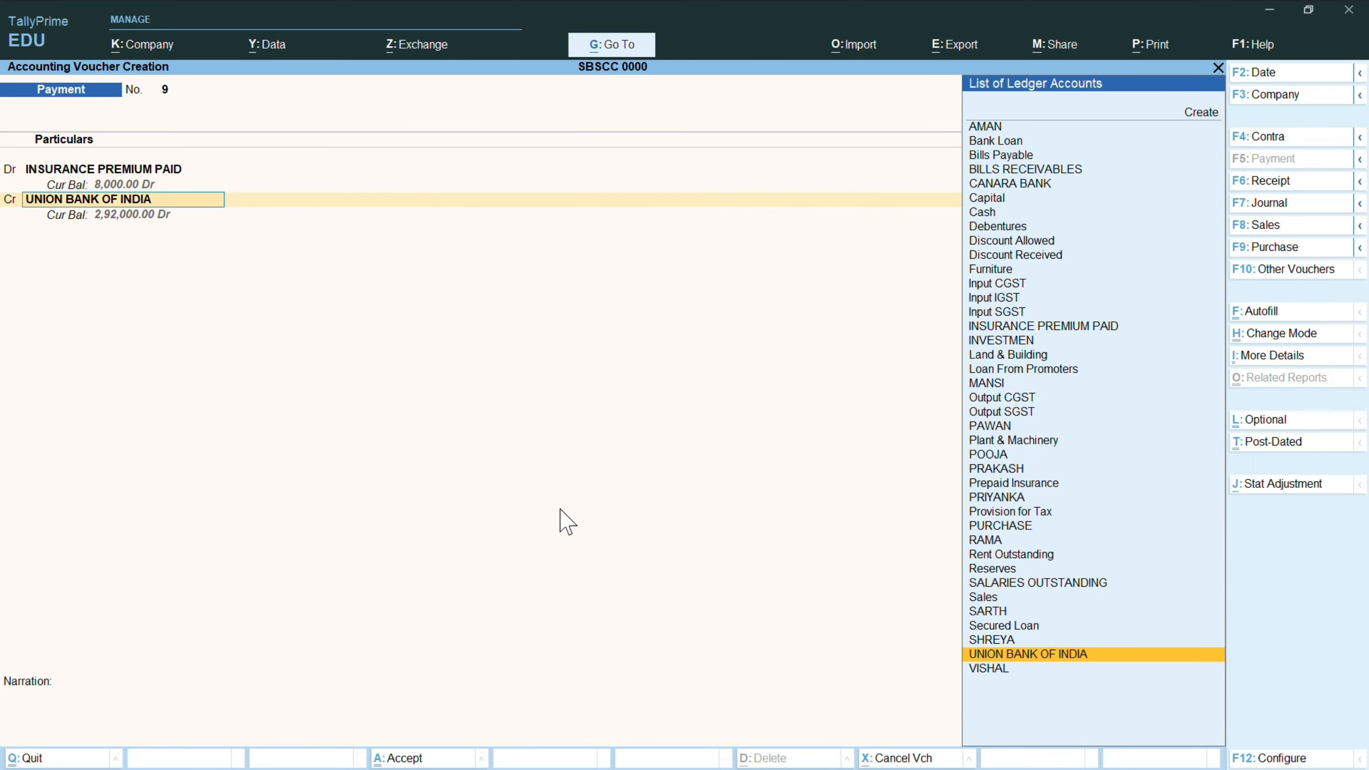
key("Return")
key("Return")
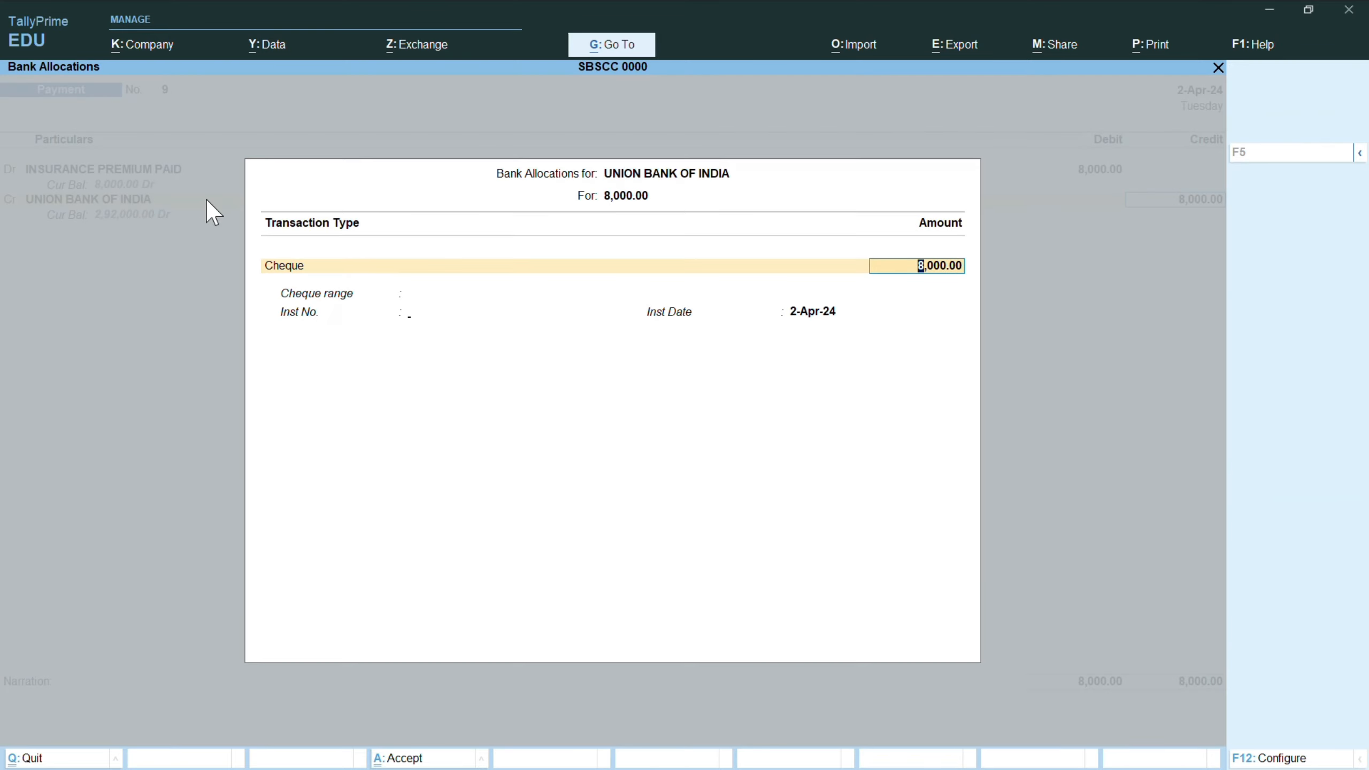
key("Return")
key("Return")
key("Return")
key("Return")
key("Return")
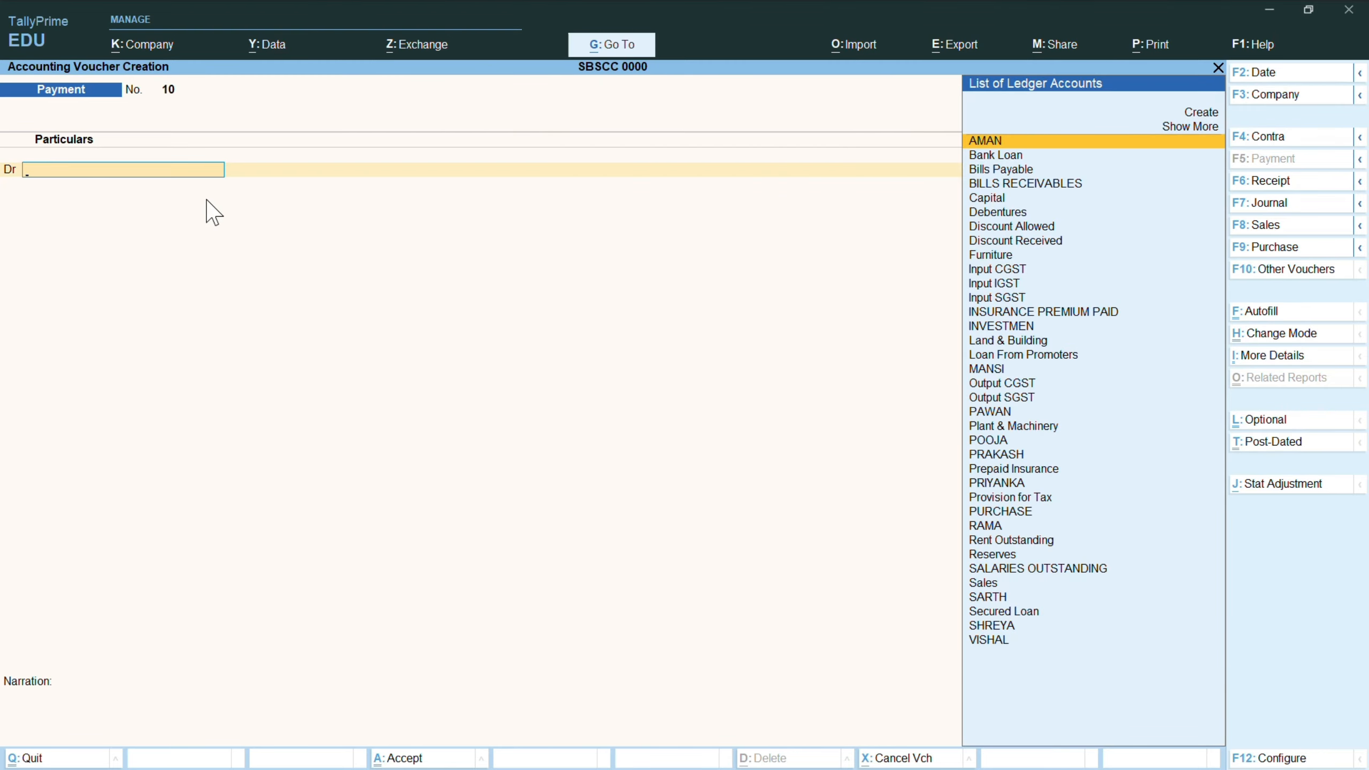
- Start a journal voucher and debit INSURANCE PREMIUM PAID with 7,800
key("F7")
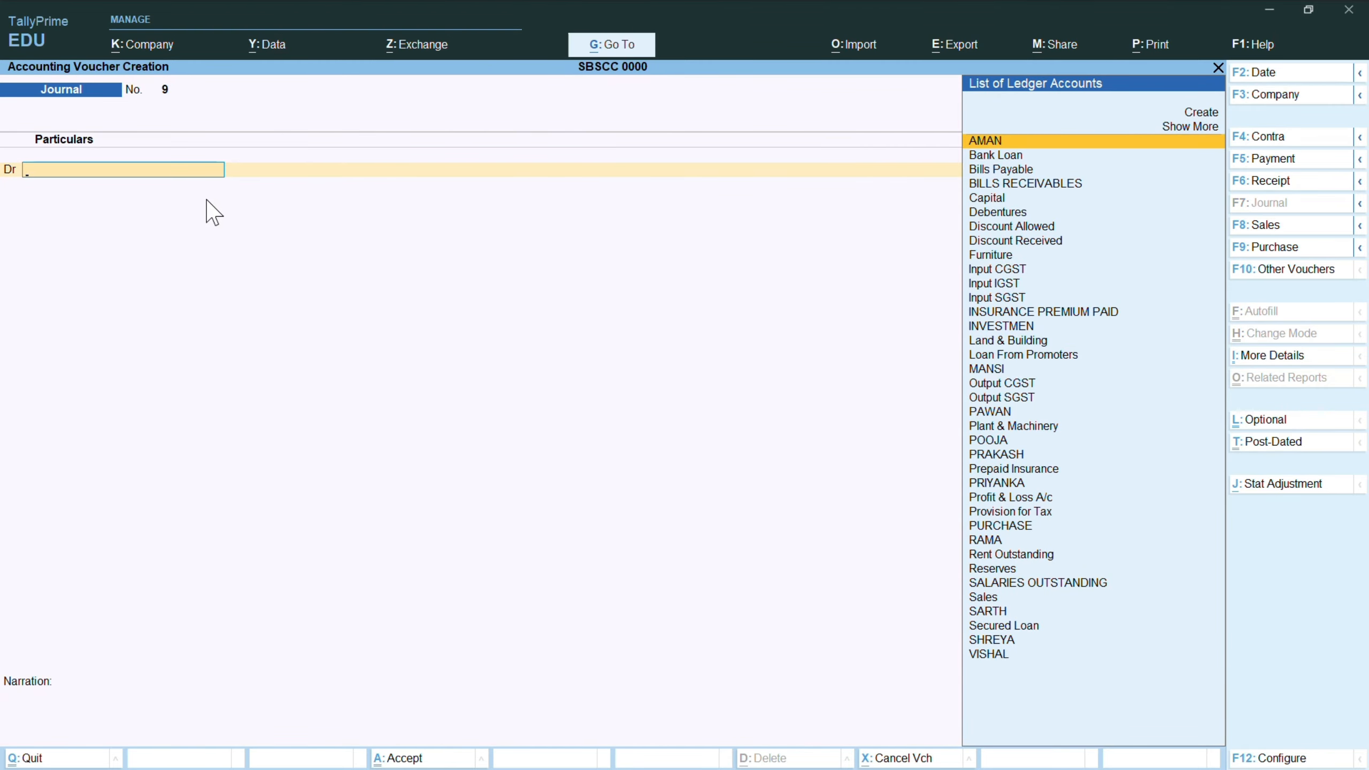
type("inp")
key("BackSpace")
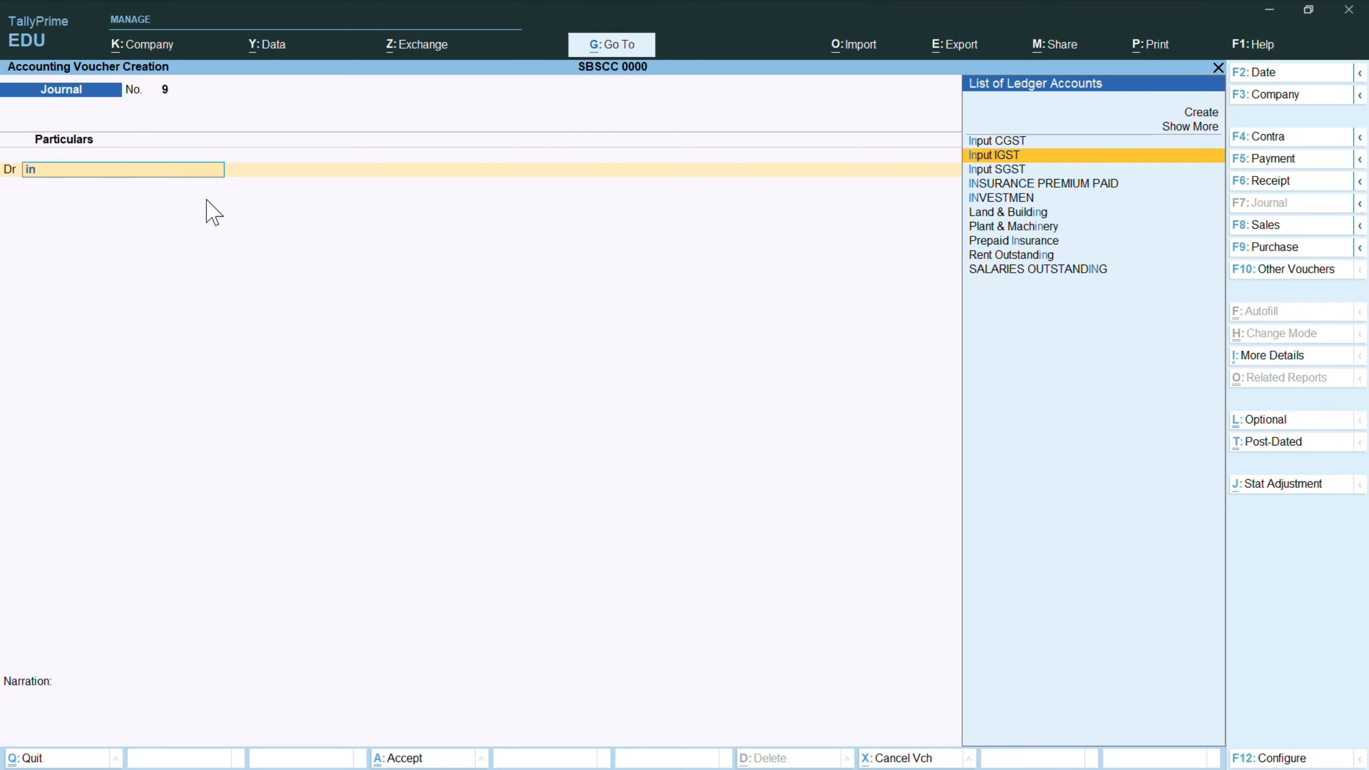
key("Down")
key("Down")
key("Return")
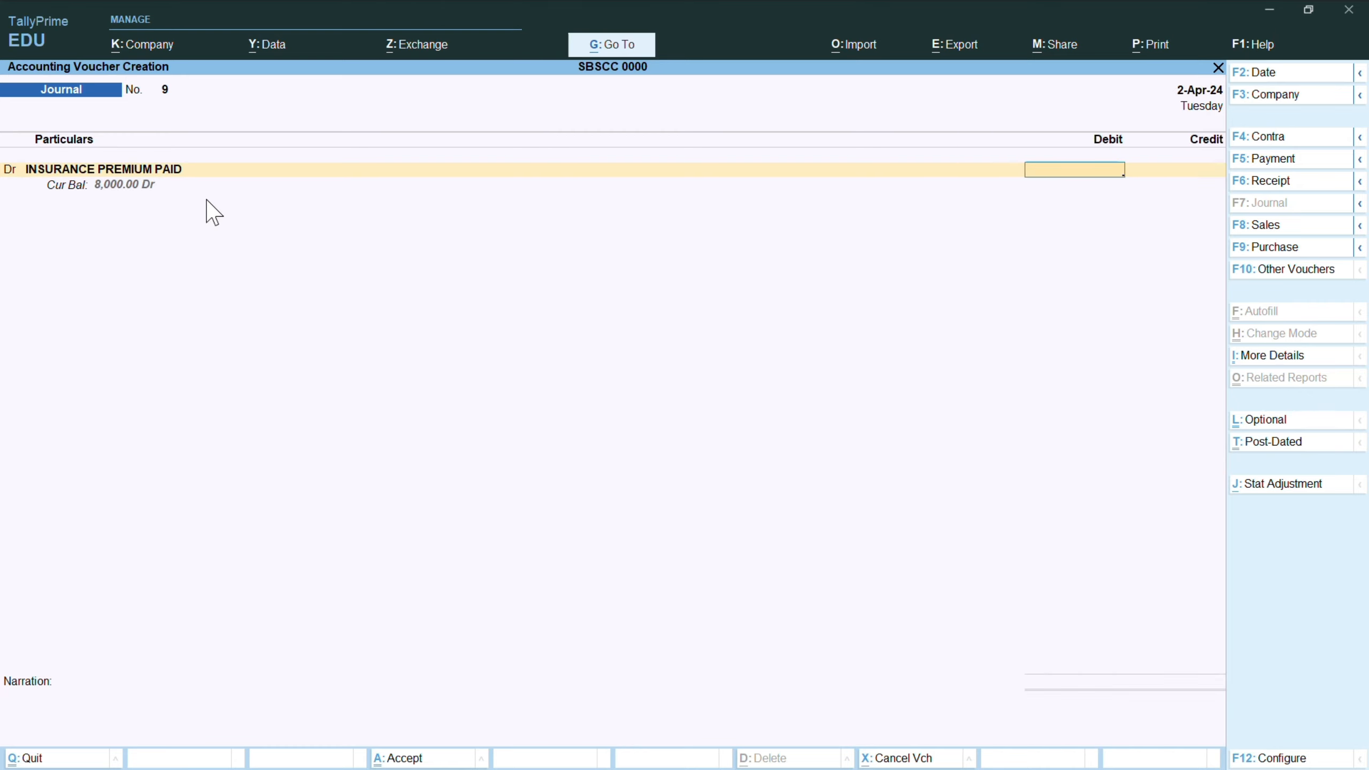
type("7800")
key("Return")
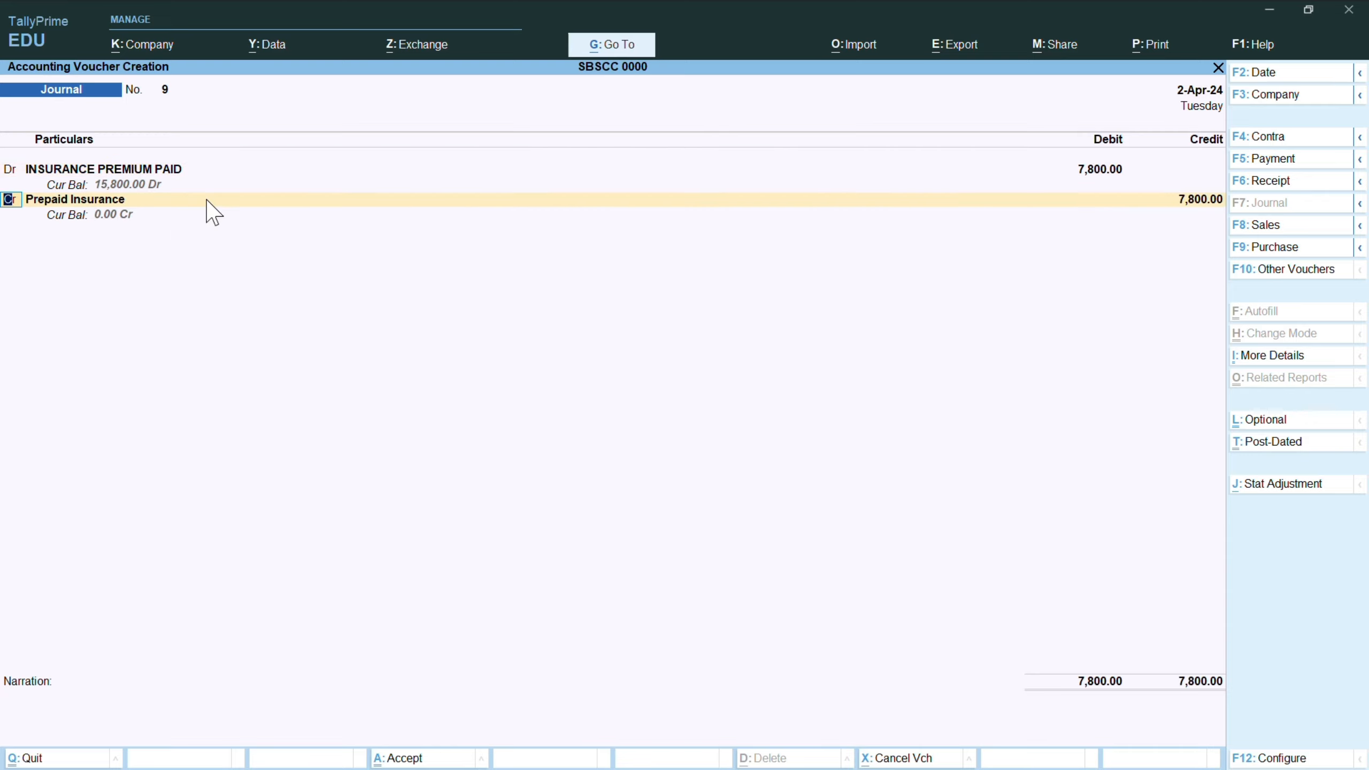
- Credit Prepaid Insurance with 7,800 and save the journal voucher without a narration
key("Return")
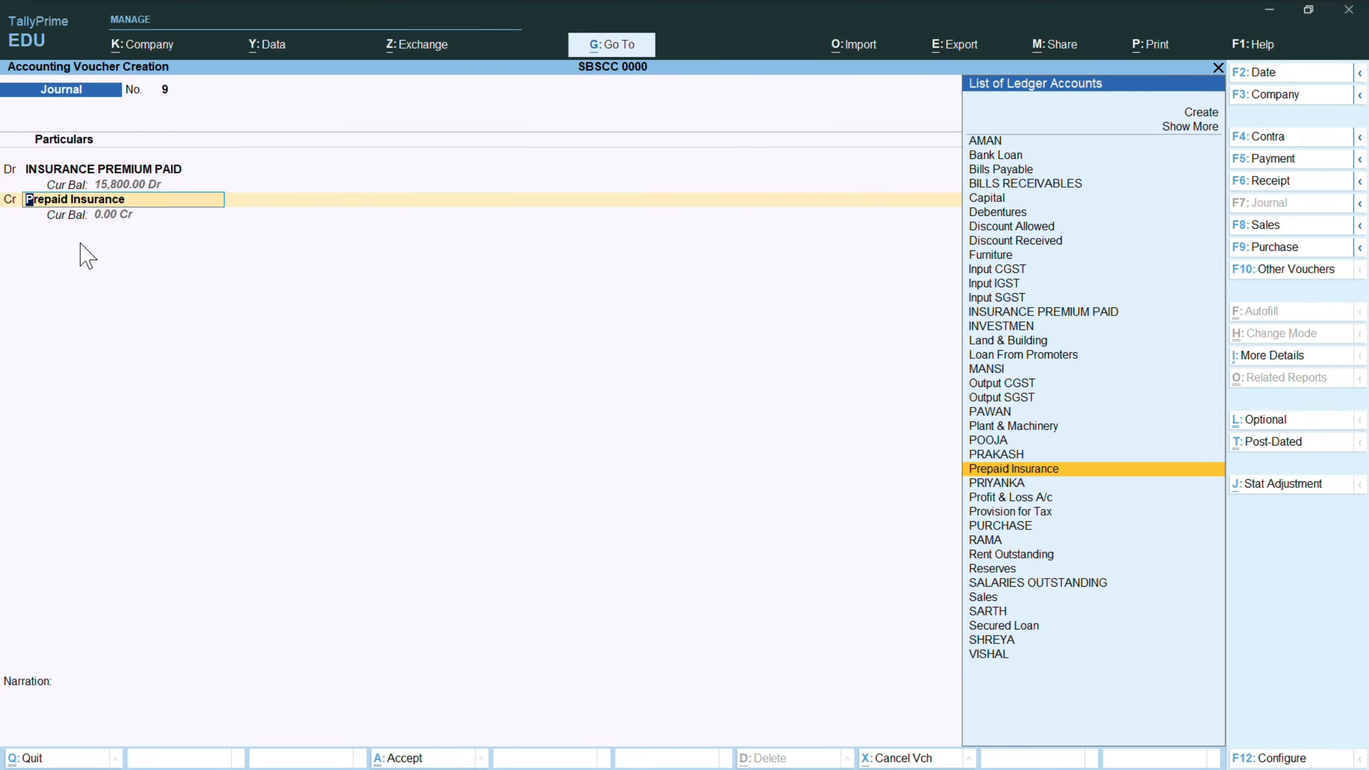
key("Return")
key("Return")
key("Return")
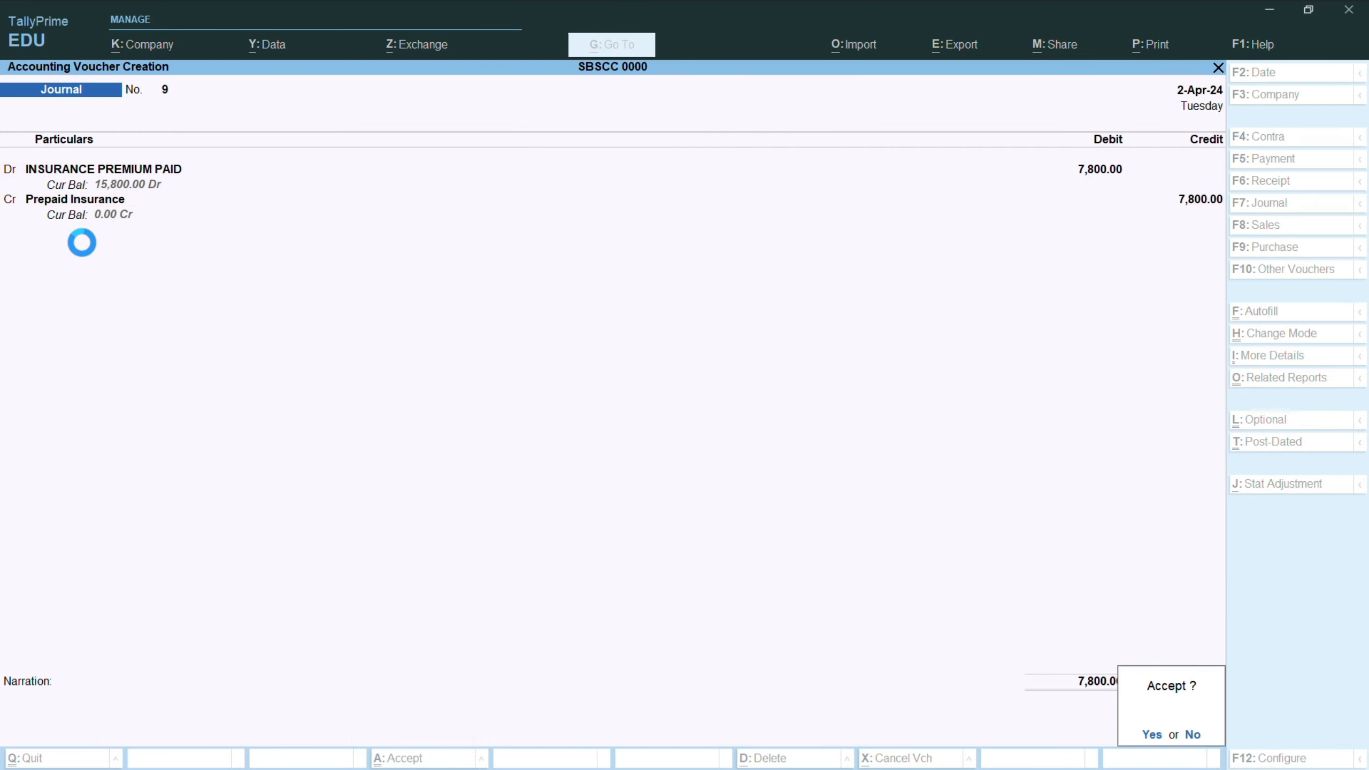
key("Return")
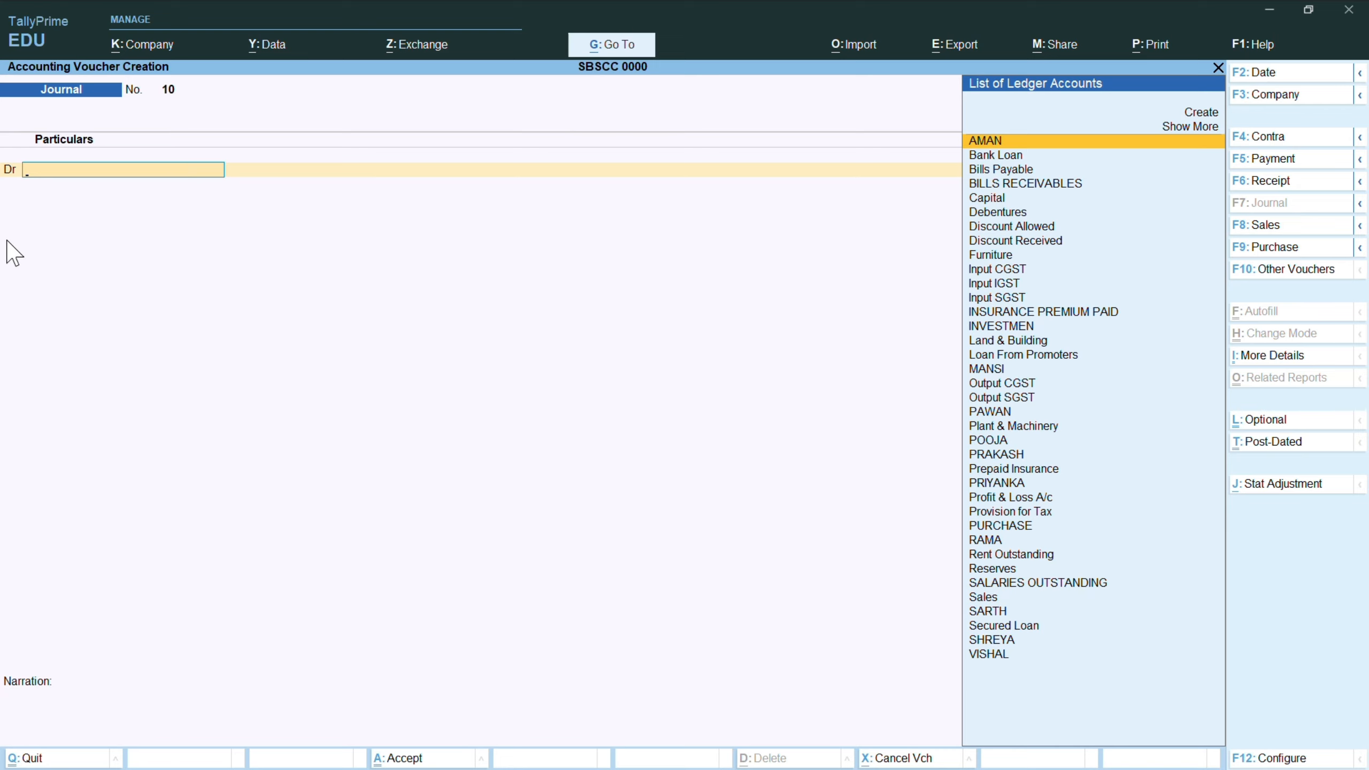
- Start a payment voucher and debit Furniture with 45,000
key("F5")
type("Furn")
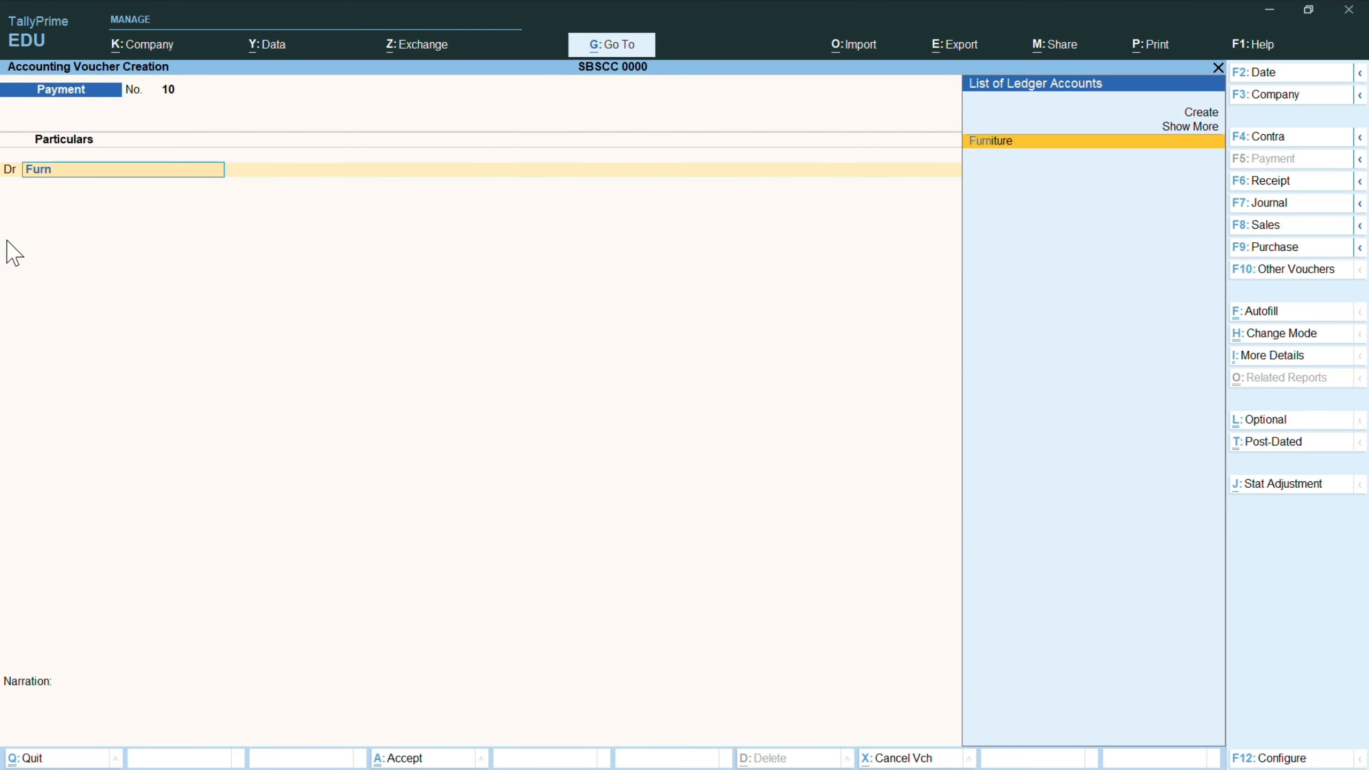
key("Return")
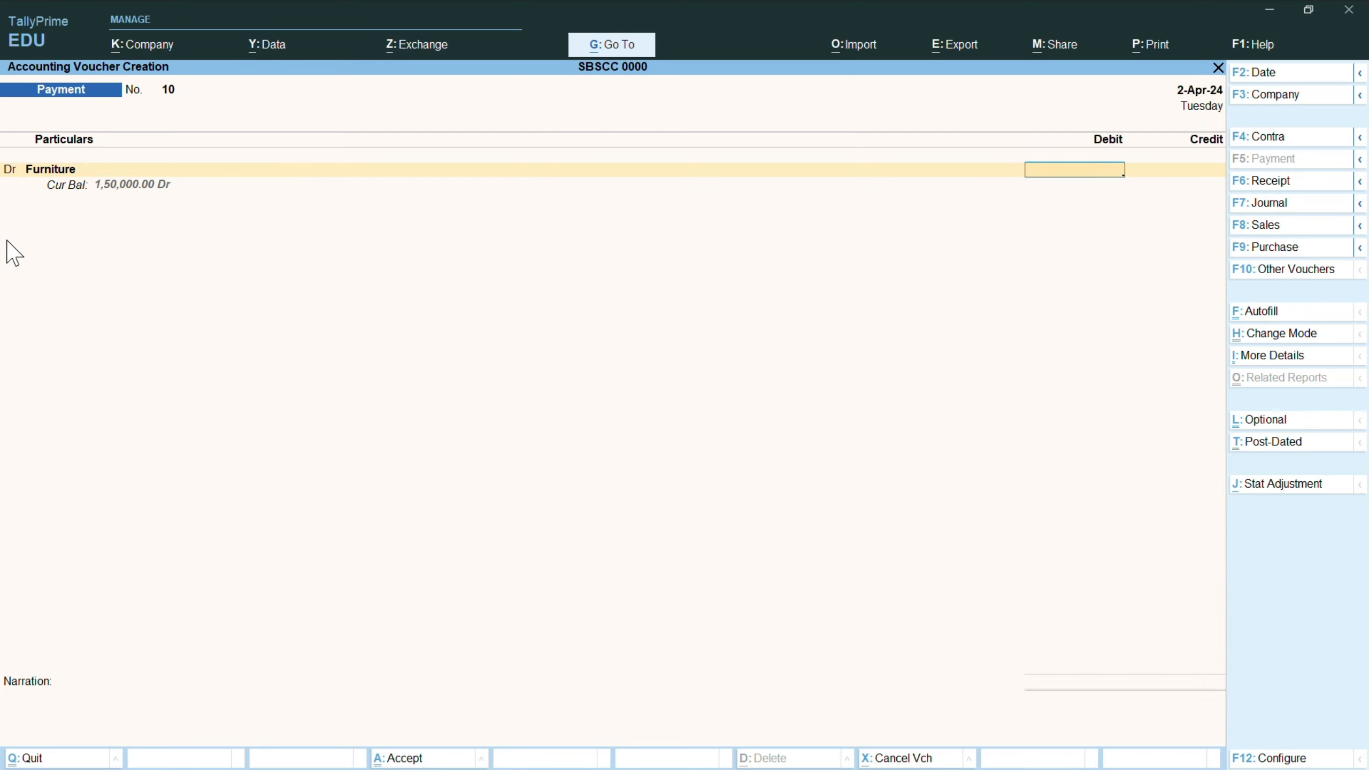
type("45000")
key("Return")
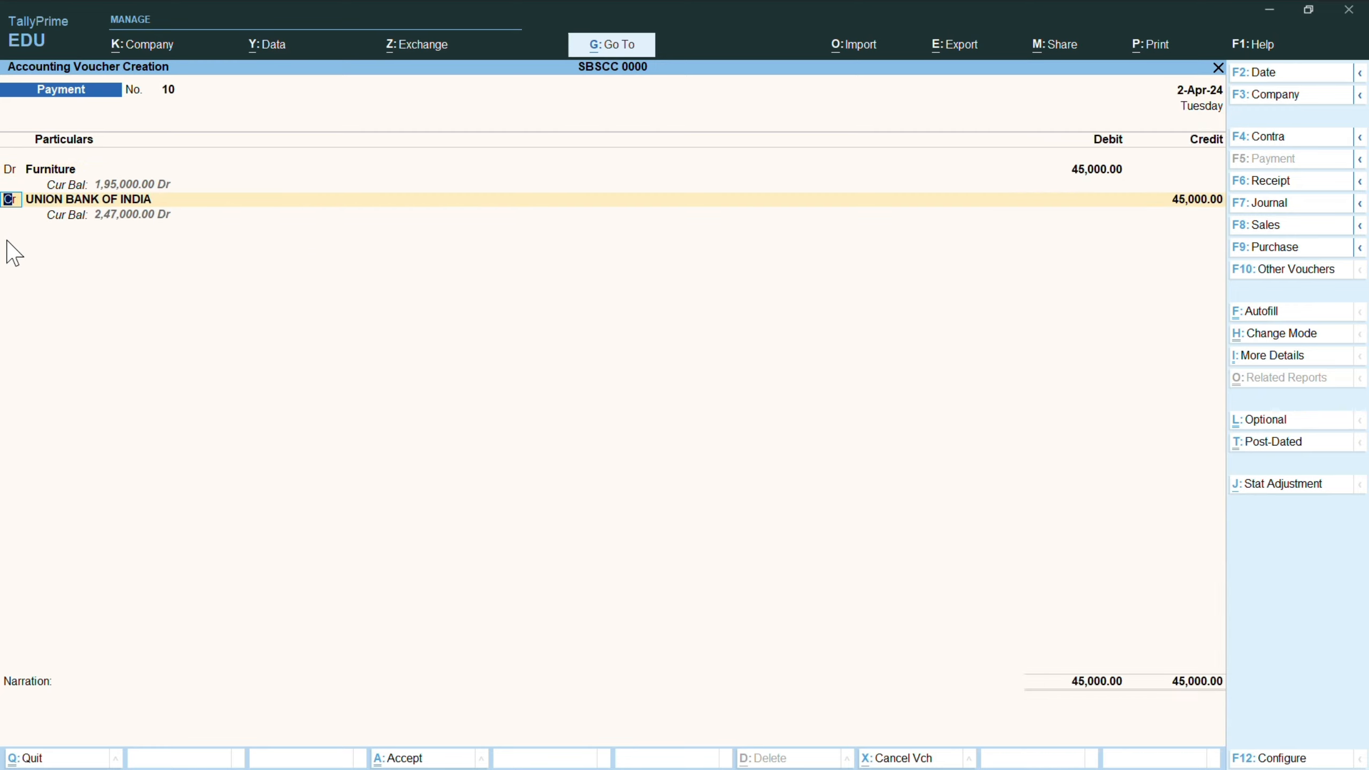
- Credit UNION BANK OF INDIA with 45,000, keep the default cheque allocation, and save the furniture payment voucher
key("Return")
key("Return")
key("Return")
key("Return")
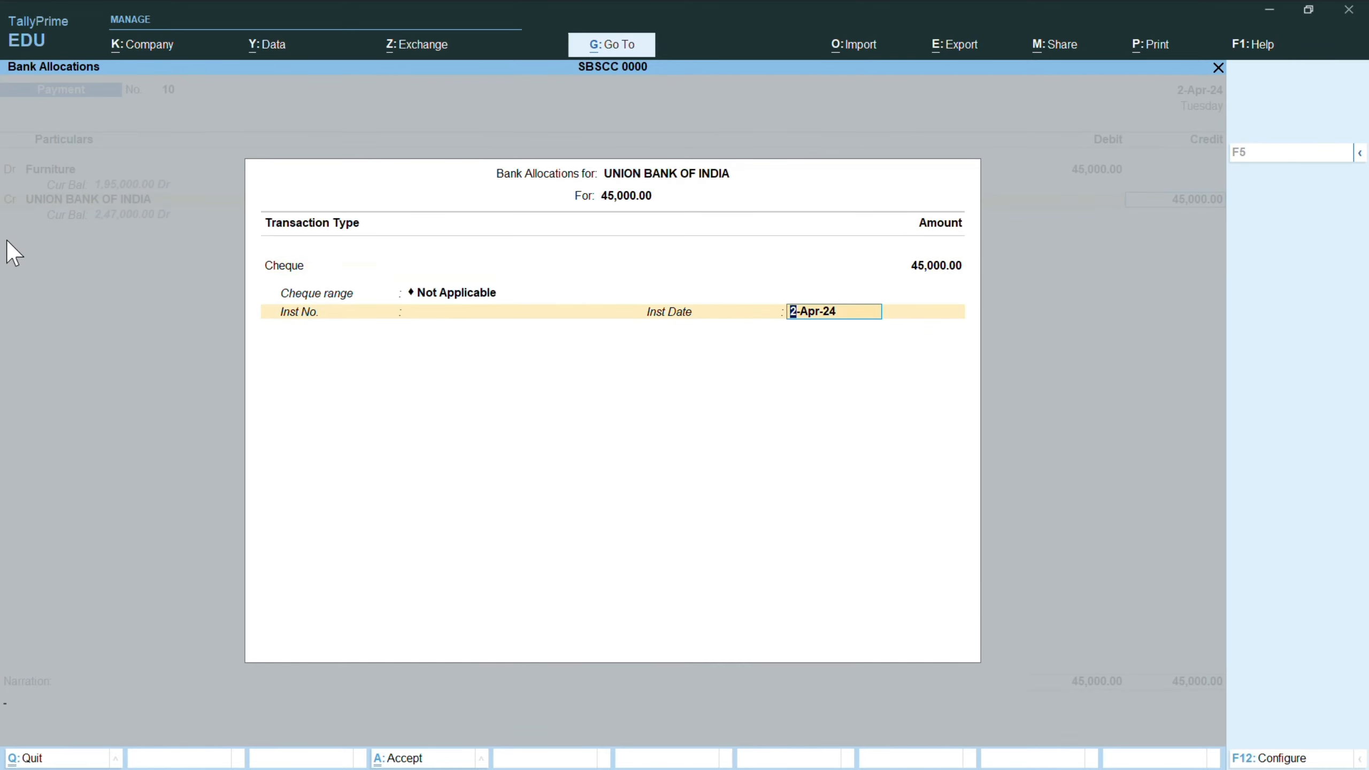
key("Return")
key("Return")
key("Return")
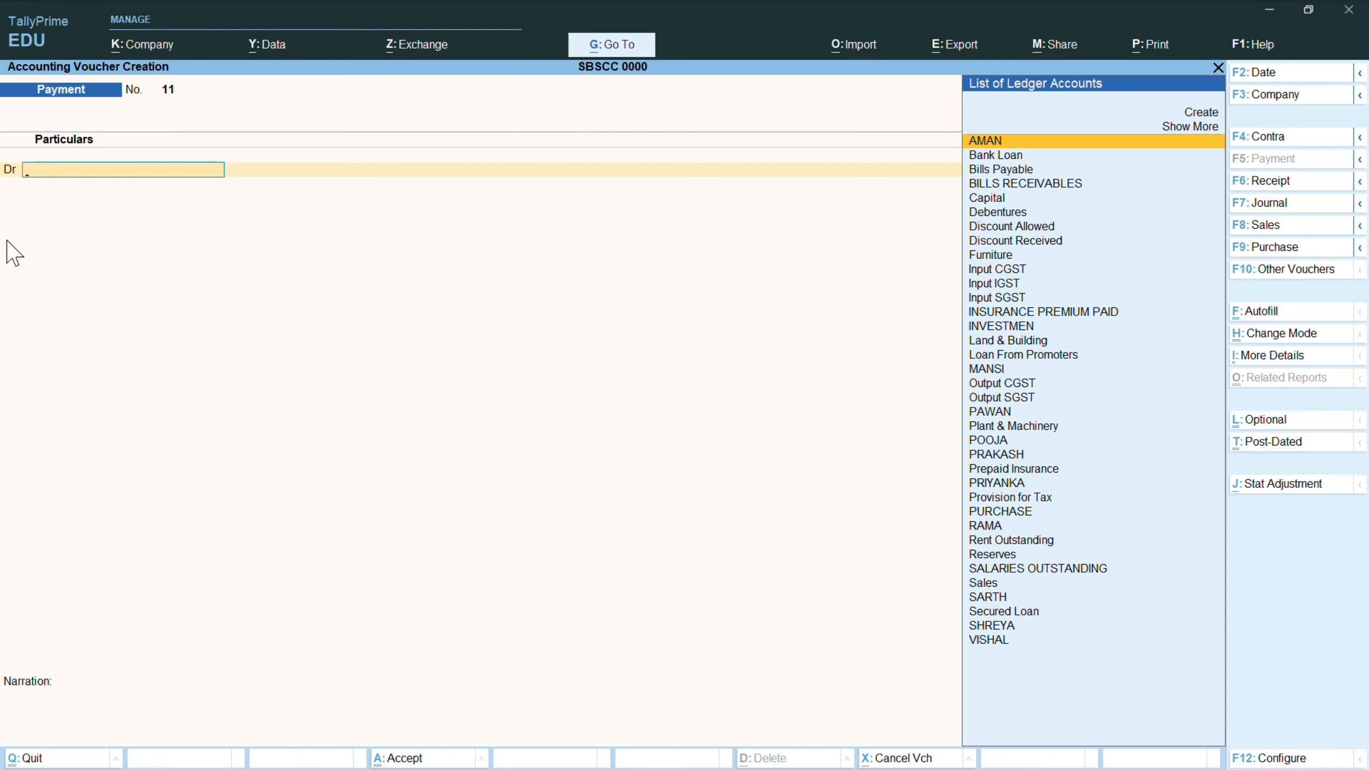
- Start a journal voucher and debit Land & Building with 8,00,000
key("super")
key("super")
key("F7")
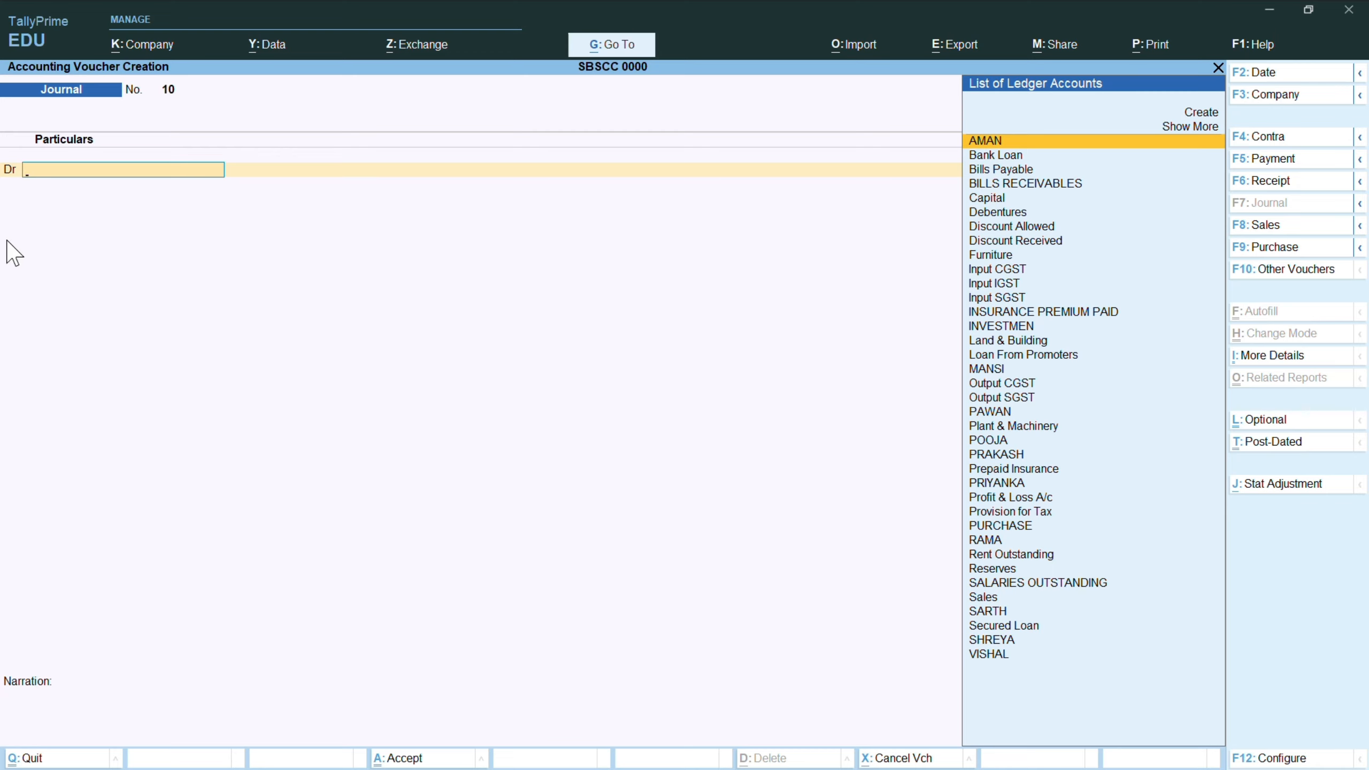
type("Lan")
key("Return")
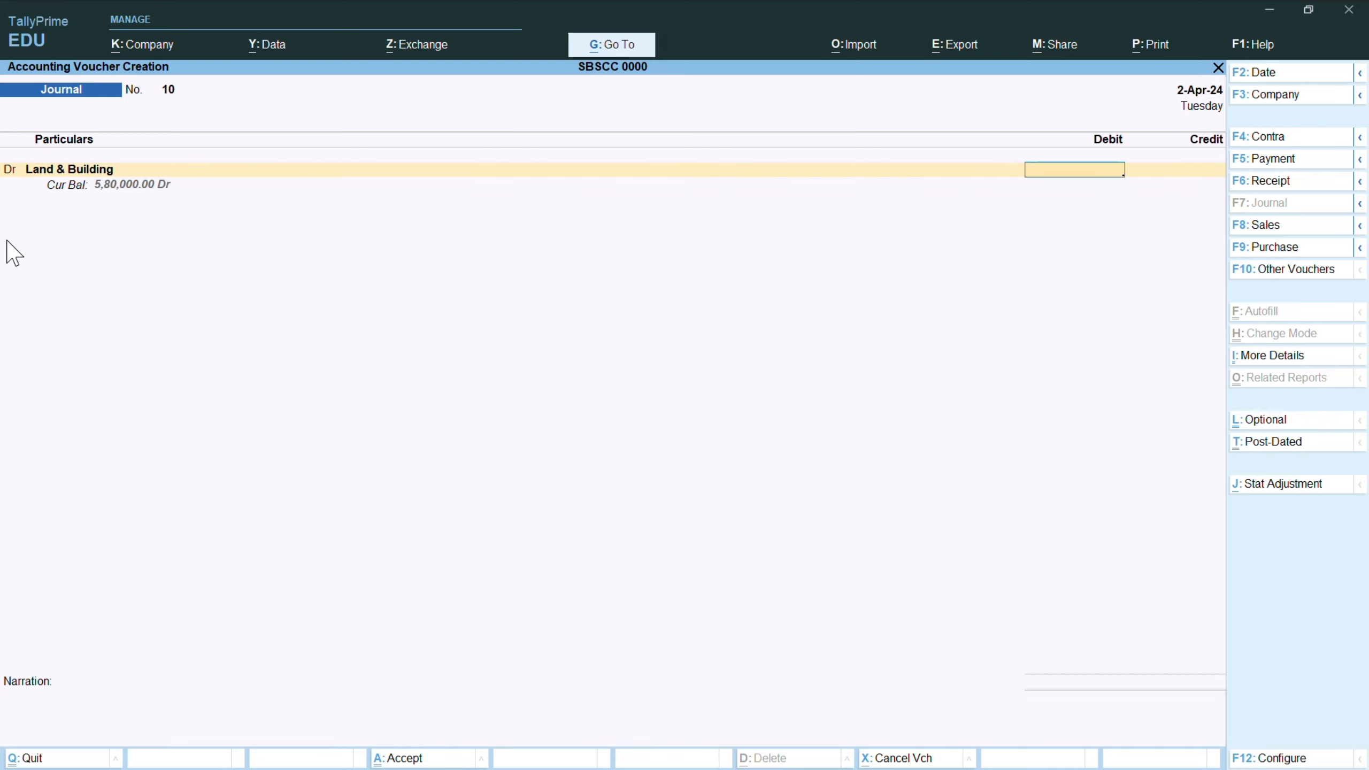
type("800000")
key("Return")
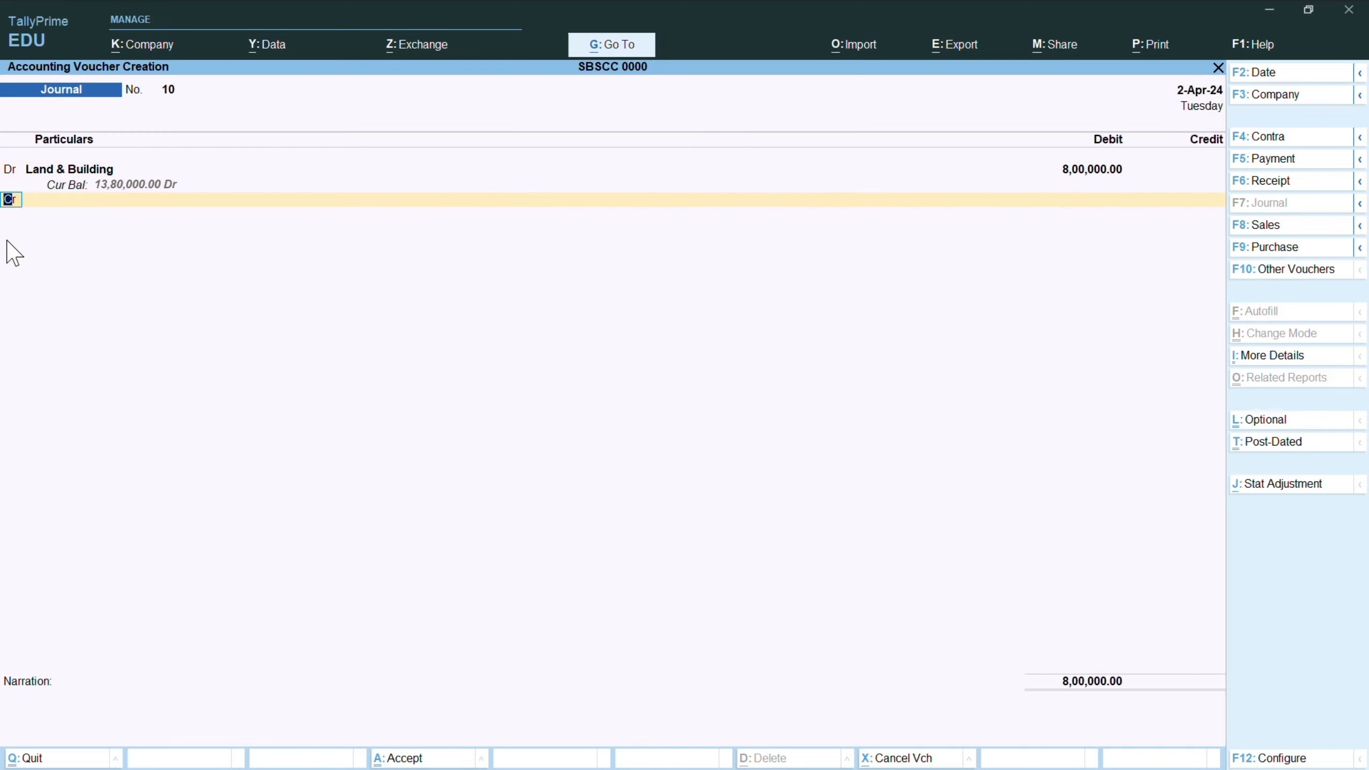
- Create a ledger named Abc Ltd under Current Liabilities for the voucher's credit line
key("Return")
key("alt+c")
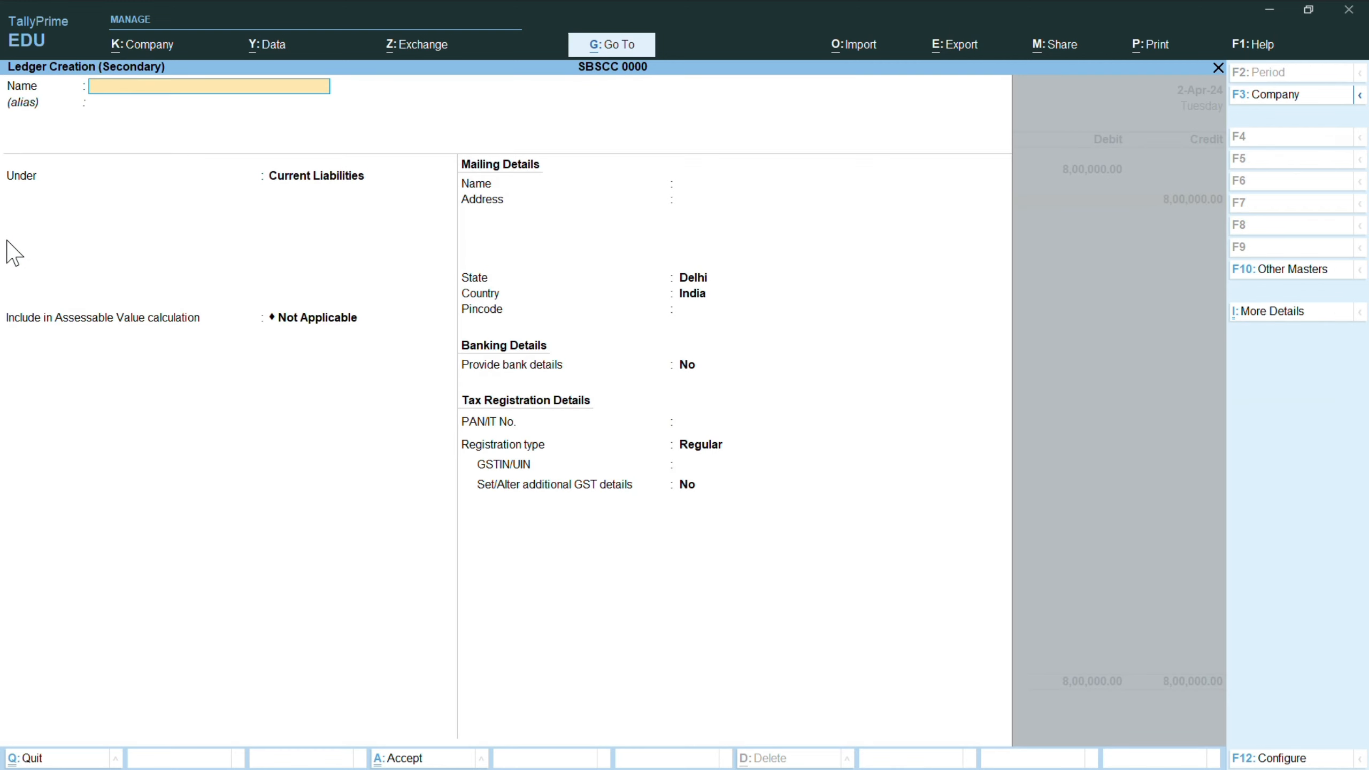
type("Ab")
type("c Lt")
type("f")
key("Return")
key("BackSpace")
type("d")
key("Return")
key("Return")
key("Return")
key("Return")
key("Return")
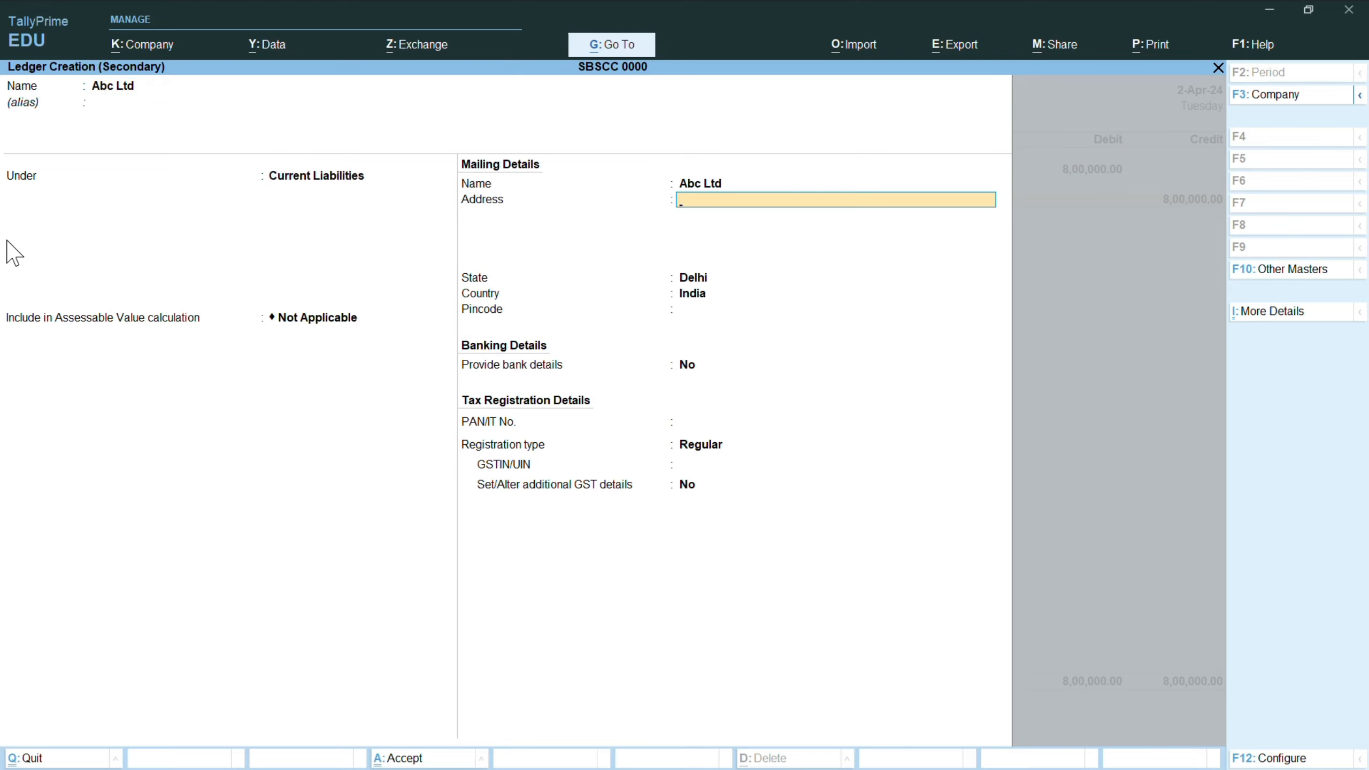
- Save the ABC Ltd. ledger with default mailing and tax details, and save the journal voucher crediting it with 8,00,000
key("Return")
key("Return")
key("Return")
key("Return")
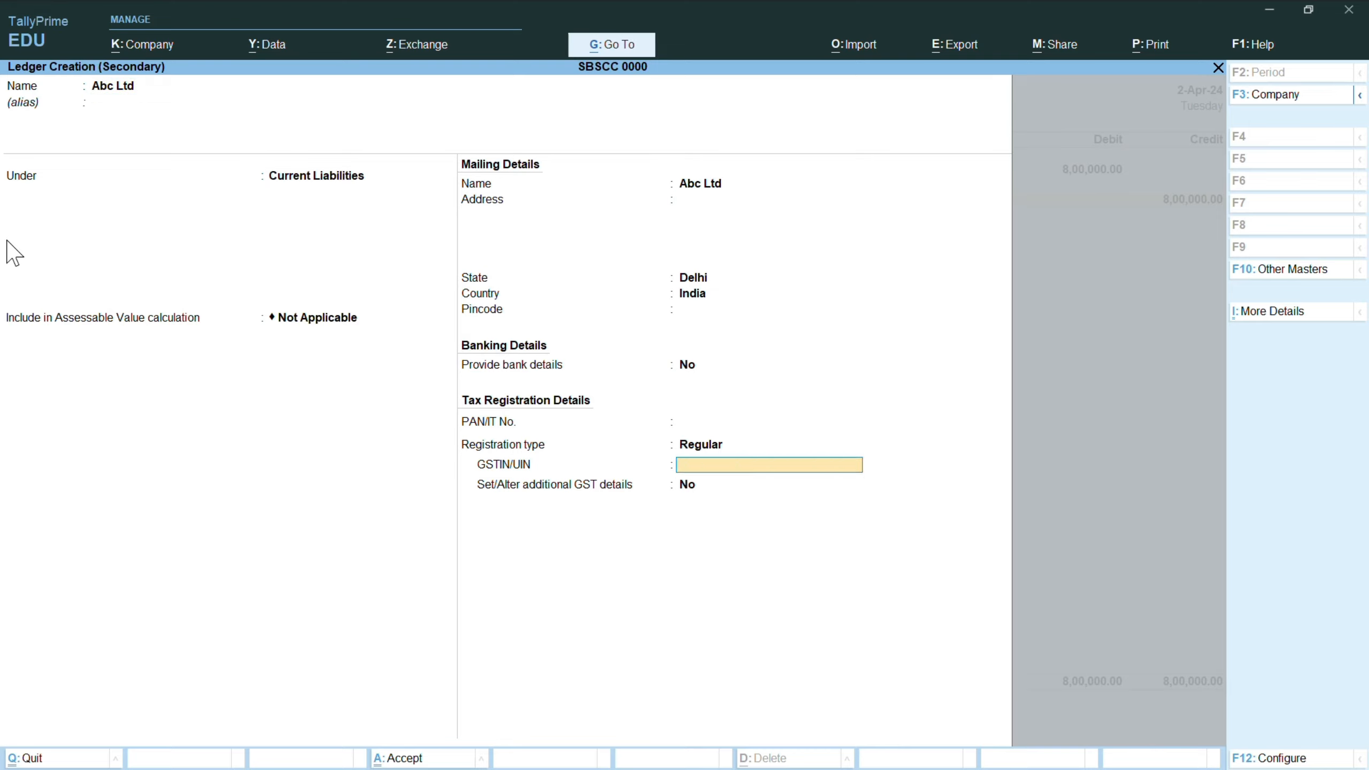
key("Return")
key("Return")
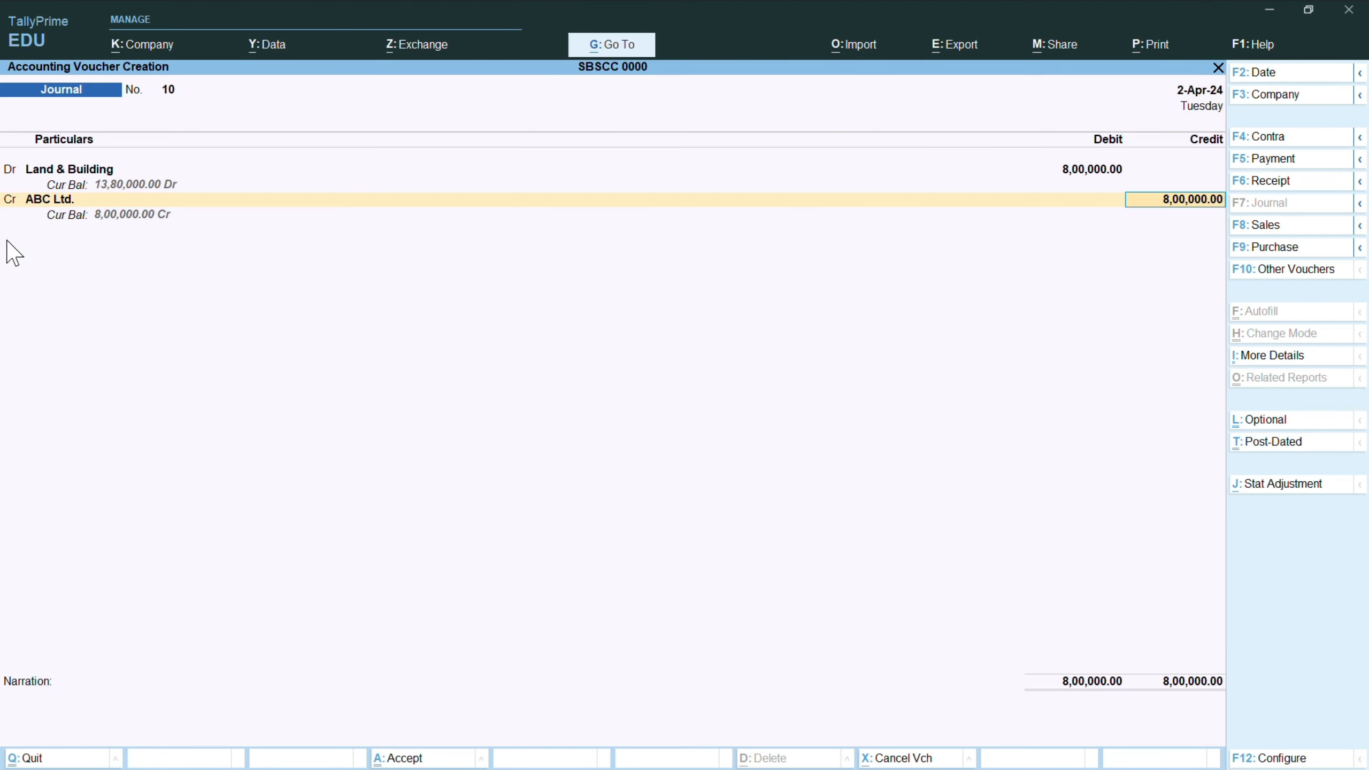
key("Return")
key("Return")
key("Return")
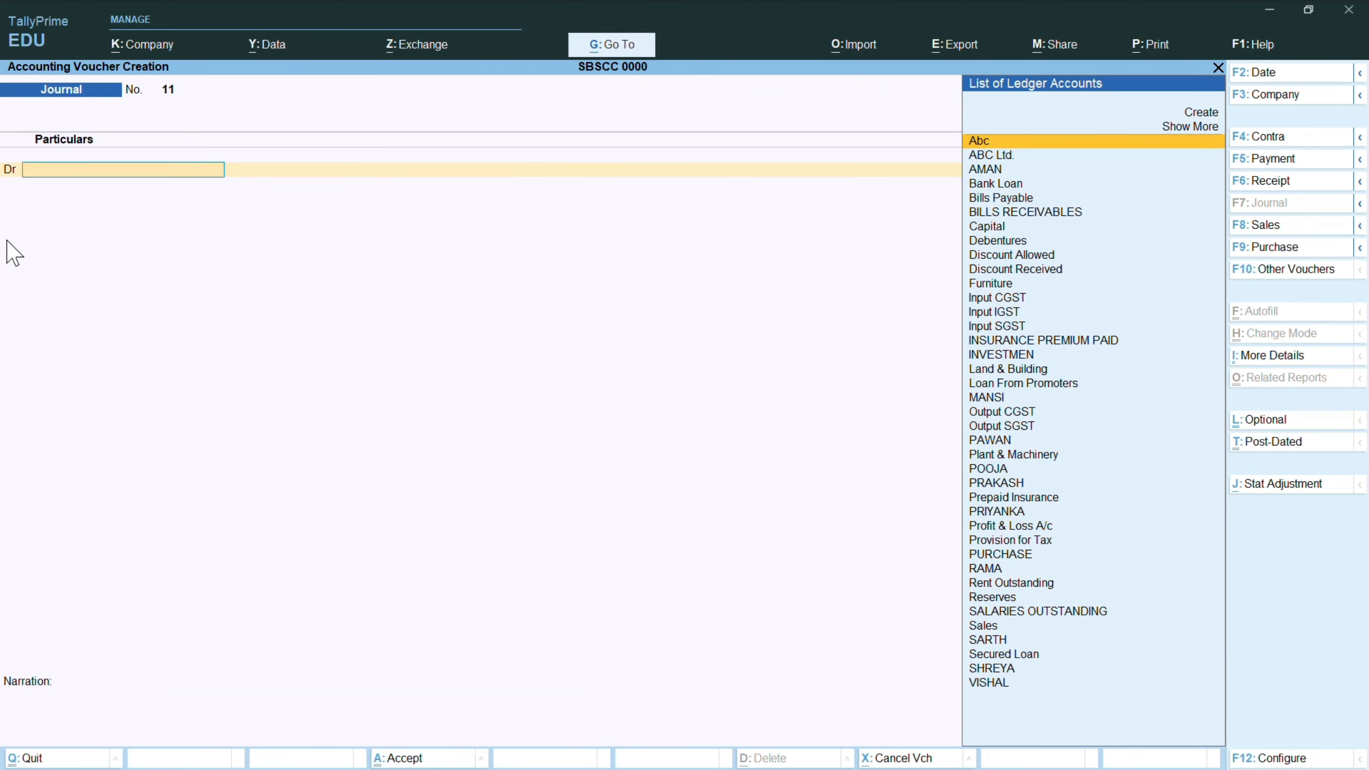
- Debit ABC Ltd. with 4,00,000 in the new journal voucher
type("Abc")
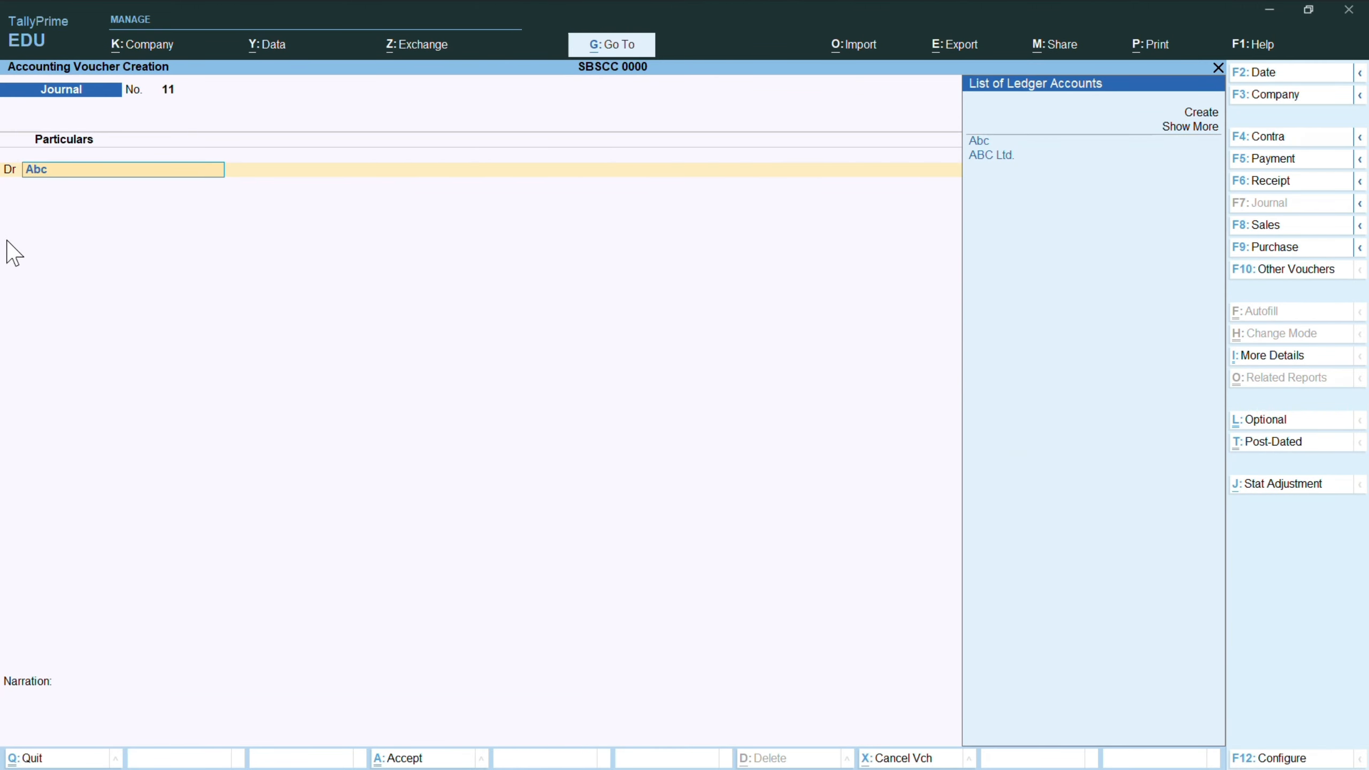
key("Down")
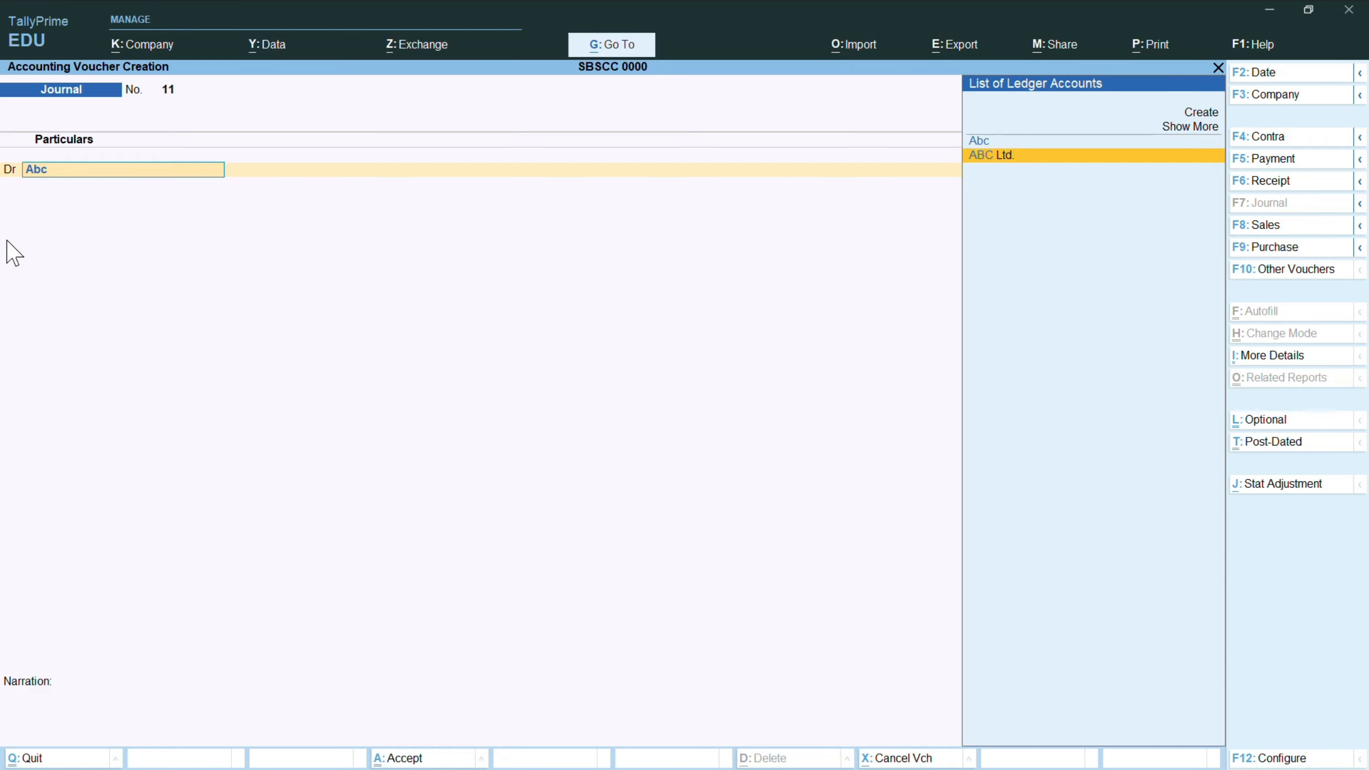
key("Return")
type("400")
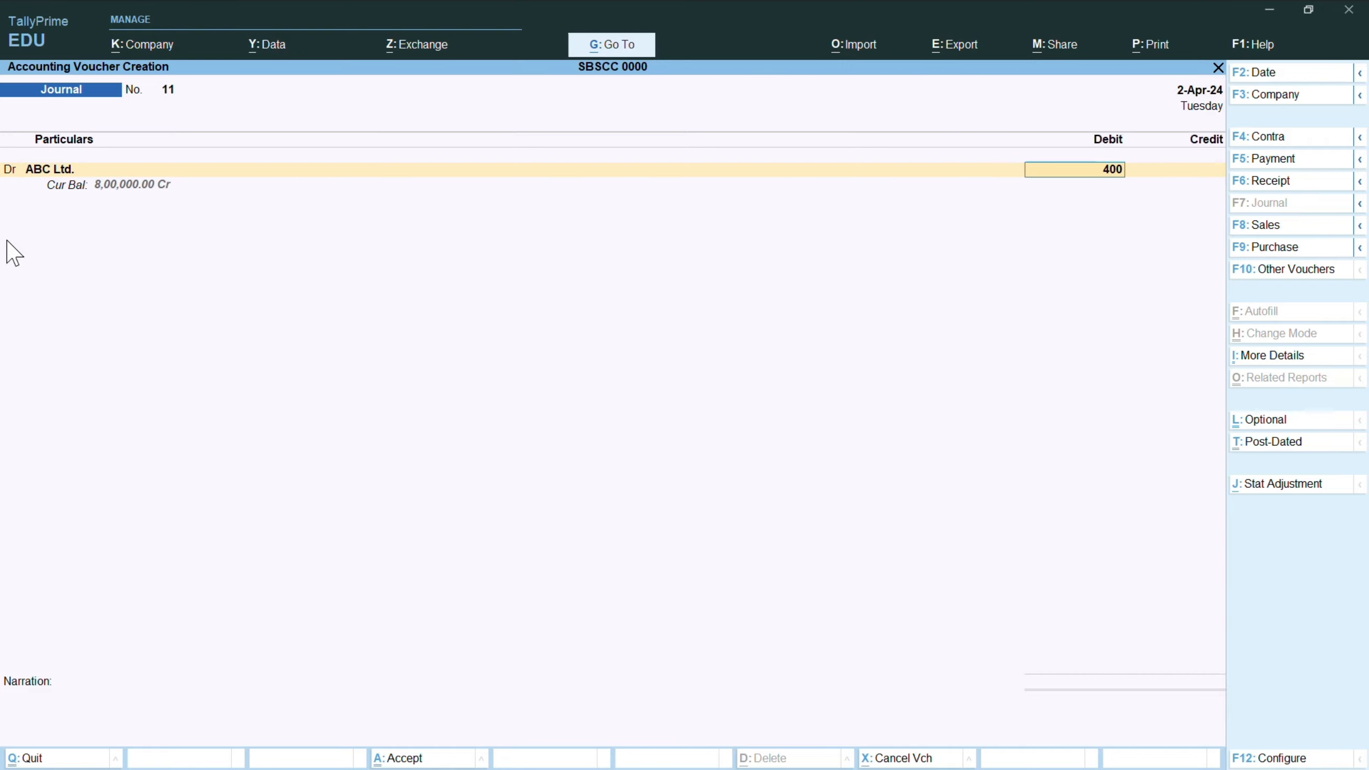
type("000")
key("Return")
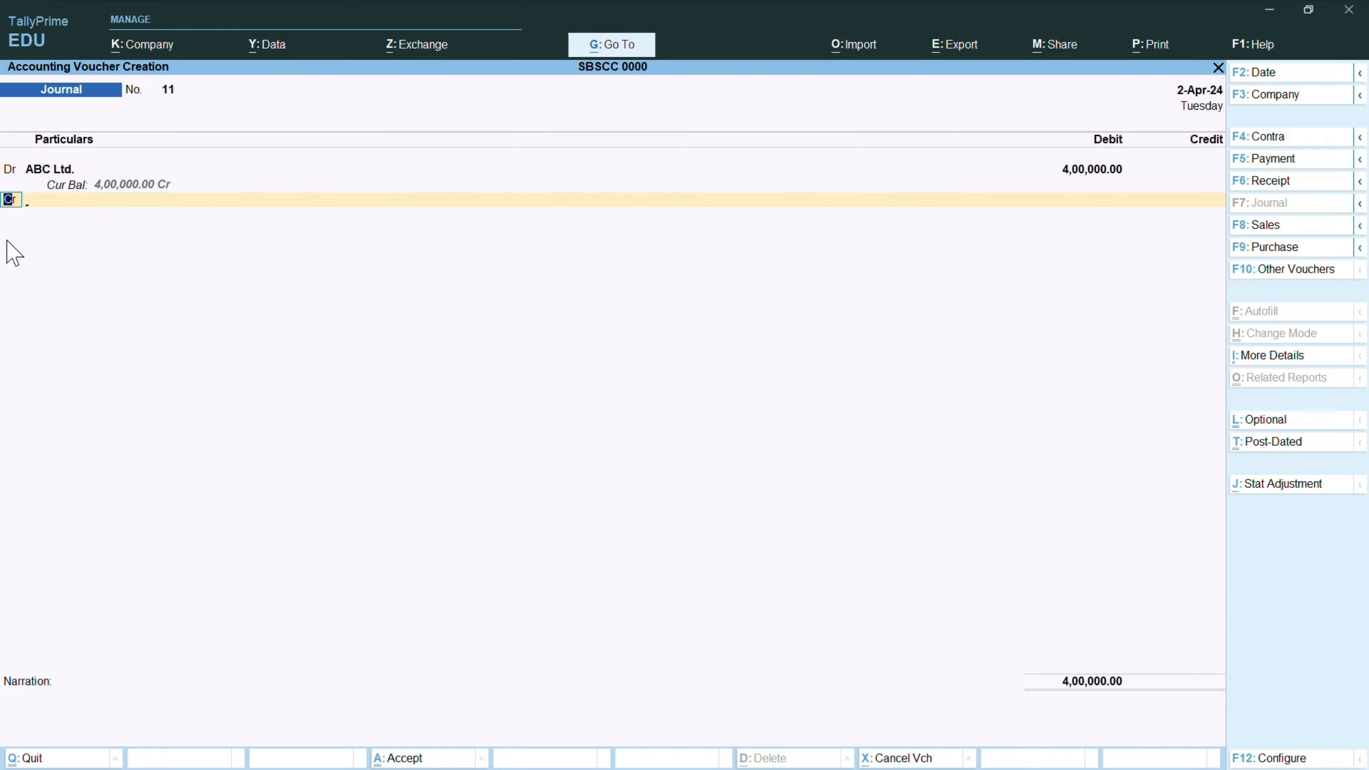
- Credit Debentures with 4,00,000 and save the journal voucher without a narration
key("Return")
type("Deb")
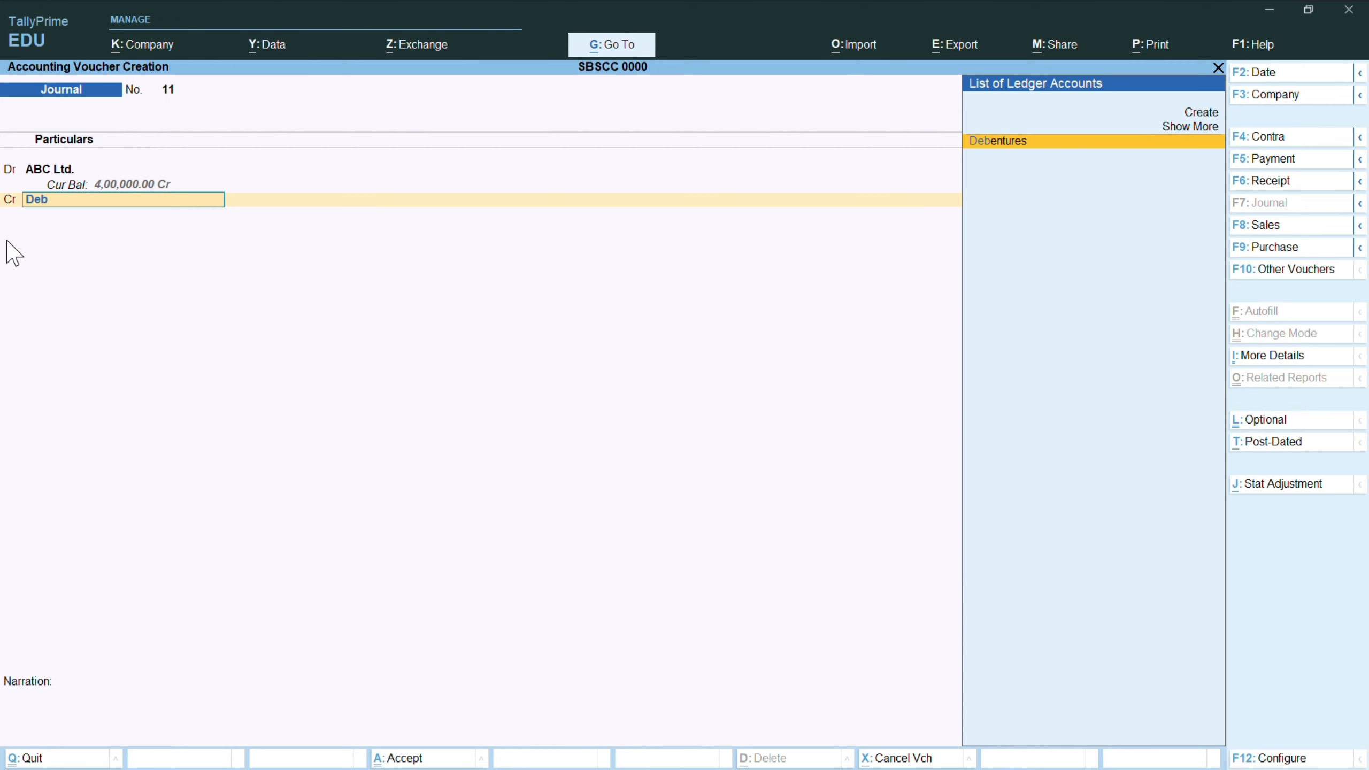
key("BackSpace")
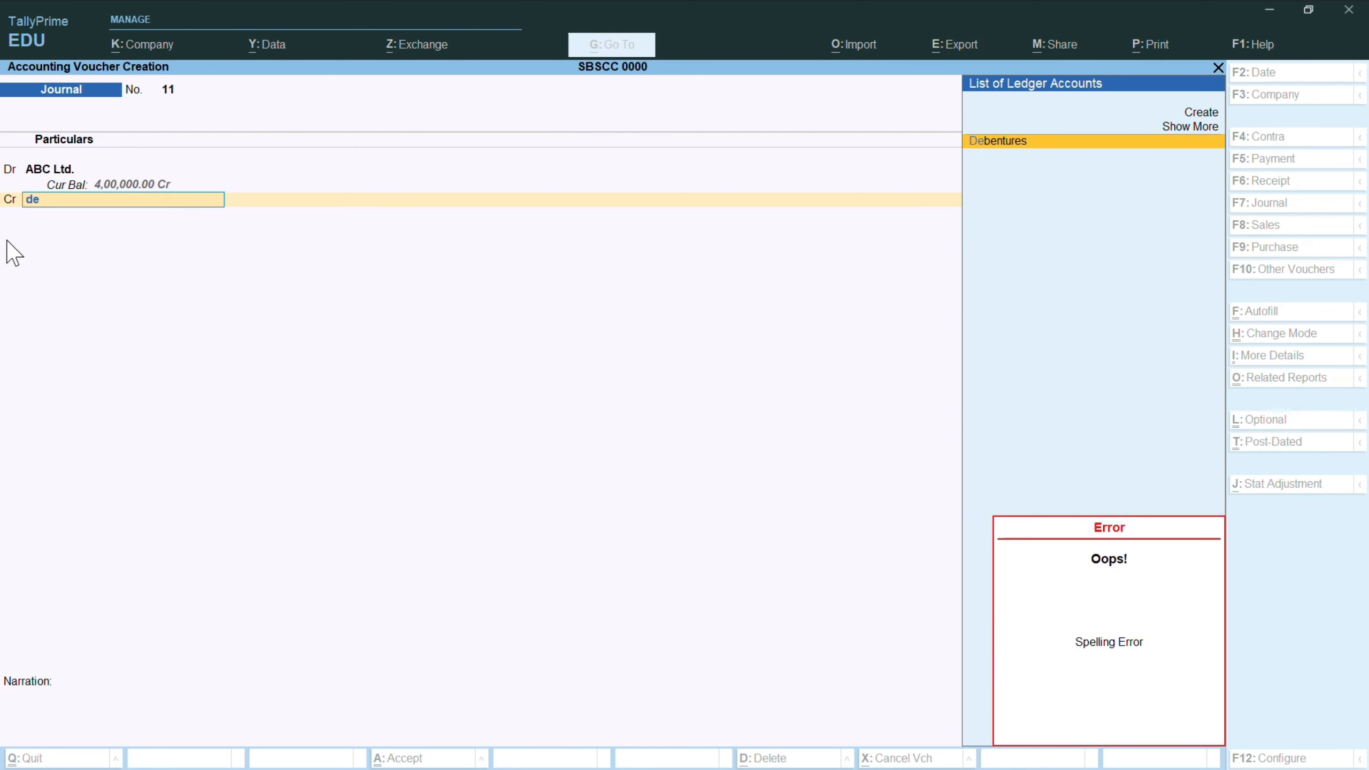
key("Return")
key("Return")
key("Return")
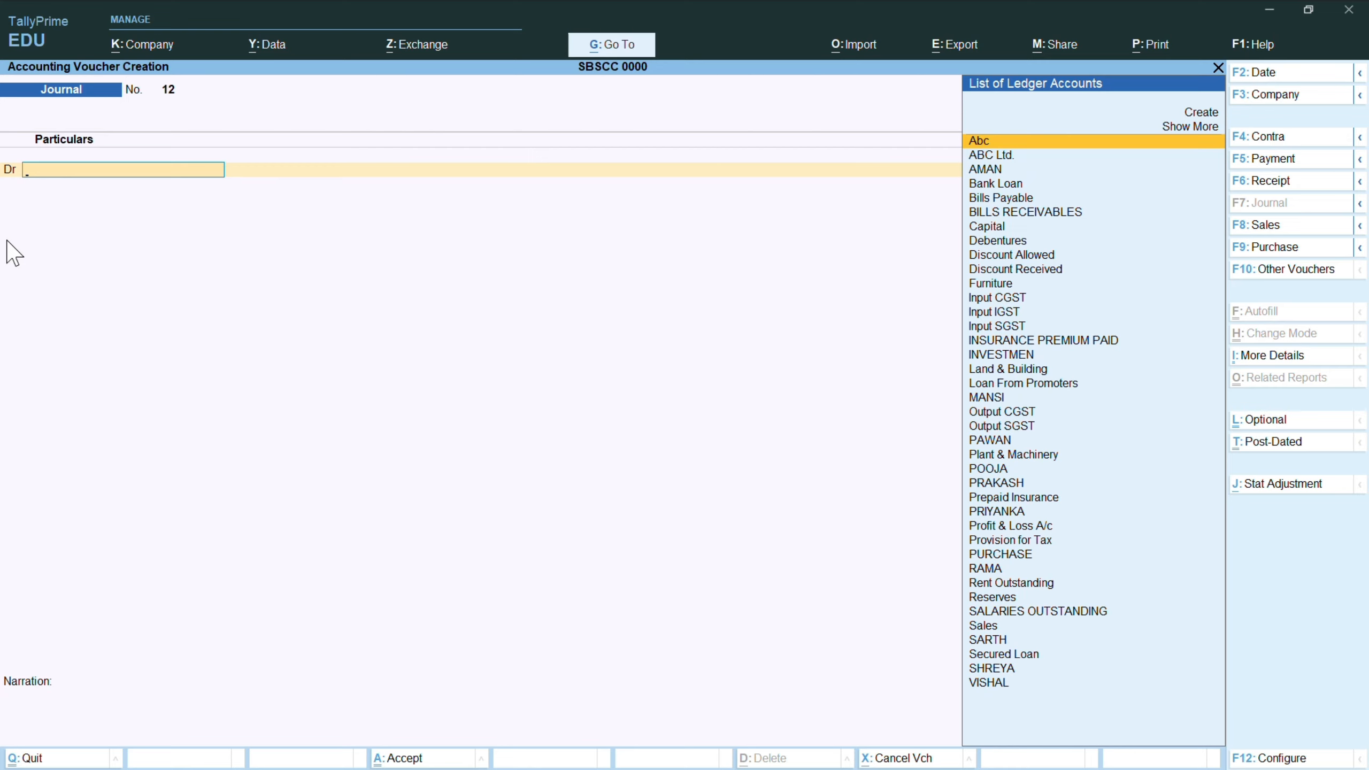
- Start a receipt voucher and select Bank Loan as the credited ledger
key("F6")
type("B")
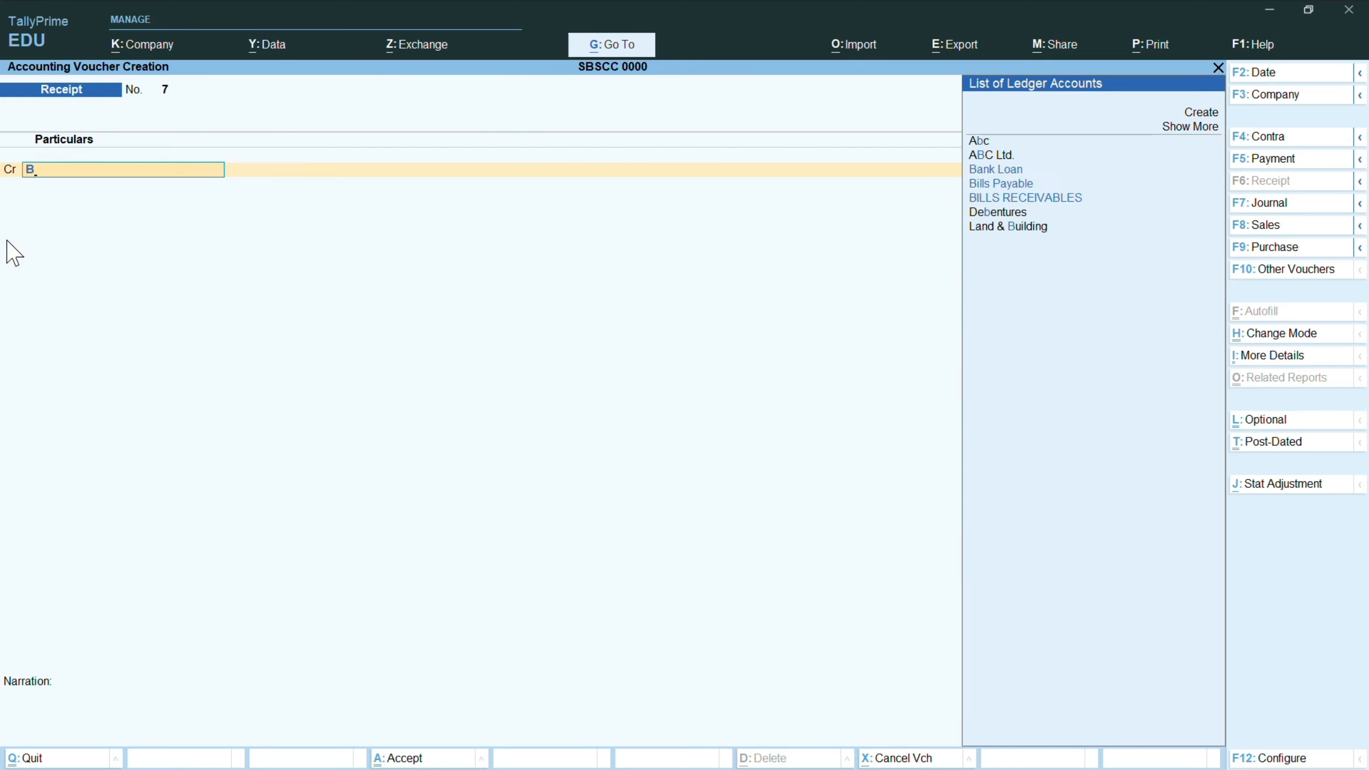
type("an")
key("Return")
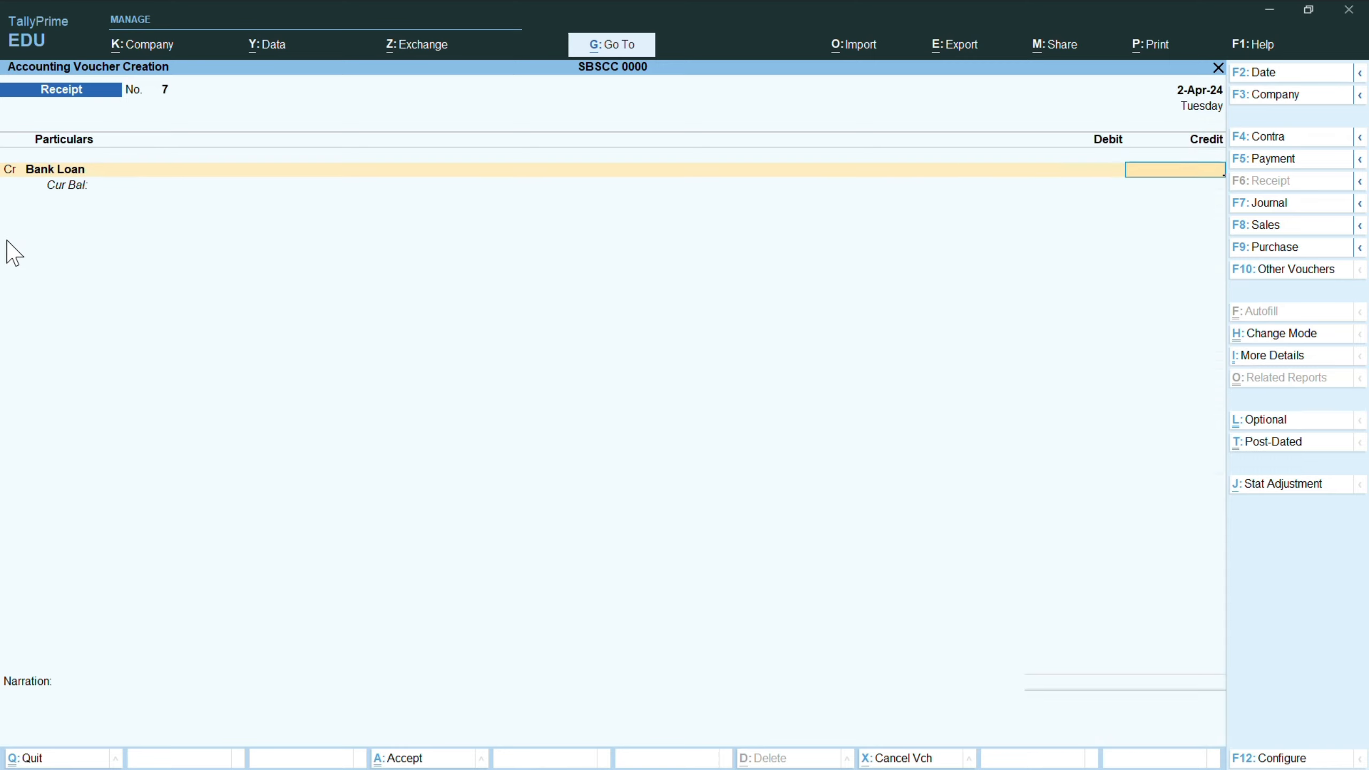
key("alt")
key("ctrl+n")
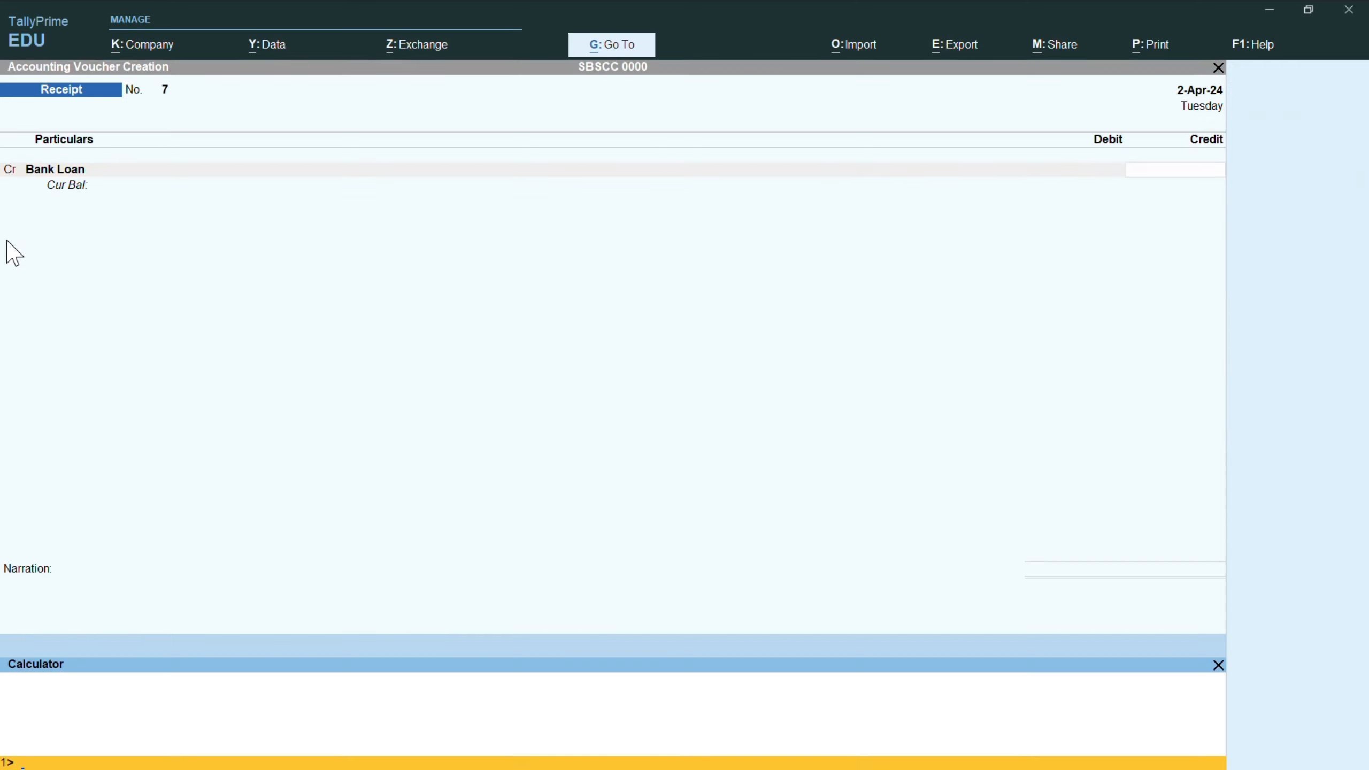
left_click(1219, 666)
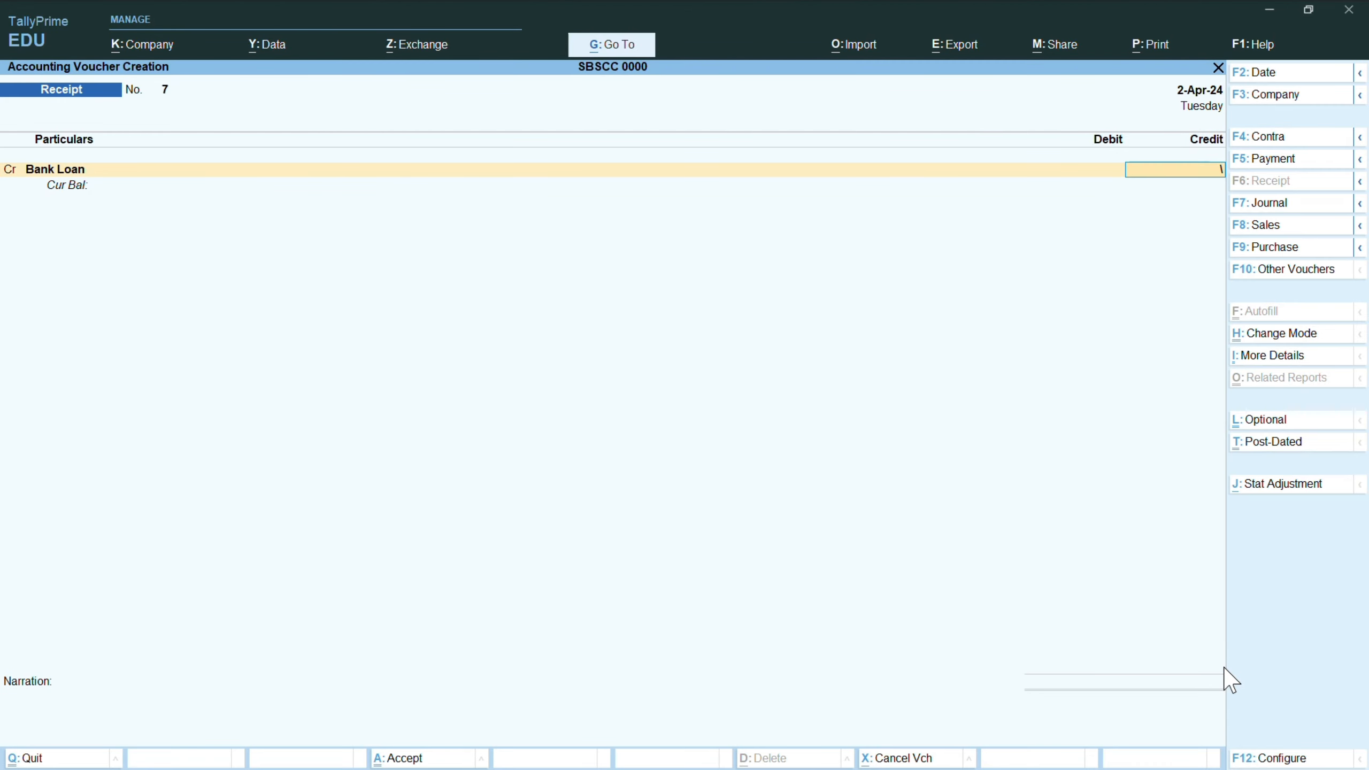
key("BackSpace")
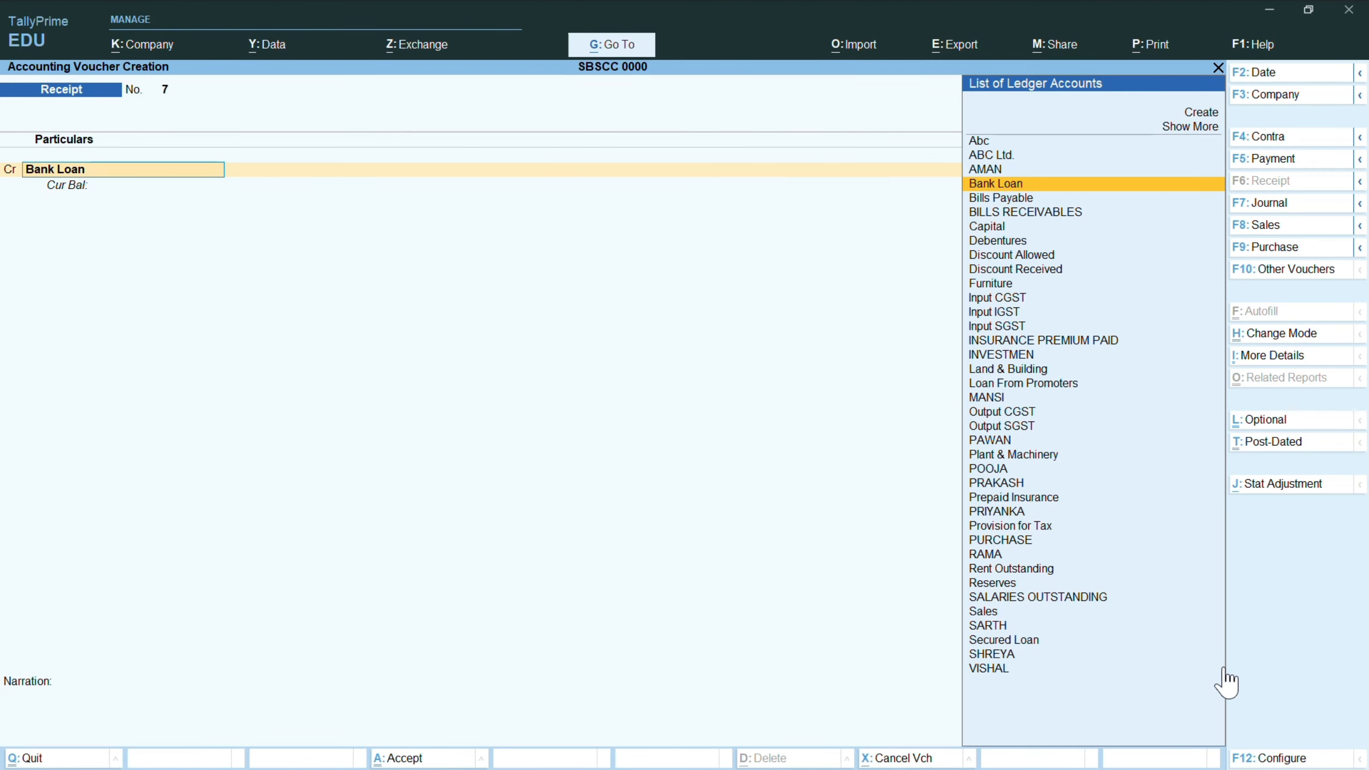
- Create a replacement ledger named Bank Loann under the Loans (Liability) group for the receipt's credit line
key("alt+c")
type("Bank L")
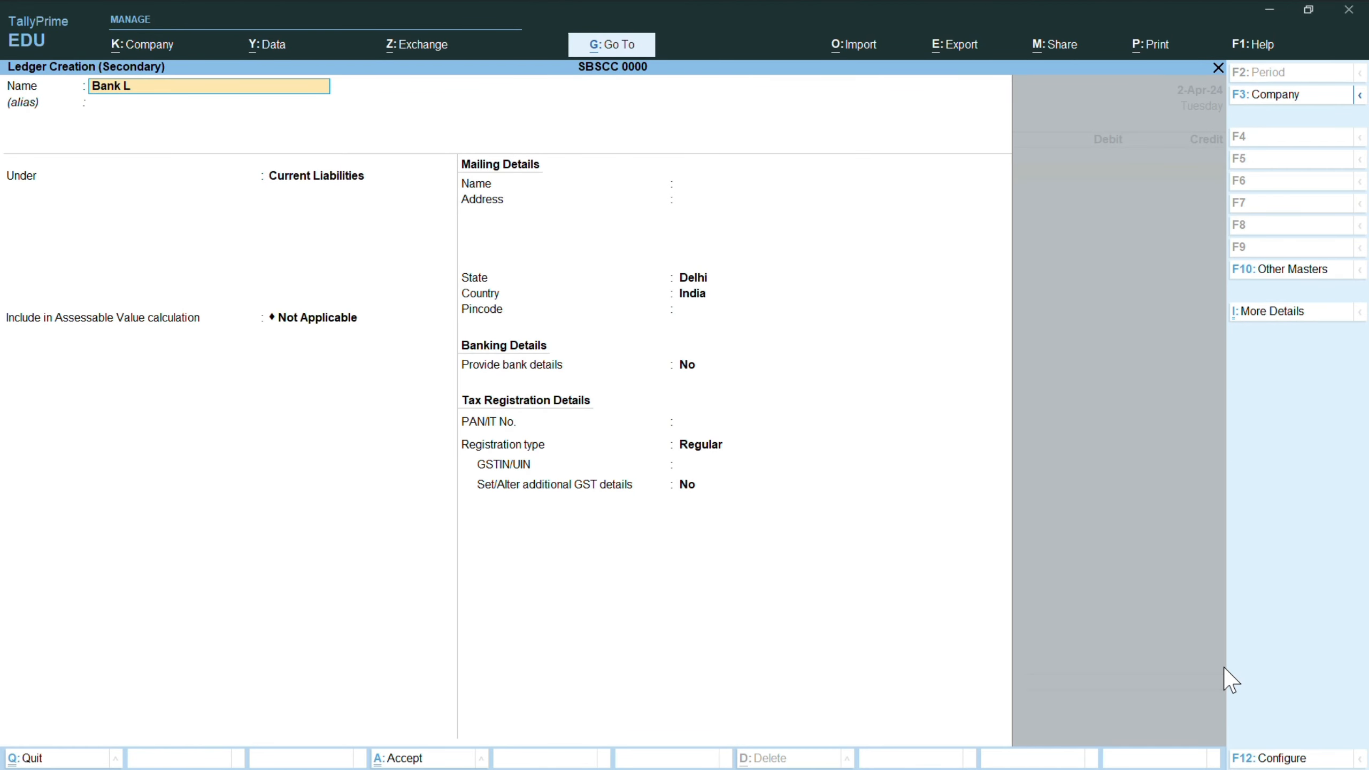
type("aon")
key("Return")
key("Return")
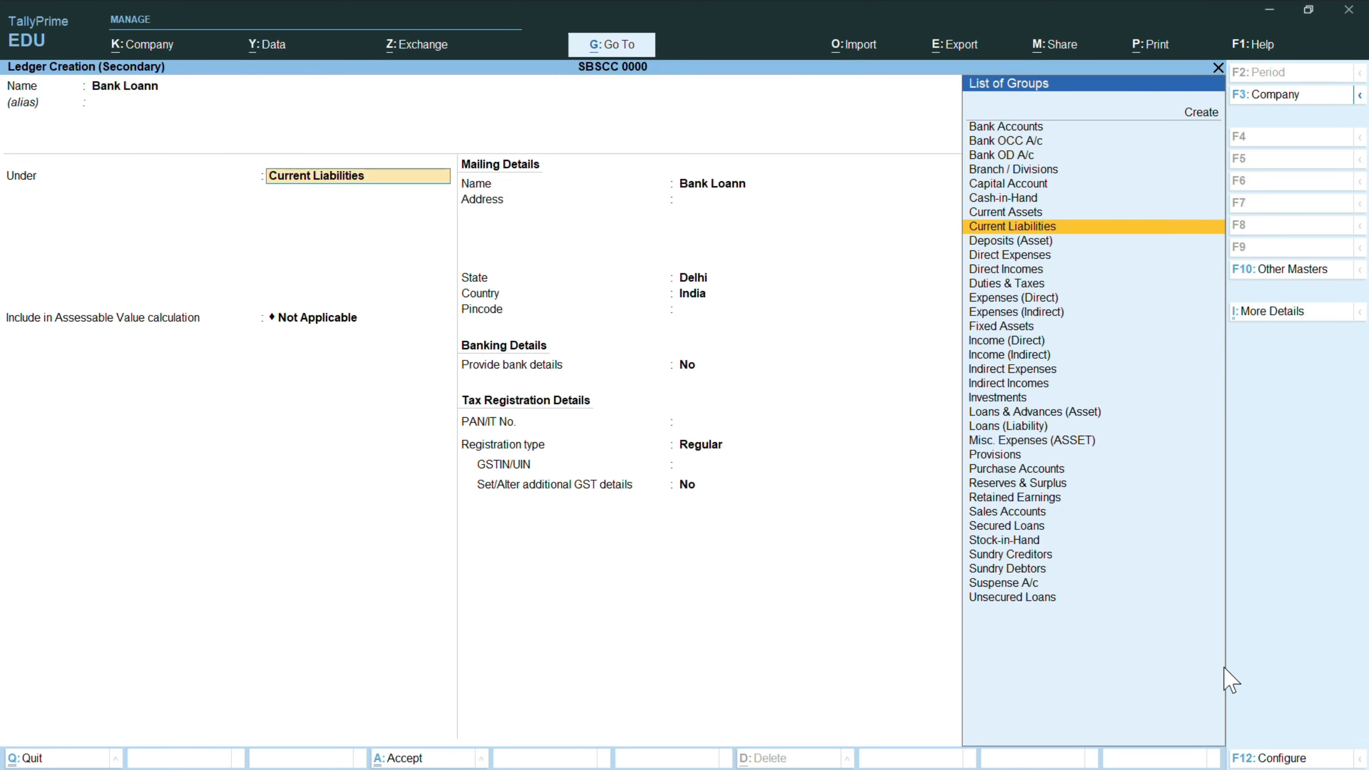
type("L")
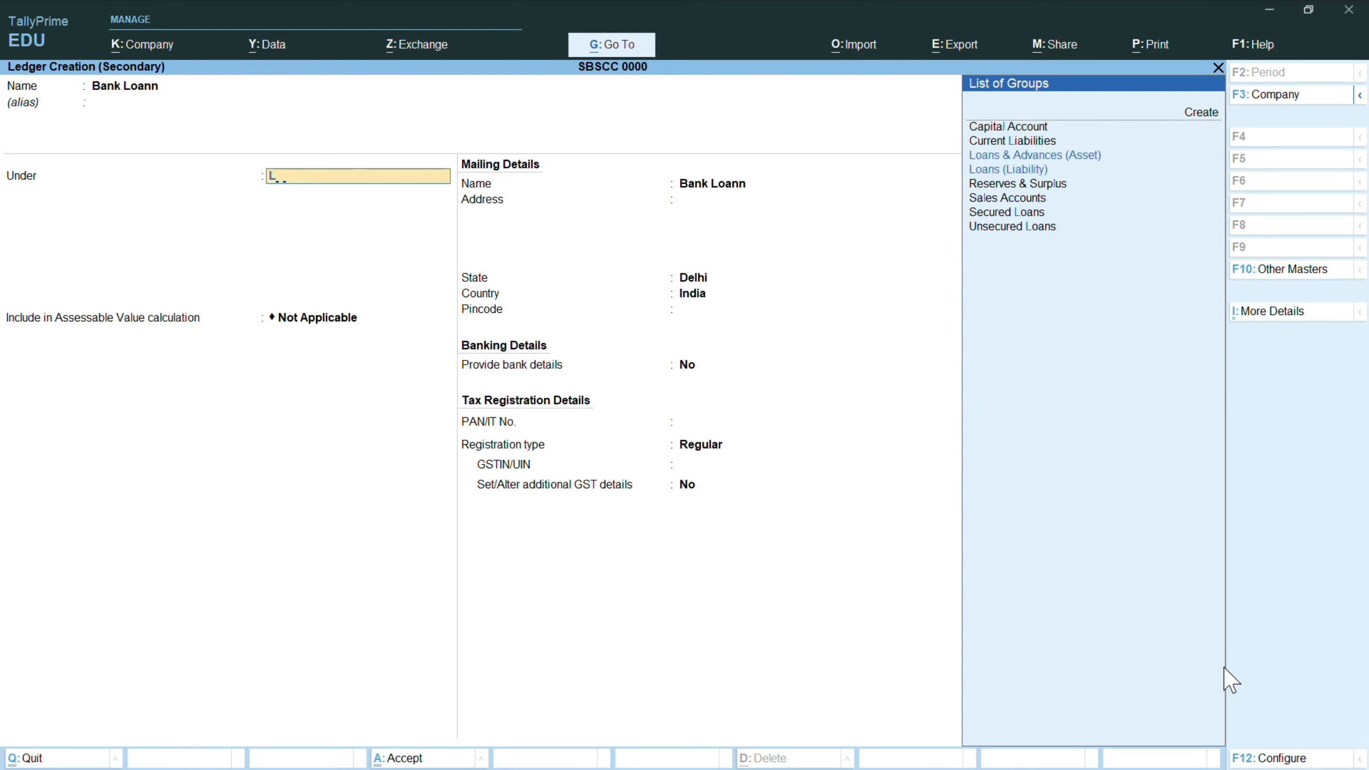
type("oa")
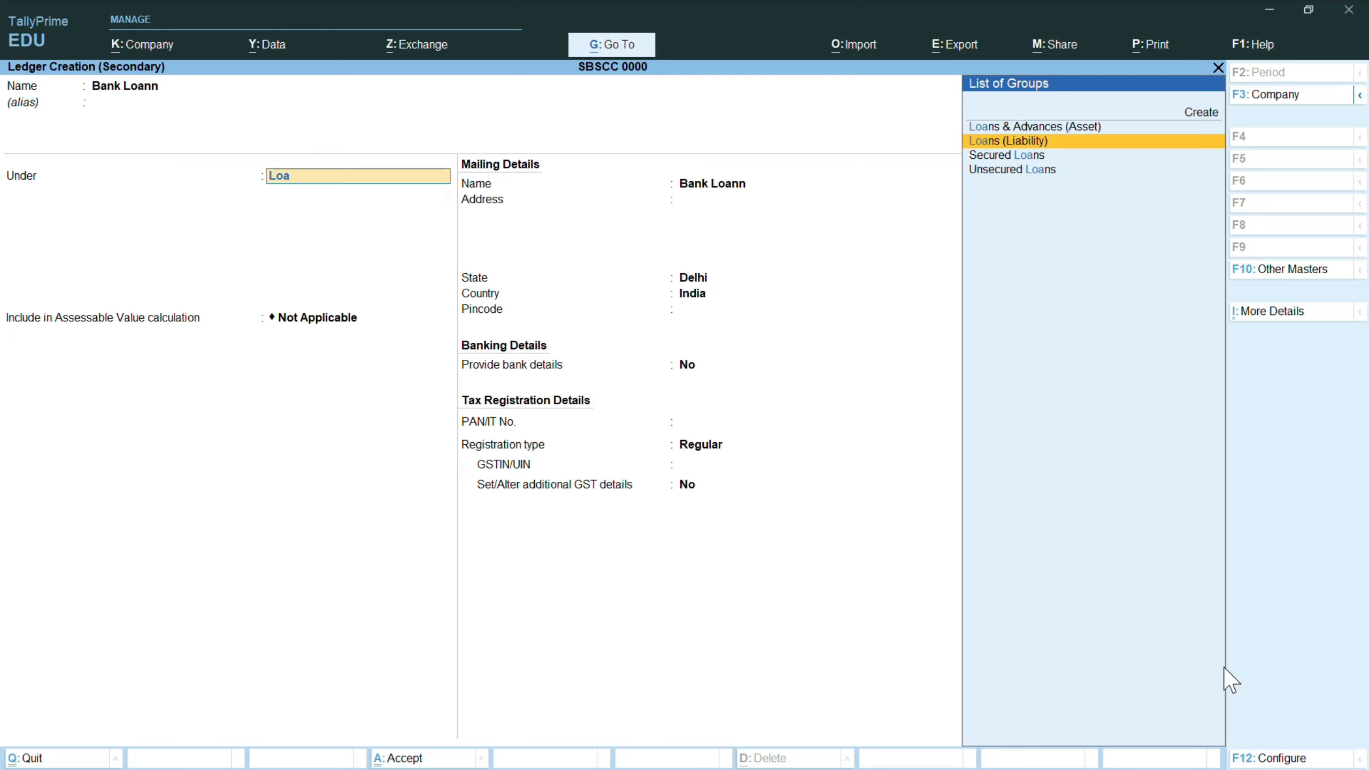
key("Return")
key("Return")
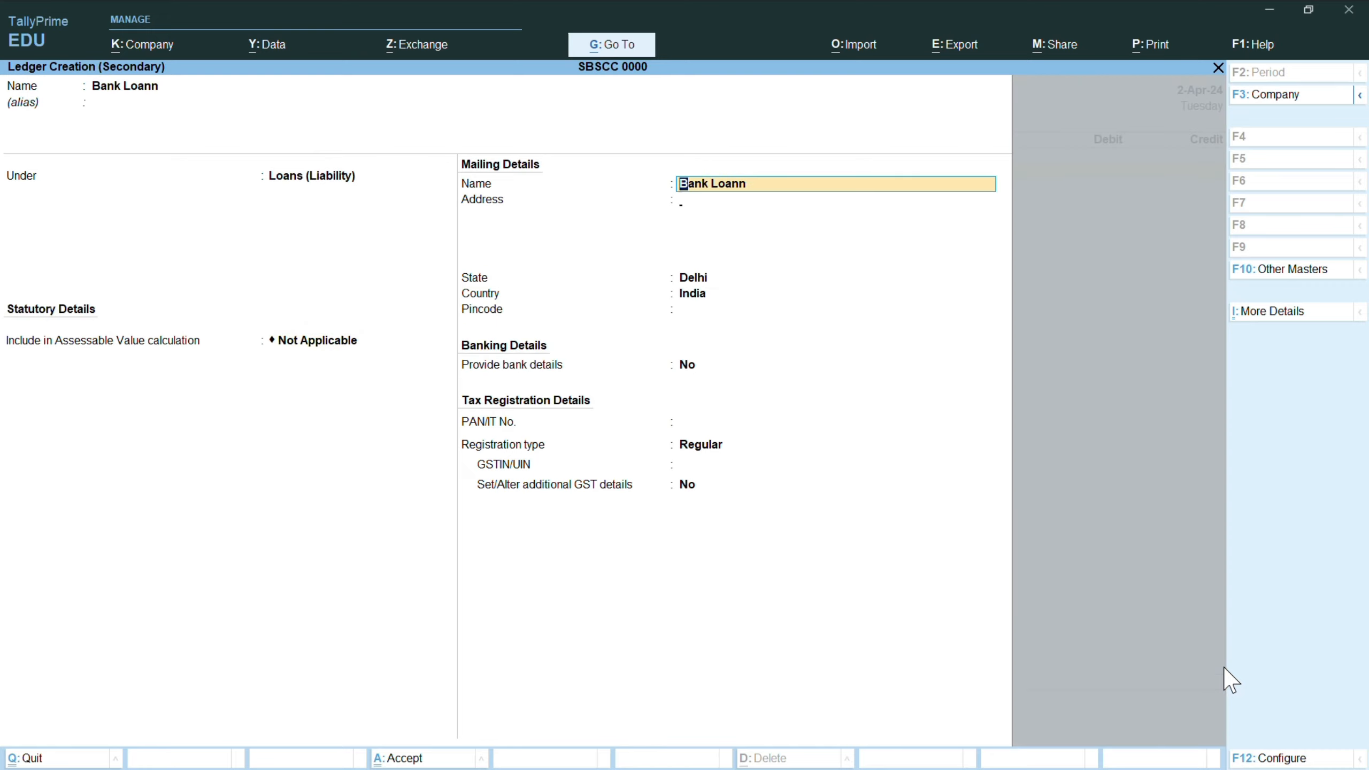
- Save the Bank Loann ledger with default mailing and tax details, and credit it with 4,00,000
key("Return")
key("Return")
key("Return")
key("Return")
key("Return")
key("Return")
key("Return")
key("Return")
key("Return")
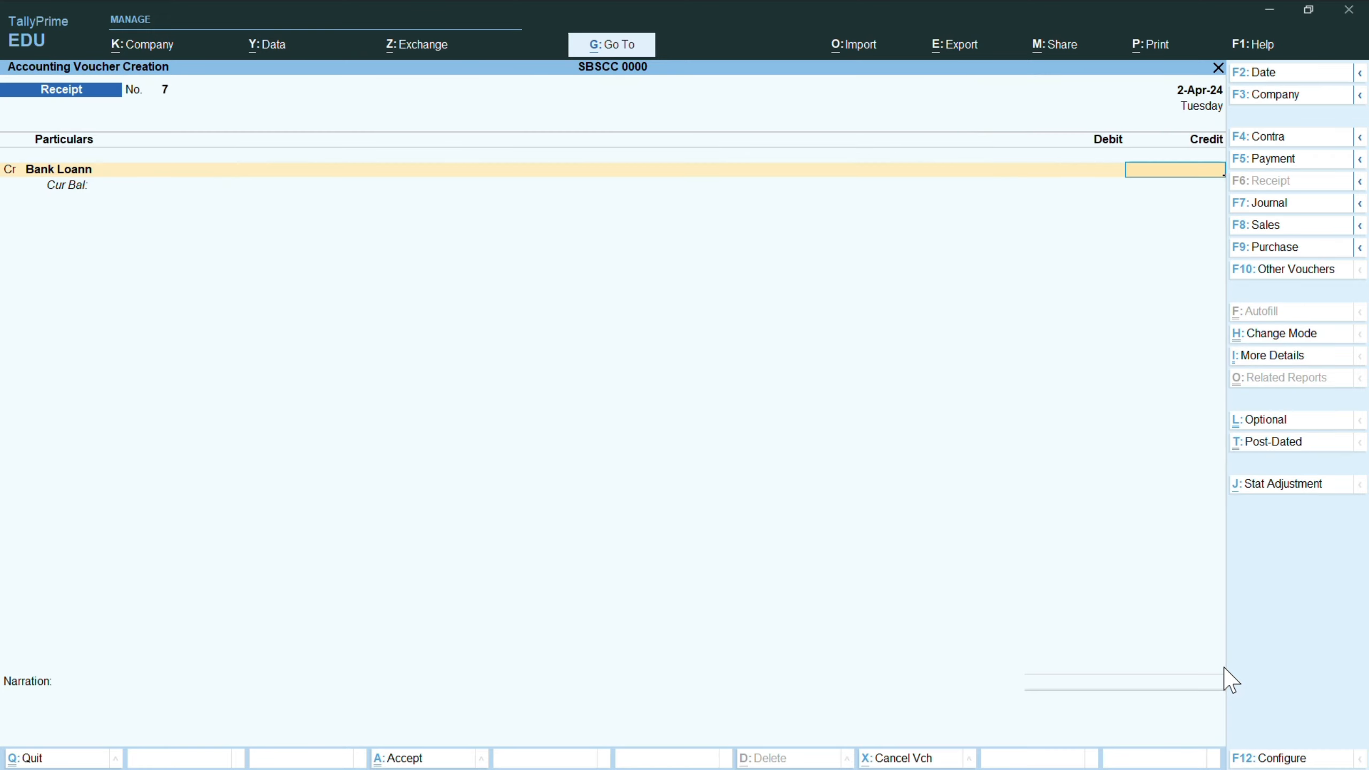
type("400000")
key("Return")
- Debit UNION BANK OF INDIA with 4,00,000 and save the loan receipt voucher with the default bank allocation
type("b")
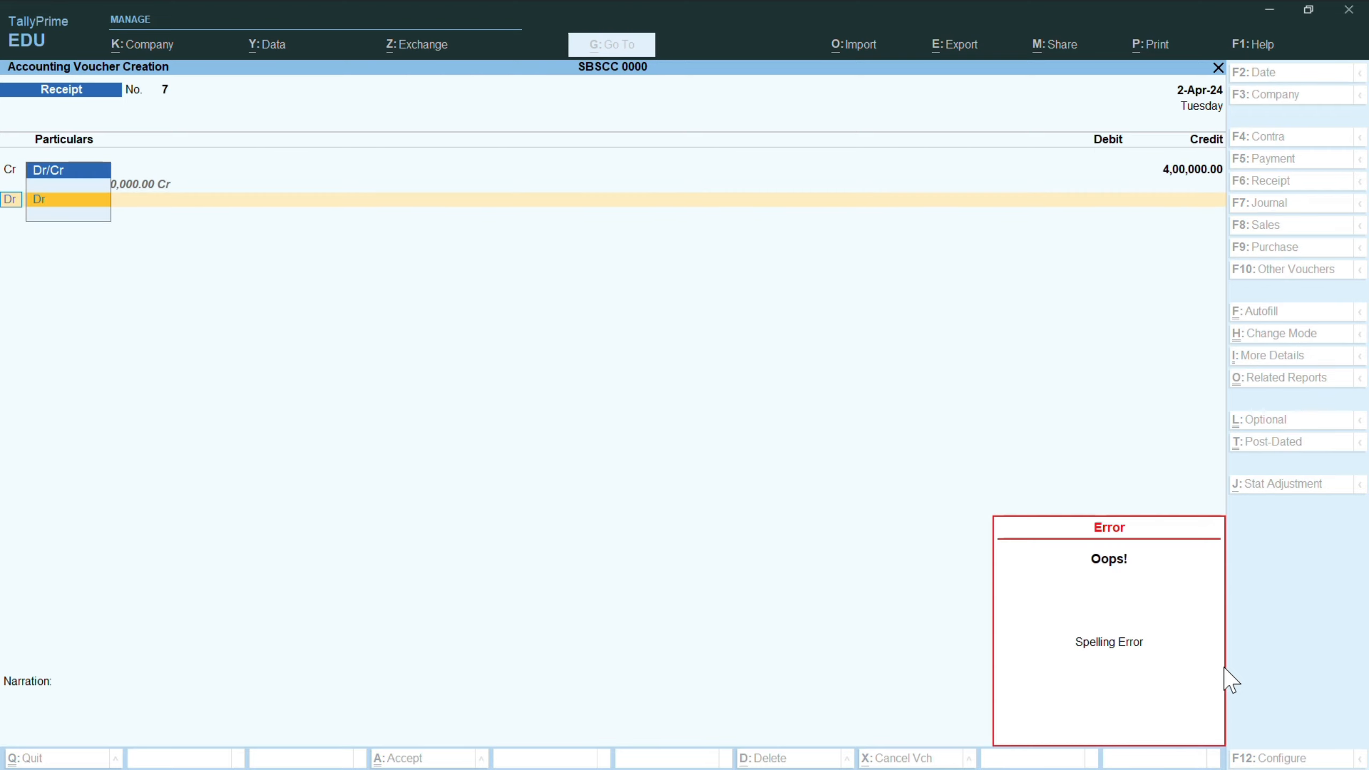
key("Return")
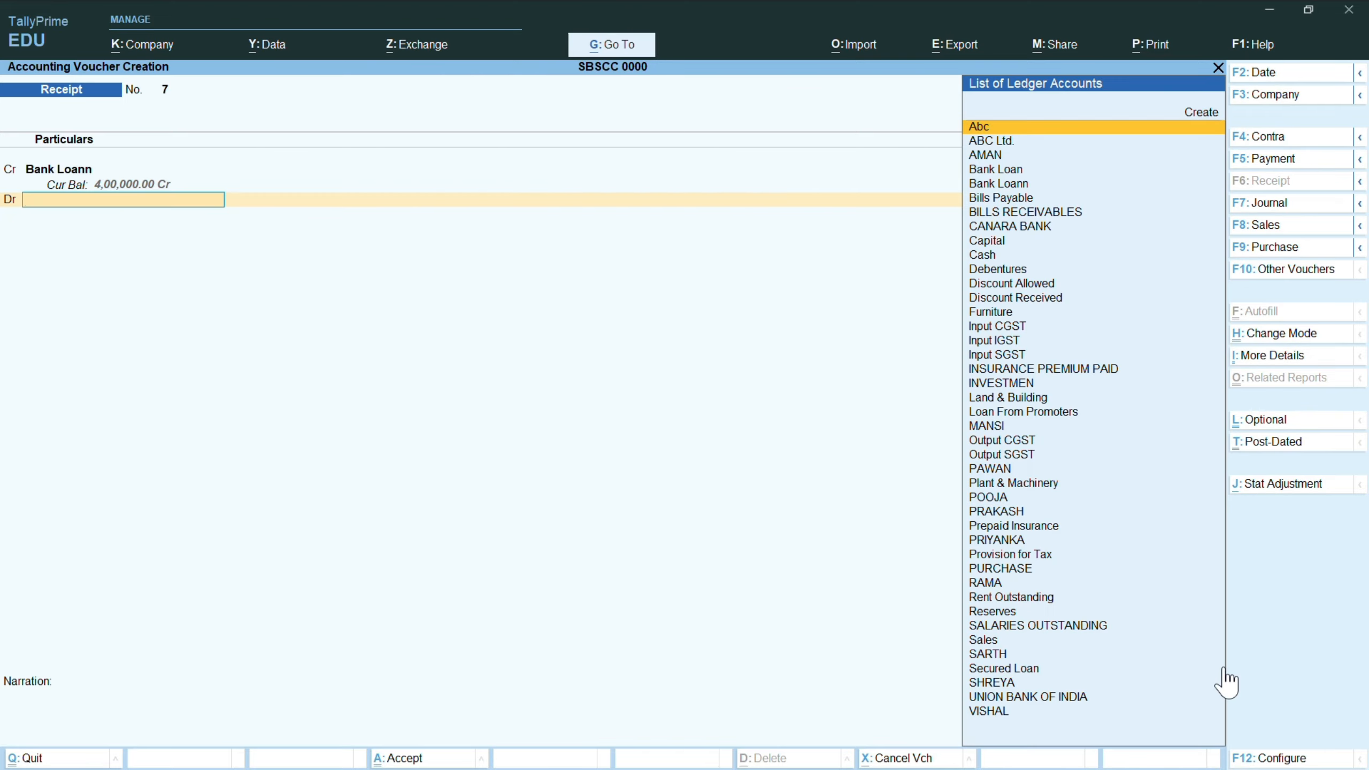
type("Abc")
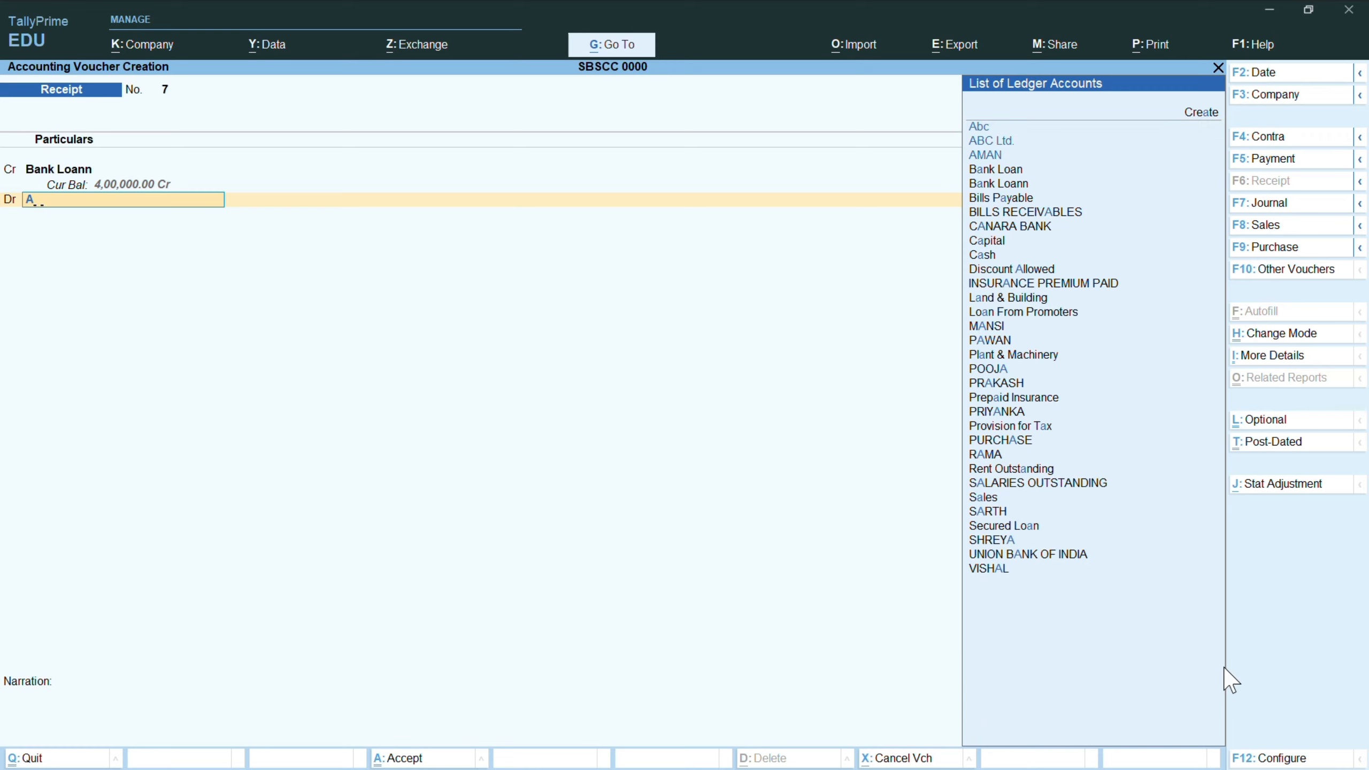
key("BackSpace")
key("BackSpace")
key("BackSpace")
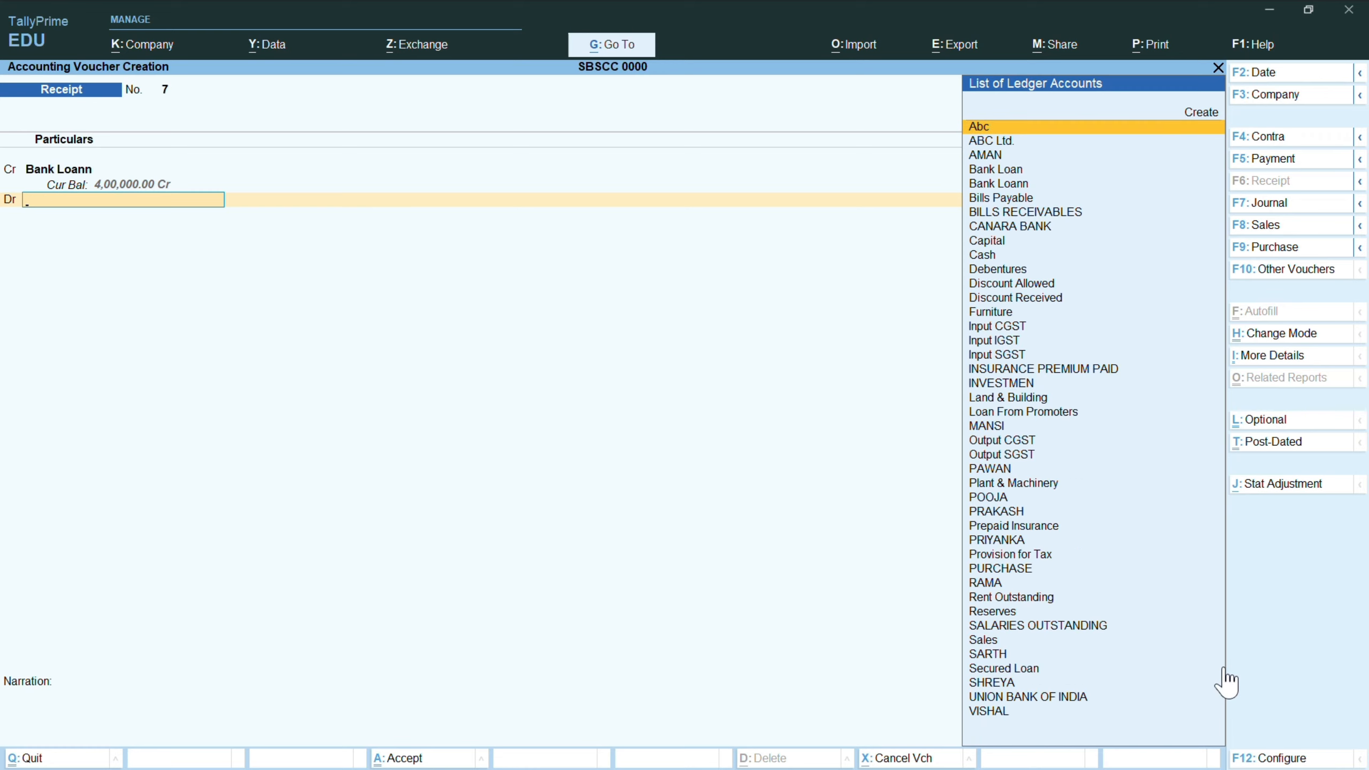
type("Uni")
key("Return")
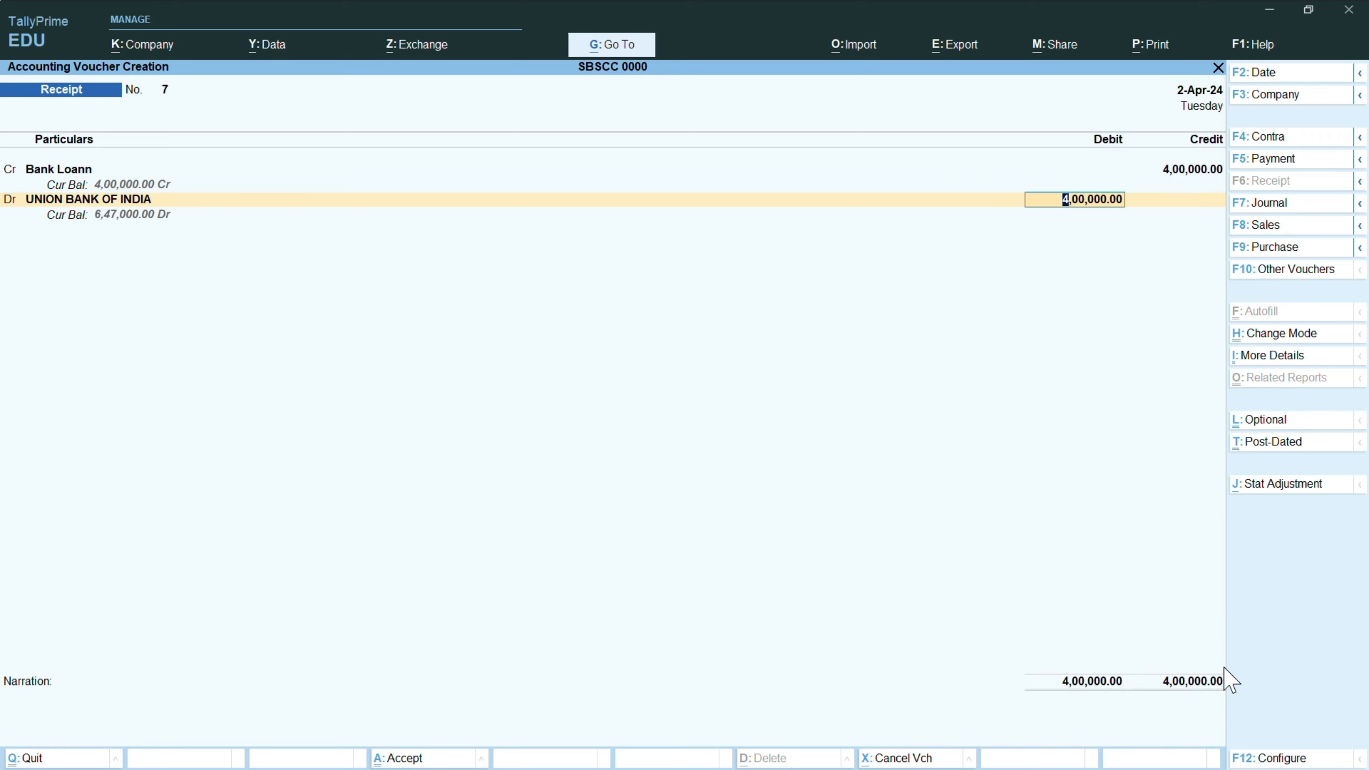
key("Return")
key("Return")
key("Return")
key("Return")
key("Return")
key("Return")
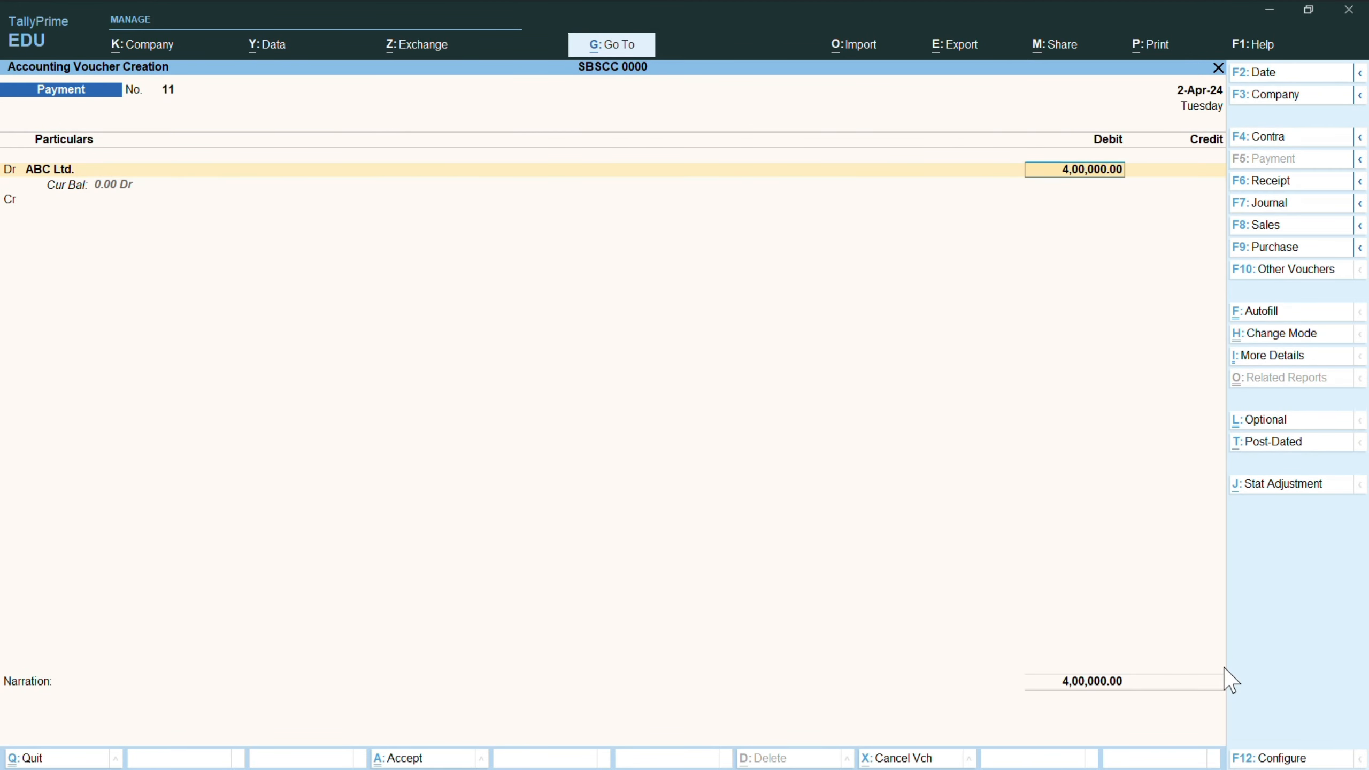
- Credit UNION BANK OF INDIA with 4,00,000 against ABC Ltd. and save the payment voucher with the default cheque allocation
key("Return")
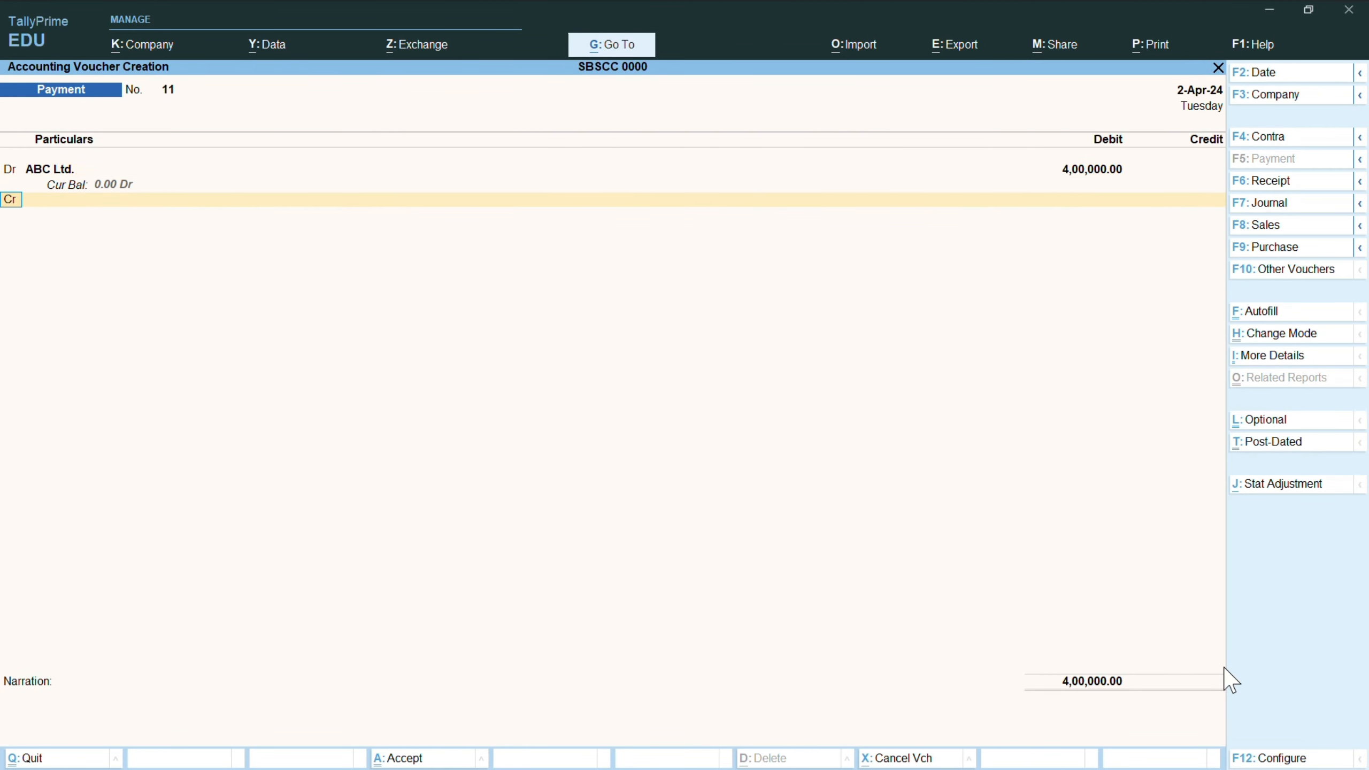
key("Return")
type("Uni")
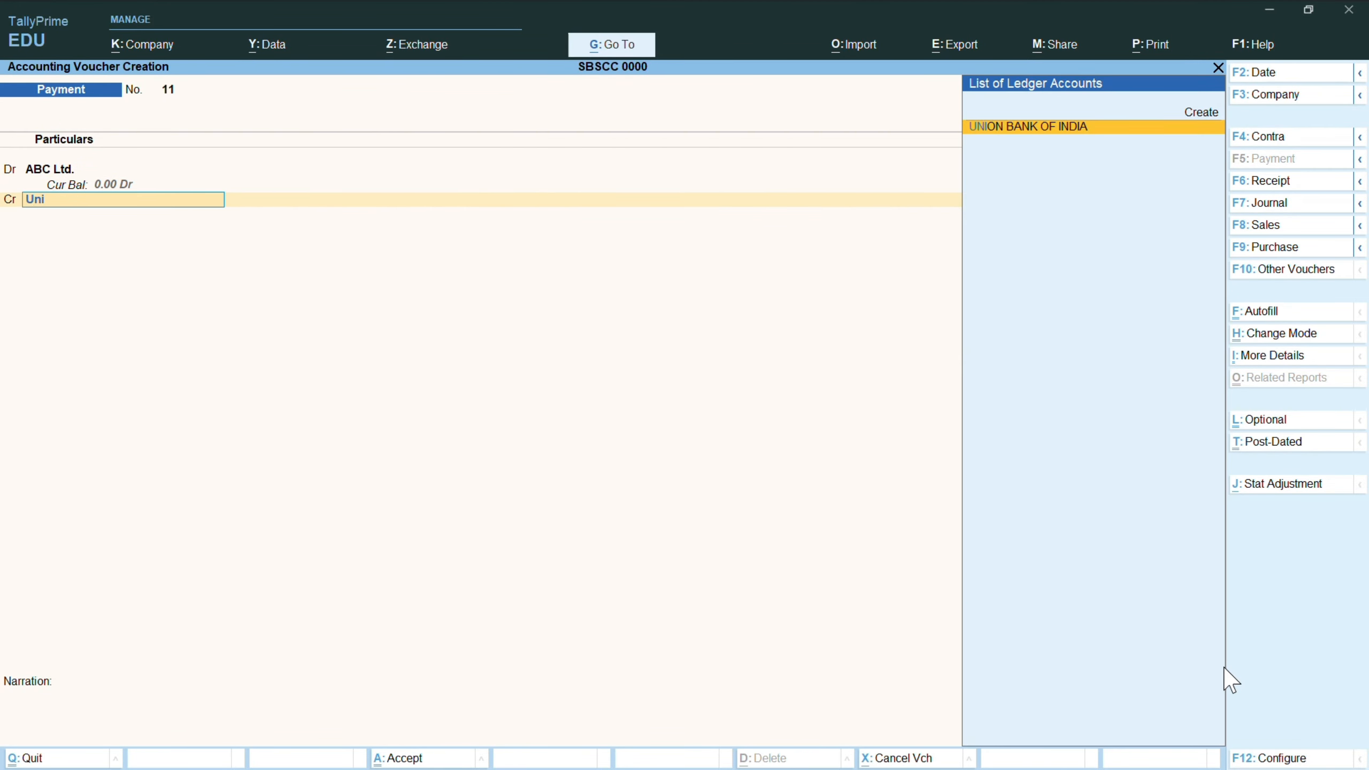
key("Return")
key("Return")
key("Return")
key("Return")
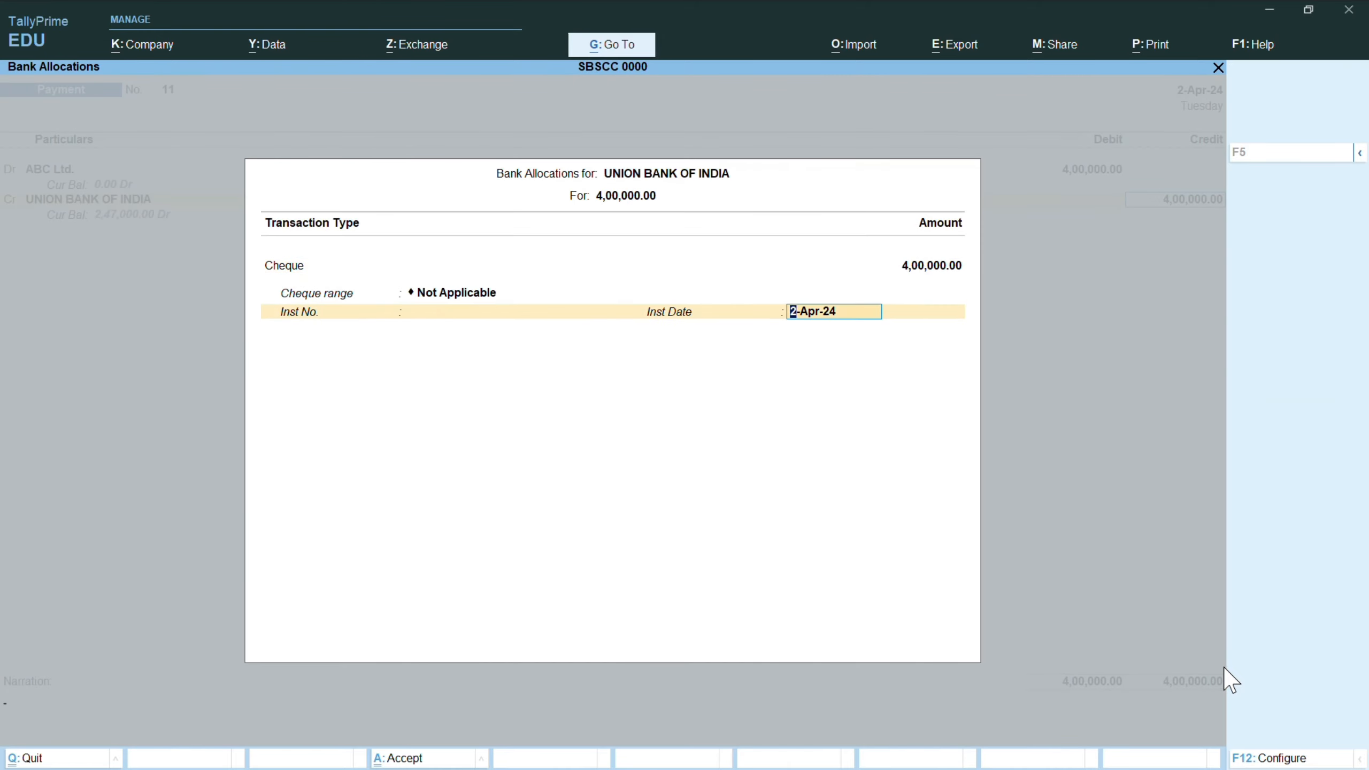
key("Return")
key("Return")
key("Return")
key("Return")
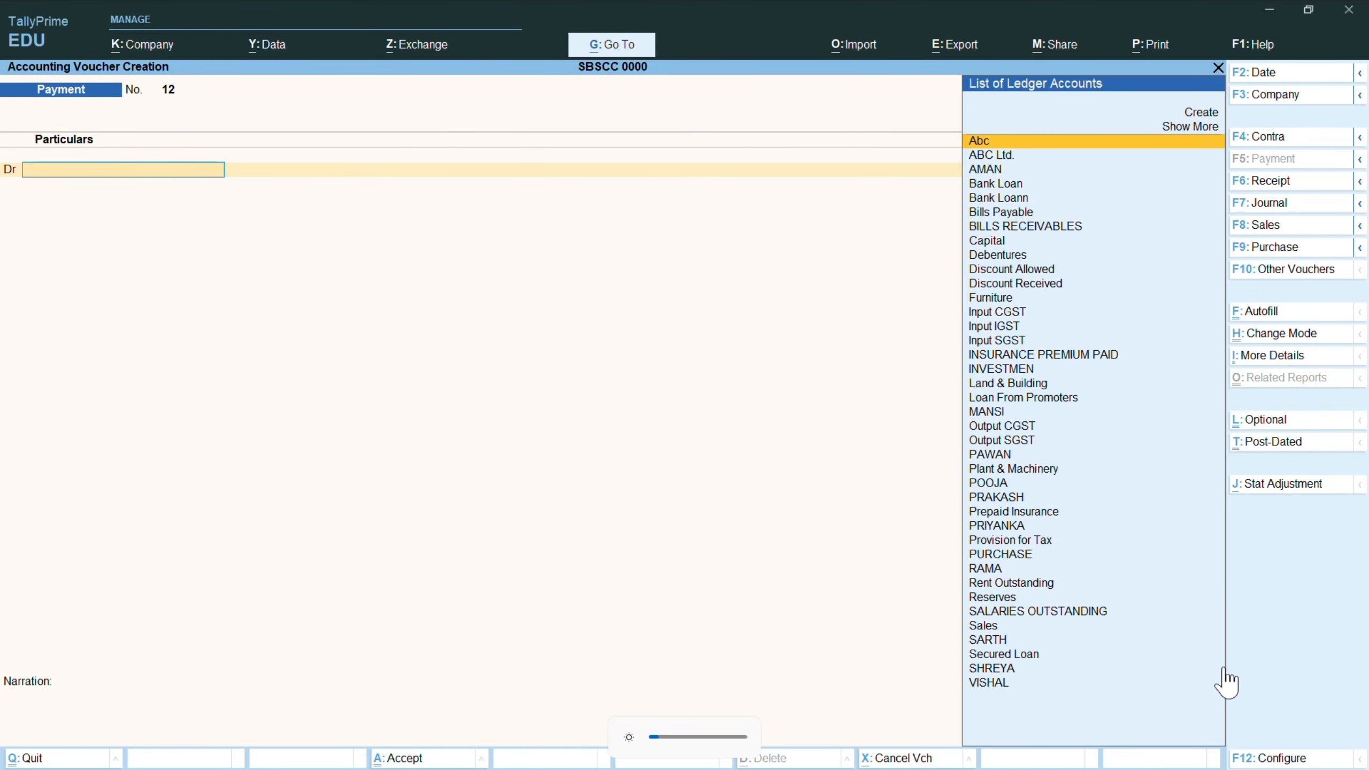
- Start a receipt voucher and credit the INVESTMEN ledger with 90,000
key("F6")
type("Inv")
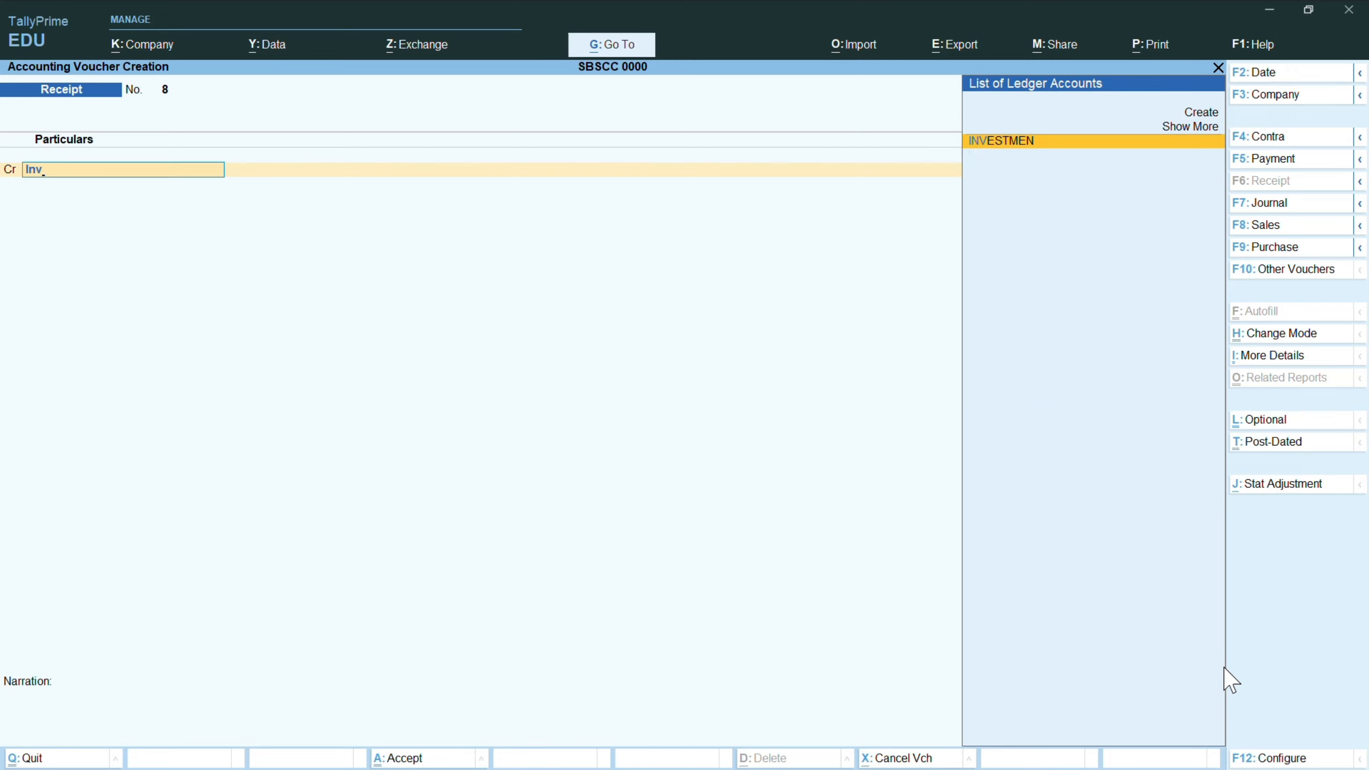
key("Return")
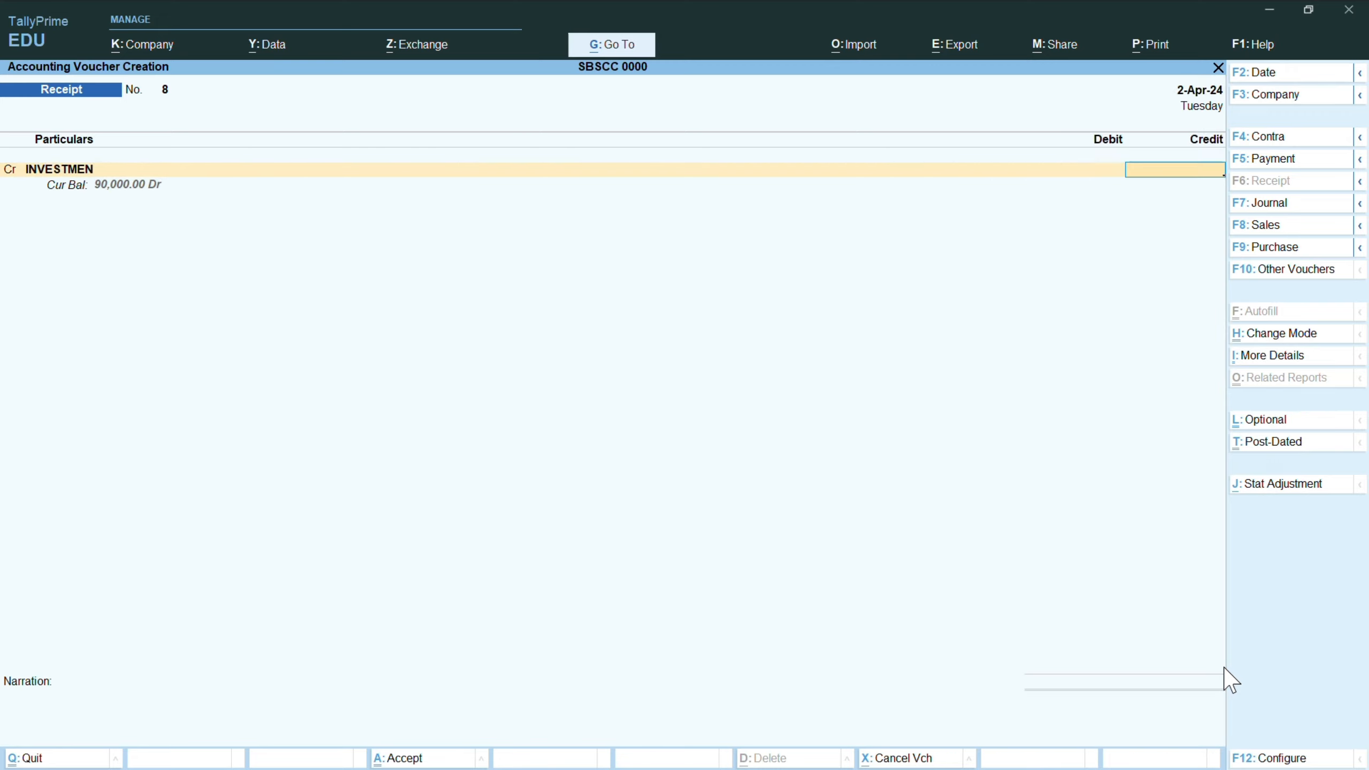
type("1500000")
key("BackSpace")
key("Return")
key("Up")
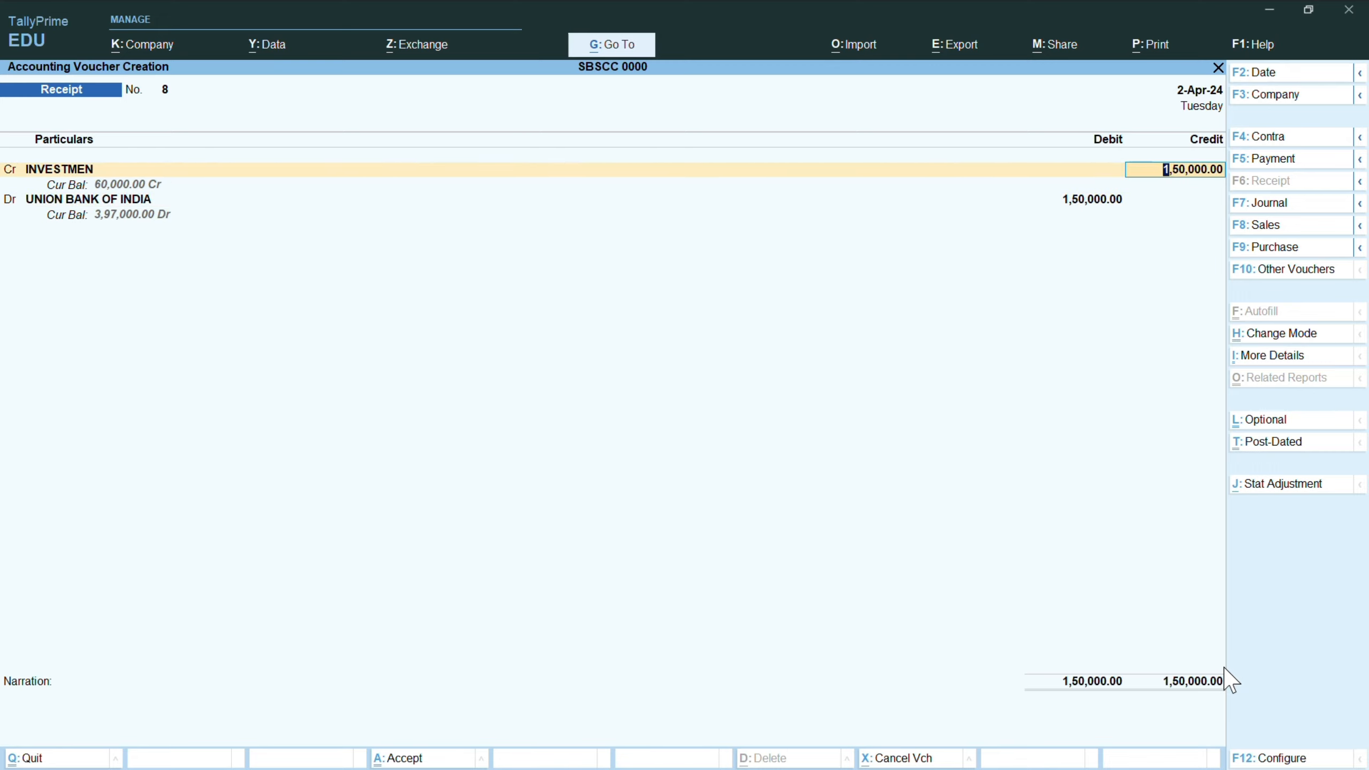
type("900000")
key("BackSpace")
key("Return")
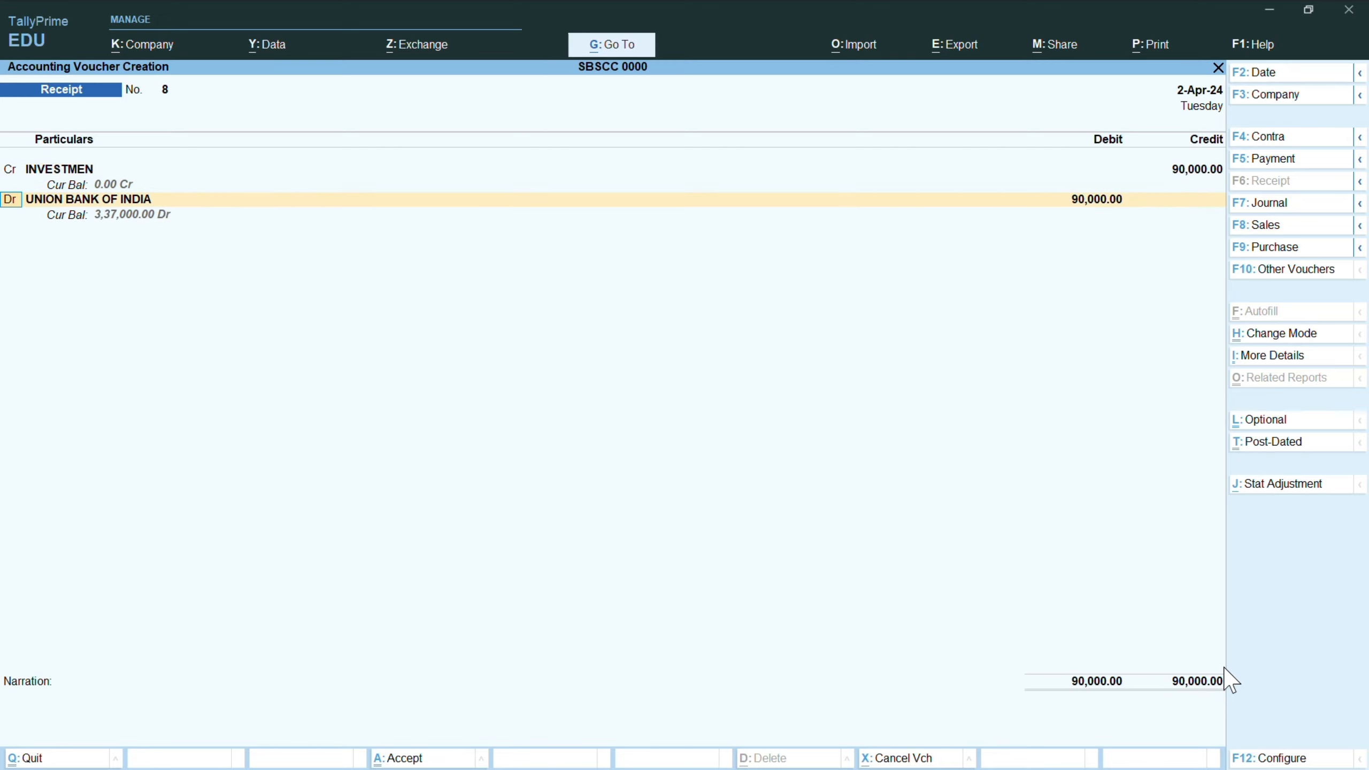
- Set the UNION BANK OF INDIA debit in the receipt voucher to 1,50,000 and accept the default bank allocation
key("Return")
key("Return")
key("Return")
key("ctrl+a")
key("BackSpace")
type("150000")
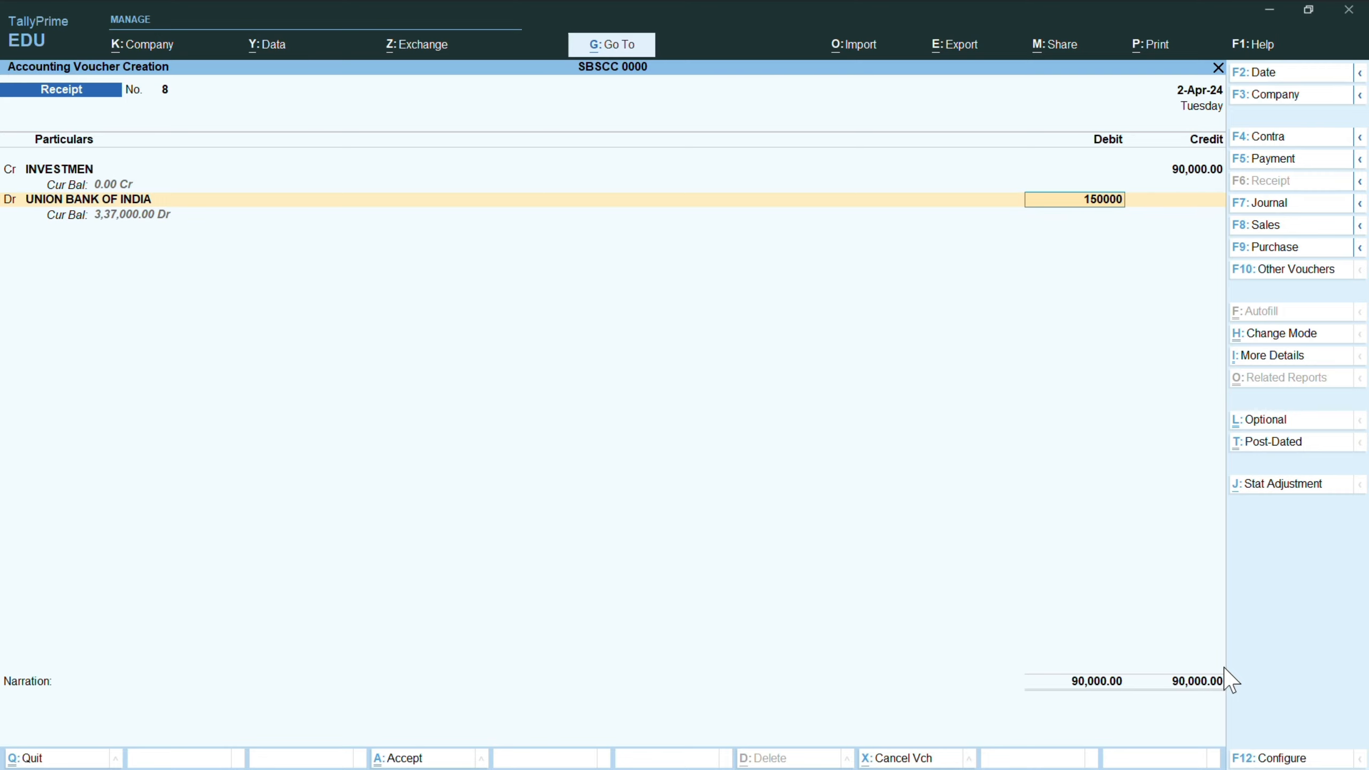
key("Return")
key("Return")
key("Return")
key("Return")
key("Return")
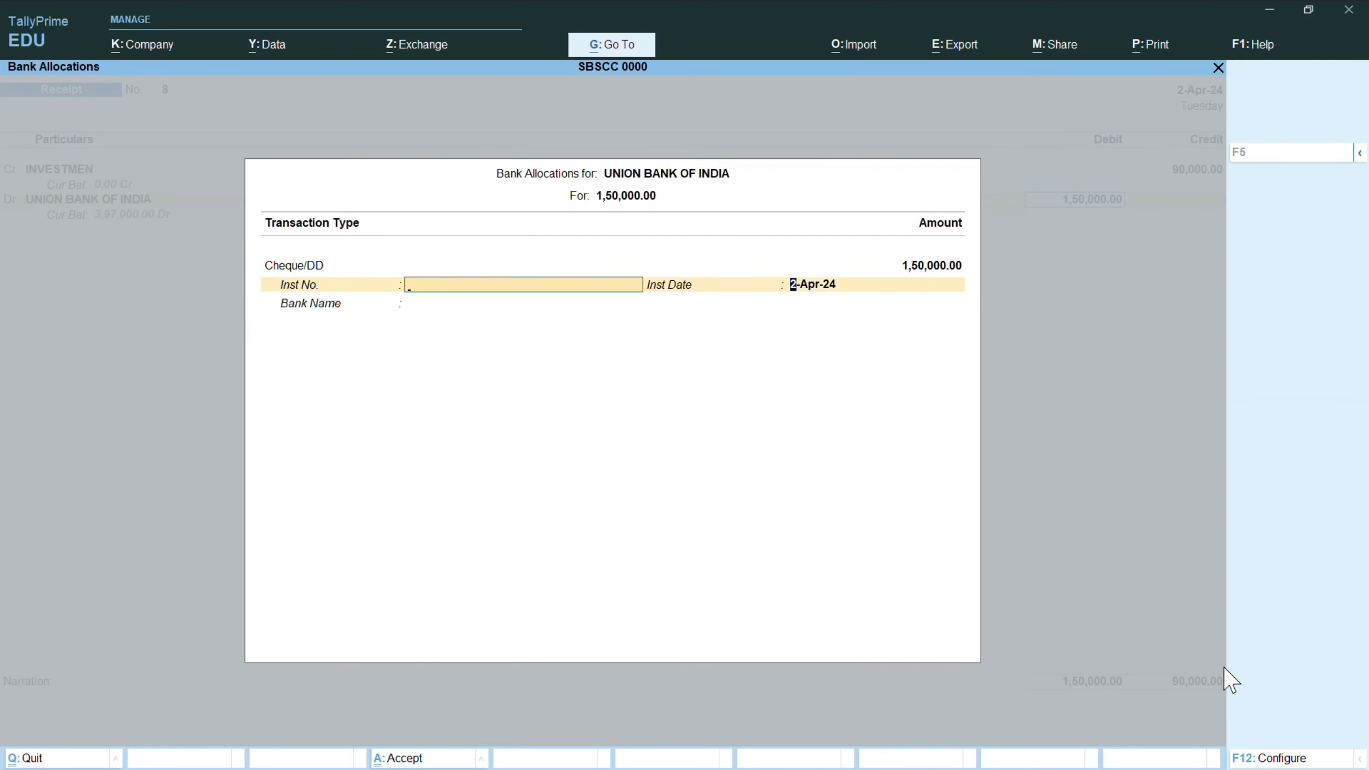
key("Return")
key("Return")
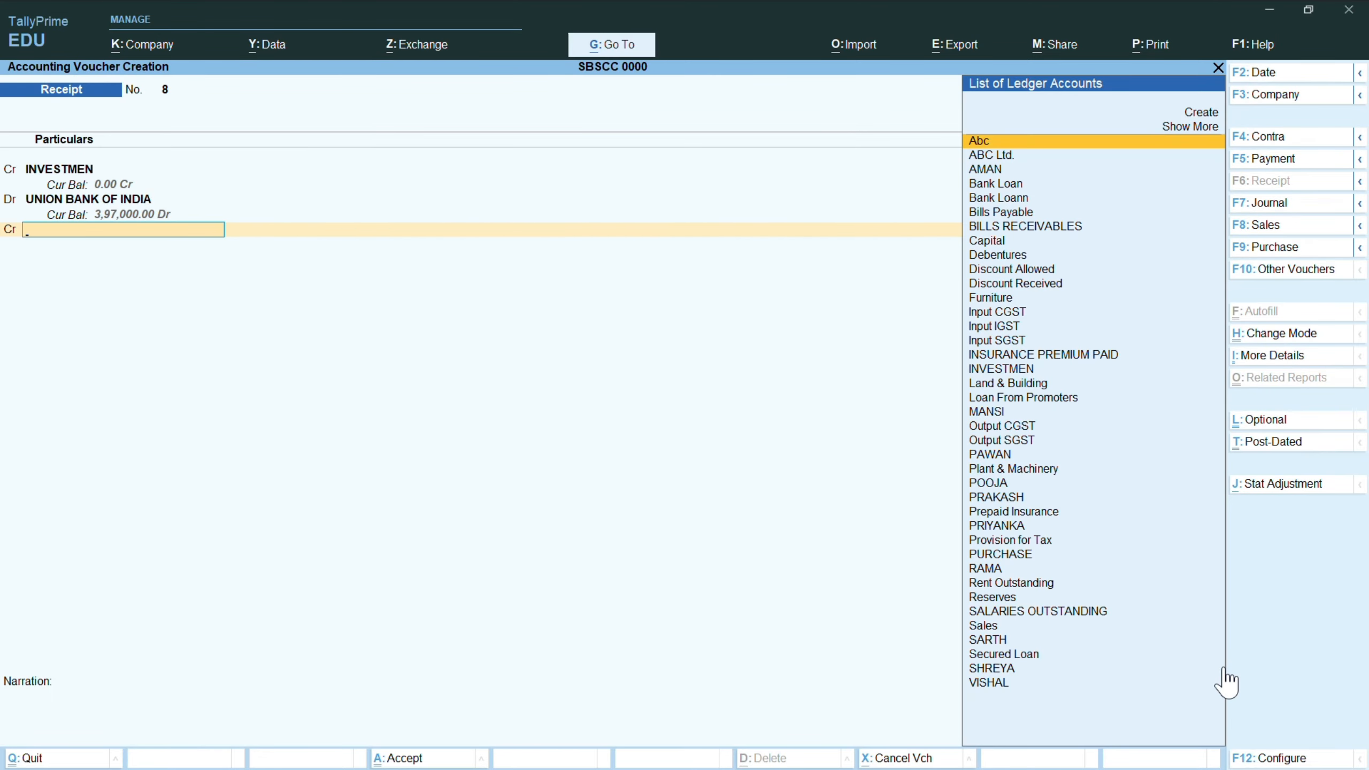
- Create a ledger named Profit on Sales of Investment under Indirect Incomes for the receipt's second credit line
key("alt+c")
type("Pro")
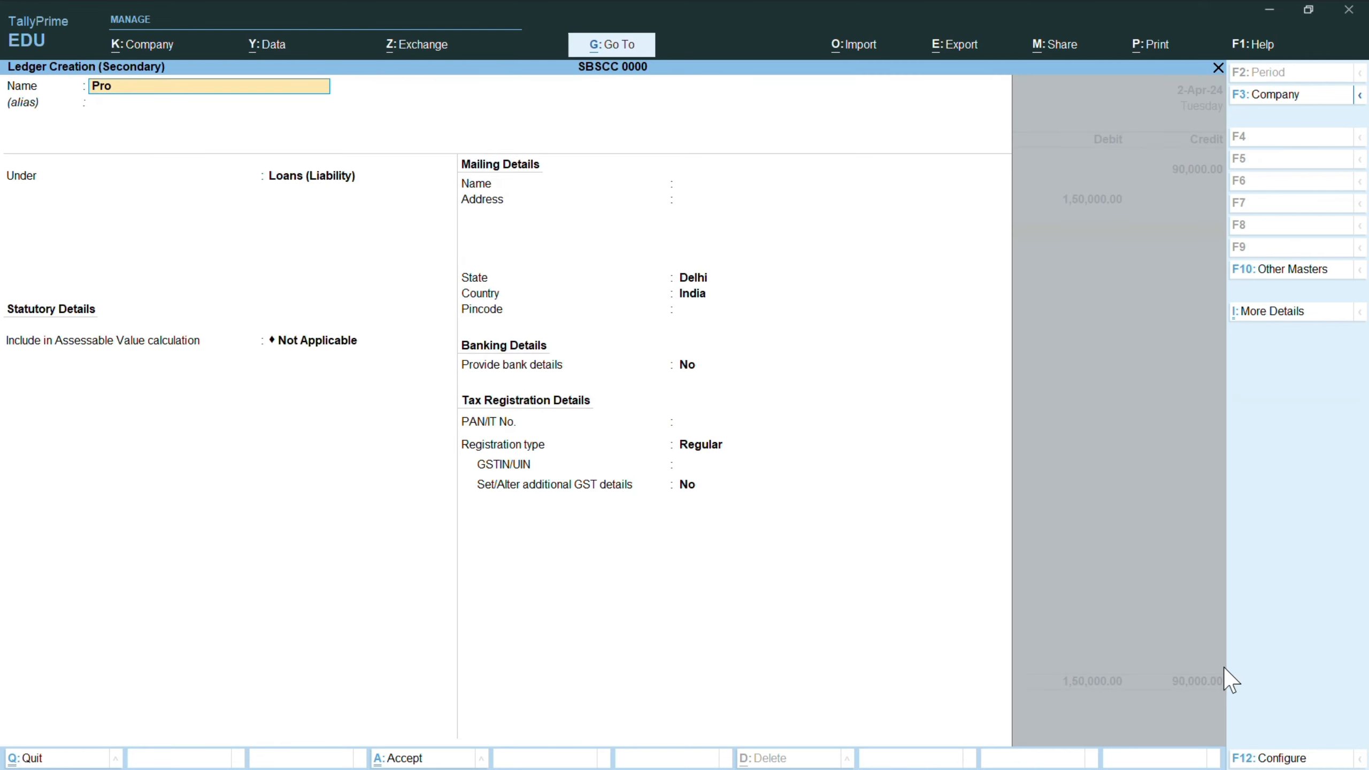
type("fit on Sales of invent")
key("BackSpace")
key("BackSpace")
type("stmetn")
key("BackSpace")
key("BackSpace")
type("nt")
key("Return")
type("I")
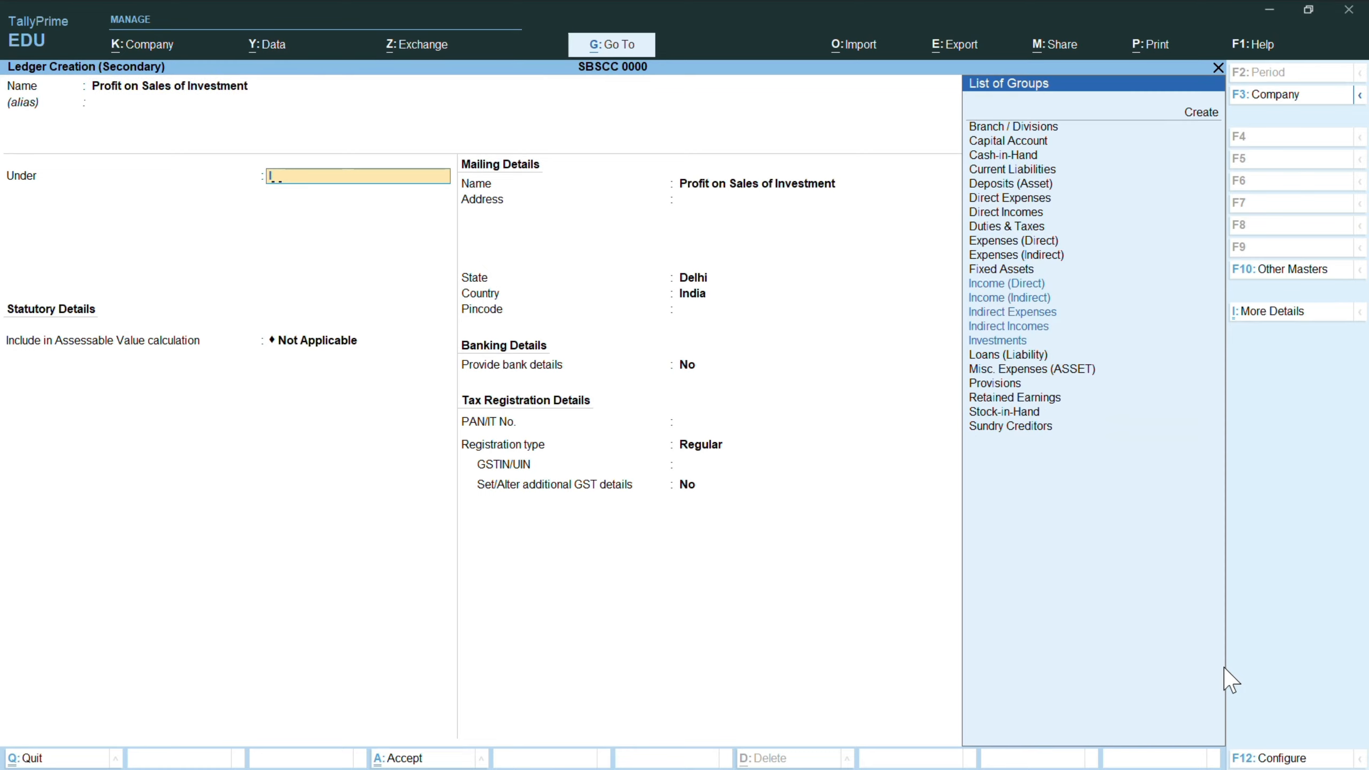
type("ndirect in")
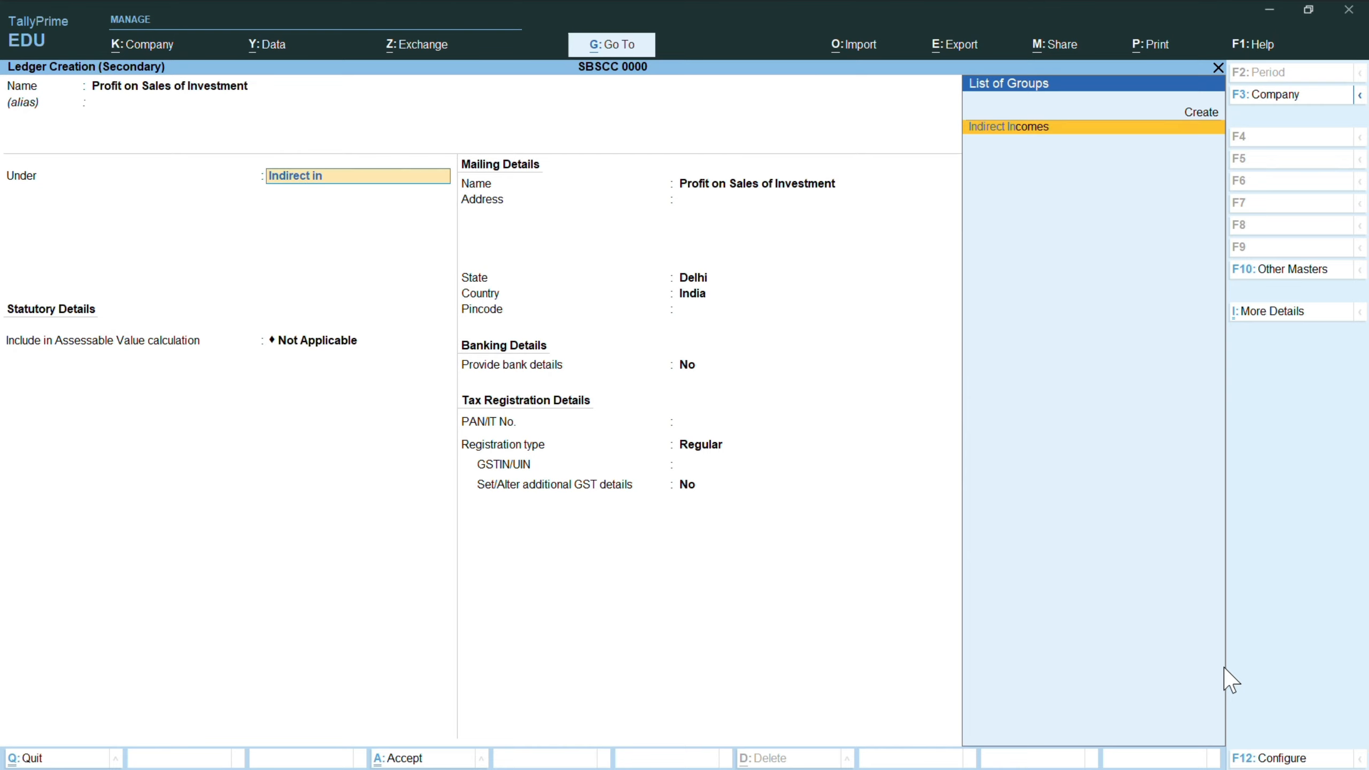
key("Return")
- Save the Profit on Sales of Investment ledger with default GST details, credit it with 60,000 and save the receipt voucher
key("Return")
key("Return")
key("Return")
key("Return")
key("Return")
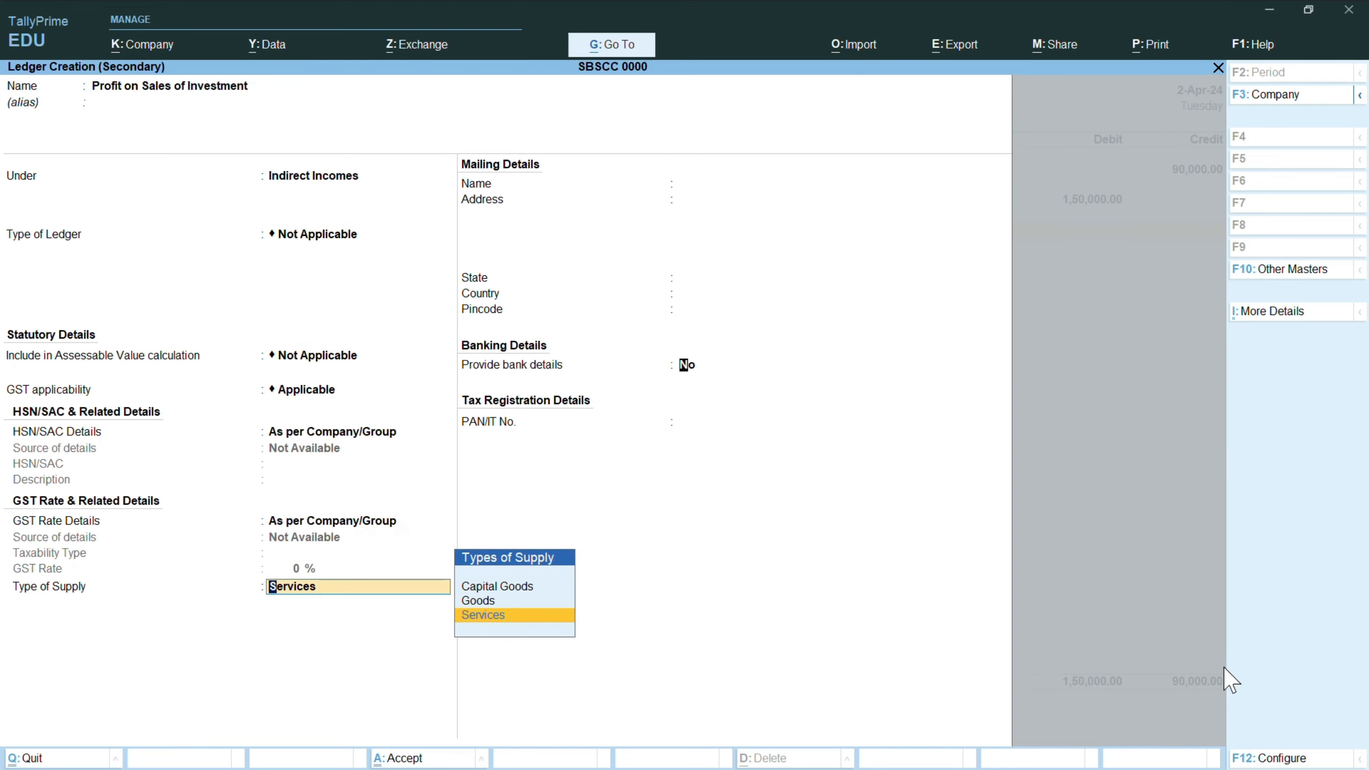
key("ctrl+a")
key("Return")
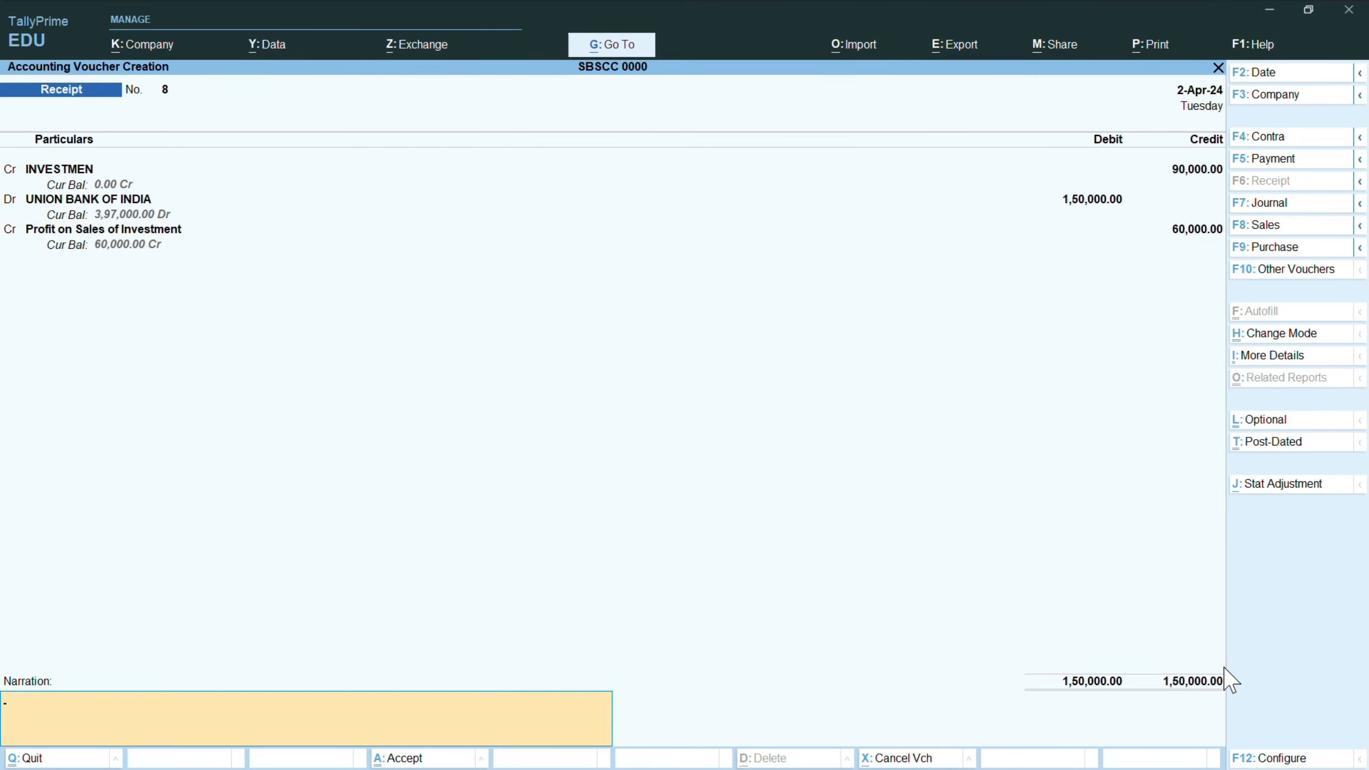
key("Return")
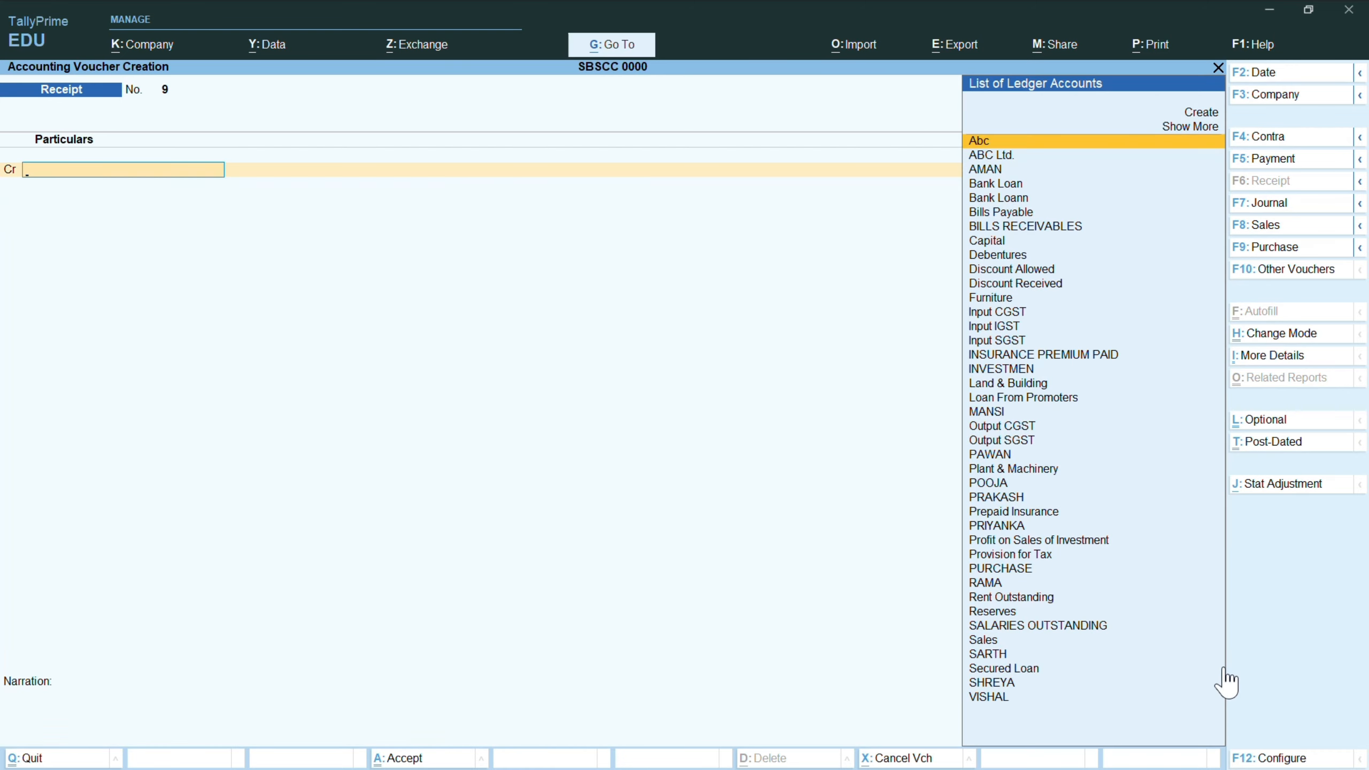
- Start a payment voucher and debit SALARIES OUTSTANDING with 40,000
key("F7")
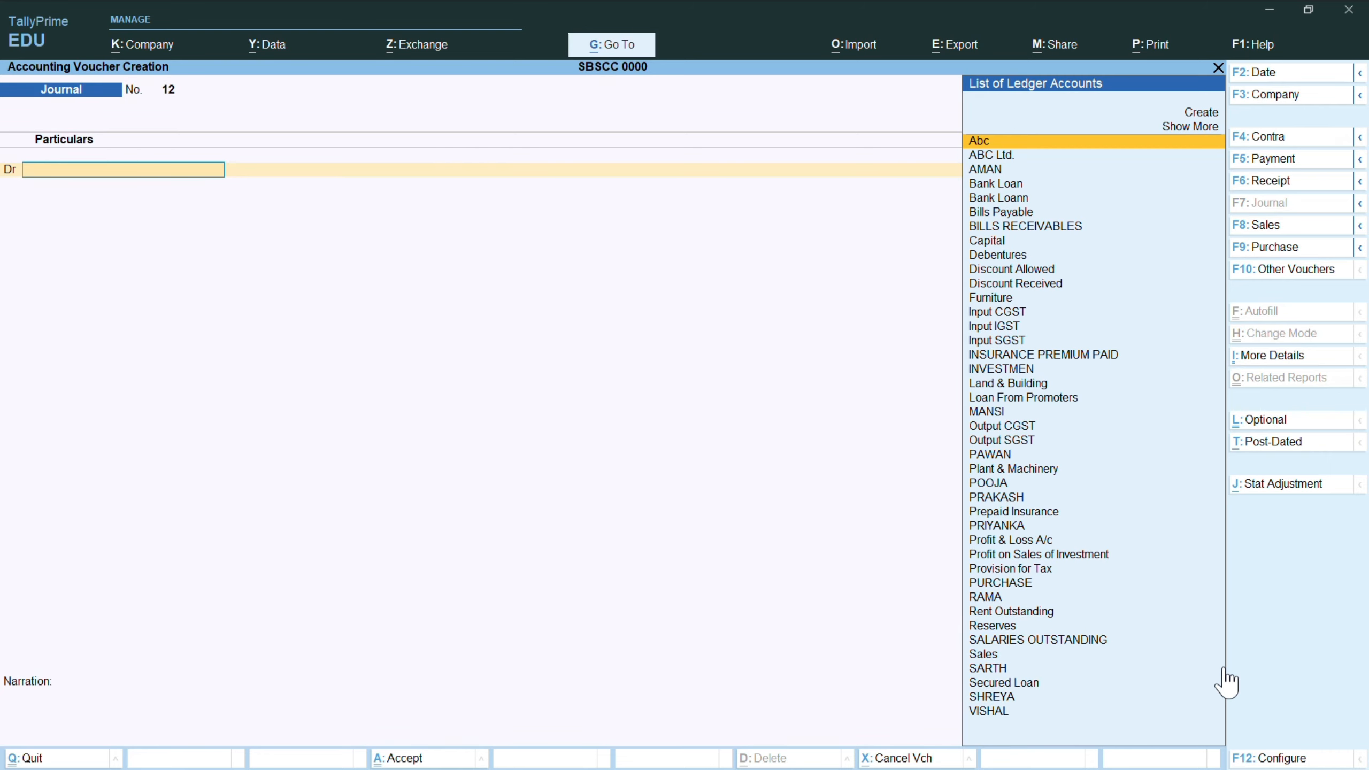
key("F5")
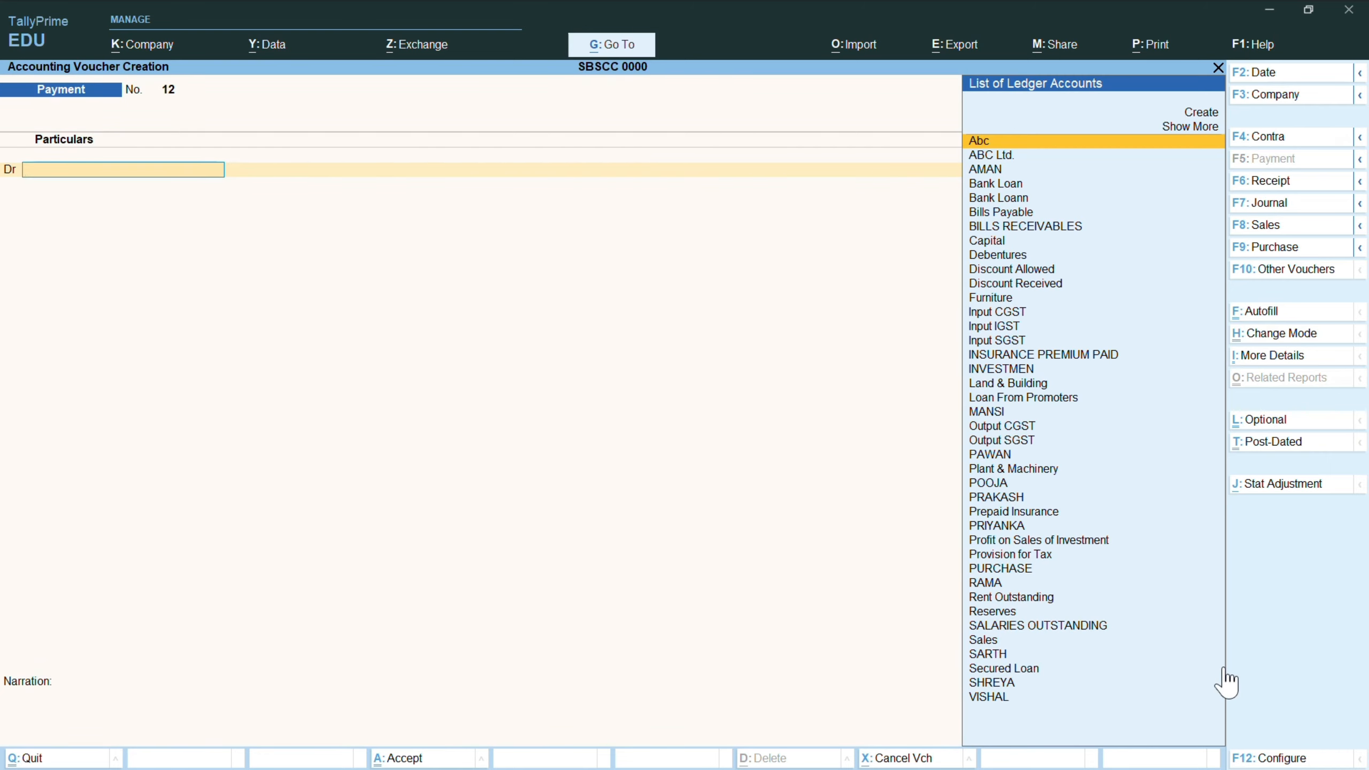
type("sala")
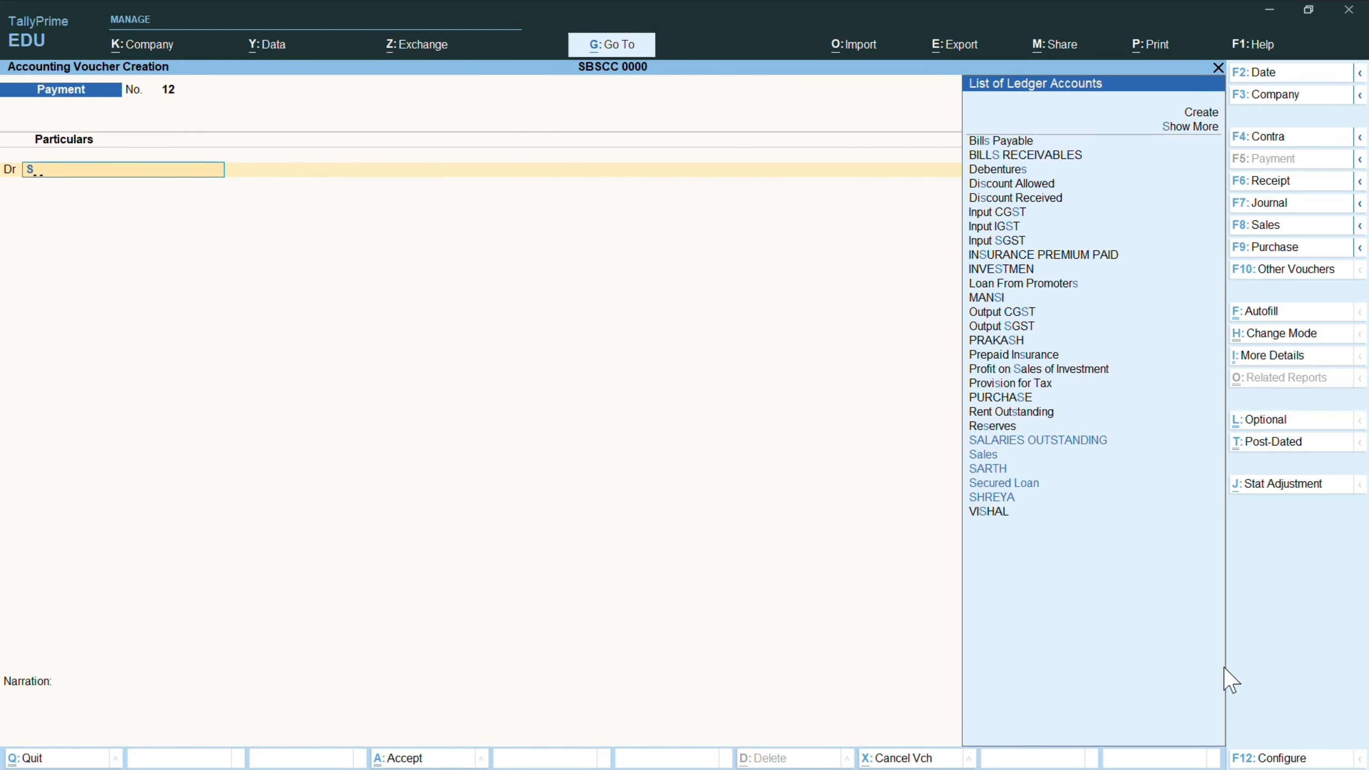
key("Return")
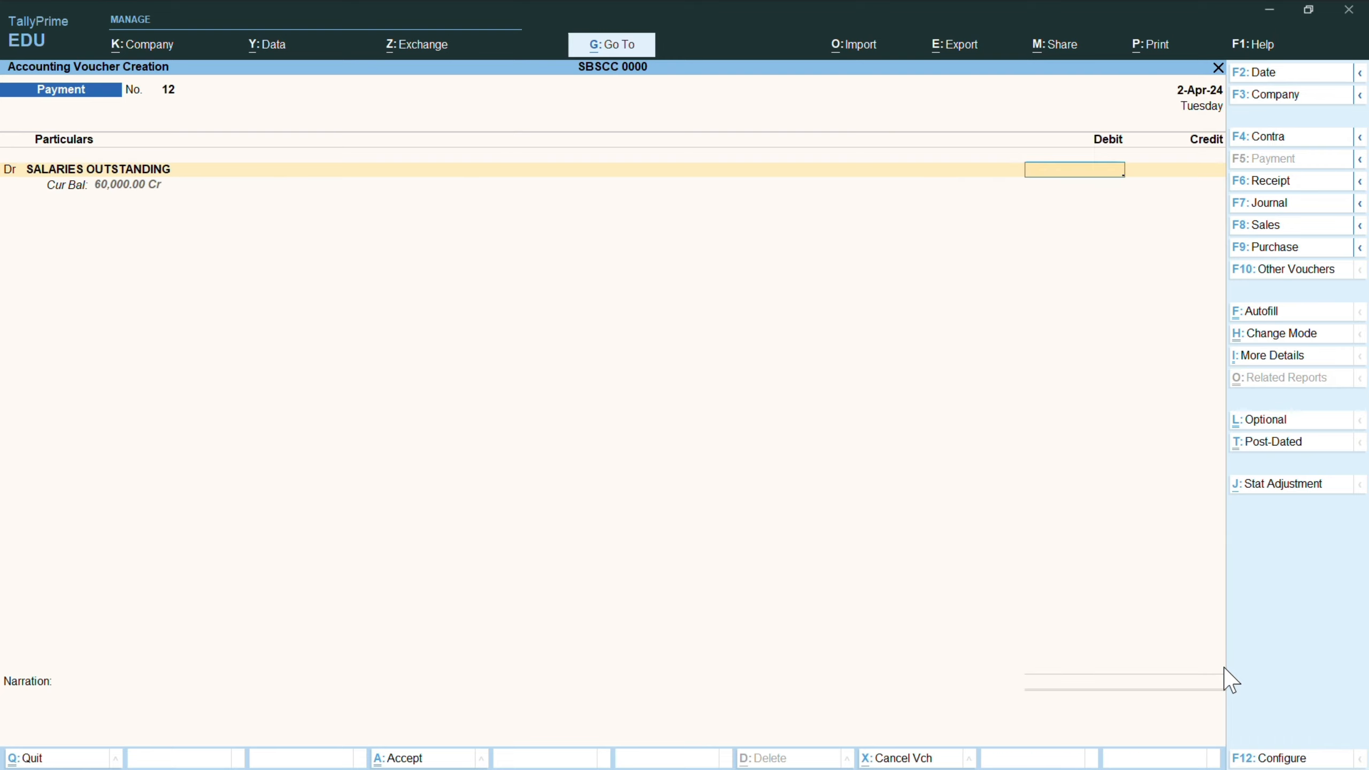
type("40000")
key("Return")
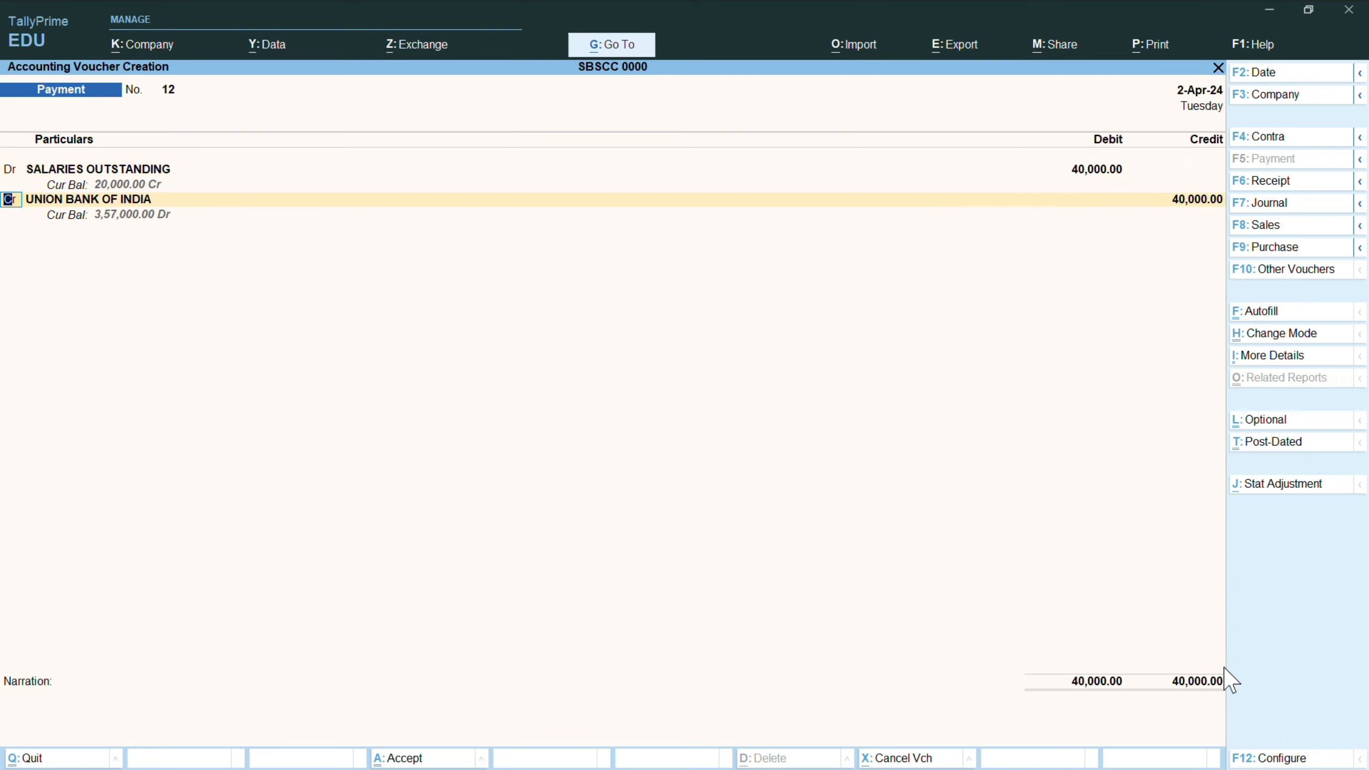
- Make the second payment line a debit and create a ledger named Electricity under Indirect Expenses for it
type("d")
key("Return")
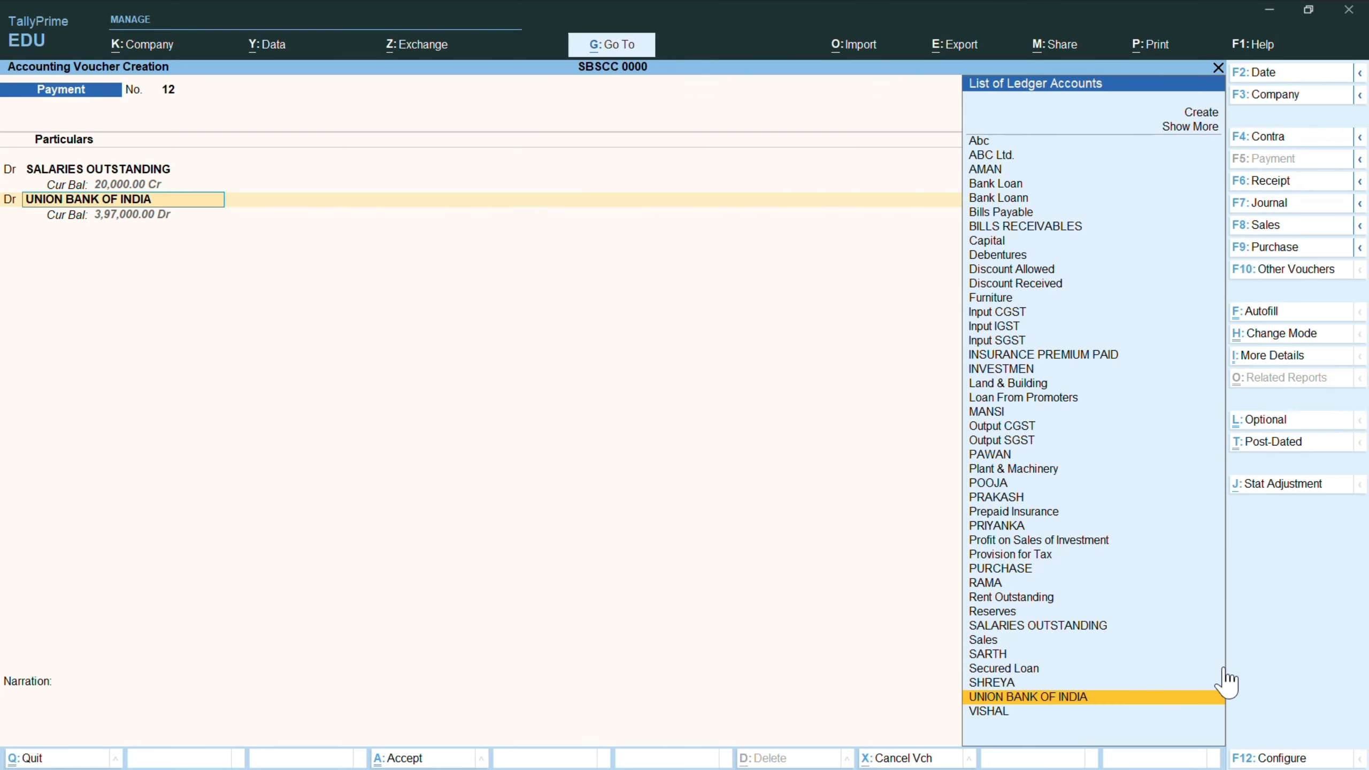
key("alt+c")
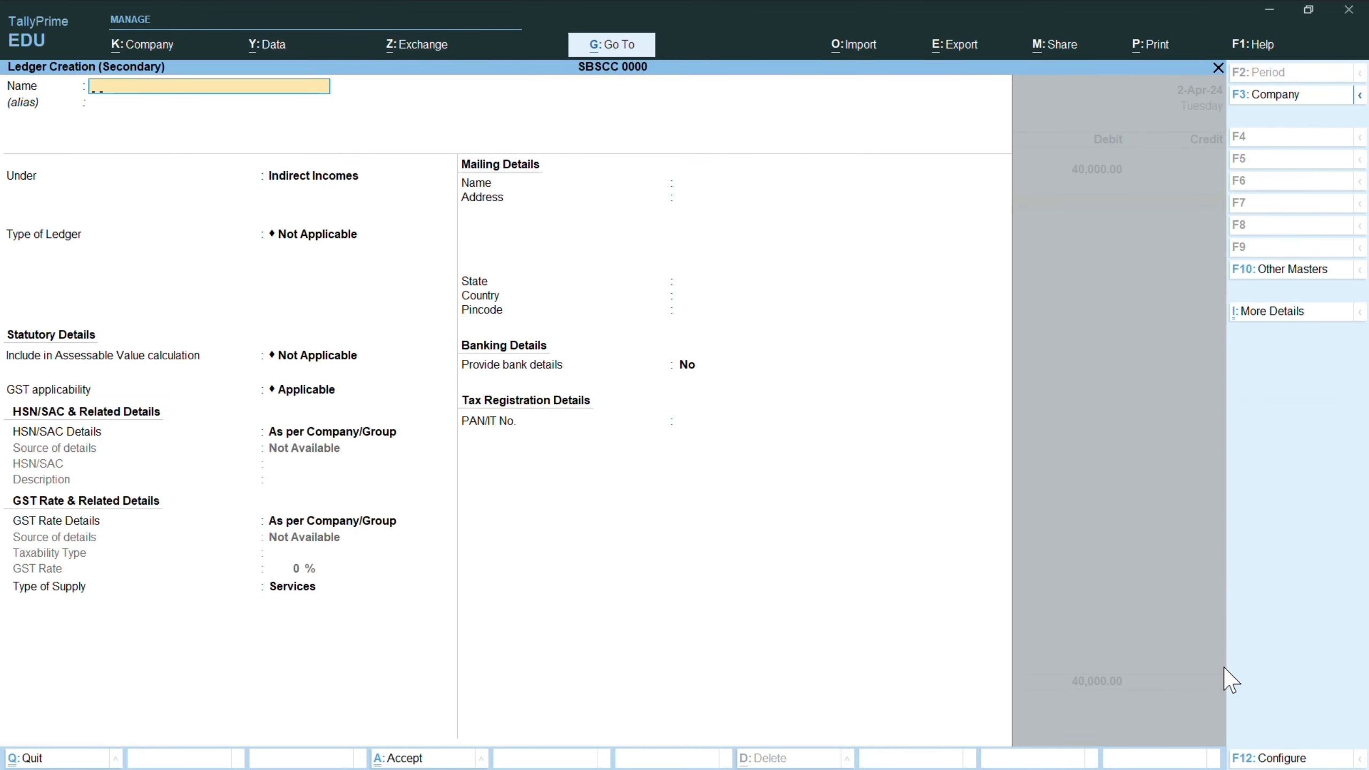
type("Electricity")
key("Return")
type("I")
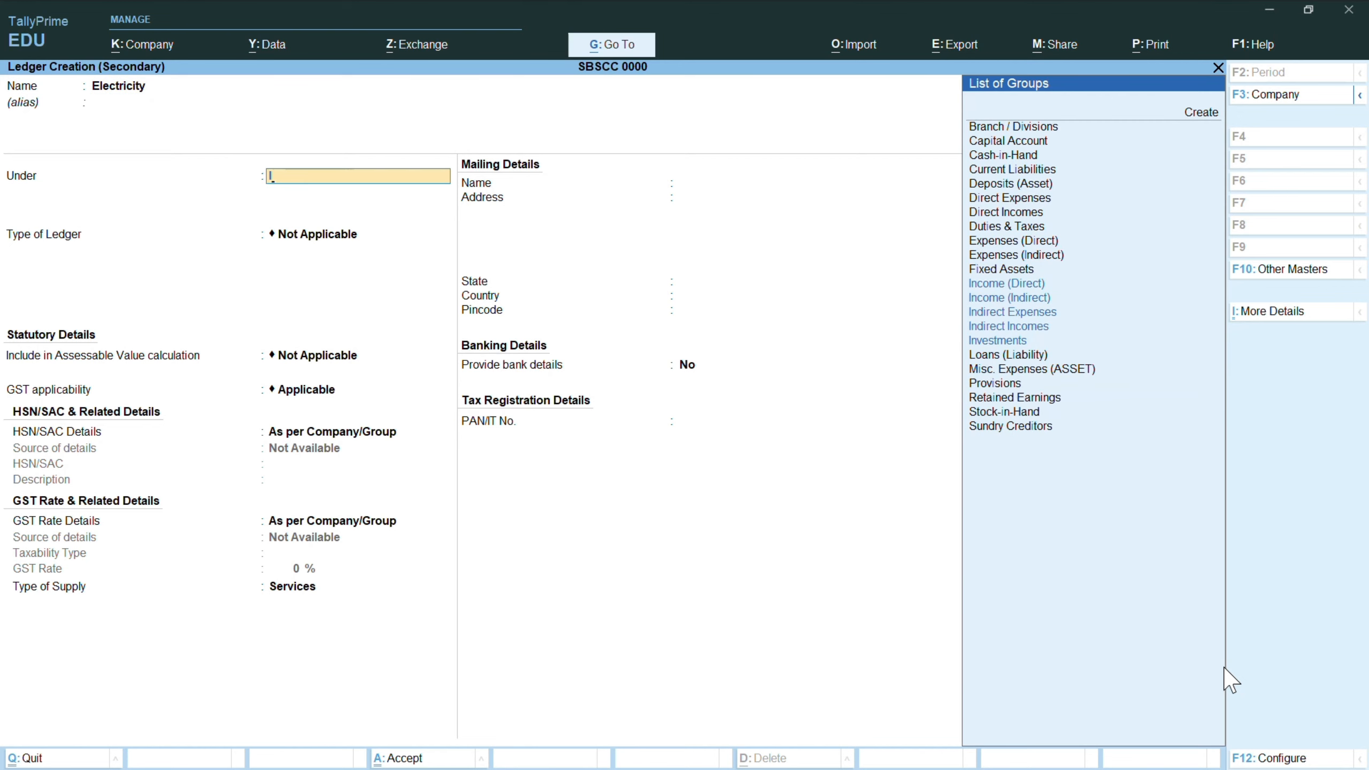
key("Return")
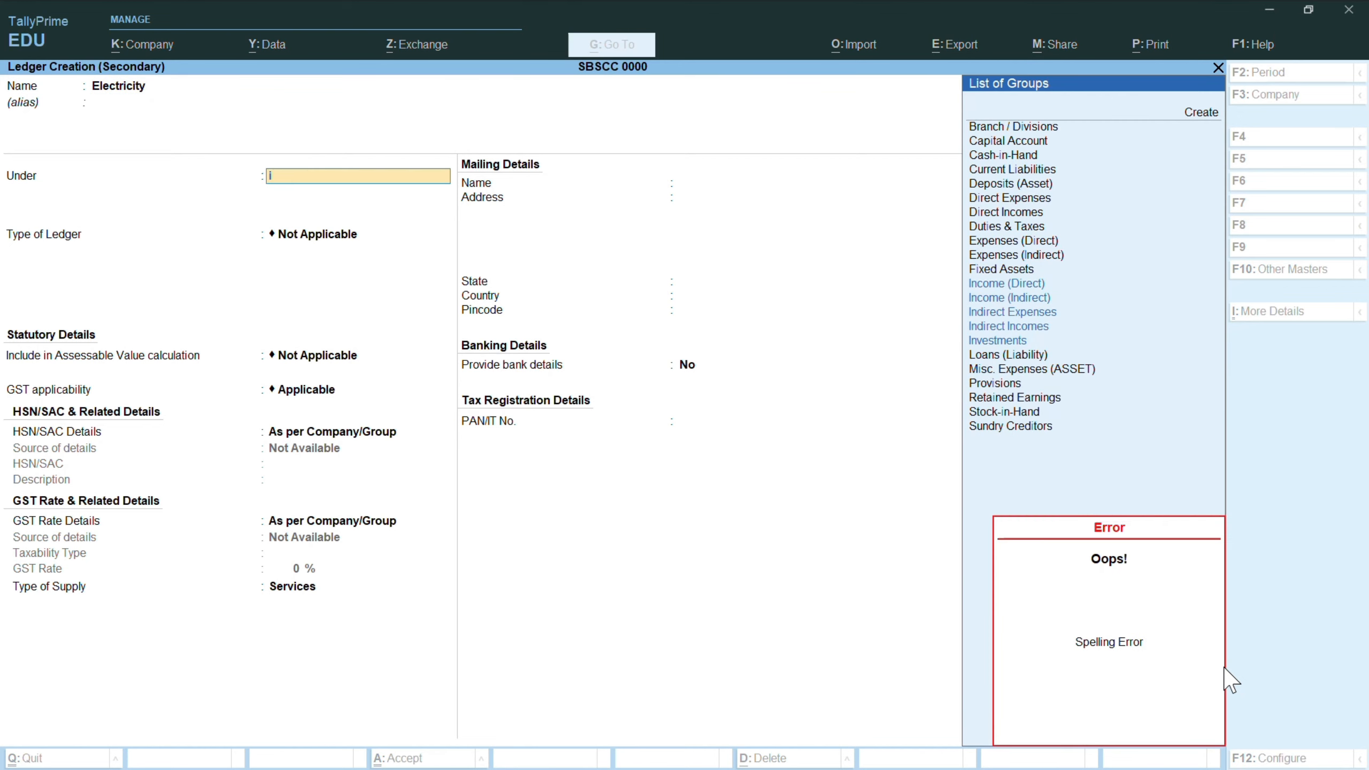
type("ndire")
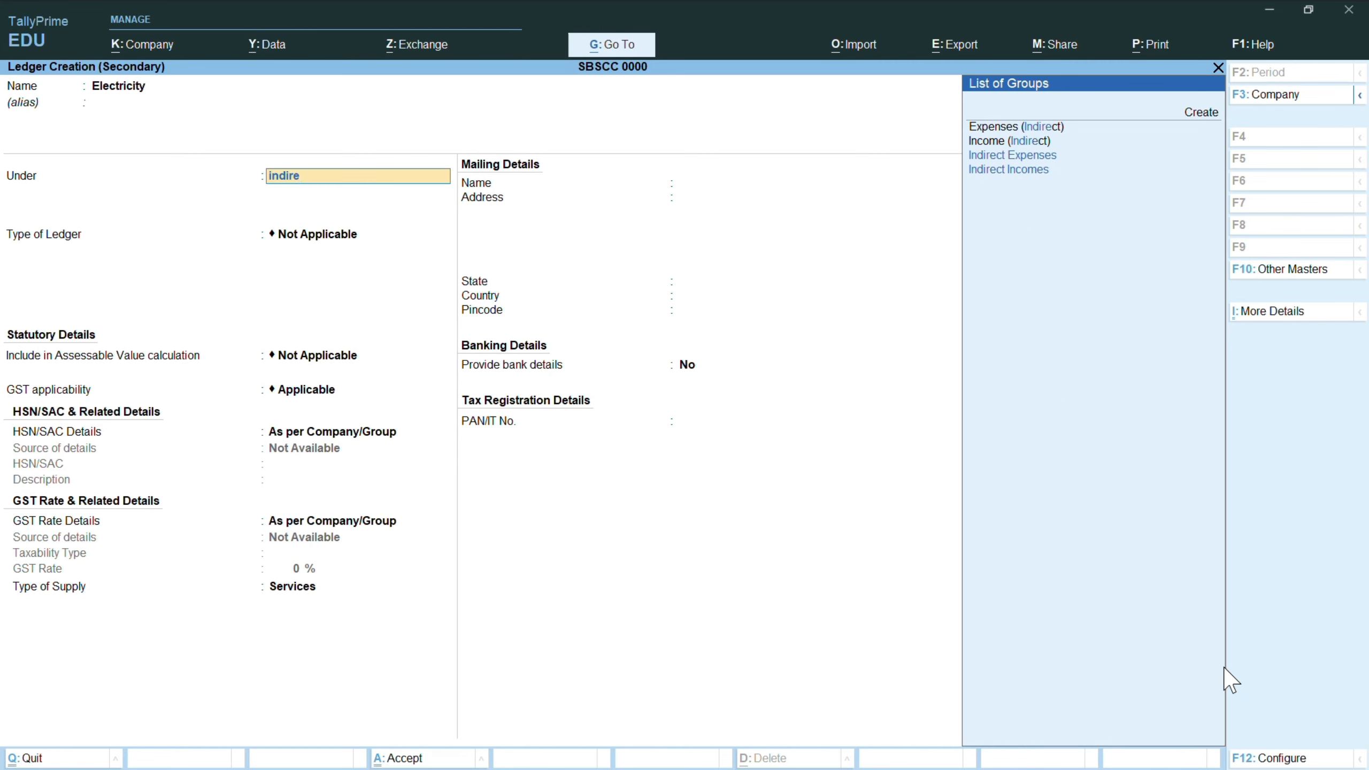
key("Return")
key("Return")
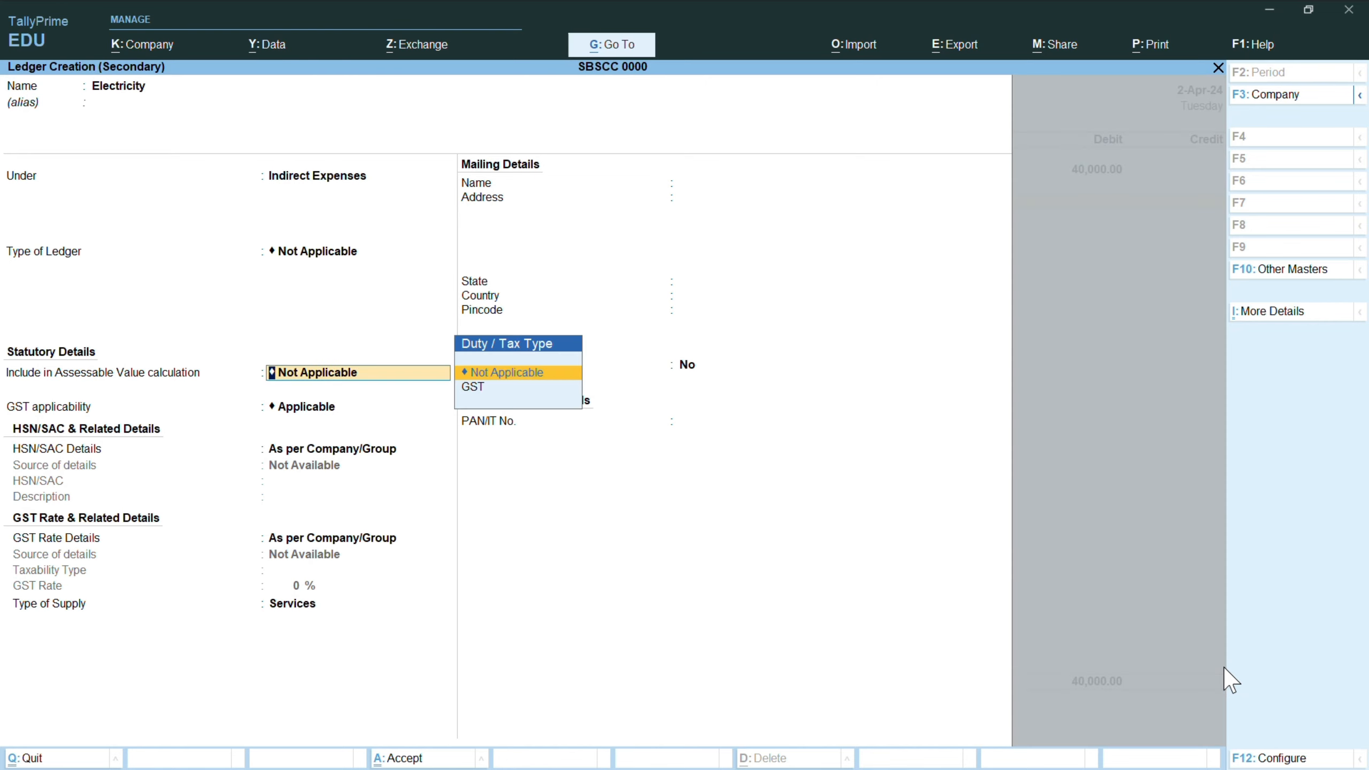
- Save the Electricity ledger with default statutory details and debit it with 20,000 in the payment voucher
key("Return")
key("Return")
key("Return")
key("Return")
key("Return")
key("Return")
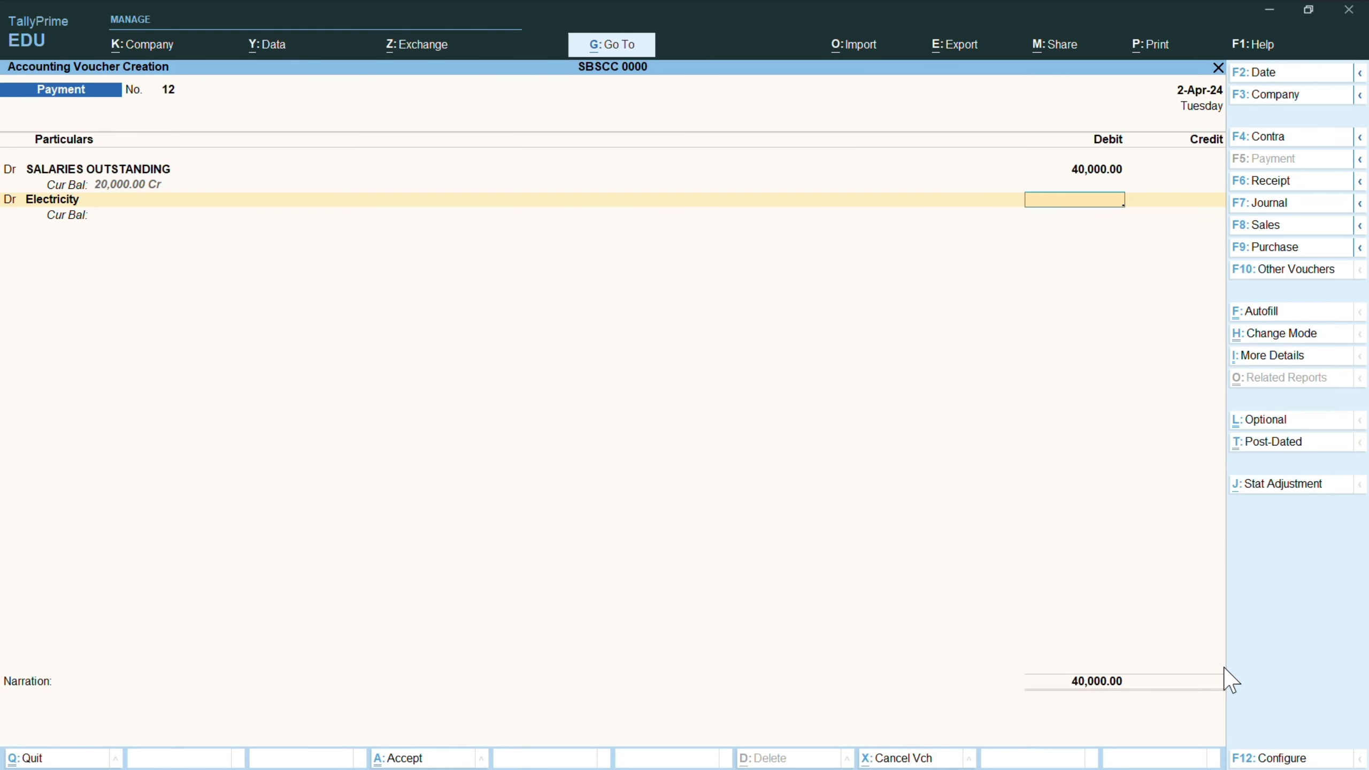
type("20000")
key("Return")
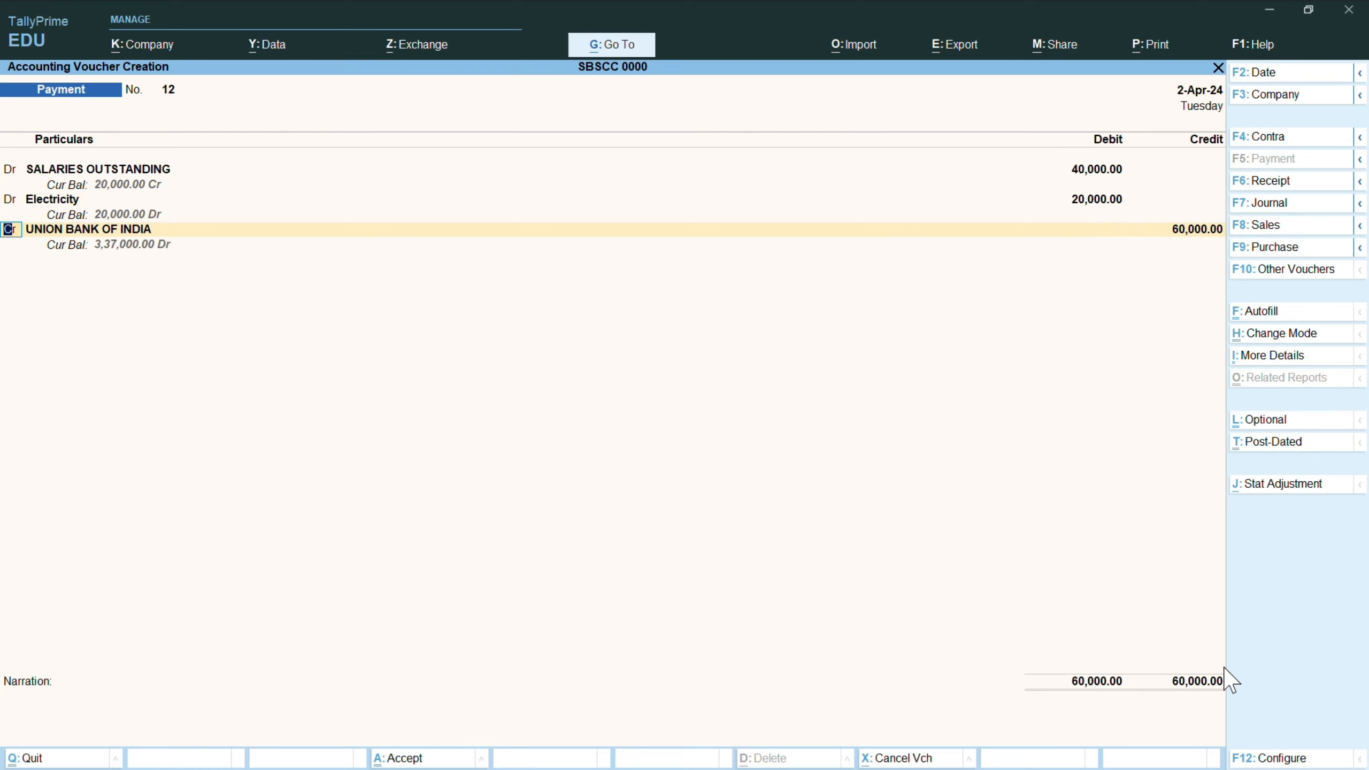
- Make the third line of the payment voucher a debit and dismiss the low-battery notification
type("dr")
key("Return")
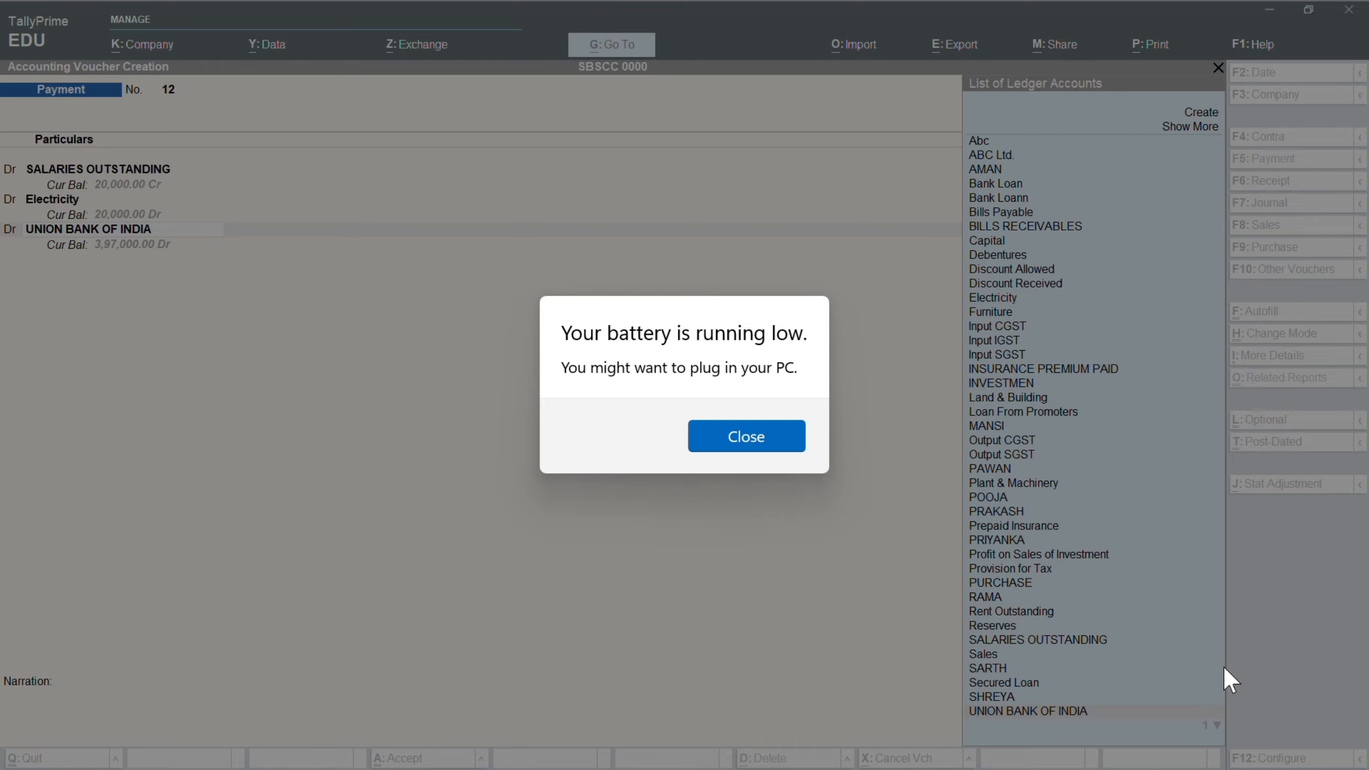
left_click(696, 437)
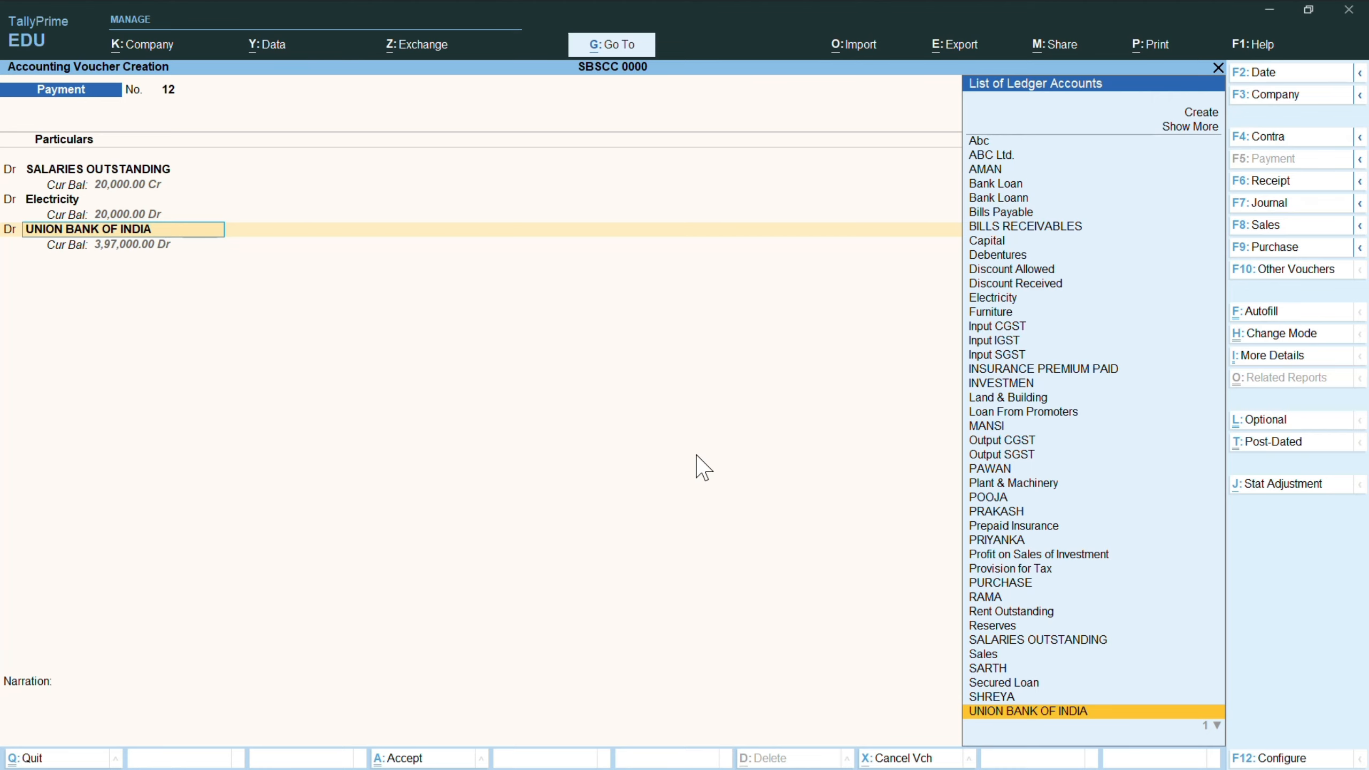
key("alt+c")
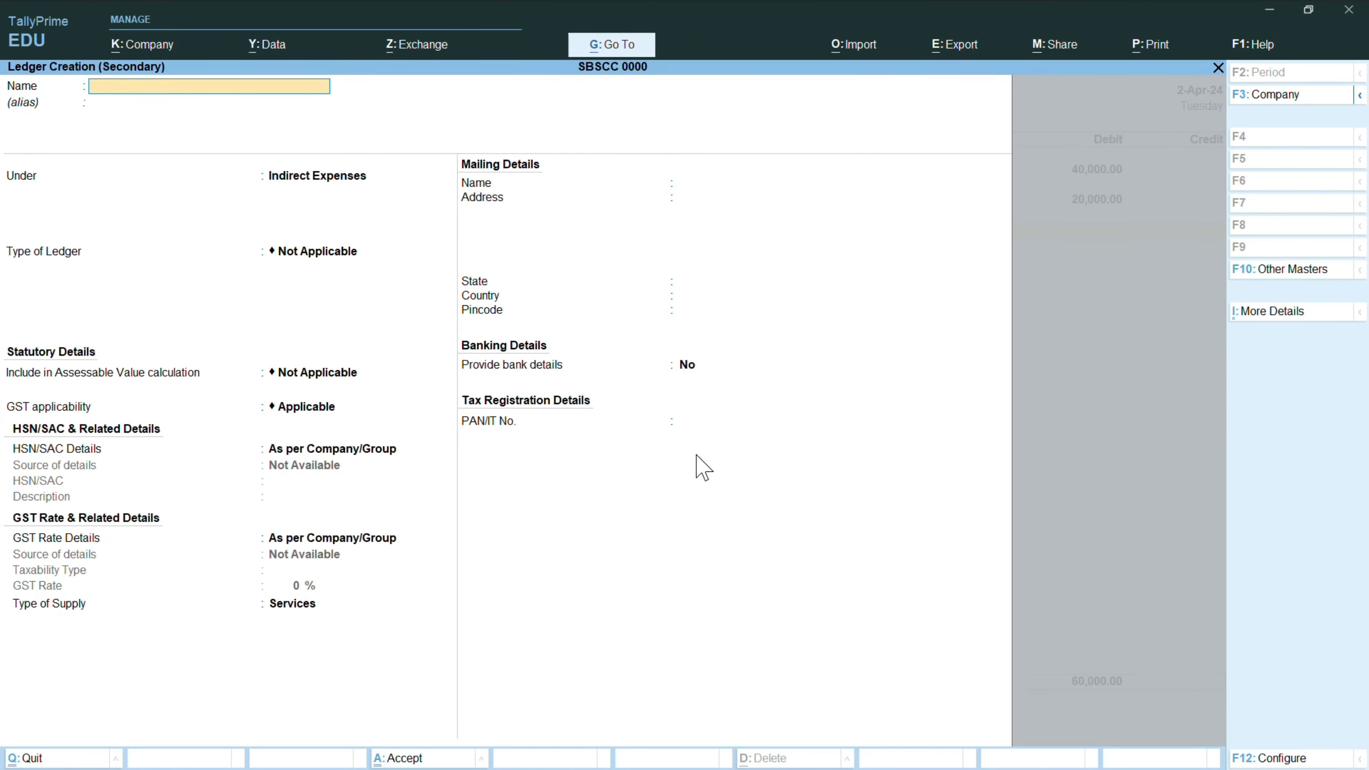
key("Escape")
type("y")
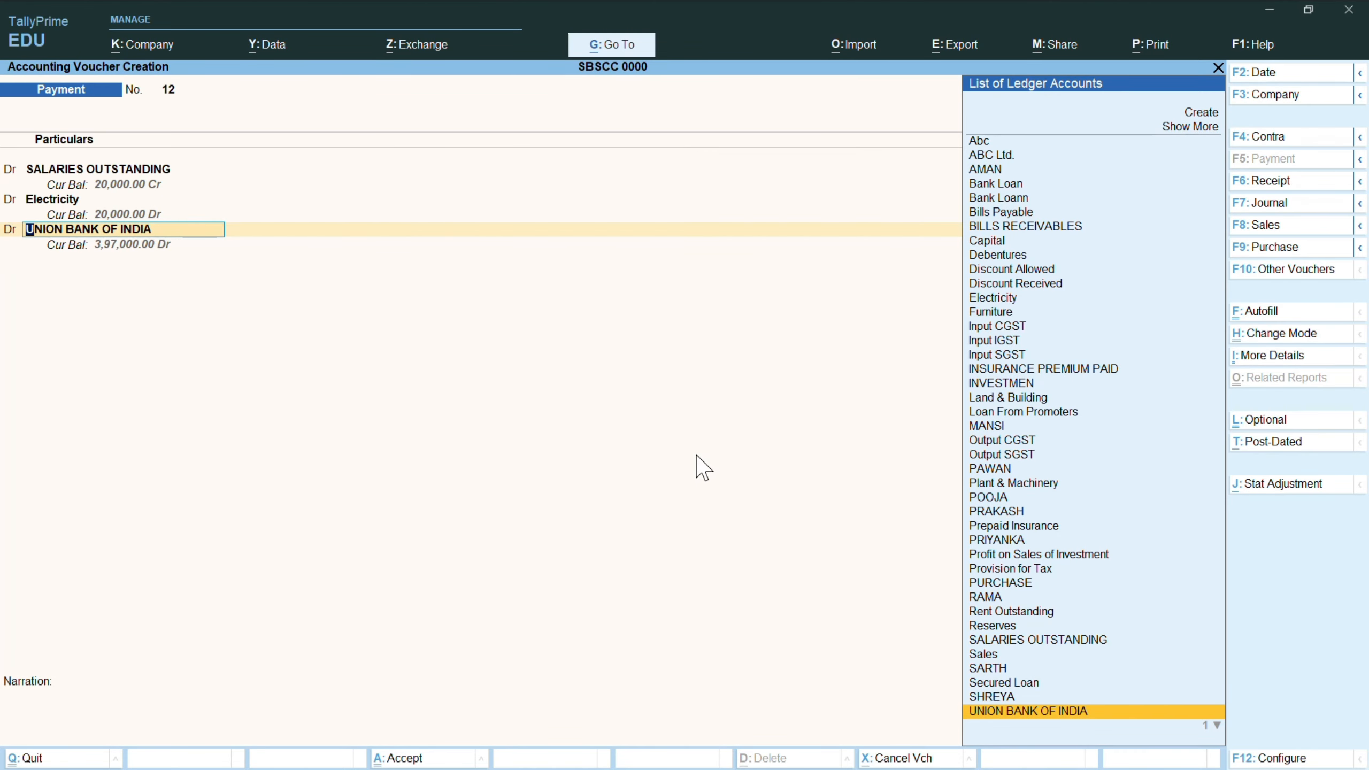
type("Te")
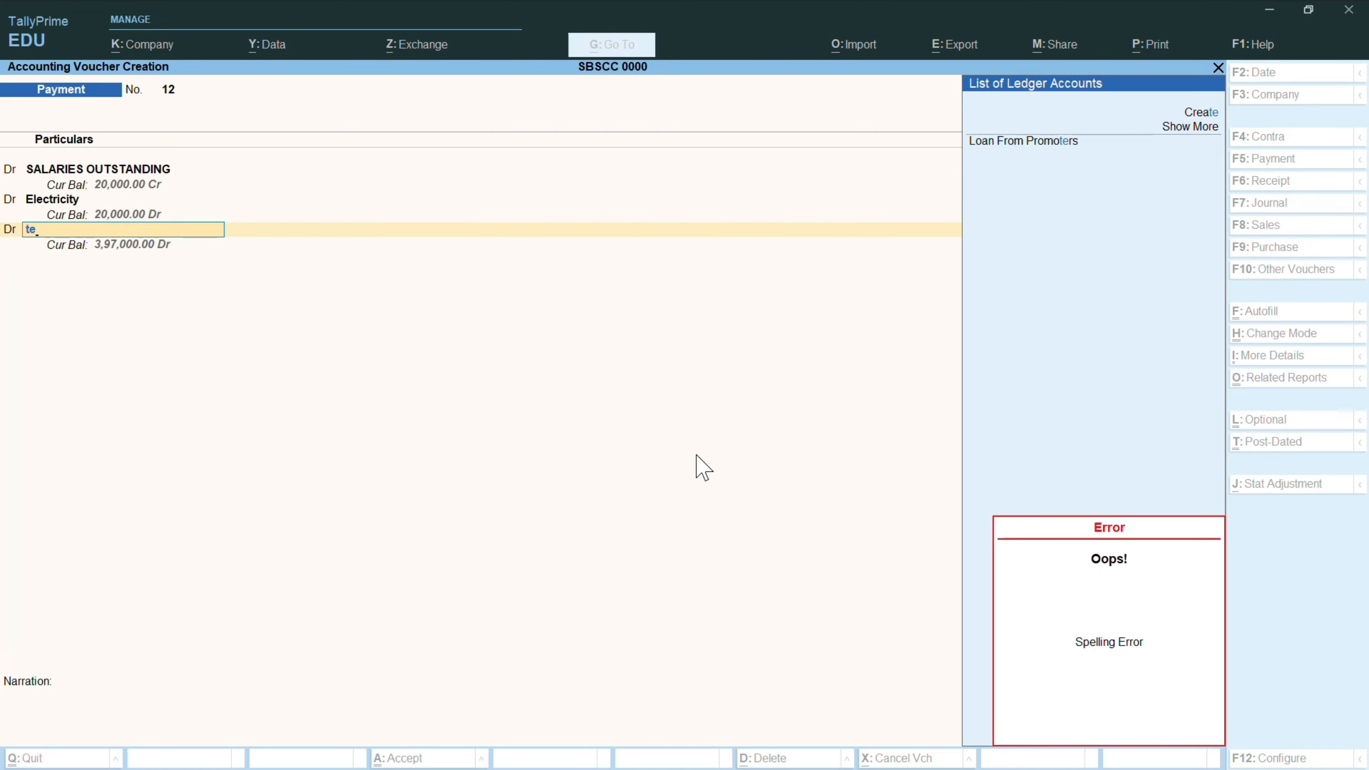
key("BackSpace")
key("BackSpace")
- Create a ledger named Telephone under Indirect Expenses with default statutory details for the third payment line
key("alt+c")
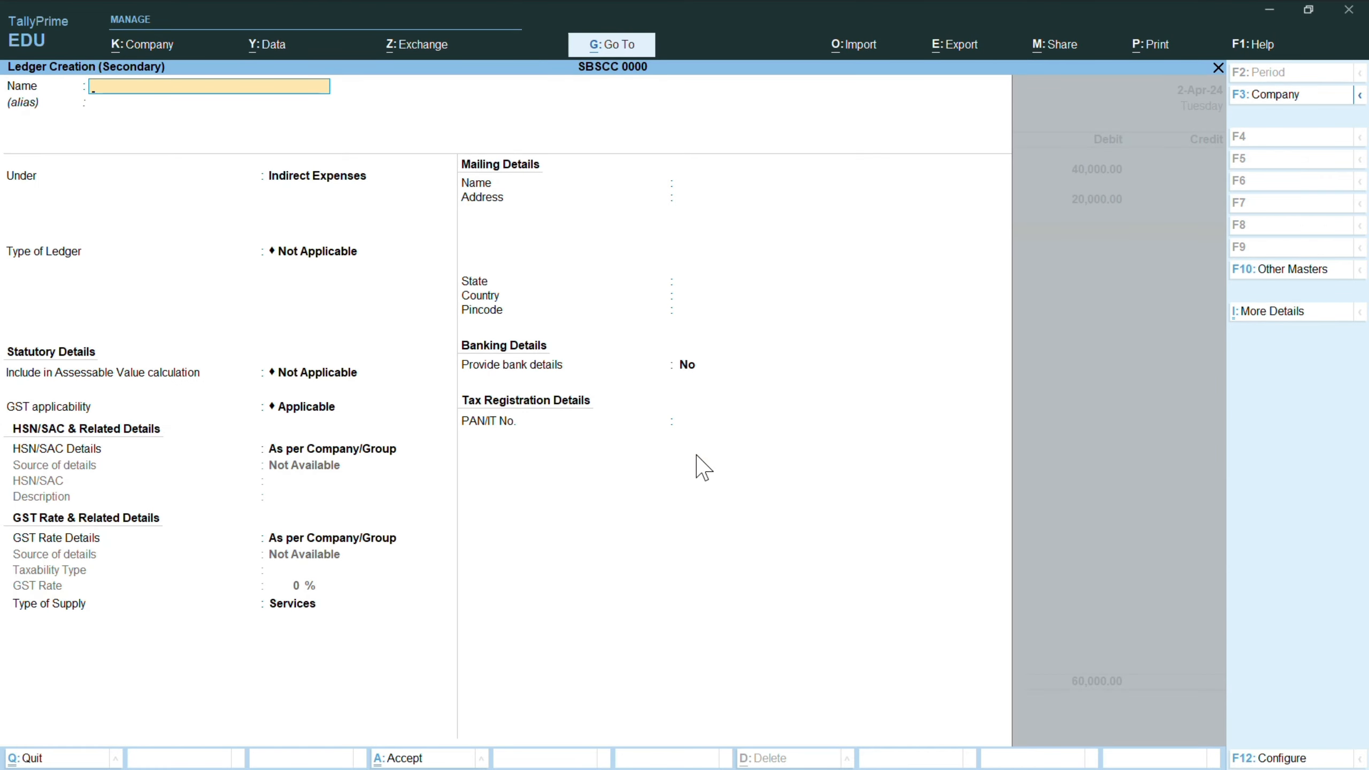
type("Telephotne")
key("Return")
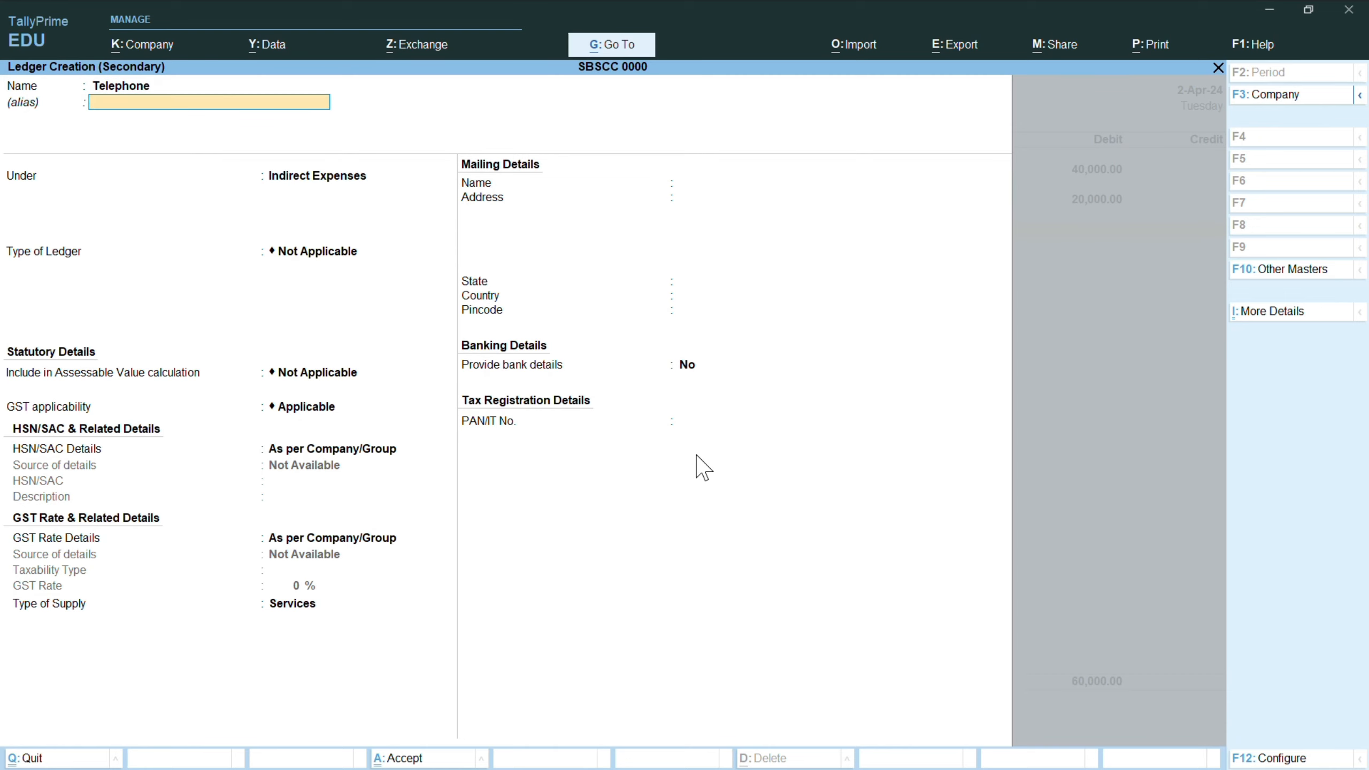
key("Return")
key("Return")
key("Return")
key("Return")
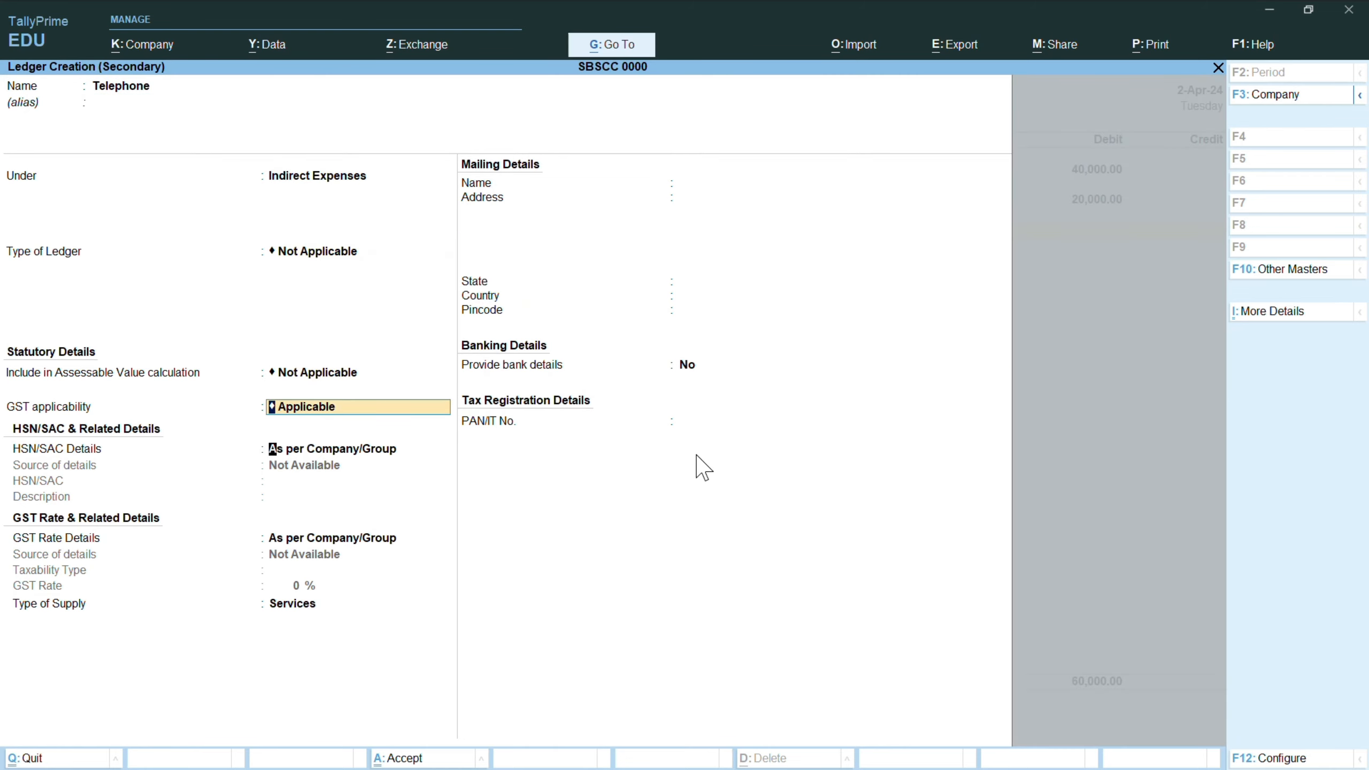
key("Return")
key("Return")
key("Return")
key("Return")
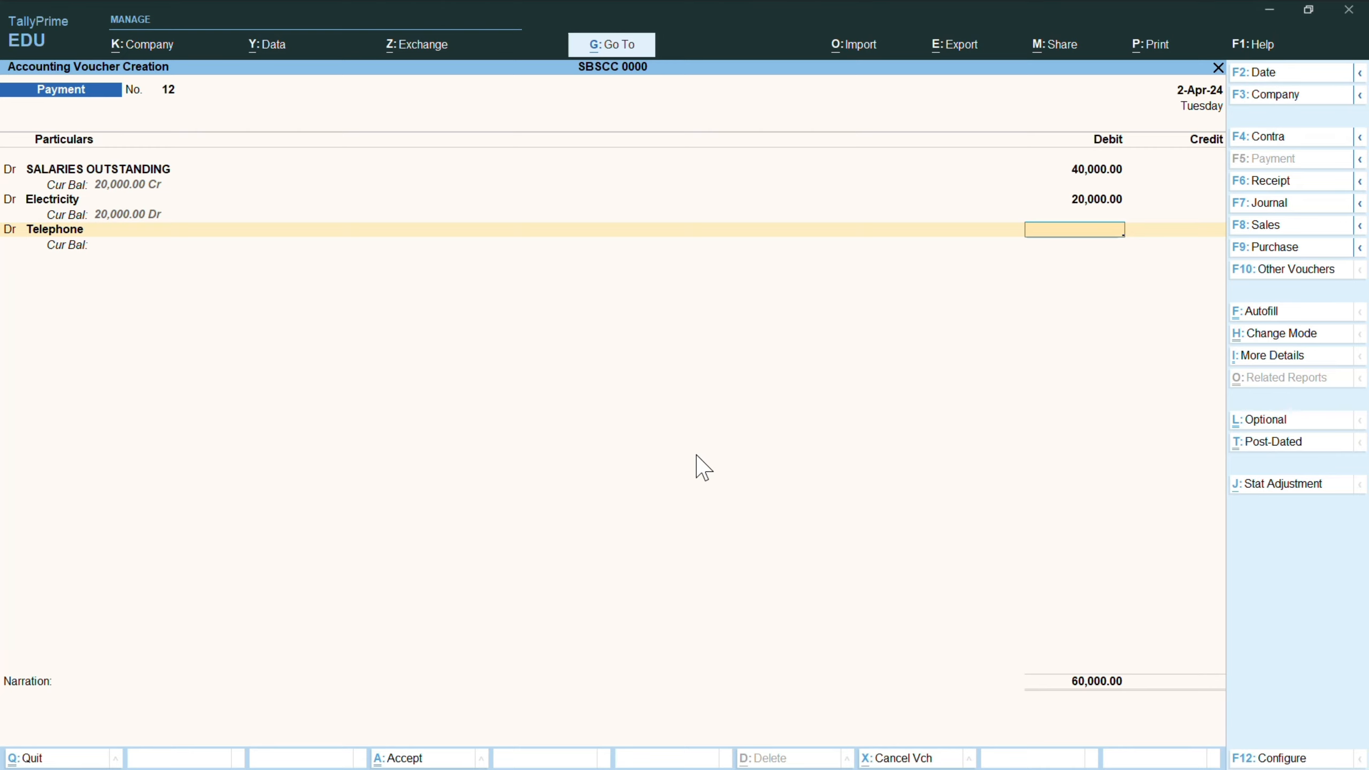
- Debit Telephone with 18,000 and make the fourth payment line a debit
type("18000")
key("Return")
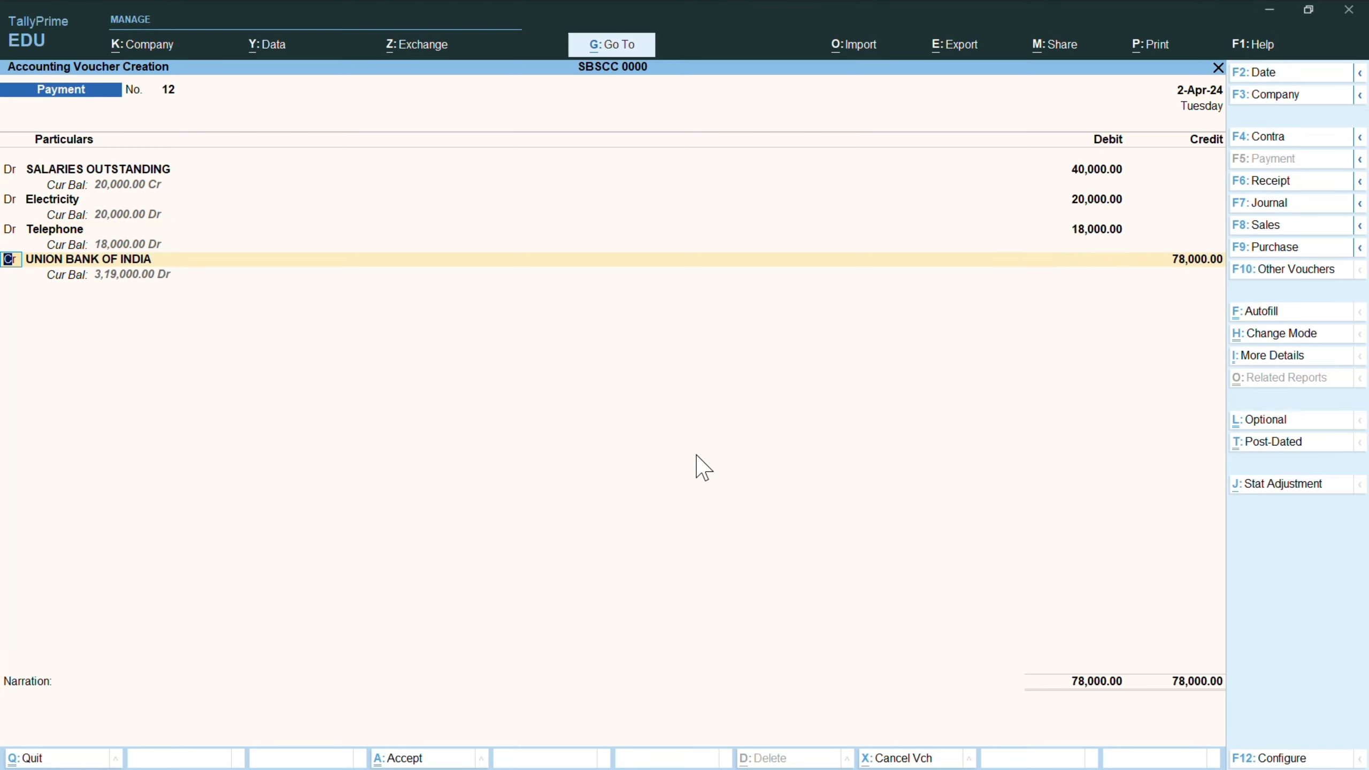
key("d")
key("Return")
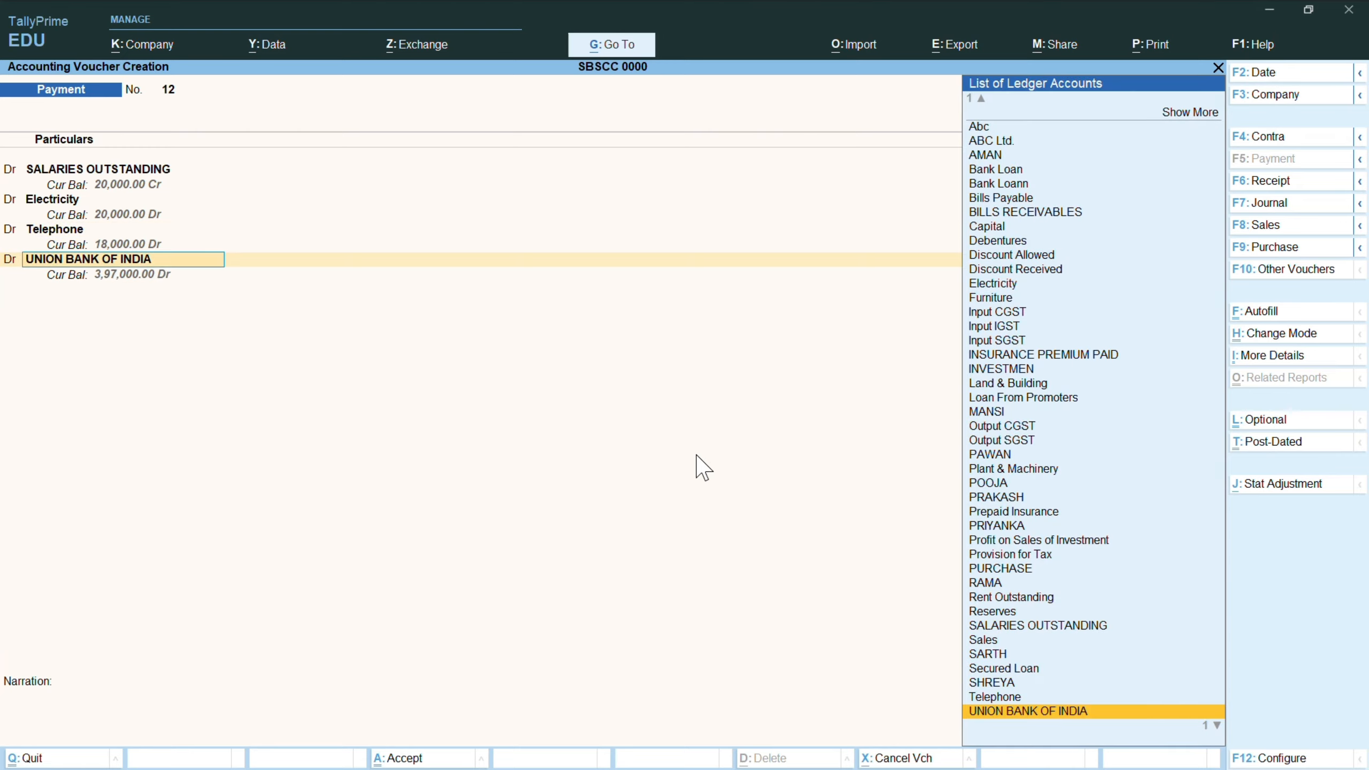
type("C")
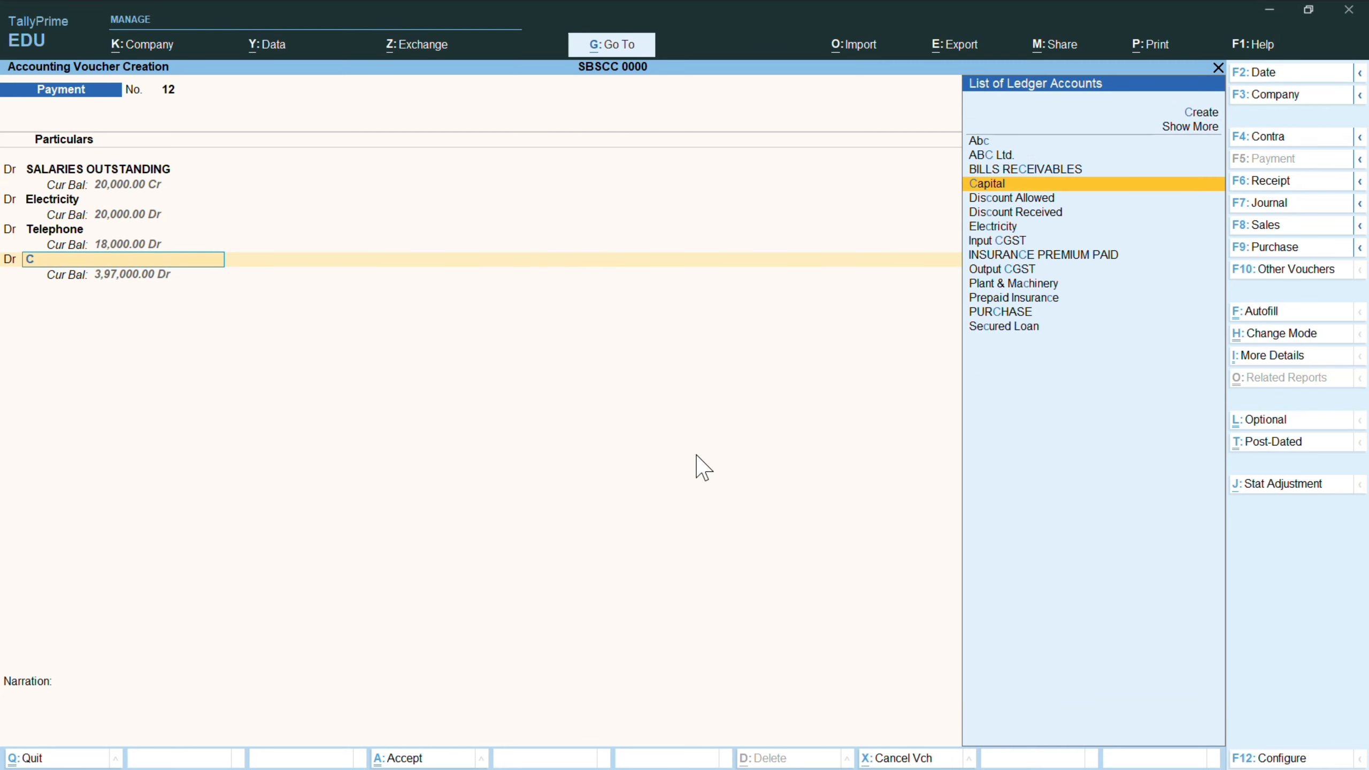
key("BackSpace")
type("Sala")
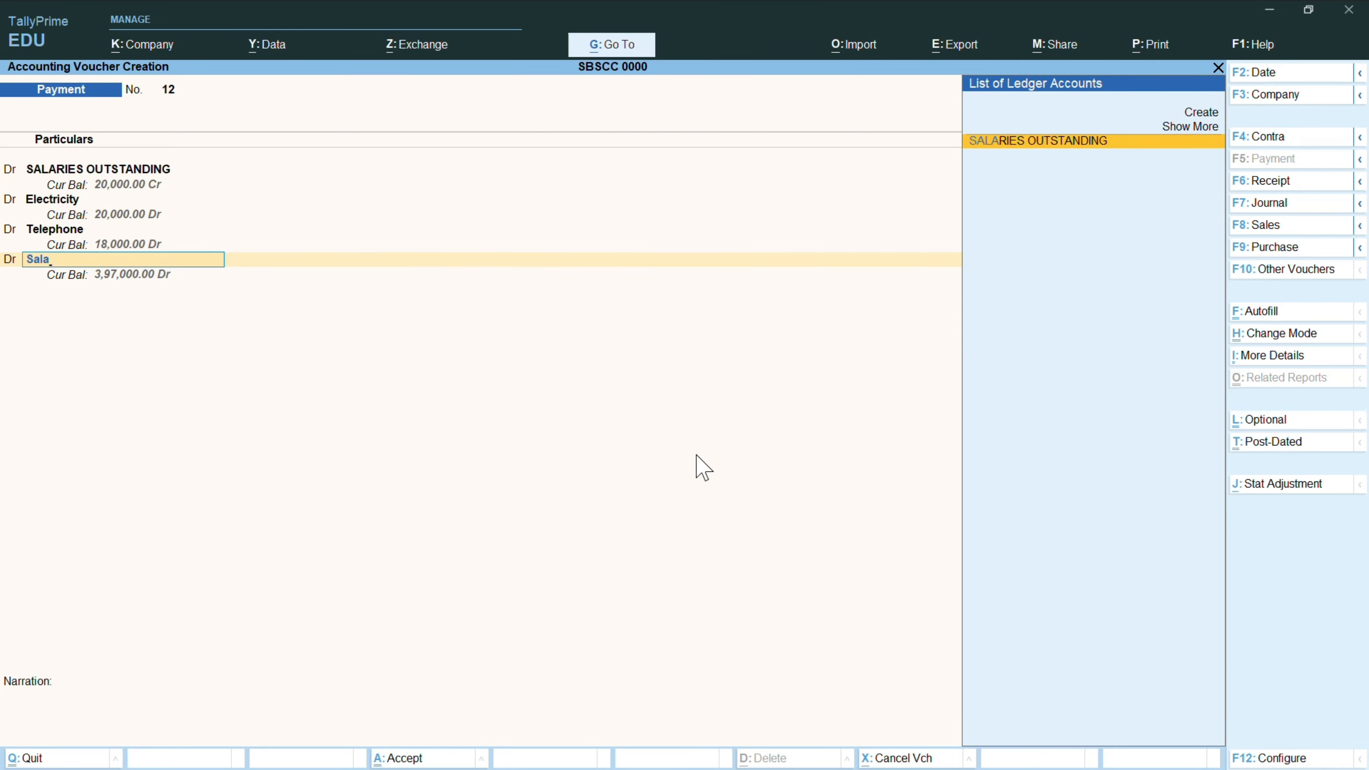
key("BackSpace")
- Create a ledger named Salary under Indirect Expenses for the fourth payment line and save it with default details
key("alt+c")
type("Sala")
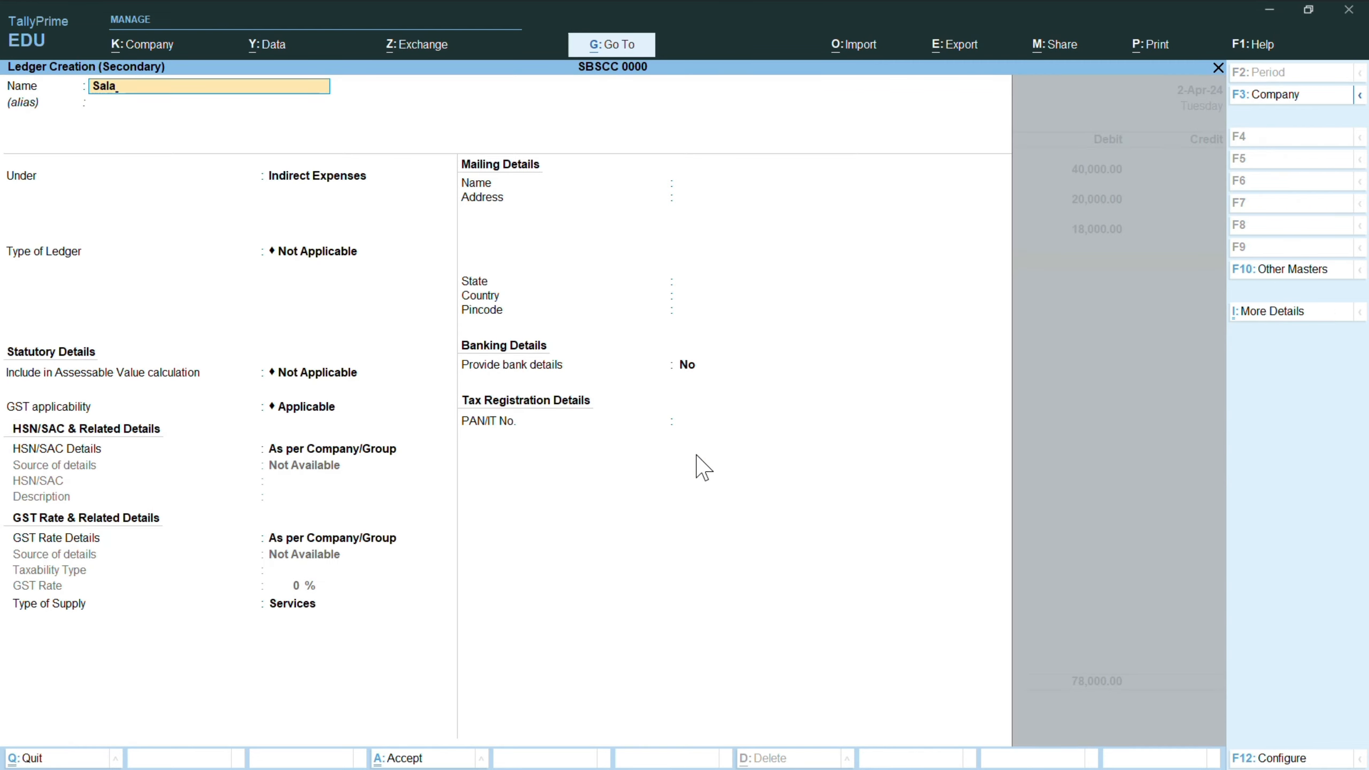
type("re")
key("BackSpace")
key("Return")
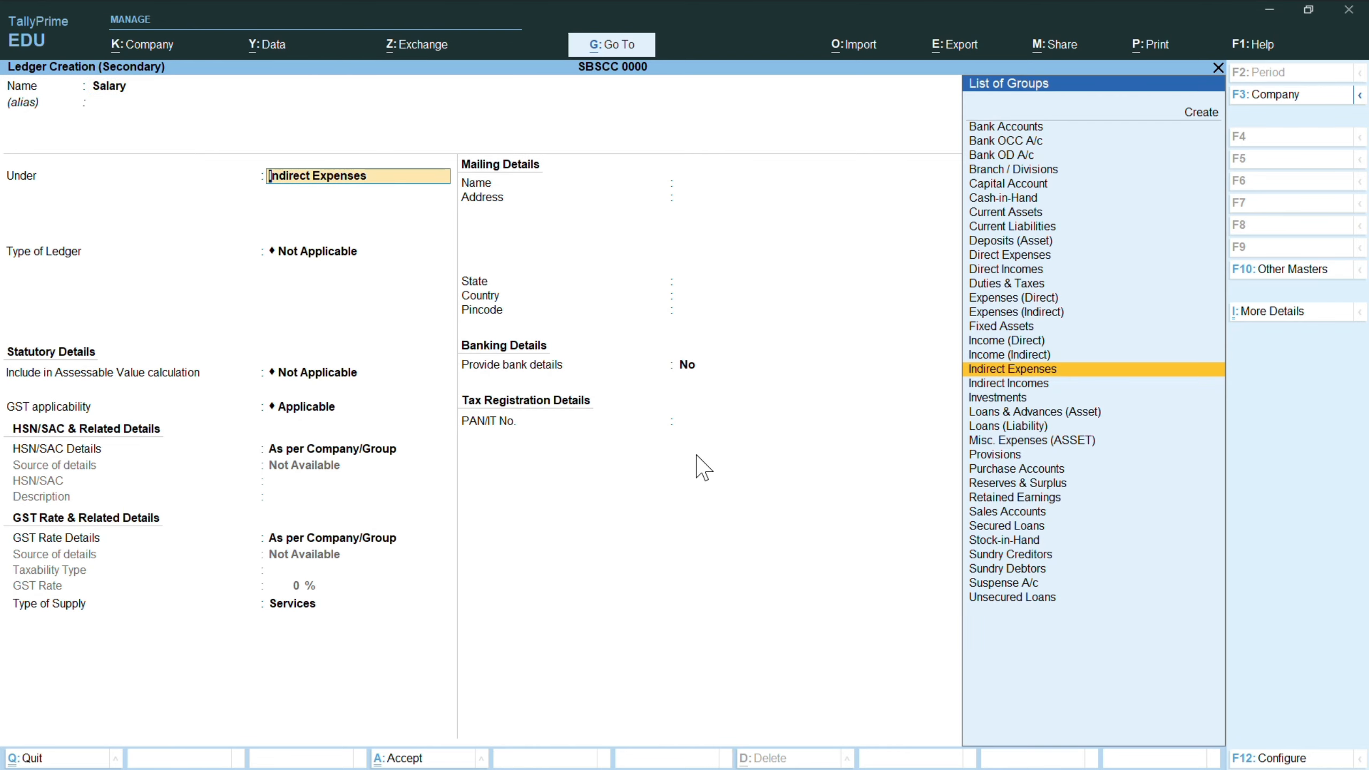
key("ctrl+a")
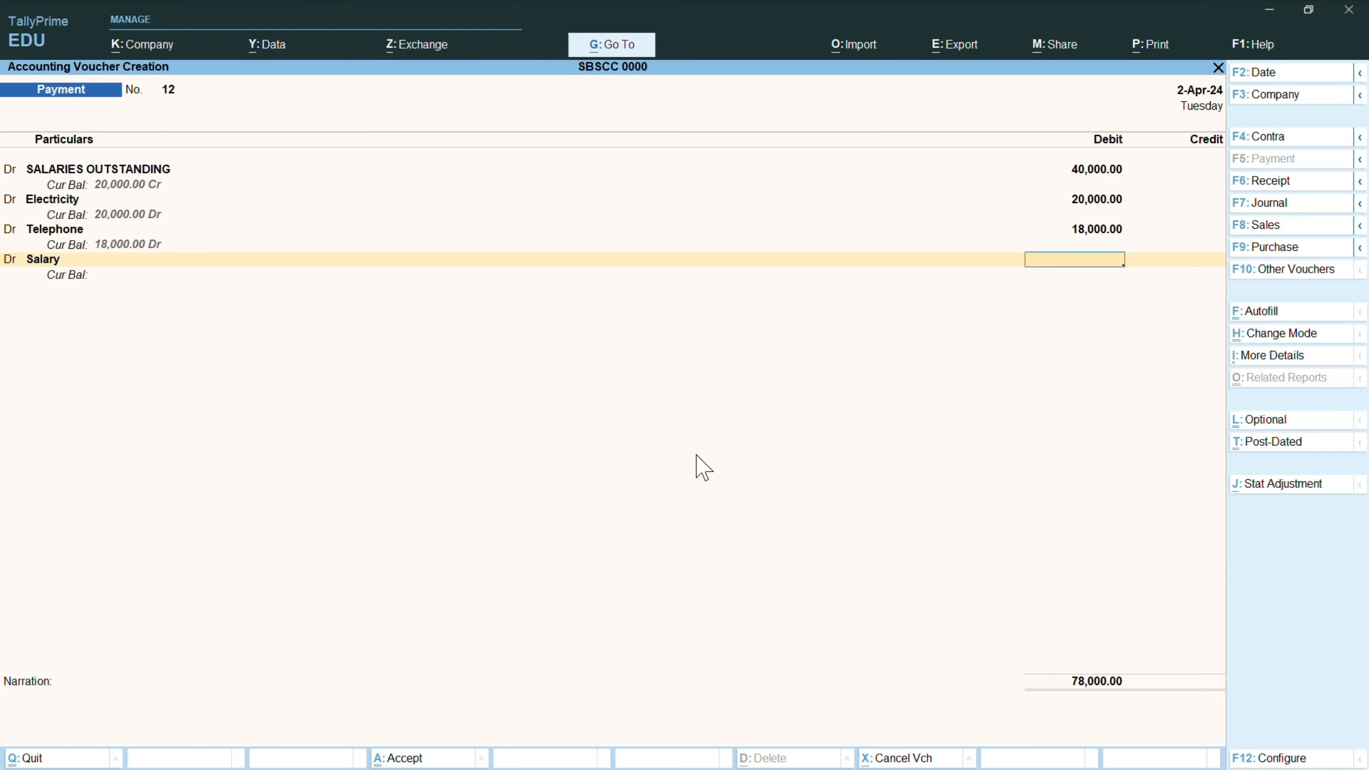
- Debit Salary with 70,000 and make the fifth payment line a debit
type("70000")
key("Return")
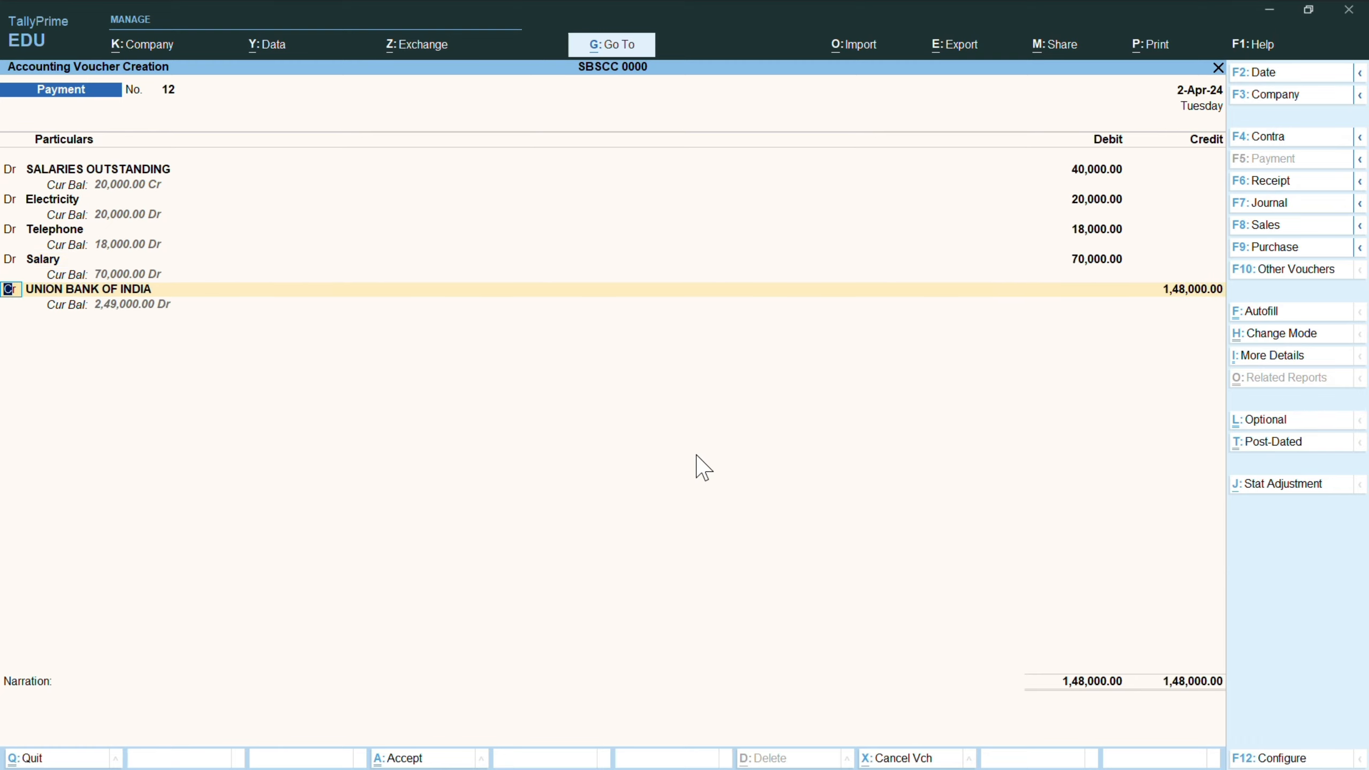
type("d")
key("Return")
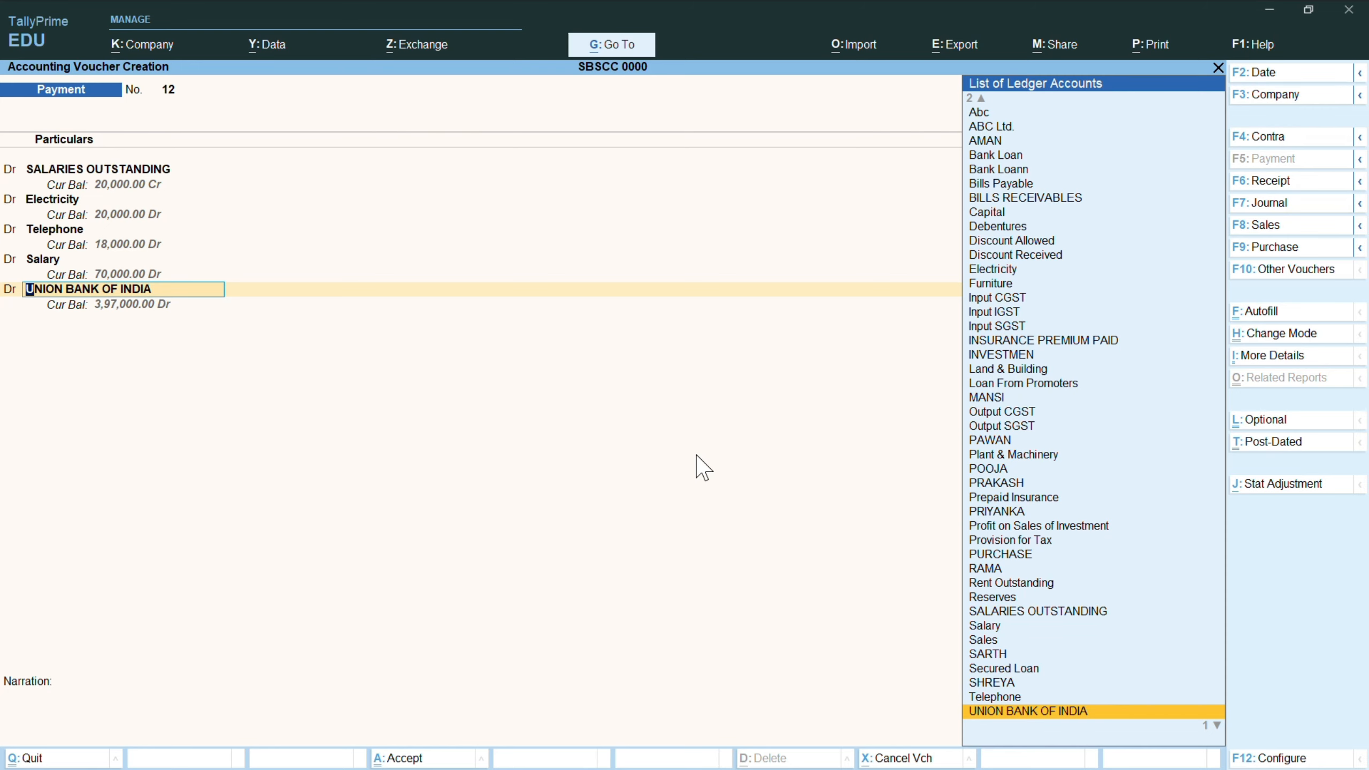
- Create a ledger named Rent under Indirect Expenses for the fifth payment line and save it with default details
key("alt+c")
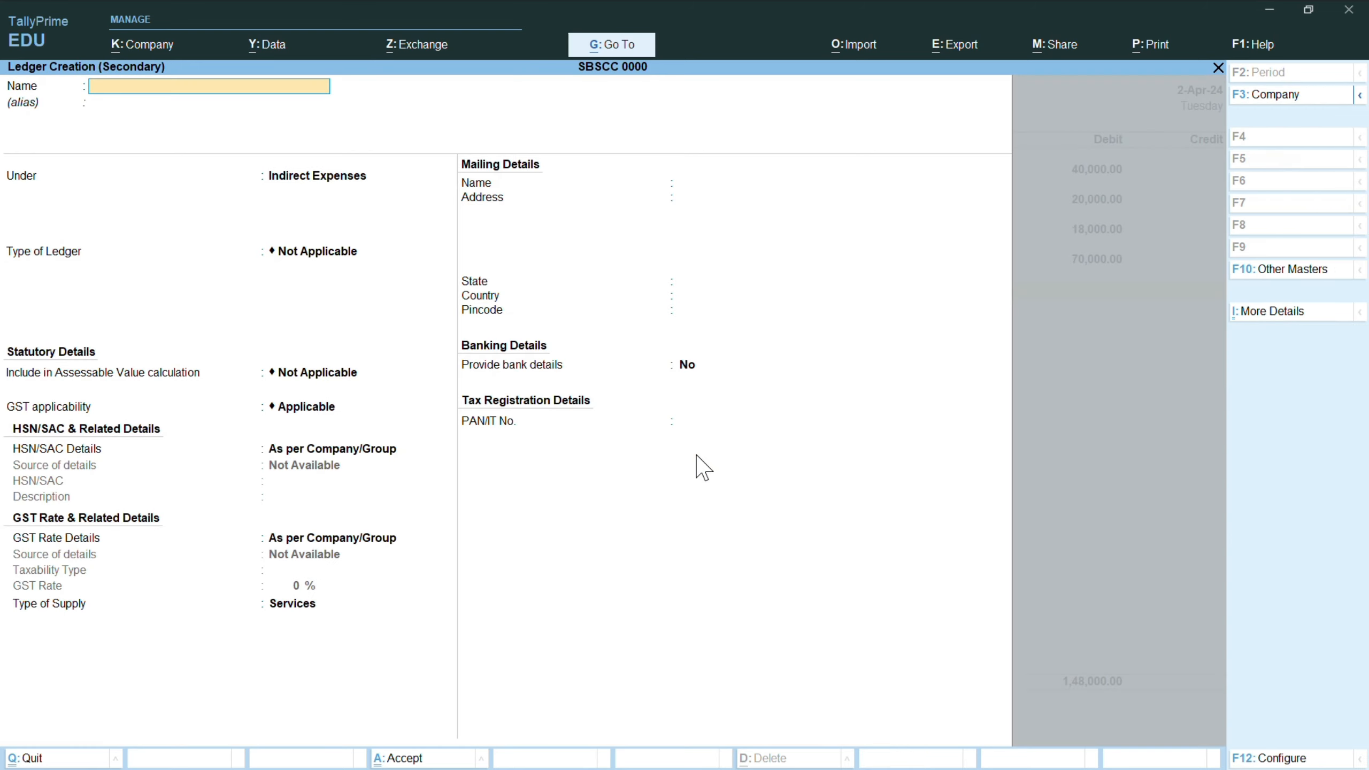
type("Rent")
key("Return")
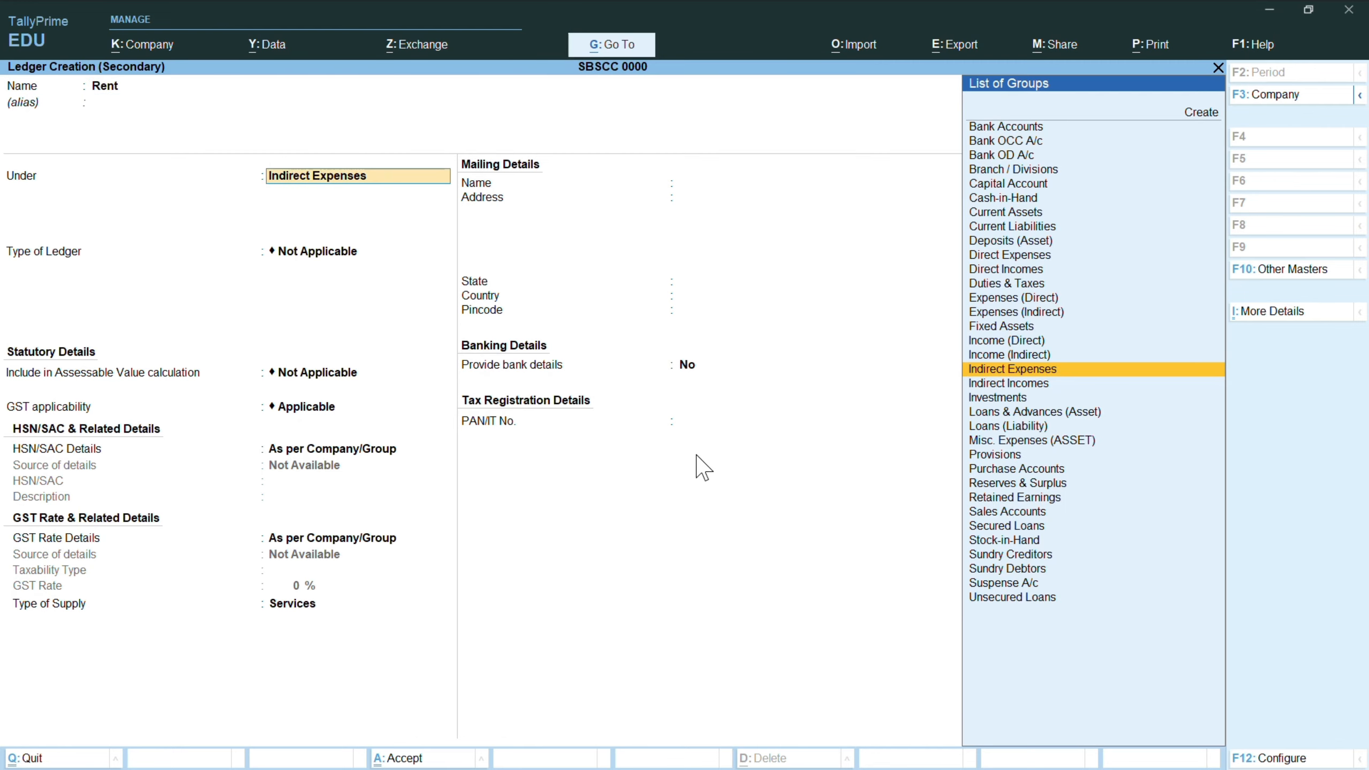
key("Return")
key("ctrl+a")
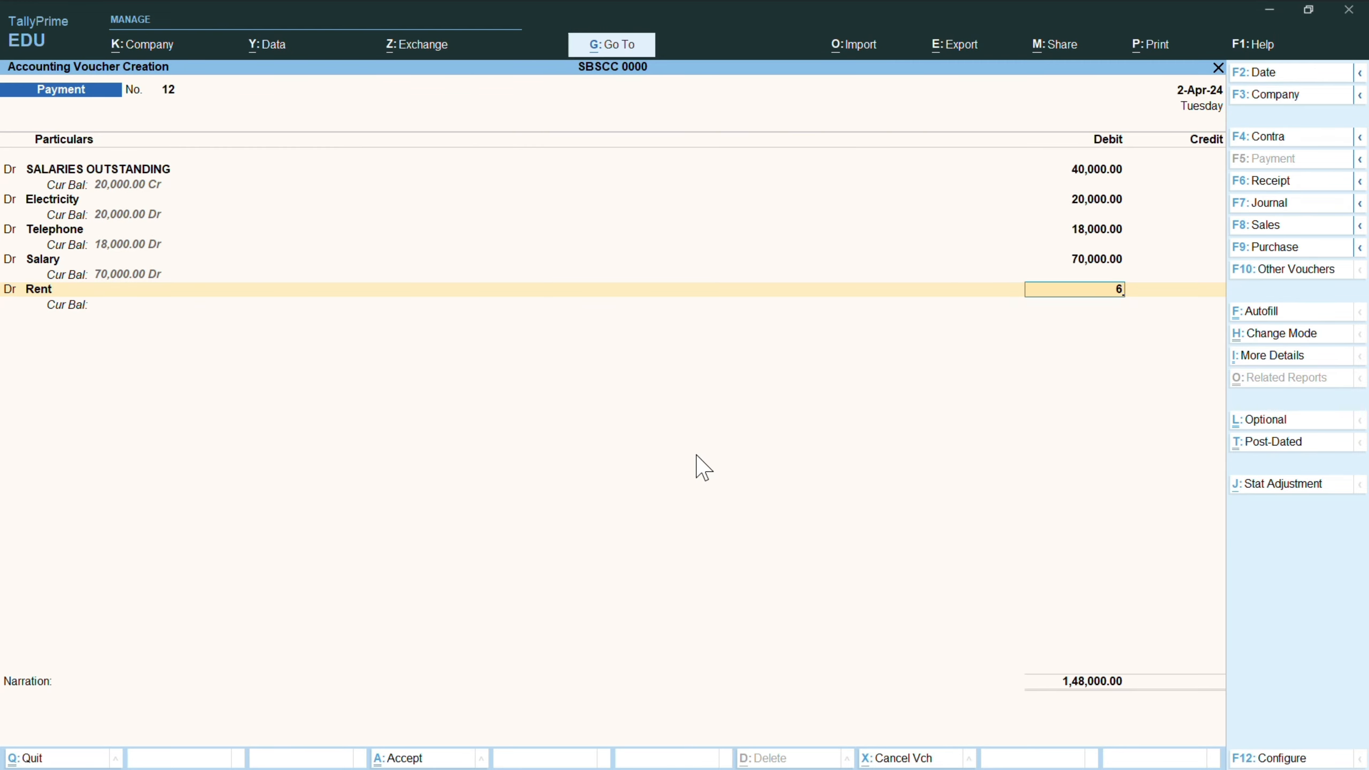
- Debit Rent with 40,000 and make the sixth payment line a debit
type("40000")
key("Return")
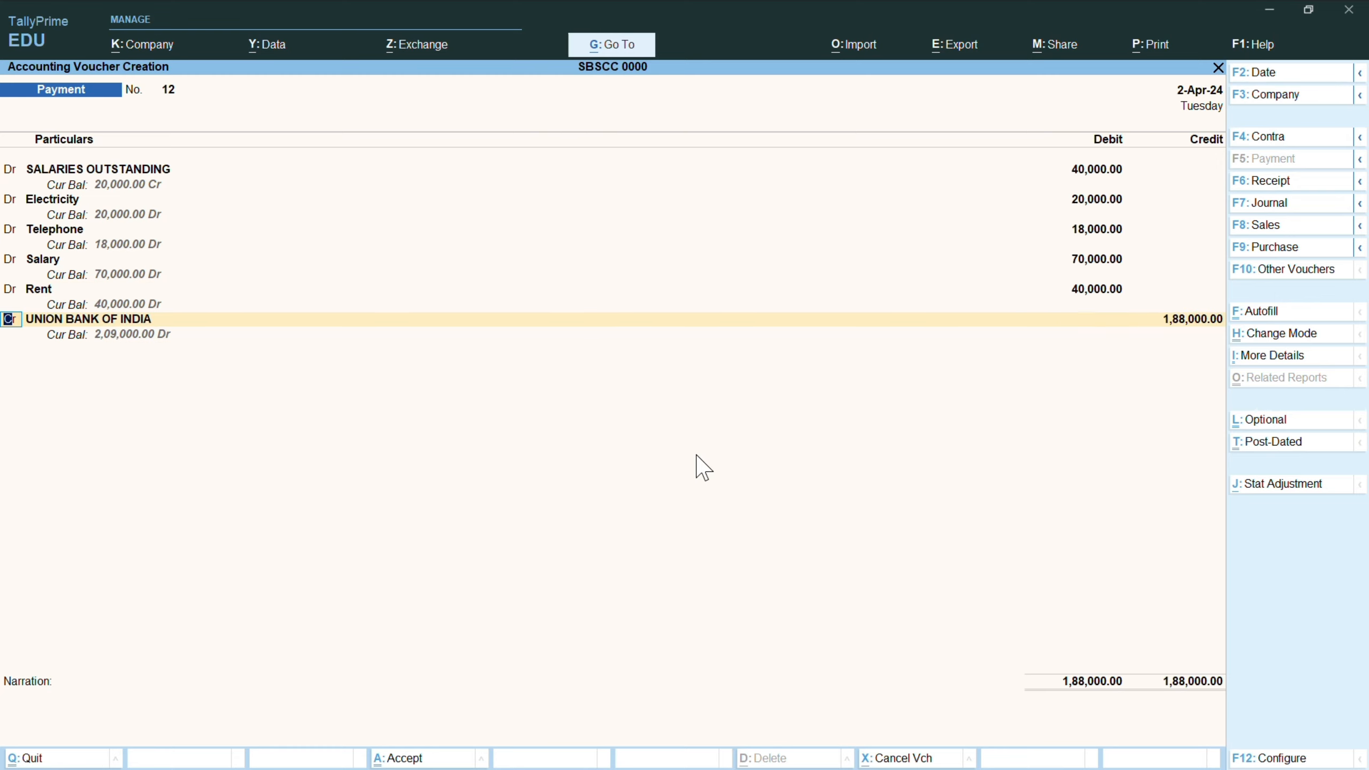
key("d")
key("Return")
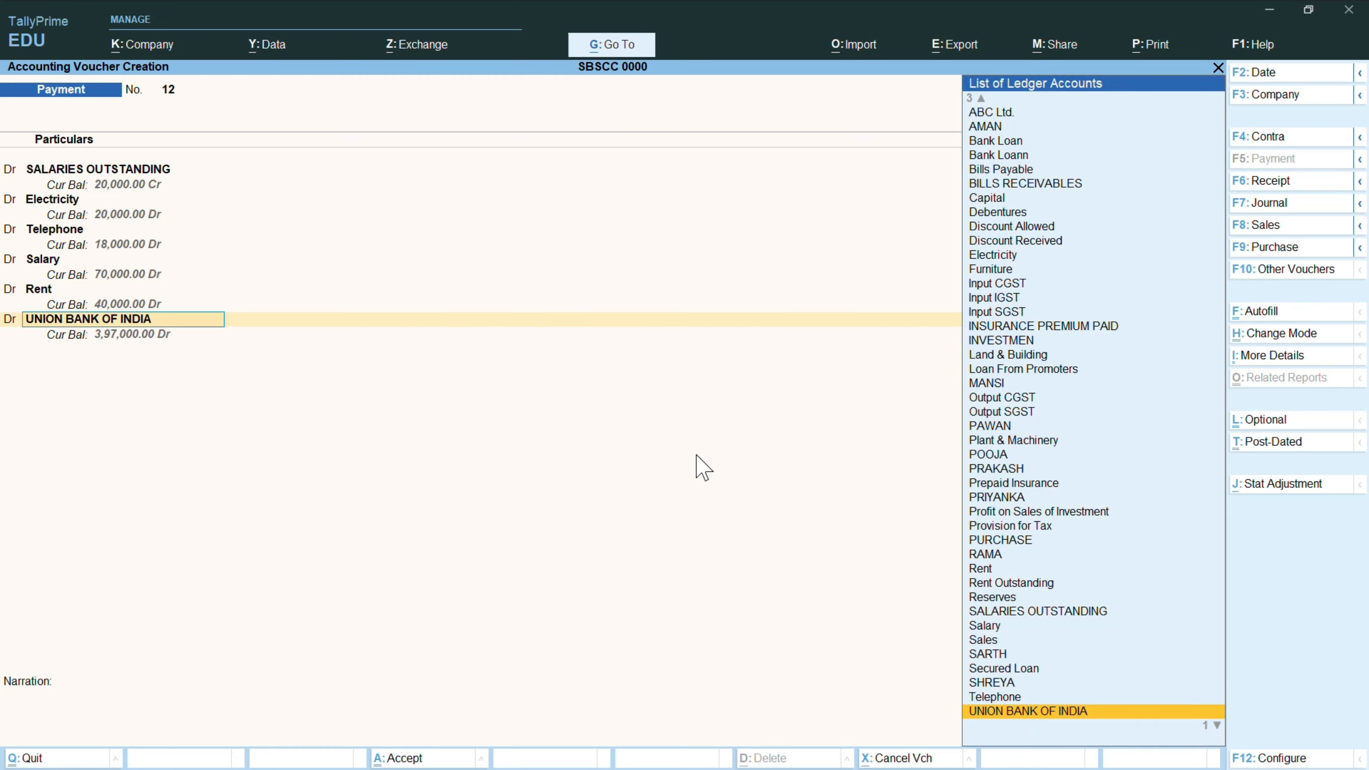
- Choose Rent Outstanding as the sixth debit ledger in the payment voucher and debit it with 60,000
type("Rent")
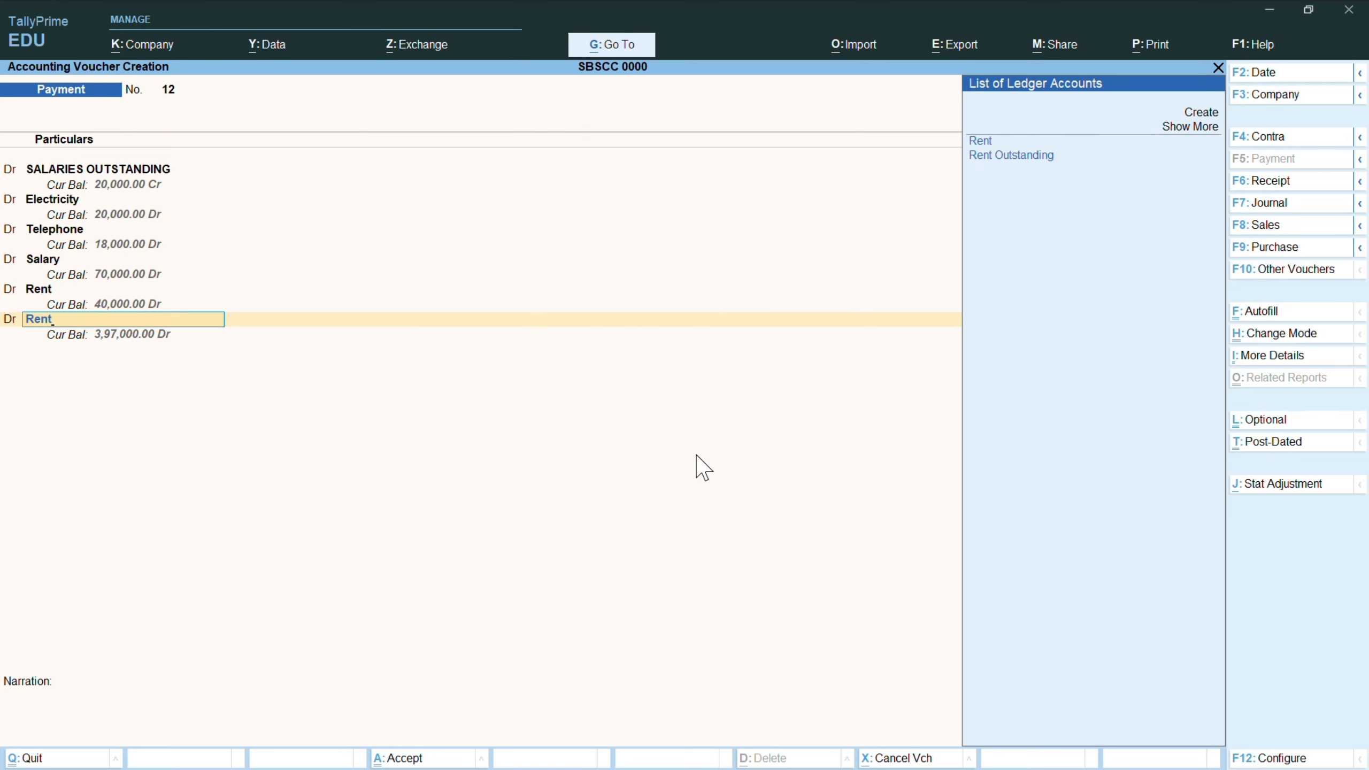
key("Down")
key("Return")
type("60000")
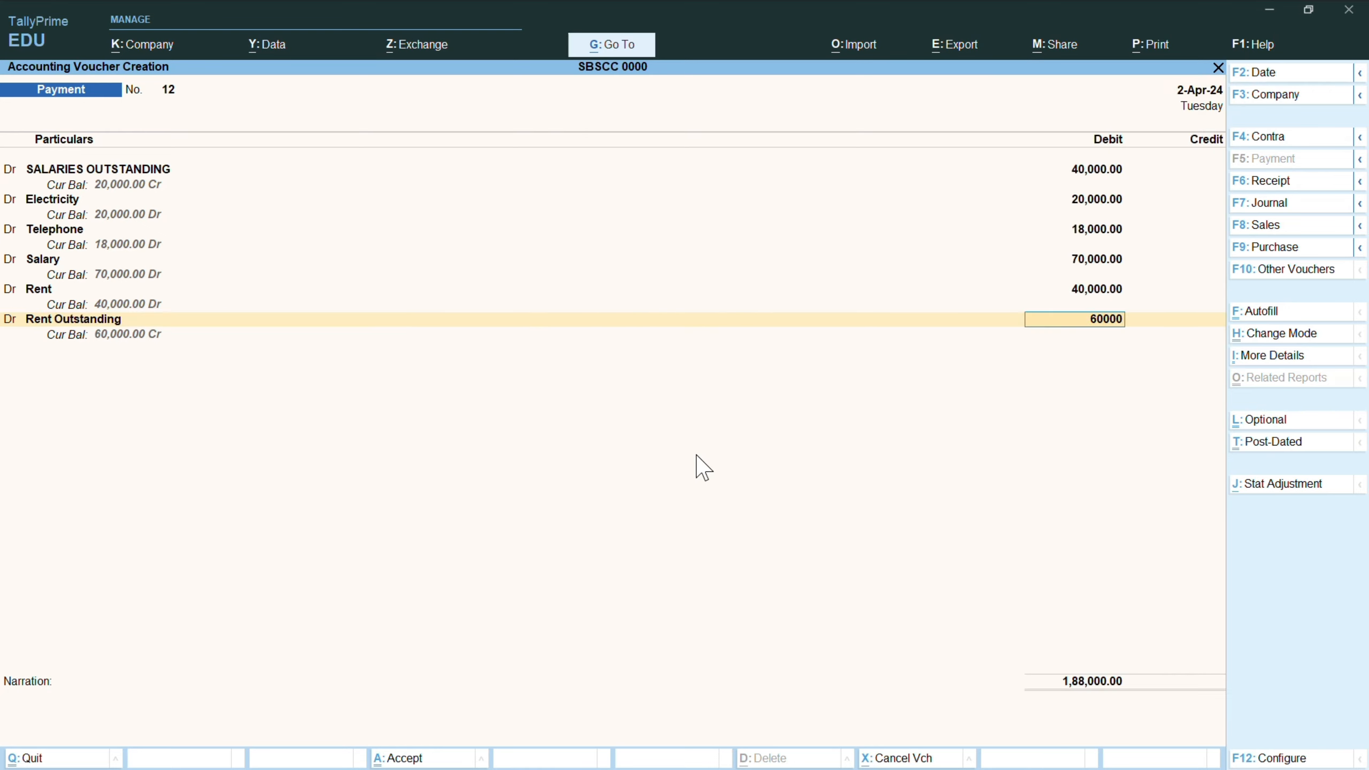
key("Return")
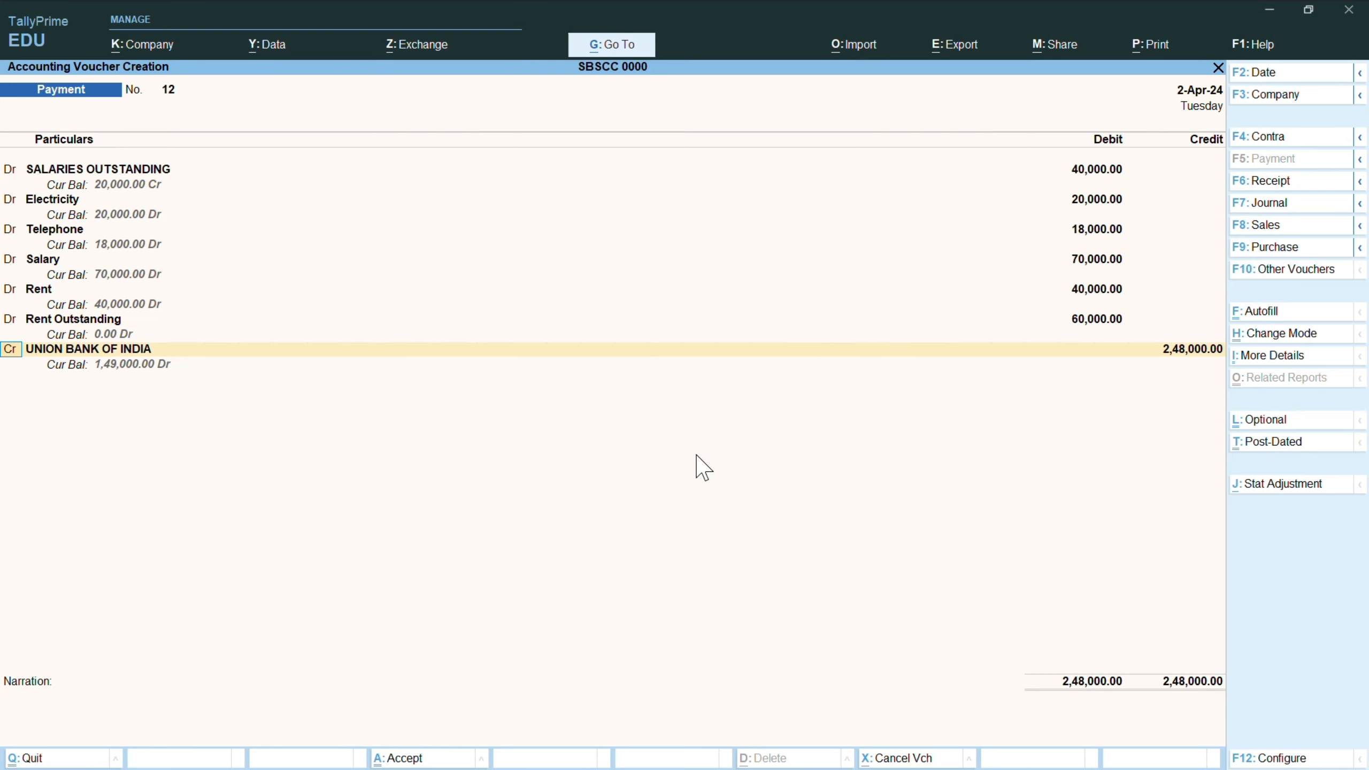
- Credit UNION BANK OF INDIA with 2,48,000 using a Cheque bank allocation and save the payment voucher
key("Return")
key("Return")
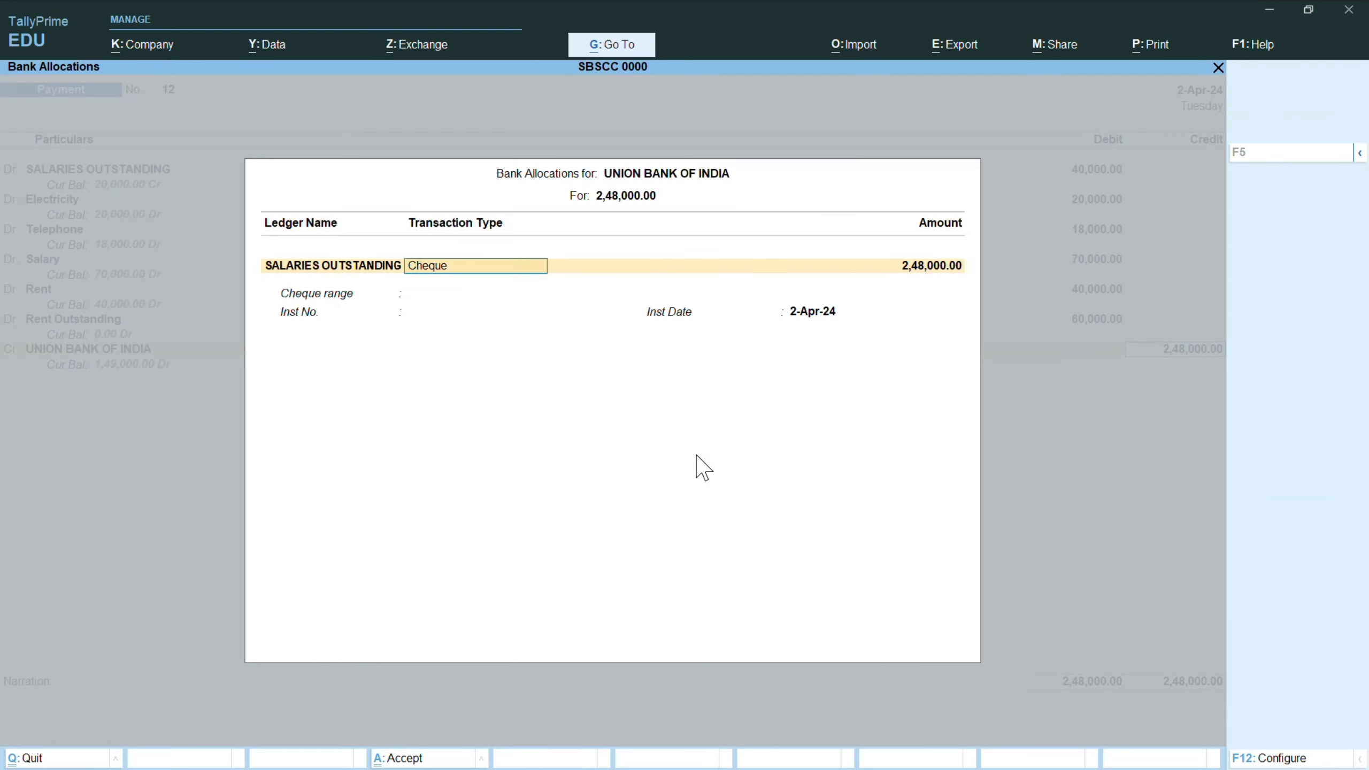
key("Return")
key("Return")
key("Return")
key("Return")
key("Return")
key("Return")
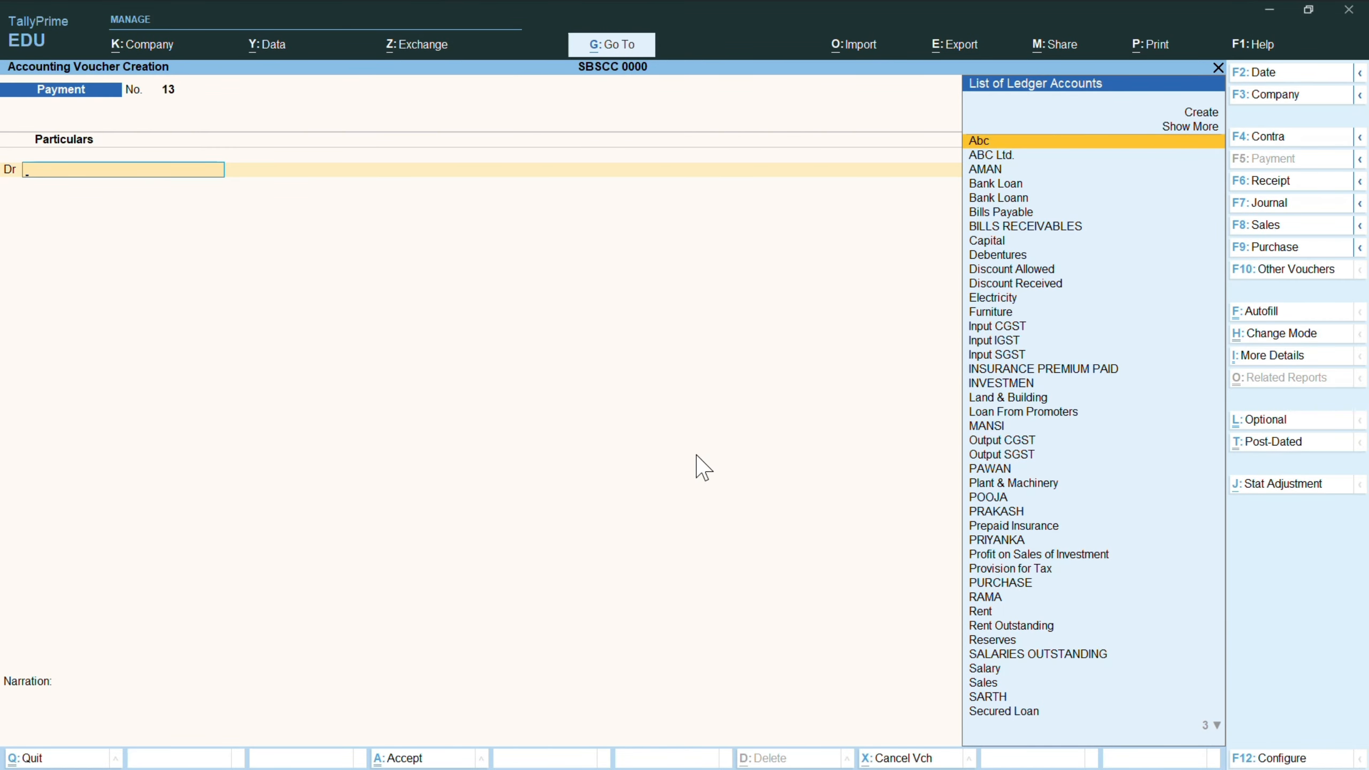
- Switch to Word, create a blank document and write "Provision for tax- 280000"
type("x")
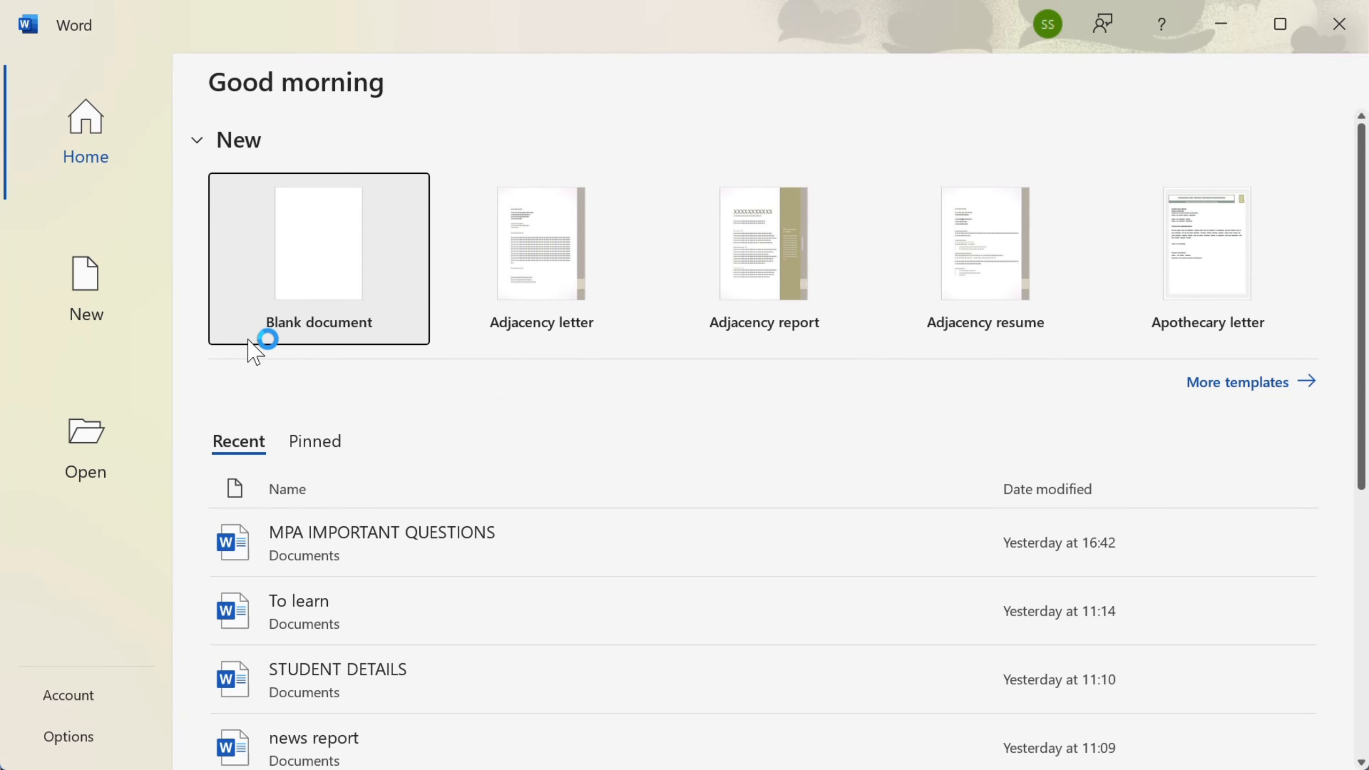
left_click(249, 339)
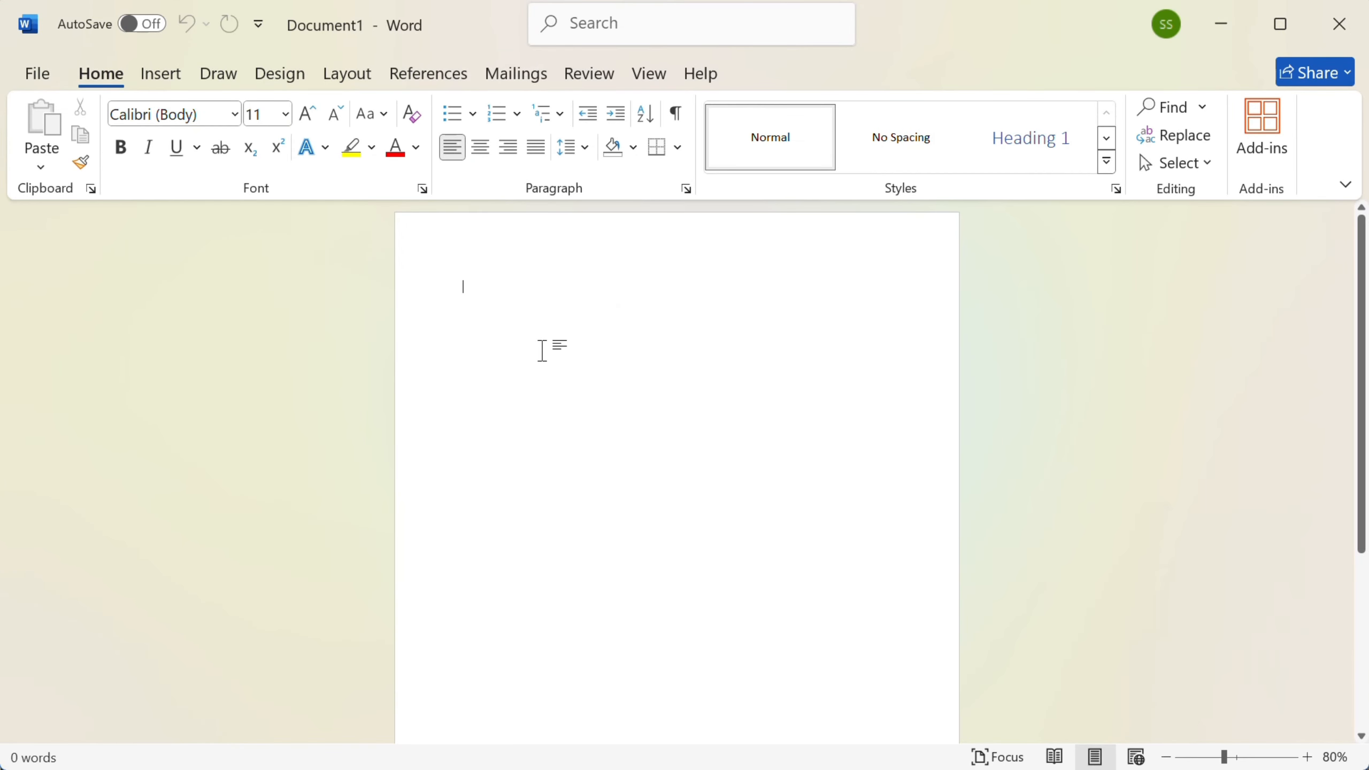
type("provis")
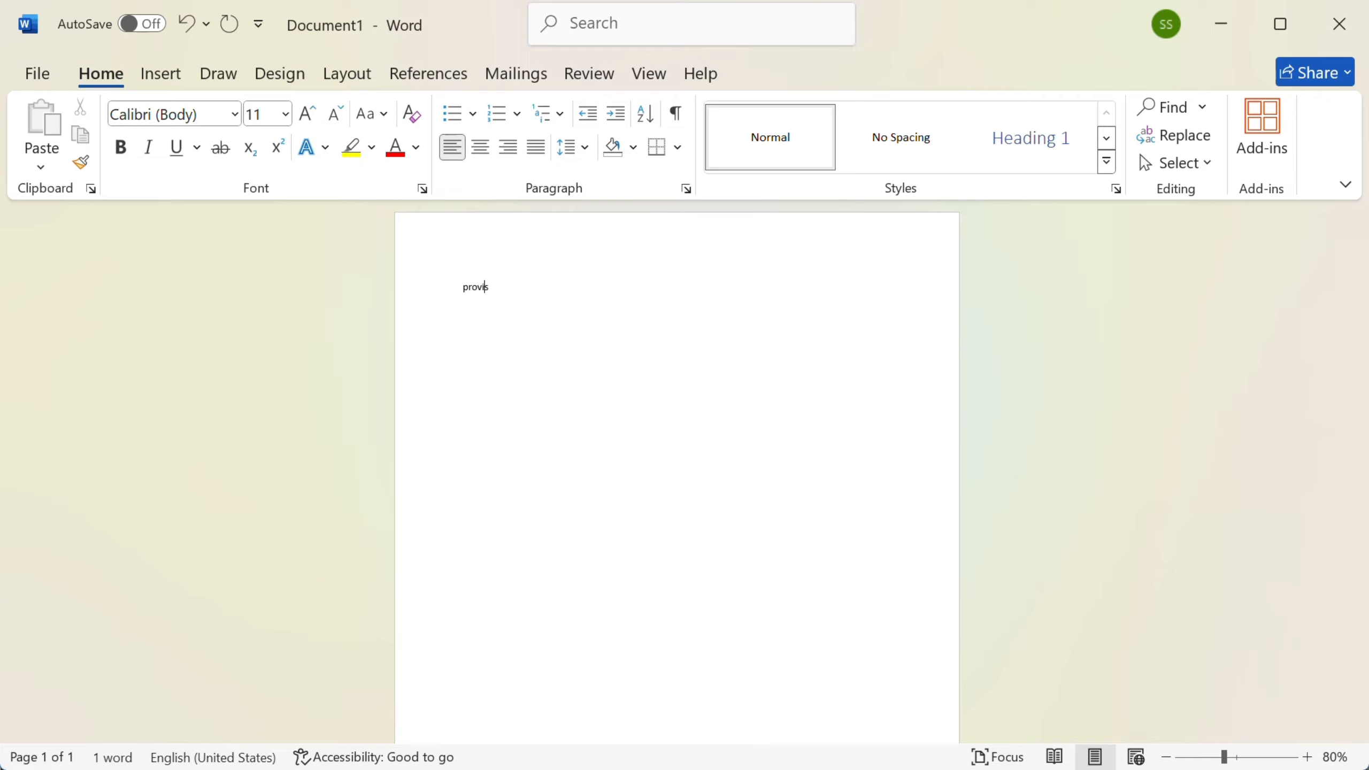
type("ion for tan")
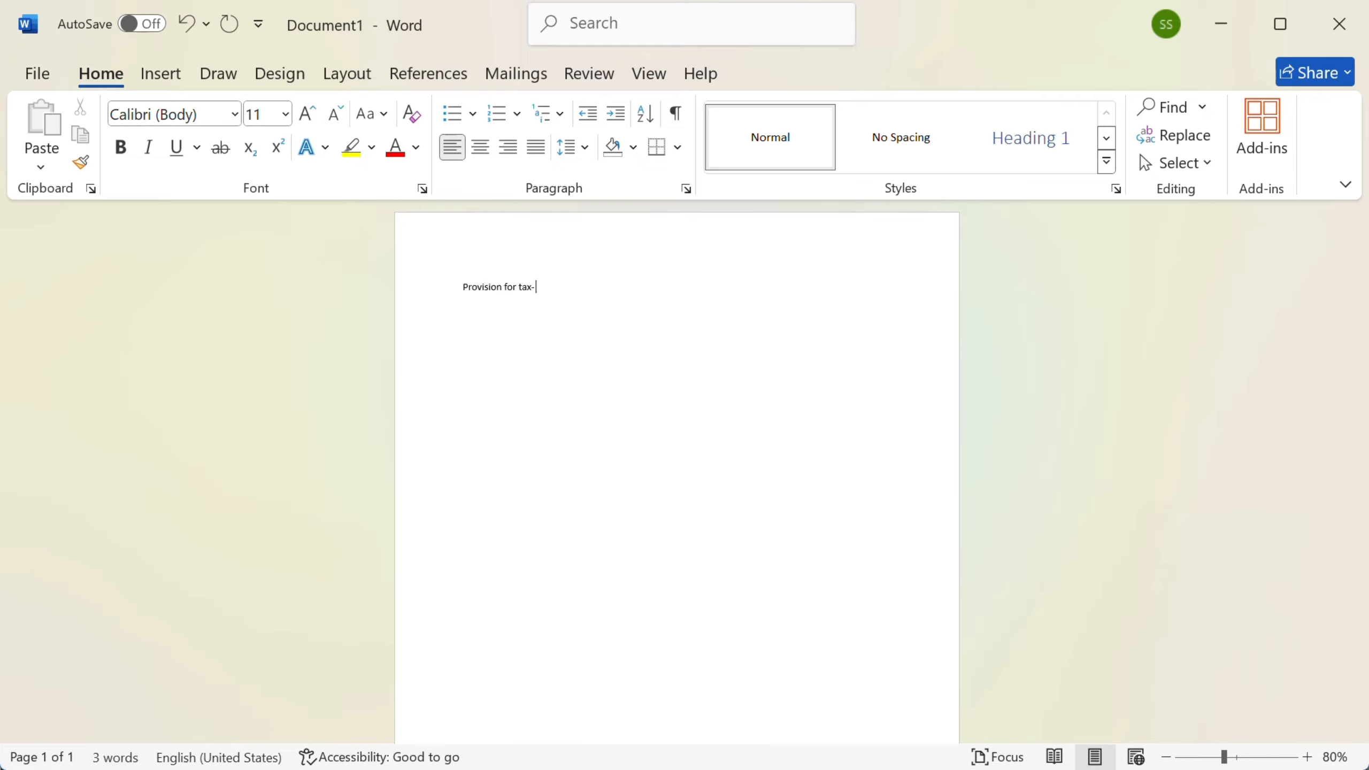
type("- 280000")
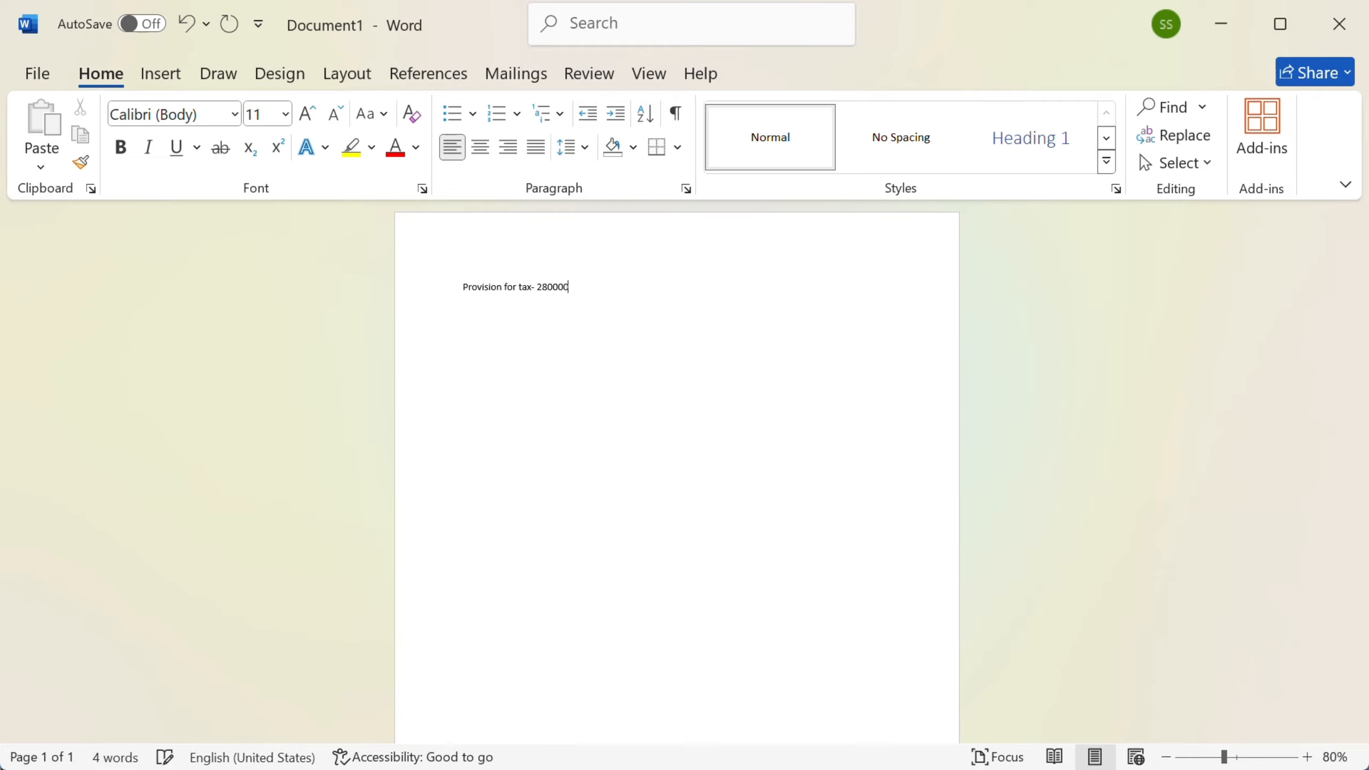
- Set the font size of all the document's text to 36
key("ctrl+a")
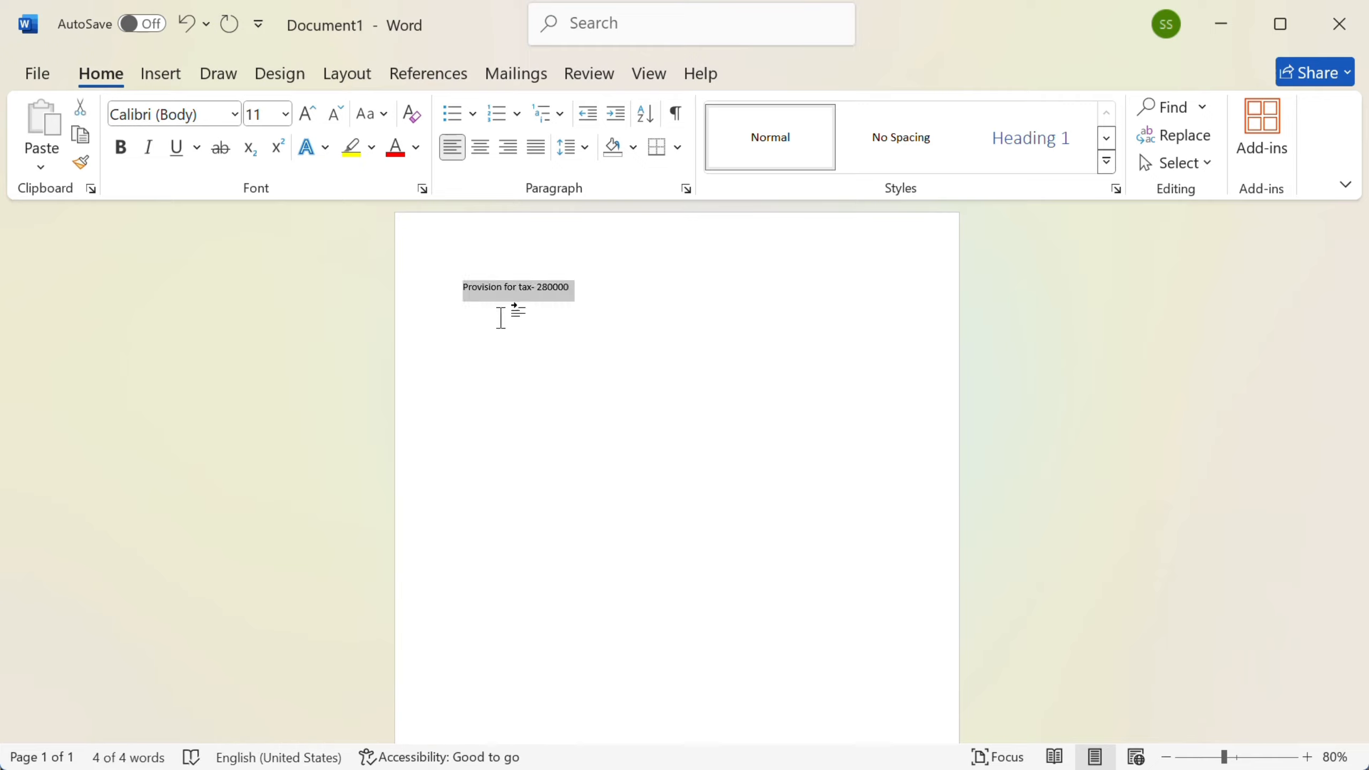
key("ctrl+shift+p")
type("36")
key("Return")
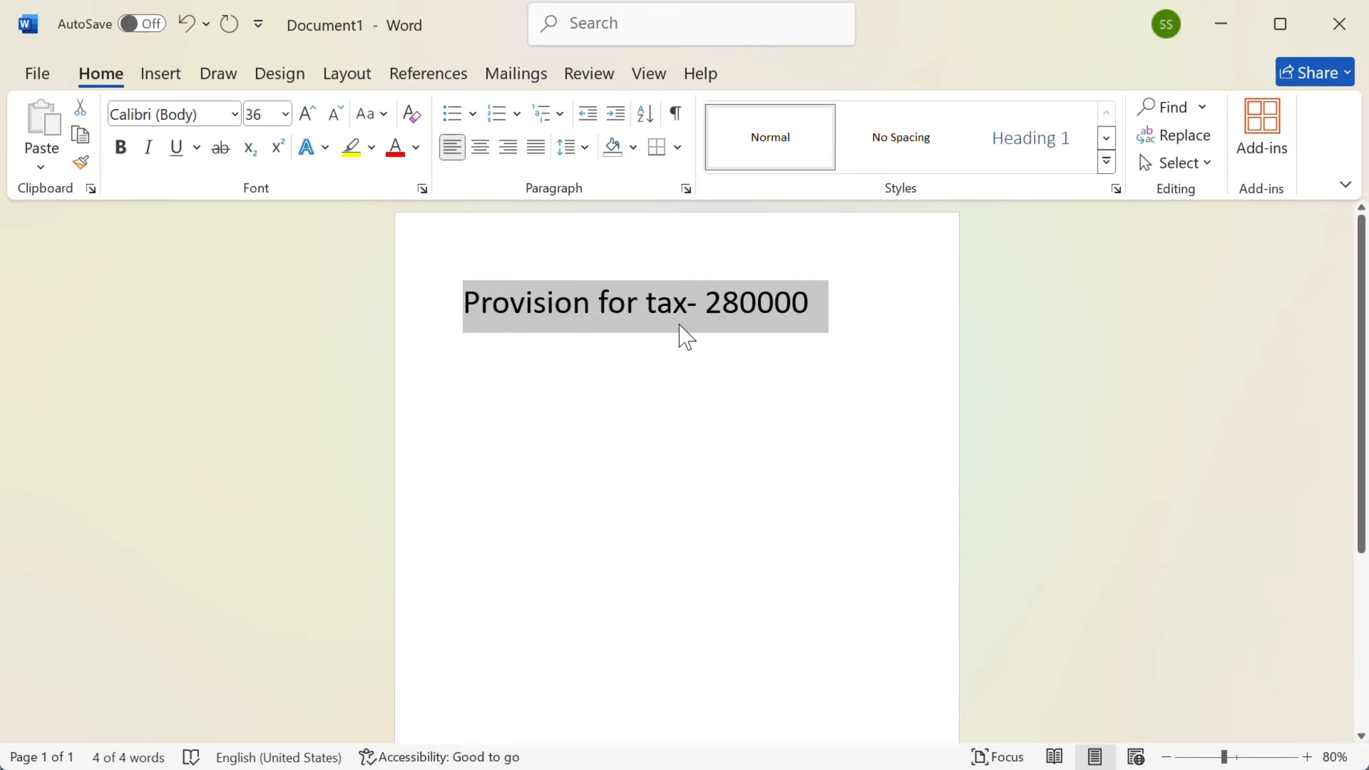
- Add a second line reading "Tax paid – 250000" below the provision for tax line
left_click(905, 312)
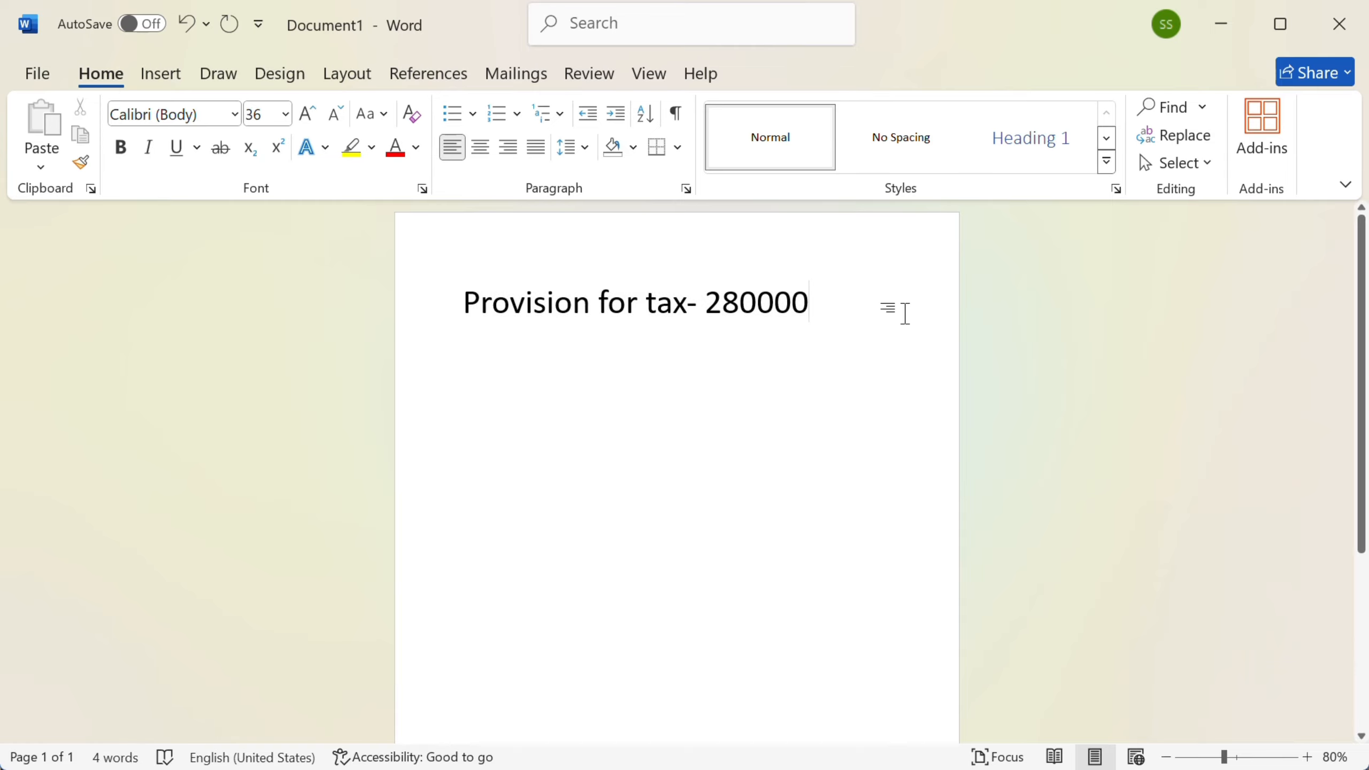
key("Return")
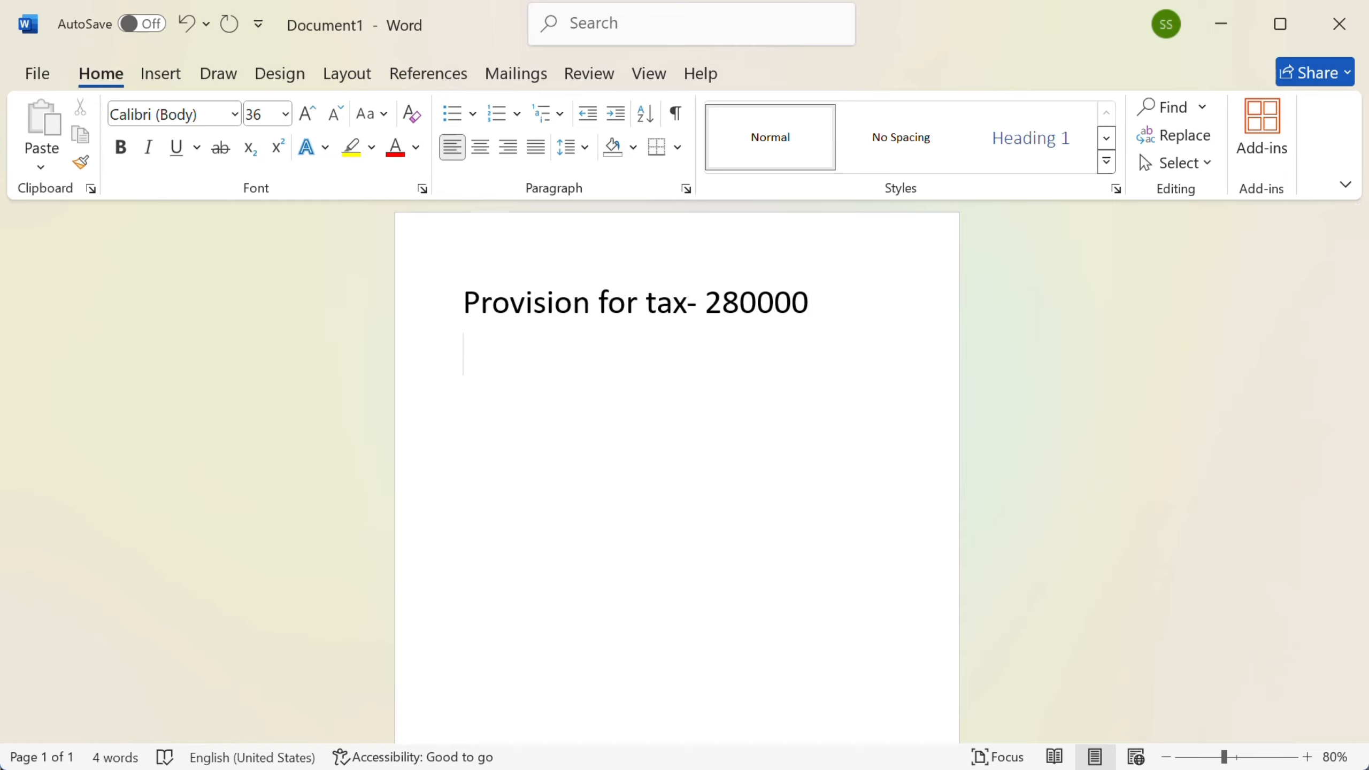
type("tax pad")
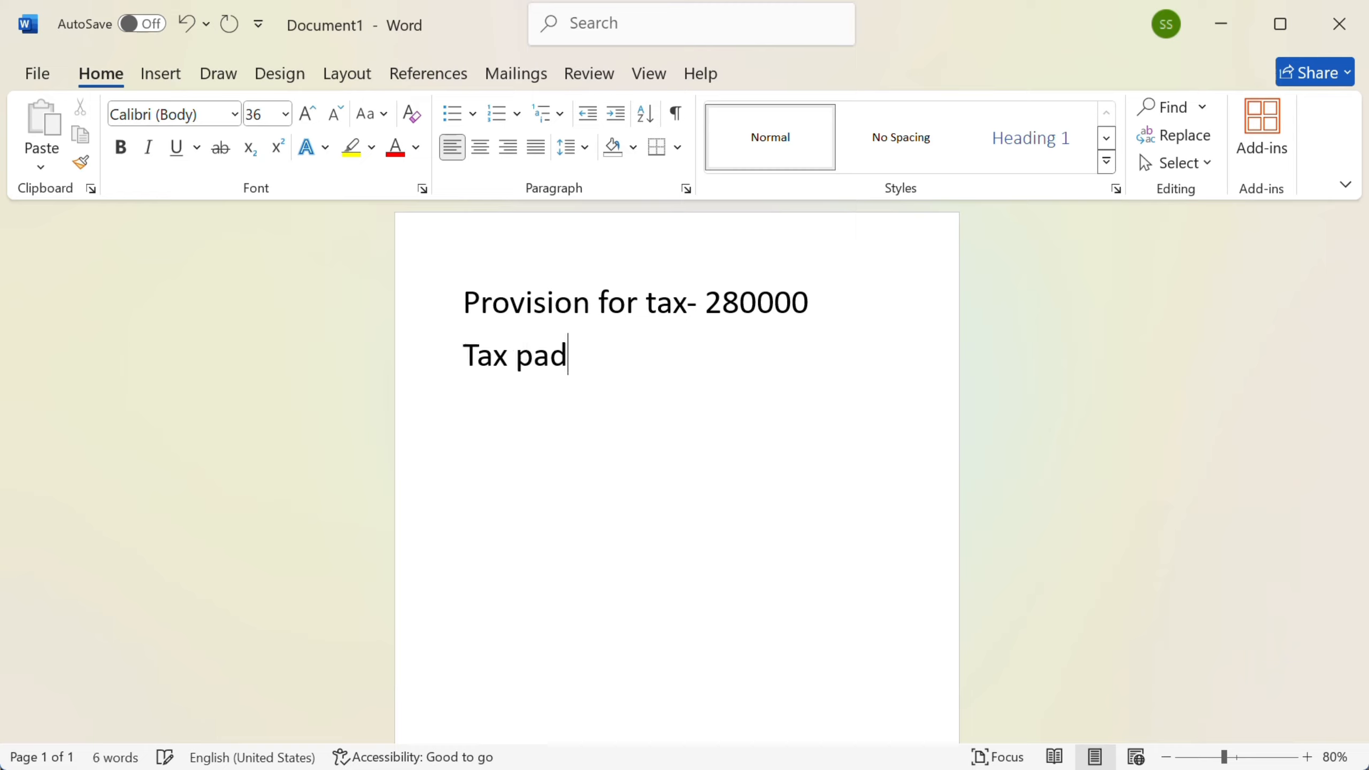
key("BackSpace")
type("id")
type(" - ")
type("25000")
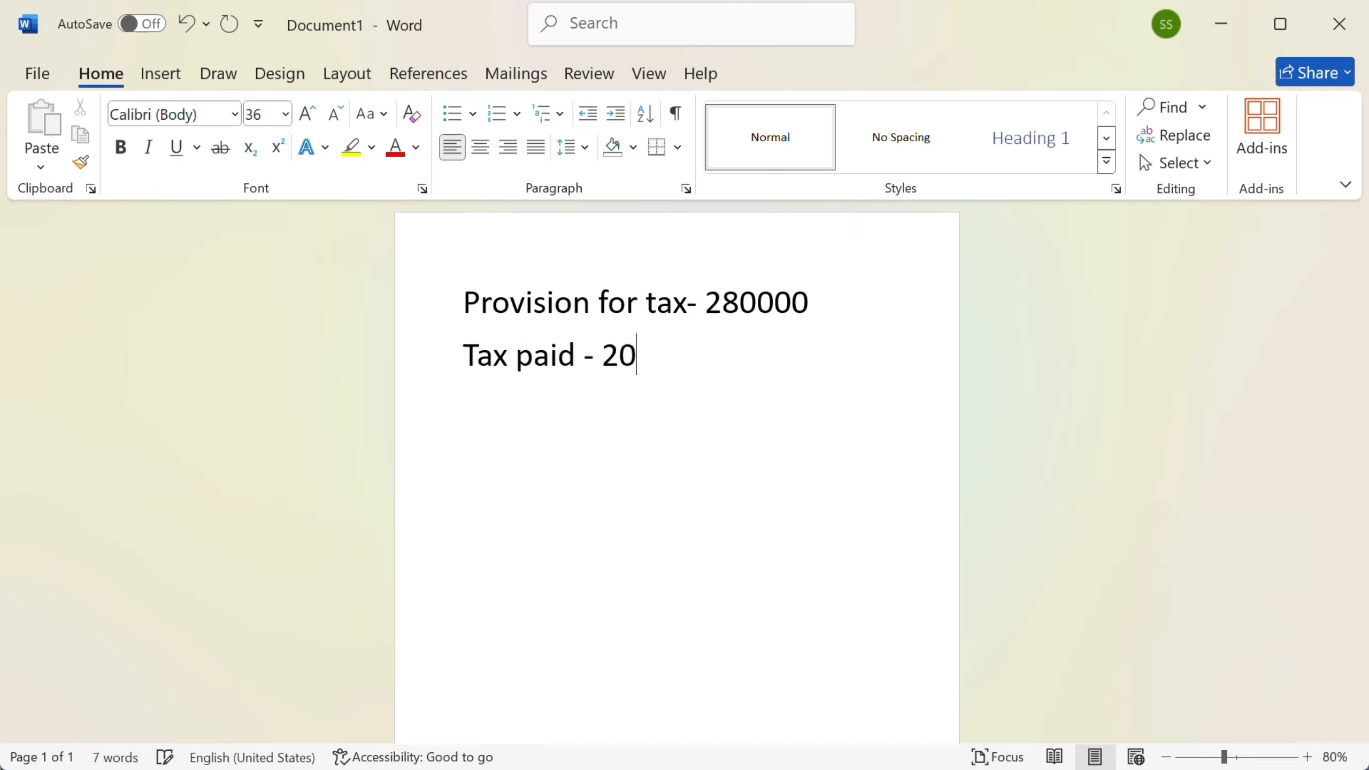
type("0")
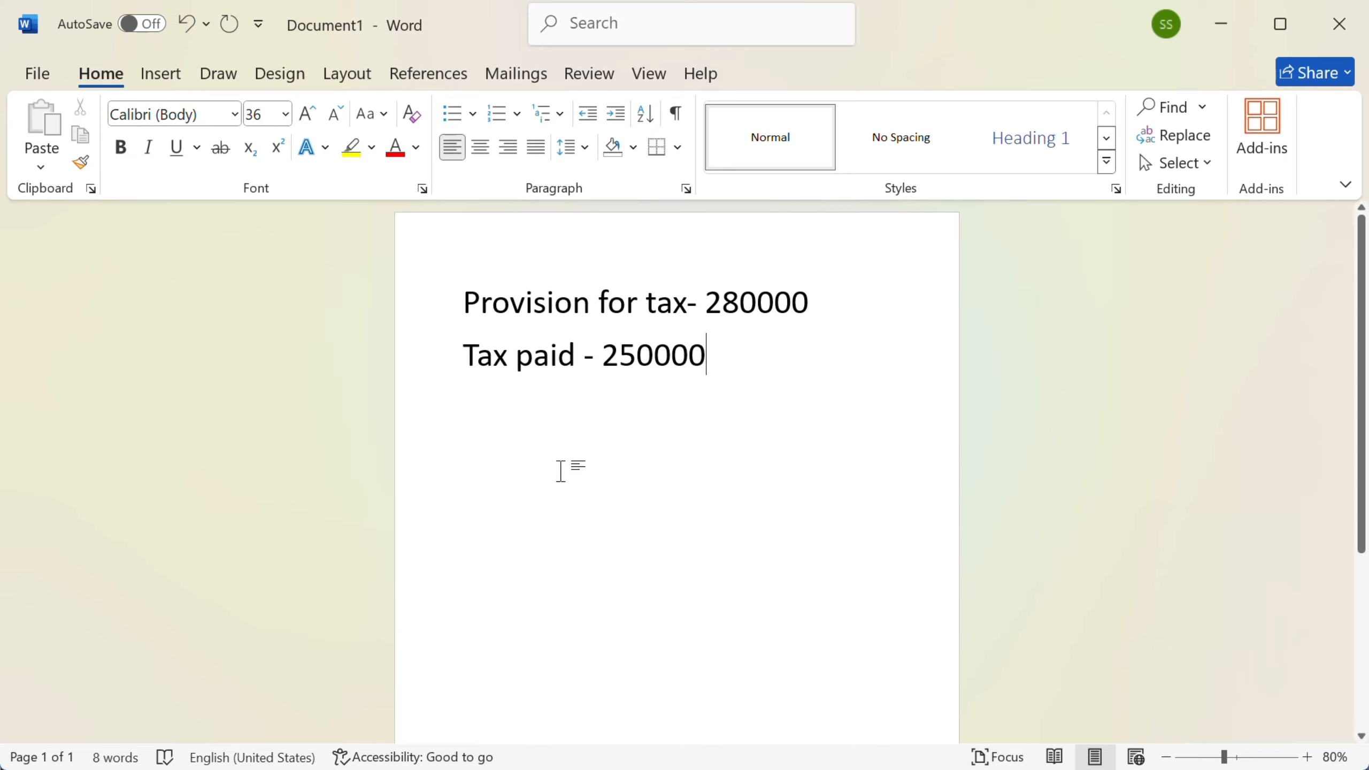
- Add the line "Means provision > taxpaid" below the tax paid line
key("Return")
type(",")
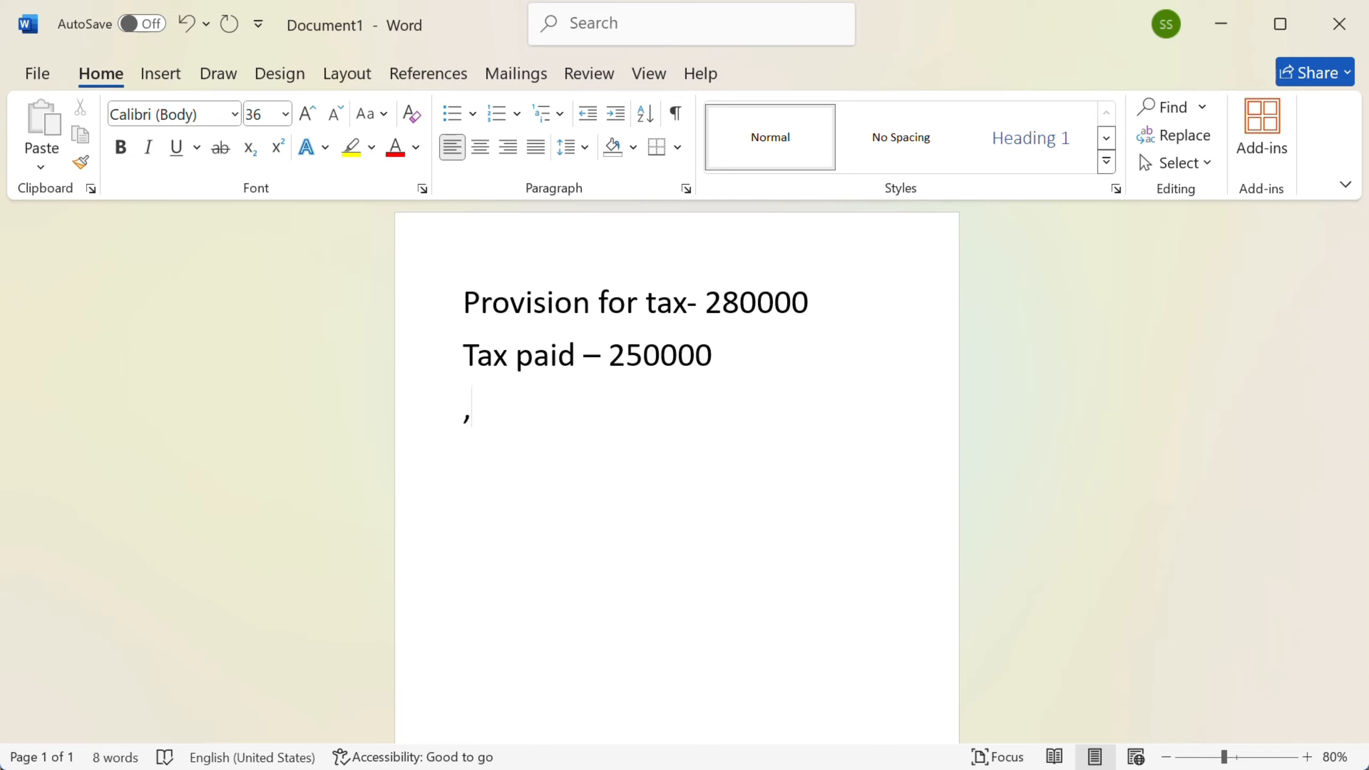
key("BackSpace")
type("means ")
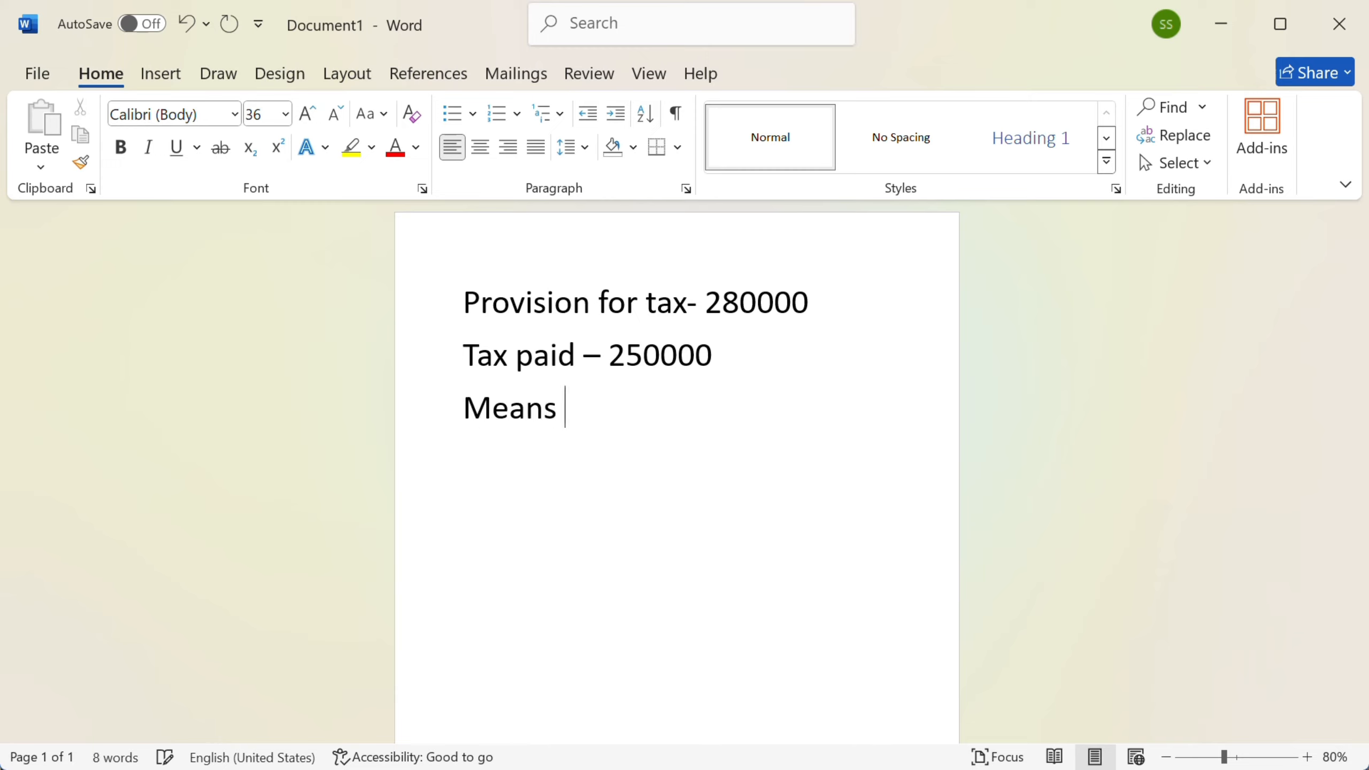
type("provision ")
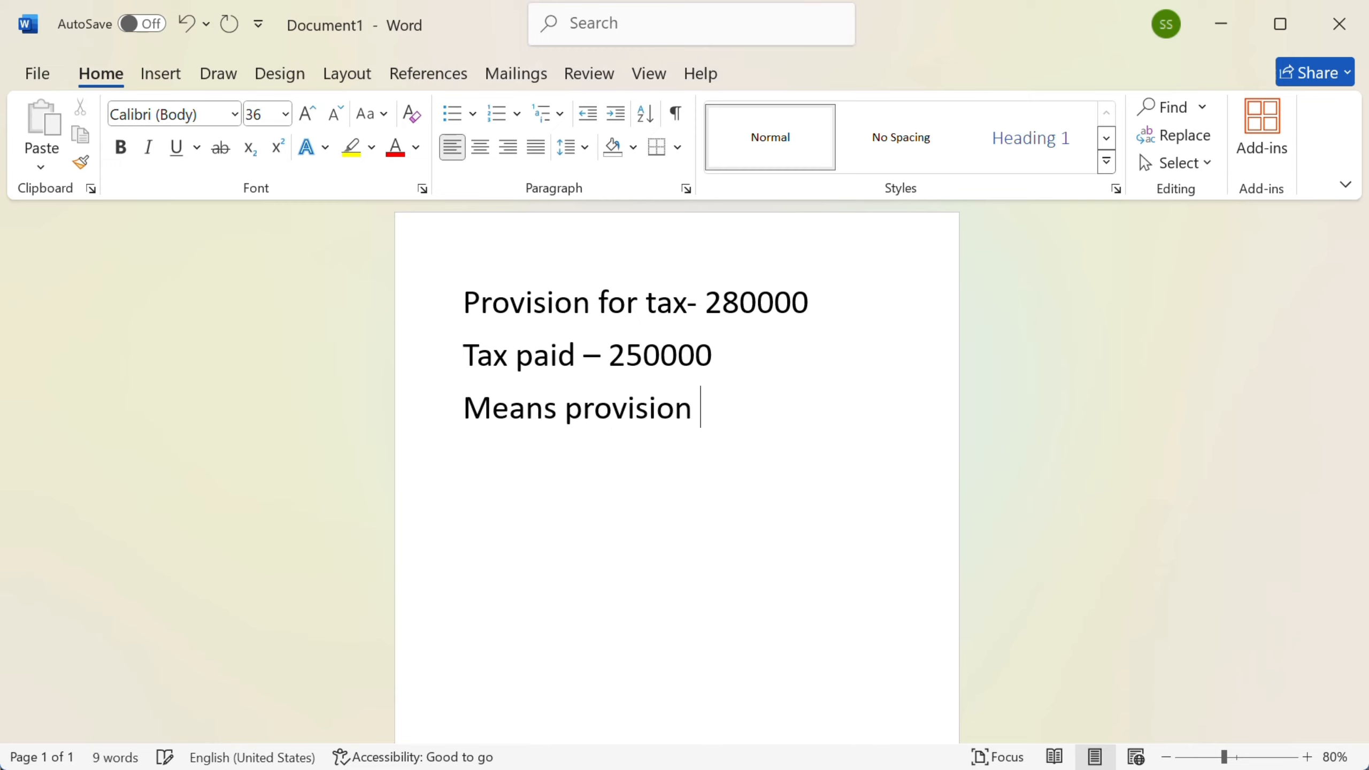
type("> taxpaid")
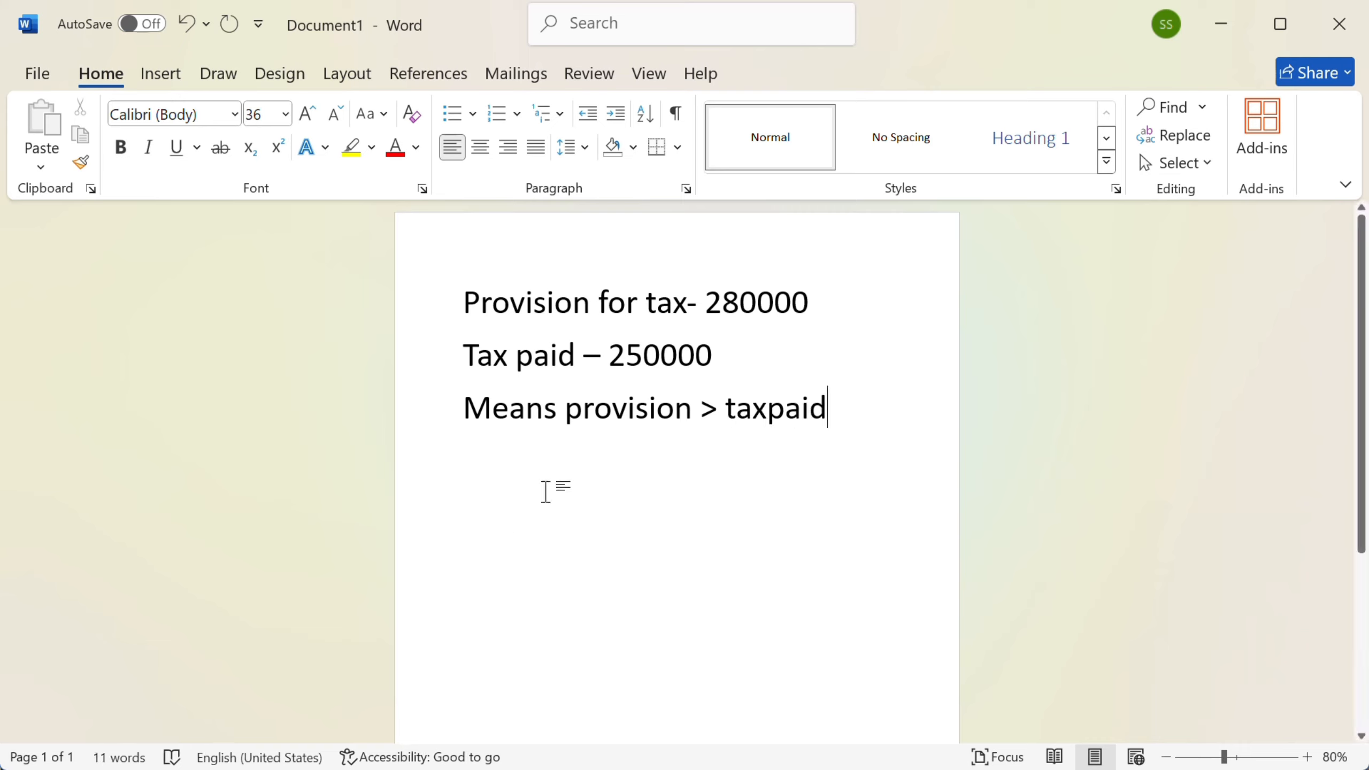
- Add the lines "In this case" and "Provision for tax dr" to the note
key("Return")
type("In this")
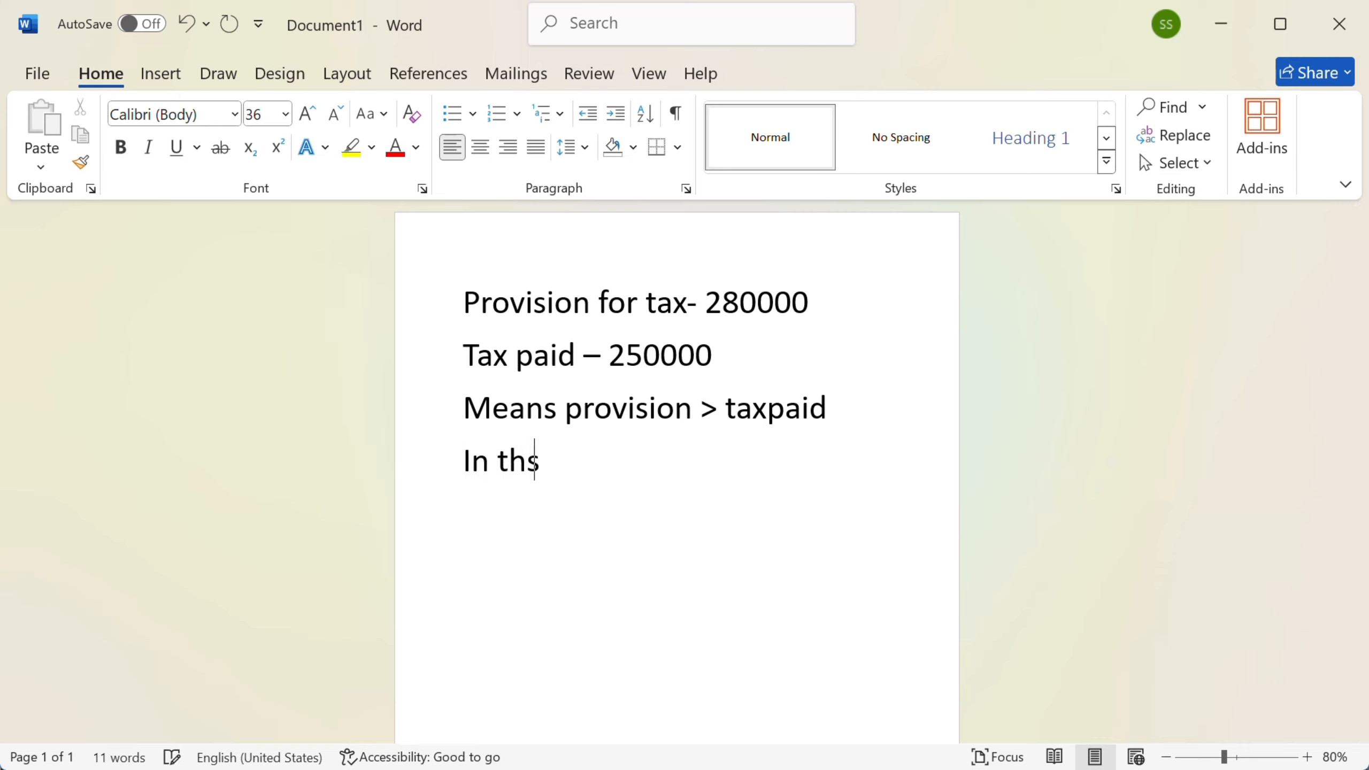
type(" case")
key("Return")
type("jpro")
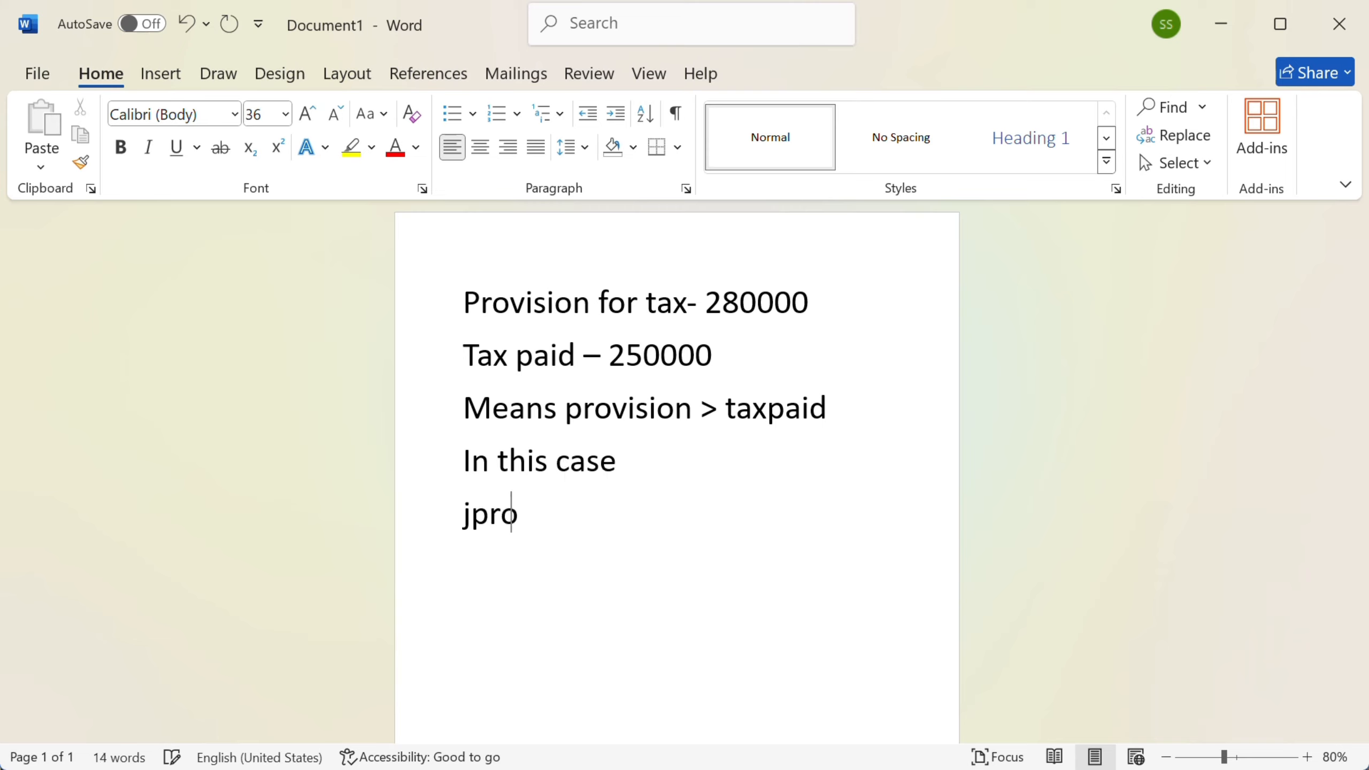
key("BackSpace")
key("BackSpace")
key("BackSpace")
key("BackSpace")
type("por")
key("BackSpace")
key("BackSpace")
type("rovision")
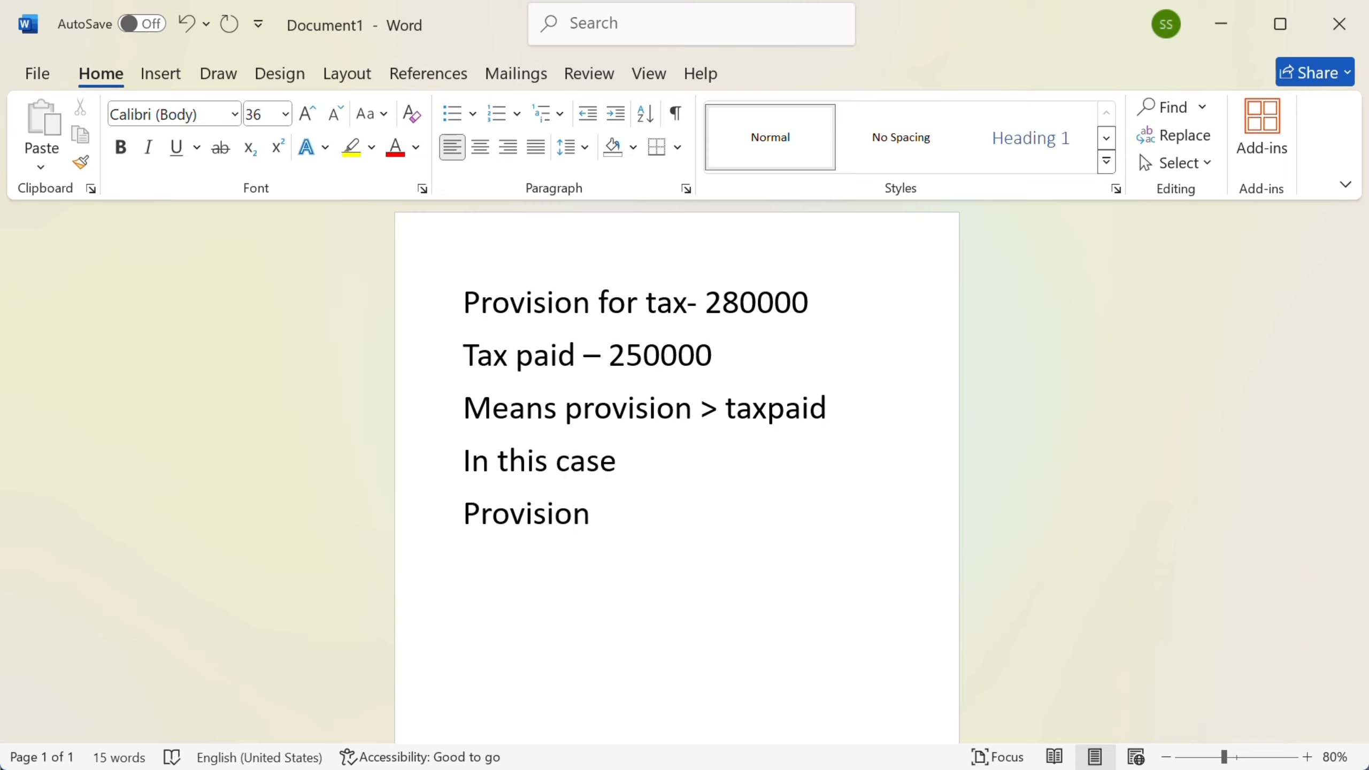
type(" for tax dtr")
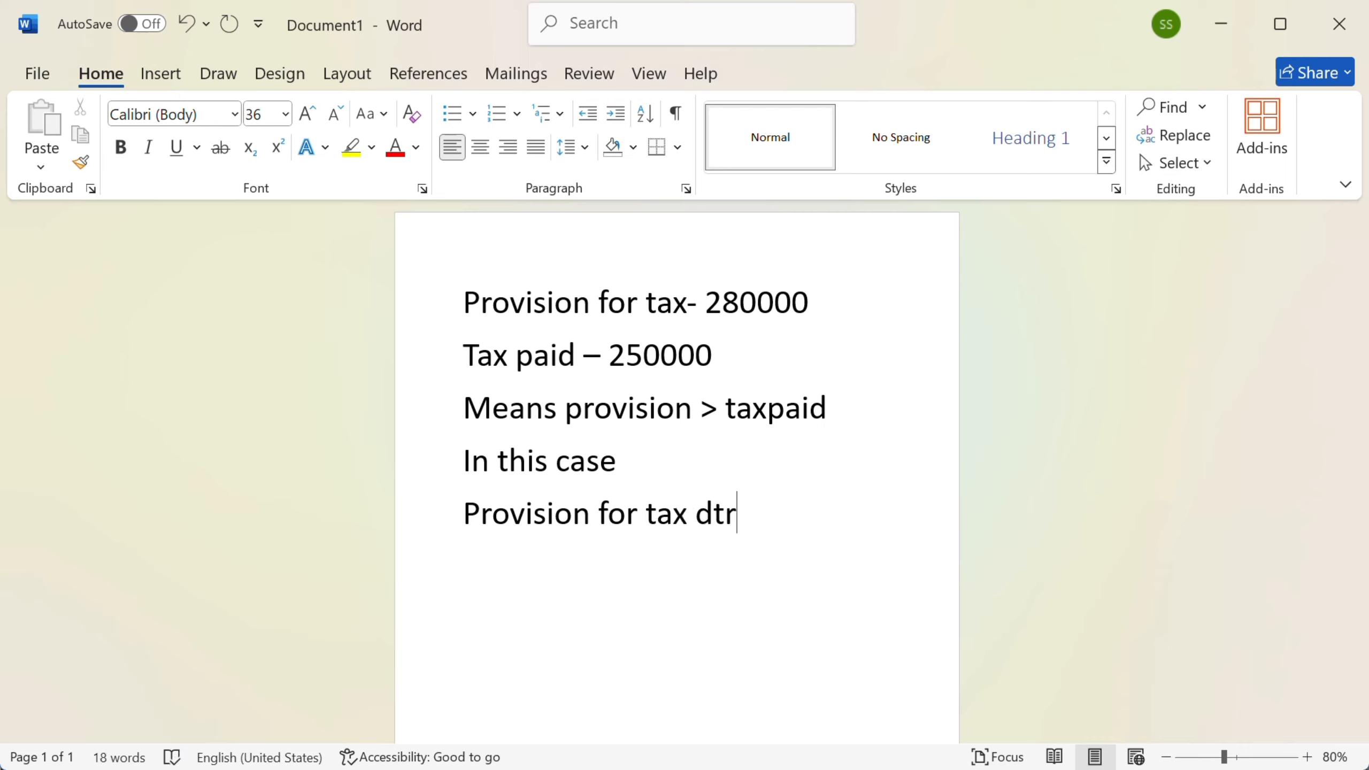
key("BackSpace")
key("BackSpace")
type("r")
- Complete the first case's entry with the lines "To" and "Bank (250000)"
key("Return")
type("to")
key("Return")
type("bank ")
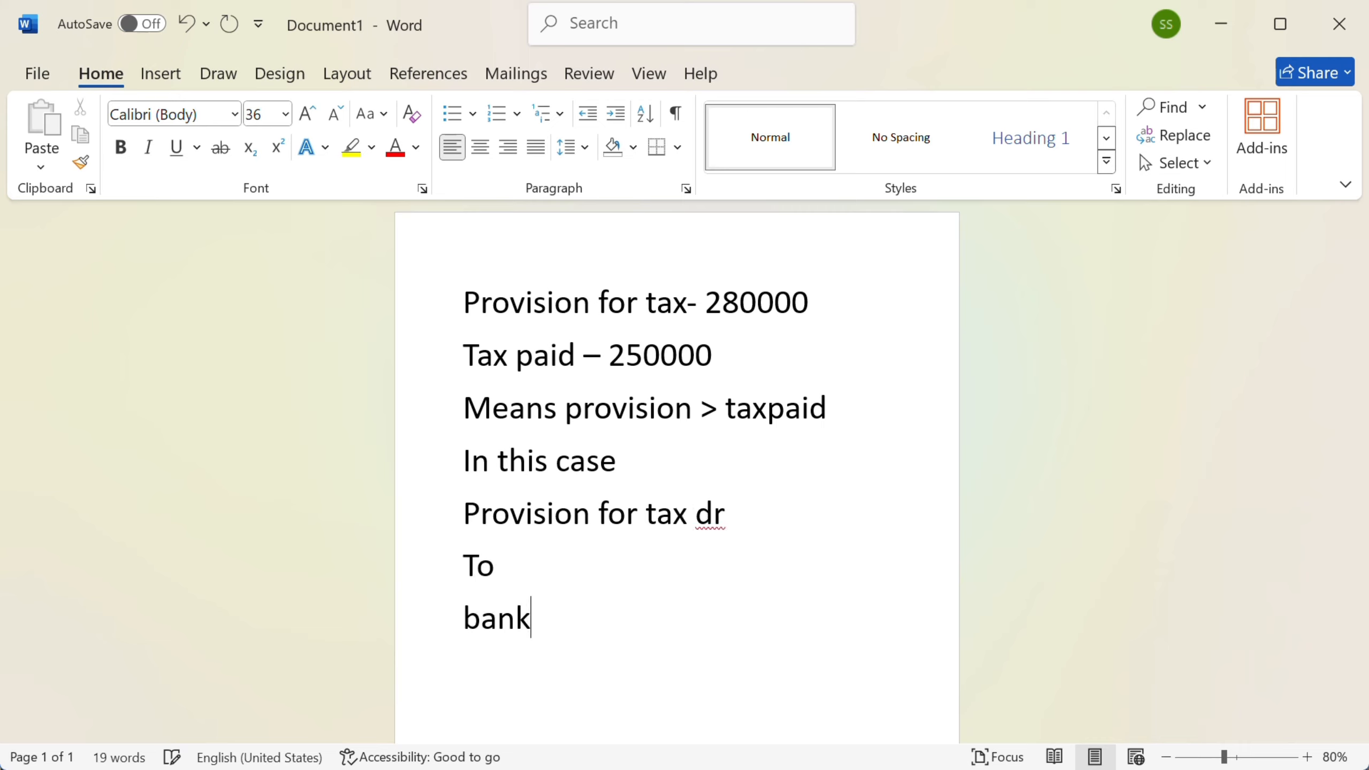
type("(")
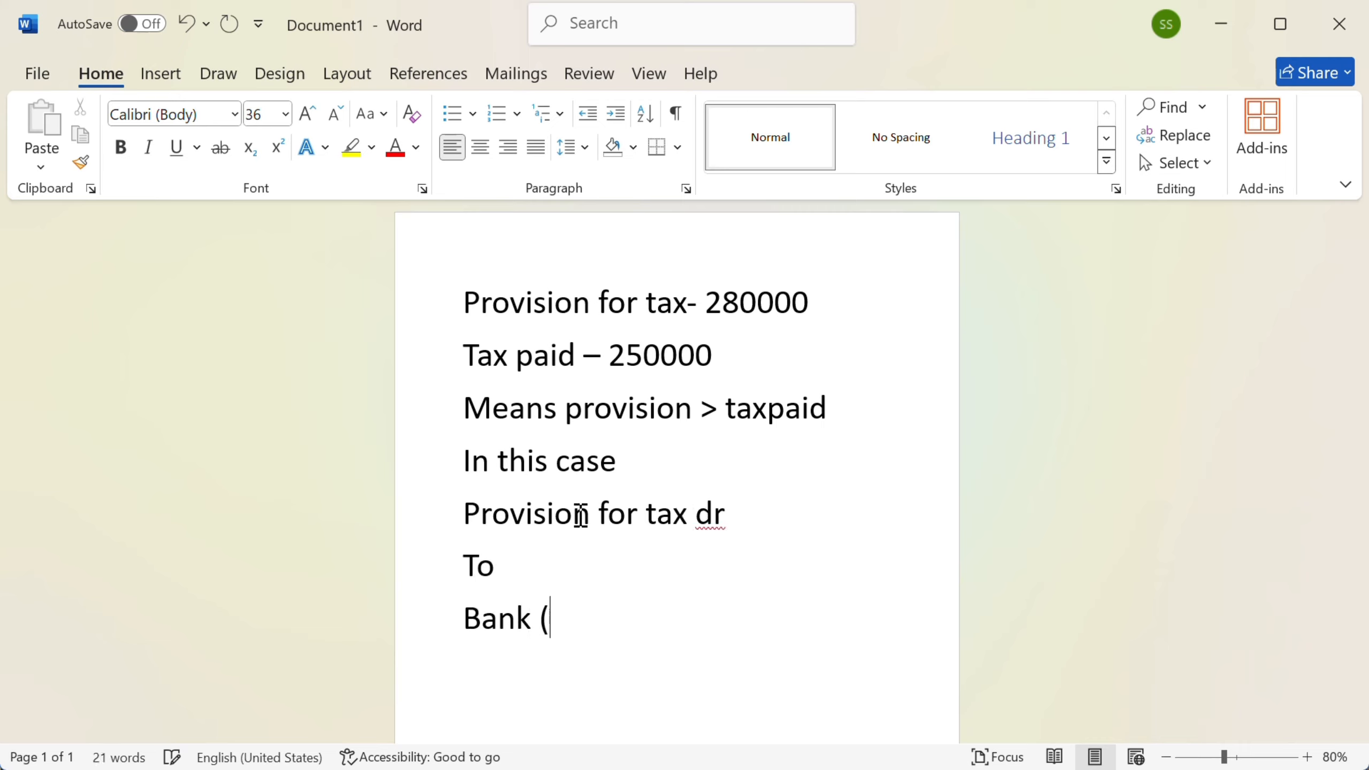
type("250000)")
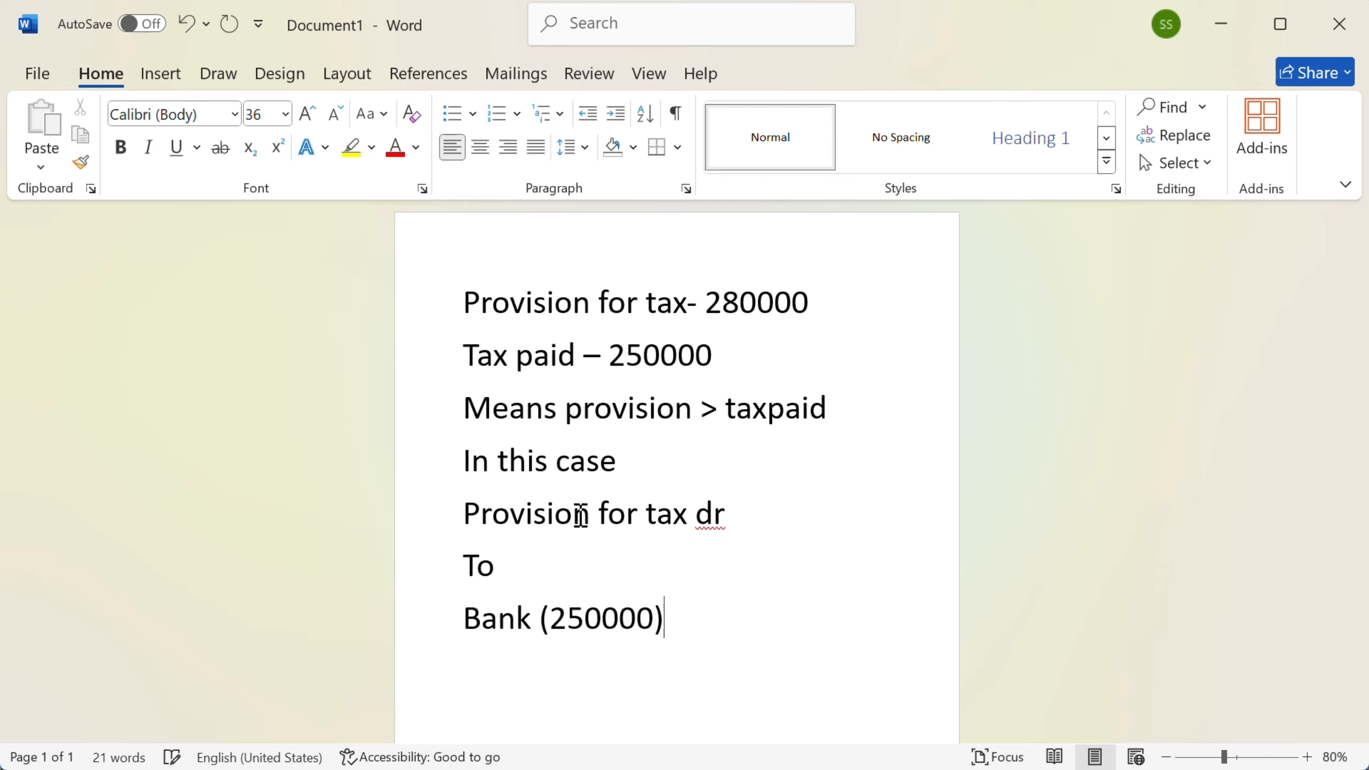
- Introduce the other situation with the lines "And second case" and "Provision < tax paid"
key("Return")
type("and second c")
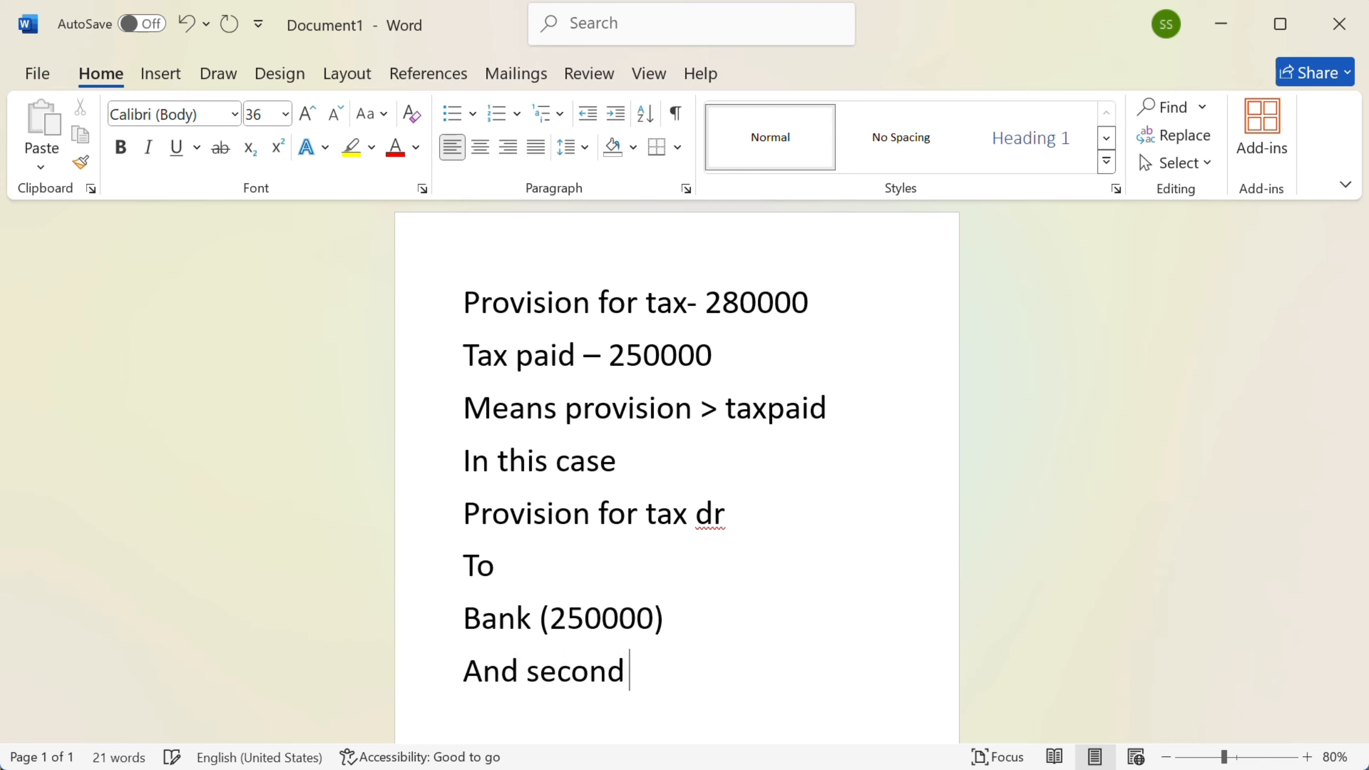
type("ase")
key("Return")
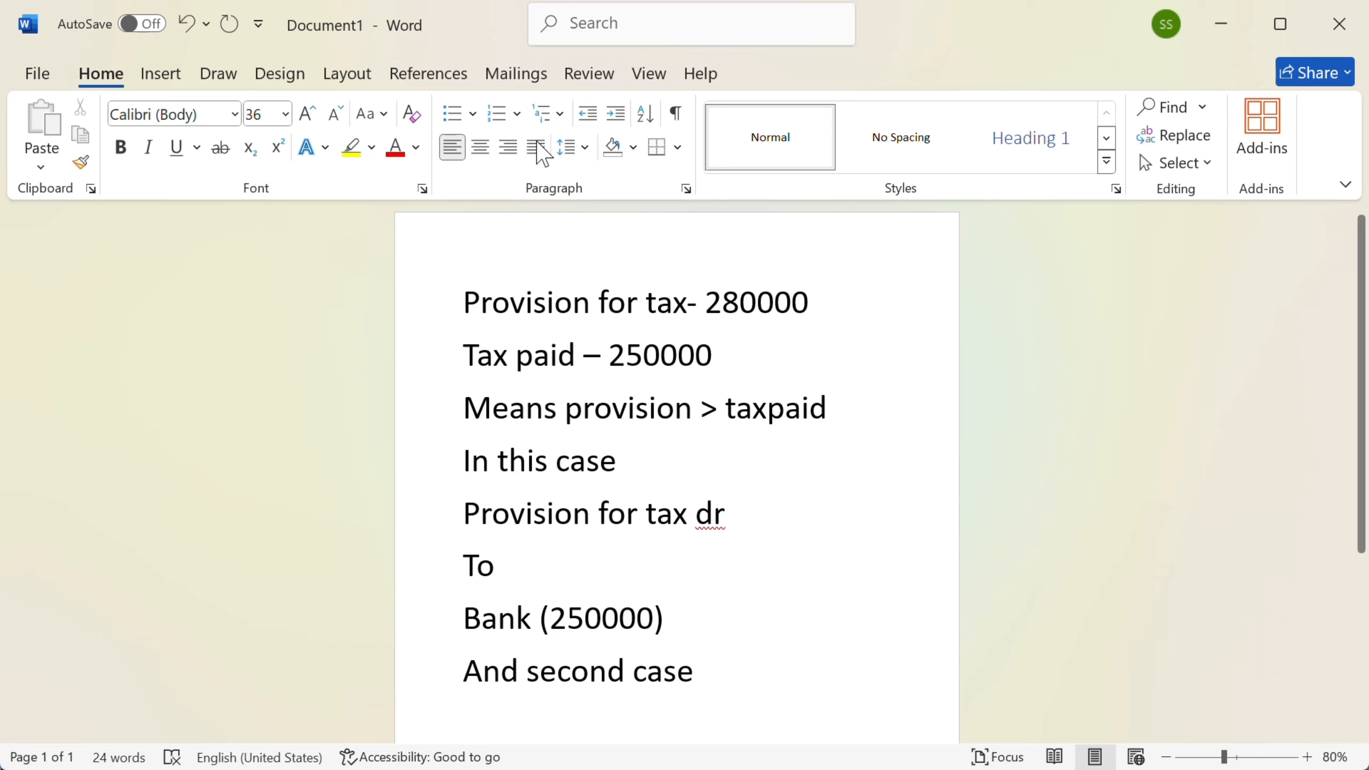
scroll(672, 309, "down", 3)
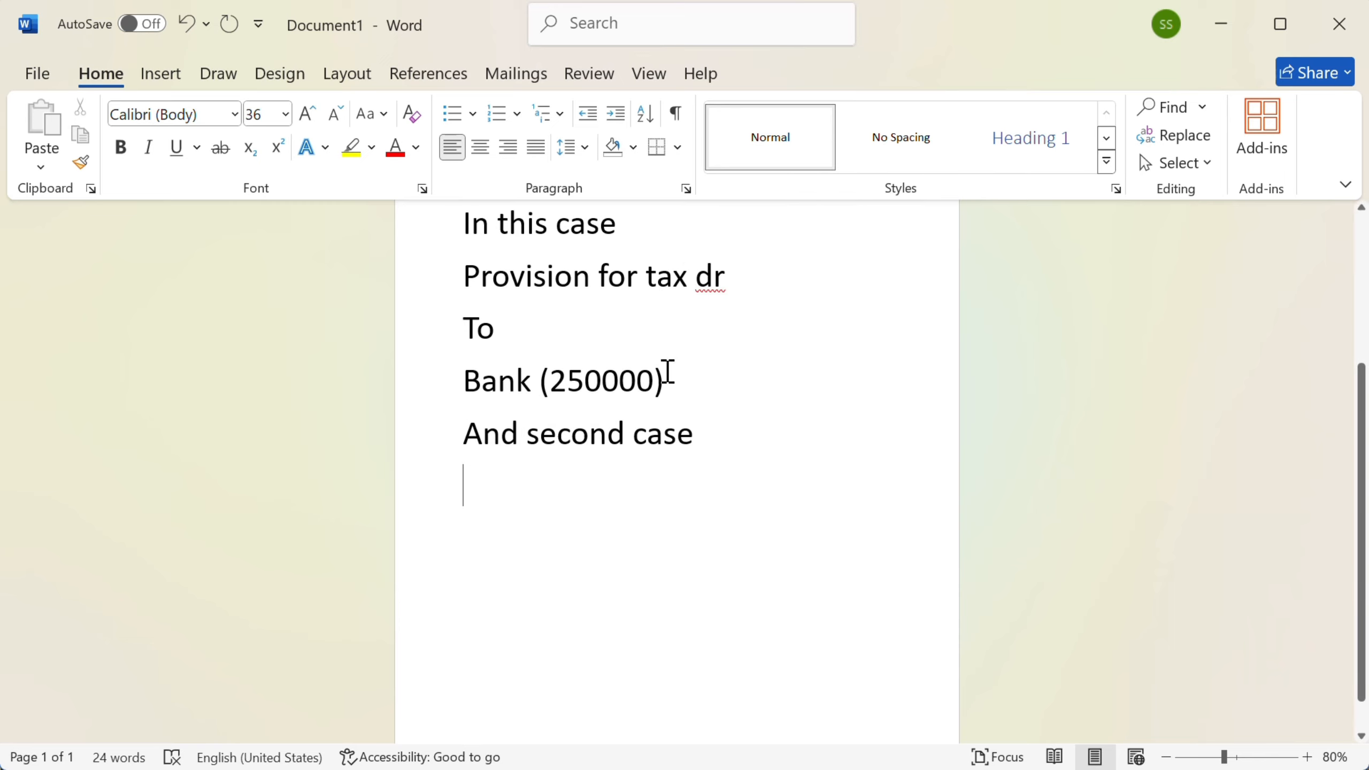
type("provision < tax")
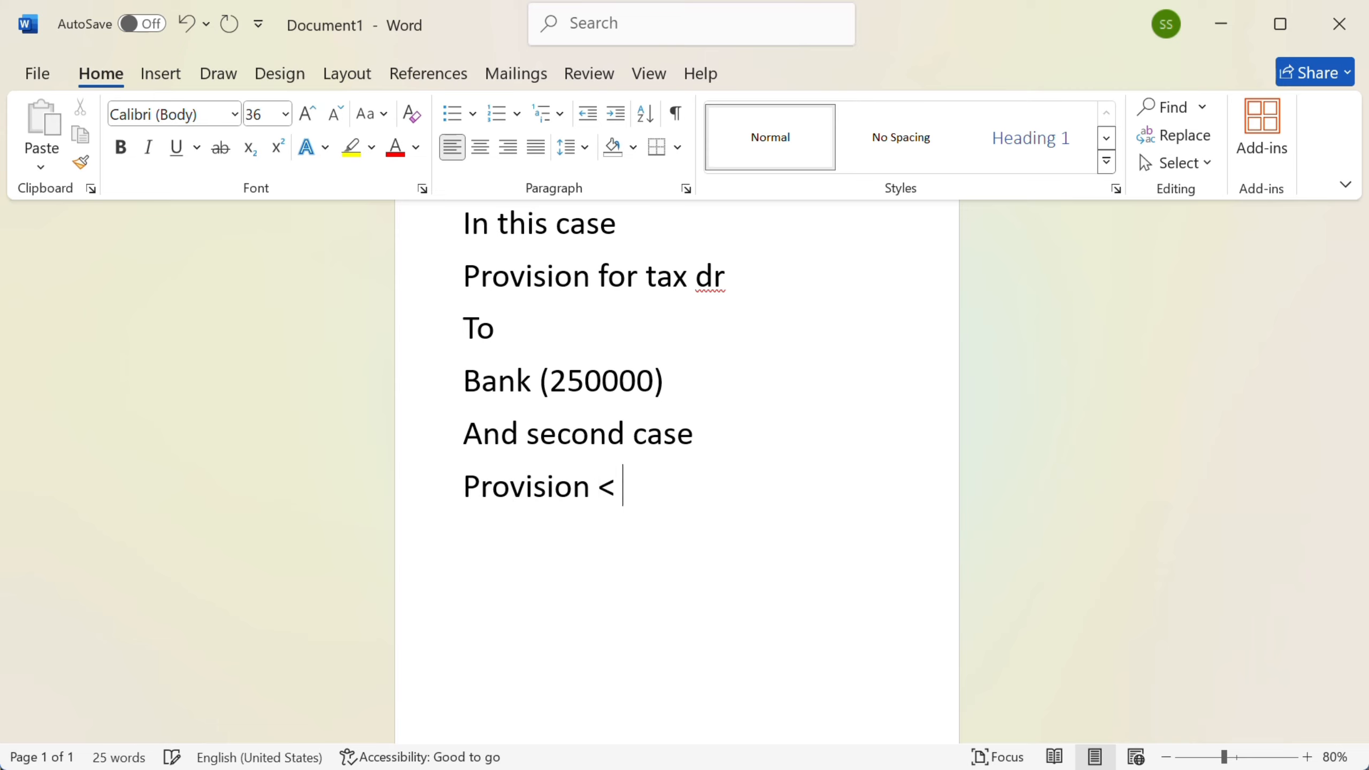
type(" paid")
- Add the lines "Entry will be" and "Provison for tax full amt" under the second case
key("Return")
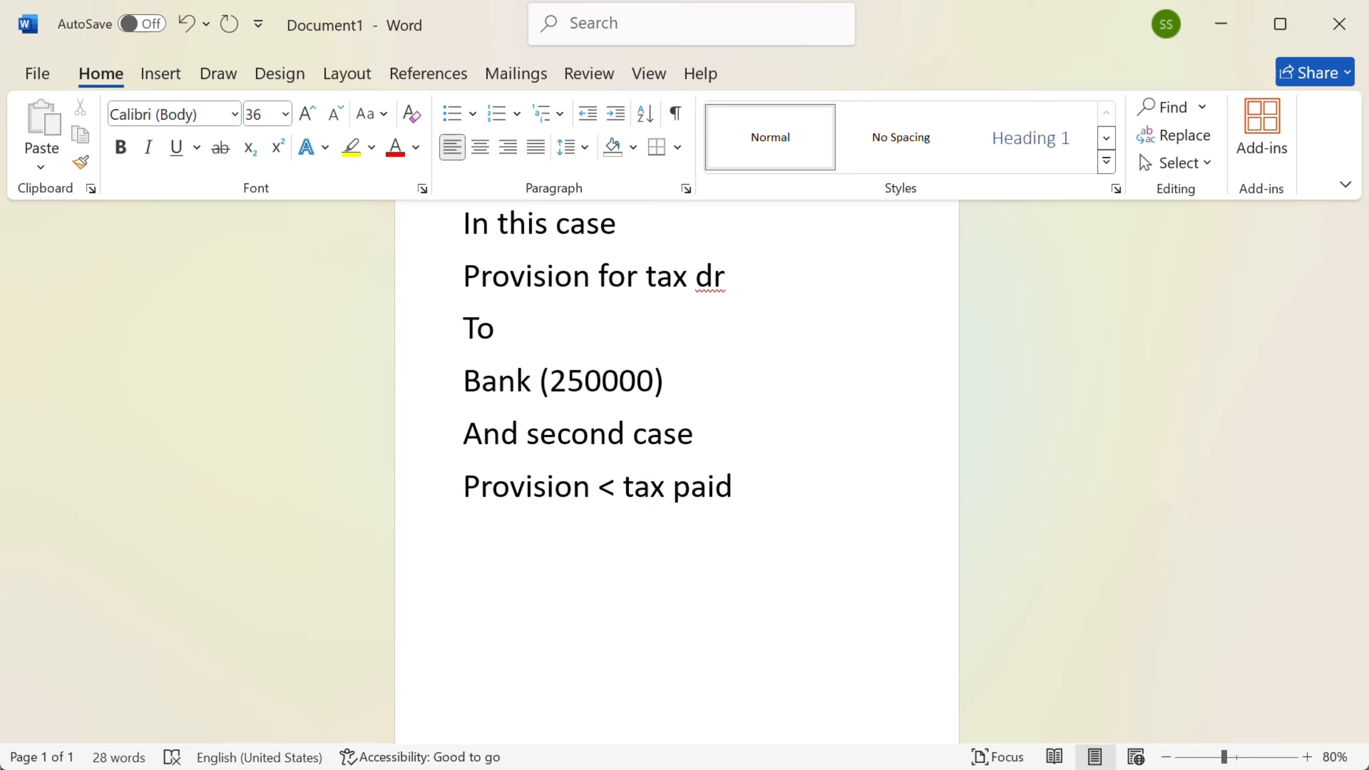
type("entry will be")
key("Return")
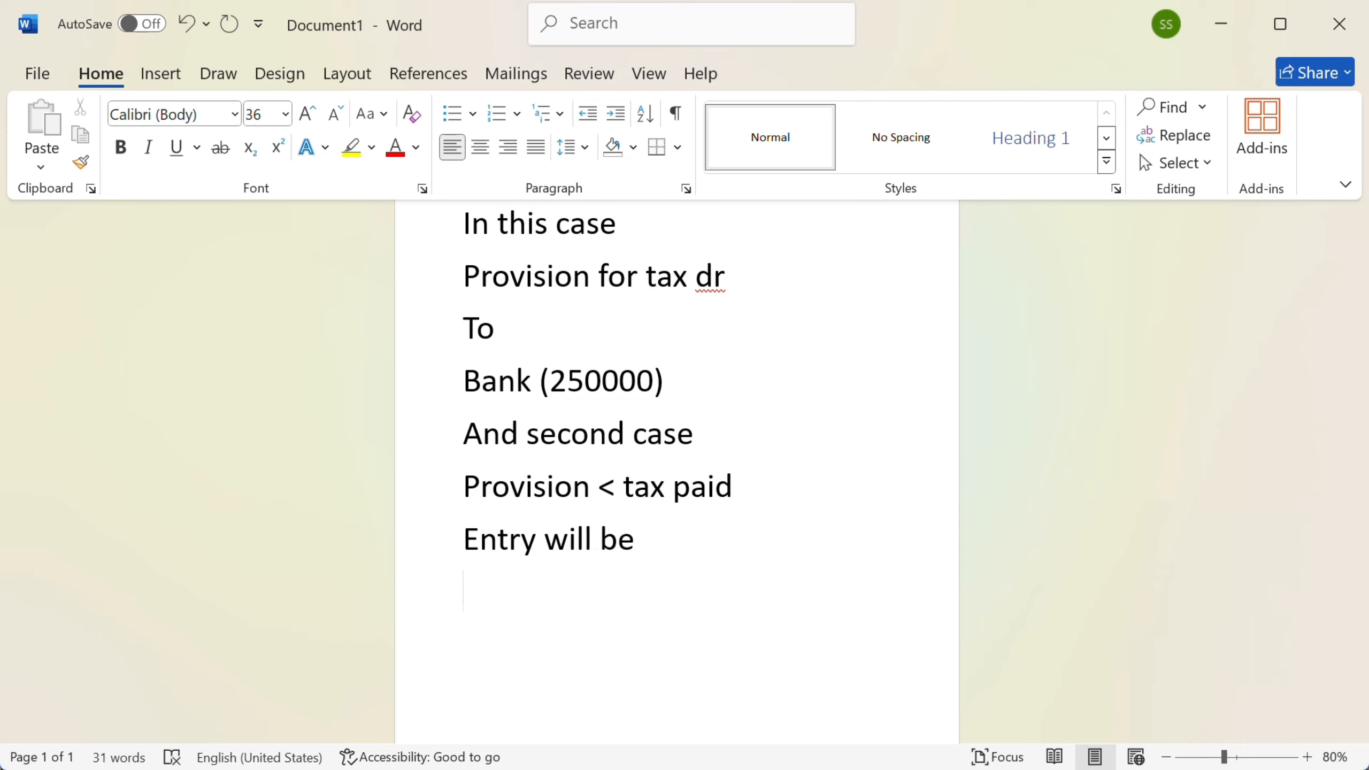
type("provison for t")
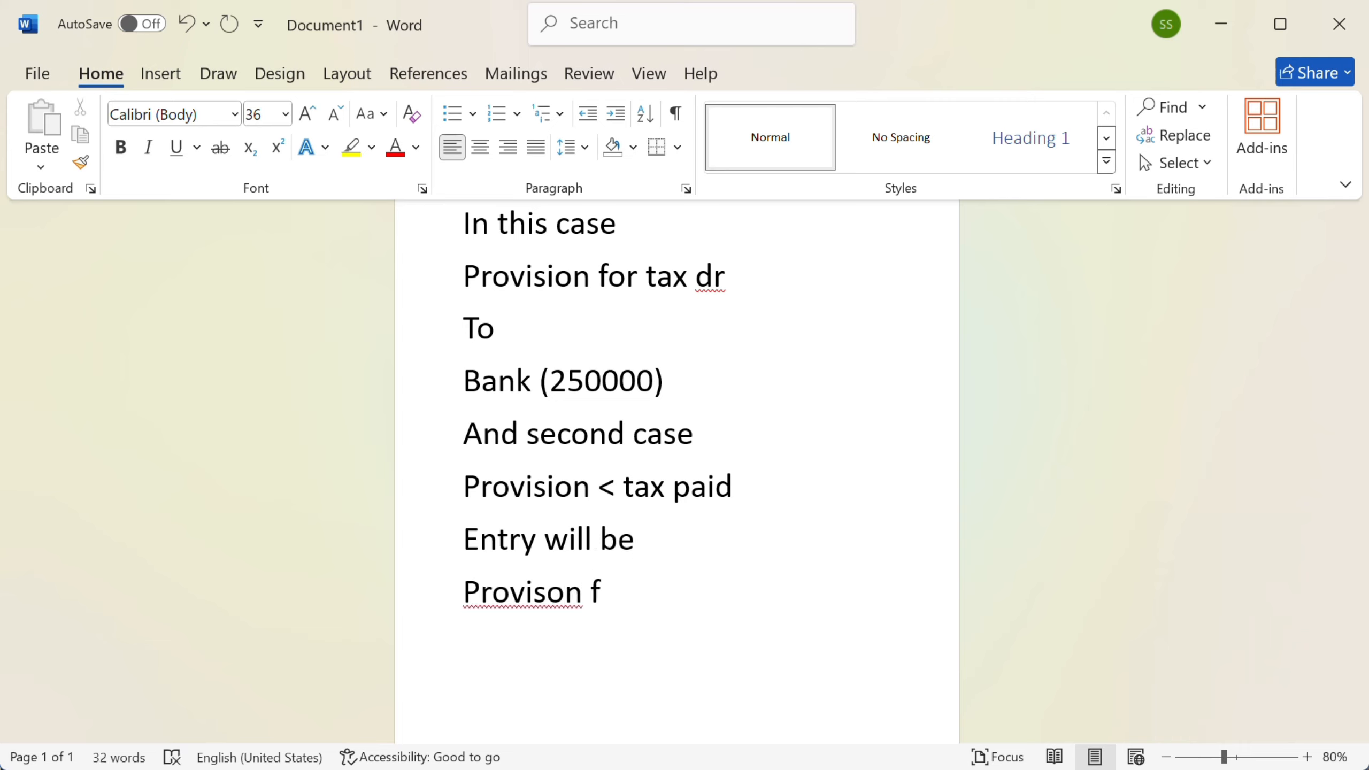
type("ax full amou")
key("BackSpace")
key("BackSpace")
key("BackSpace")
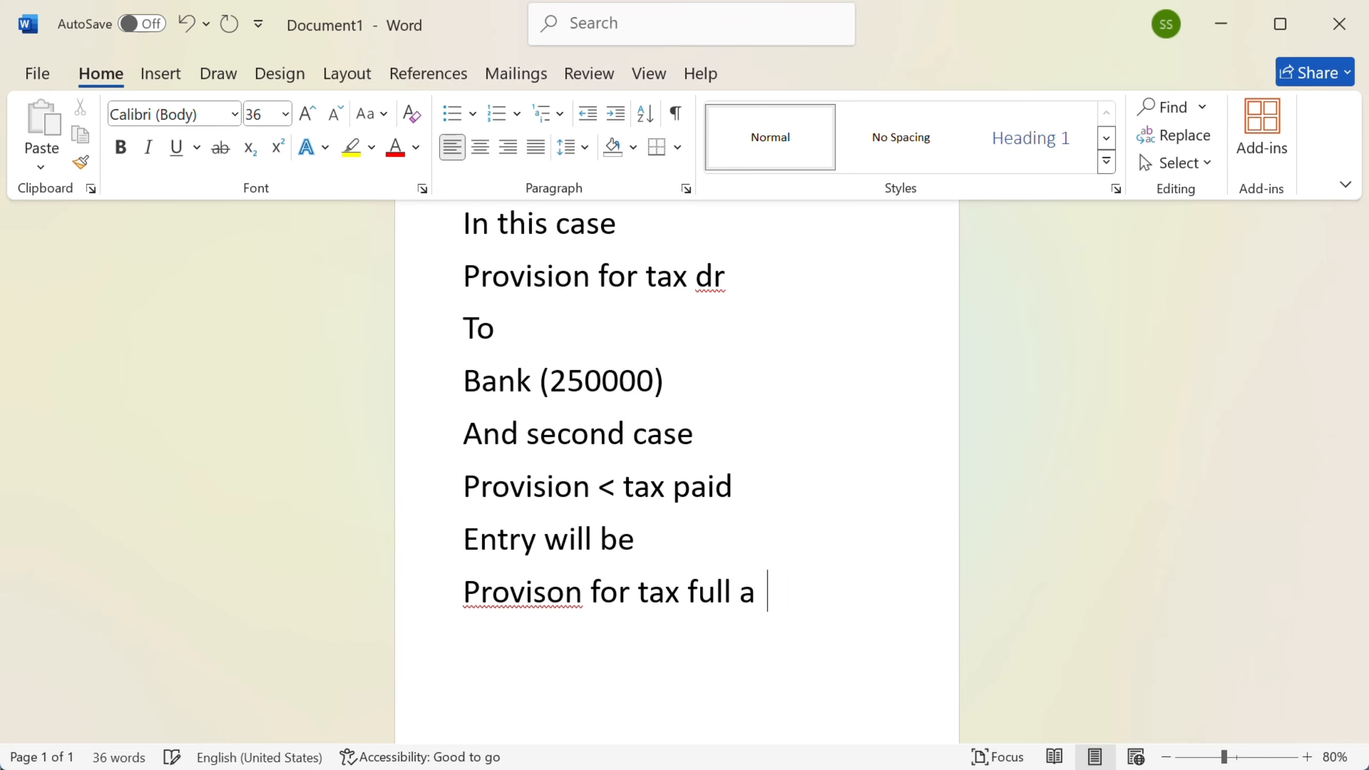
type("mt")
- Finish the second case's entry with "Tax", "To" and "Bank" on separate lines
key("Return")
type("tax")
key("Return")
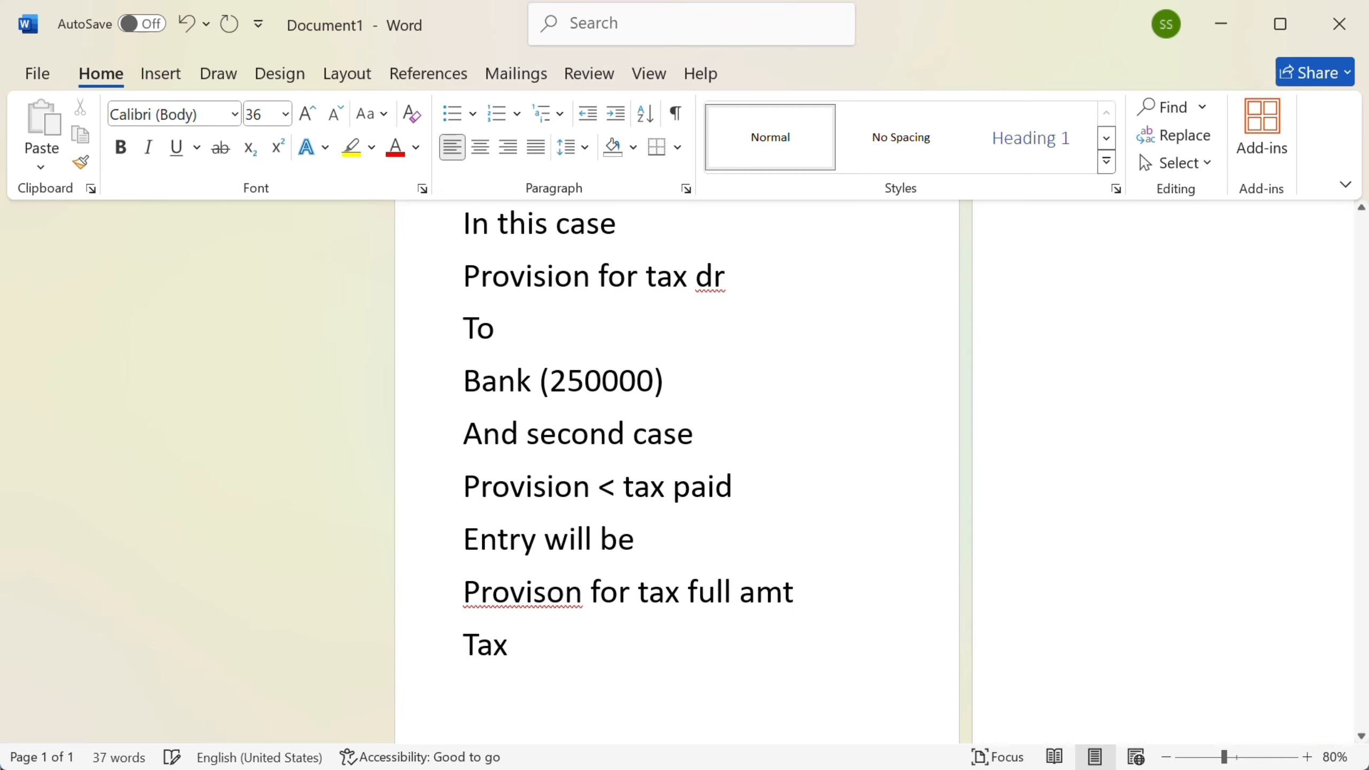
type("To")
key("Return")
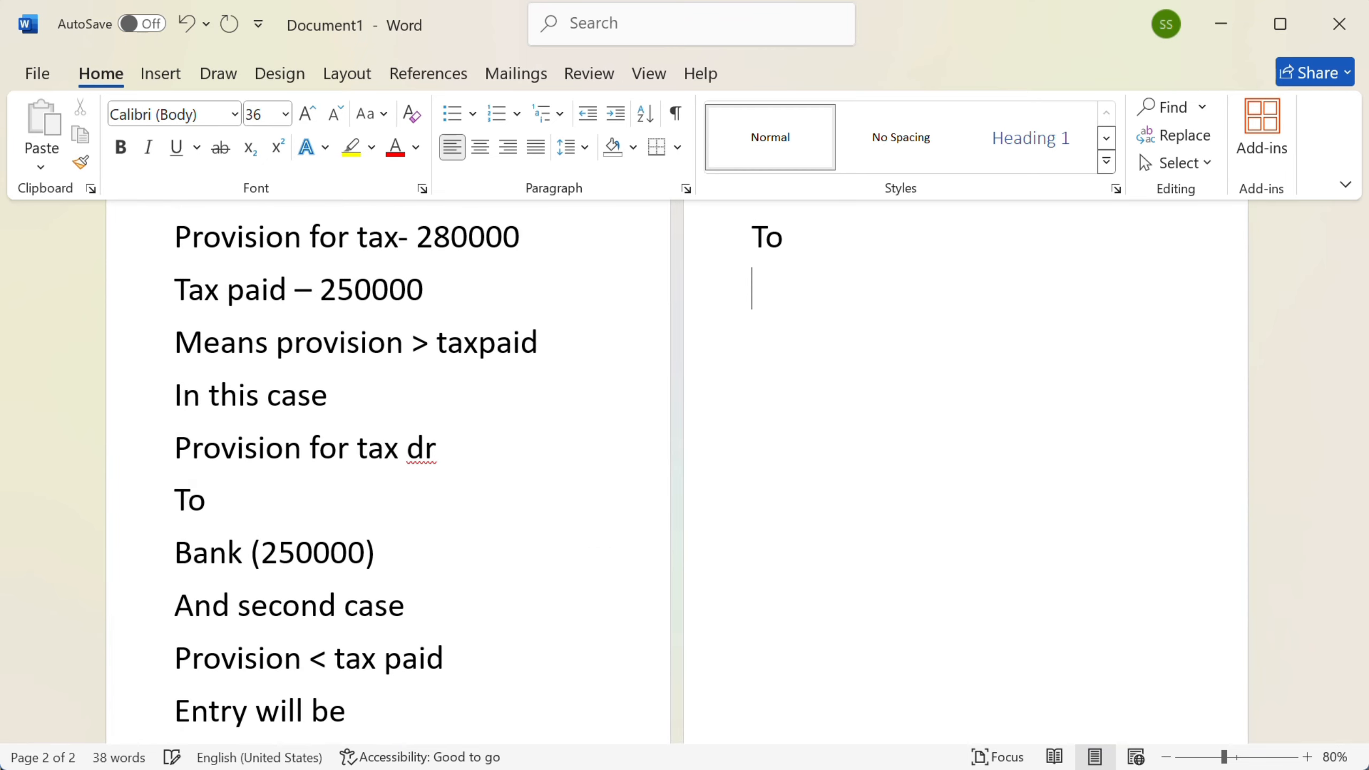
type("Bank")
- Add the lines "When we don't have provision" and "Tax to bank" at the end of the note
key("Return")
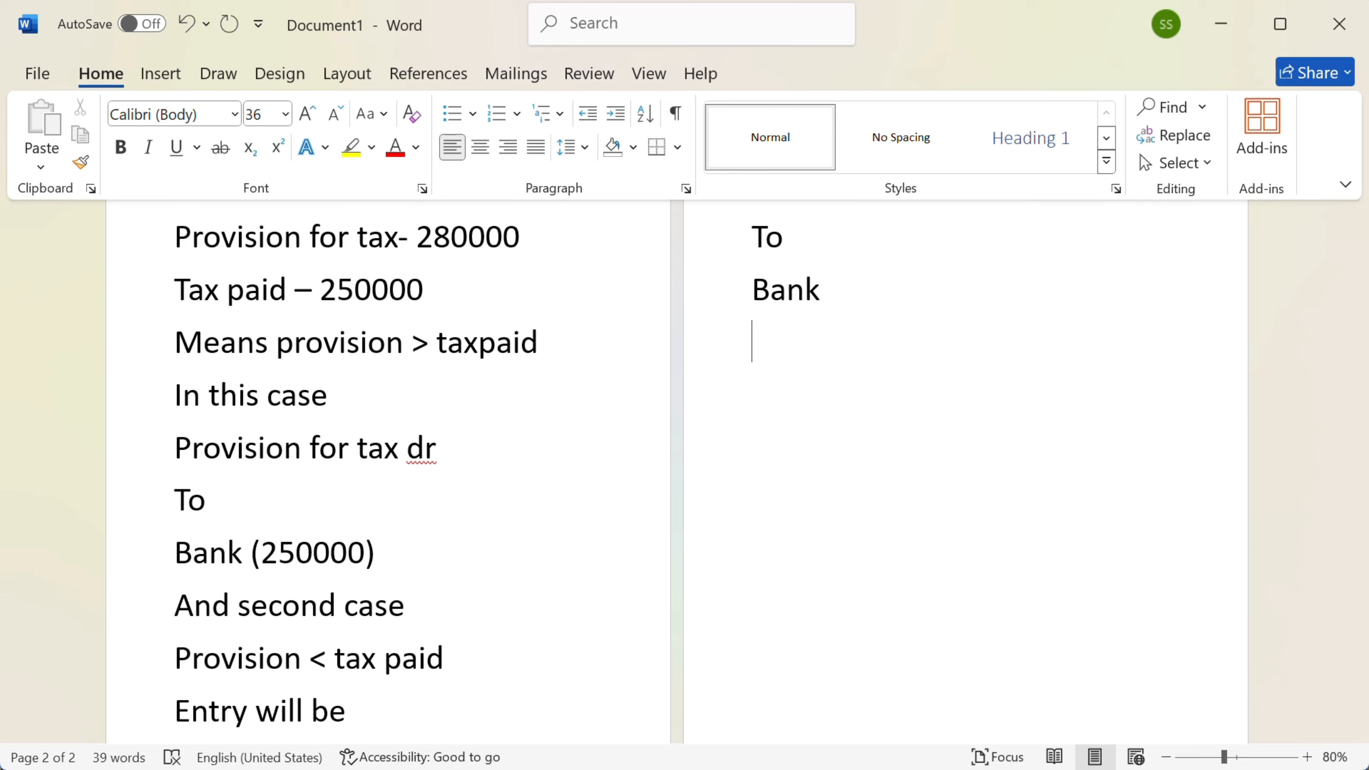
type("when we don't")
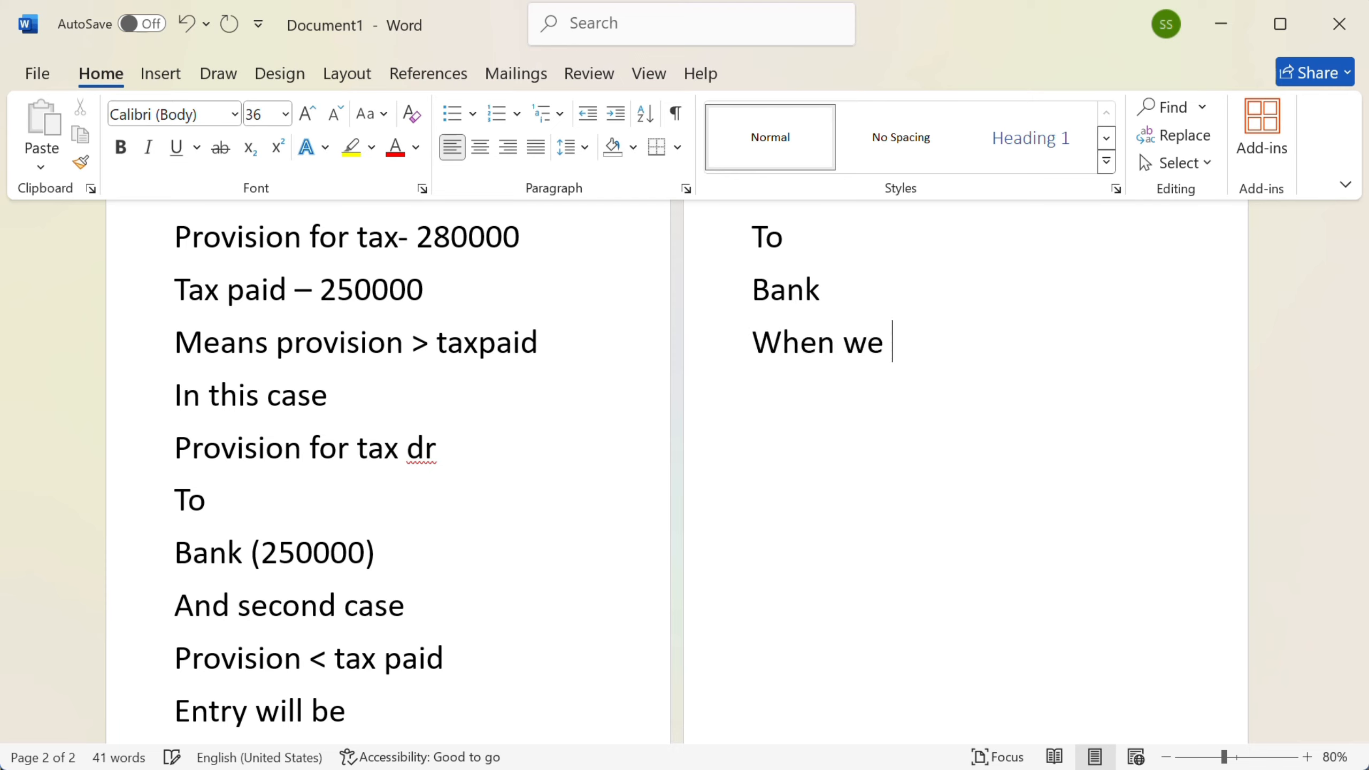
type(" have provis")
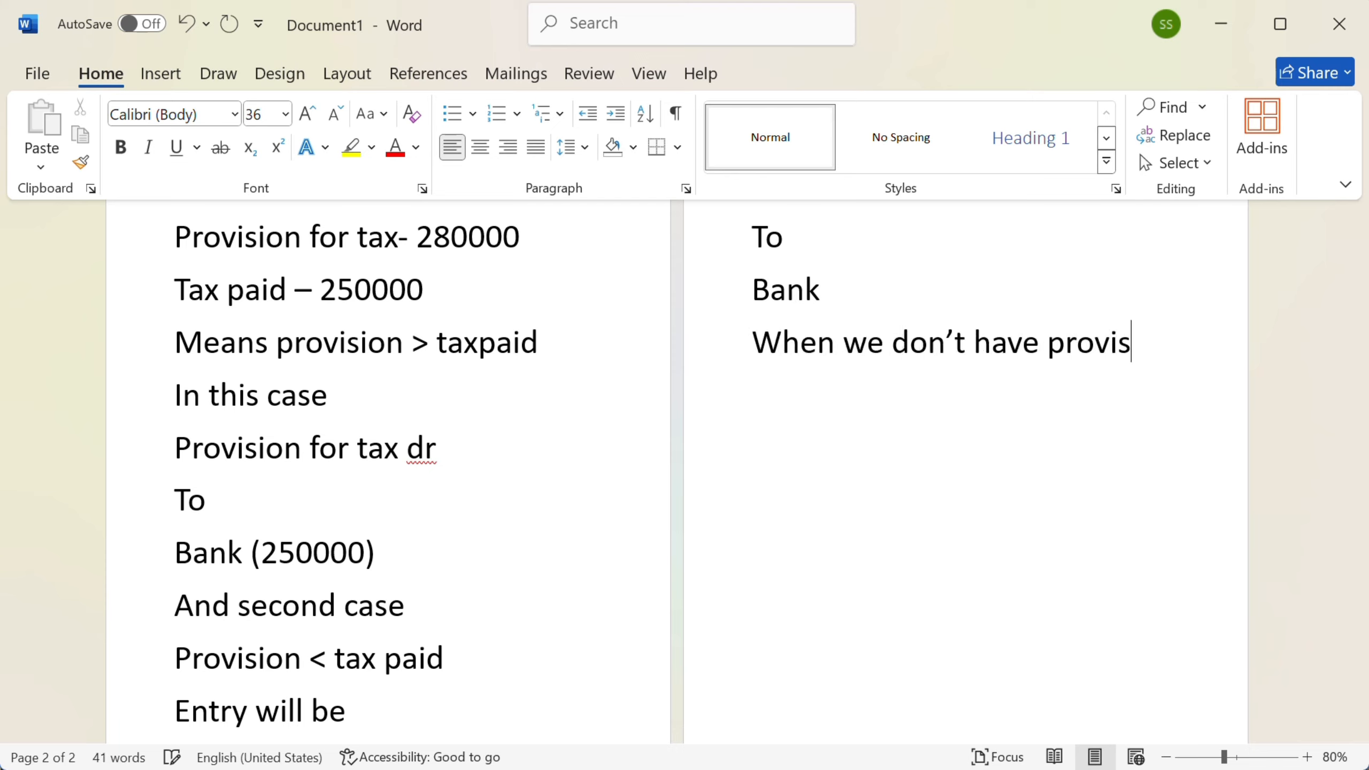
type("ion")
key("Return")
type("Tax to vank")
key("BackSpace")
key("BackSpace")
key("BackSpace")
key("BackSpace")
type("bank")
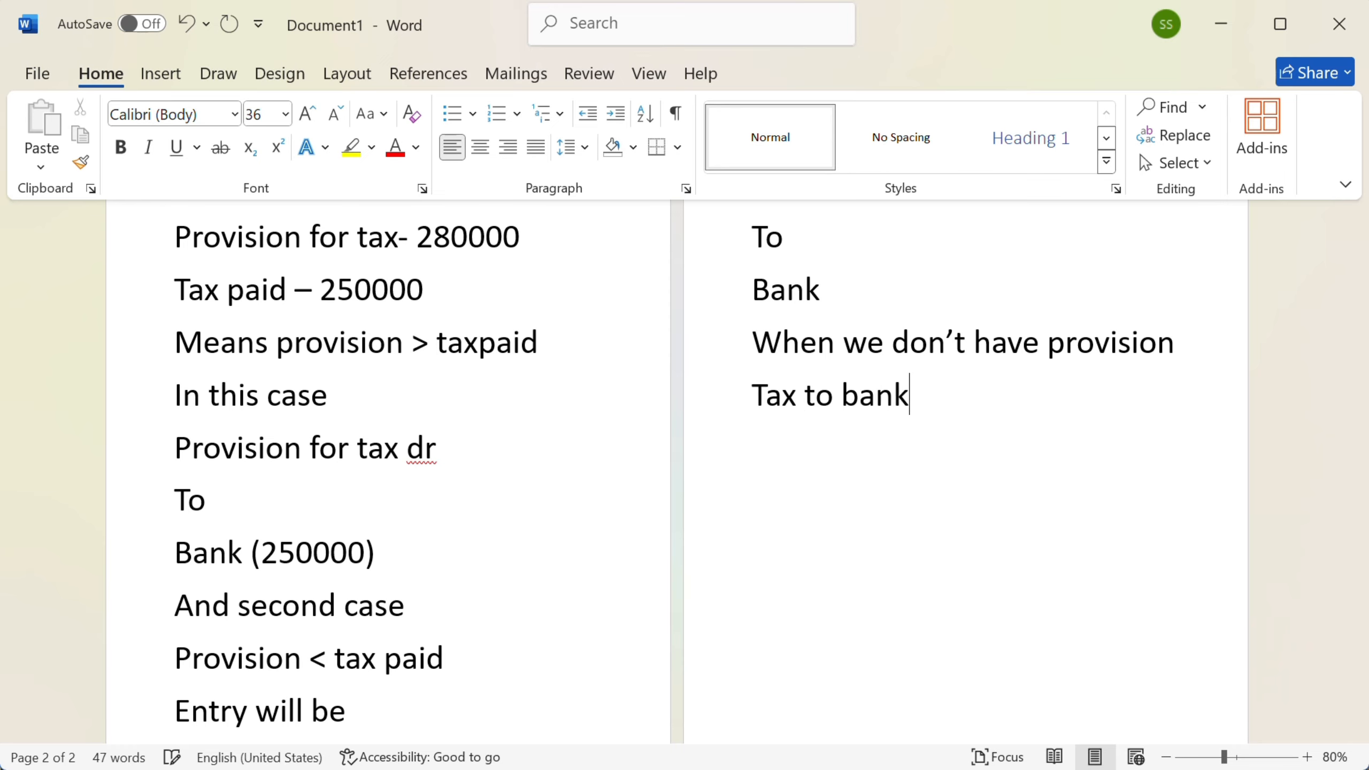
key("Return")
- Switch to TallyPrime and choose Provision for Tax as the debit ledger in the new payment voucher
key("super+Tab")
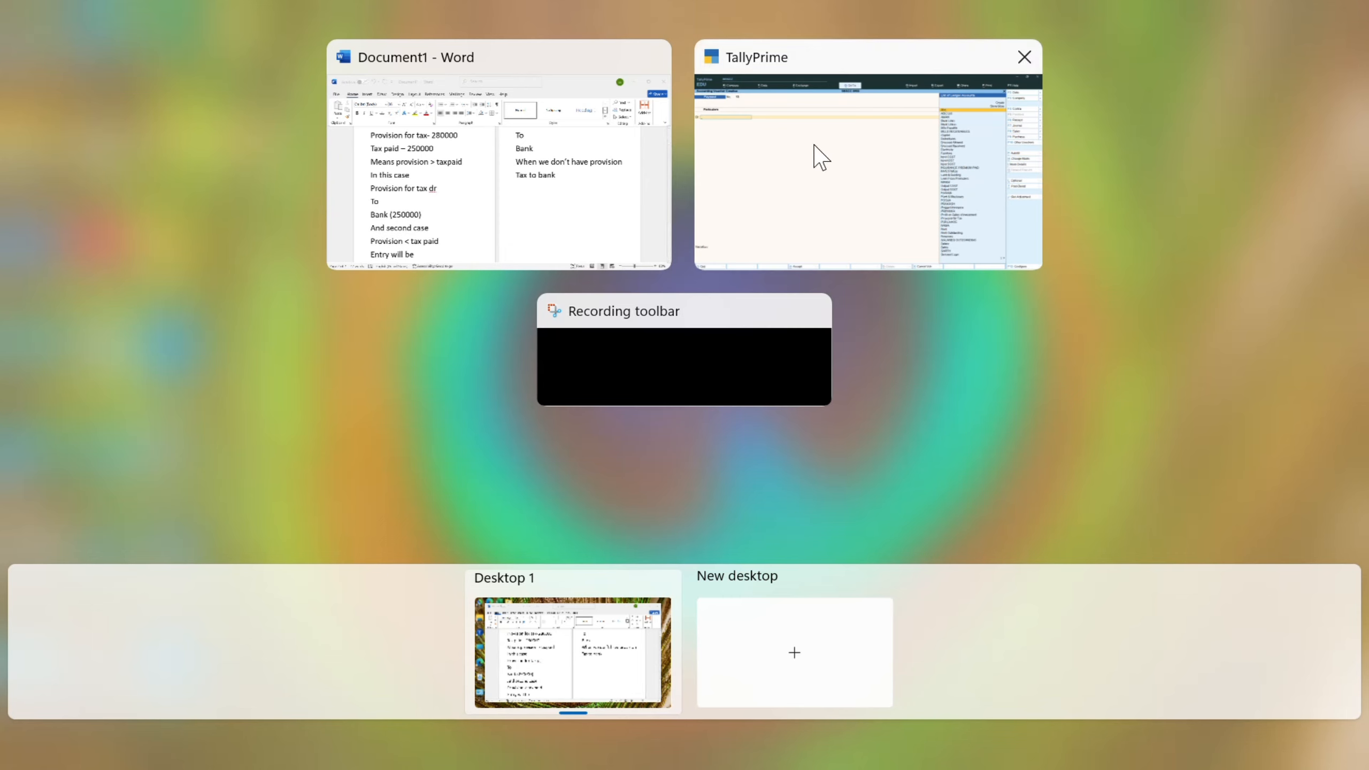
left_click(820, 157)
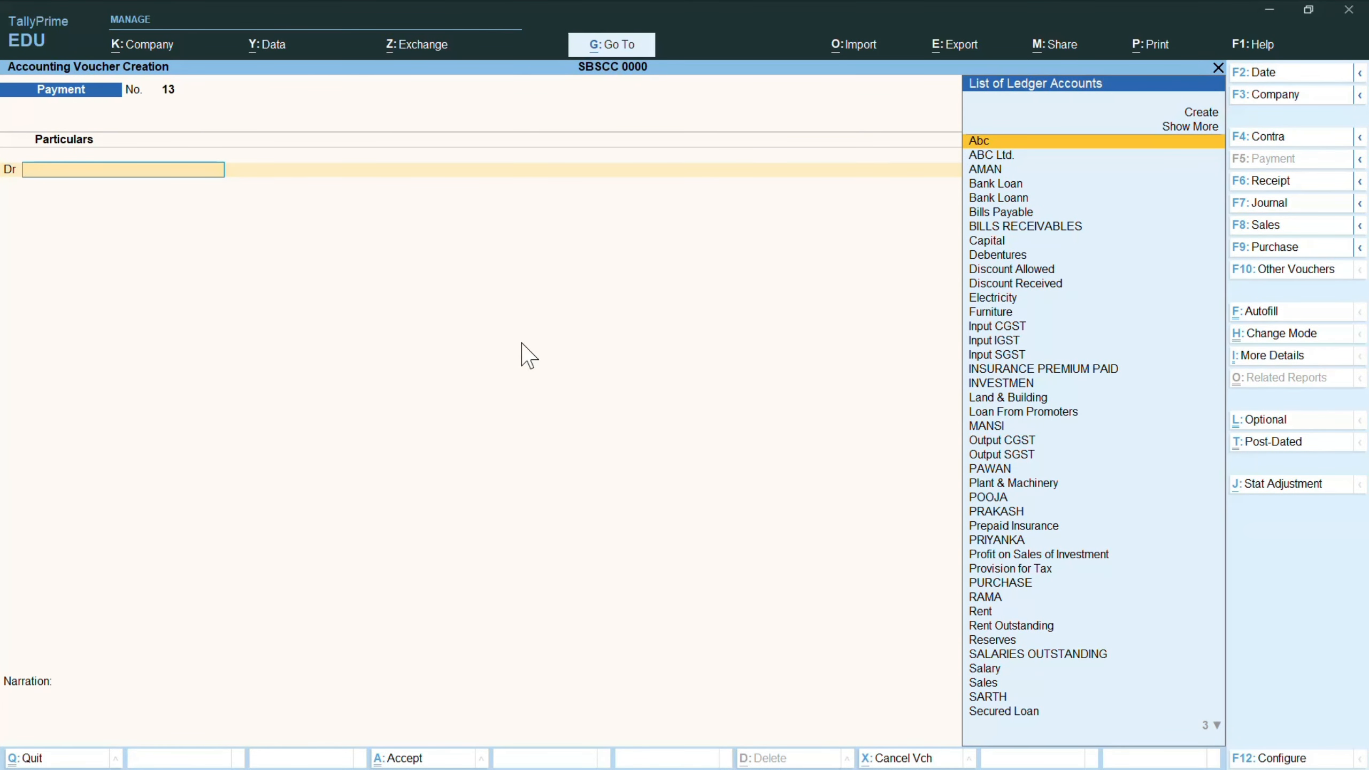
type("p")
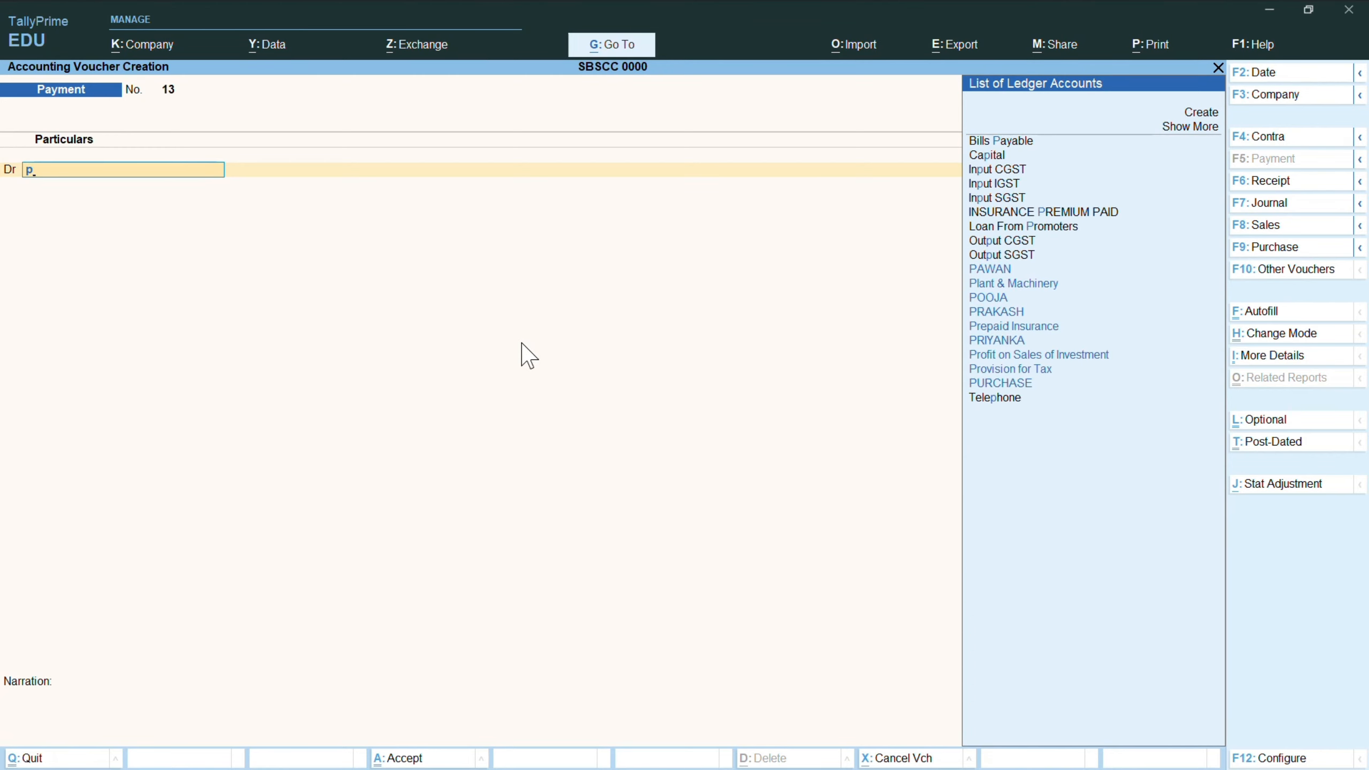
type("rovi")
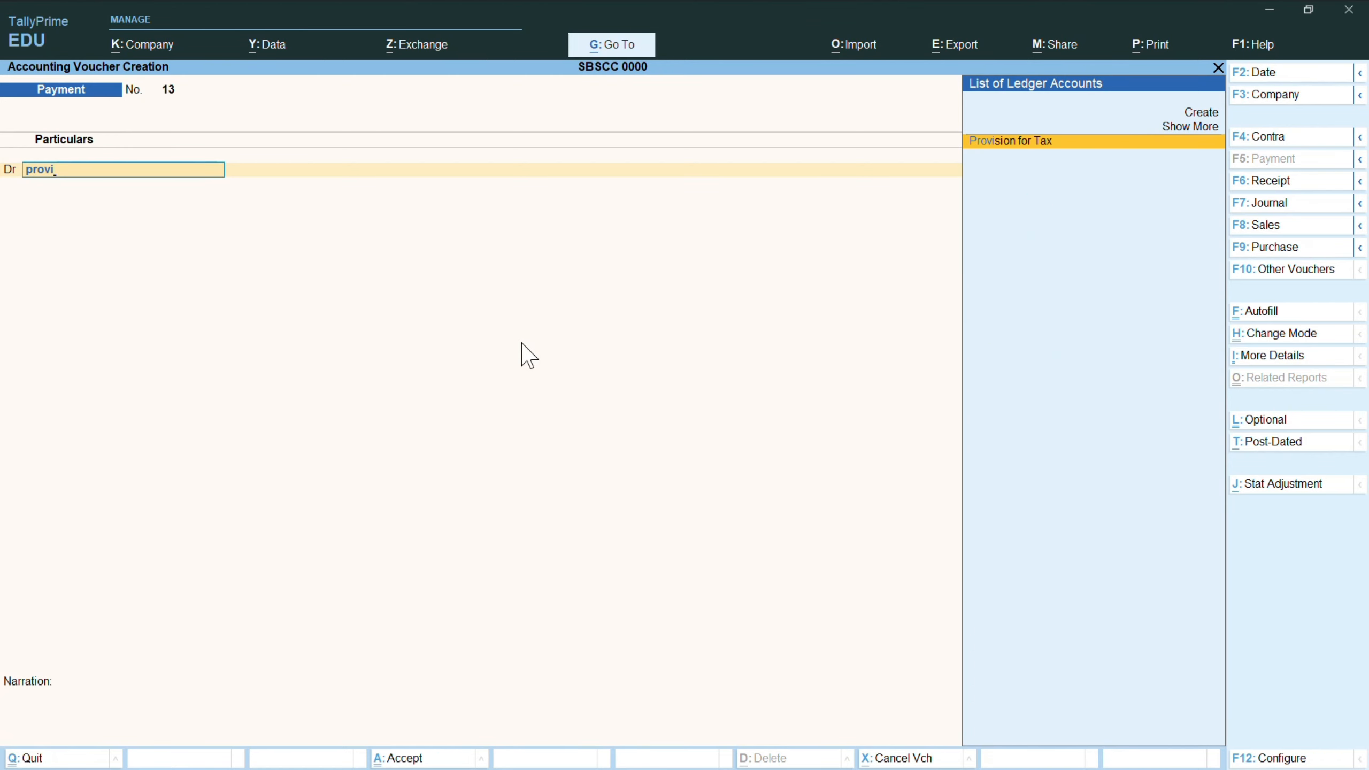
key("Return")
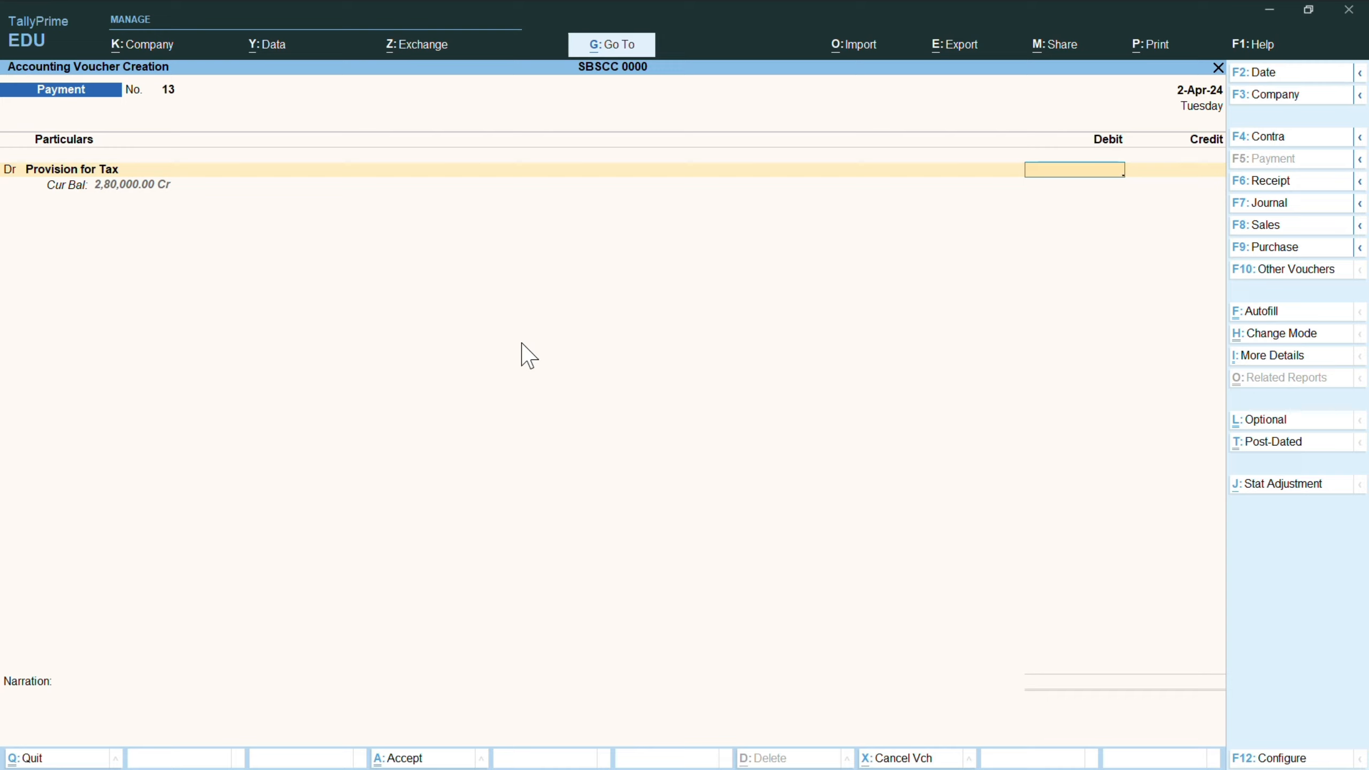
- Debit Provision for Tax with 2,00,000 and credit the same amount to UNION BANK OF INDIA
type("2000000")
key("BackSpace")
key("Return")
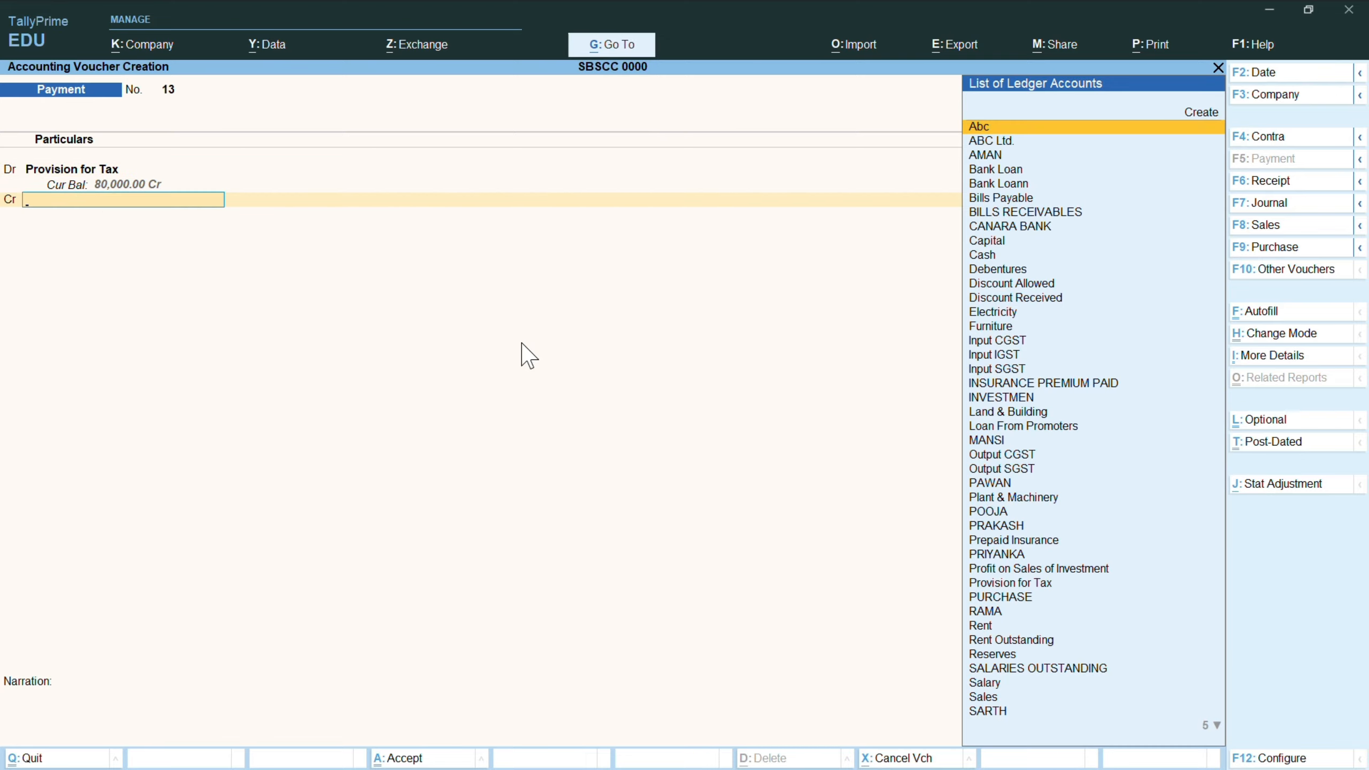
type("uni")
key("Return")
key("Return")
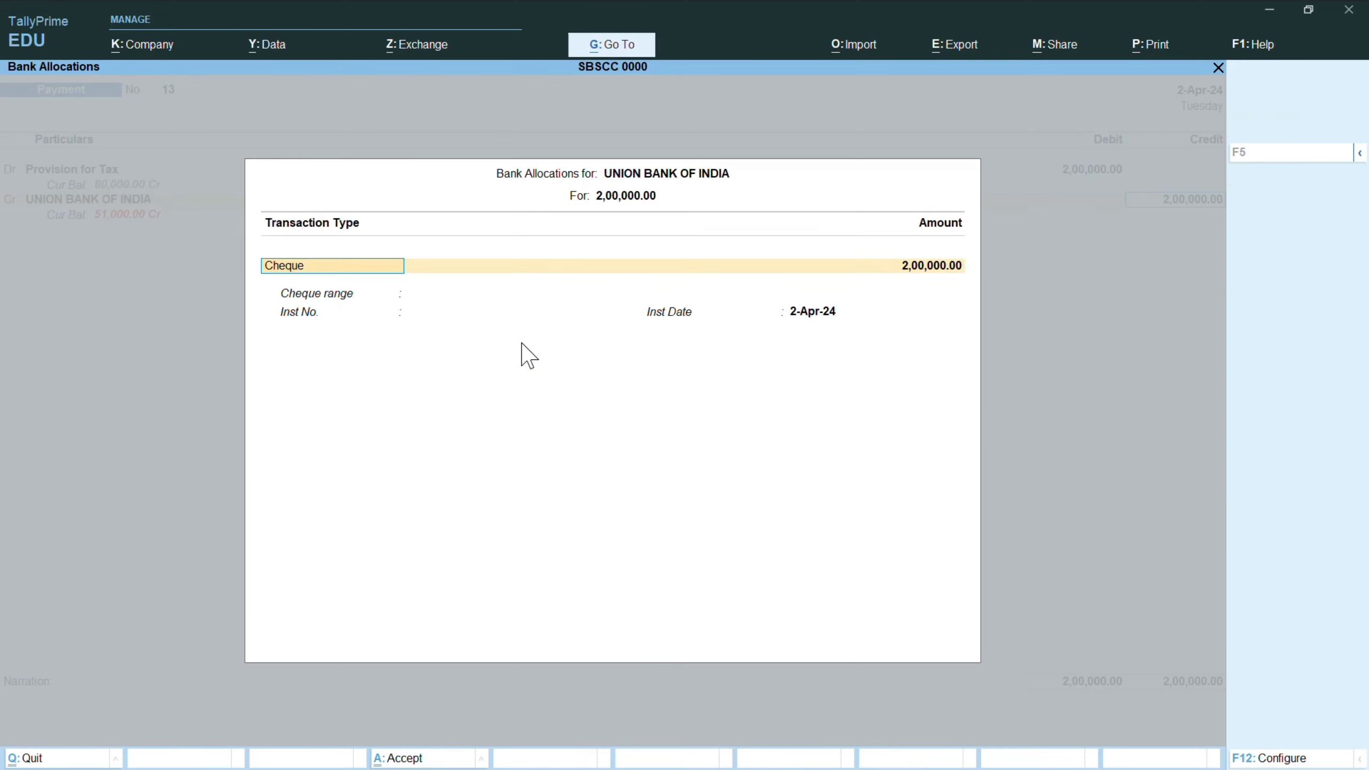
- Keep the Cheque bank allocation dated 2-Apr-24 and save the tax payment voucher without a narration
key("Return")
key("Return")
key("Return")
key("Return")
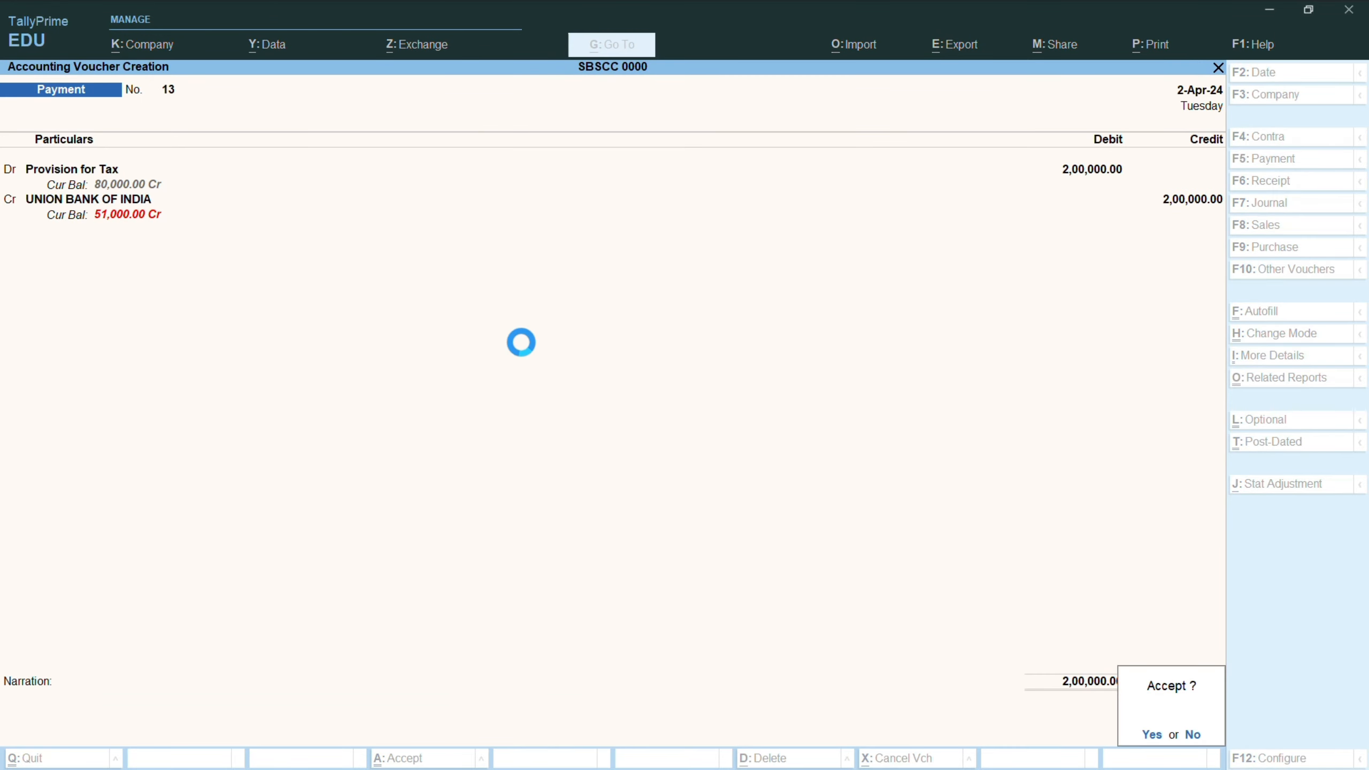
key("Return")
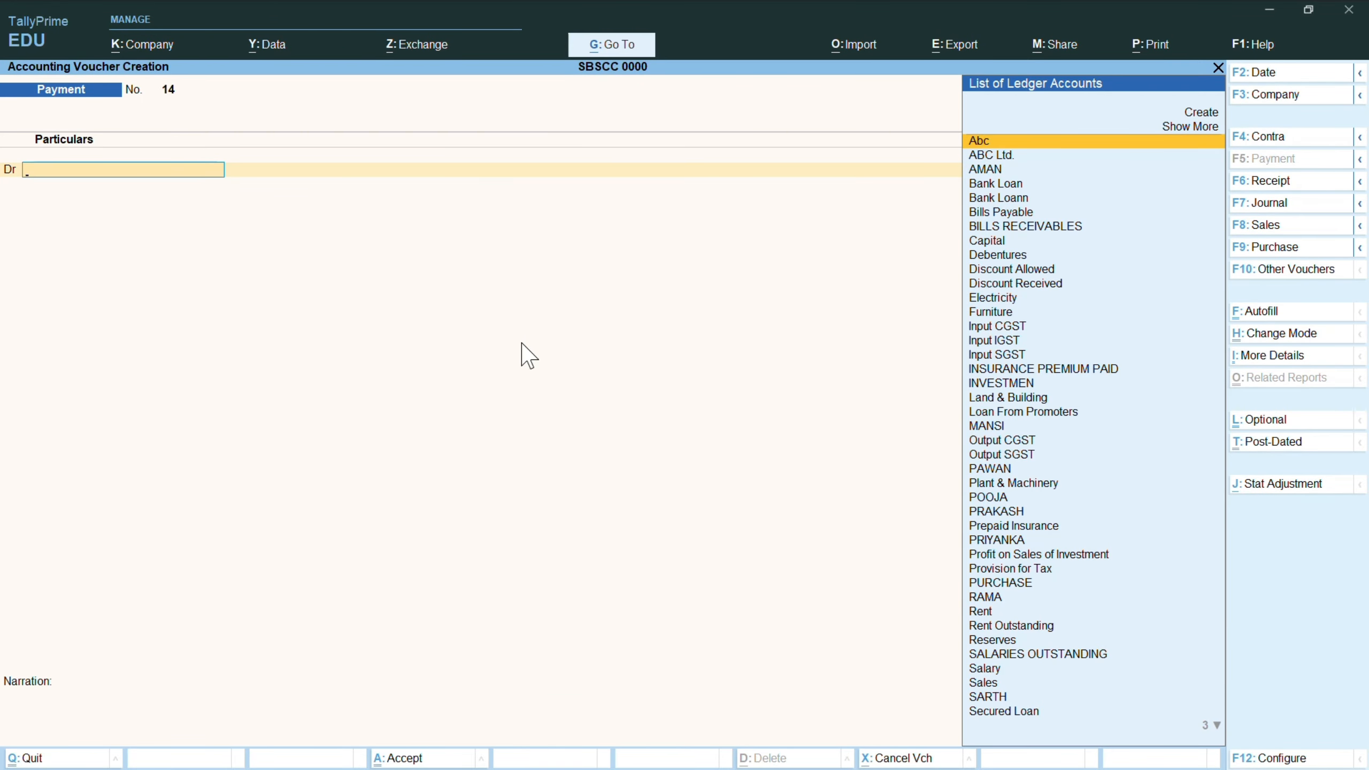
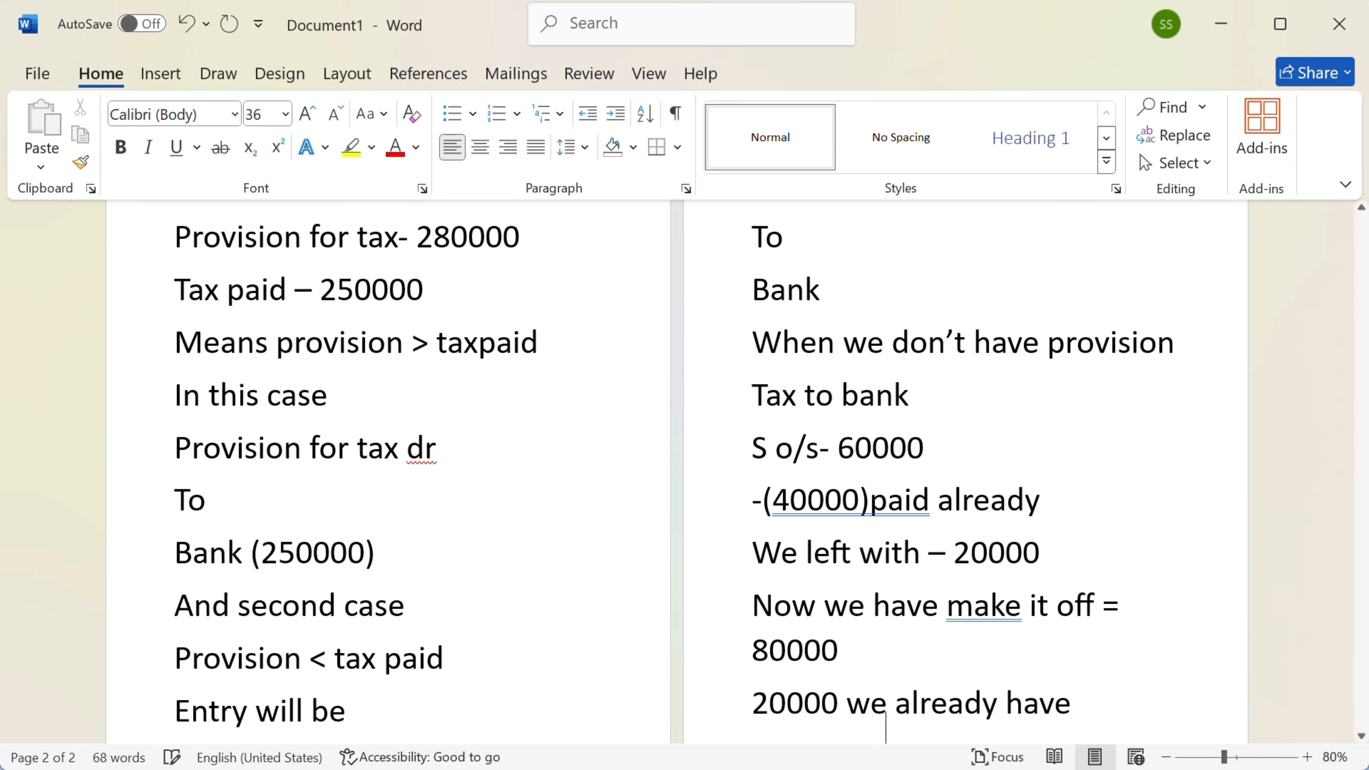
- Add the line "So we actually made it for rs 60000" below "20000 we already have" in the Word note
key("Return")
type("so we axt")
key("BackSpace")
key("BackSpace")
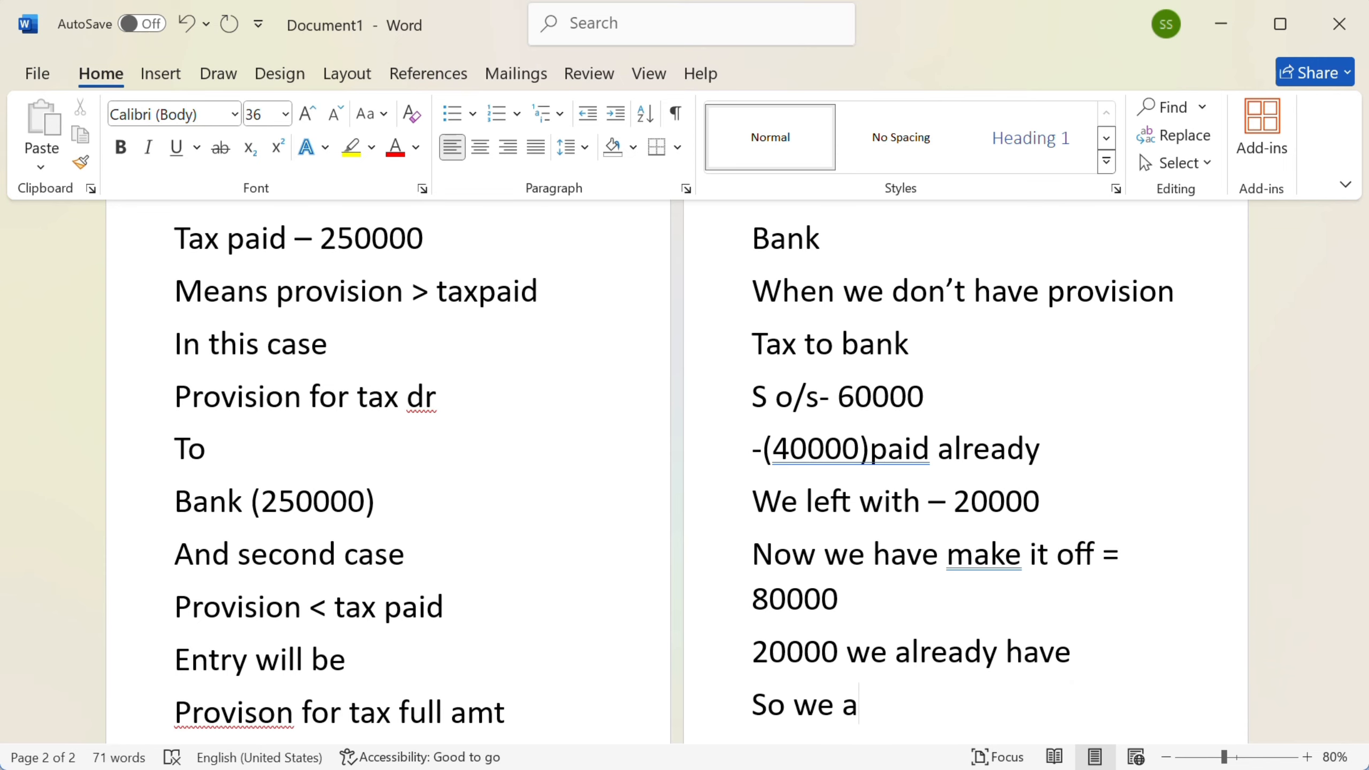
type("ctually ")
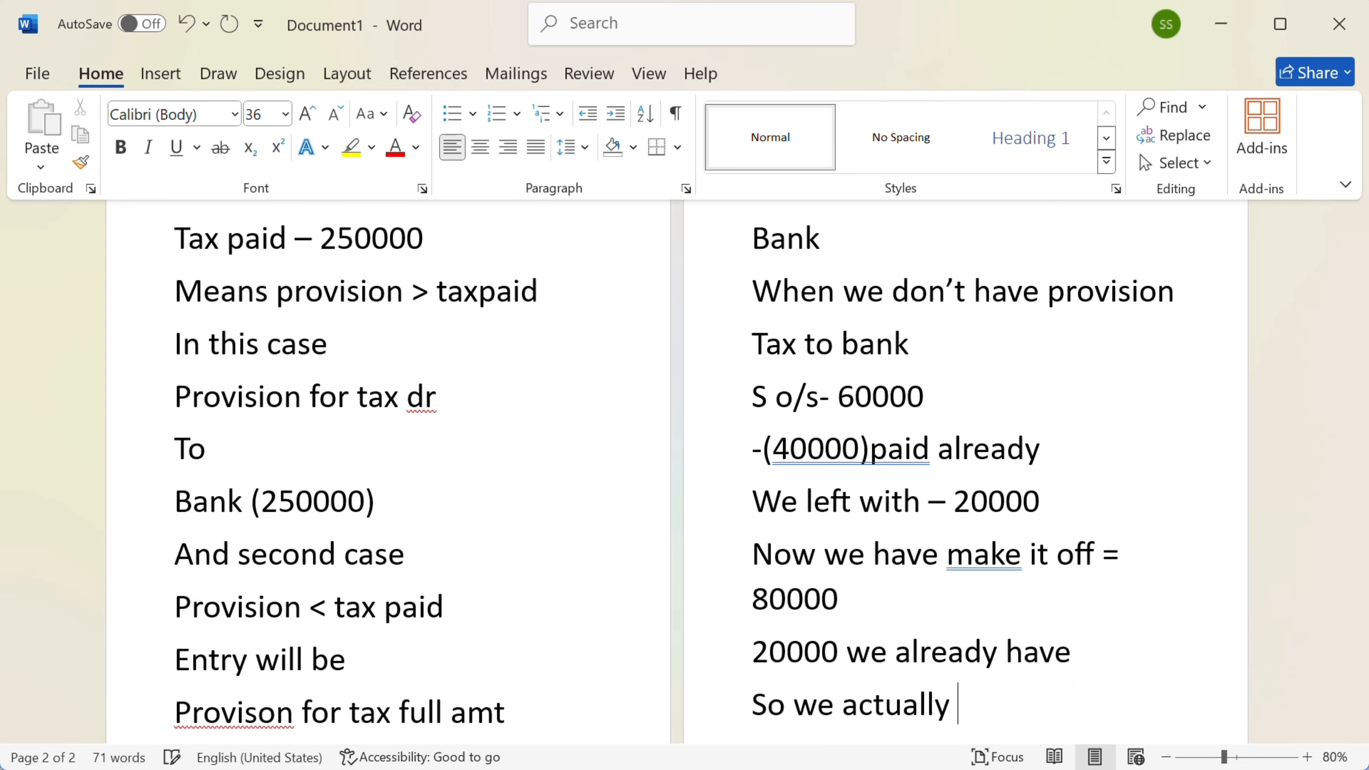
type("made it for ")
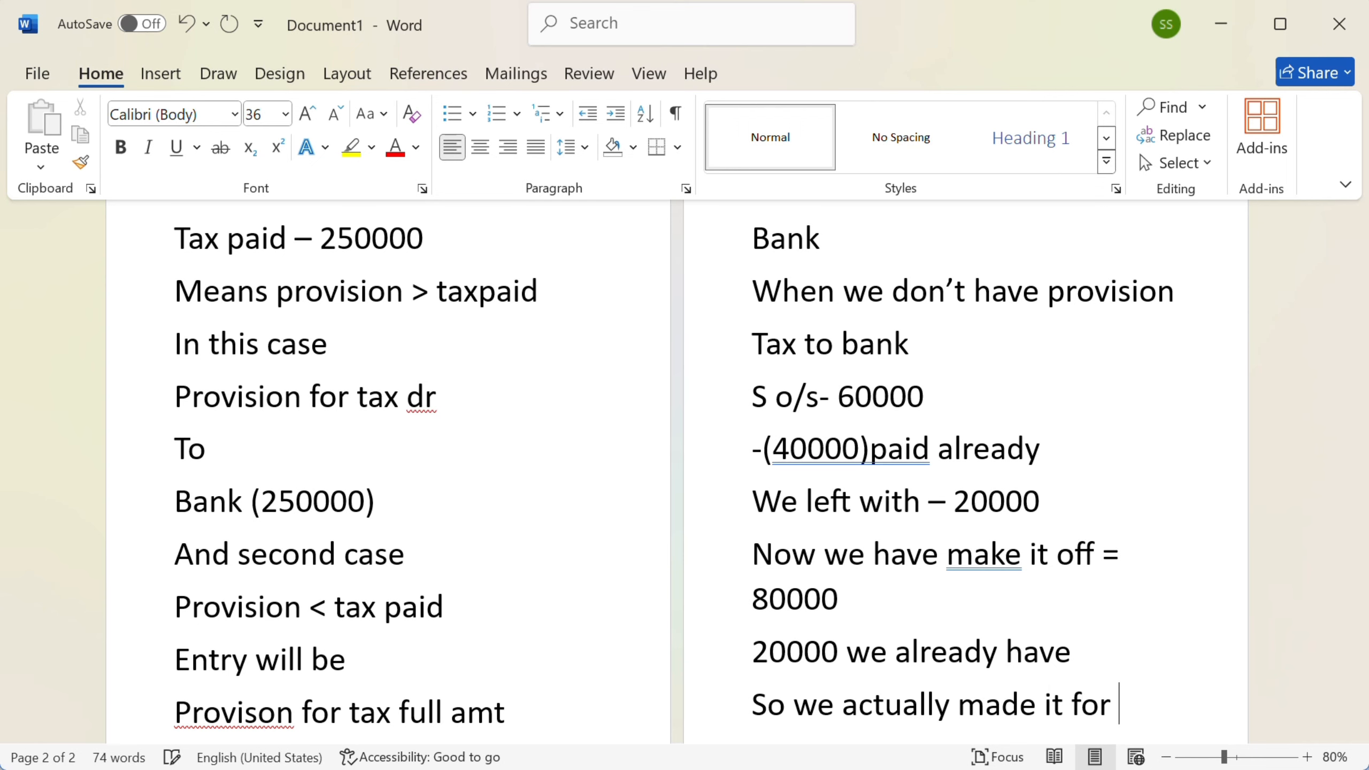
type("rs 60000")
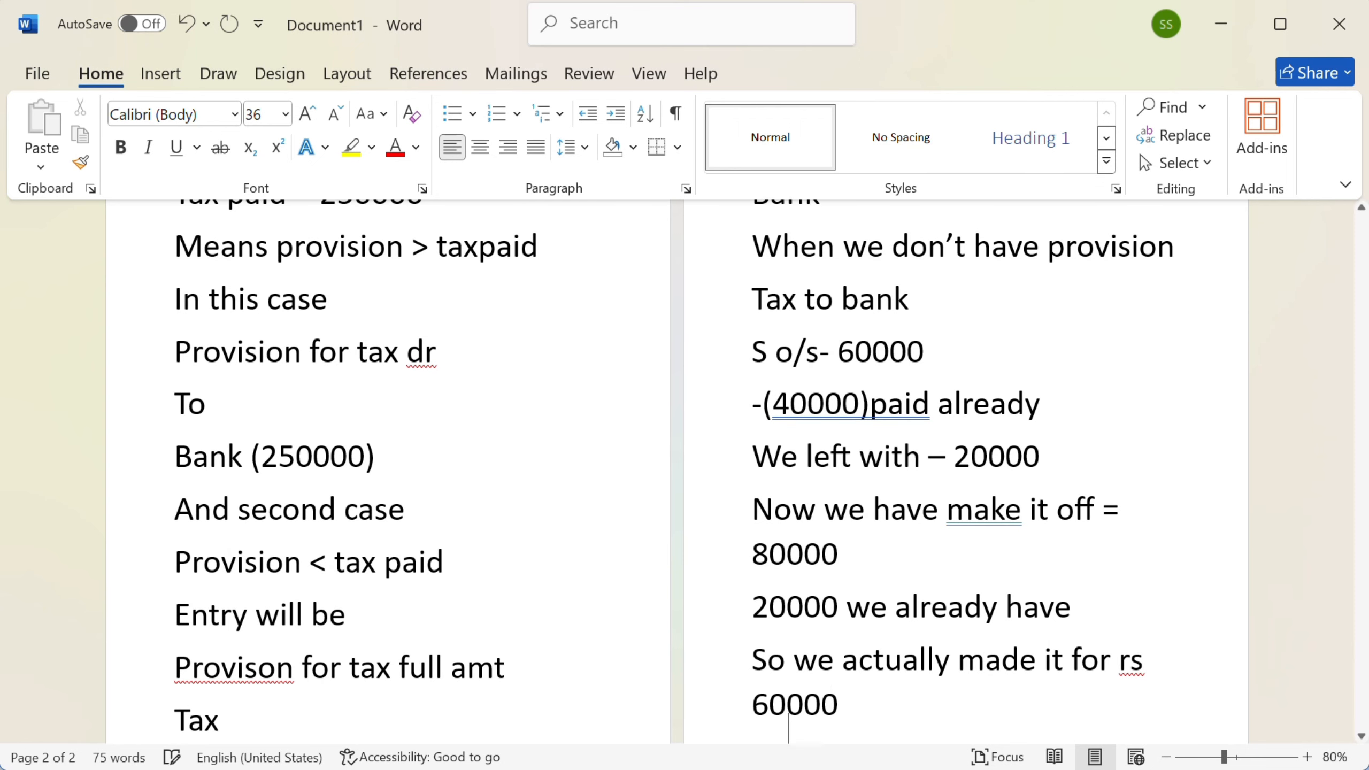
- Add the line "Ok", insert a page break and write "Ese hi rent me bhi hoga" on the new page
key("Return")
type("a")
key("BackSpace")
type("ok")
key("ctrl+Return")
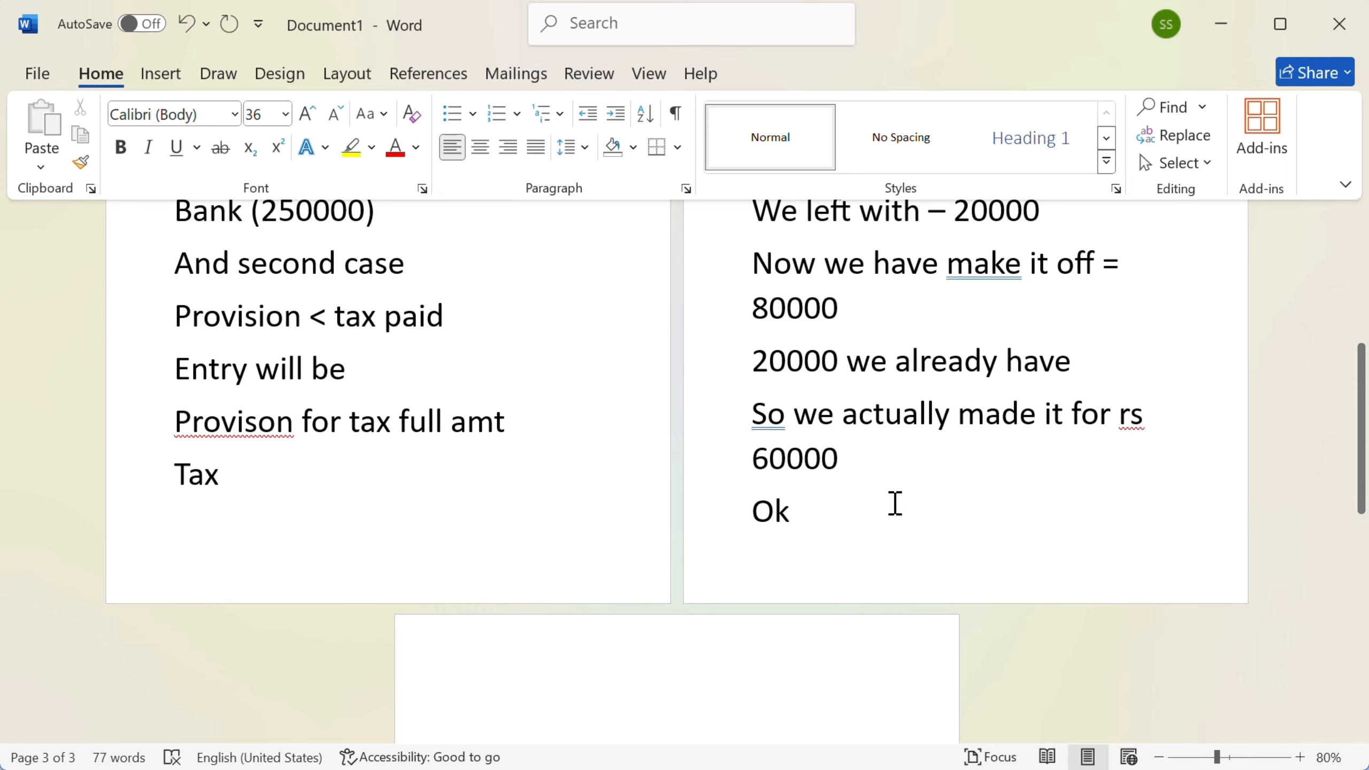
type("ese ka")
key("BackSpace")
key("BackSpace")
type("hi re")
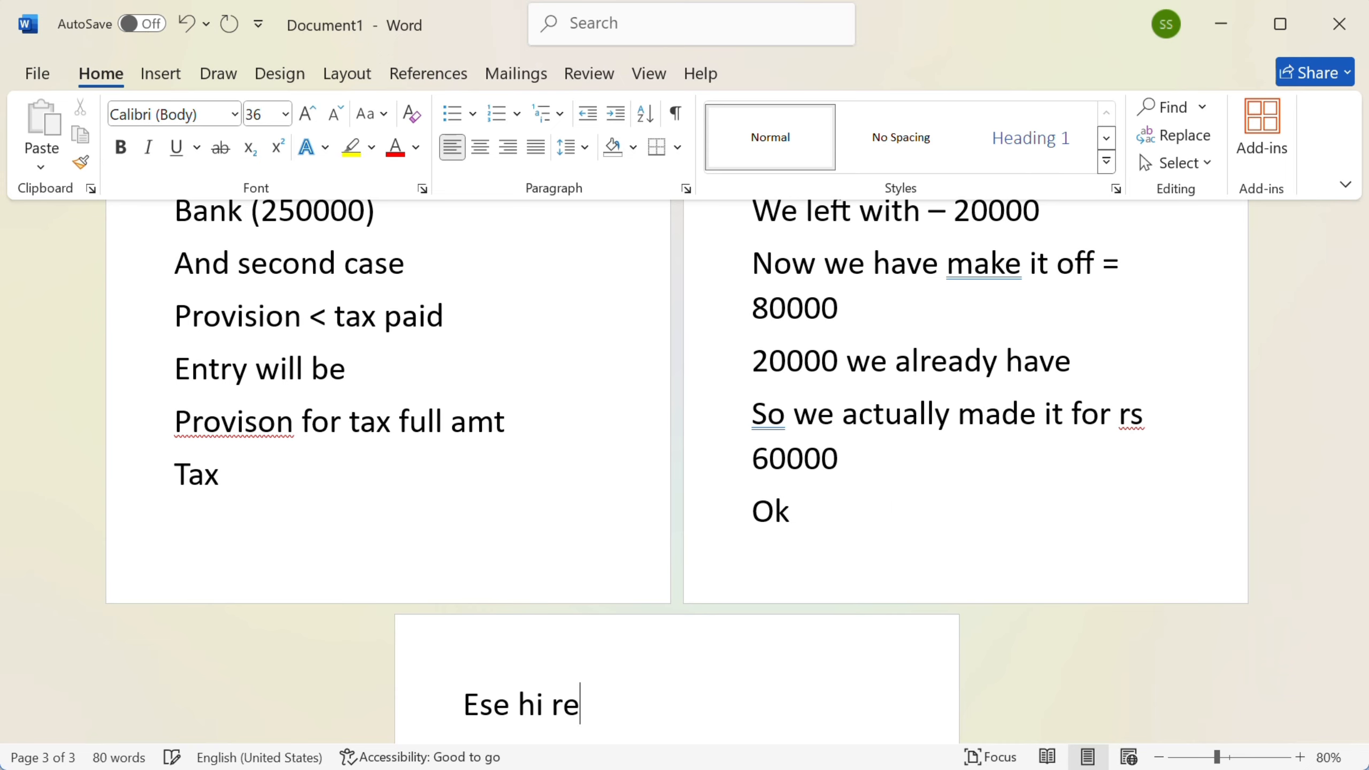
type("nt me bhi hoga")
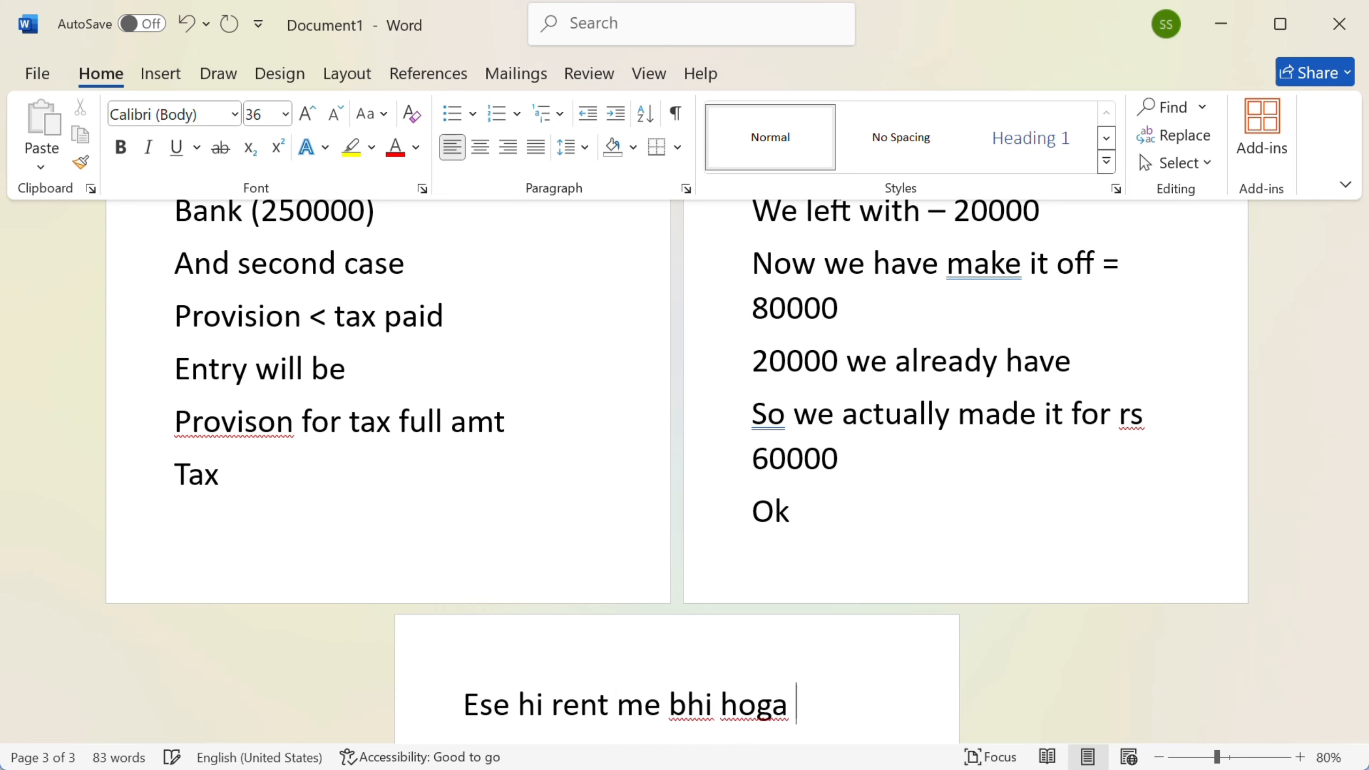
- Start a new line reading "But is case me hamne sara os rent pay kardiya isiliya"
key("Return")
type("But is case m")
type("e ham")
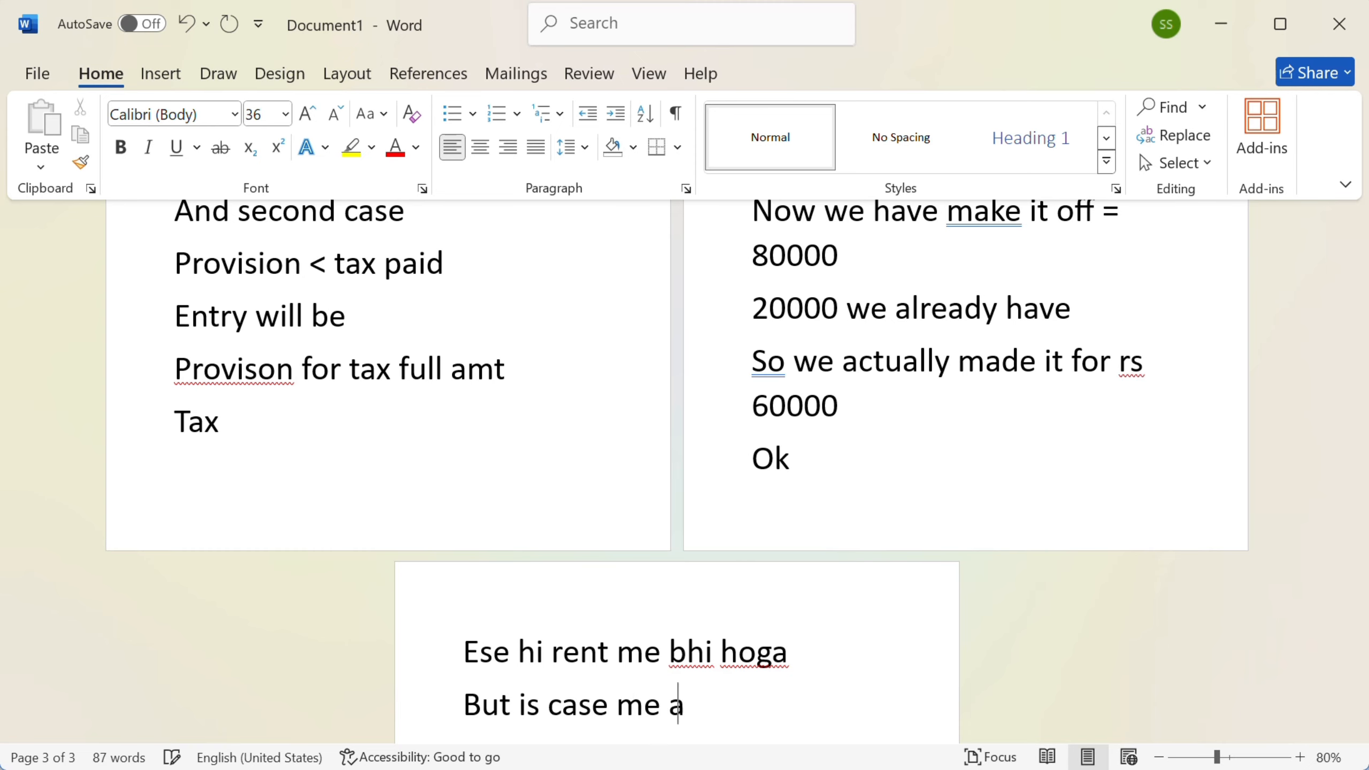
key("BackSpace")
type("ne saa")
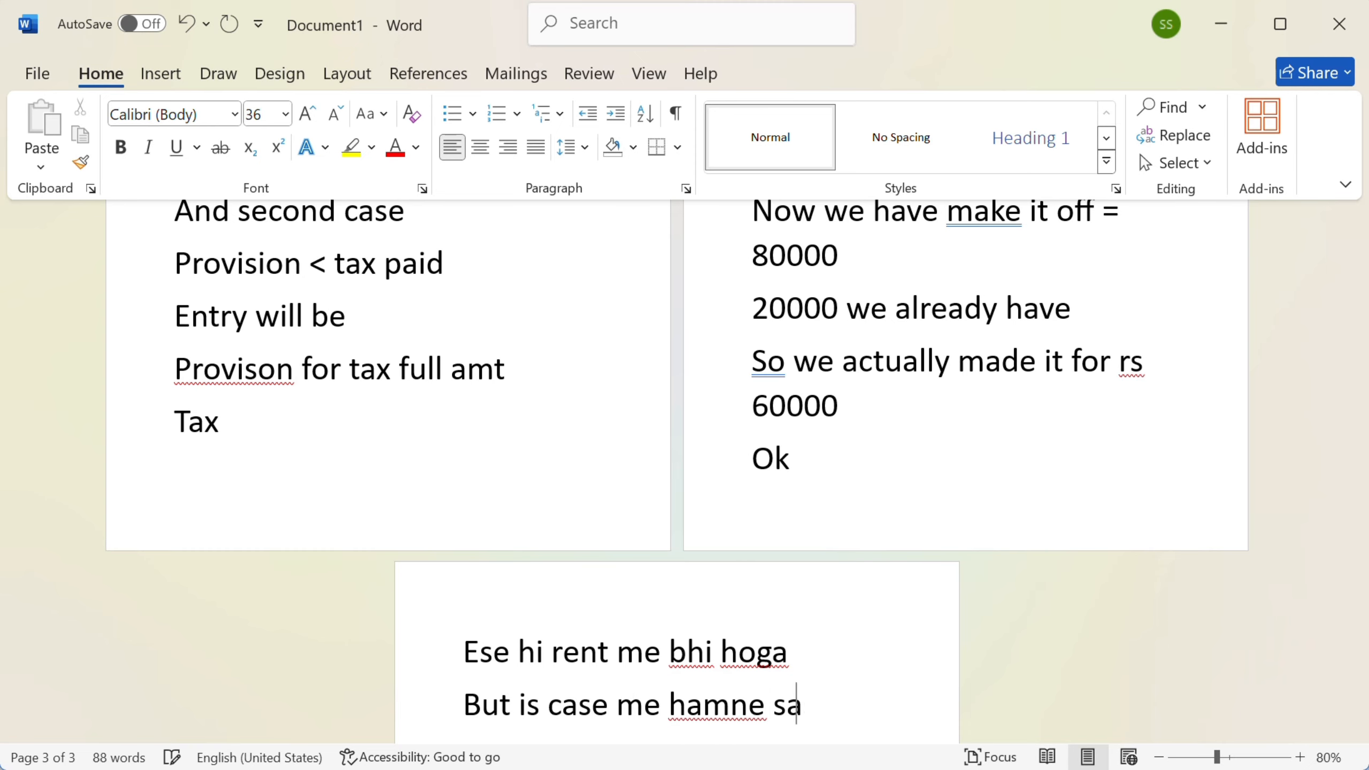
key("BackSpace")
type("ra os rent p")
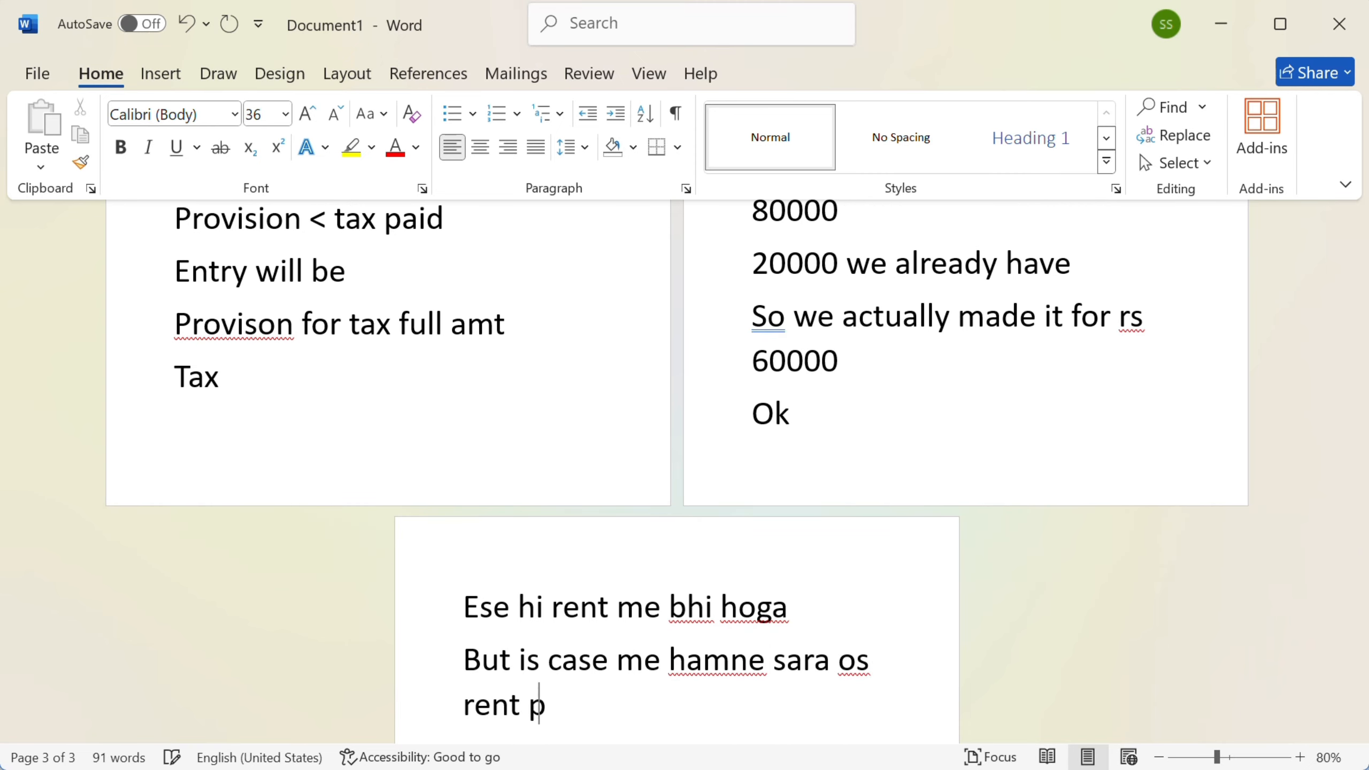
type("ay kardiya isiliya a")
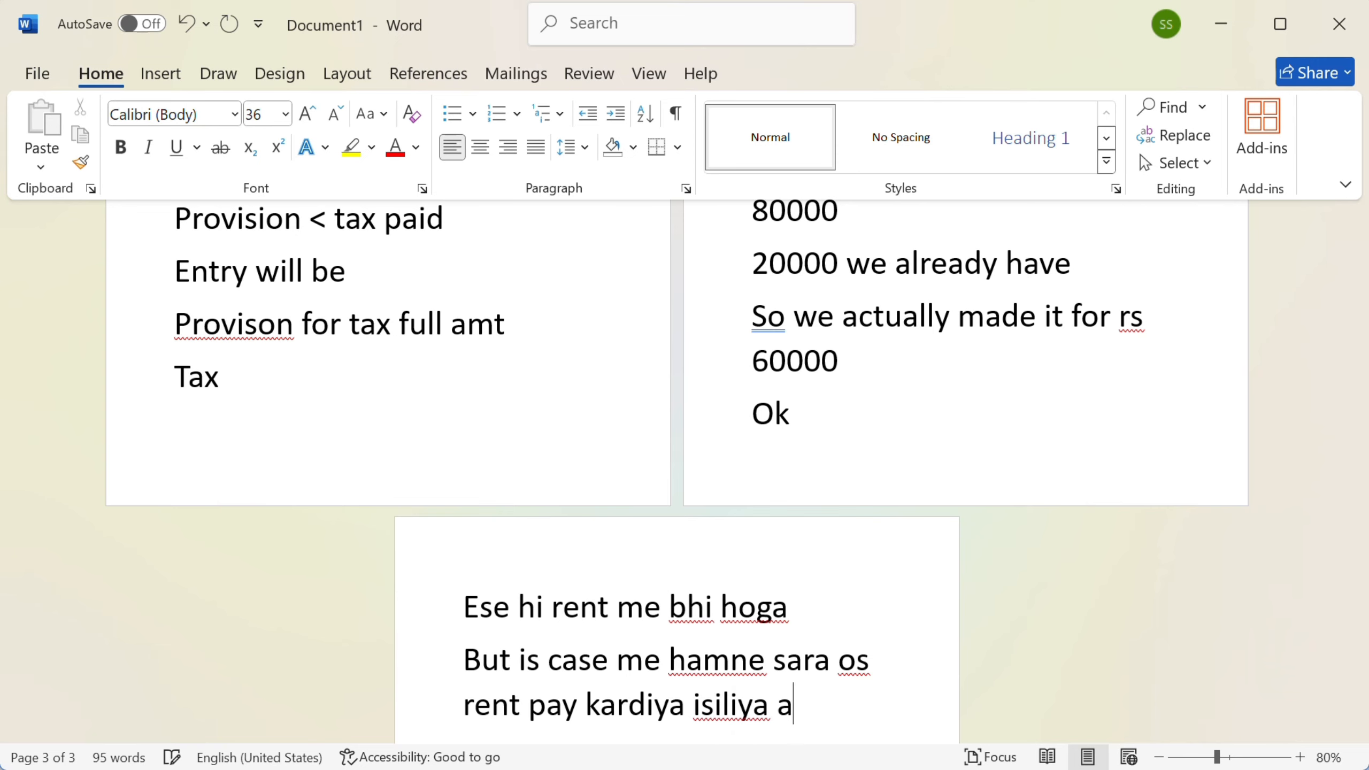
- Complete the rent sentence with "ham is pure am0nt se karenge" and start a new line
key("BackSpace")
type("hame")
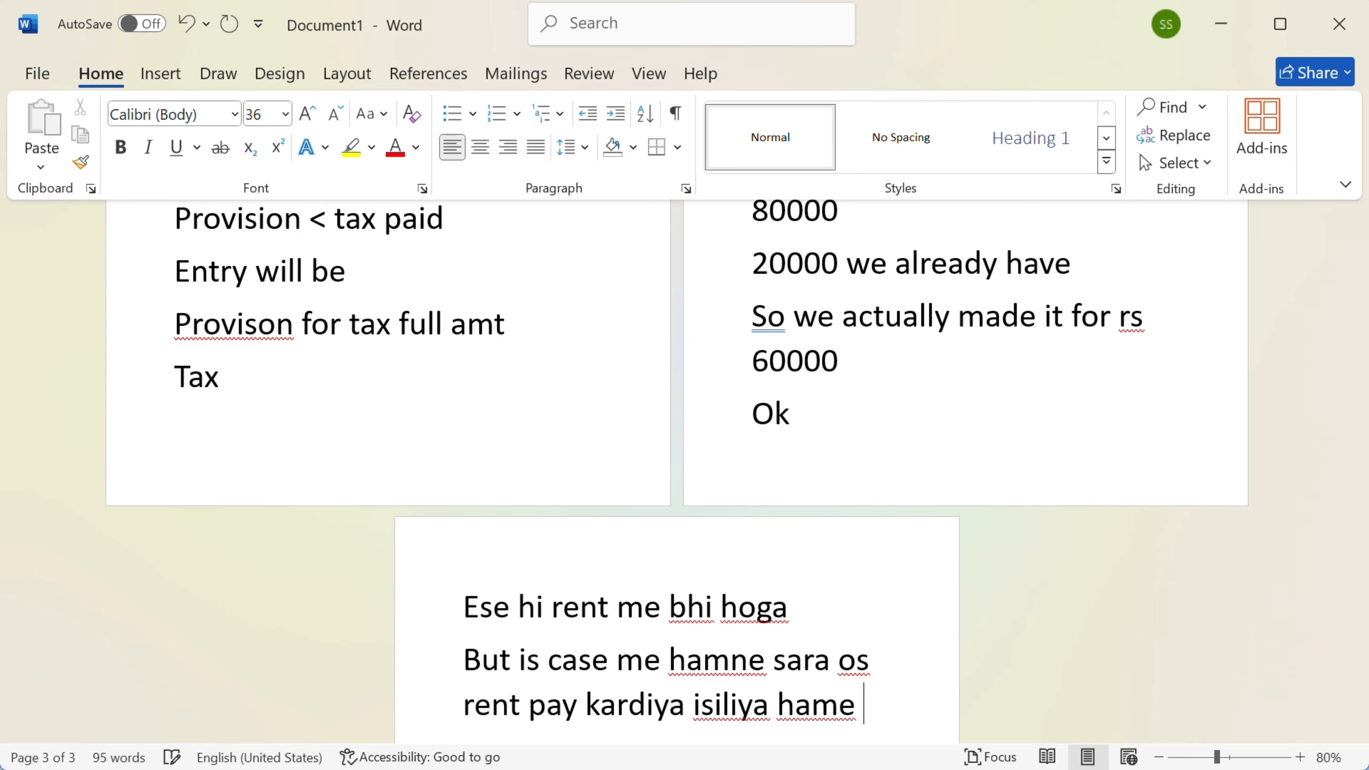
type(" is")
key("BackSpace")
key("BackSpace")
key("BackSpace")
key("BackSpace")
type("is put")
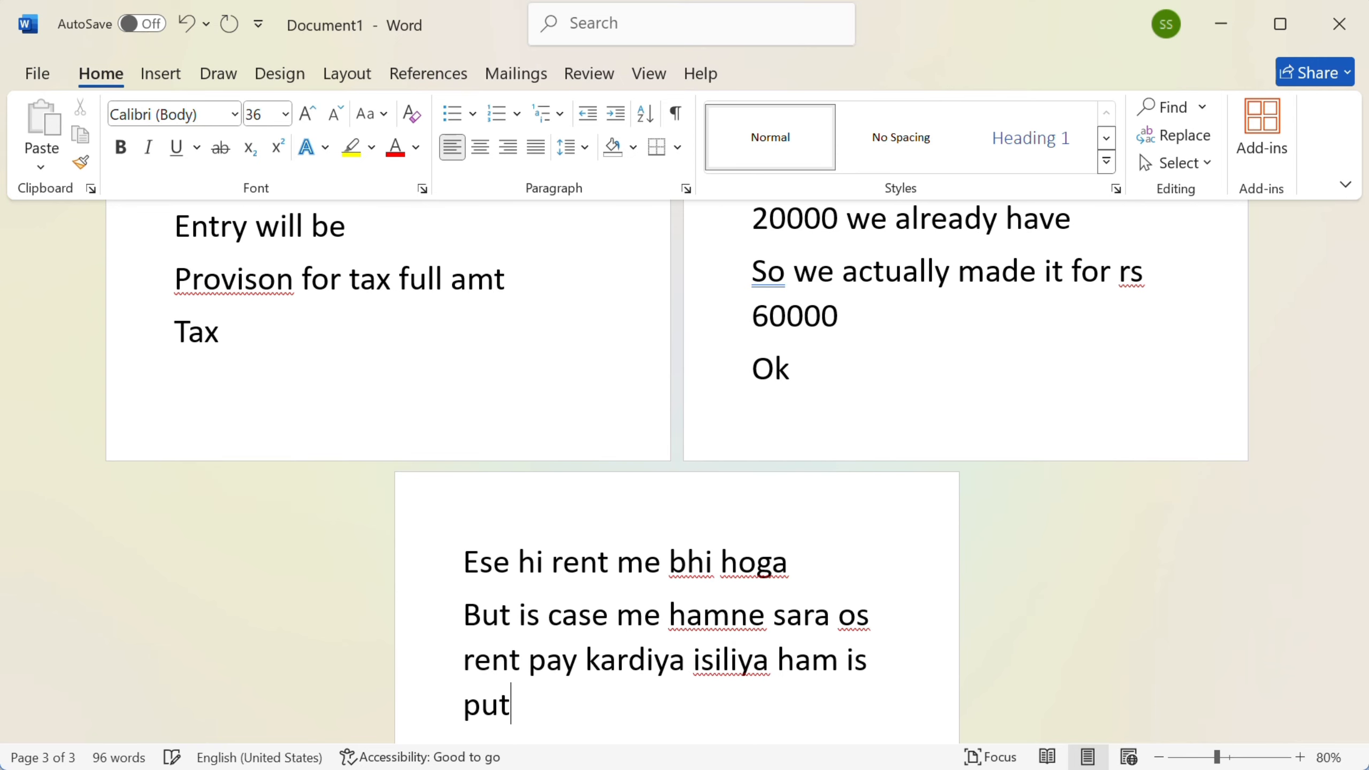
key("BackSpace")
type("re am0nt se karen")
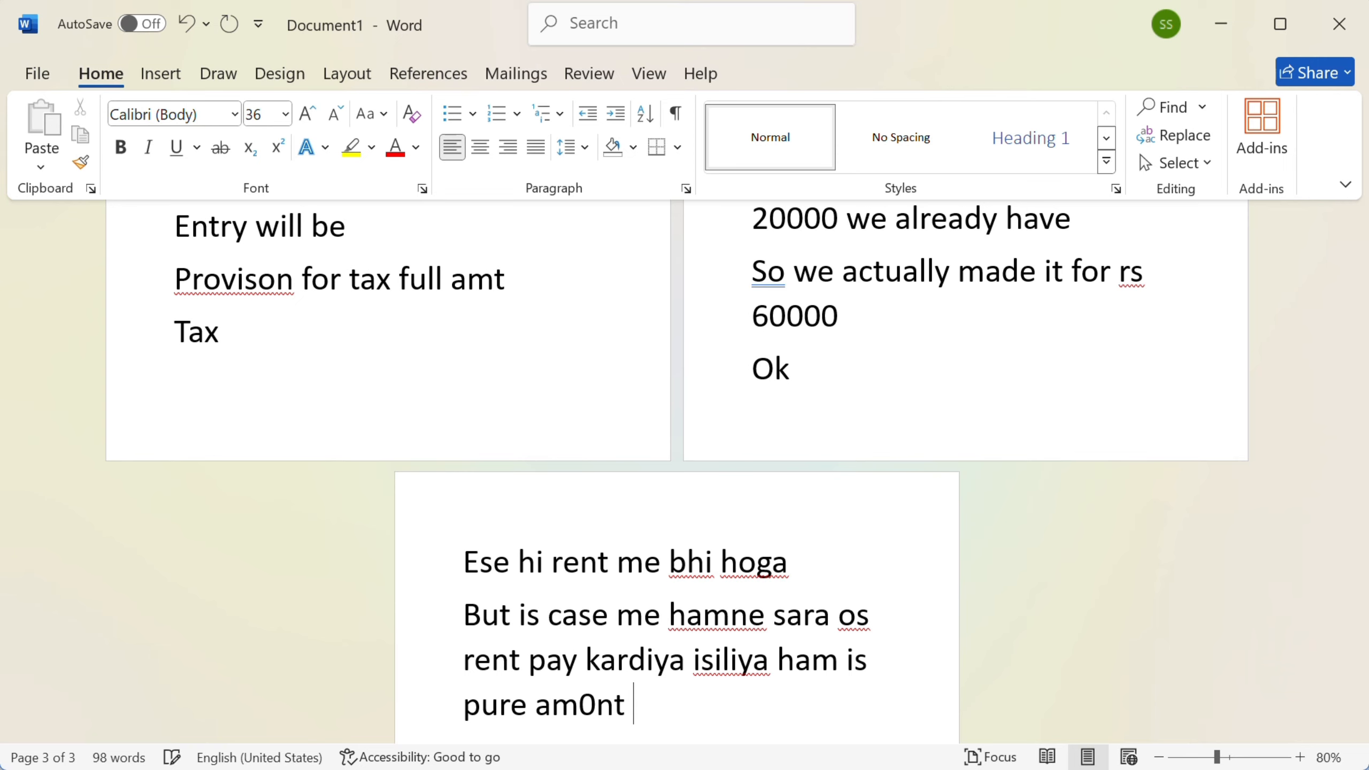
type("ge")
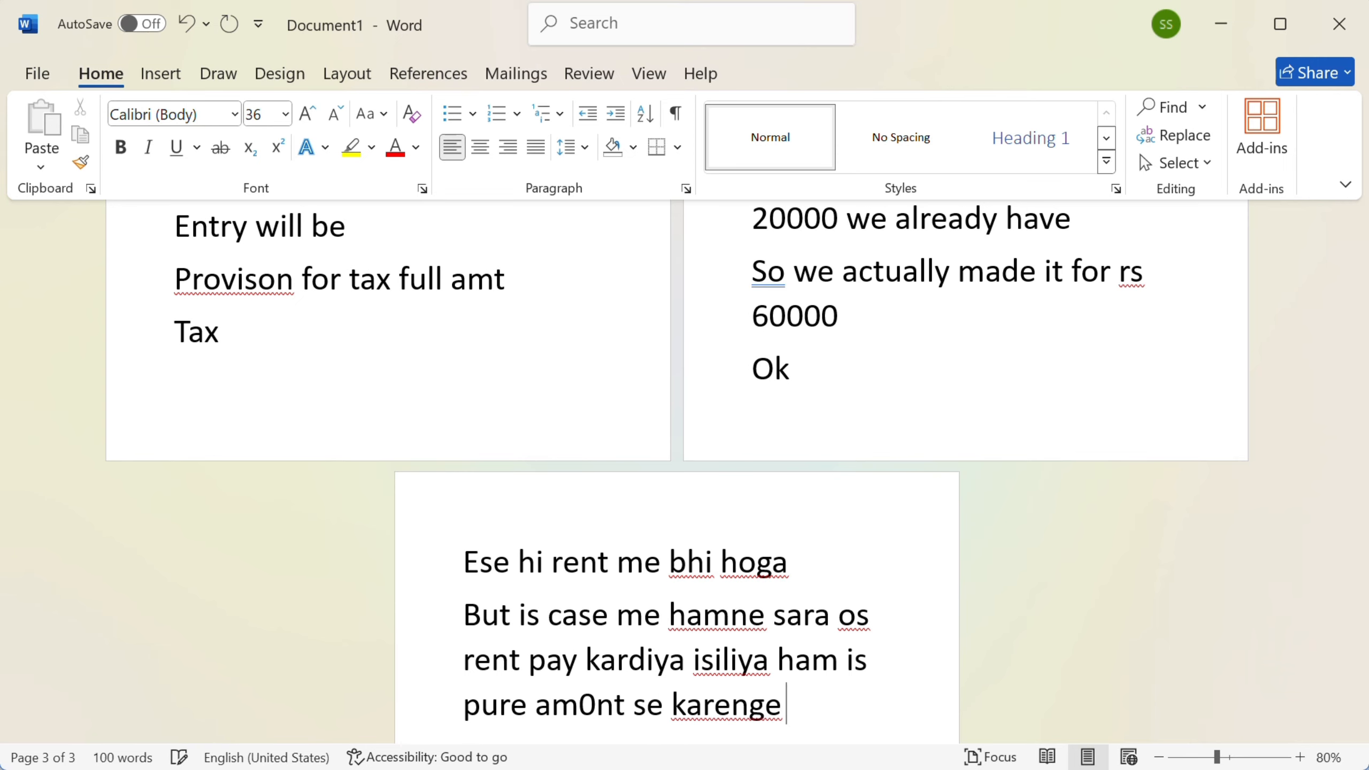
key("Return")
- Switch to TallyPrime and save a journal voucher debiting Salary and crediting SALARIES OUTSTANDING with 60,000
key("super+Tab")
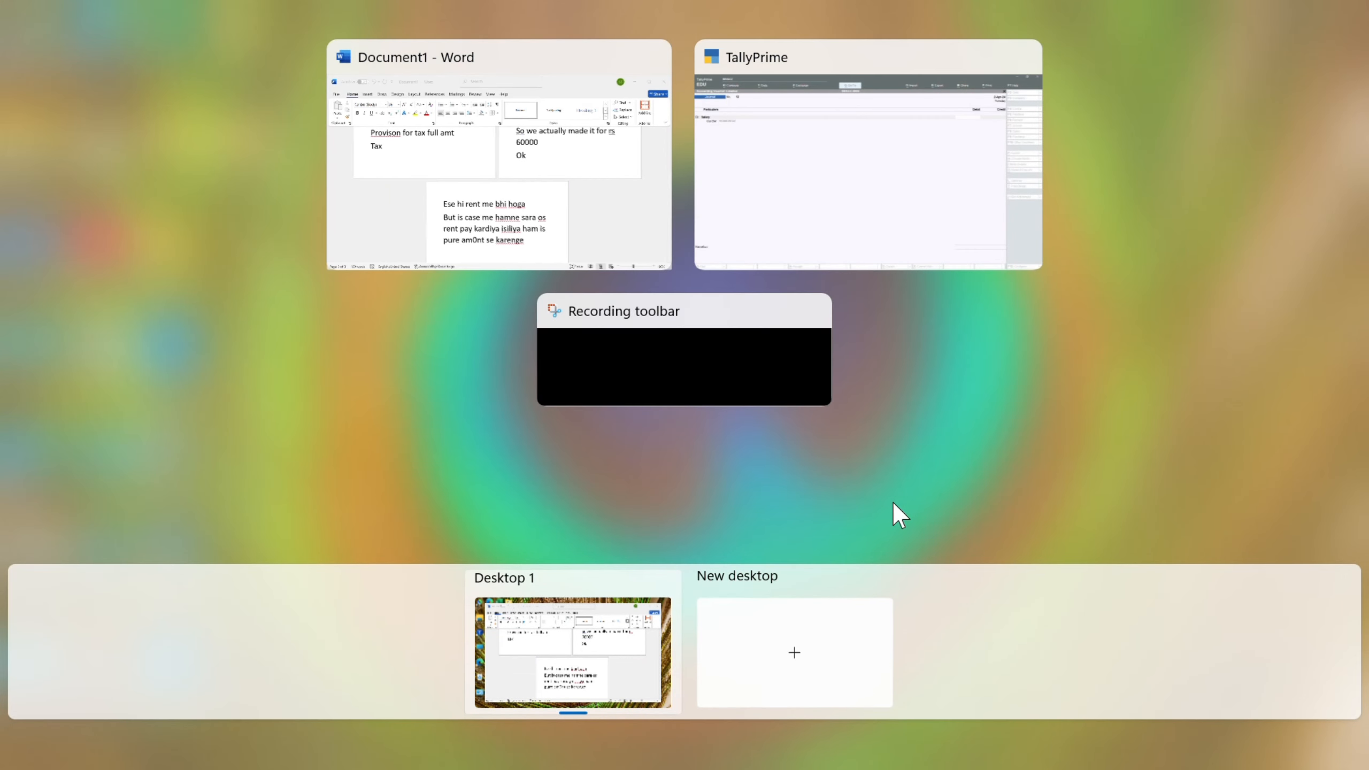
left_click(910, 103)
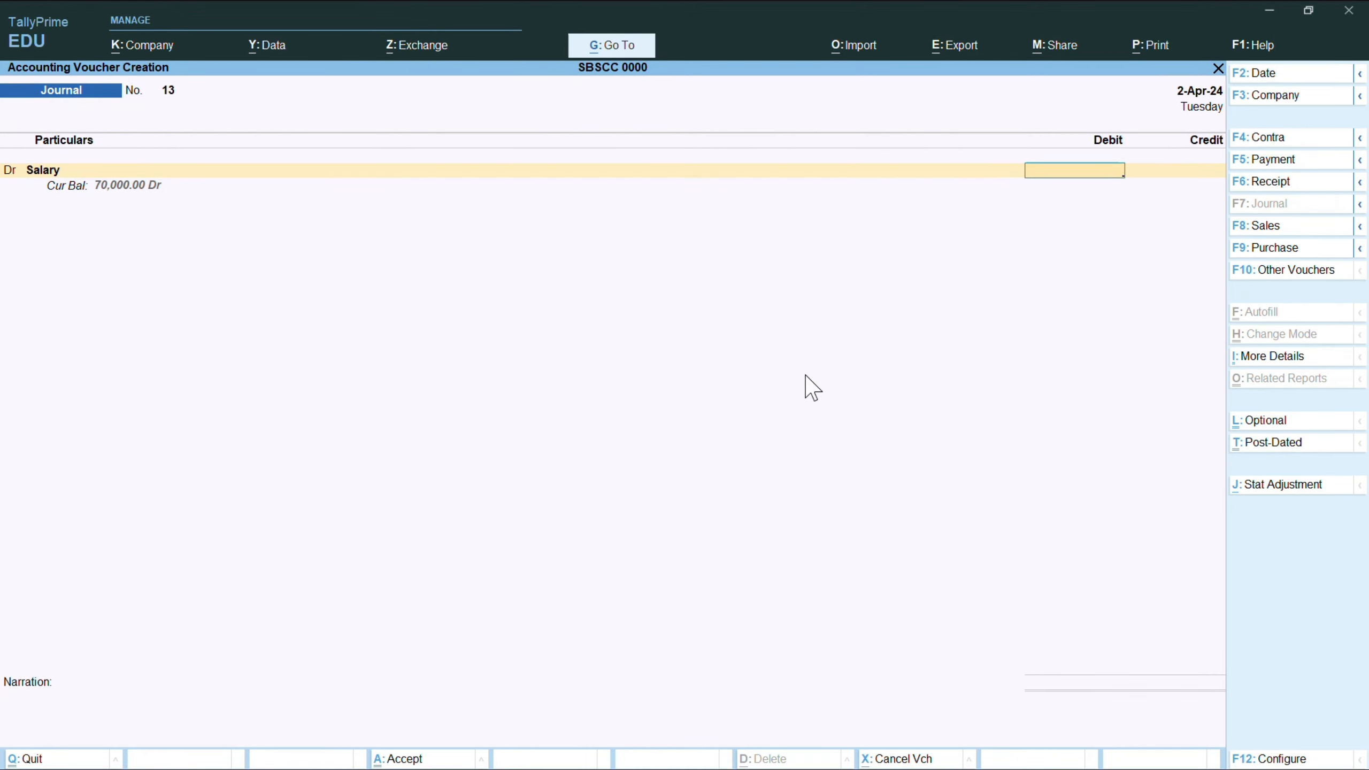
type("60000")
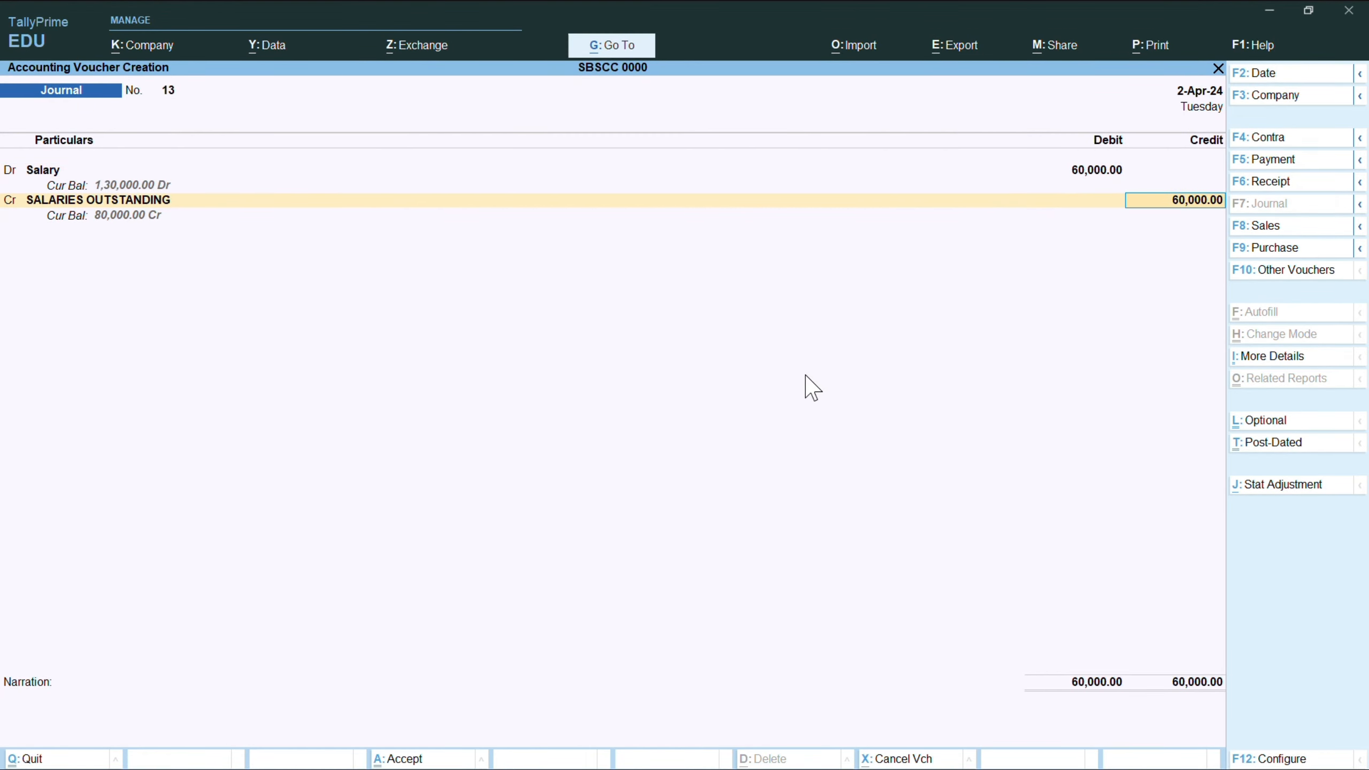
key("Return")
key("Return")
key("Return")
key("Return")
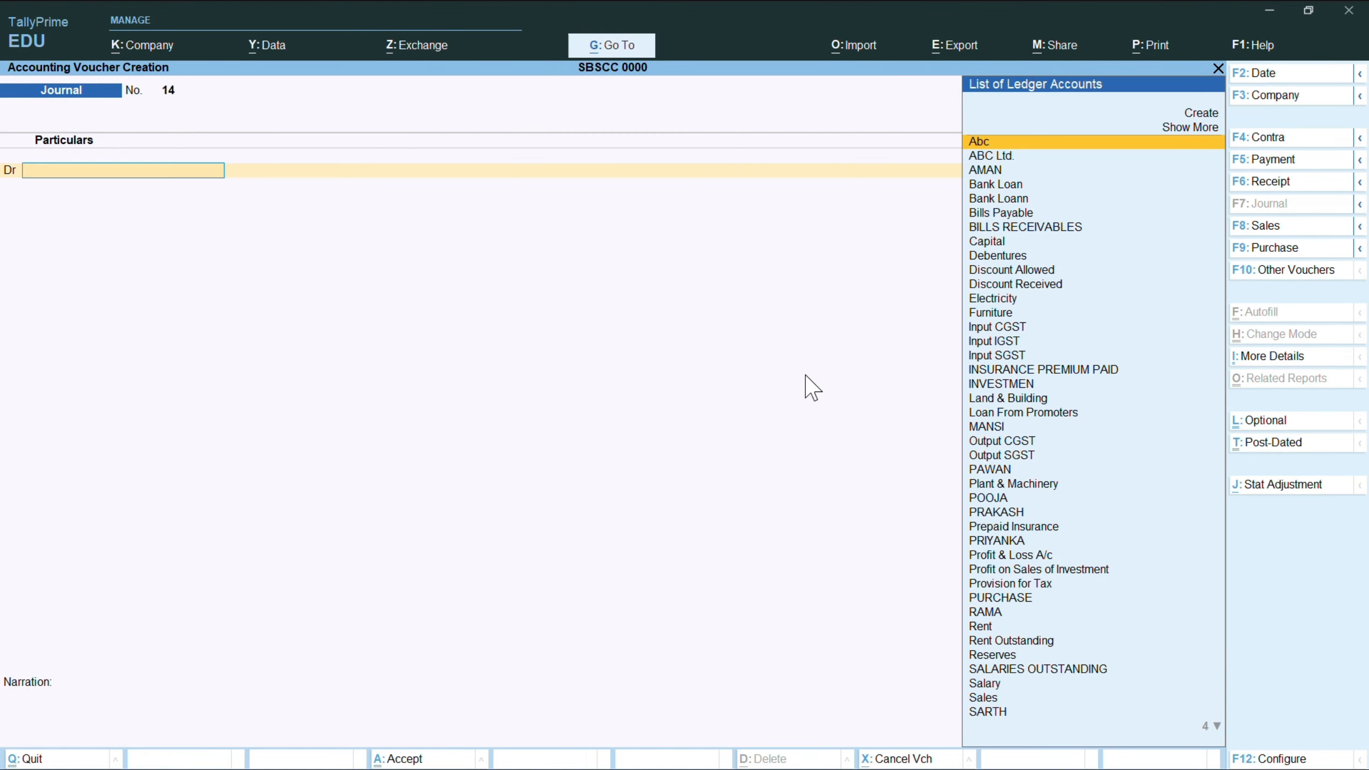
- Switch to the Word document and add the line "Provison for tax- 280000" below the rent note
key("super+Tab")
left_click(828, 405)
type("prosiv")
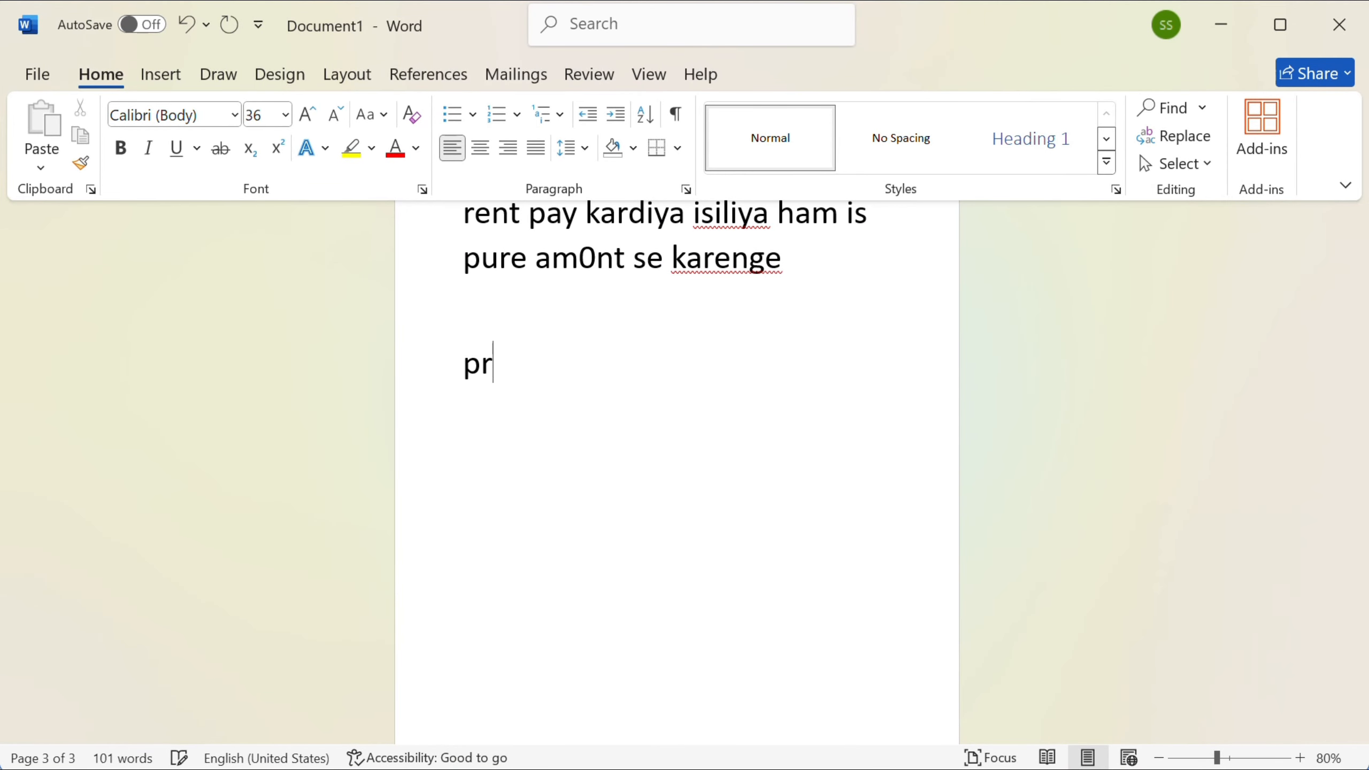
key("BackSpace")
key("BackSpace")
key("BackSpace")
type("vison for ta")
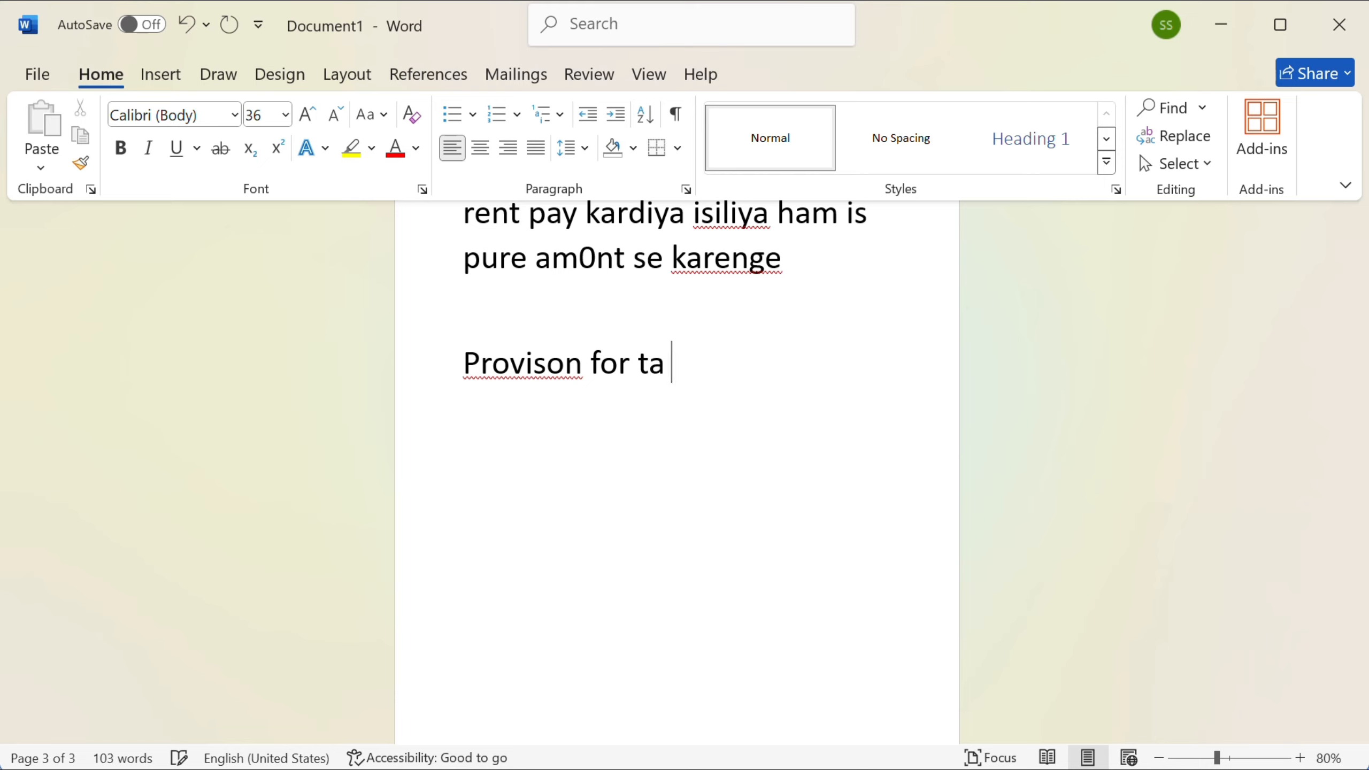
type("x- 280000")
key("Return")
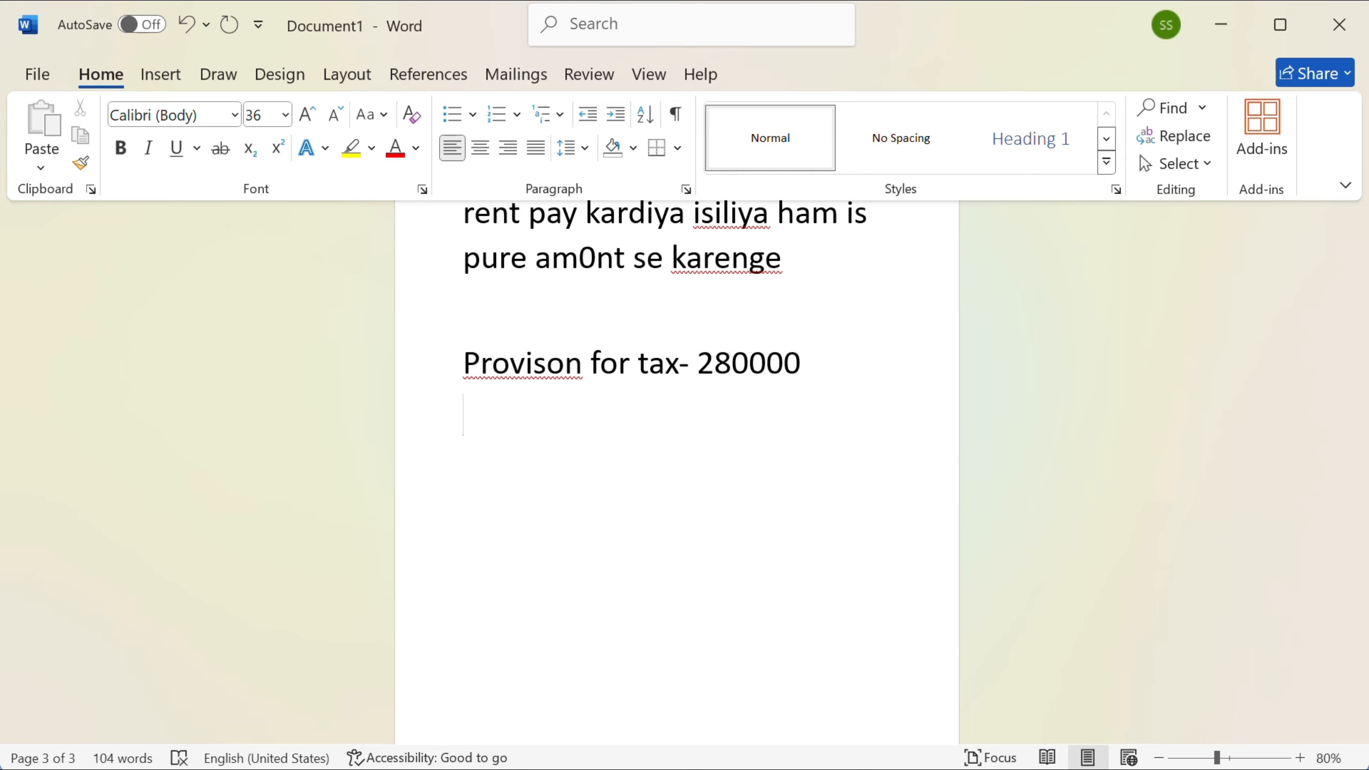
- Add the line "200000 adj hogaya tax ke sath" under the tax provision amount
type("200000 adj hogata")
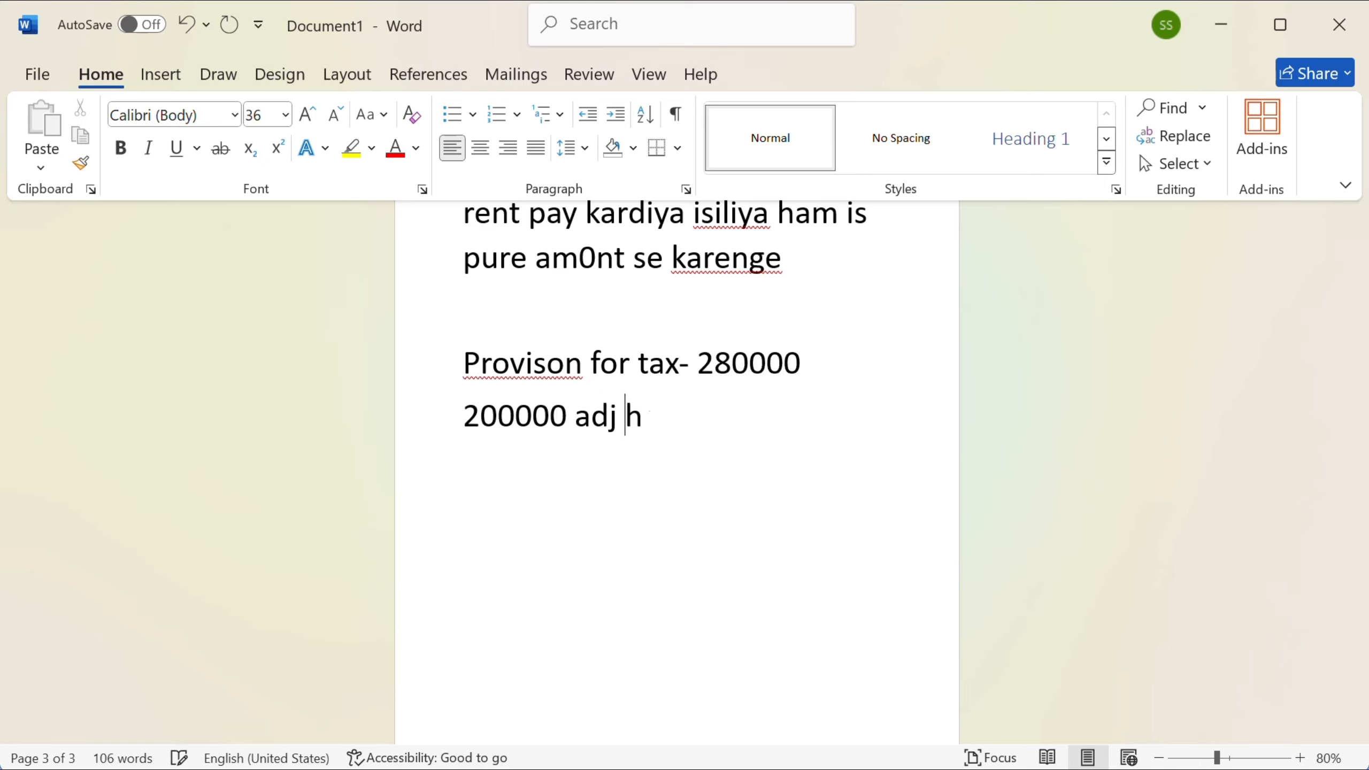
key("BackSpace")
key("BackSpace")
key("BackSpace")
type("ya tax ke s")
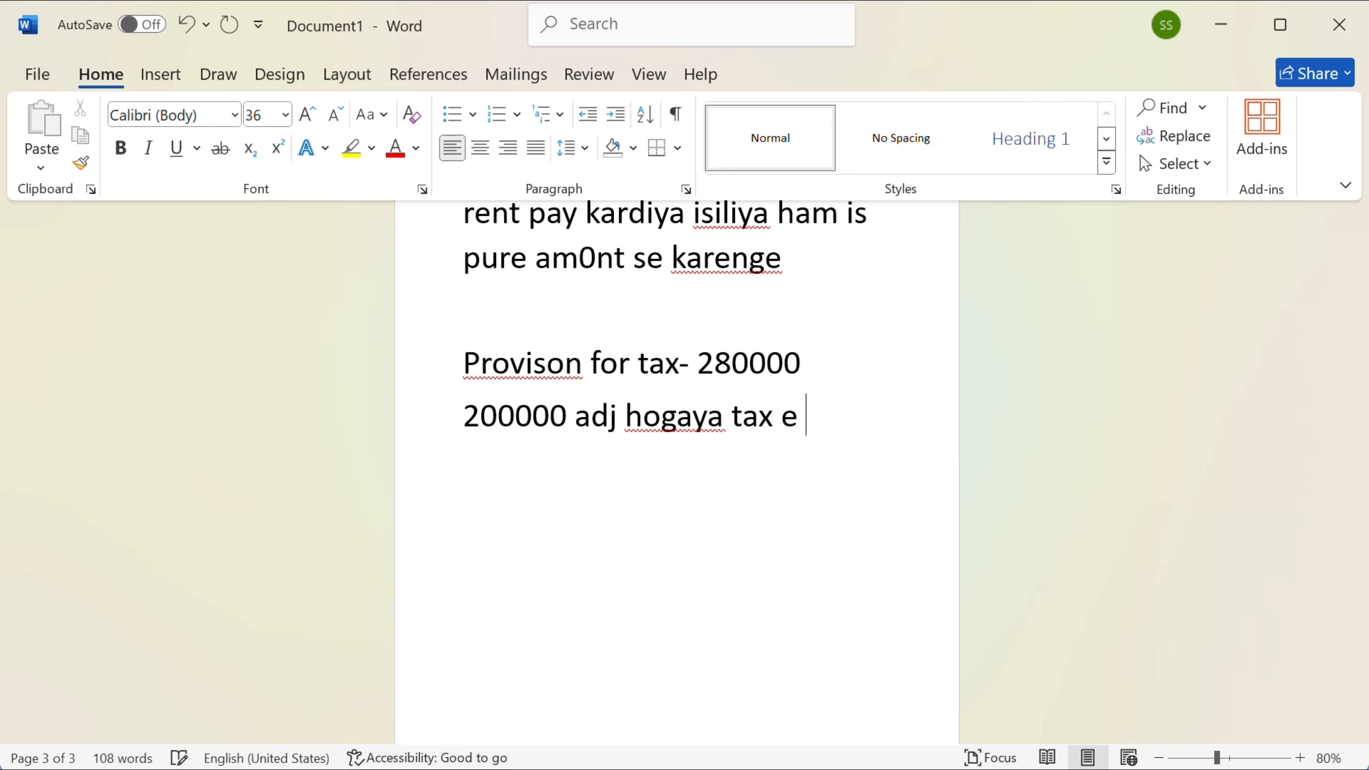
type("ath")
key("Return")
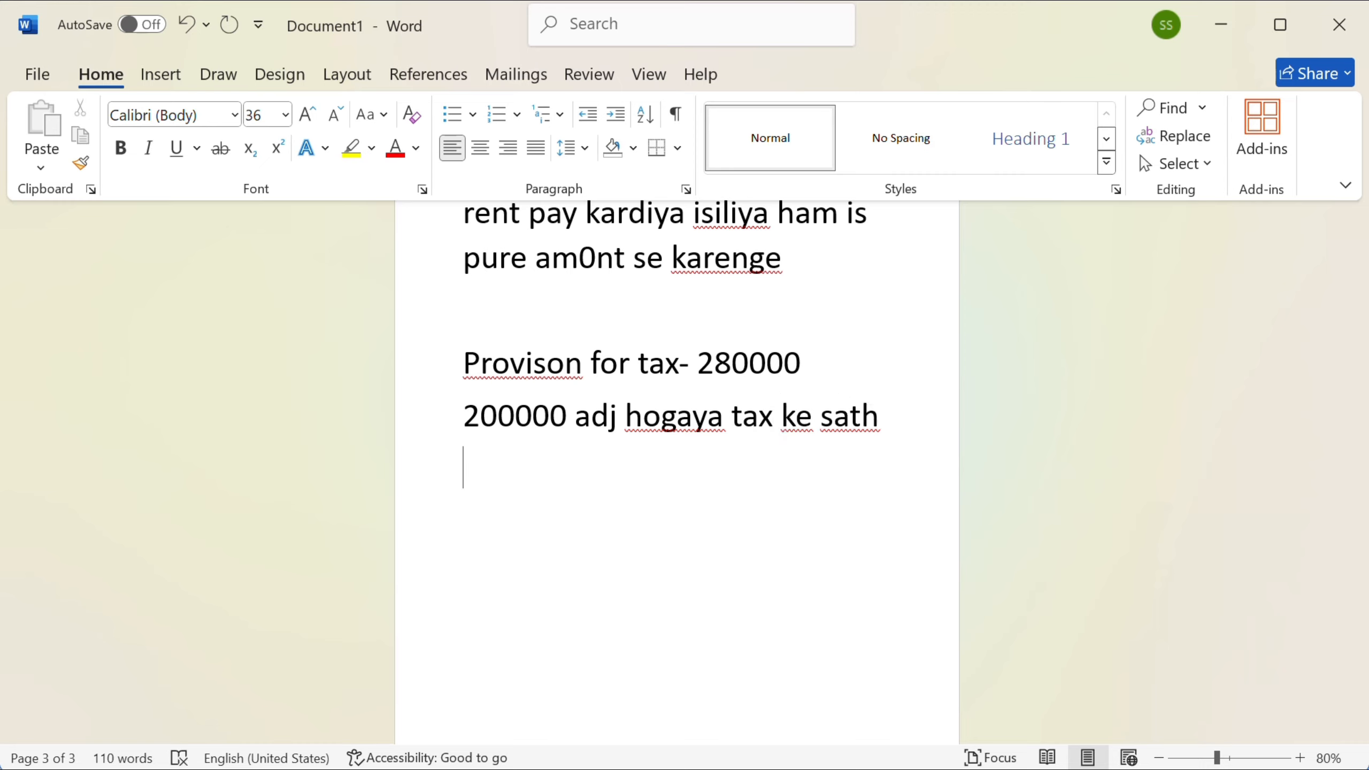
- Add the line "Means now we are left with only 80000 rs" to the tax provision explanation
type("em")
key("BackSpace")
key("BackSpace")
type("Means now we are lw")
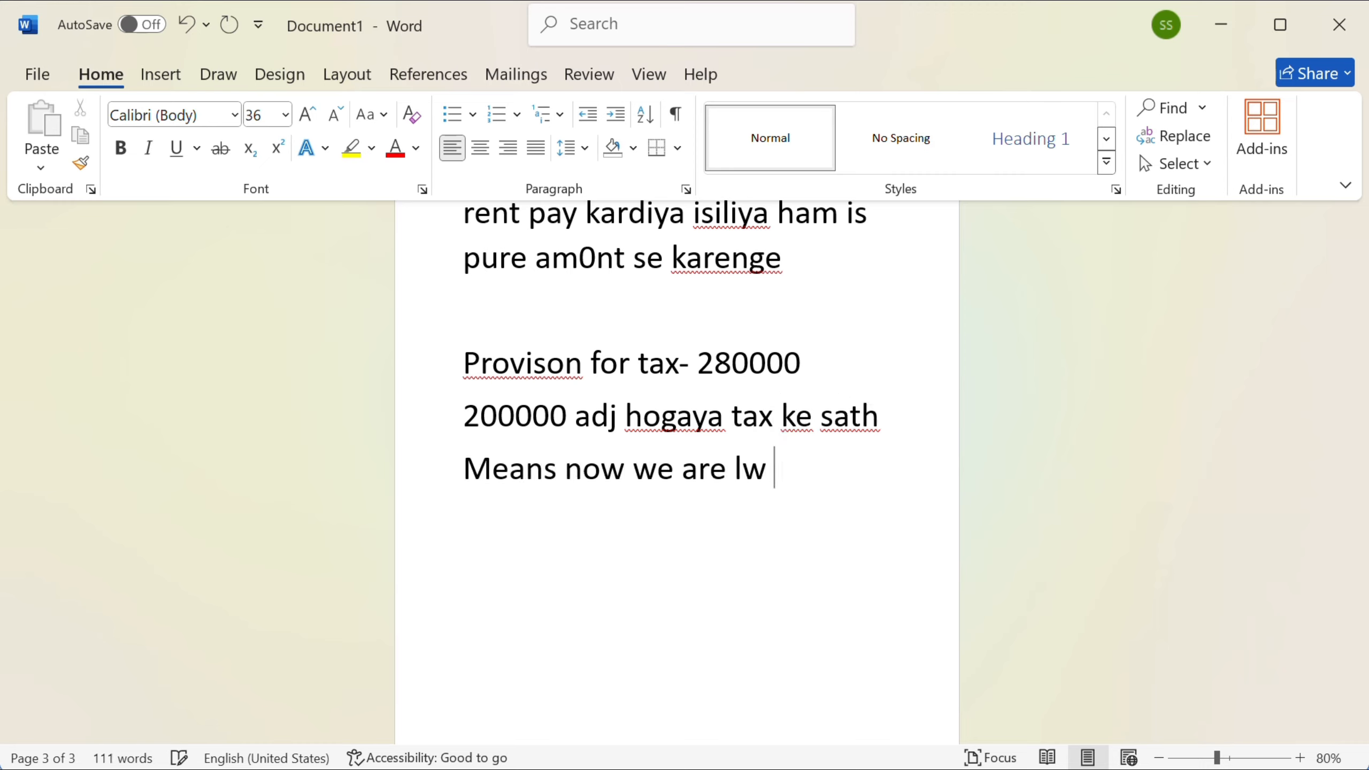
key("Left")
key("Left")
type("eft")
key("Right")
type("ith")
key("Right")
type("p")
key("BackSpace")
type("only ")
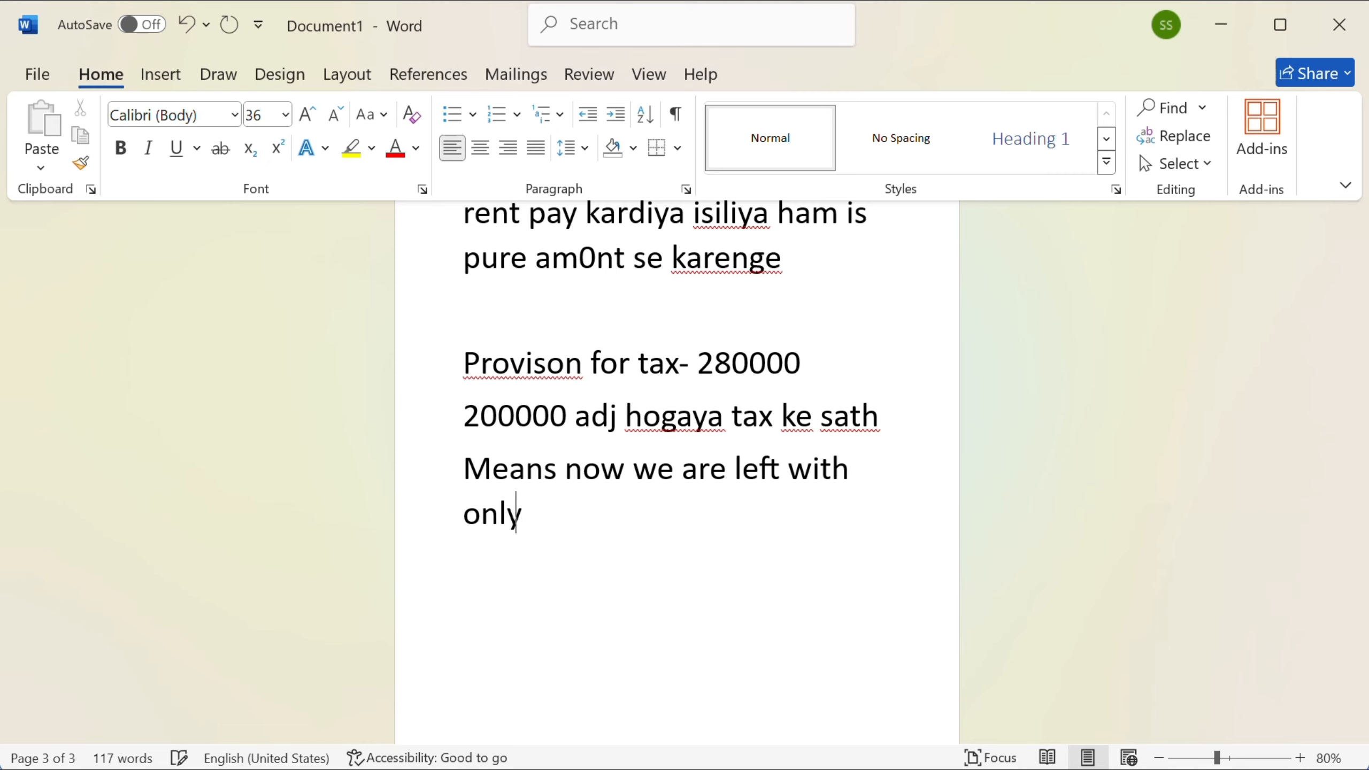
type("80000 rs")
key("Return")
- Add the line "And now we have to it for 220000" below the 80000 balance line of the tax provision explanation
type("And know we")
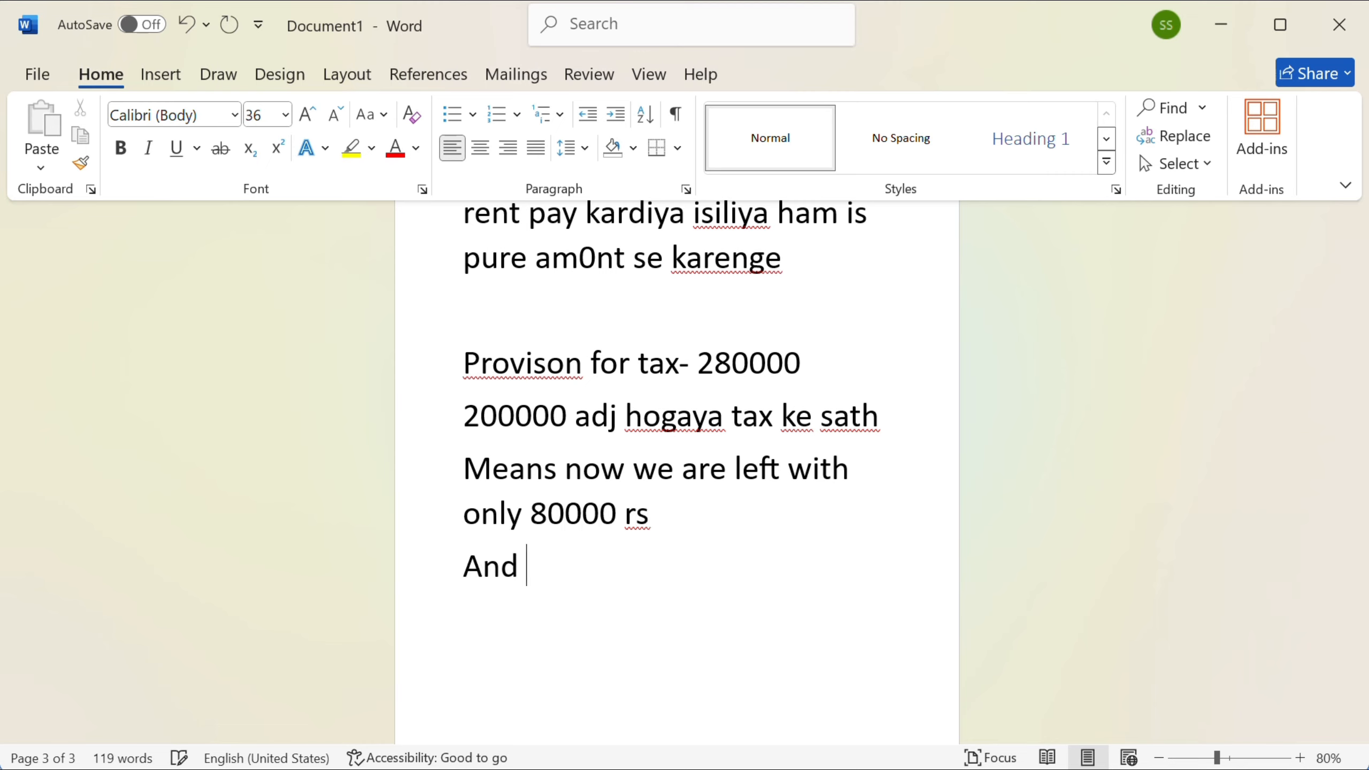
key("BackSpace")
key("BackSpace")
key("BackSpace")
key("BackSpace")
key("BackSpace")
key("BackSpace")
key("BackSpace")
type("now we have to m")
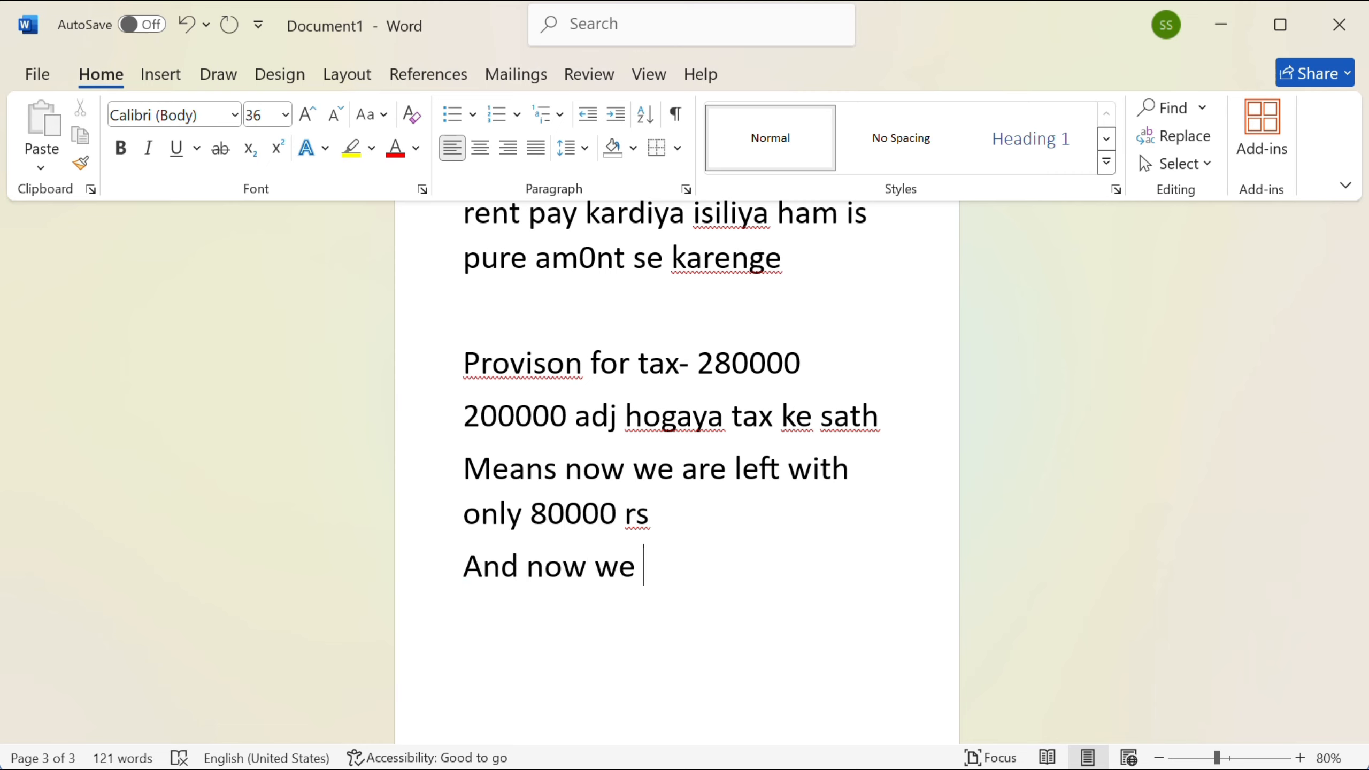
key("BackSpace")
type("it mf")
key("BackSpace")
key("BackSpace")
type("for ")
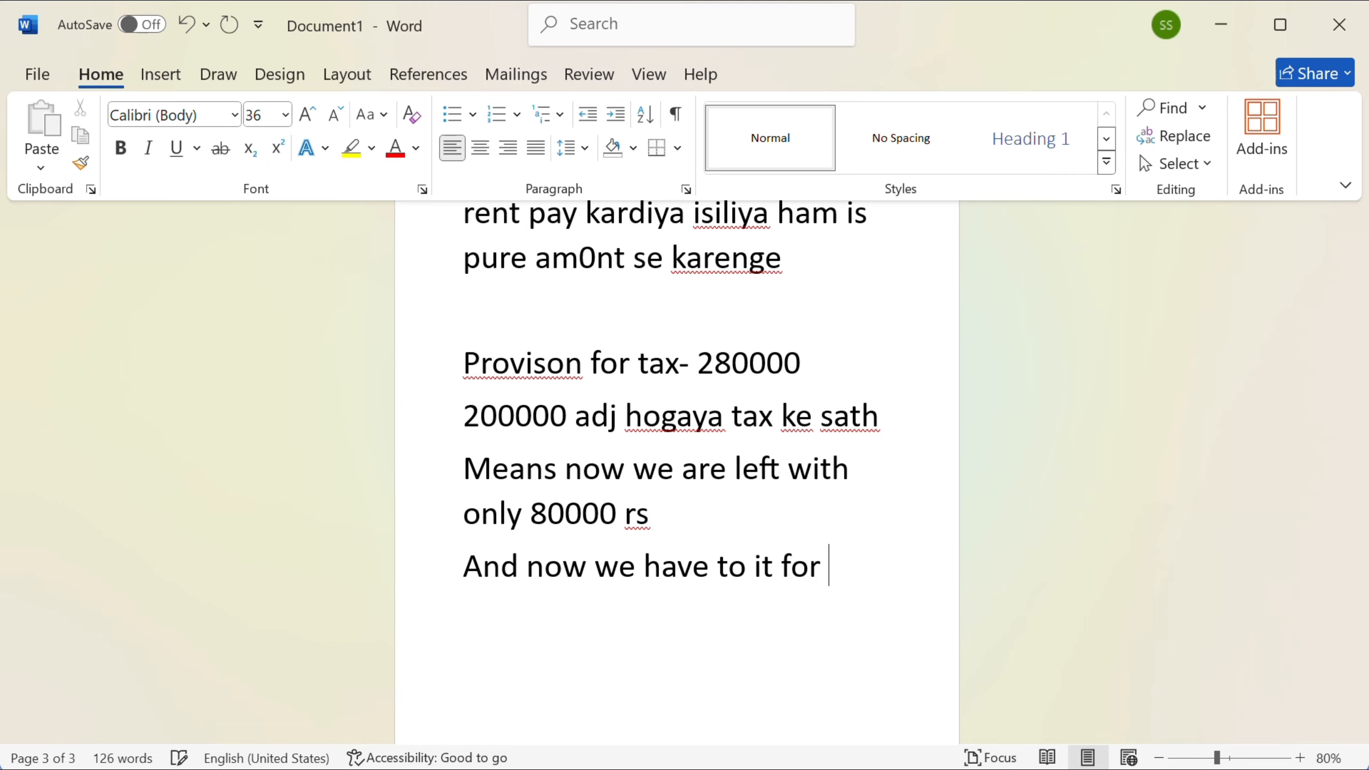
type("220000")
key("Return")
- Add the line "But we already have a balance of 80000" under the 220000 line
type("But we ")
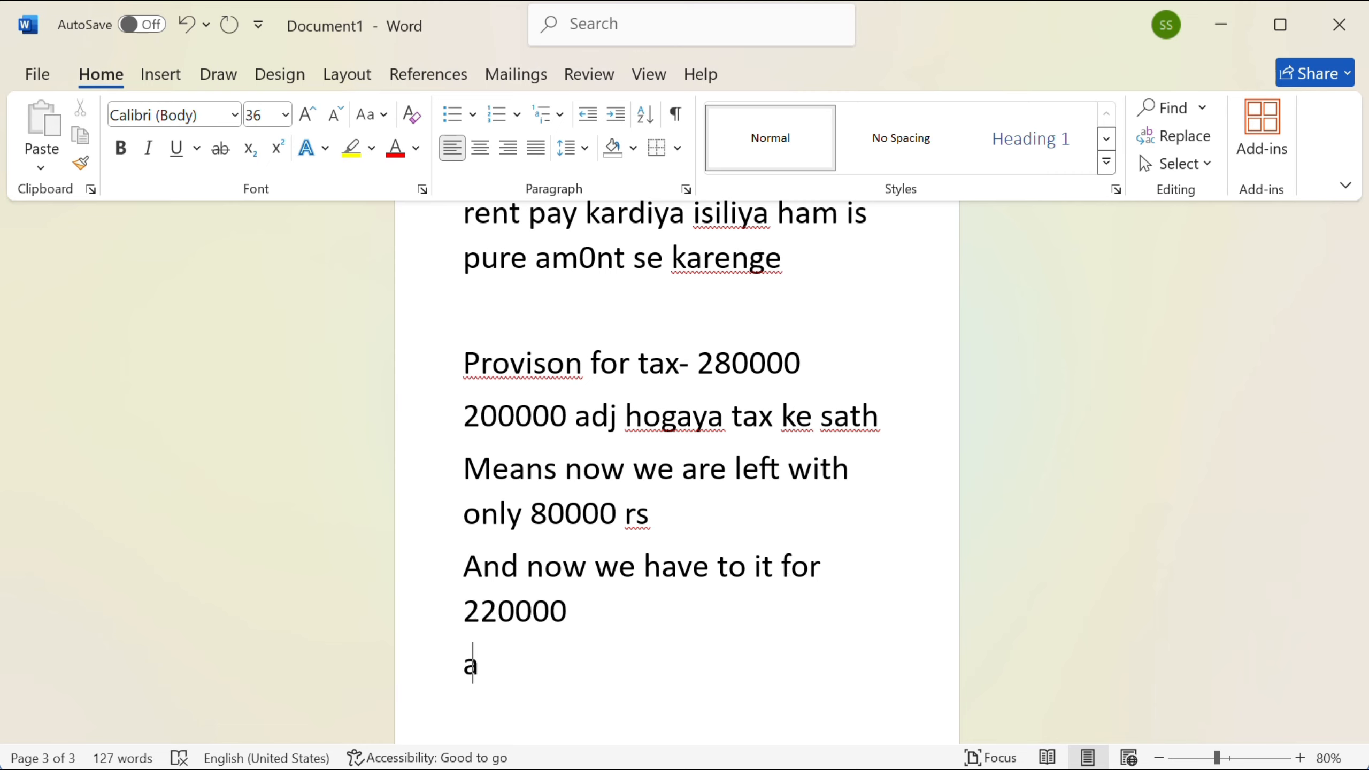
type("already have a balance o")
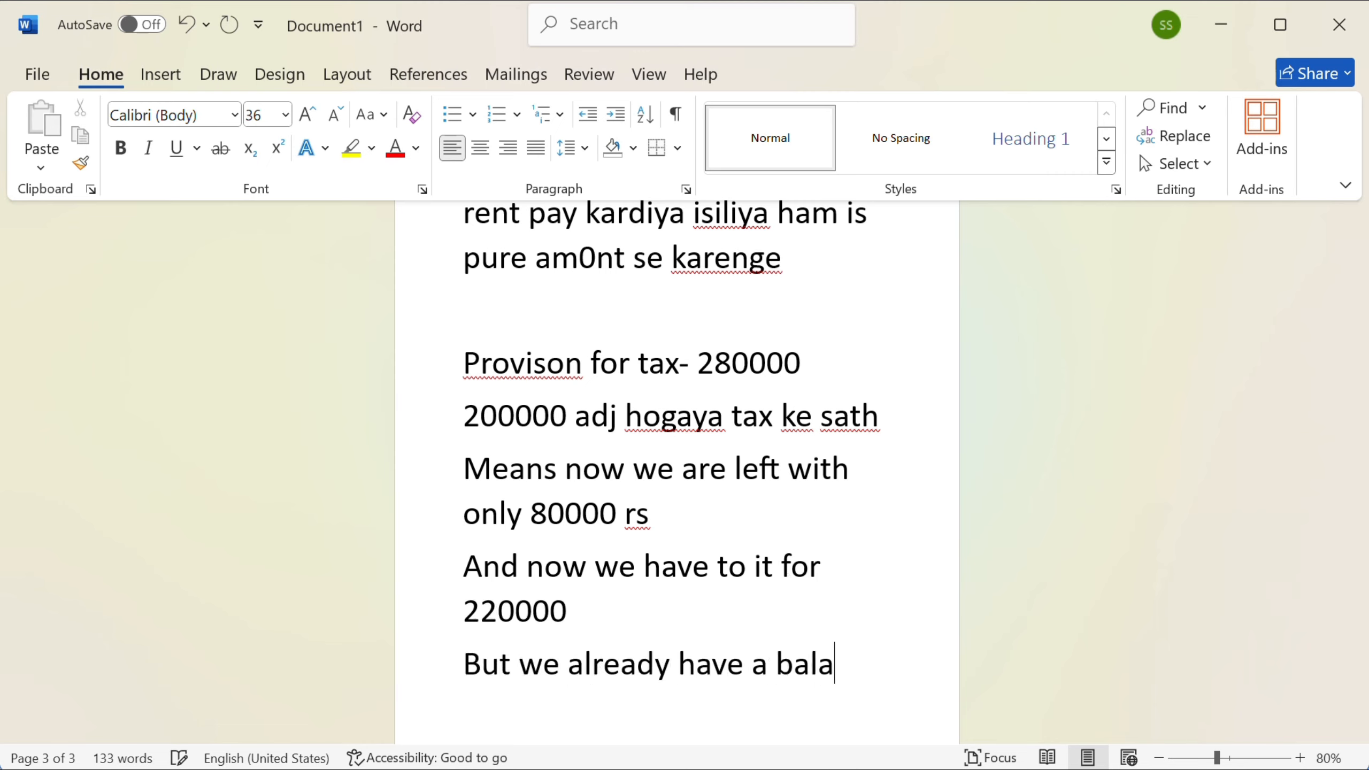
type("f 80000")
key("Return")
- Add the line "Means we need to make it only for 140000" to the tax provision explanation
type("Means")
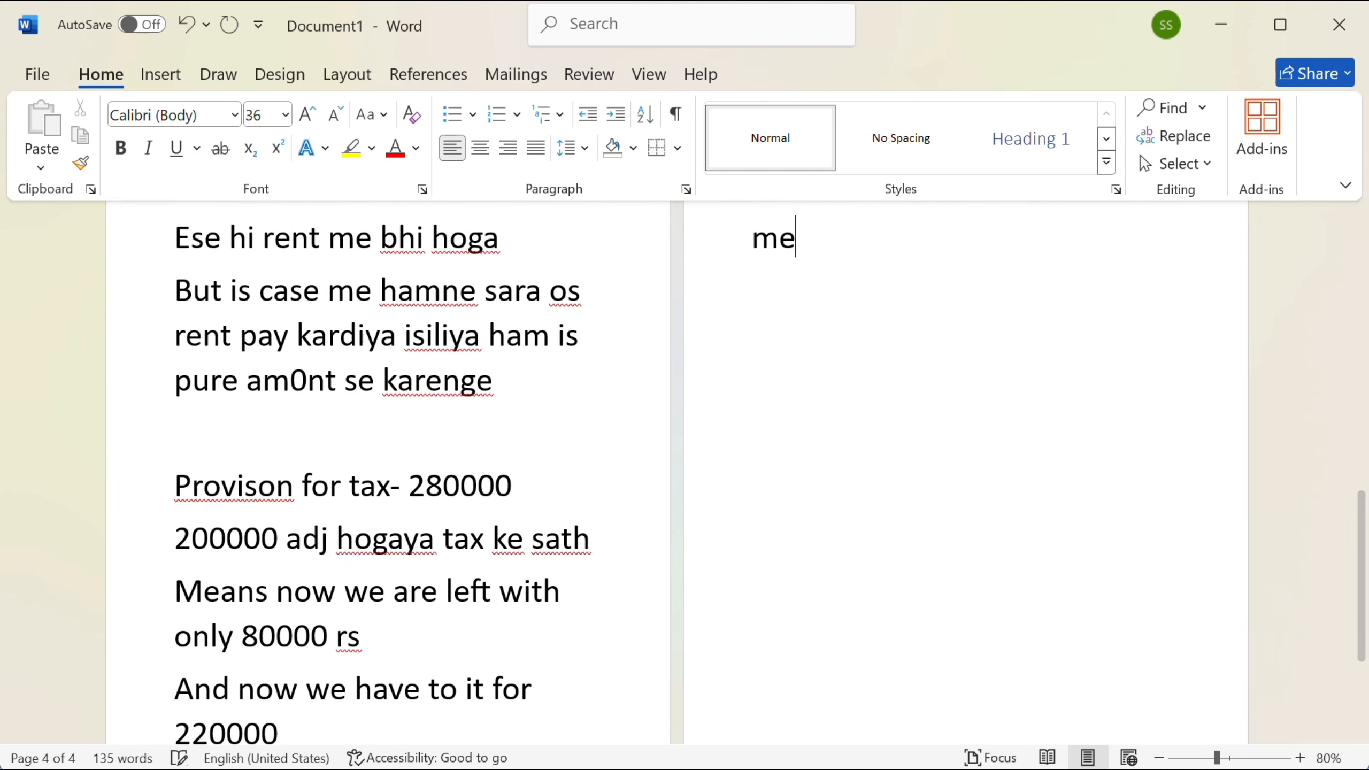
type(" we need ")
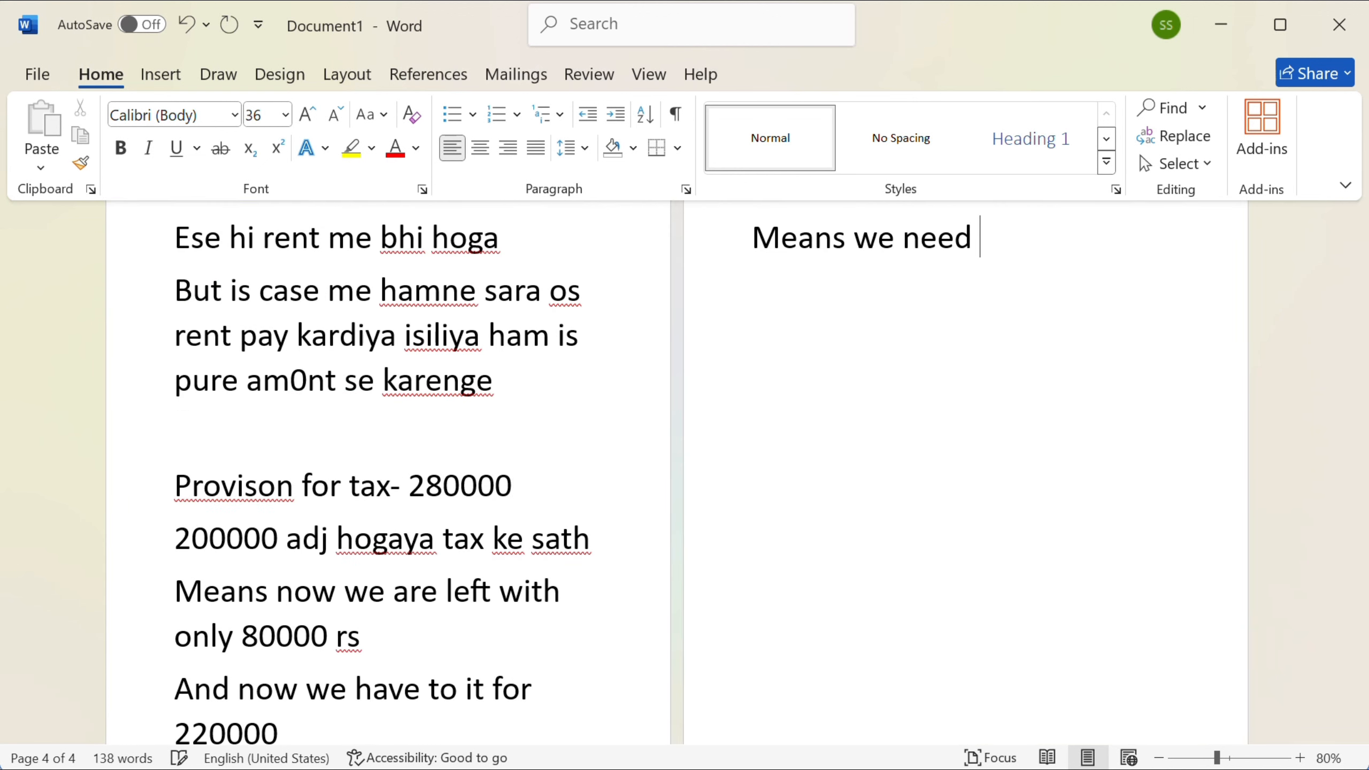
type("to make it only for ")
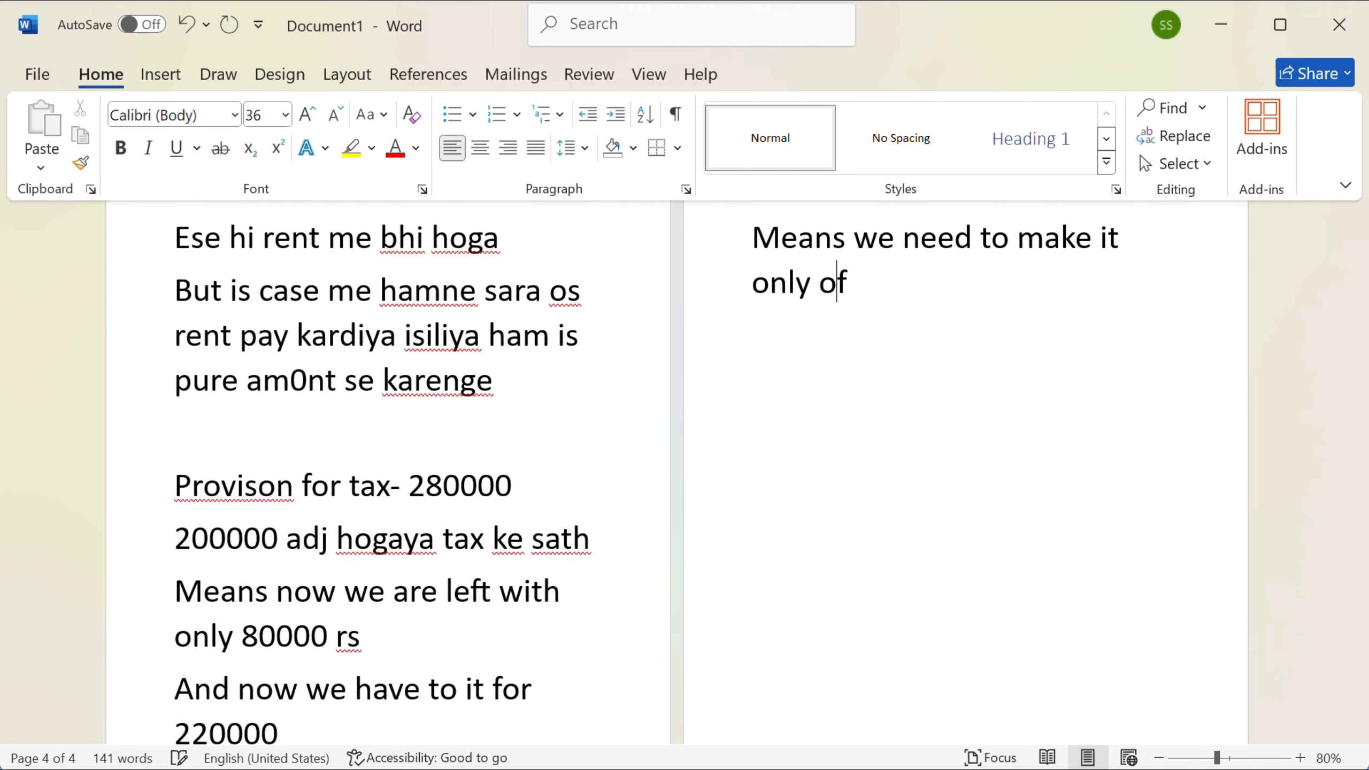
type("16")
key("BackSpace")
type("40000")
key("Return")
type("*(")
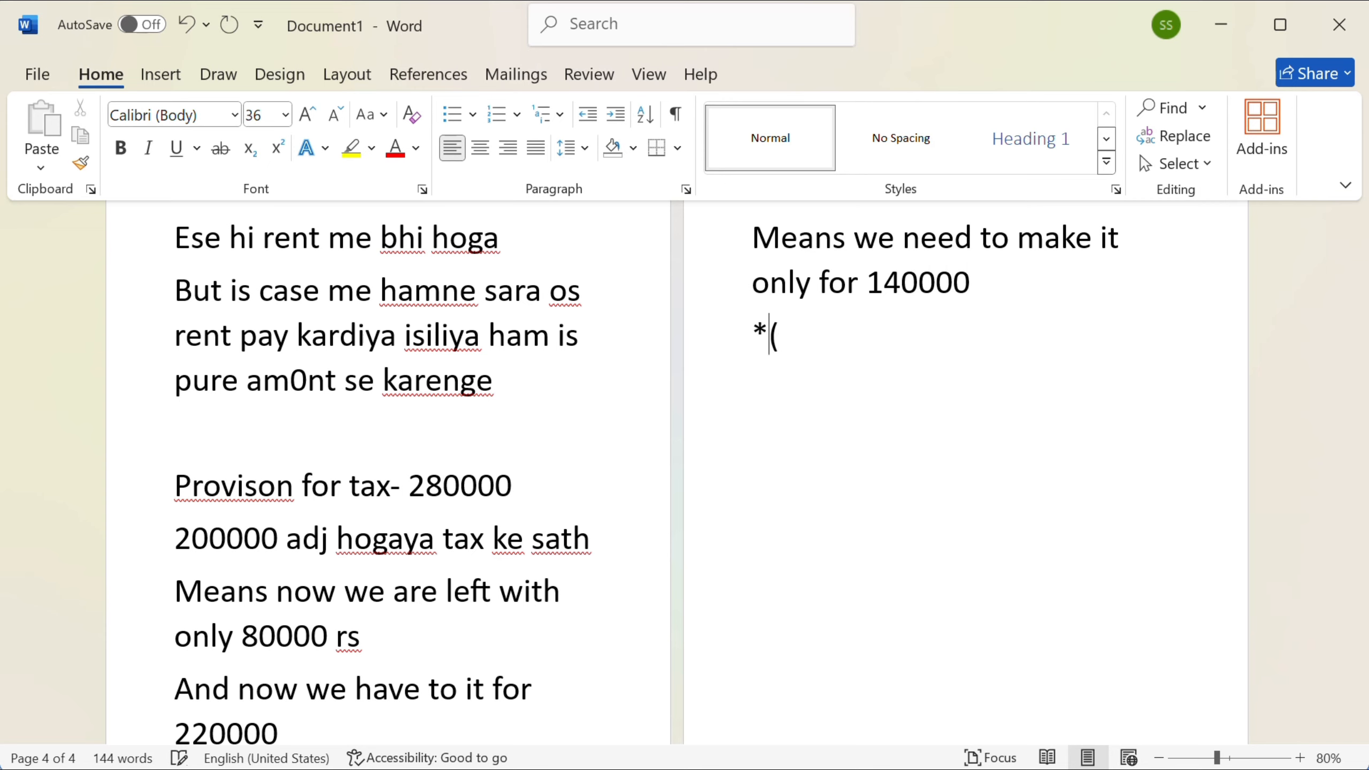
key("BackSpace")
key("BackSpace")
type("( 220000- 80000+")
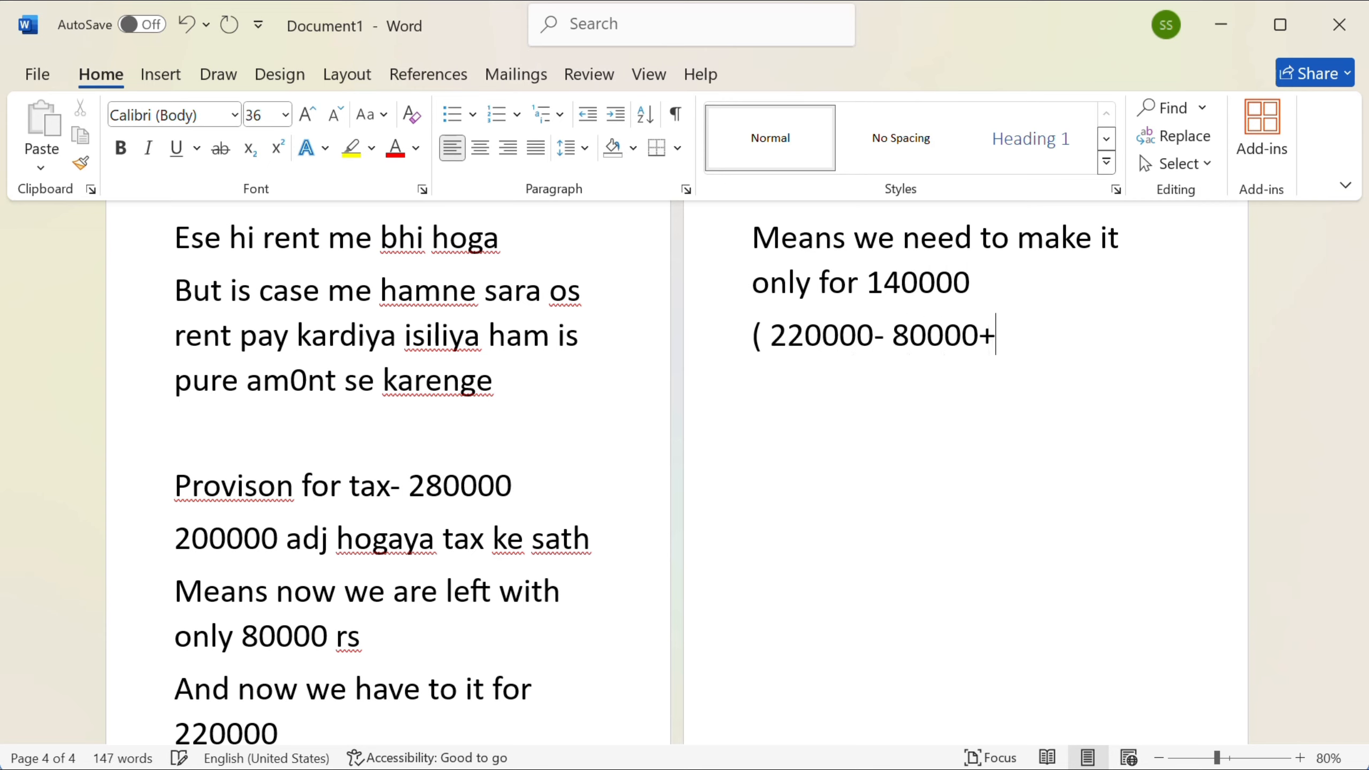
key("BackSpace")
type("= 140000)")
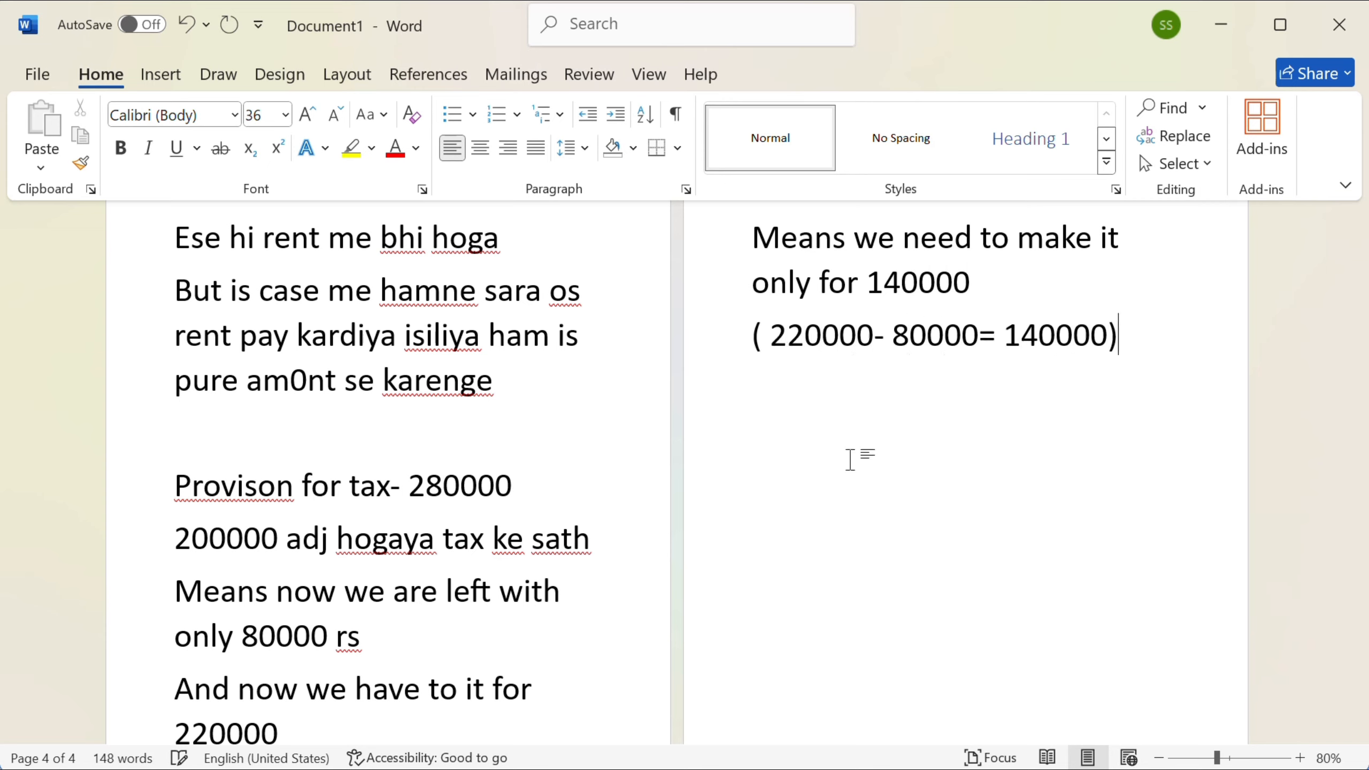
key("Return")
- Switch to TallyPrime and enter a journal voucher debiting Profit & Loss A/c and crediting Provision for Tax with 14,00,000
key("super+Tab")
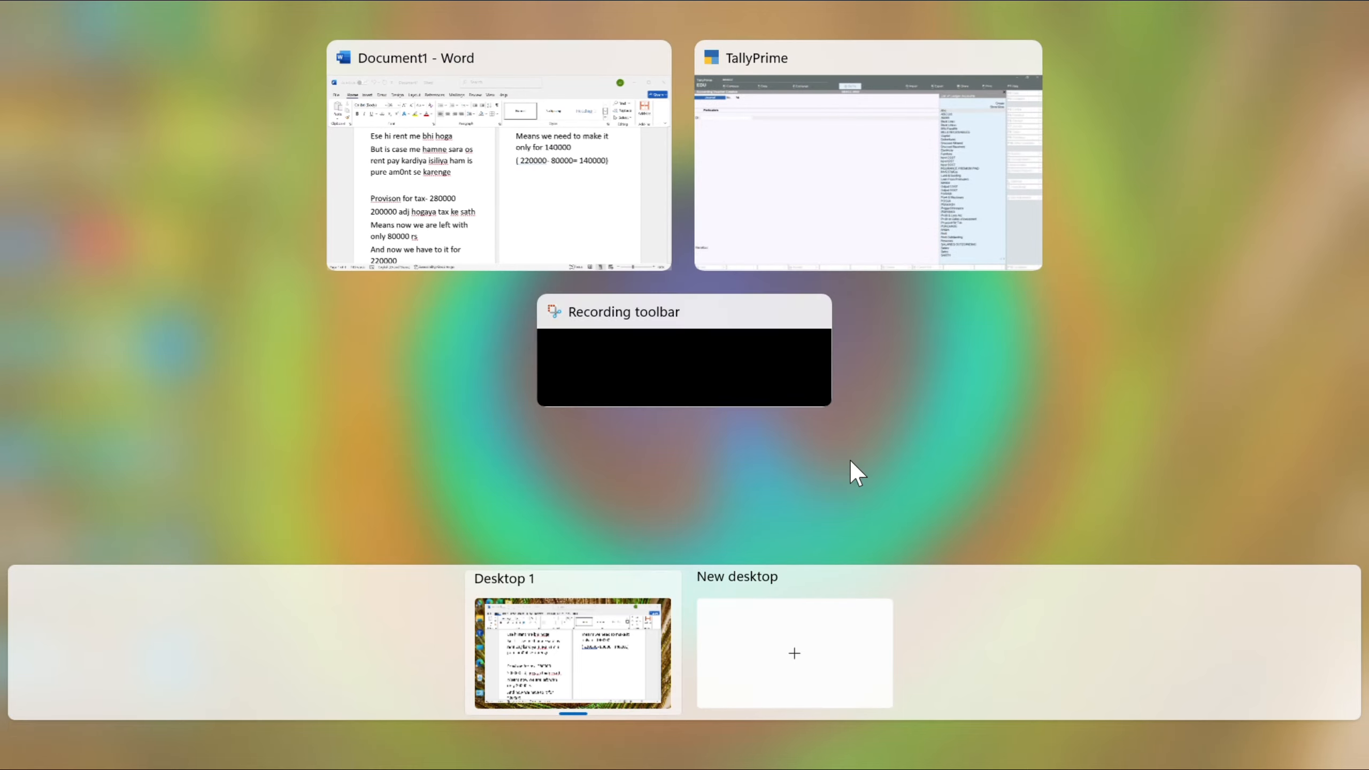
left_click(880, 137)
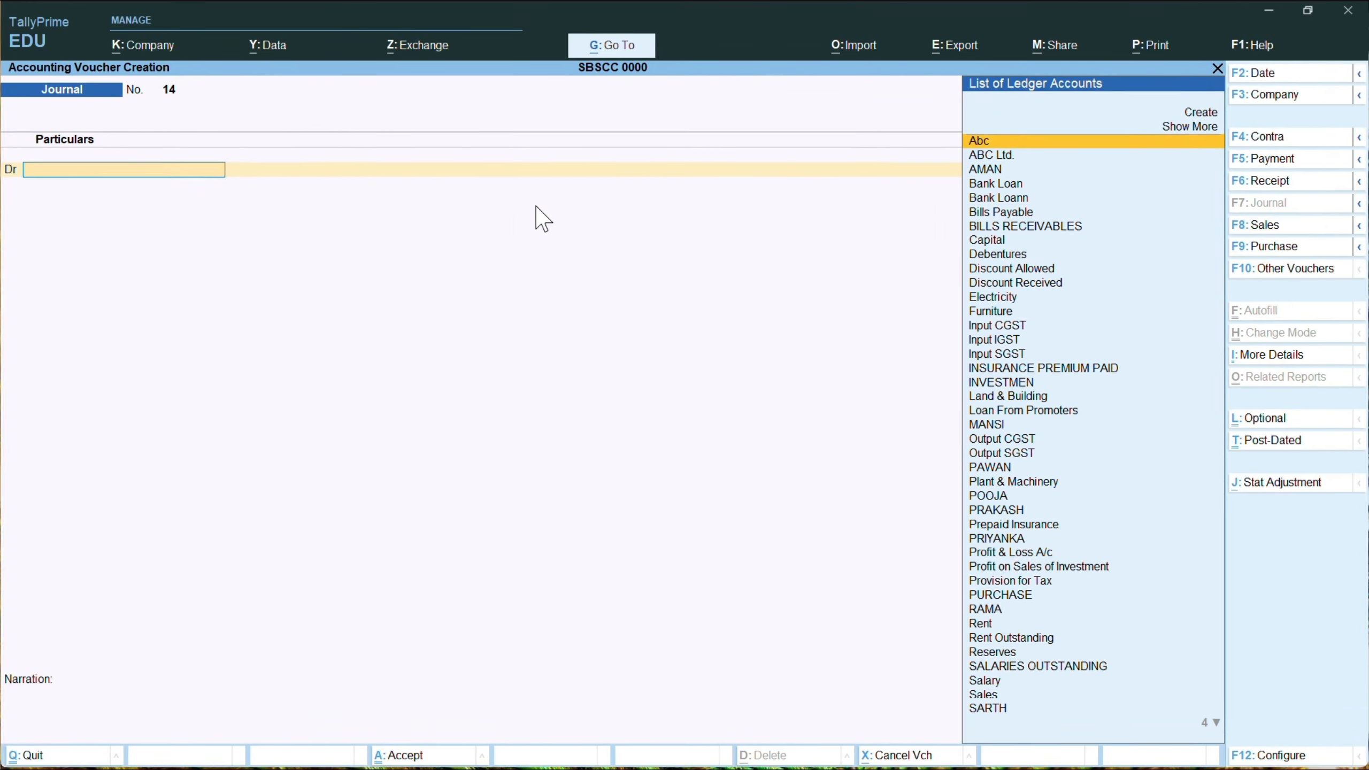
type("Profi")
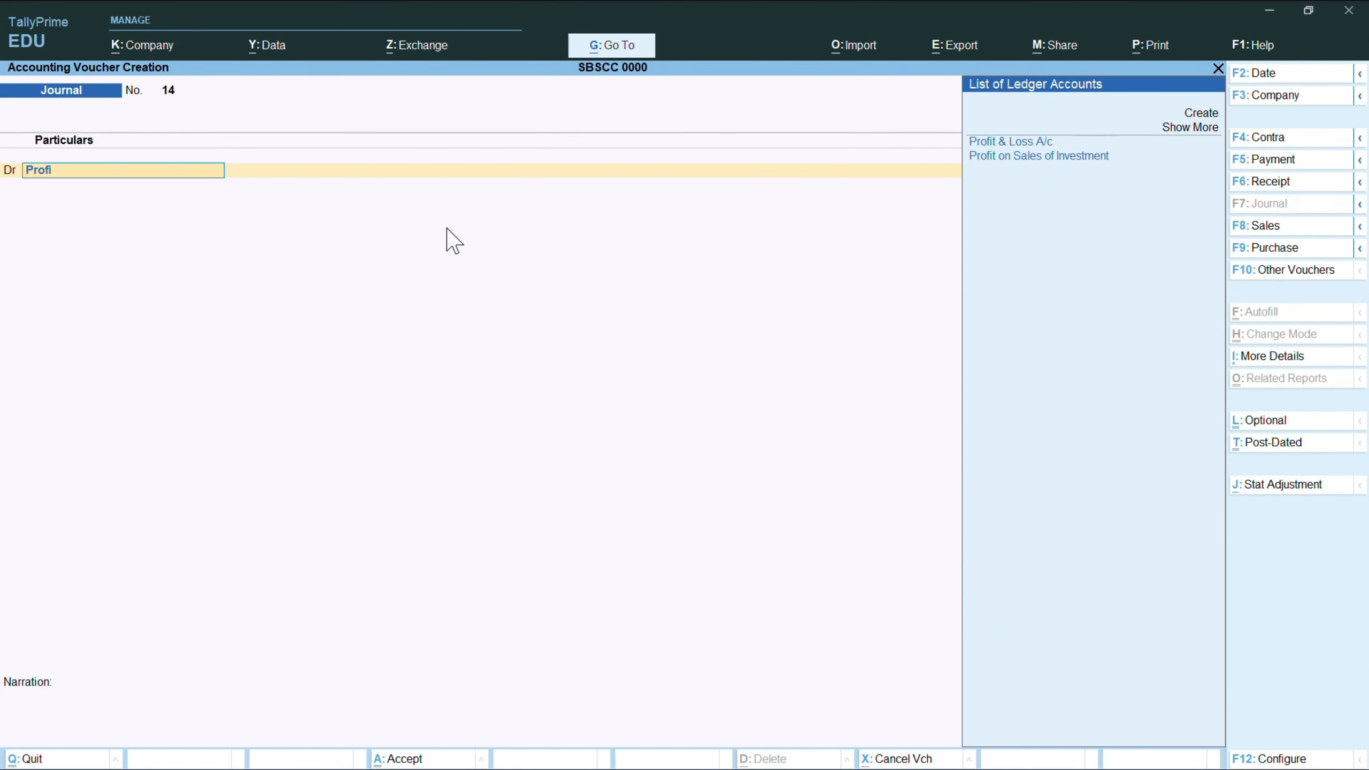
key("BackSpace")
key("BackSpace")
key("BackSpace")
key("BackSpace")
key("BackSpace")
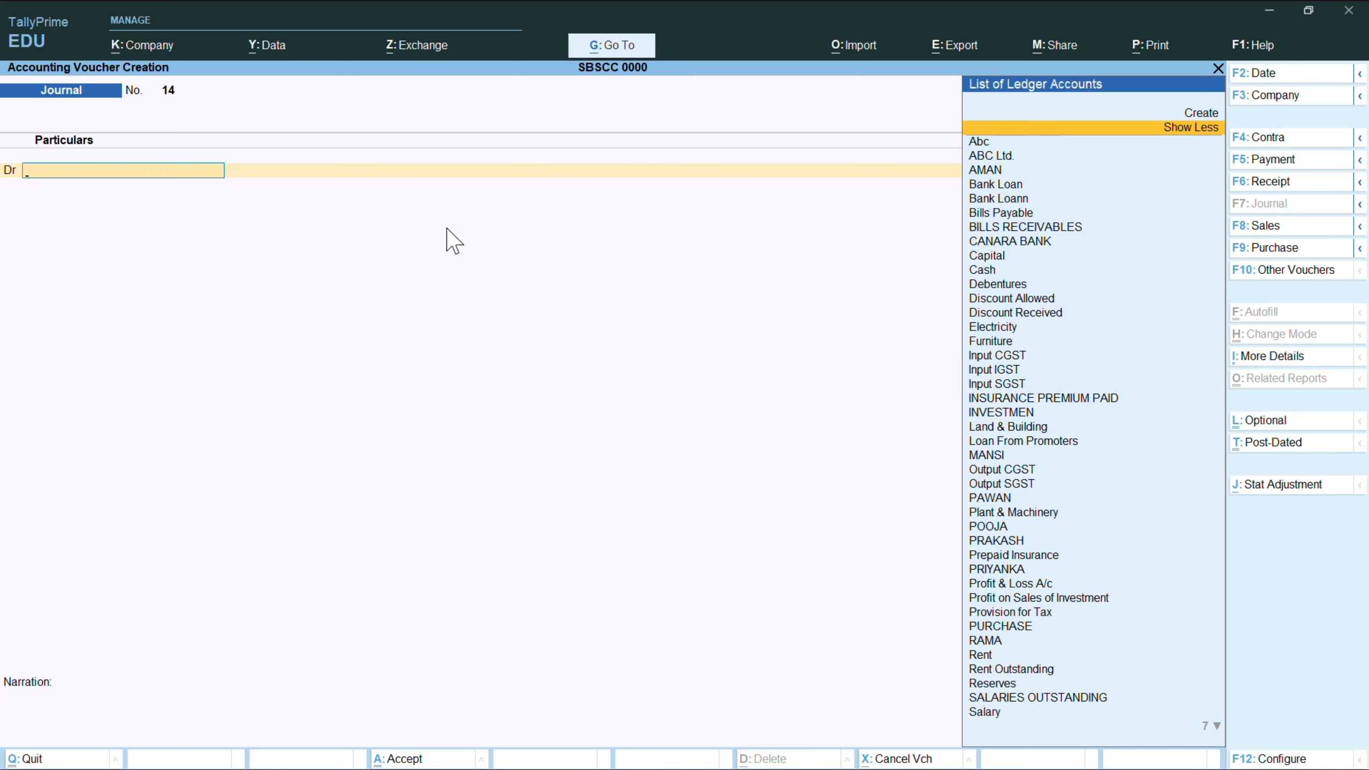
type("Pr")
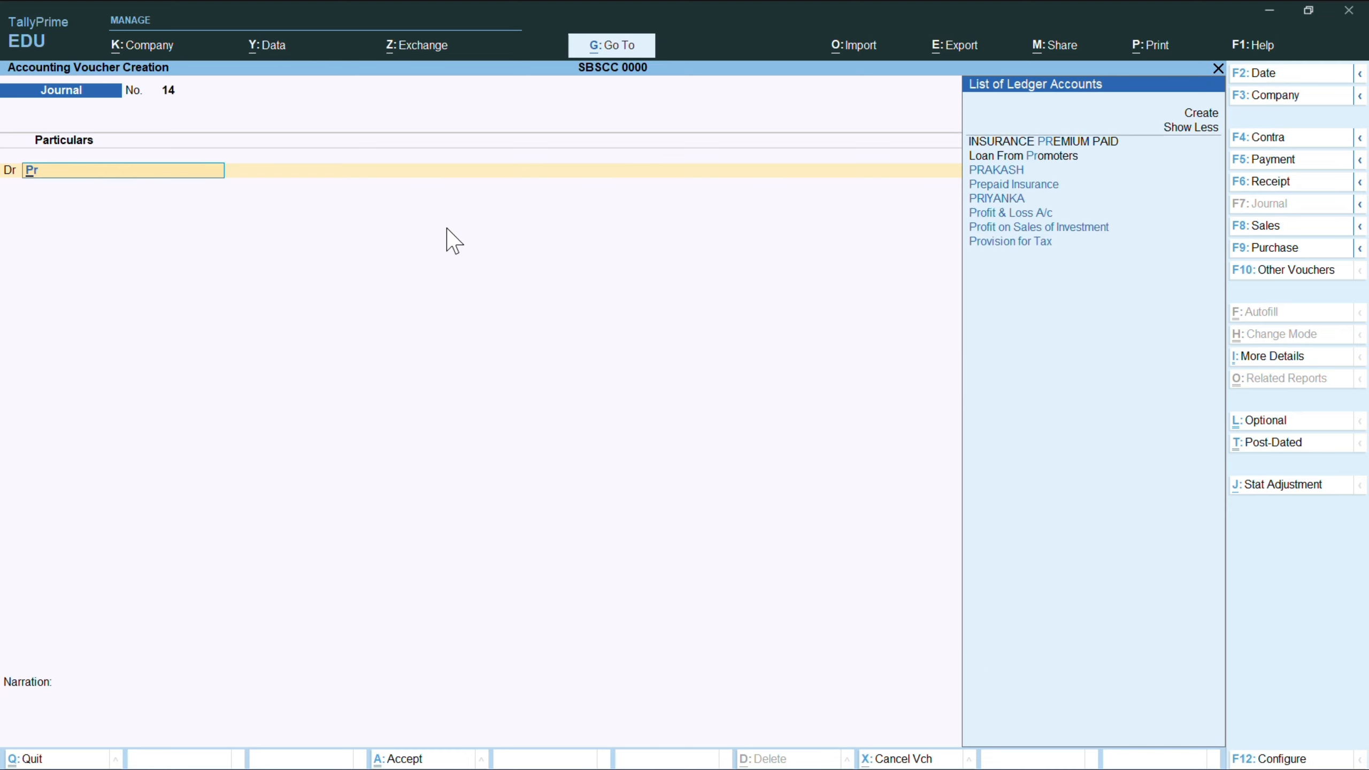
key("Down")
key("Return")
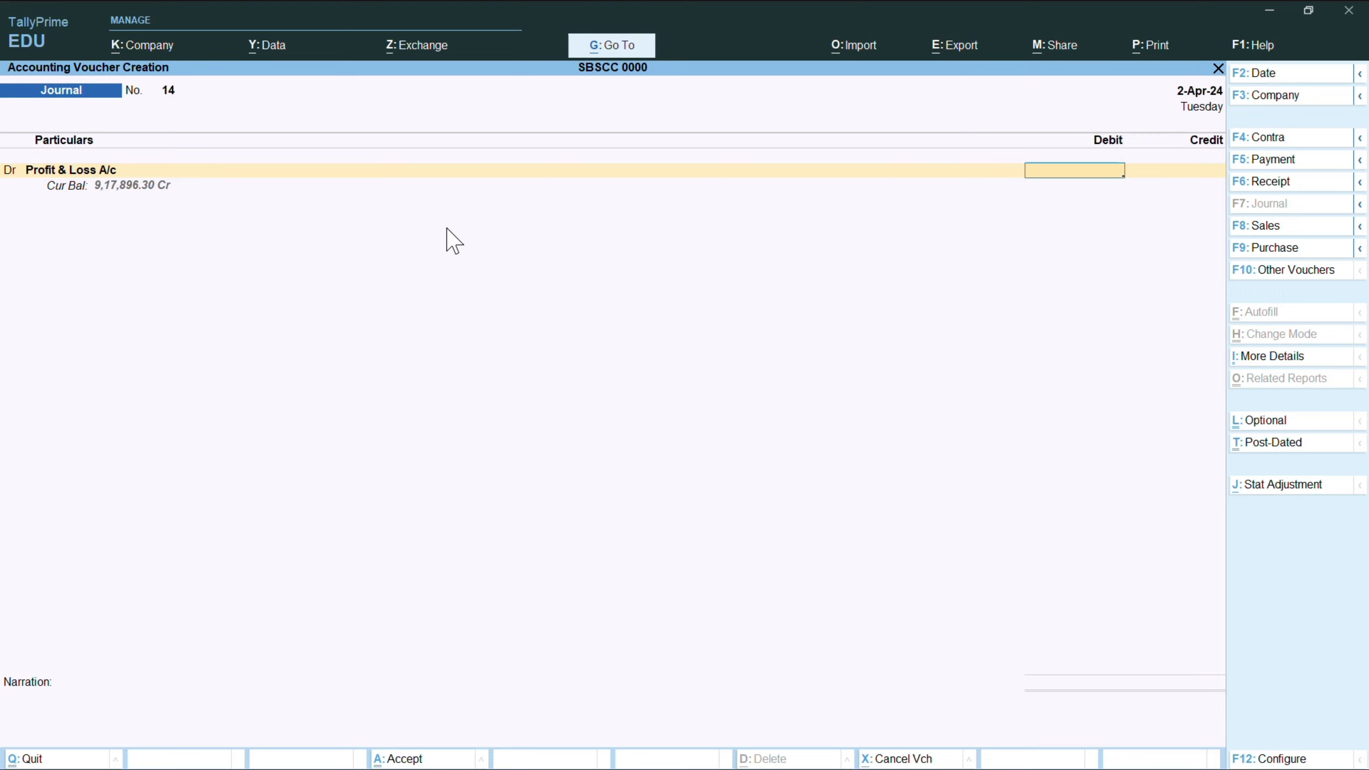
type("1400000")
key("Return")
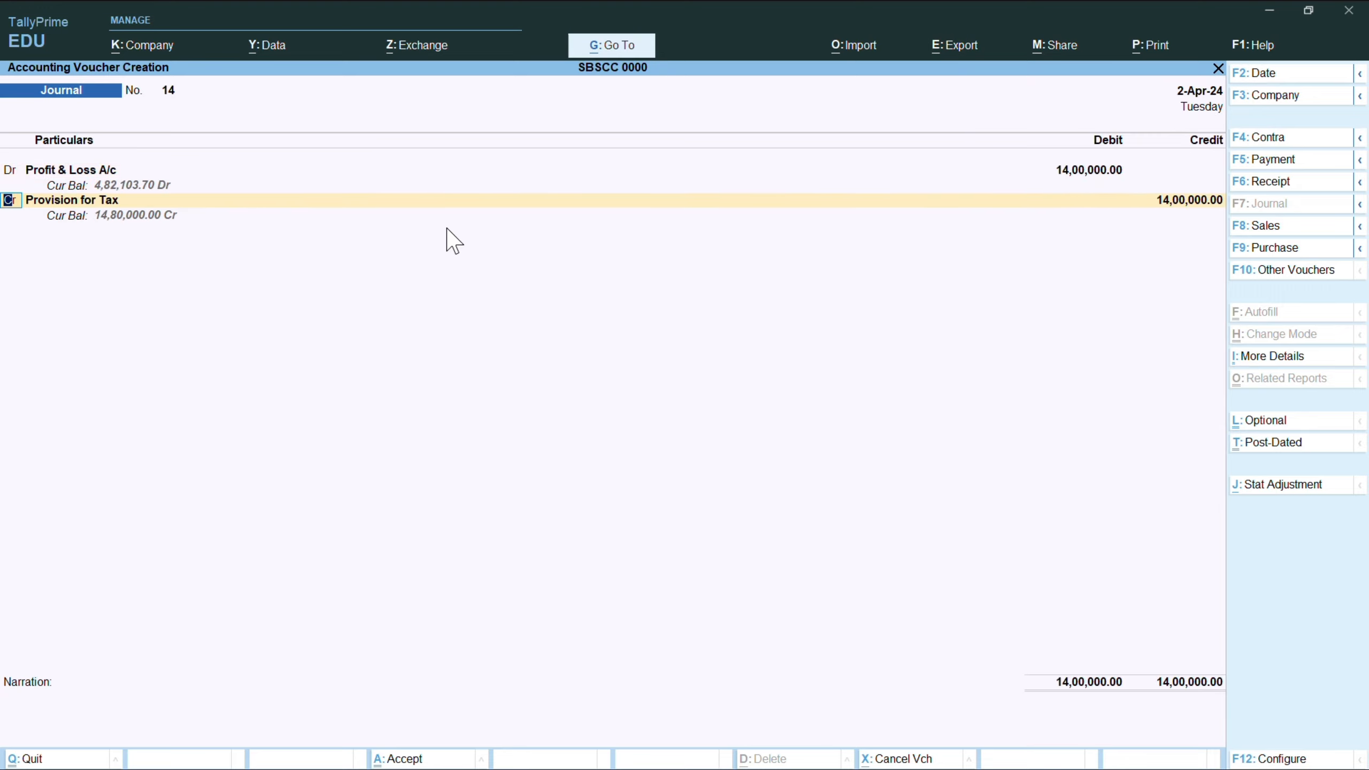
- Correct the tax provision voucher's debit and credit amount to 1,40,000 and save the voucher
key("BackSpace")
type("140000")
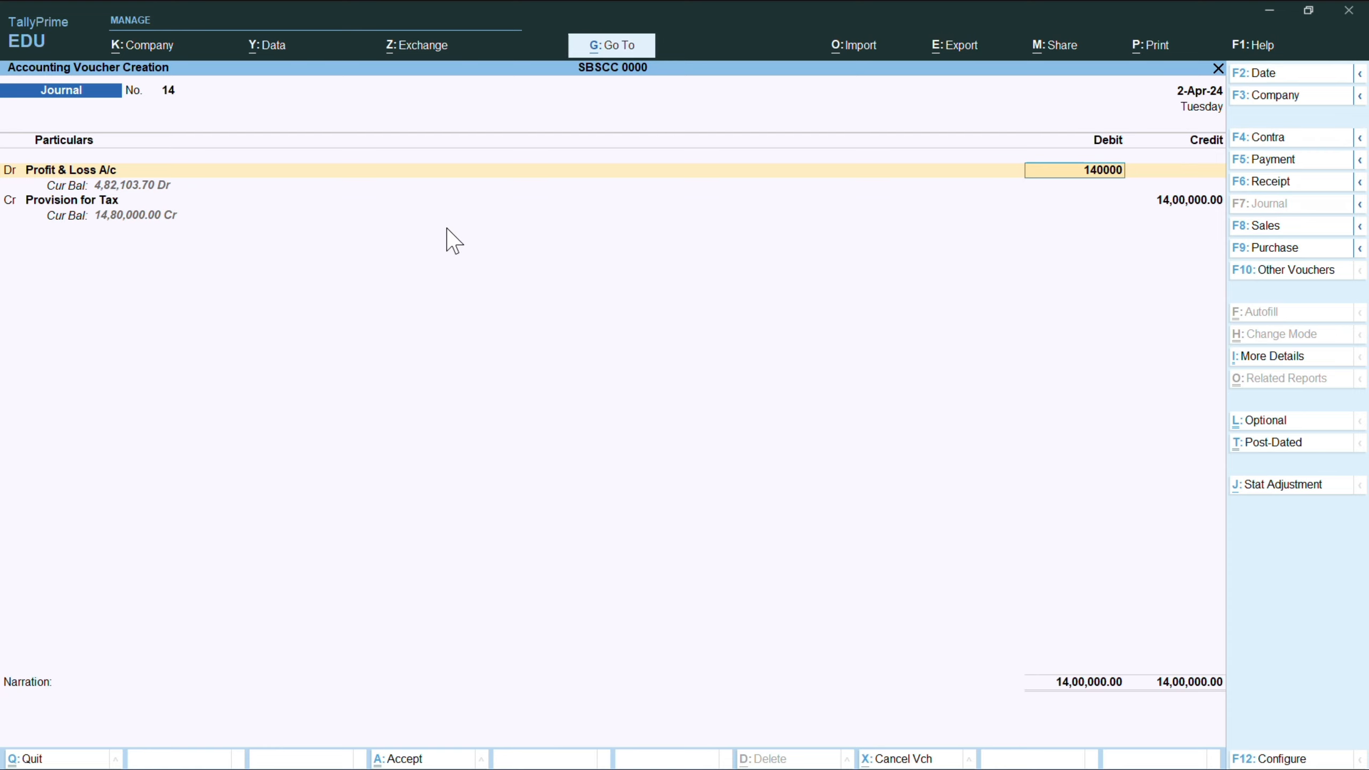
key("Return")
key("Return")
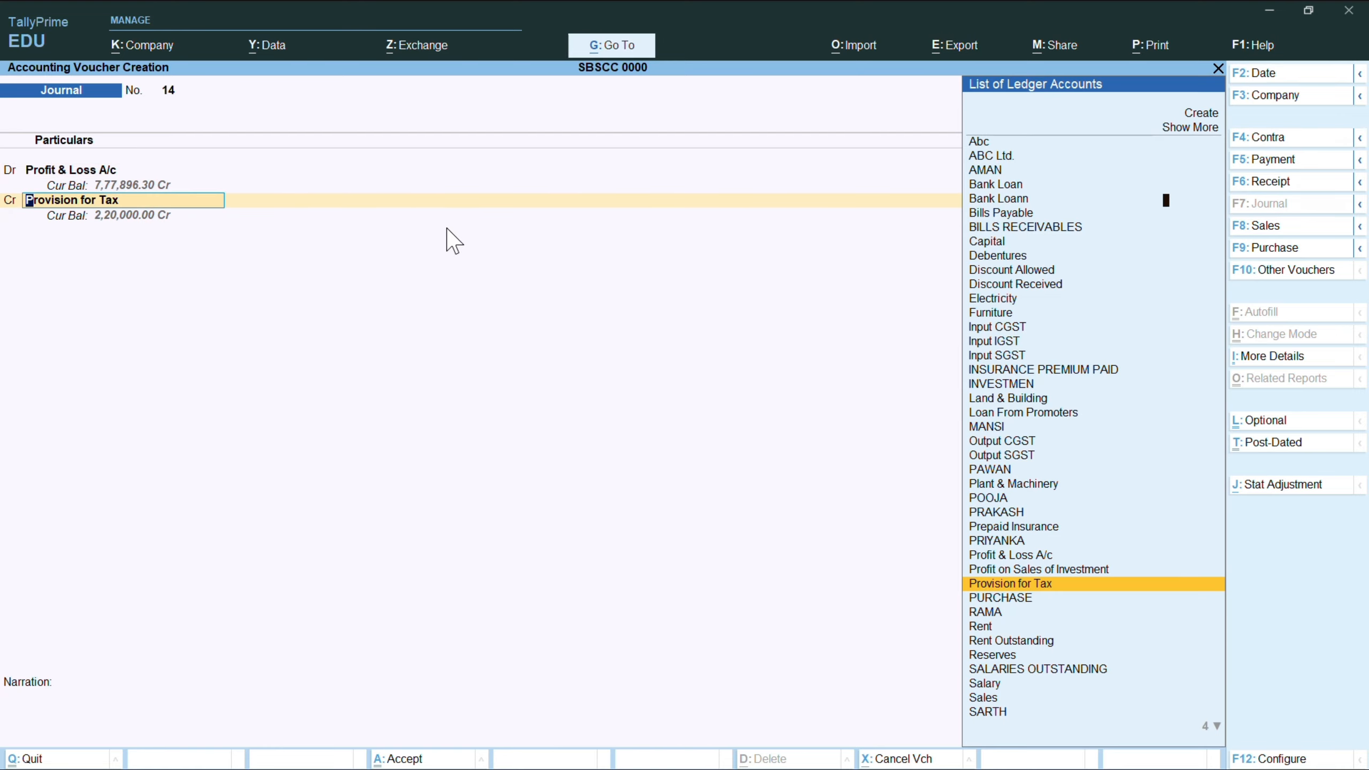
key("Return")
key("Return")
key("Return")
key("Return")
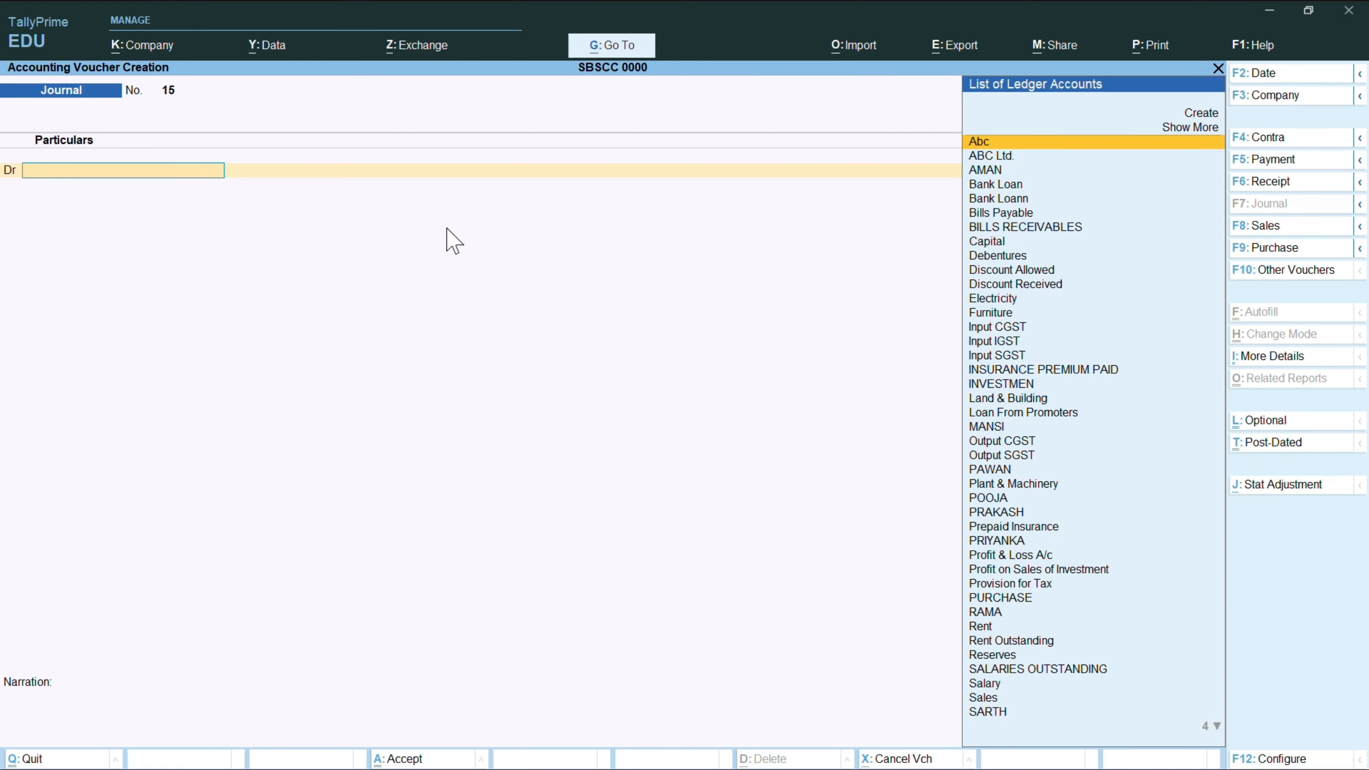
- Save a journal voucher debiting Rent and crediting Rent Outstanding with 1,00,000
type("re")
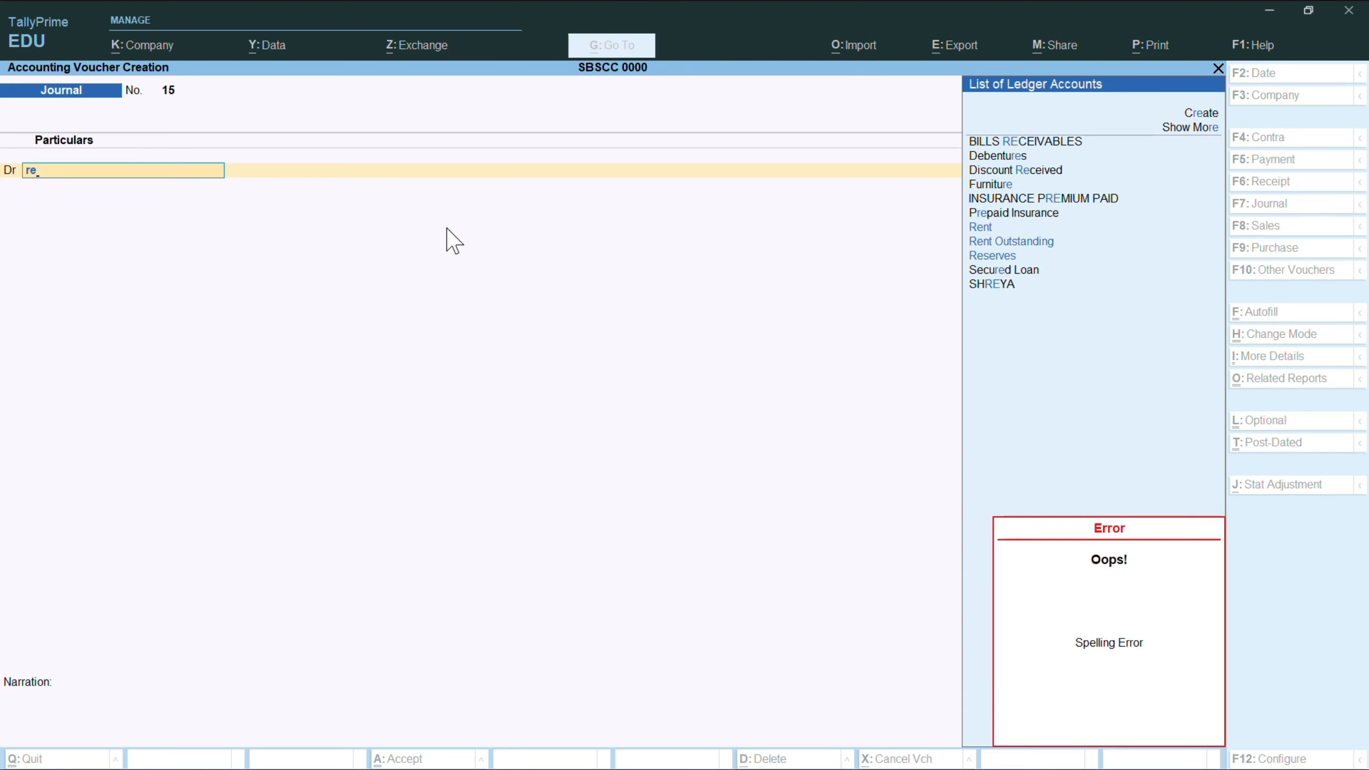
type("nt")
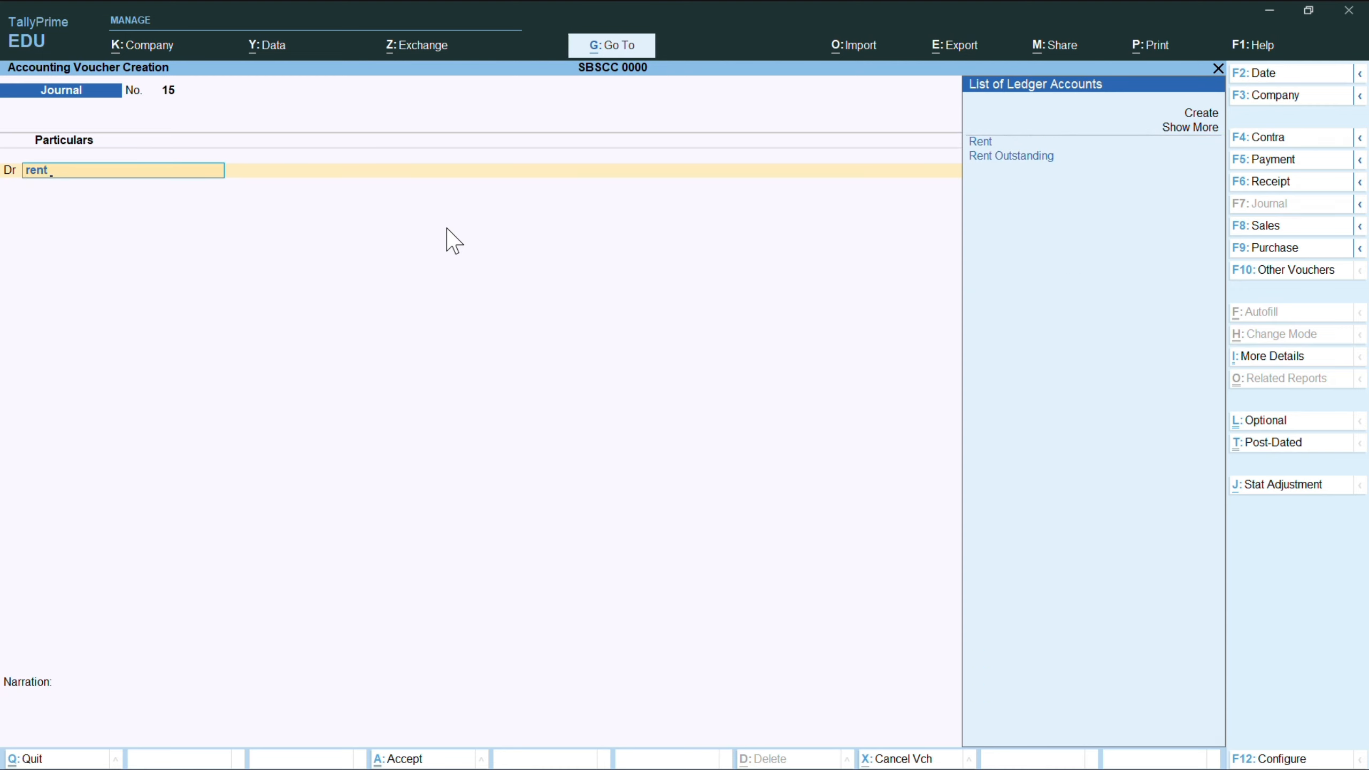
key("Return")
type("100")
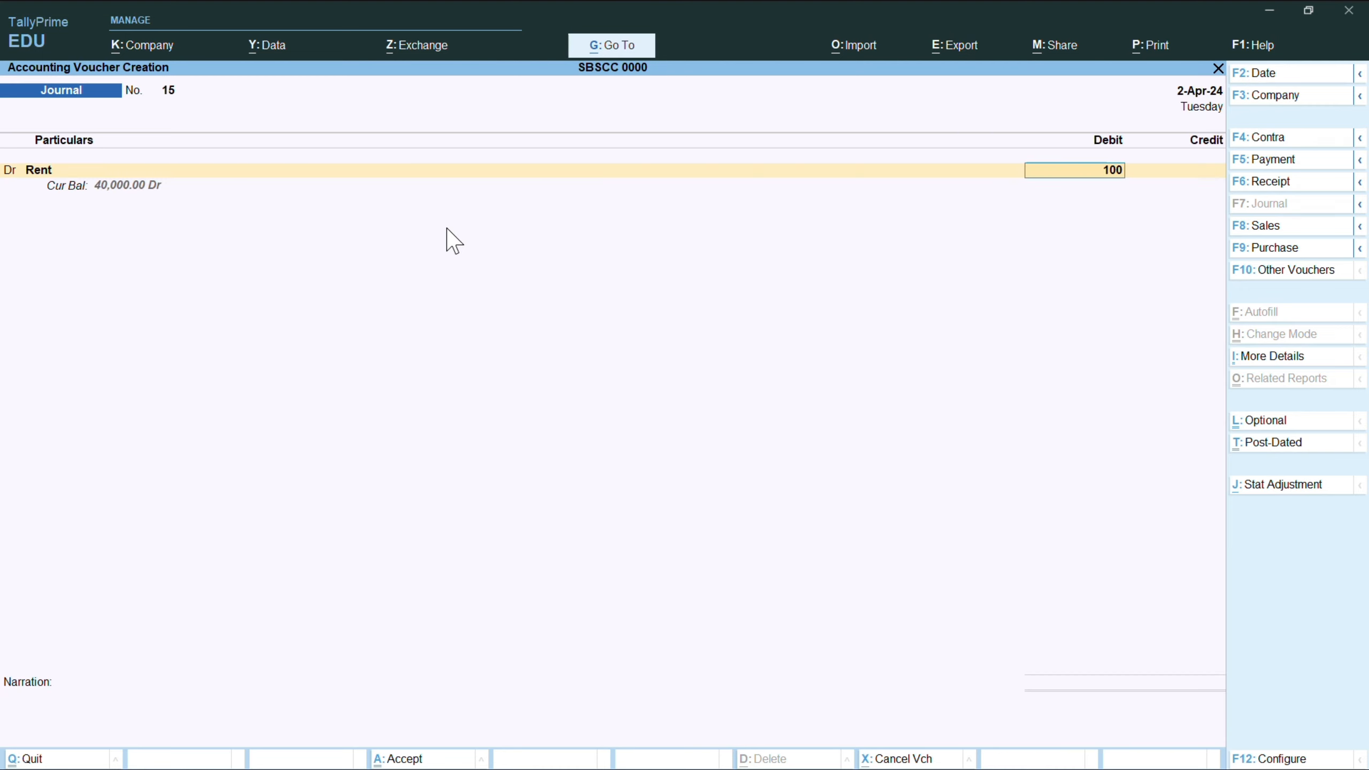
type("000")
key("Return")
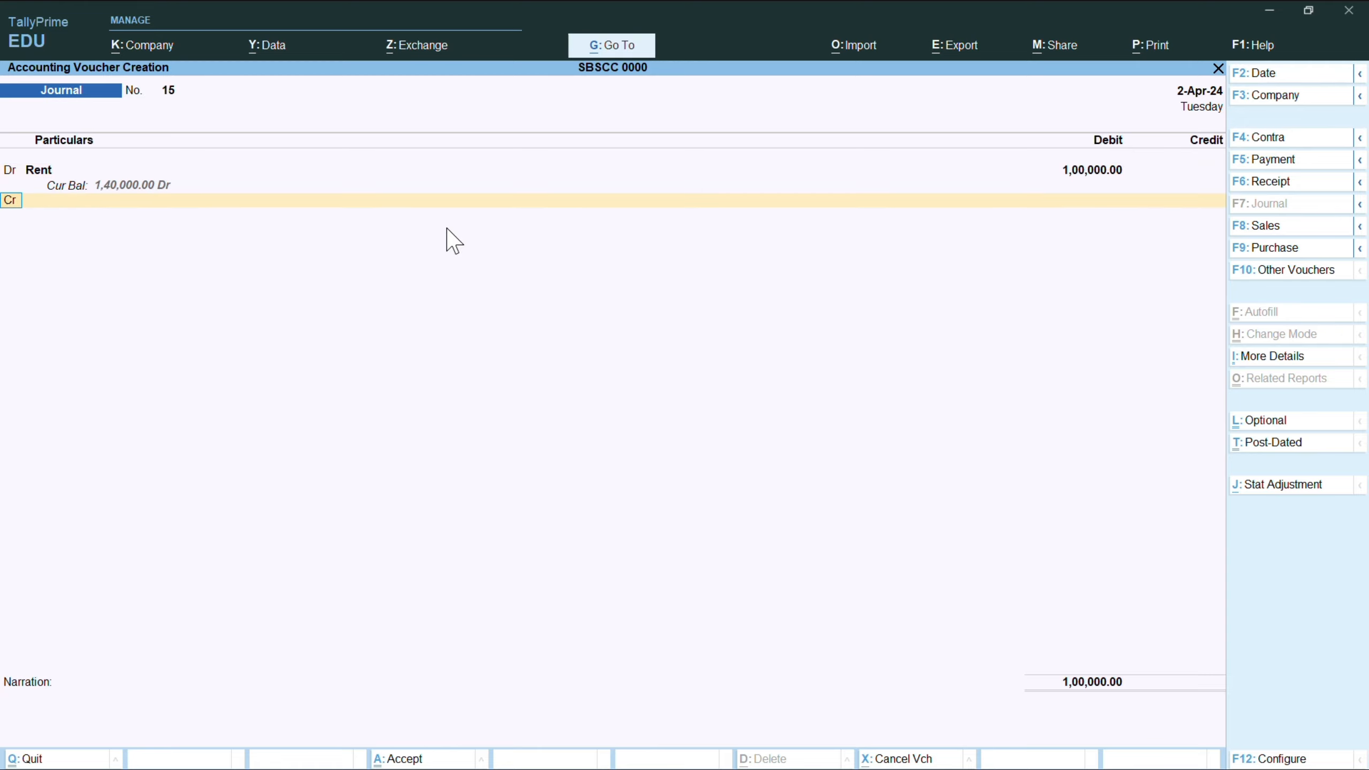
type("Rent")
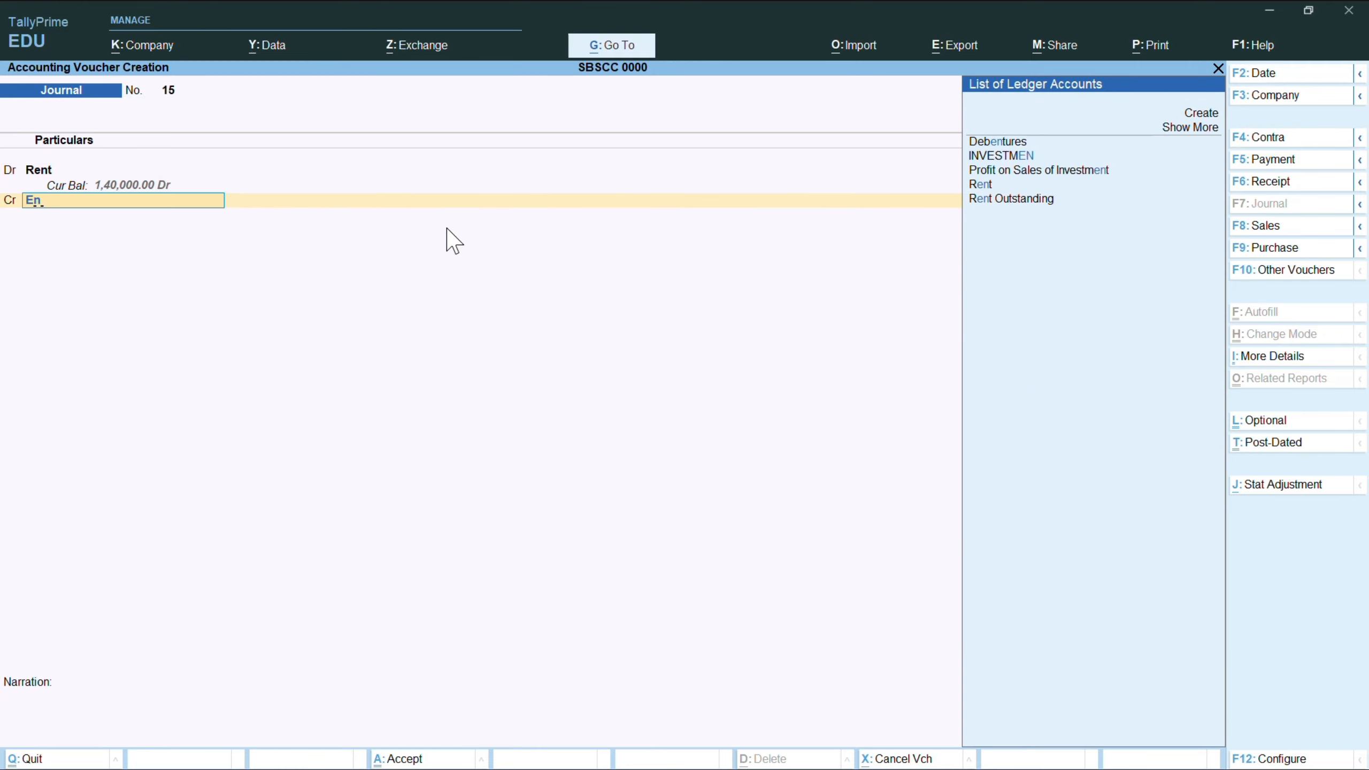
key("Return")
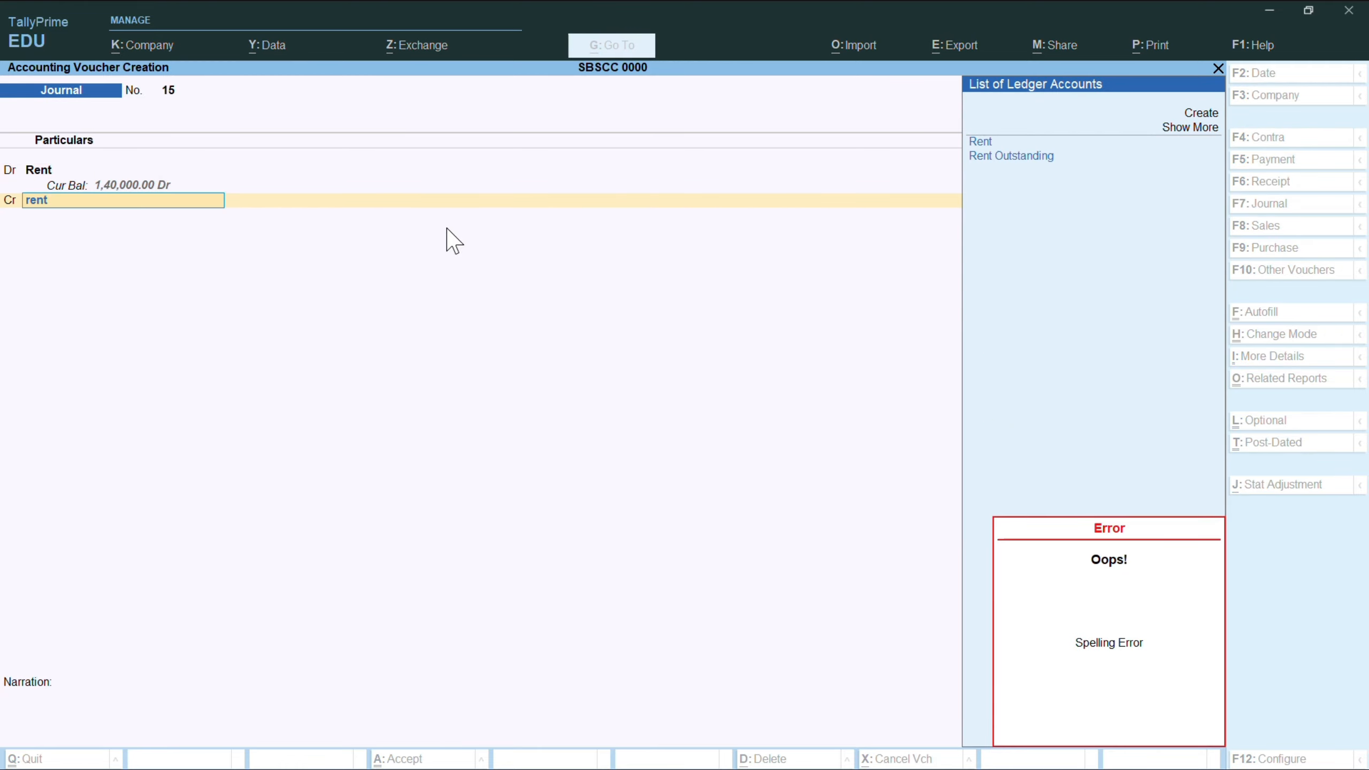
key("Down")
key("Return")
key("Return")
key("Return")
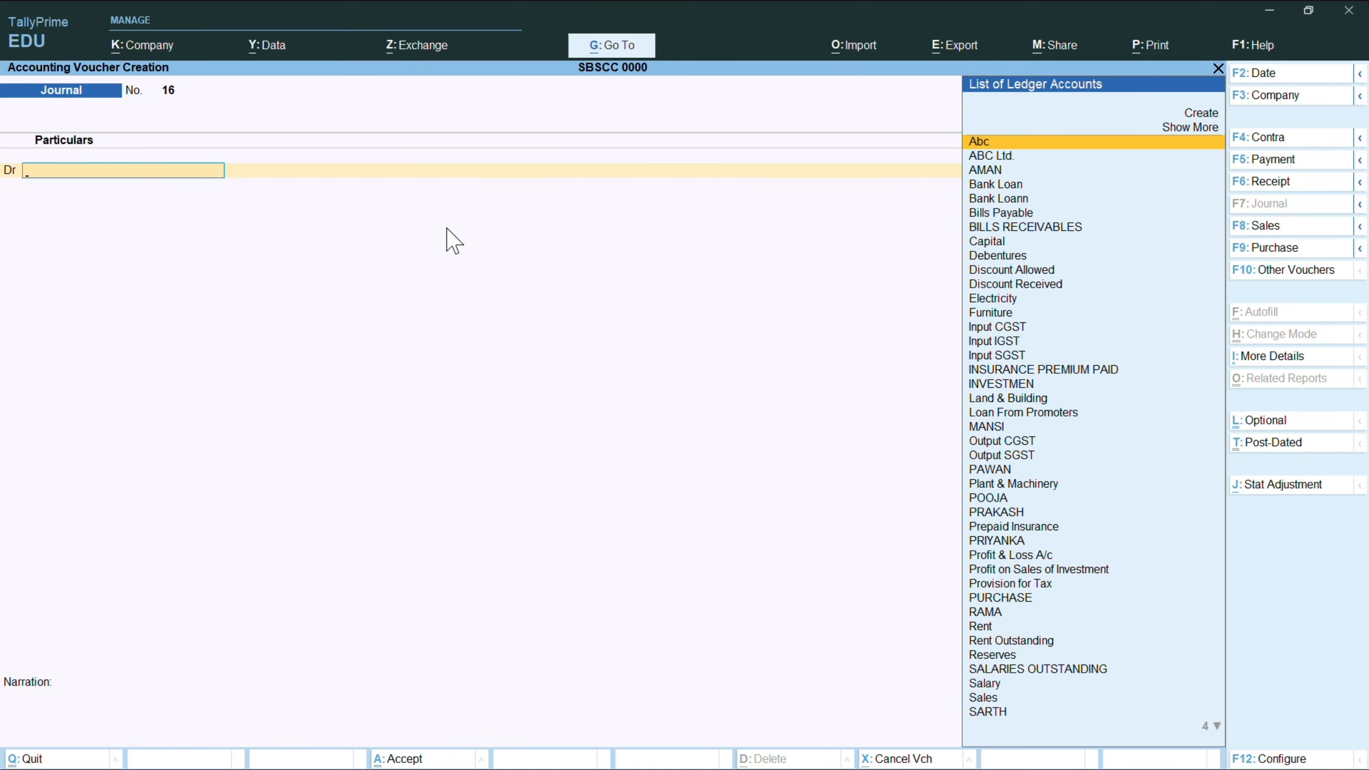
- Create a ledger named "Depreciation on Furniture" under Indirect Expenses as the debit account of the new journal voucher
key("alt+c")
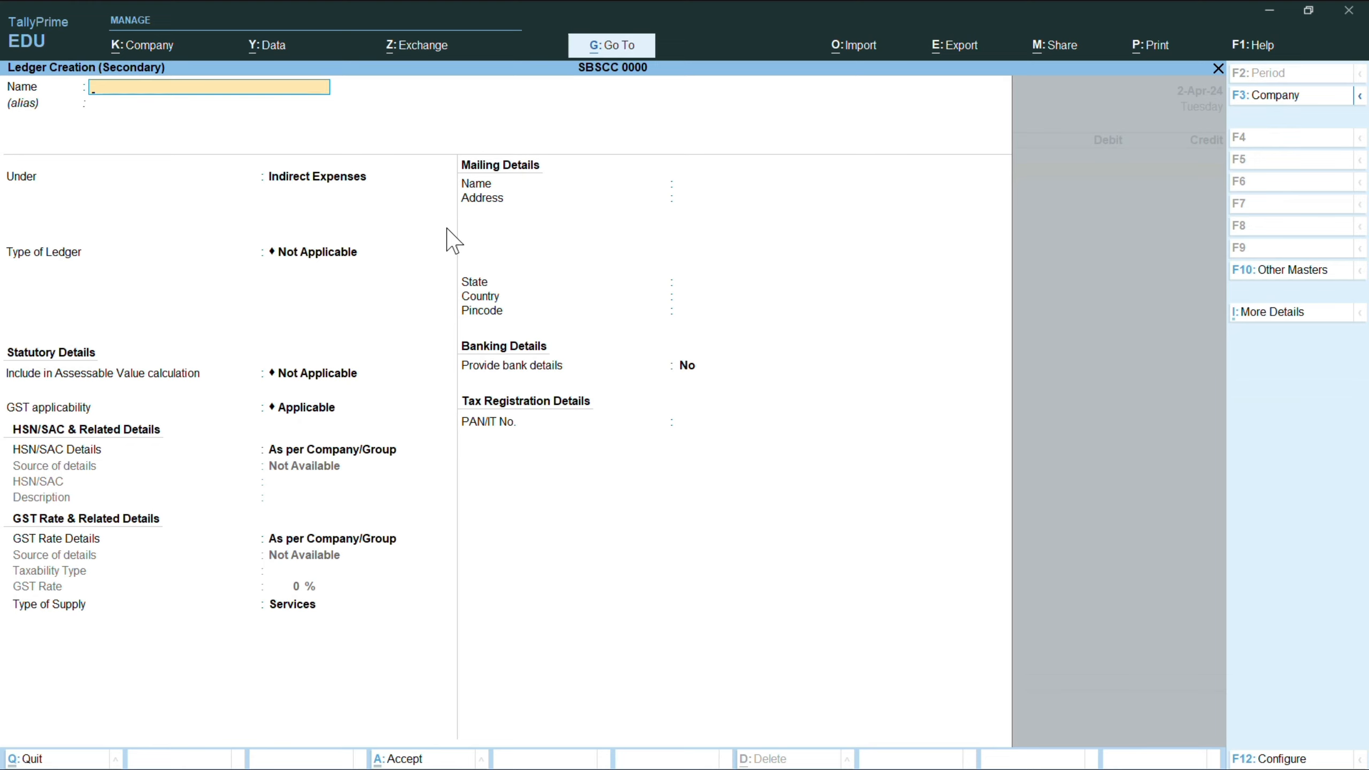
type("Depe")
key("BackSpace")
type("reciation f")
key("BackSpace")
type("on ")
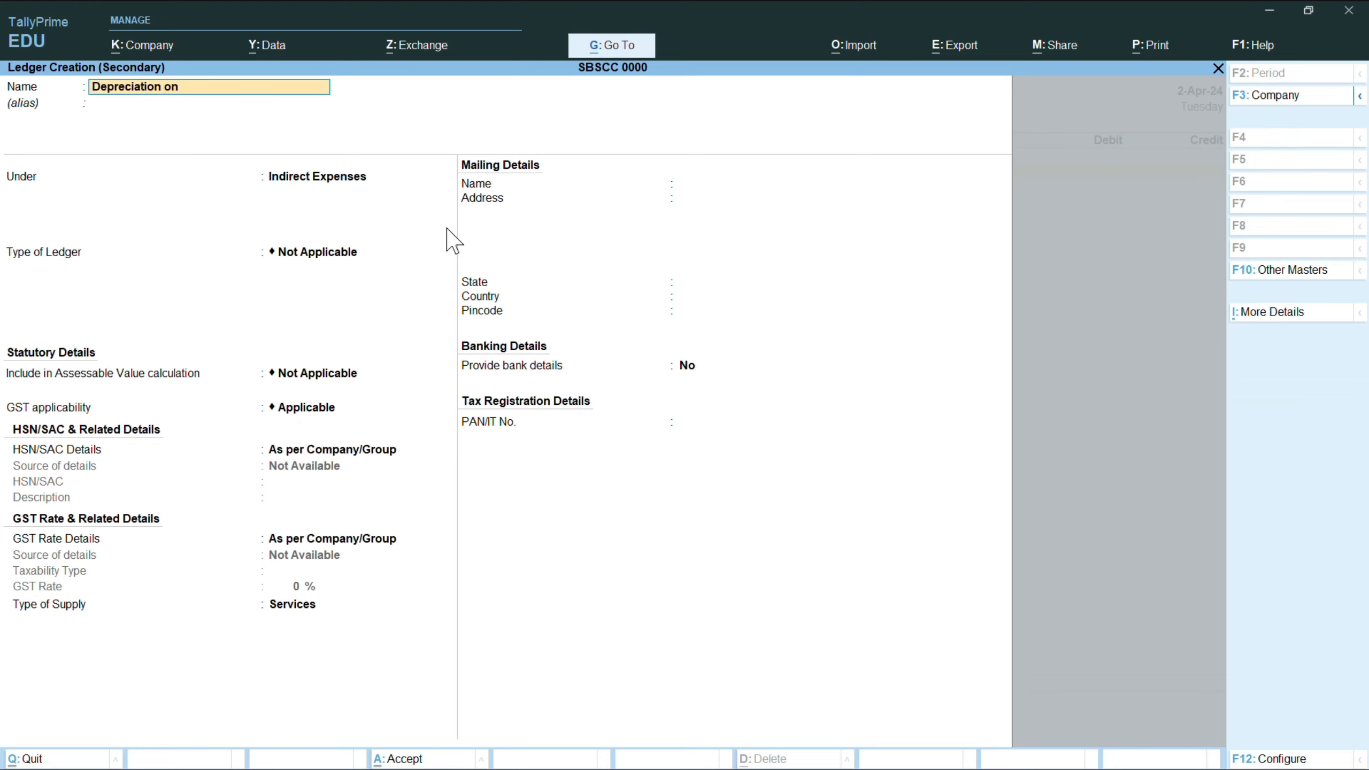
type("Furn")
type("t=")
key("BackSpace")
key("BackSpace")
key("BackSpace")
key("BackSpace")
key("BackSpace")
type("iture")
key("Return")
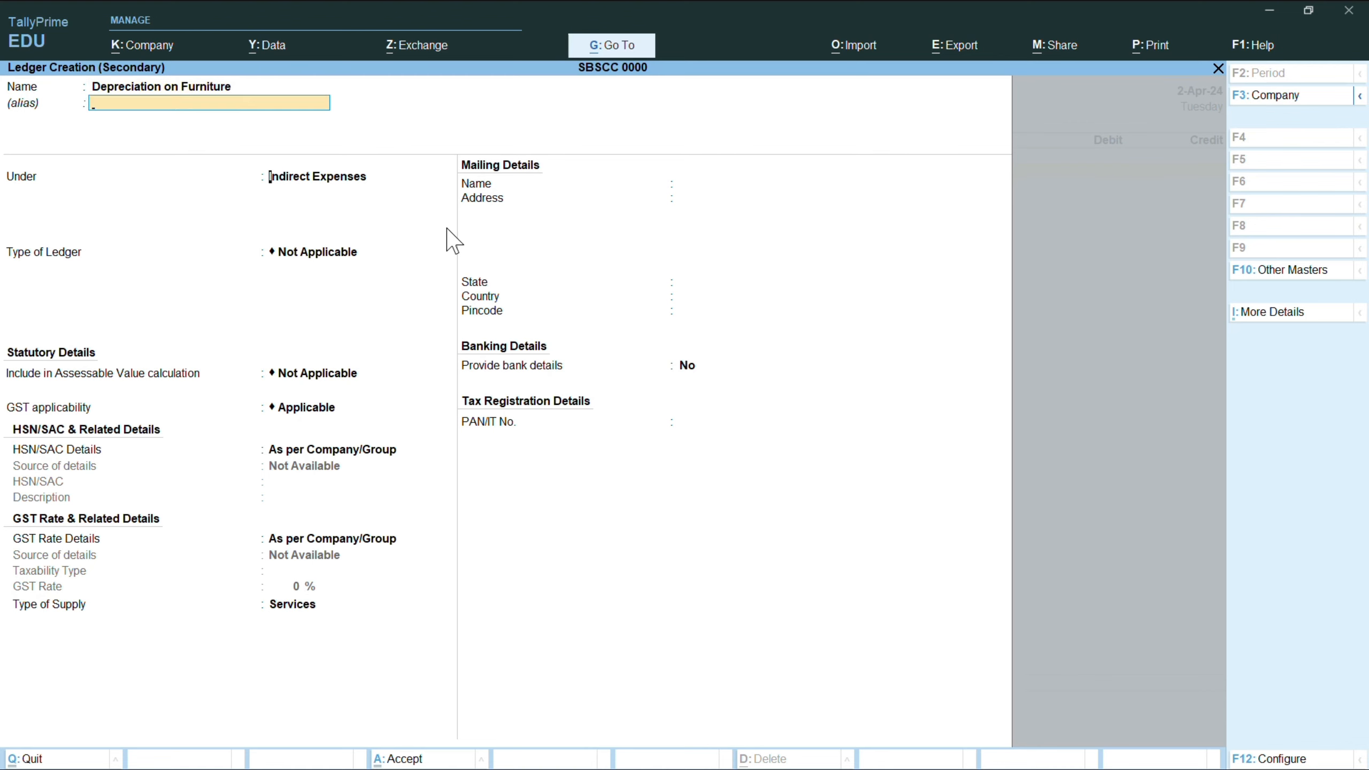
key("Return")
key("Return")
key("ctrl+a")
key("Return")
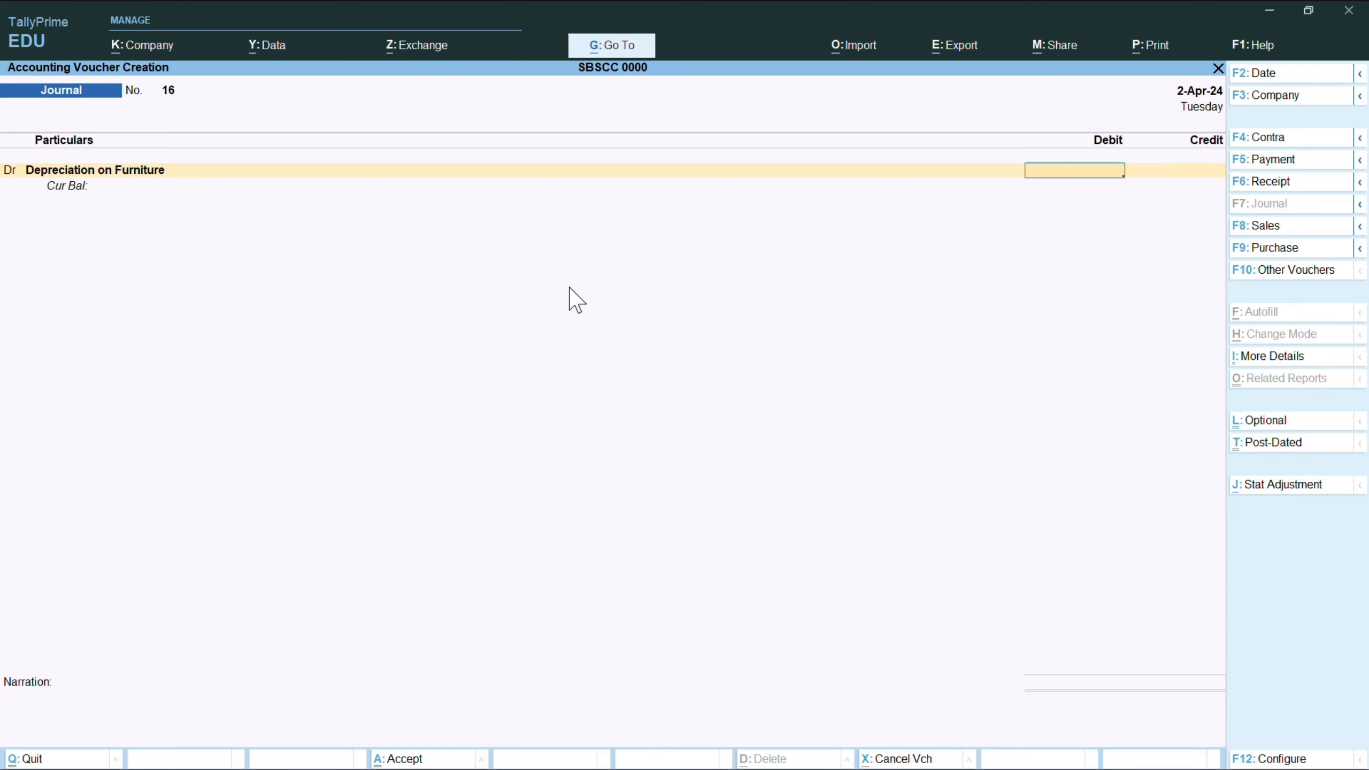
- Debit Depreciation on Furniture with 39,000, credit Furniture with the same amount, and save the journal voucher
type("390000")
key("Return")
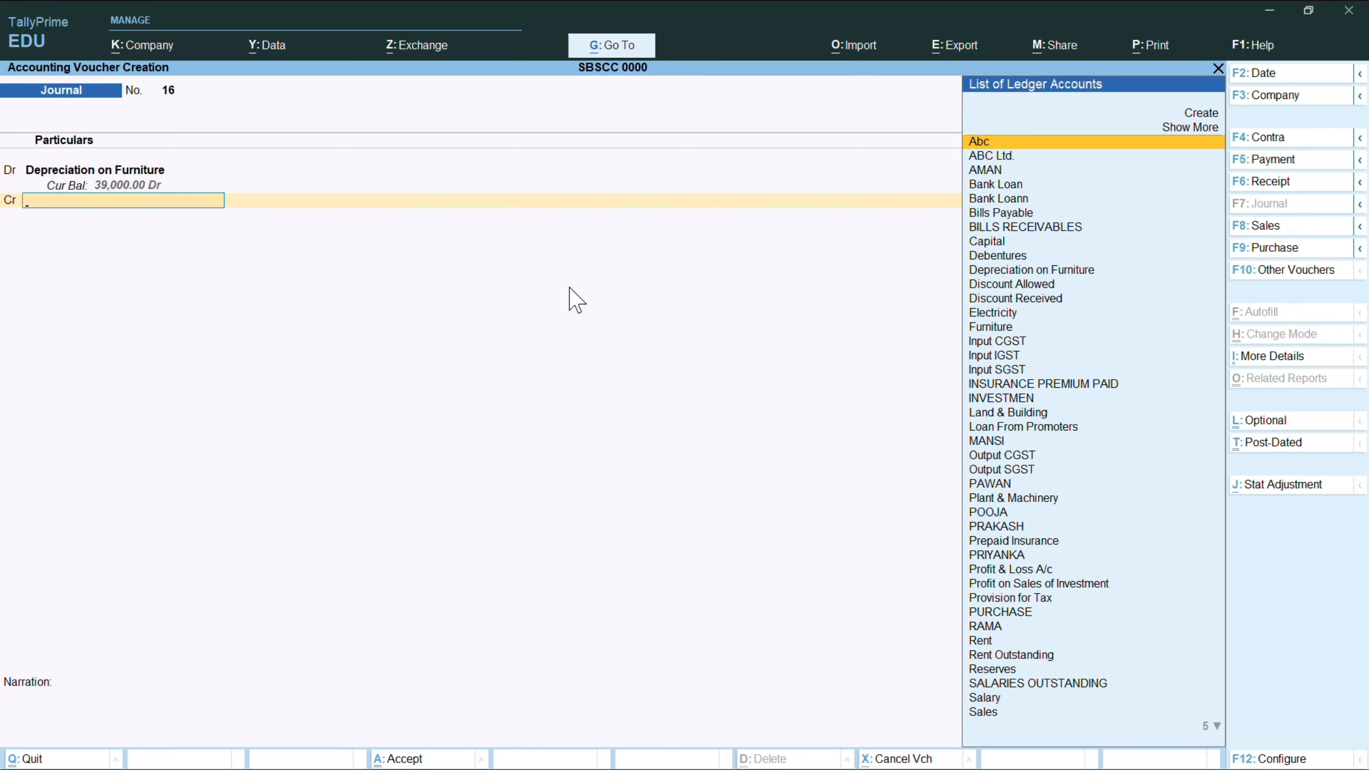
type("Furn")
key("Return")
key("Return")
key("Return")
key("Return")
key("Return")
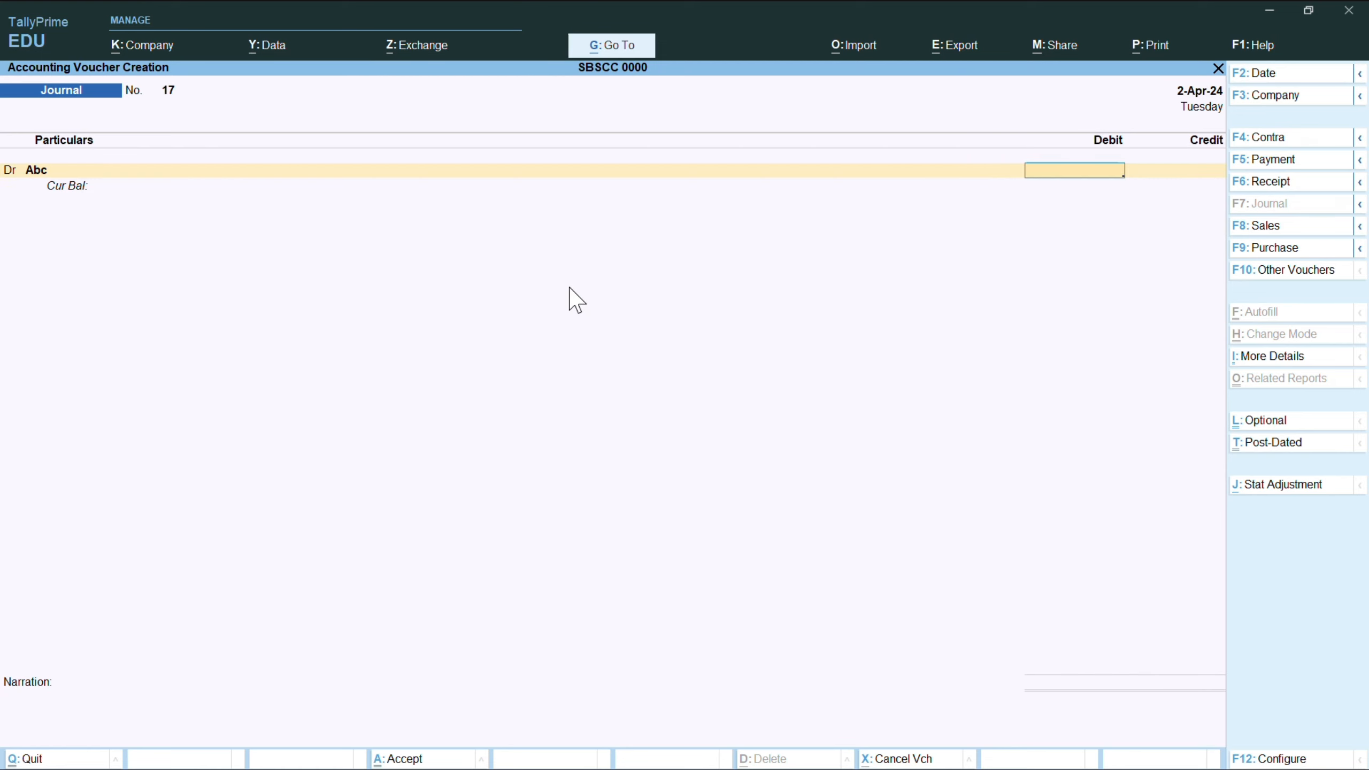
key("BackSpace")
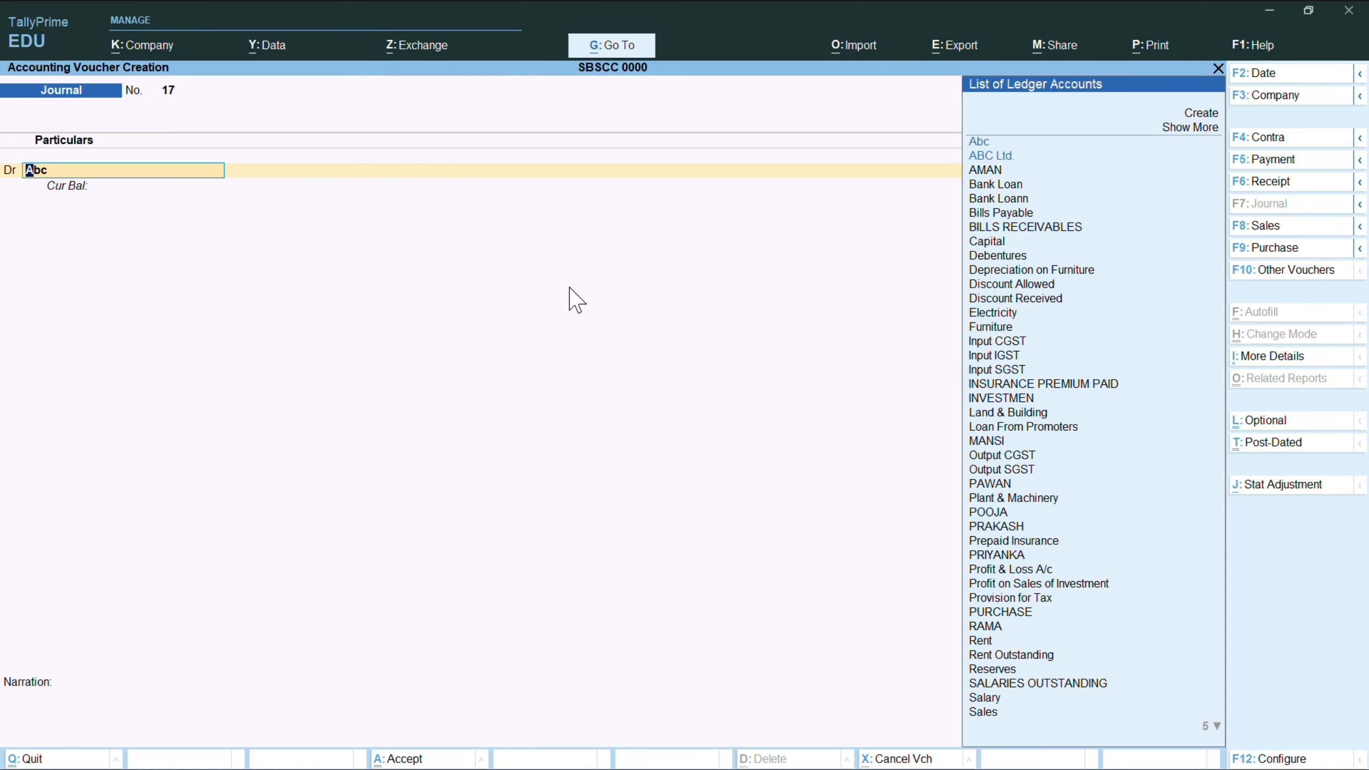
- Create a ledger named "Depreciation on Plant & Machinery" under Indirect Expenses as the debit account of the new journal voucher
key("alt+c")
type("Deprec")
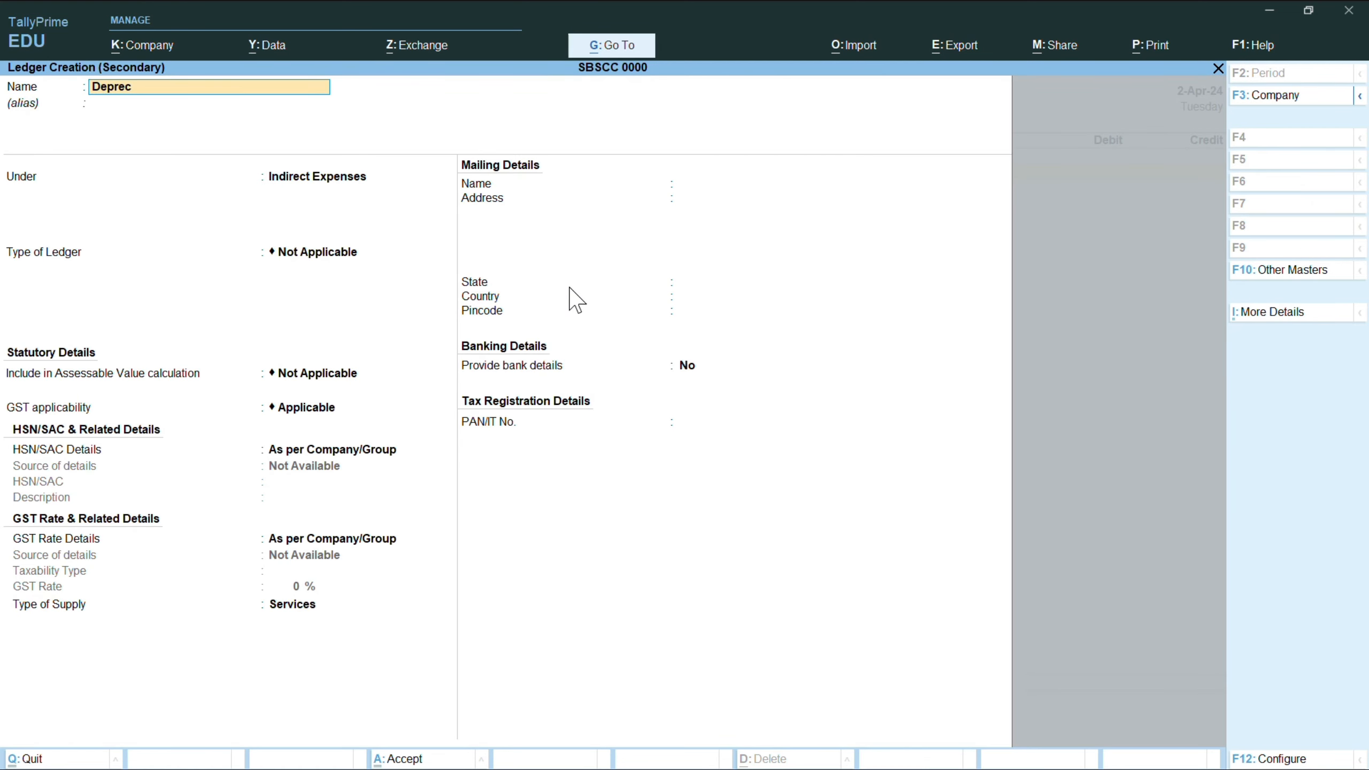
type("i")
type("ation")
type(" on Mach")
type("i")
key("BackSpace")
key("BackSpace")
type("hi")
key("BackSpace")
key("BackSpace")
key("BackSpace")
key("BackSpace")
key("BackSpace")
type("Plant")
type(" a")
key("BackSpace")
type("& Machn")
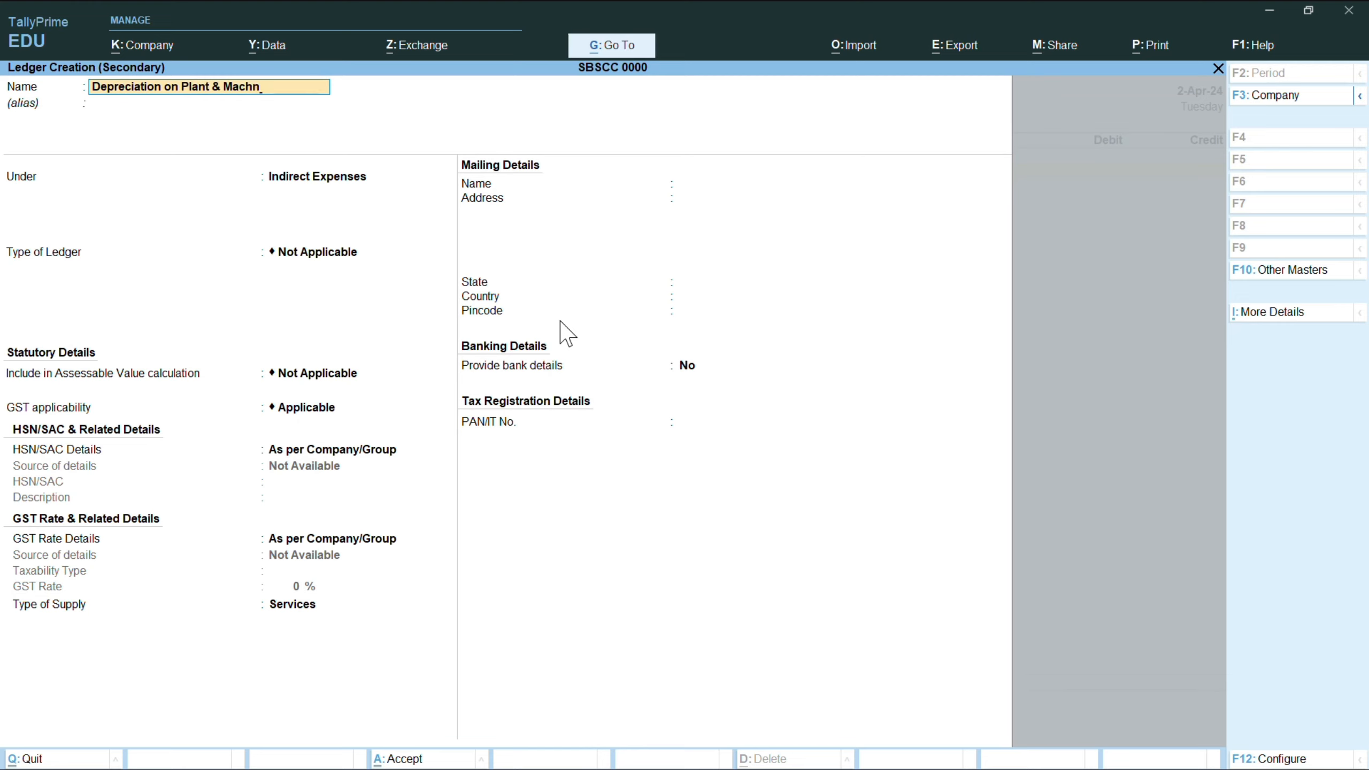
key("BackSpace")
type("inery")
key("Return")
key("Return")
key("Return")
key("Return")
key("Return")
key("Return")
key("Return")
key("Return")
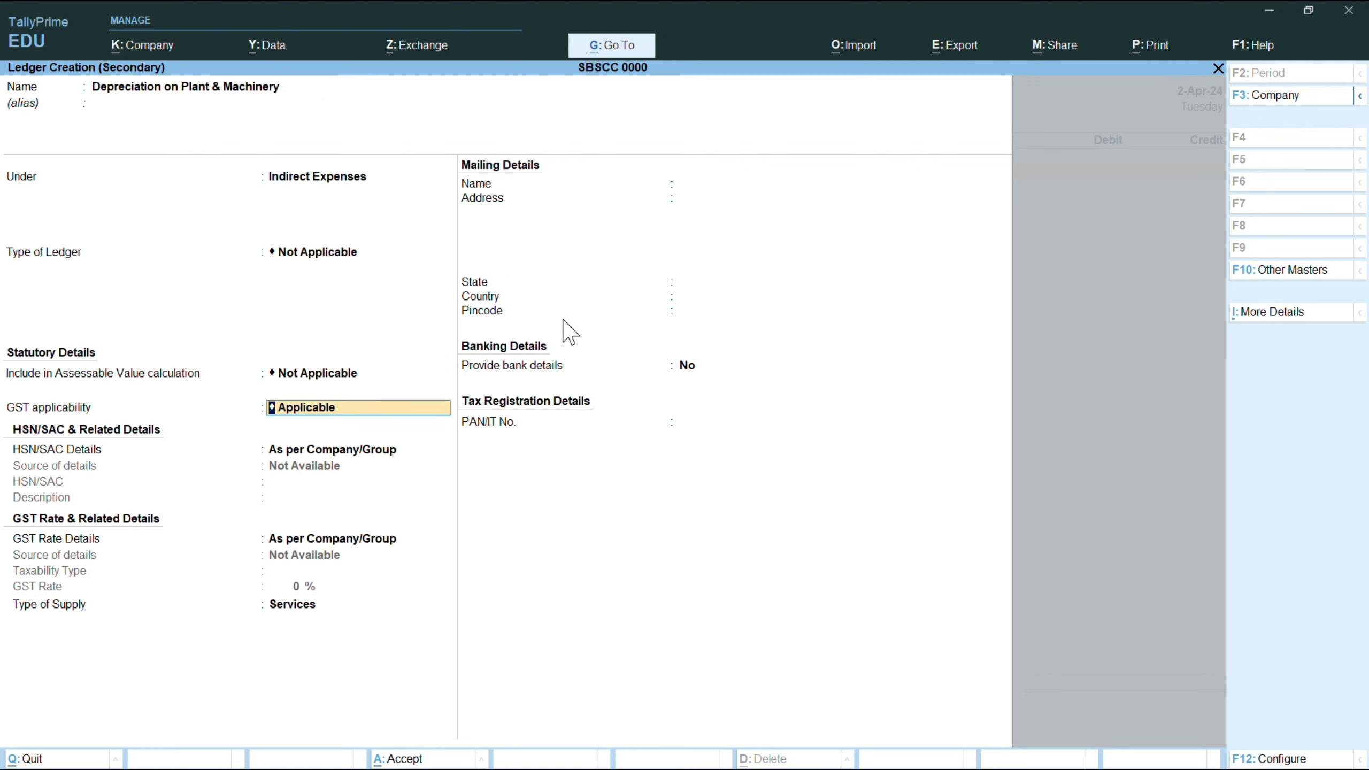
key("Return")
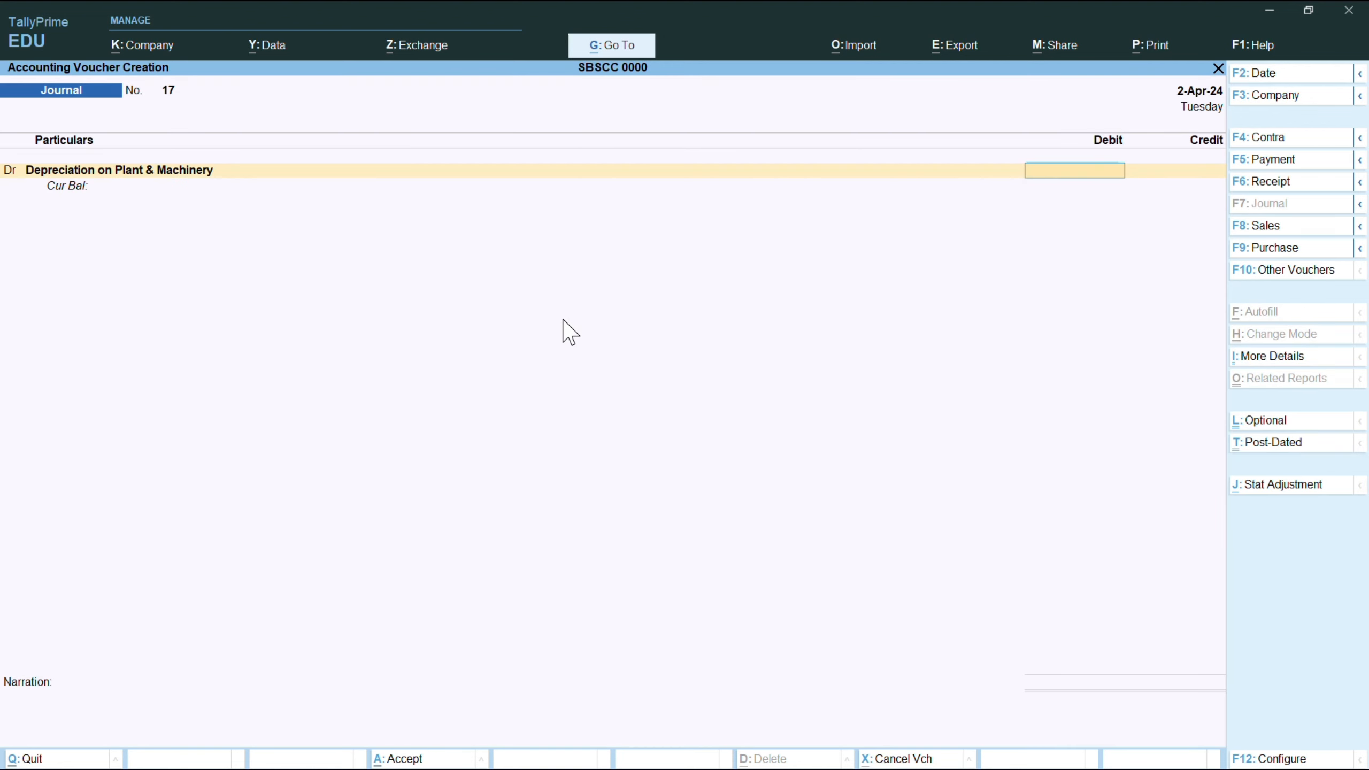
- Debit Depreciation on Plant & Machinery with 28,000, credit Plant & Machinery with the same amount, and save the journal voucher
type("k")
type("281")
key("BackSpace")
key("BackSpace")
key("BackSpace")
key("BackSpace")
type("280000")
key("BackSpace")
key("Return")
type("La")
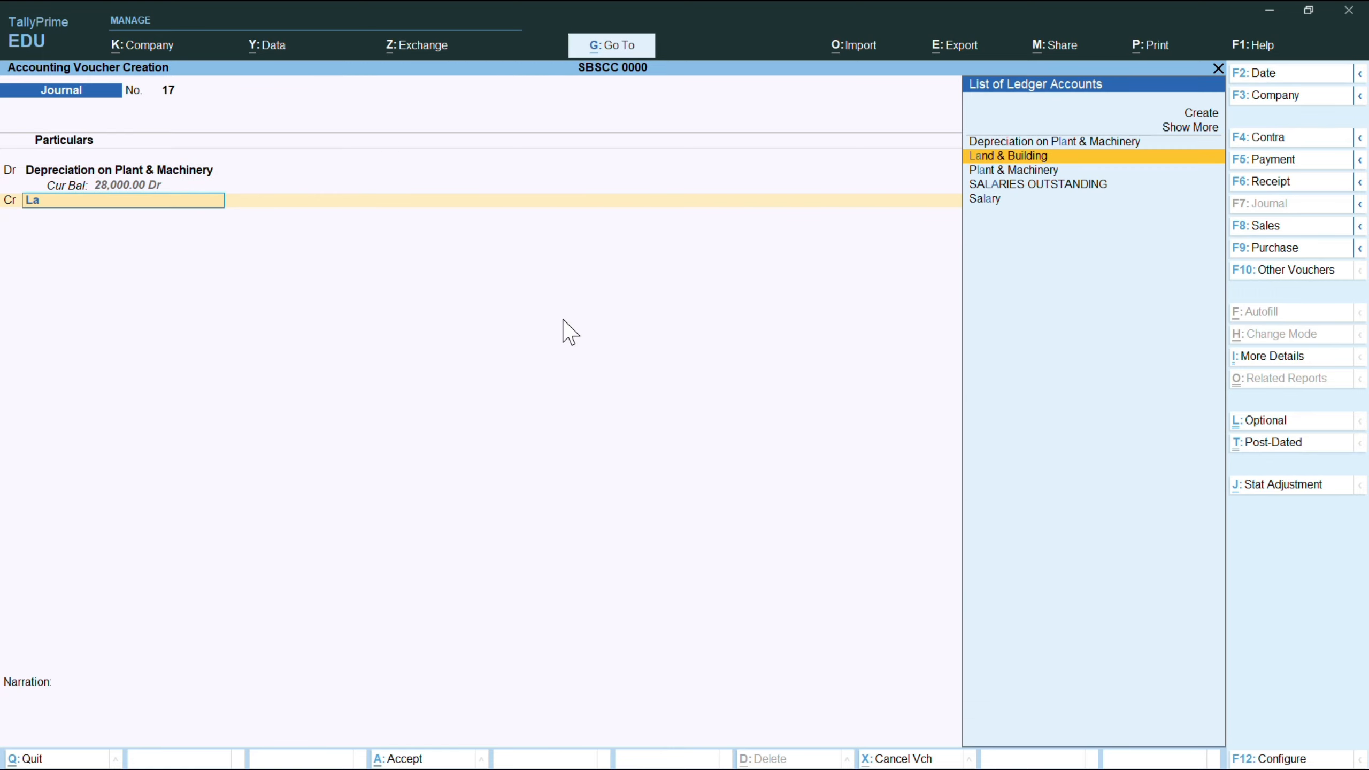
key("Down")
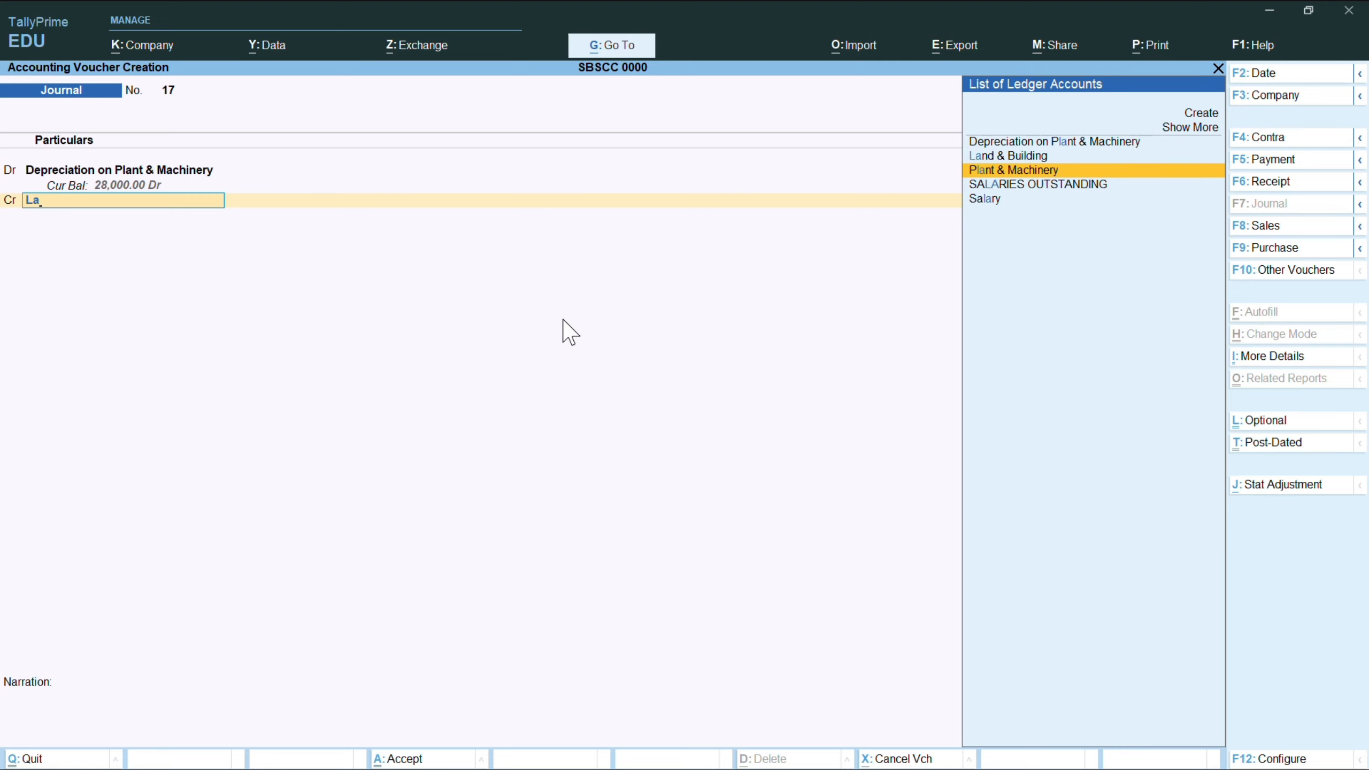
key("Return")
key("Return")
key("Return")
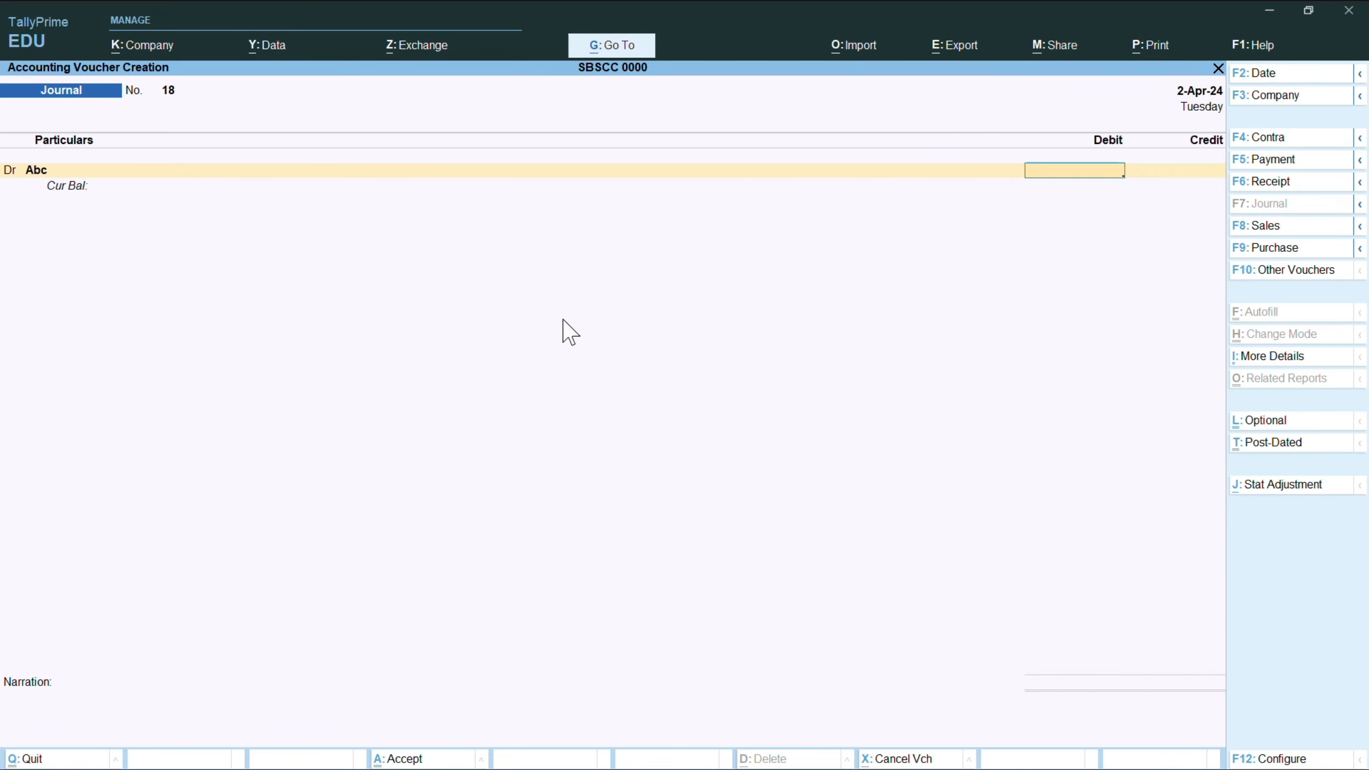
- Leave voucher entry and review the liabilities and assets in the Balance Sheet
key("Escape")
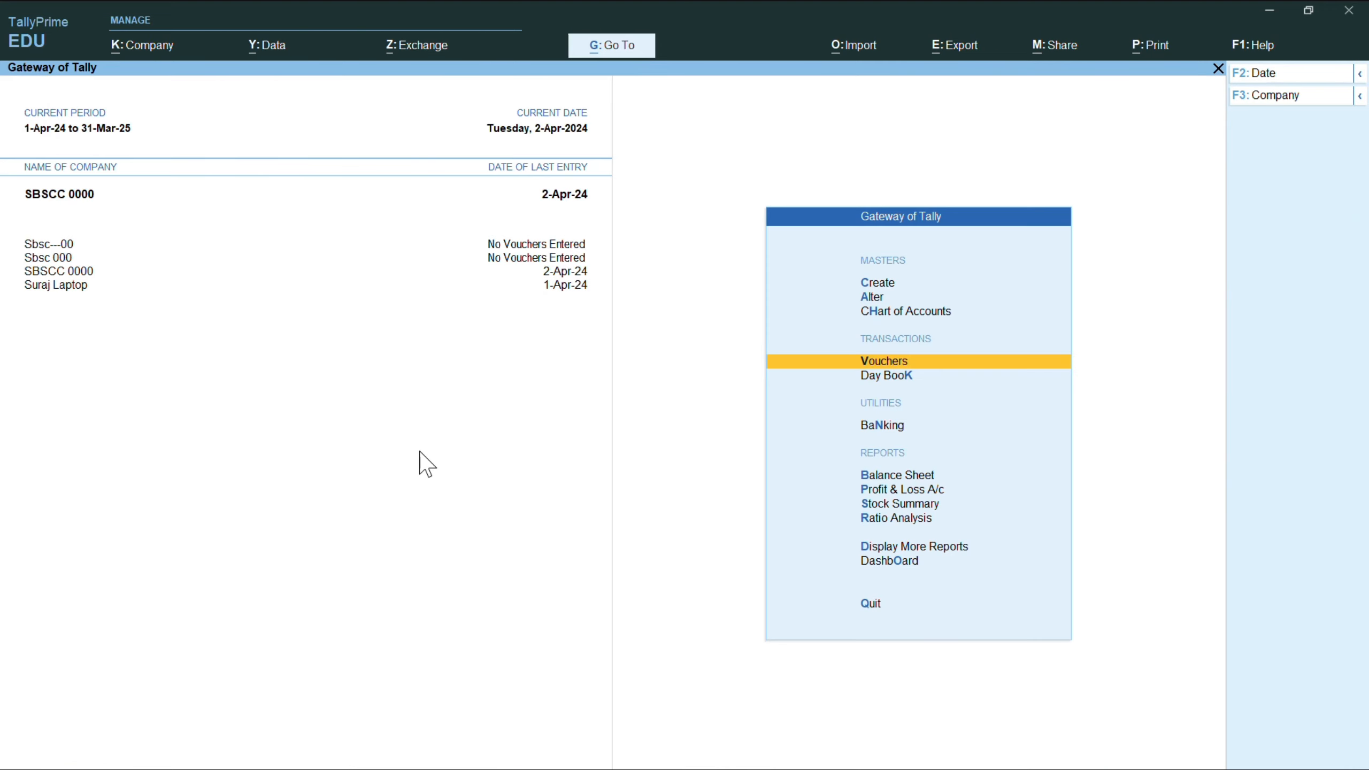
left_click(899, 476)
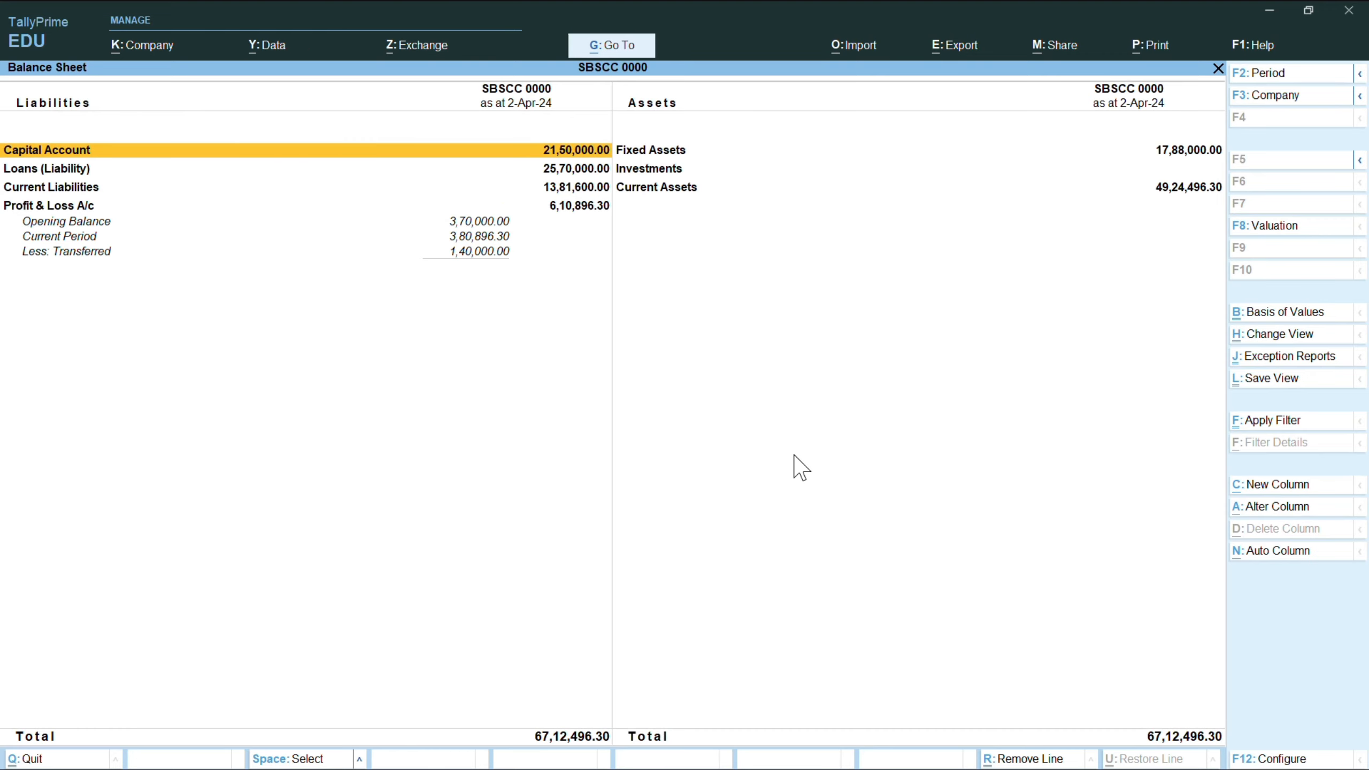
key("XF86AudioMute")
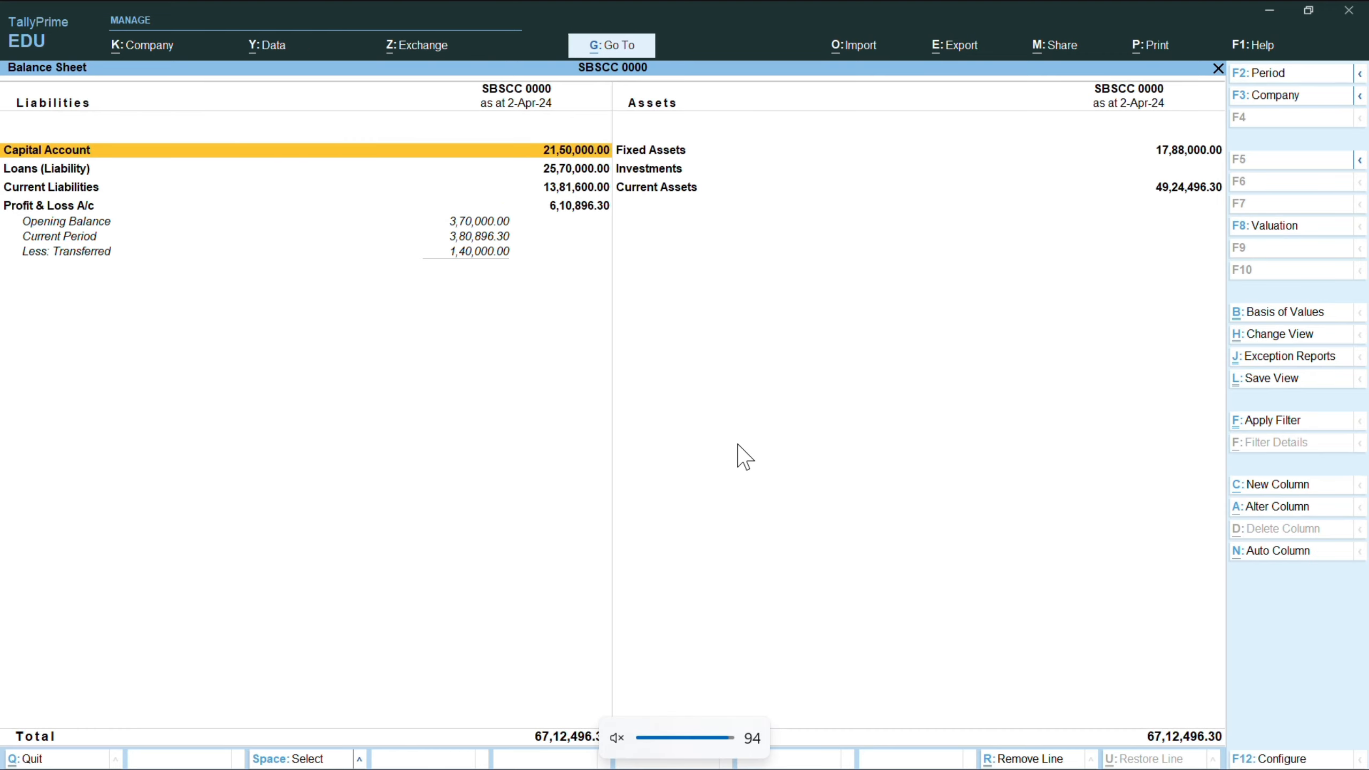
key("alt")
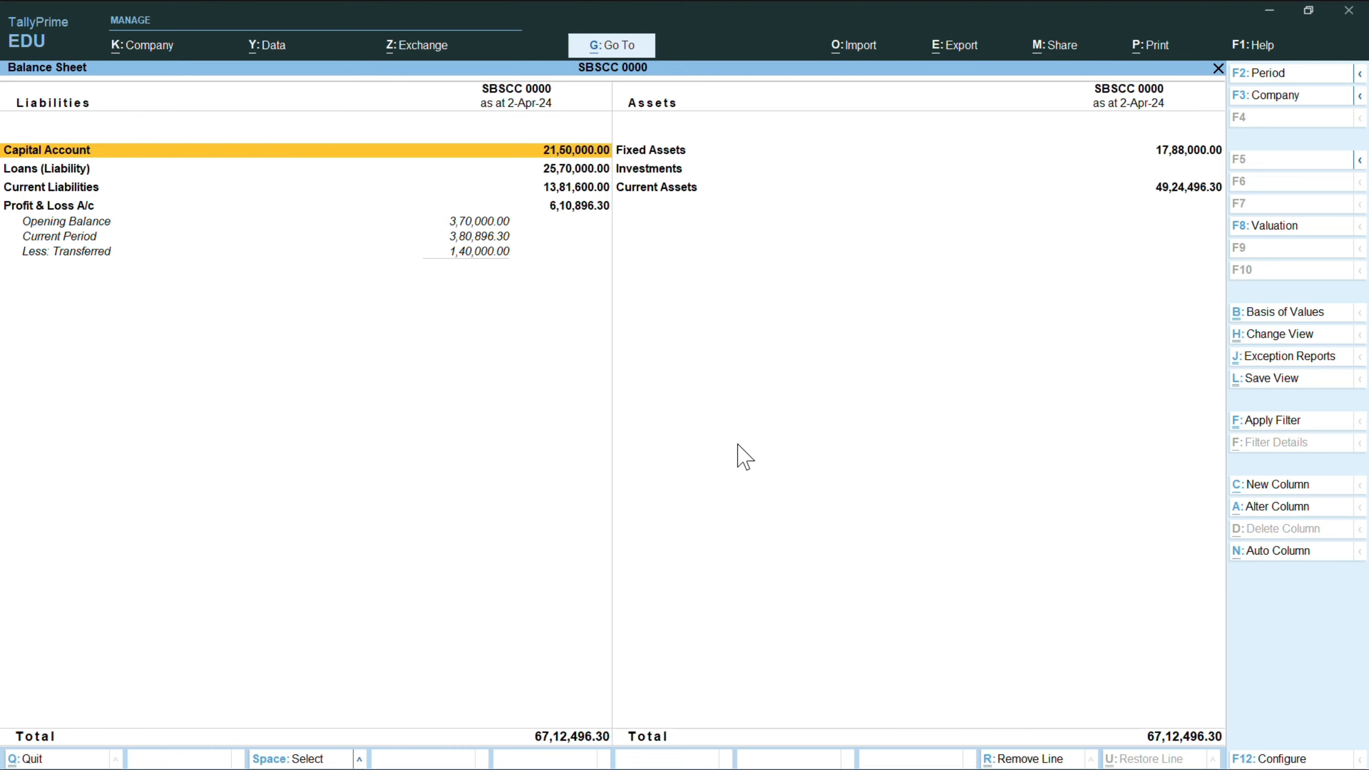
key("Escape")
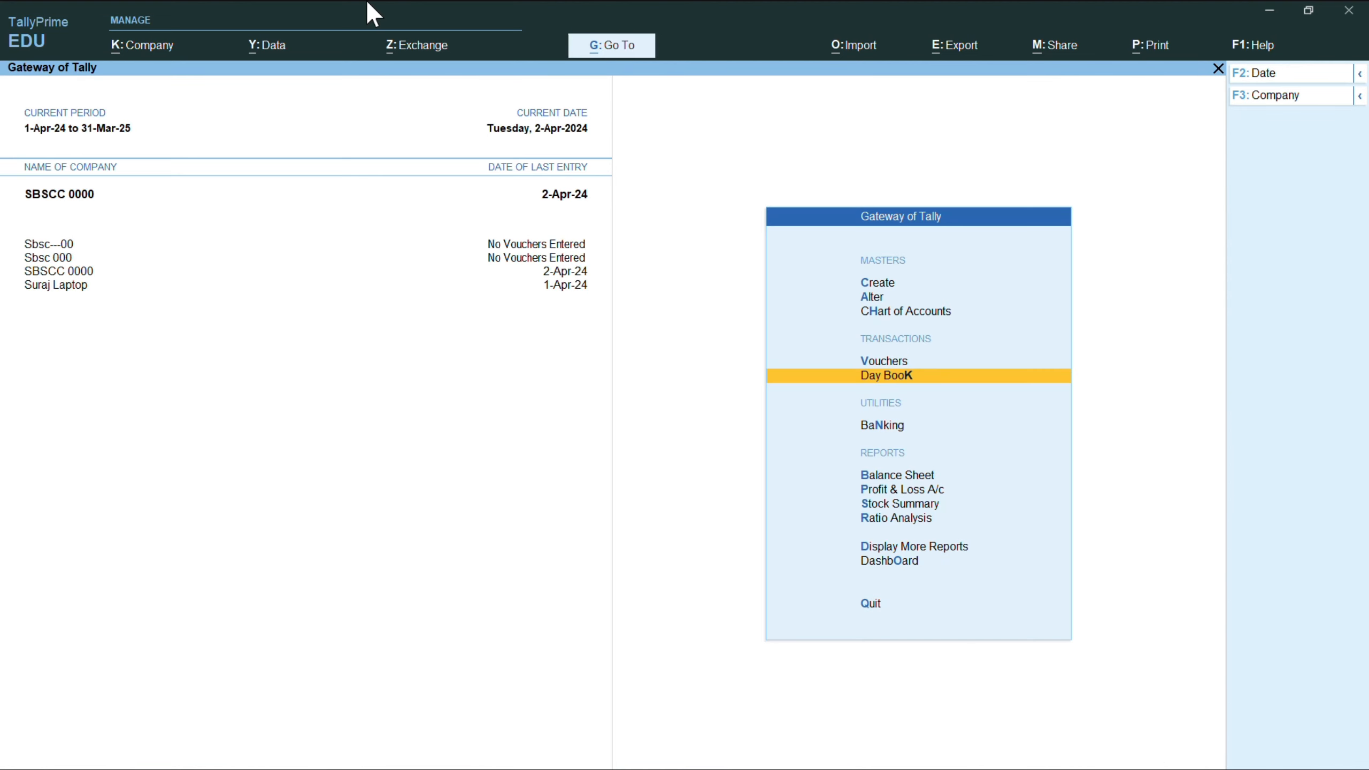
- Open the Day Book for 2-Apr-24 and expand it to the detailed view showing each voucher's ledger entries
key("Return")
key("Down")
key("Down")
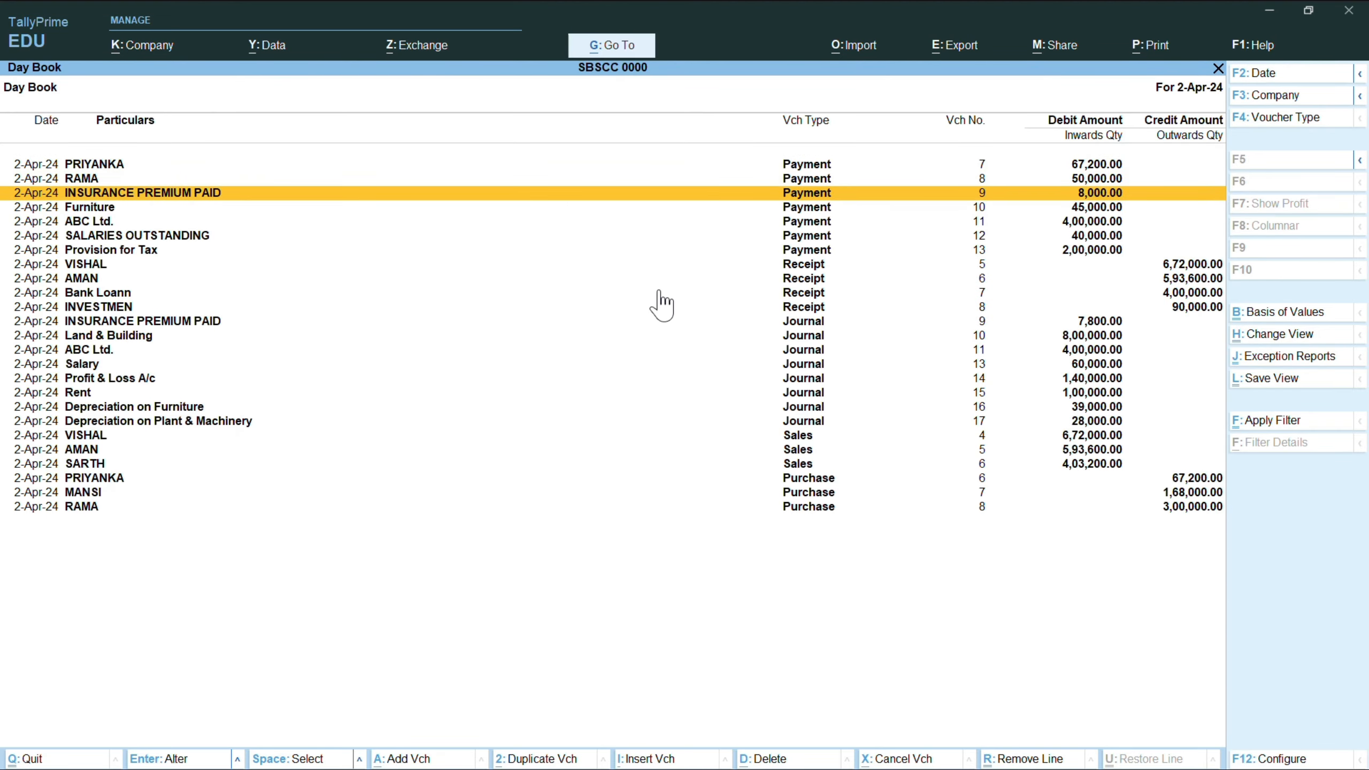
key("Down")
key("Down")
key("Down")
key("Down")
key("Down")
key("Down")
key("Down")
key("Down")
key("Down")
key("Down")
key("alt+F5")
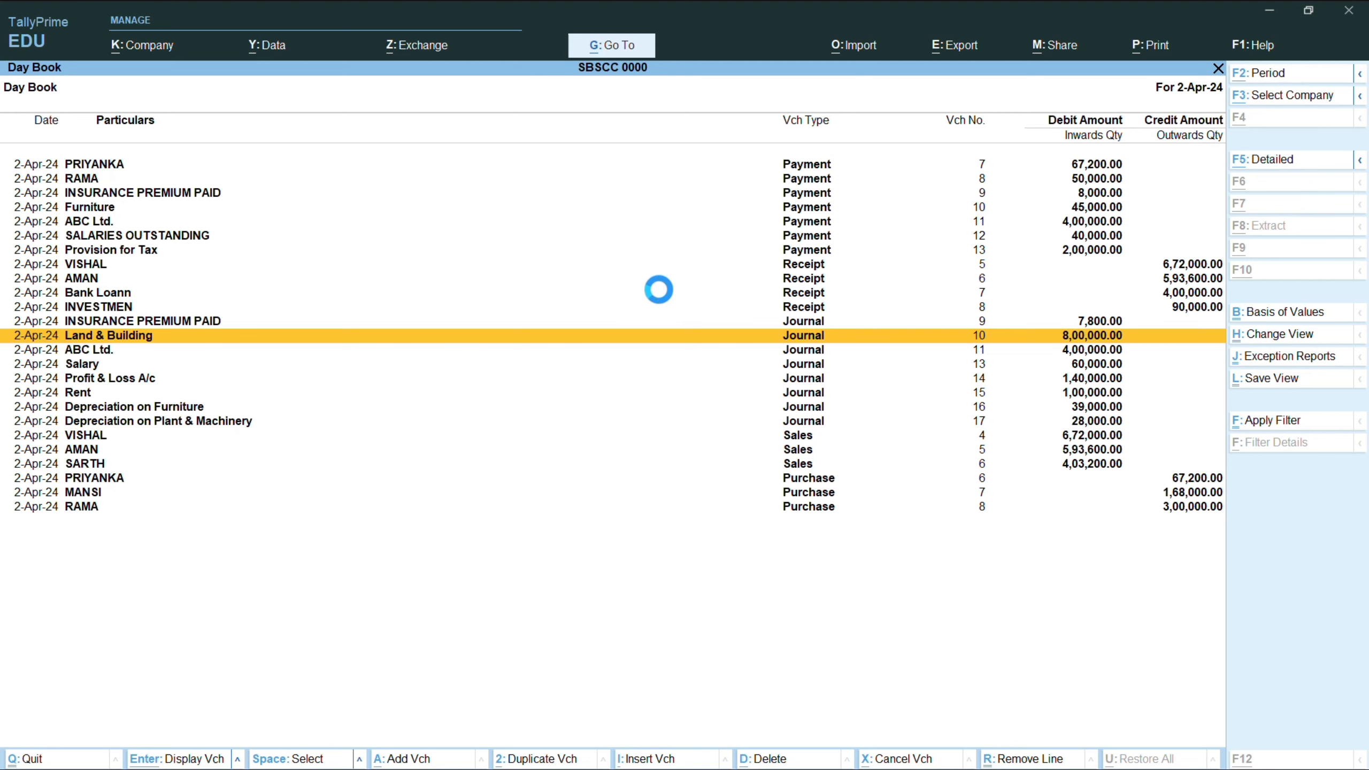
- Examine the ledger entries and amounts of the receipt, journal and sales vouchers in the detailed Day Book
key("Down")
key("Down")
key("Down")
key("Down")
key("Down")
key("Down")
key("Down")
key("Down")
key("Down")
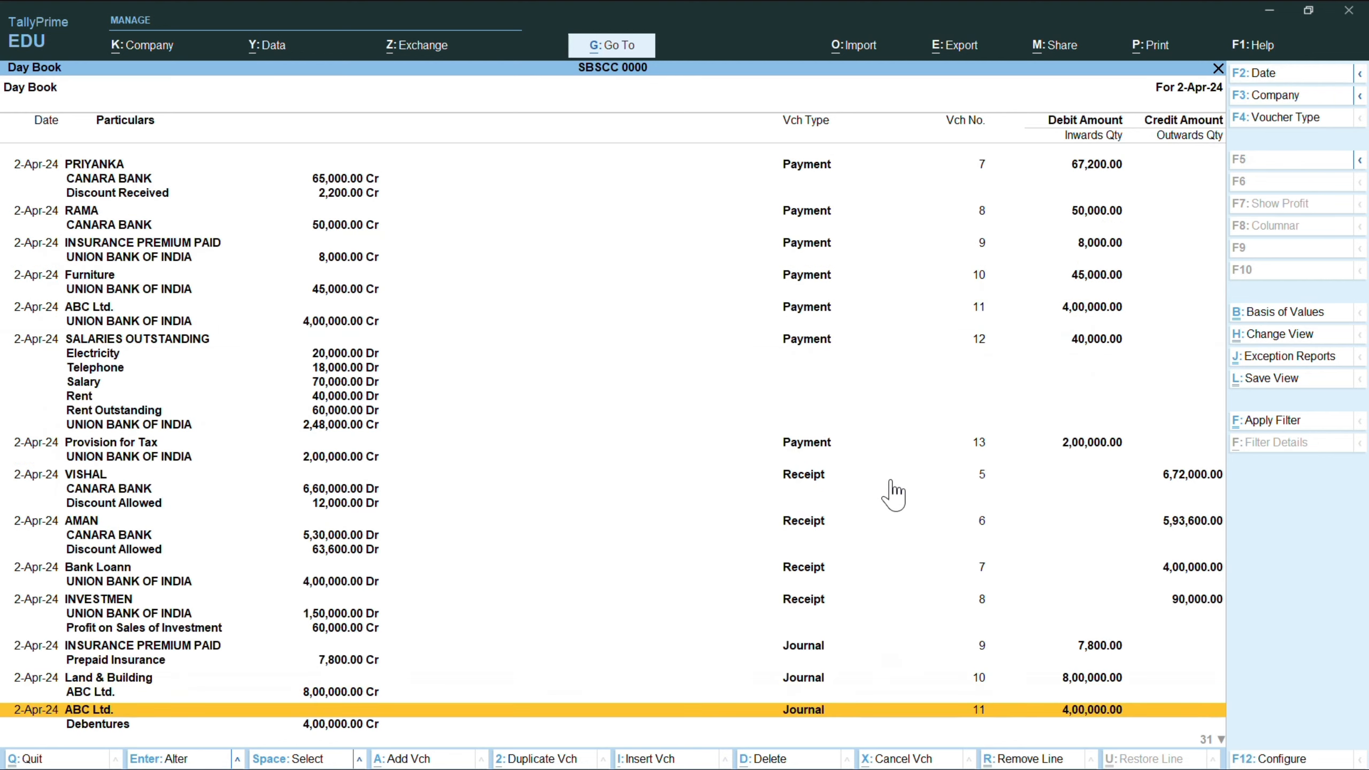
key("Down")
key("Down")
key("Down")
key("Down")
key("Down")
key("Down")
key("Down")
key("Down")
key("Down")
key("Down")
key("Down")
key("Down")
key("Down")
key("Down")
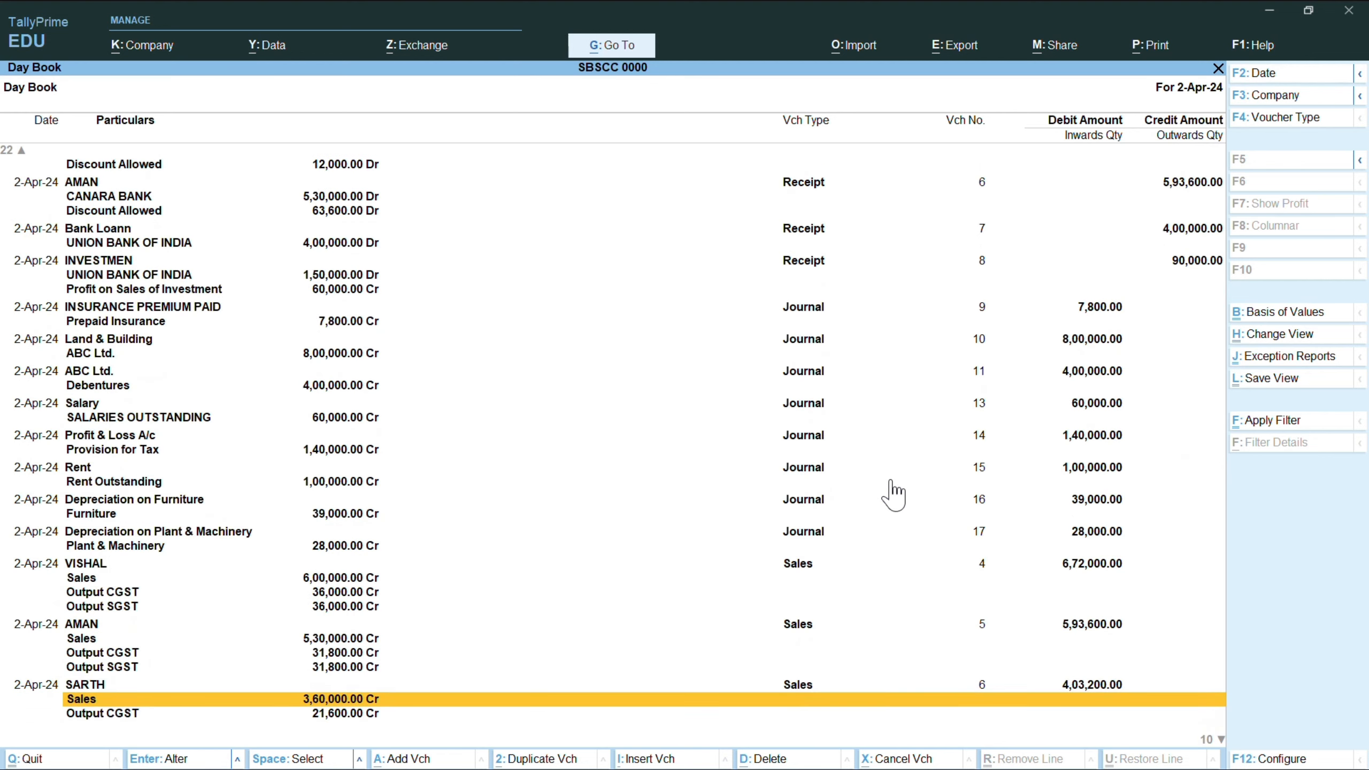
key("Up")
key("Up")
key("Up")
key("Up")
key("Up")
key("Up")
key("Up")
key("Up")
key("Up")
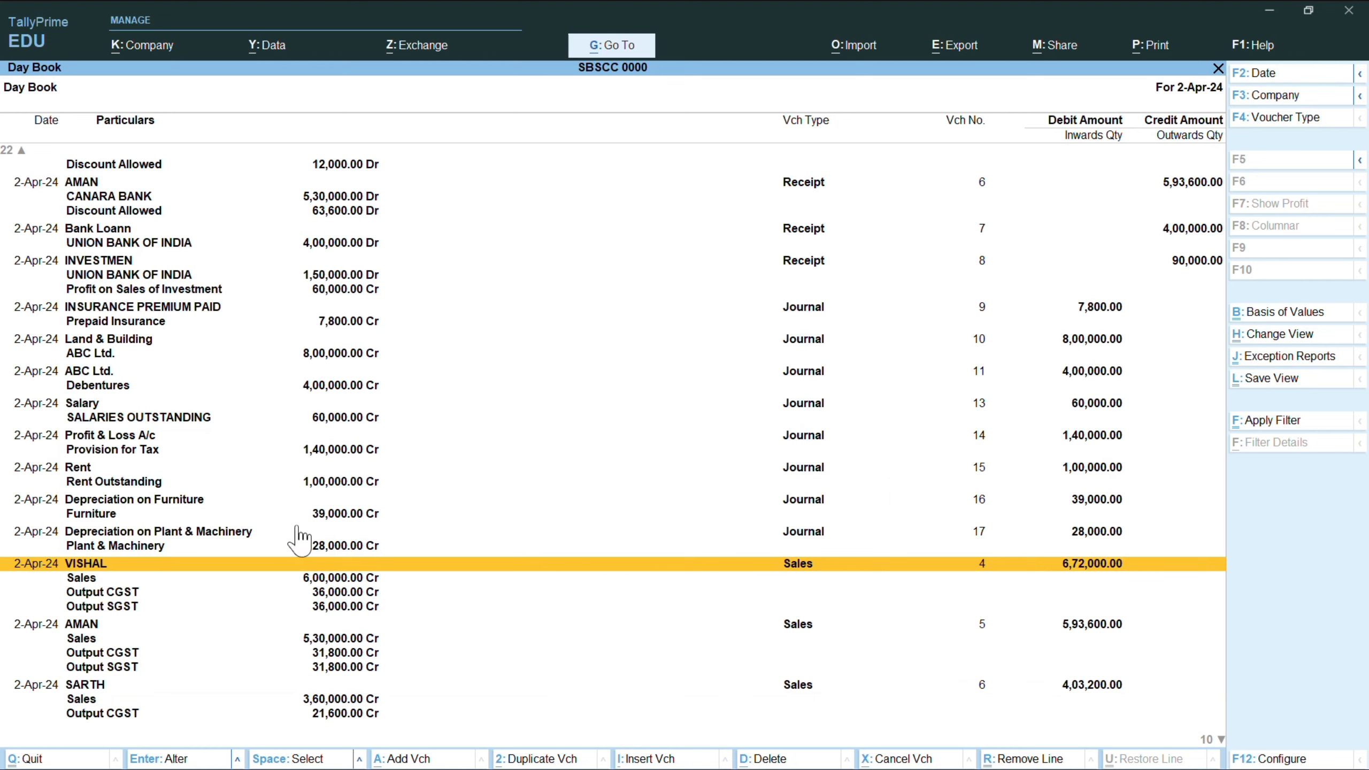
key("Up")
key("Up")
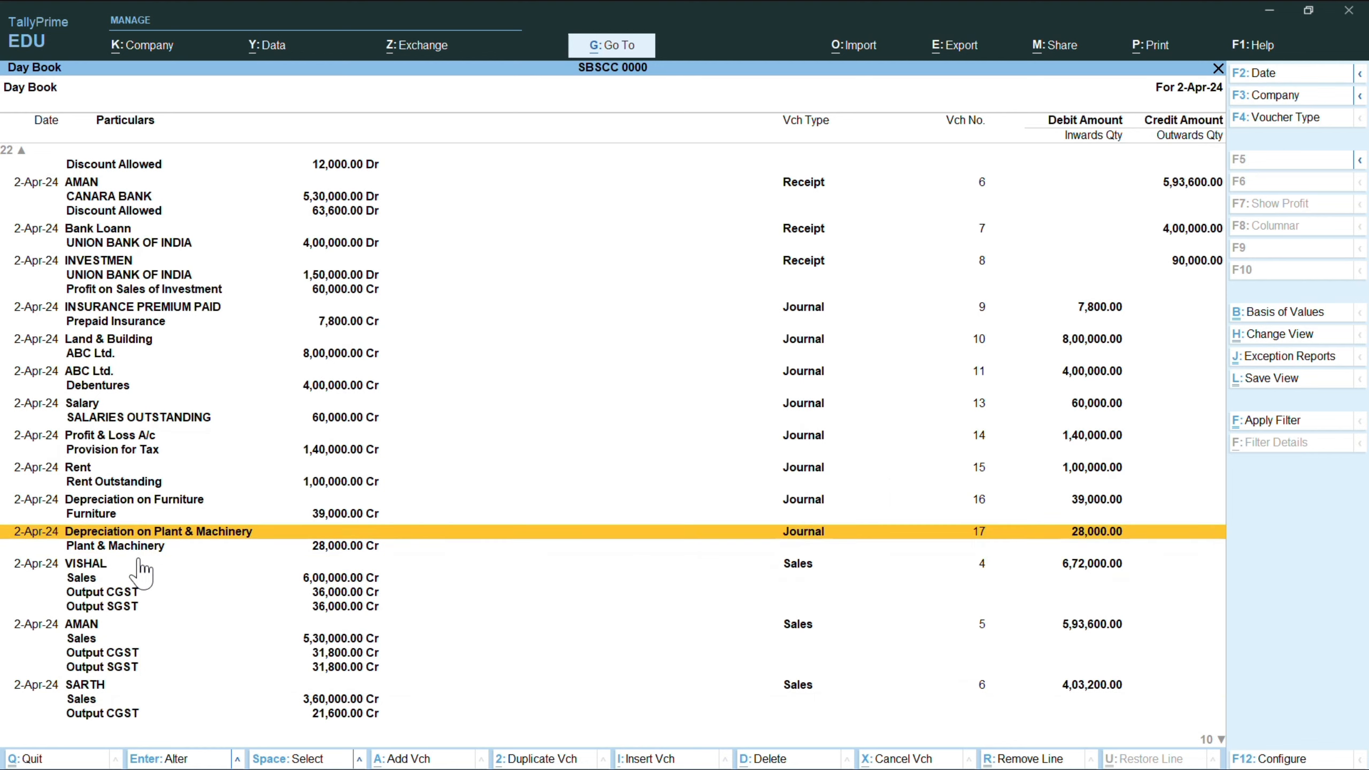
key("Down")
key("Down")
key("Down")
key("Down")
key("Down")
key("Down")
key("Down")
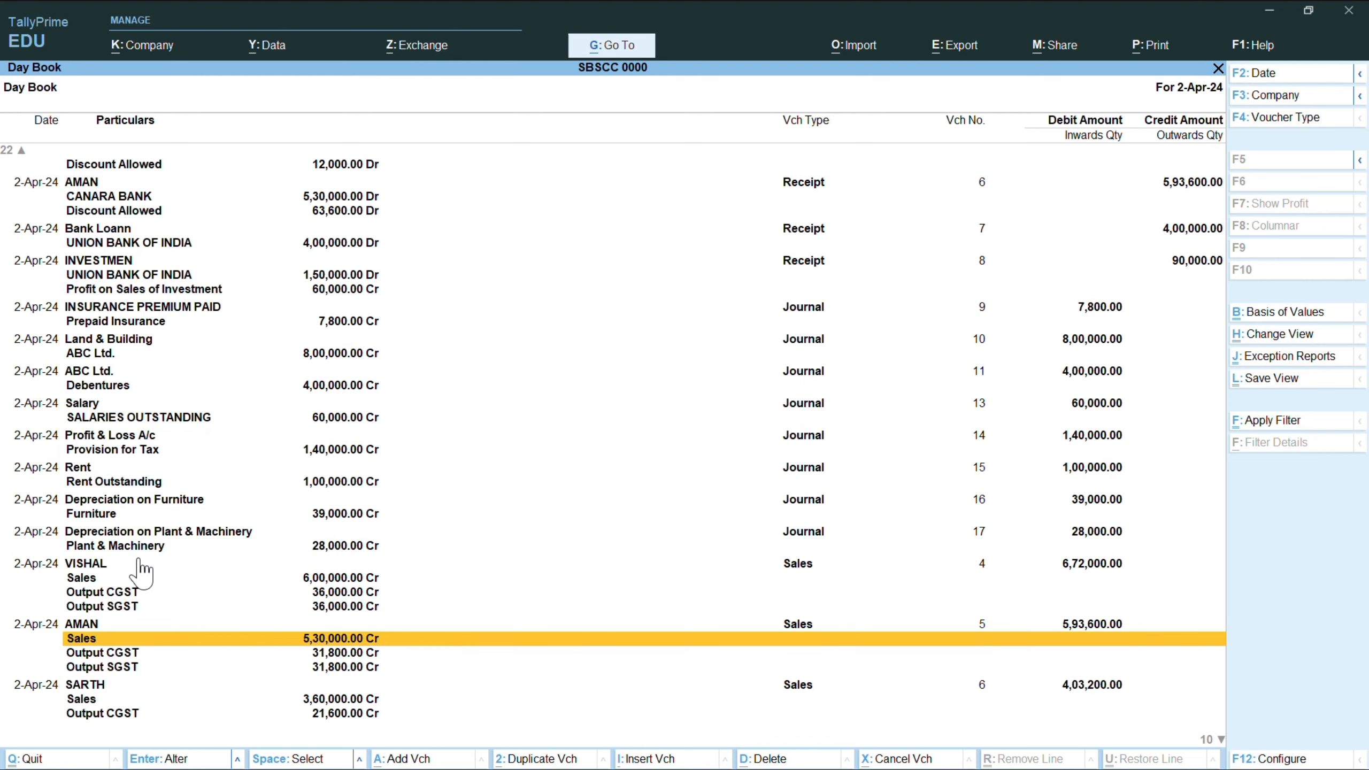
- Alter receipt voucher no. 6 to debit Canara Bank with 5,25,000 and Discount Allowed with 68,600, save it, and leave the Day Book
key("Up")
key("Up")
key("Up")
key("Up")
key("Up")
key("Up")
key("Up")
key("Up")
key("Up")
key("Up")
key("Up")
key("Up")
key("Up")
key("Up")
key("Up")
key("Up")
key("Up")
key("Up")
key("Up")
key("Up")
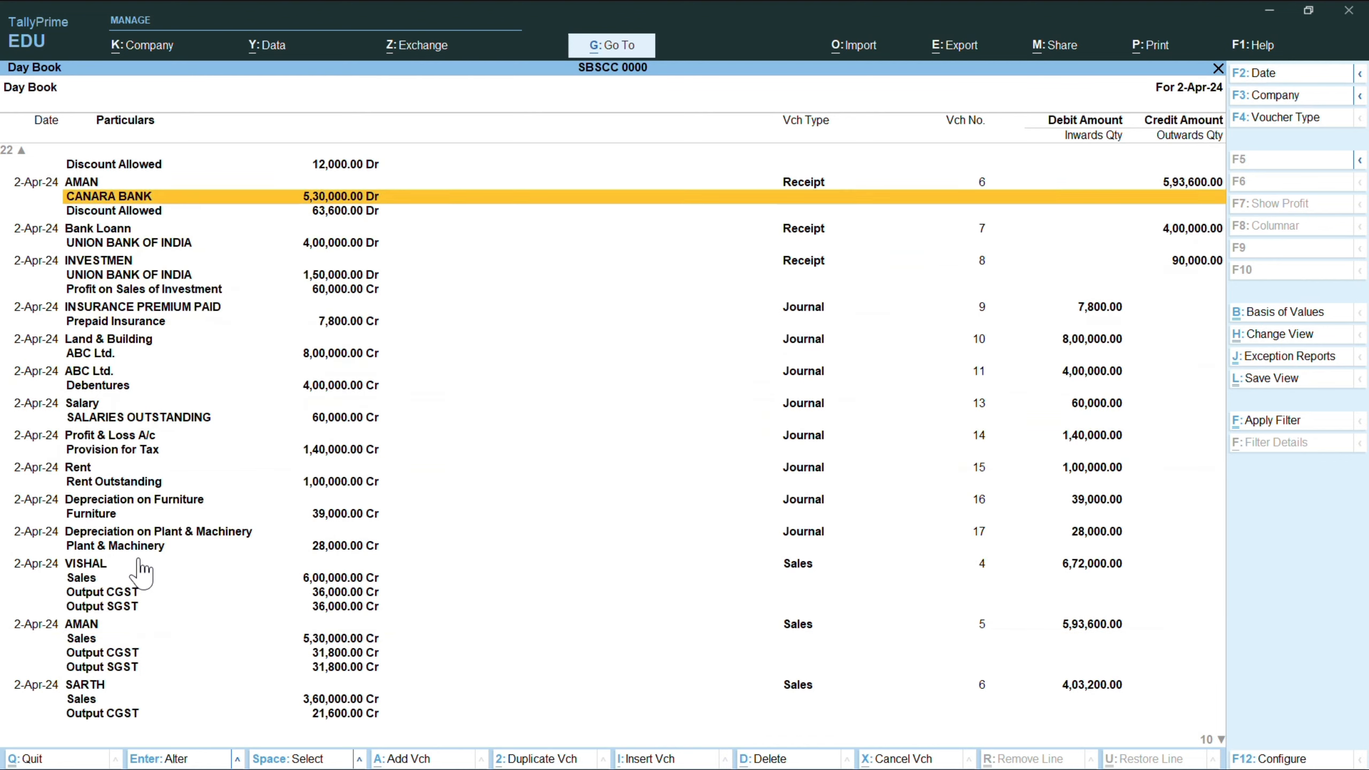
key("Down")
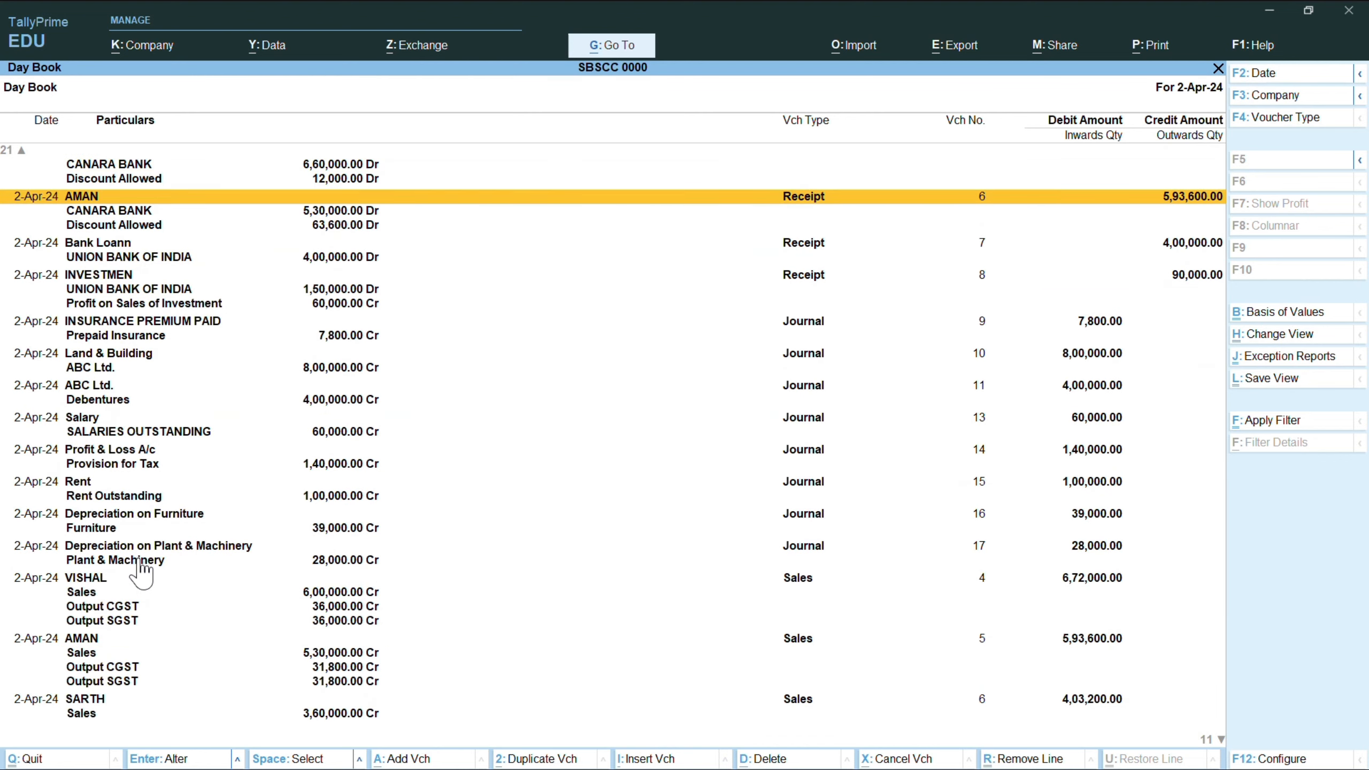
key("Return")
key("Return")
key("Return")
key("Return")
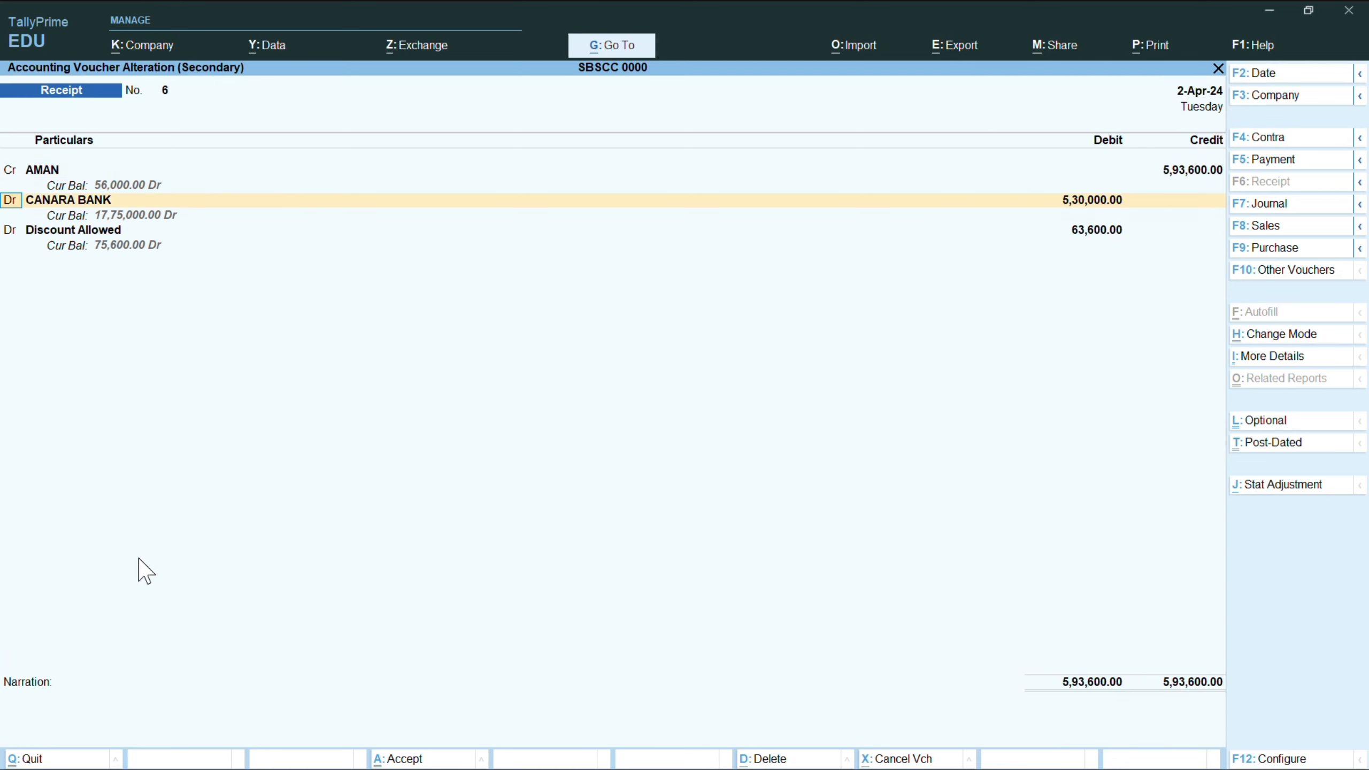
key("Return")
key("Return")
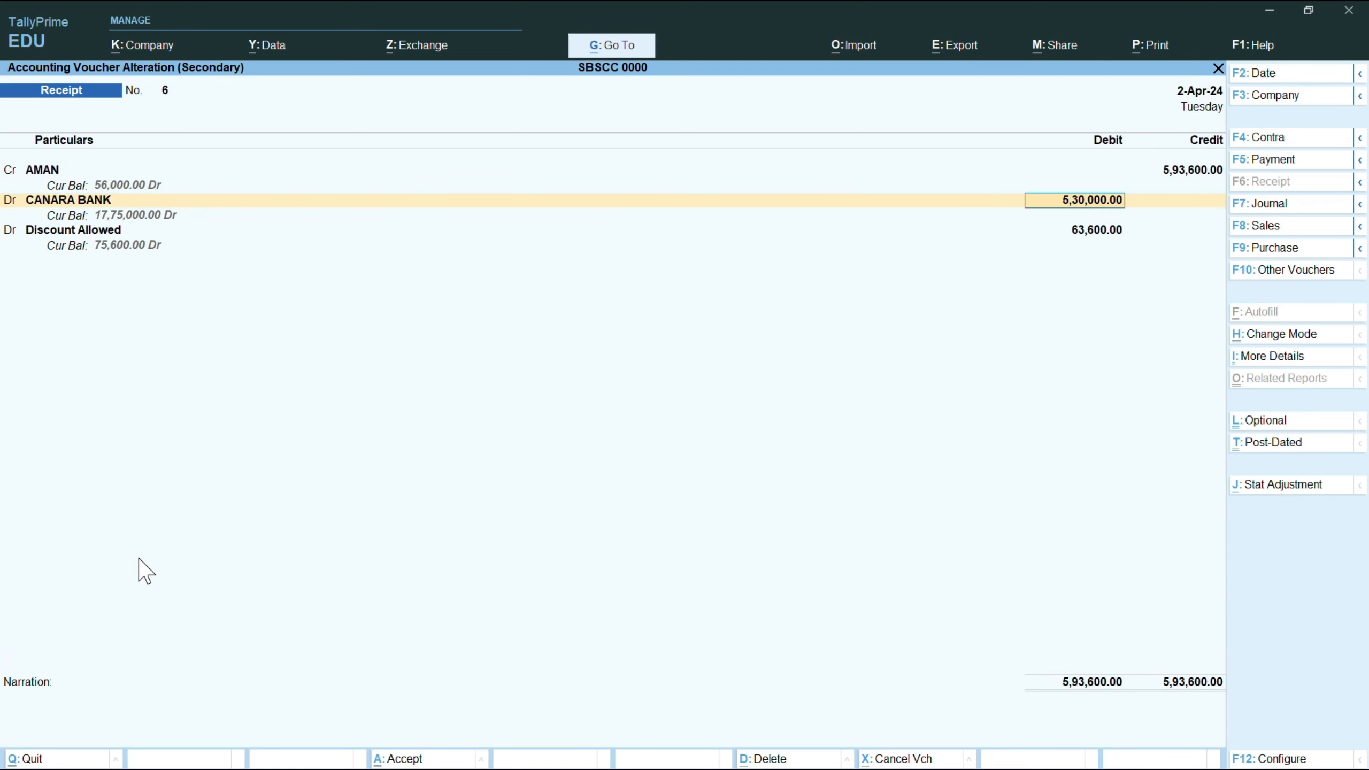
type("525000")
key("Return")
key("Return")
key("Return")
key("Return")
key("Return")
key("Return")
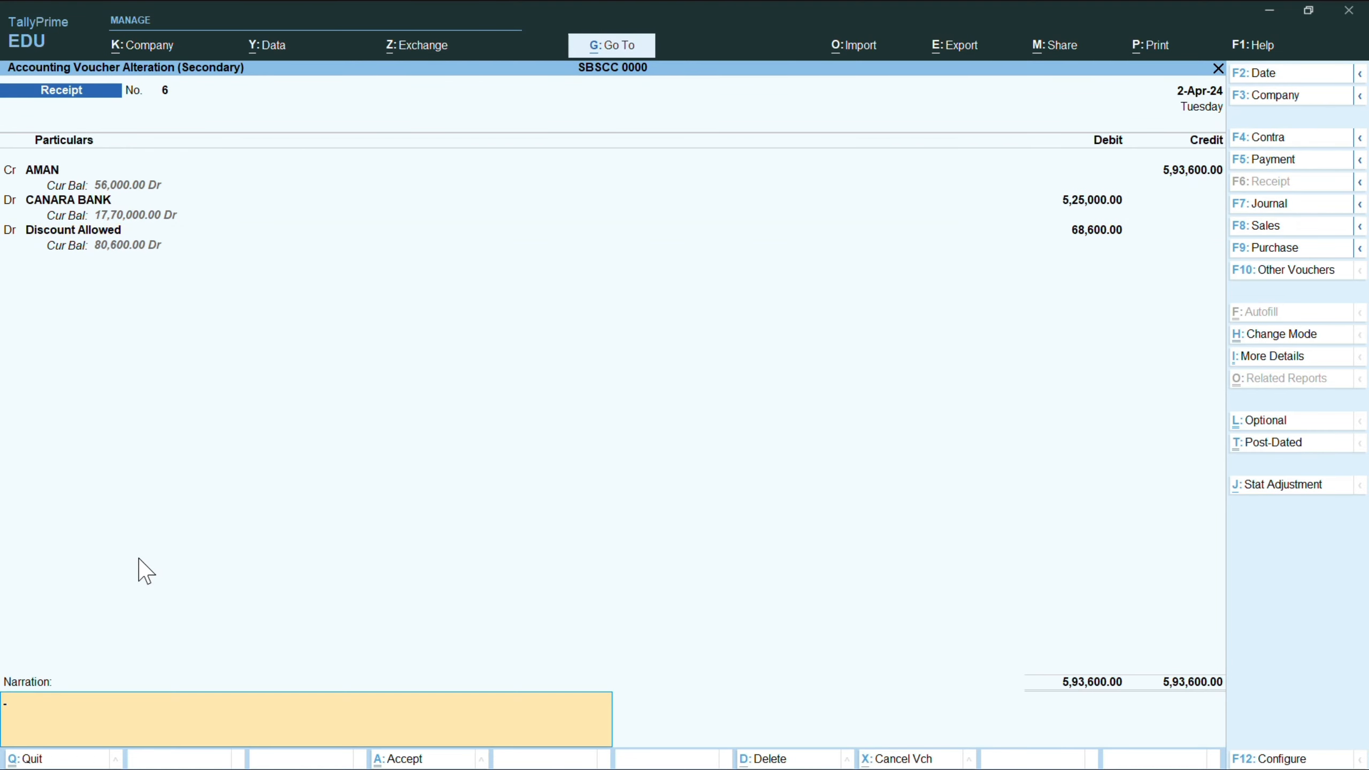
key("Return")
key("Return")
key("Home")
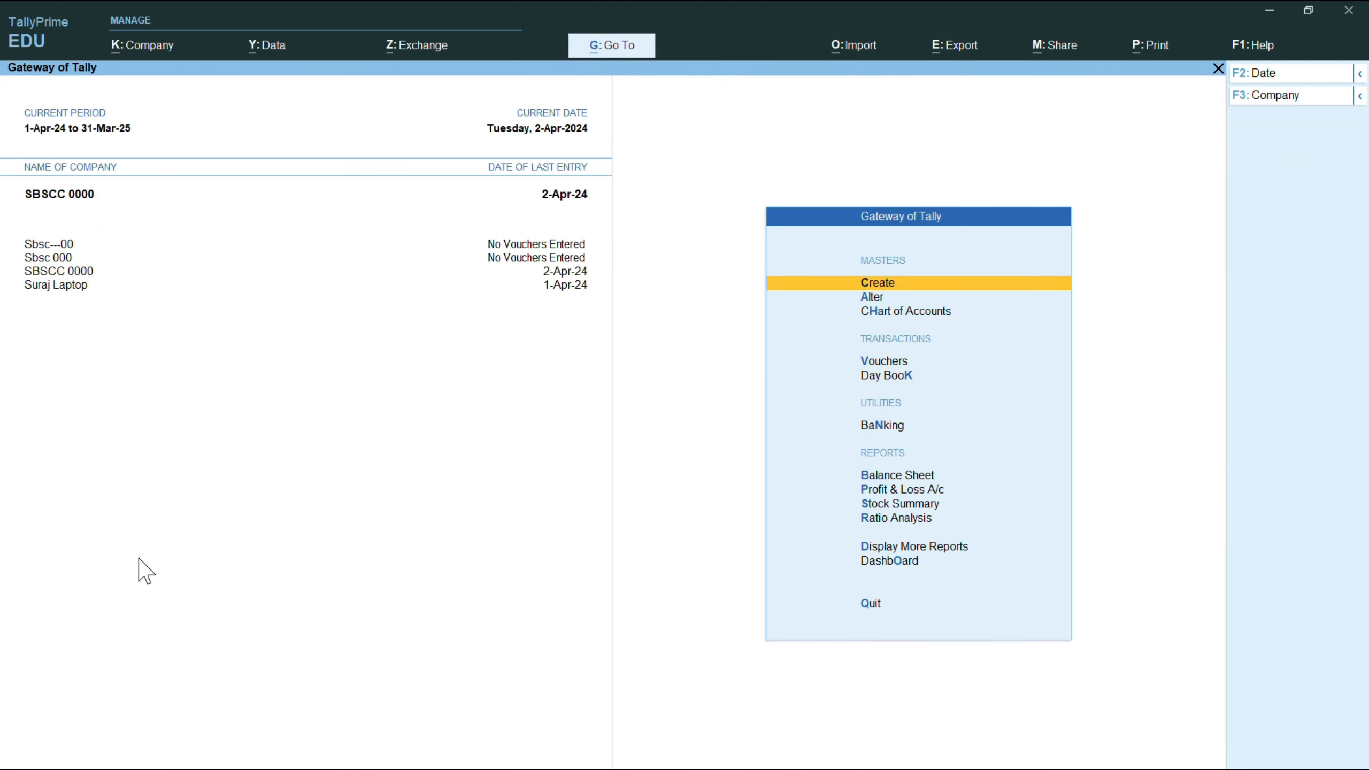
- Reopen the Balance Sheet to check the figures after the receipt voucher correction
key("Down")
key("Down")
key("Down")
key("Down")
key("Down")
key("Down")
key("Down")
key("Down")
key("Up")
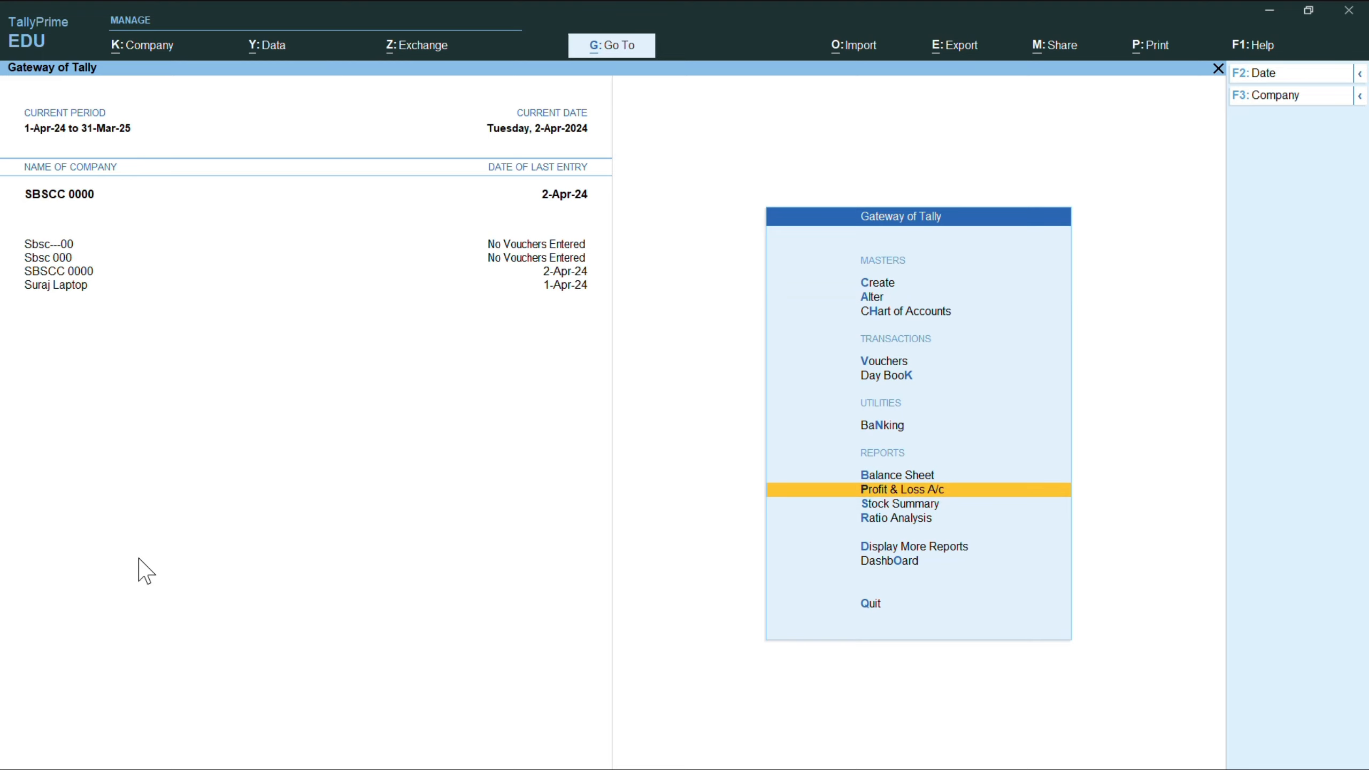
key("Up")
key("Return")
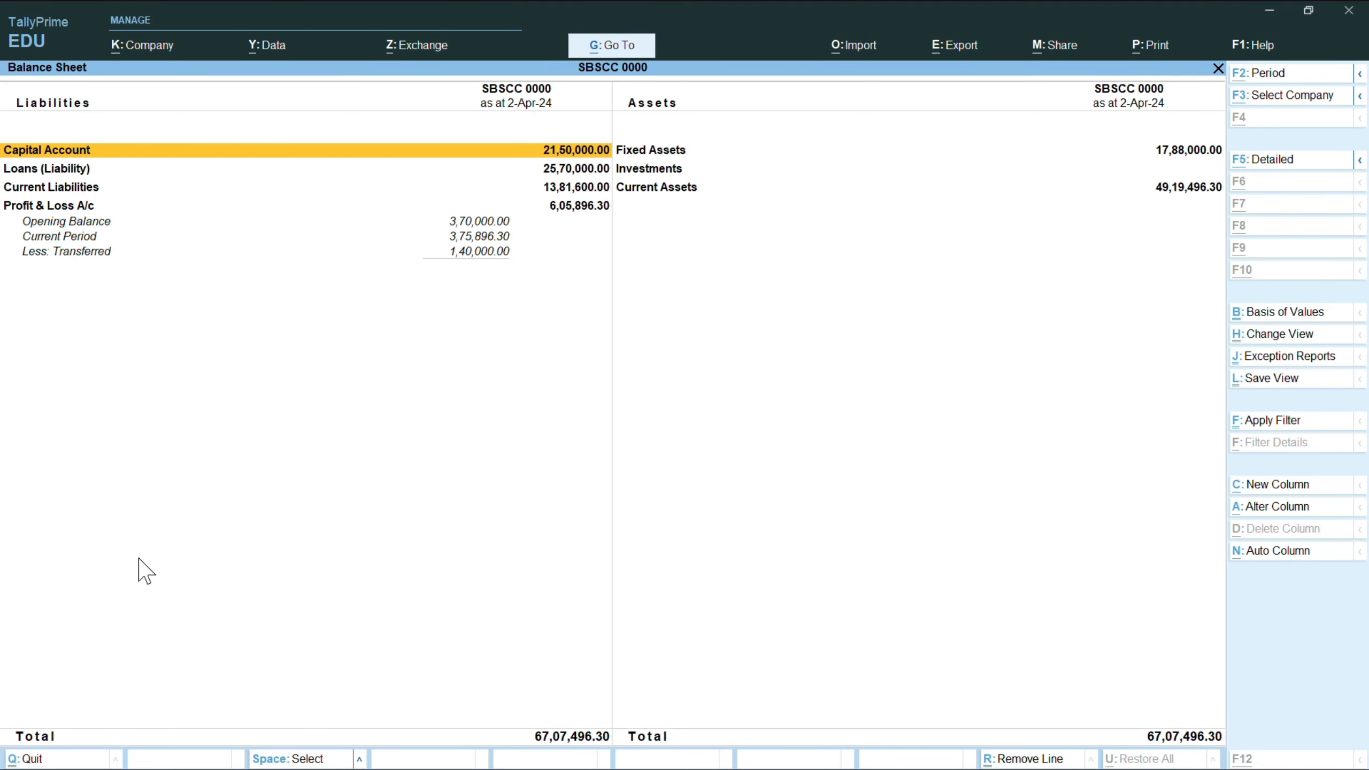